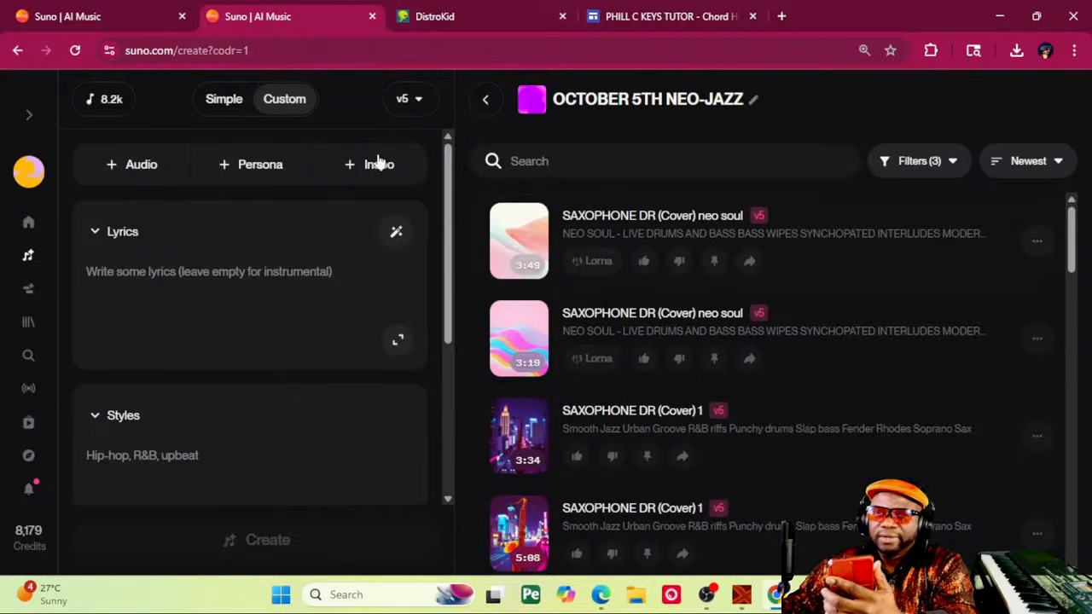
Step: Reload the song creation page and check My Workspace for the new recording, returning to the workspaces overview
click(75, 50)
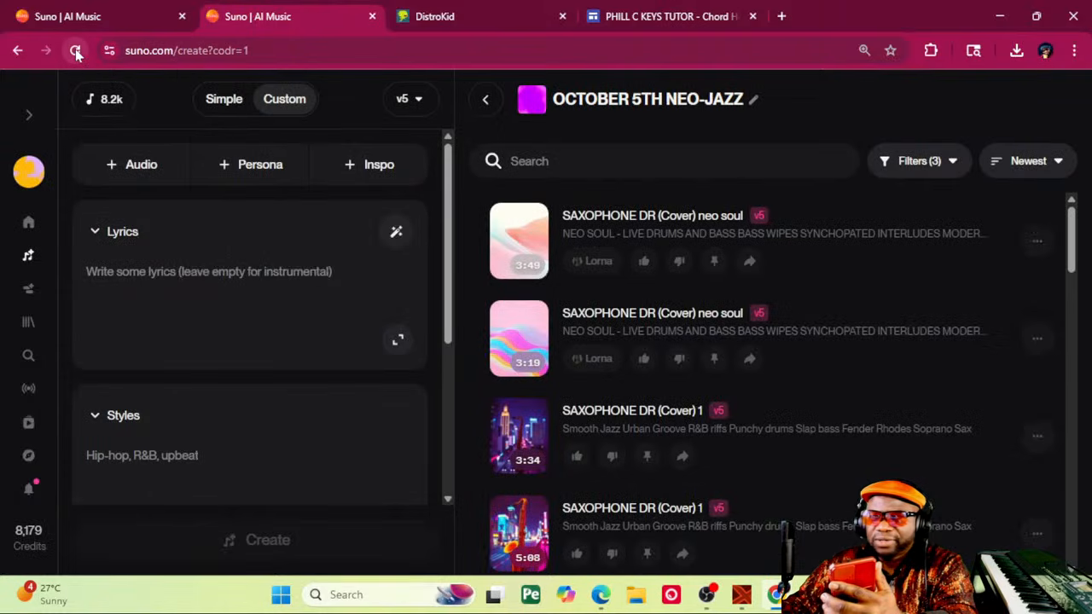
click(75, 51)
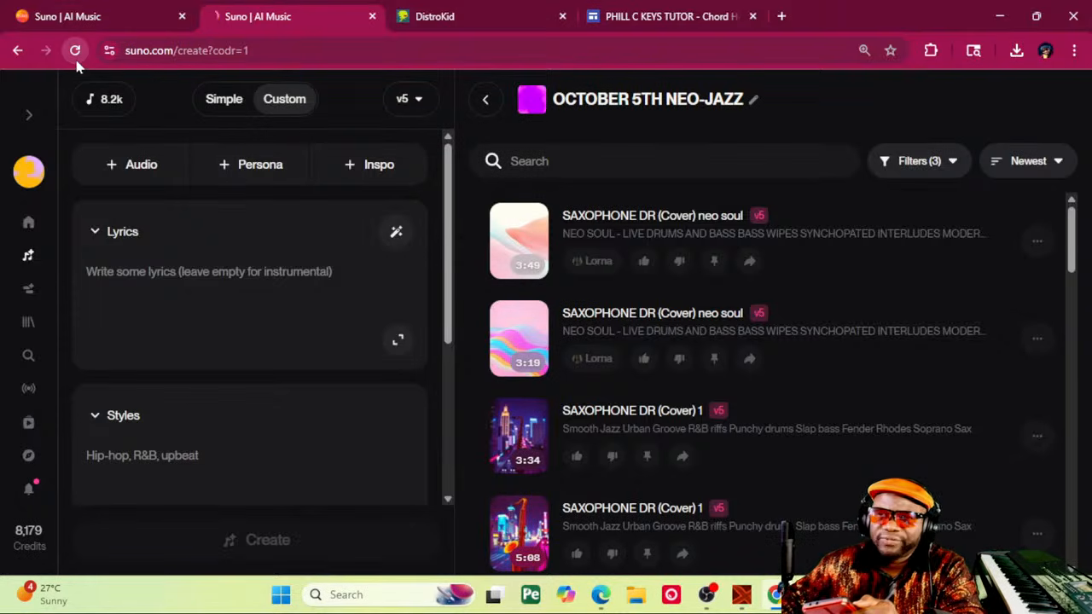
click(75, 50)
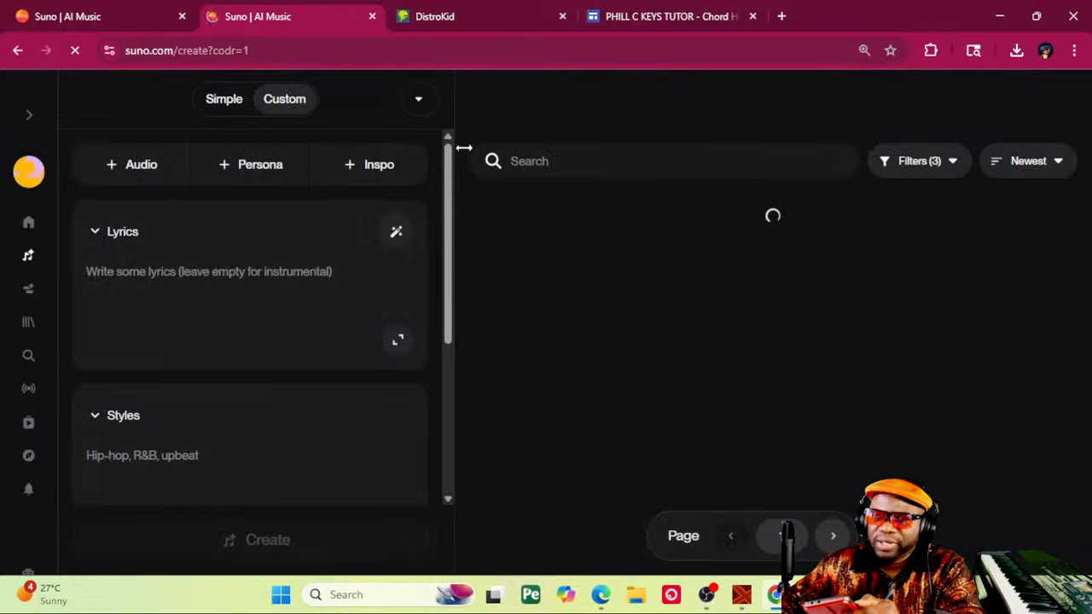
click(484, 99)
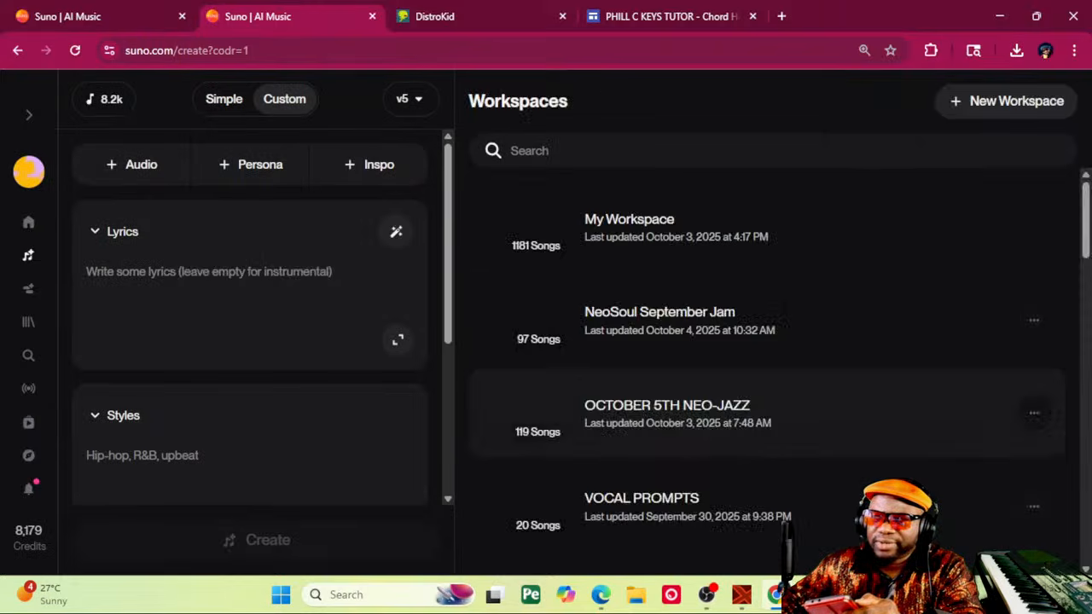
click(602, 221)
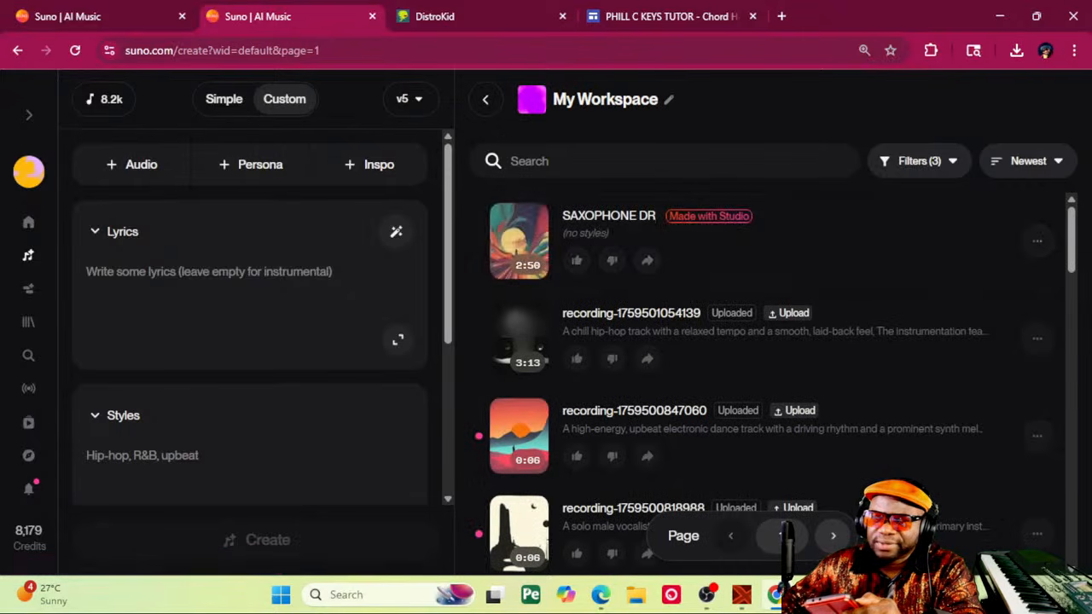
click(486, 102)
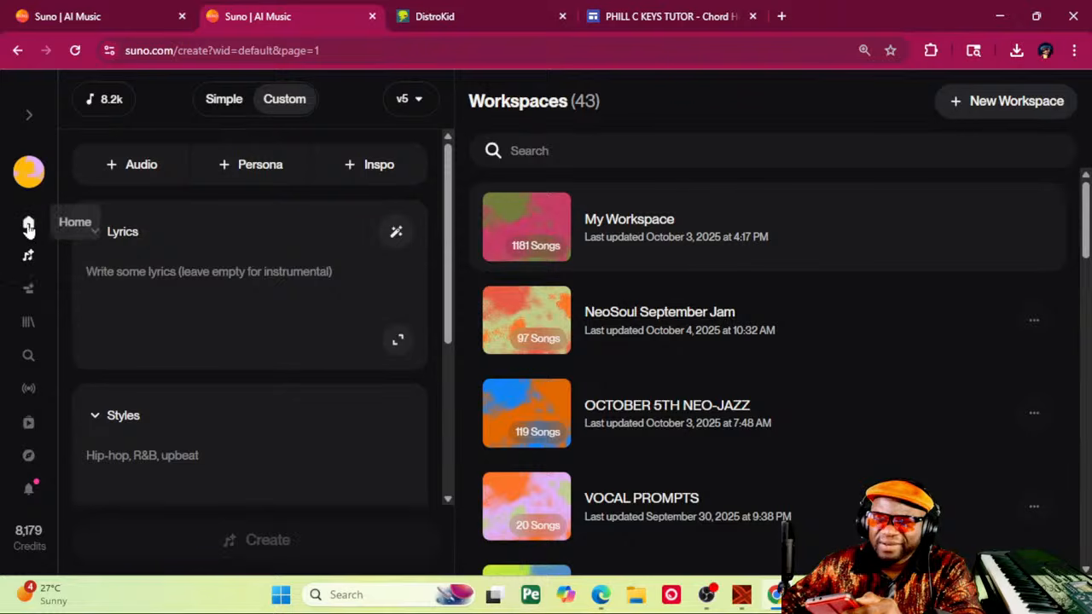
Step: Open the song library and listen to part of the uploaded 16.2s Recording (Oct 4 @ 10:32 AM)
click(28, 322)
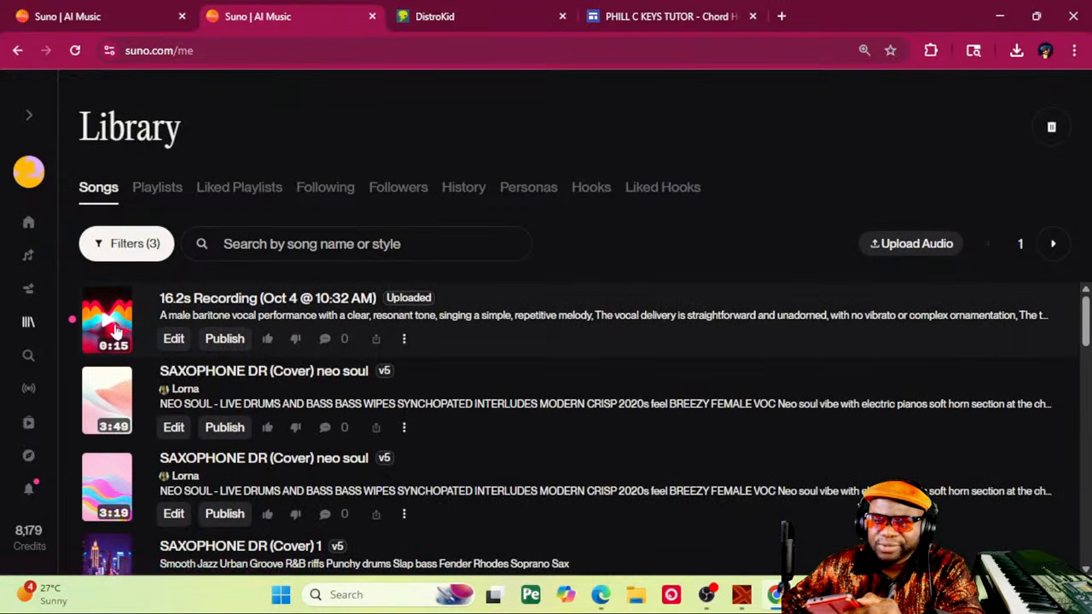
click(110, 321)
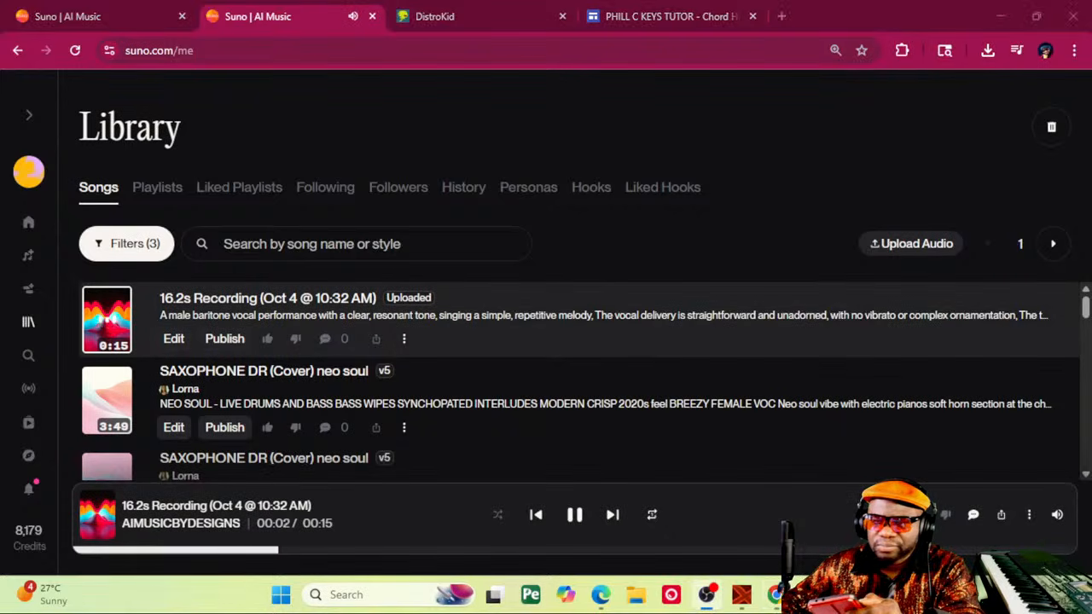
click(109, 320)
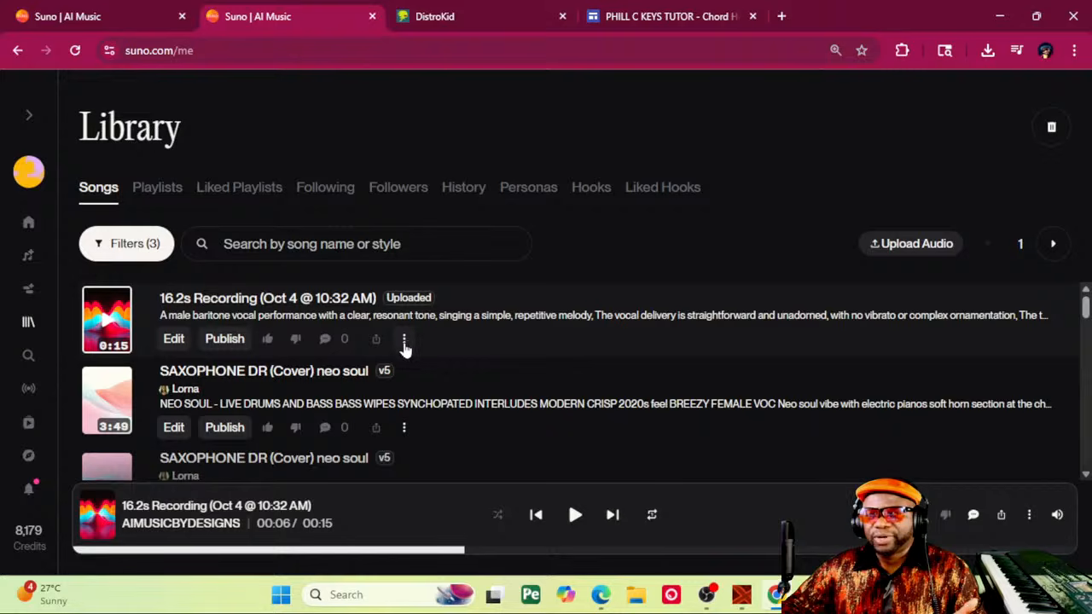
Step: Load the uploaded 16.2s Recording (Oct 4 @ 10:32 AM) into the creation form as a Cover
click(404, 340)
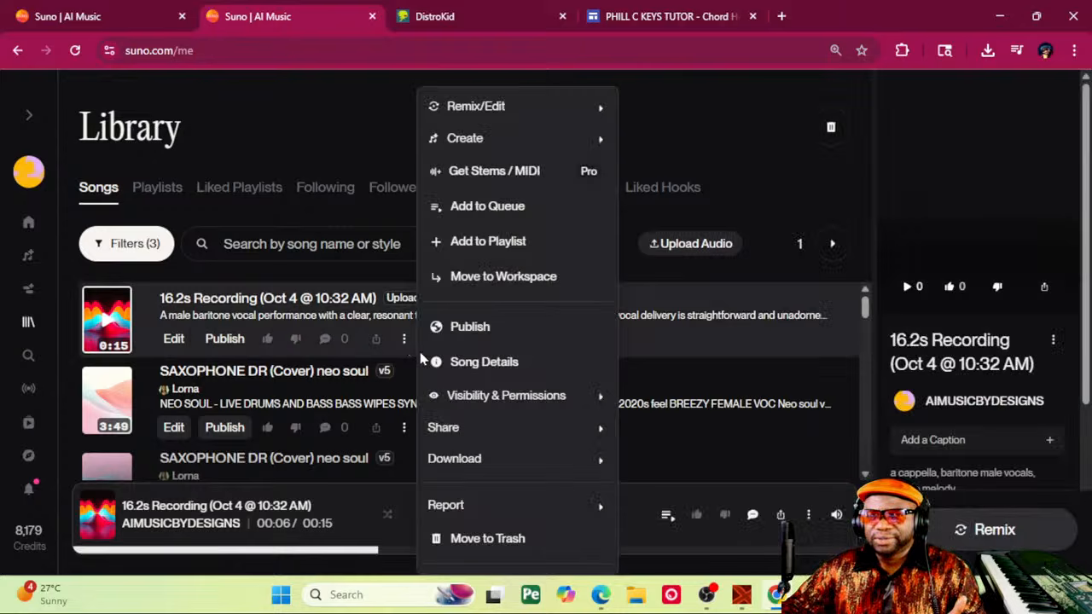
mouse_move(525, 122)
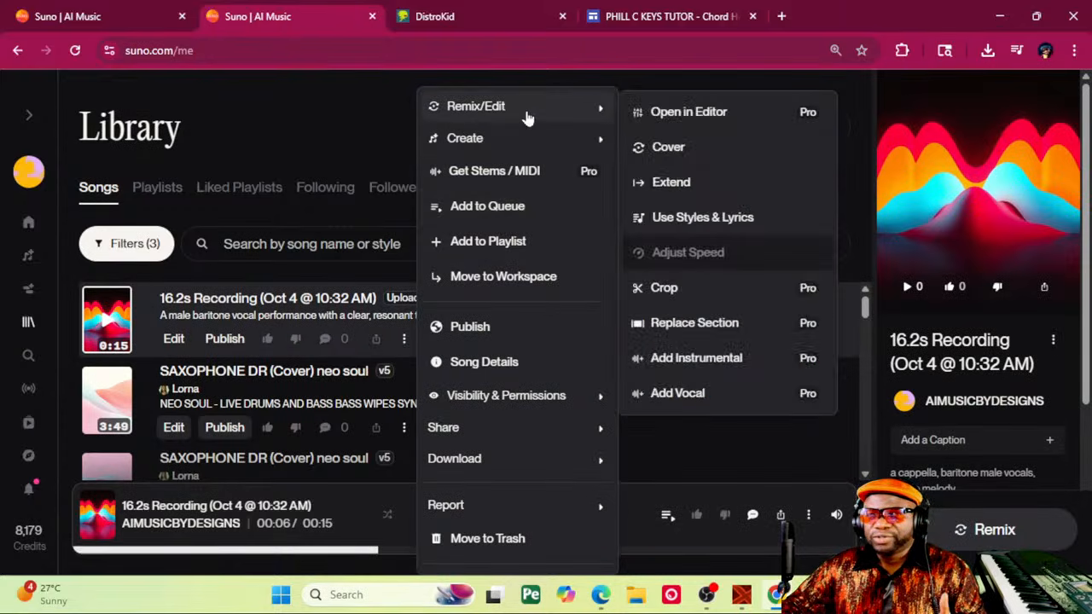
click(674, 155)
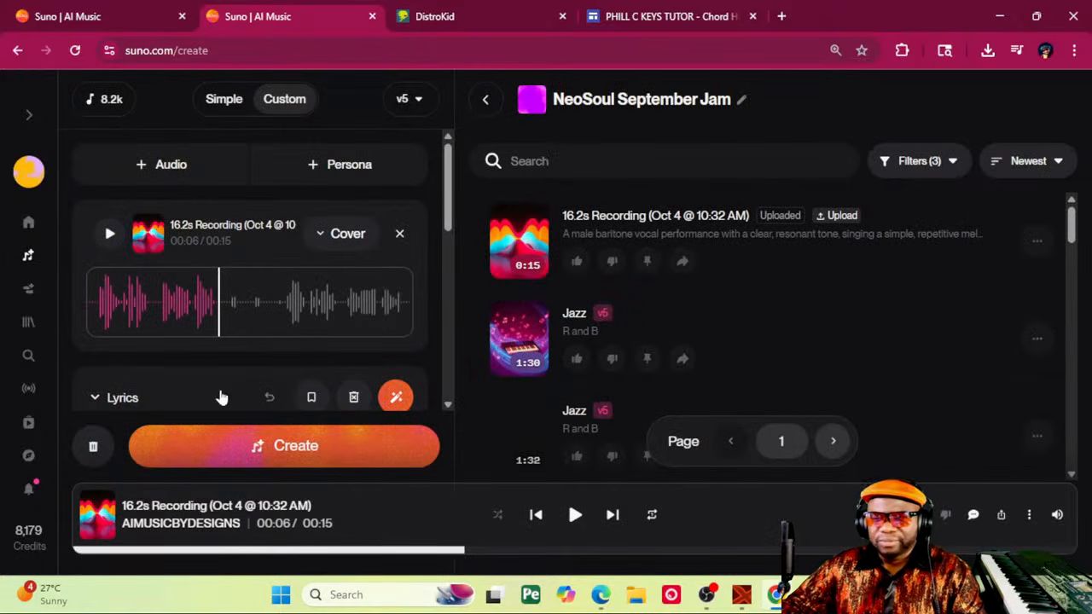
scroll(219, 395, down, 3)
Step: Switch to the PHILL C KEYS TUTOR site and find the Prompt Super-Sizer on the Environment Generator page
click(664, 26)
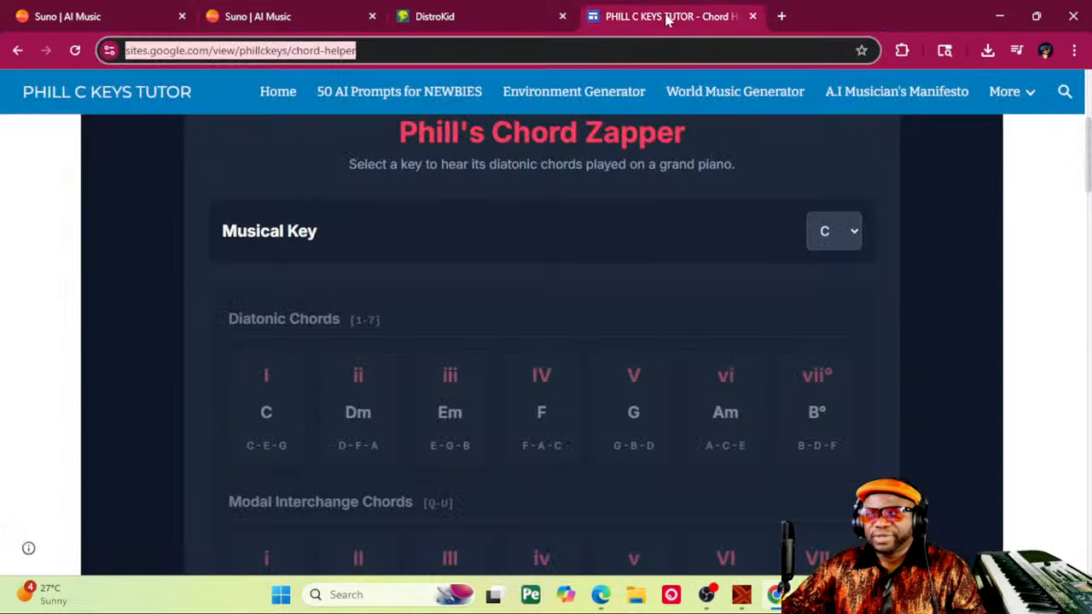
scroll(663, 242, up, 5)
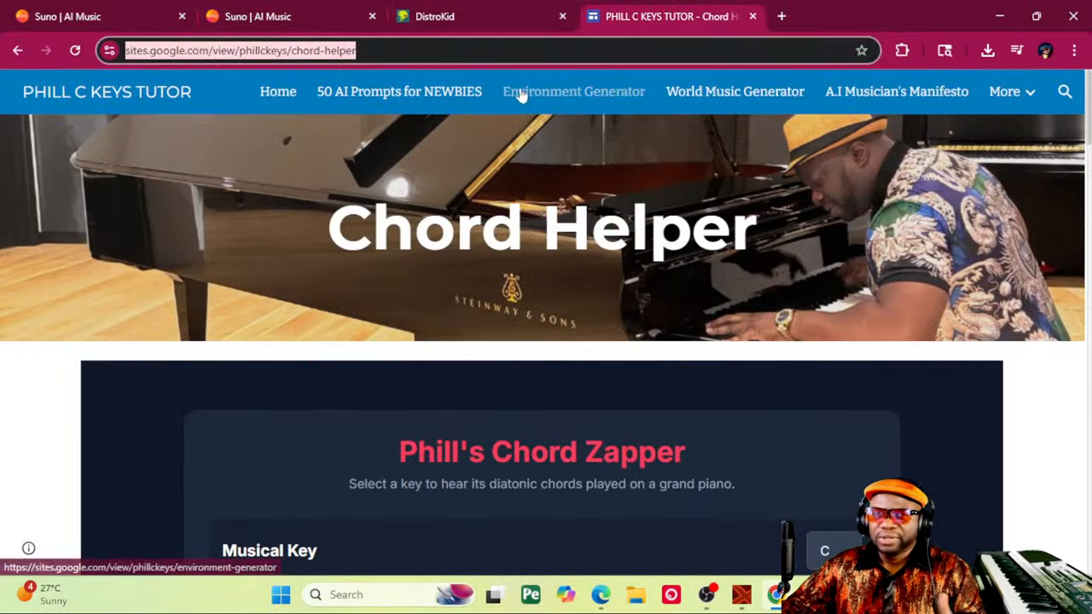
click(544, 92)
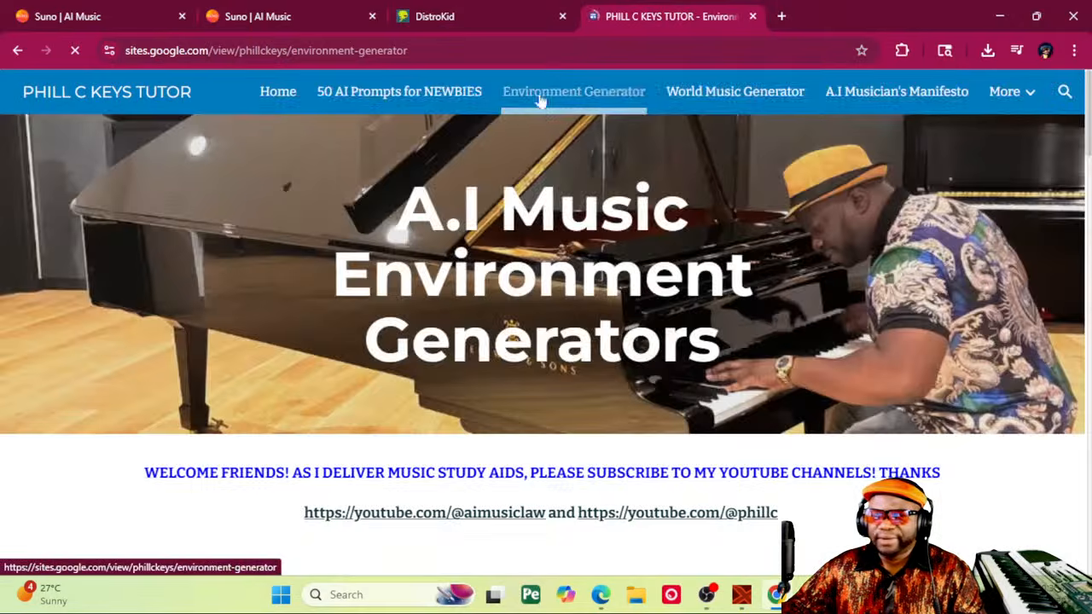
scroll(546, 342, down, 10)
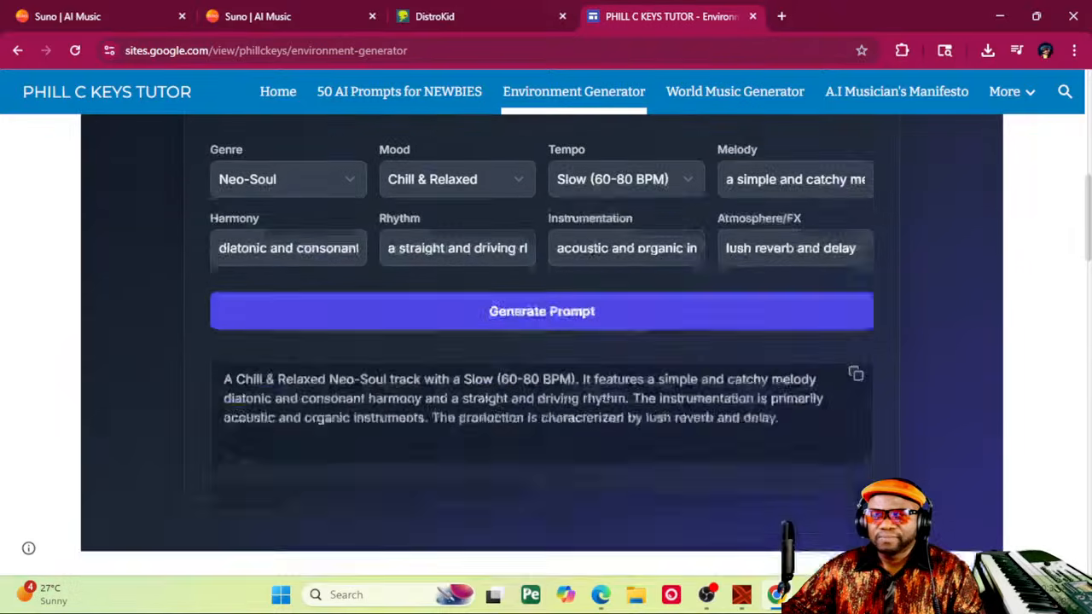
scroll(546, 341, up, 3)
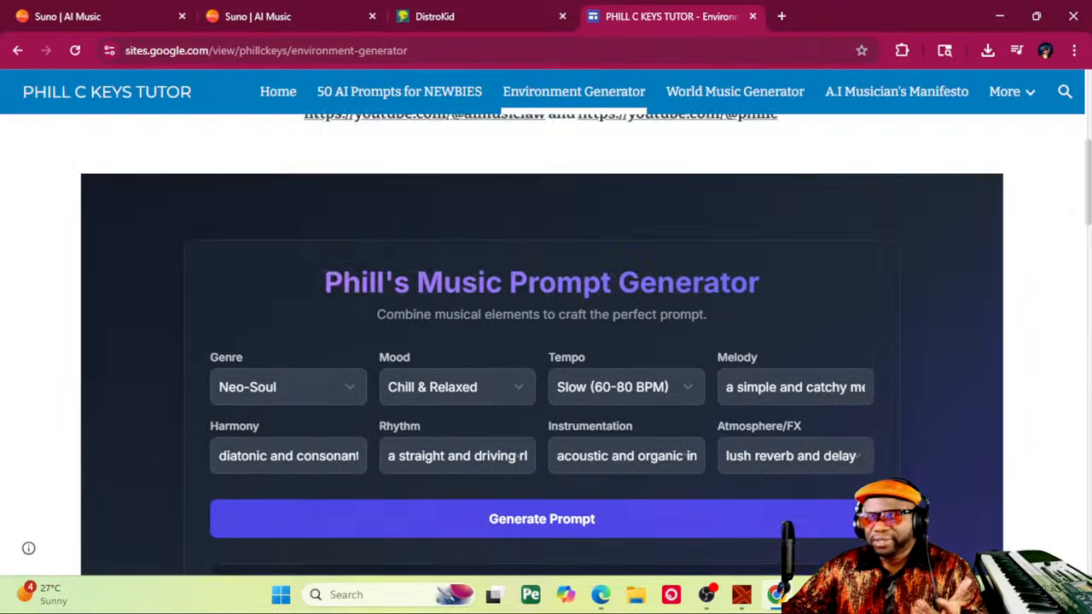
scroll(546, 341, down, 8)
scroll(433, 316, down, 2)
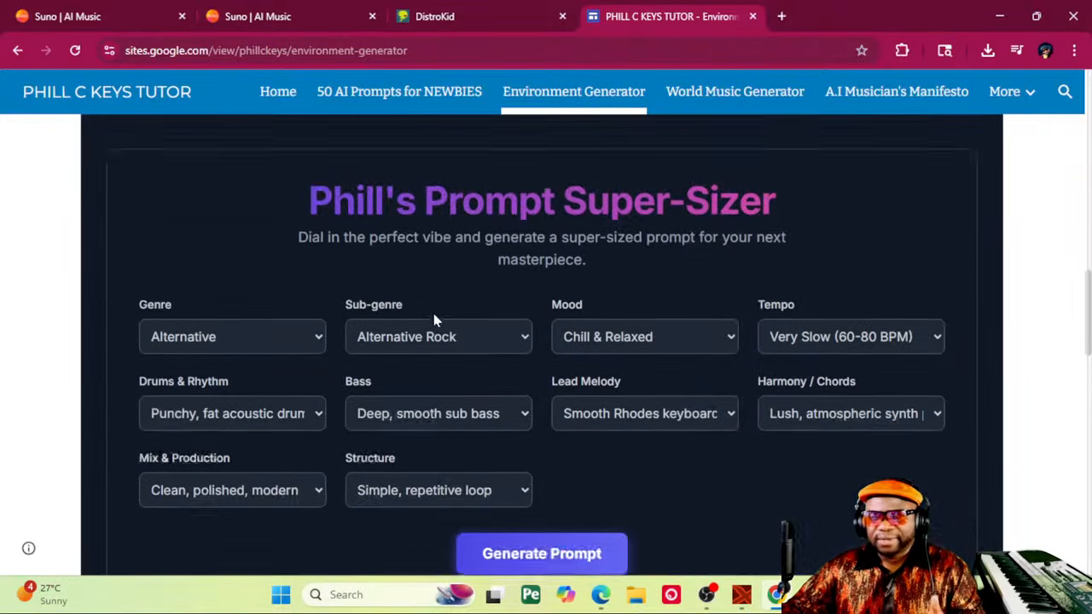
Step: Set the Prompt Super-Sizer's genre to Jazz, sub-genre to Big Band, mood to Energetic & Upbeat and tempo to Medium (100-120 BPM)
click(277, 242)
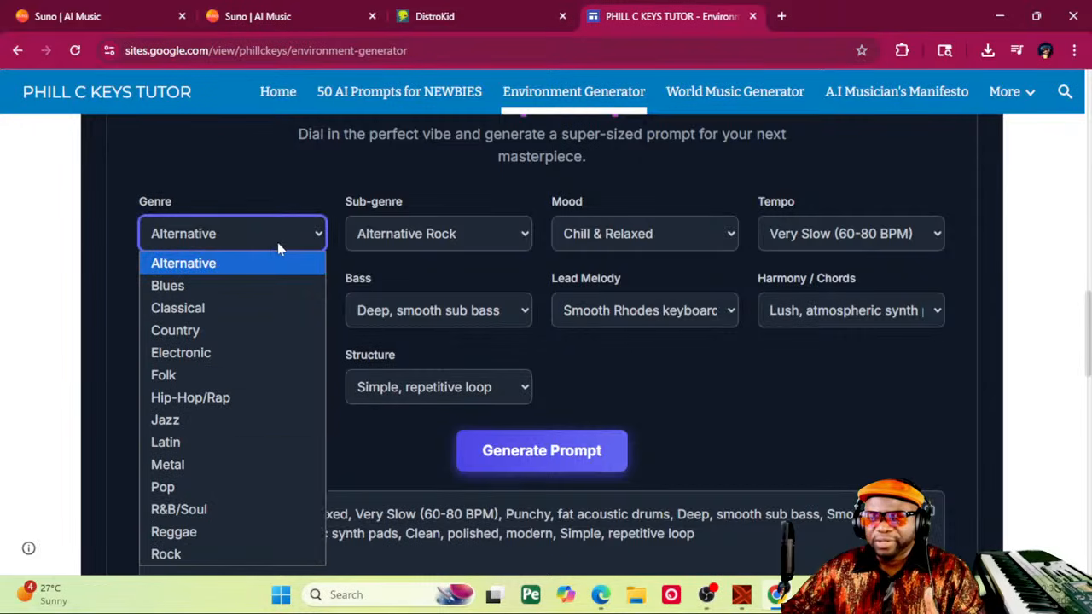
click(227, 421)
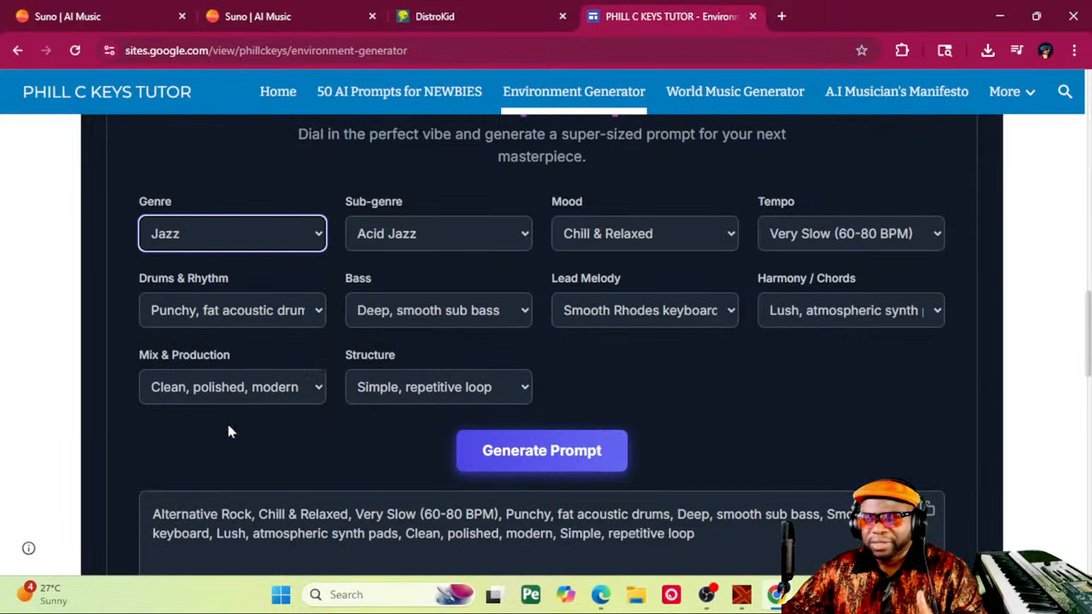
click(444, 238)
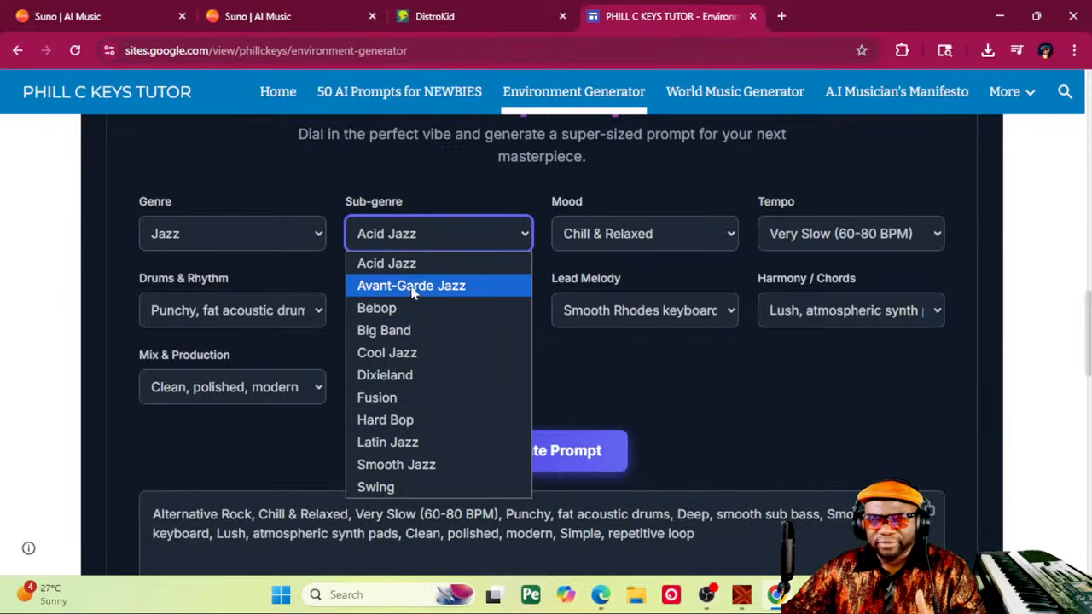
click(422, 329)
click(639, 232)
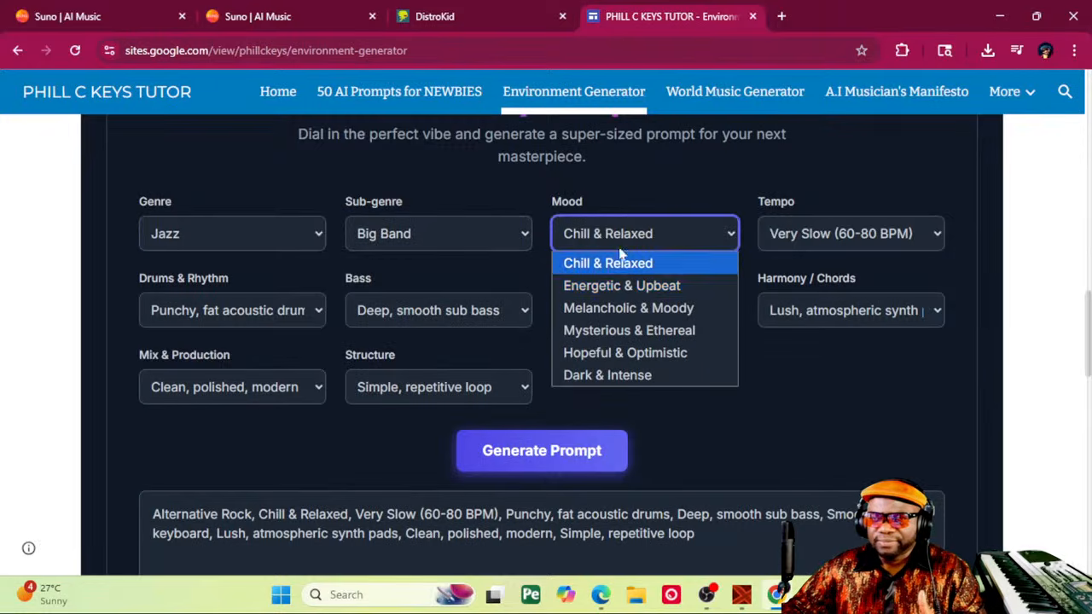
click(621, 287)
click(819, 233)
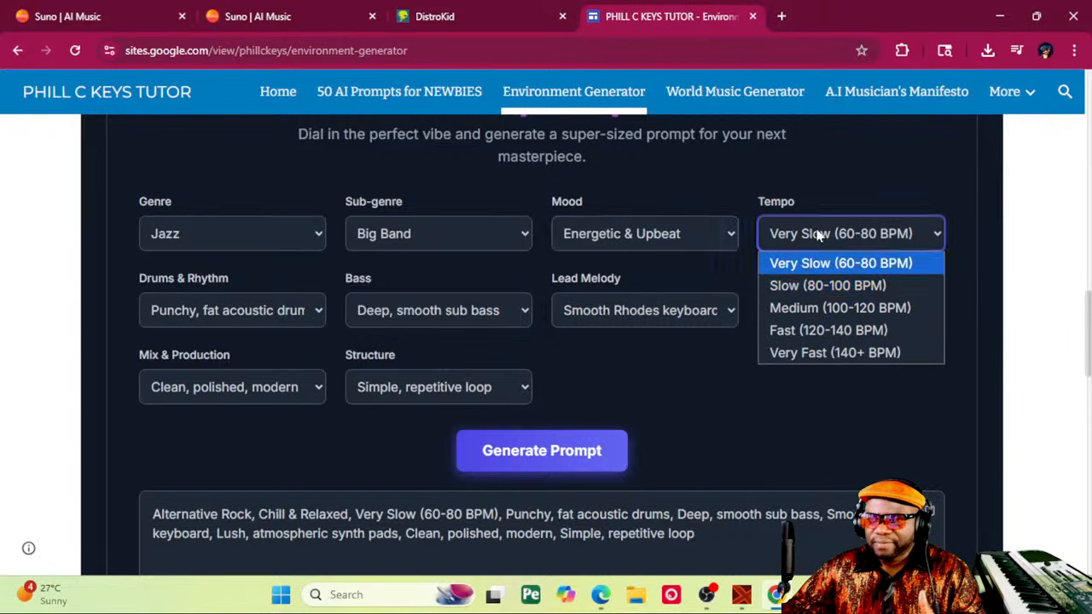
click(802, 309)
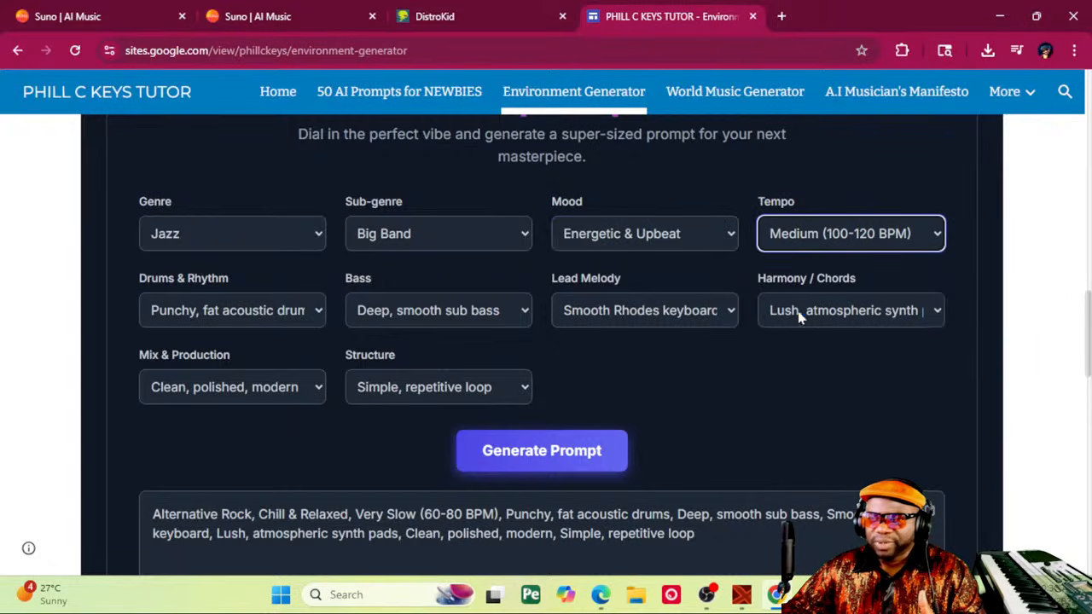
Step: Choose Delicate grand piano melody; Complex, jazzy chord voicings; Muted, acoustic upright bass; and Jazzy, swung breakbeat drums
click(617, 311)
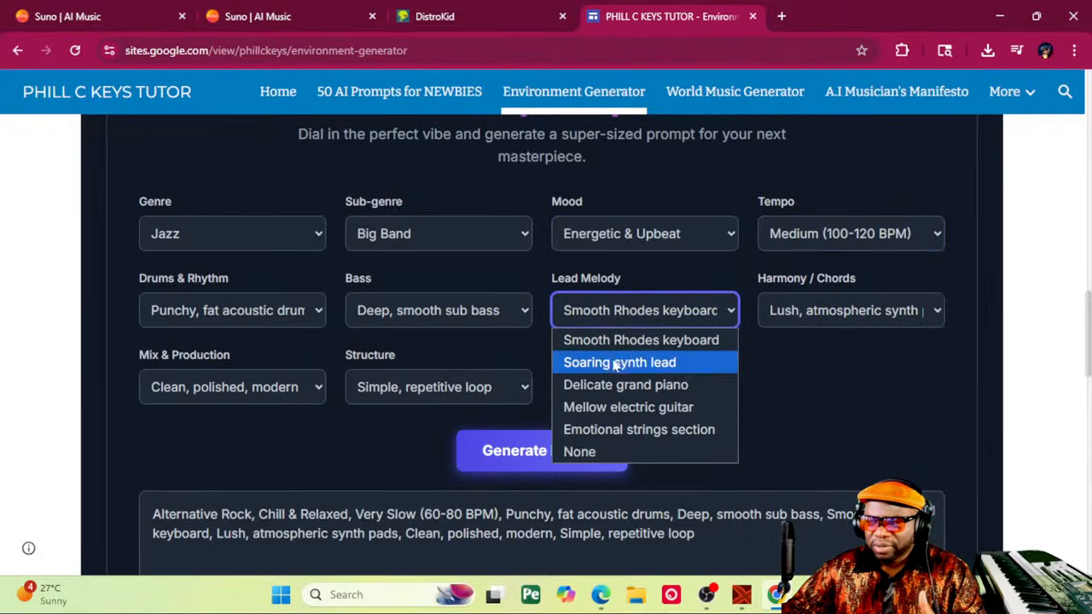
click(623, 384)
click(816, 311)
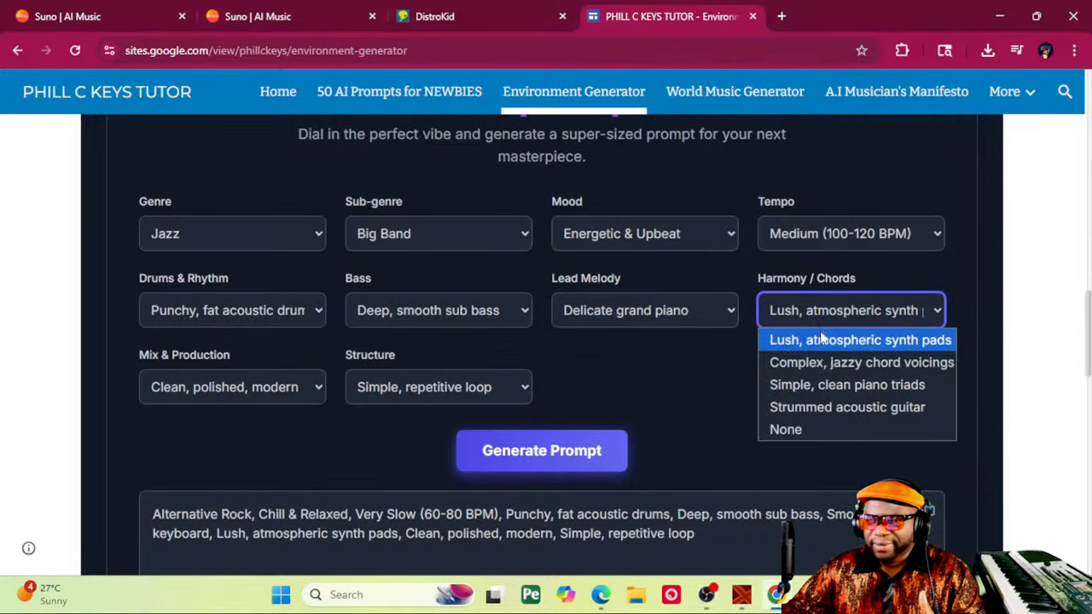
click(822, 365)
click(491, 322)
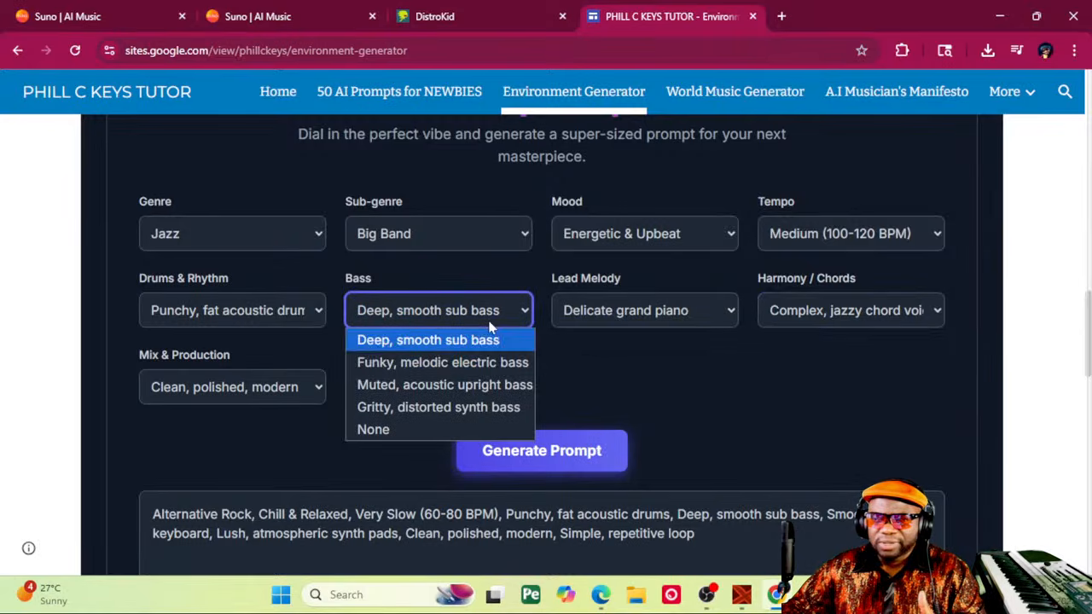
click(488, 384)
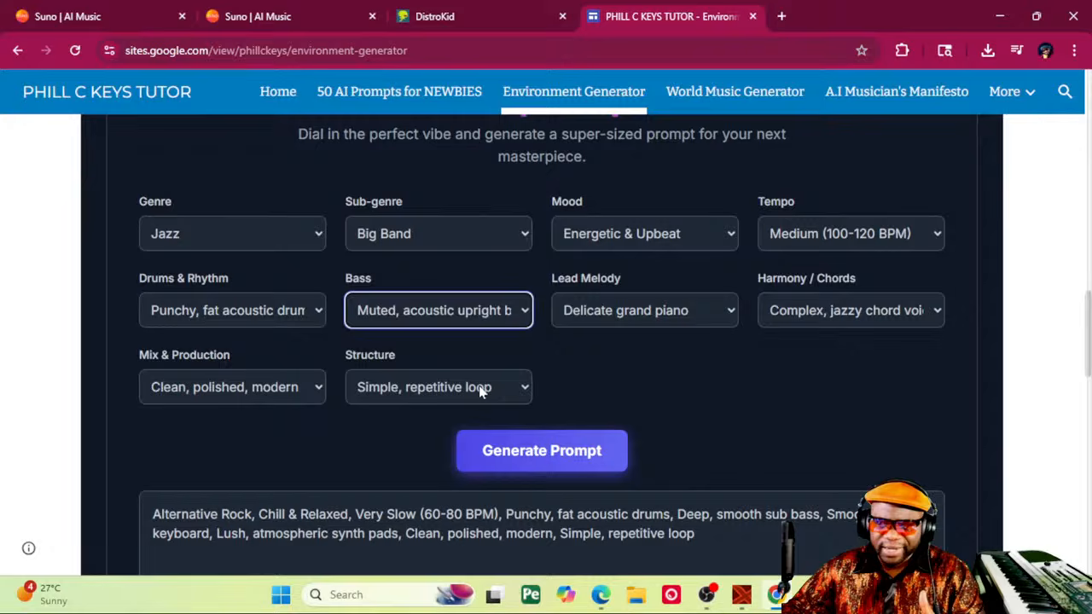
click(266, 306)
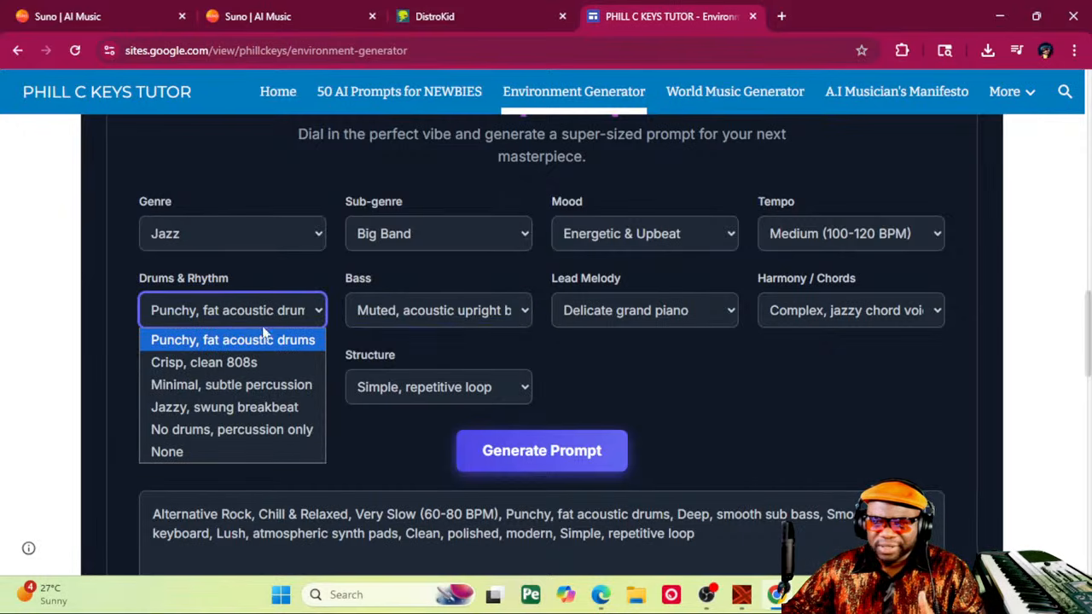
click(260, 407)
Step: Keep the mix and production at Clean, polished, modern and set the structure to Builds up to a climax
click(246, 389)
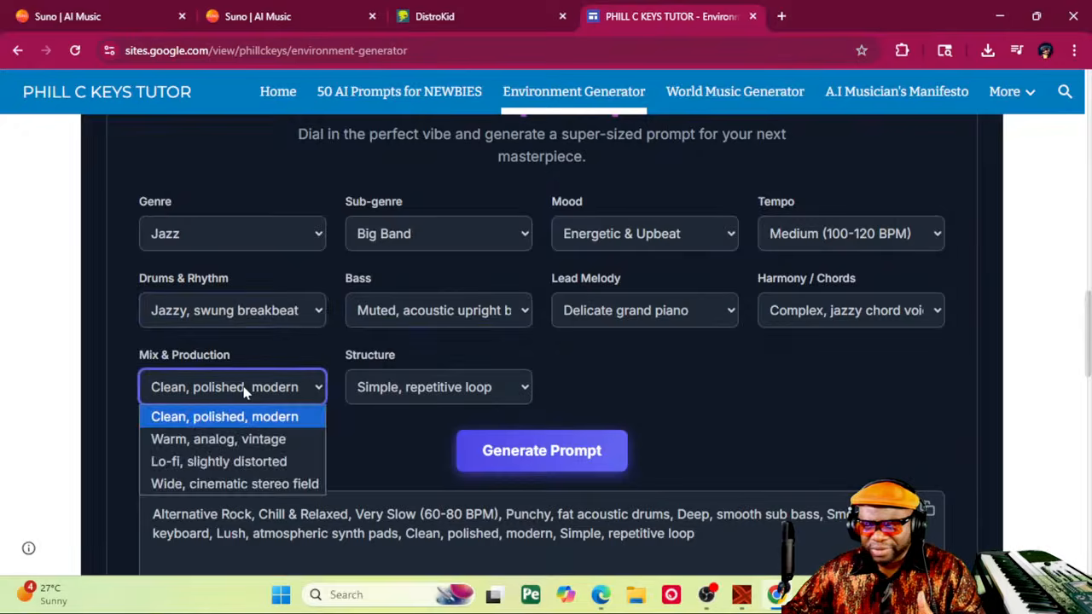
click(245, 389)
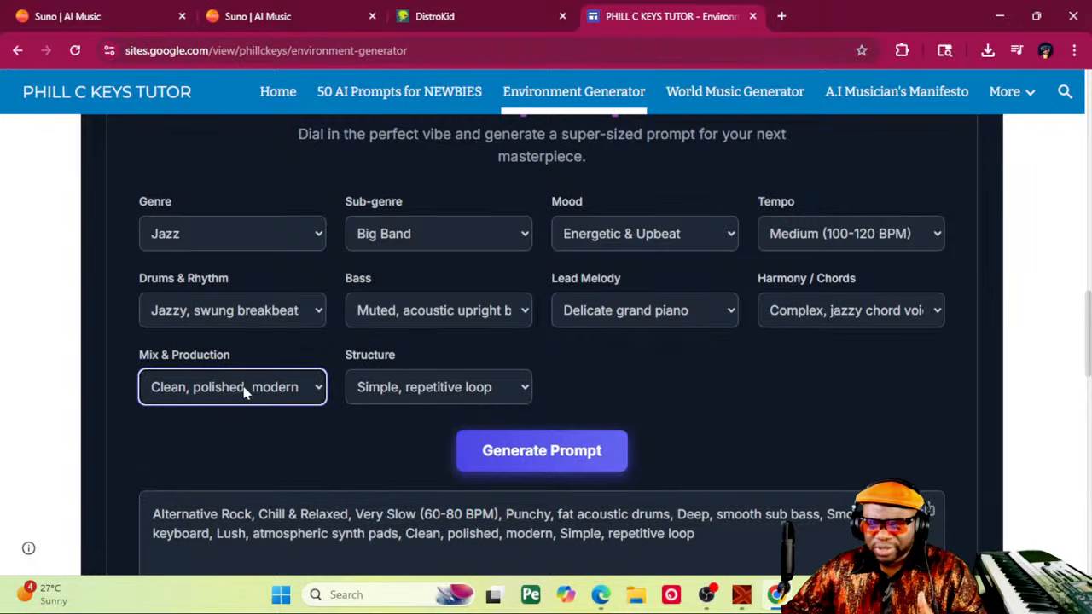
click(418, 391)
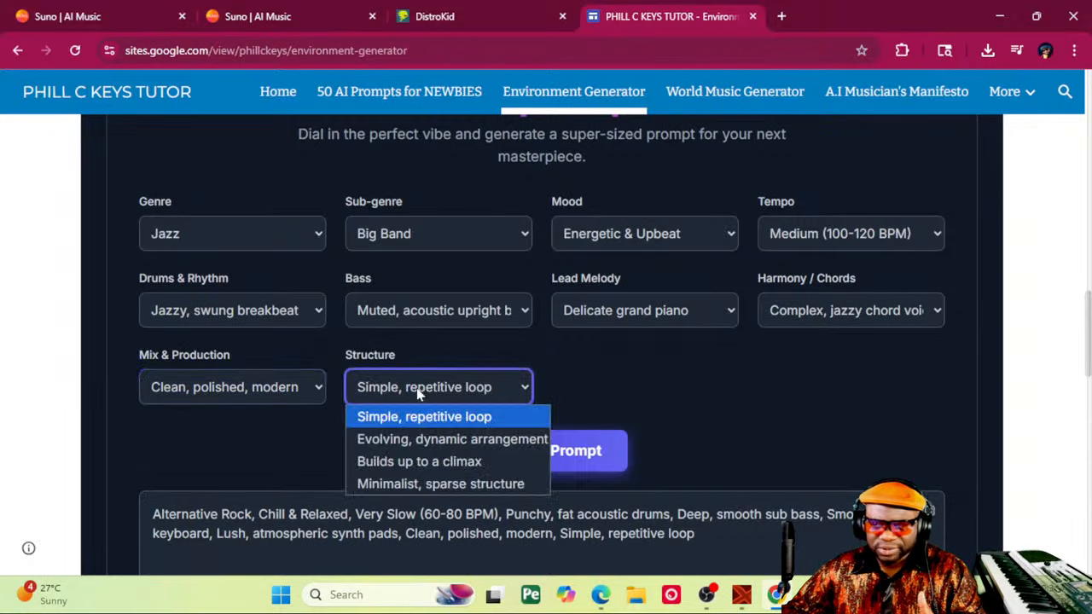
click(425, 461)
Step: Generate the Big Band prompt from the chosen options and copy its text to the clipboard
scroll(579, 418, down, 2)
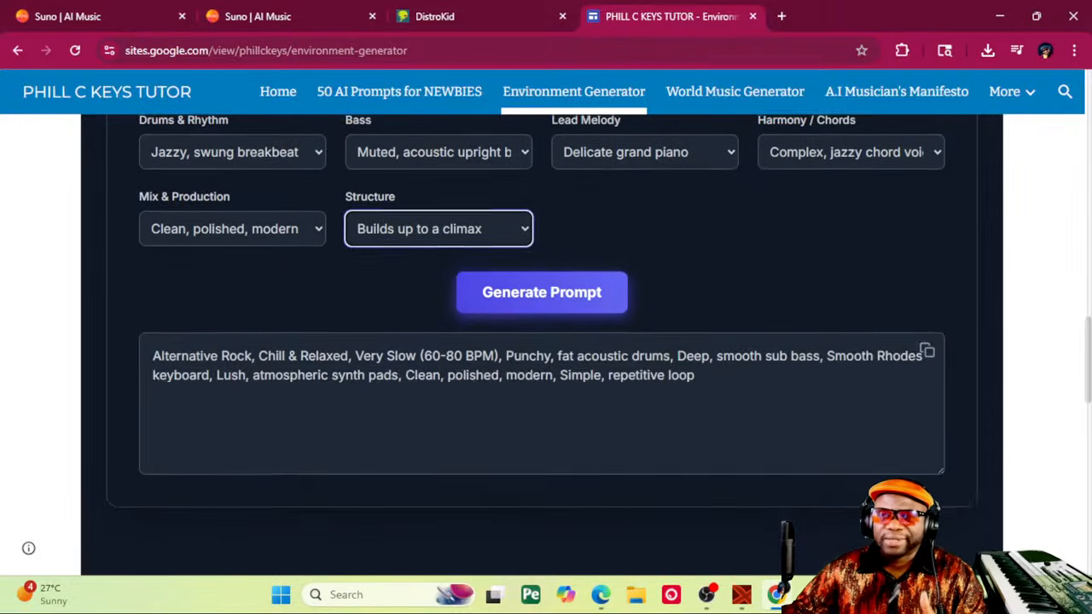
click(555, 291)
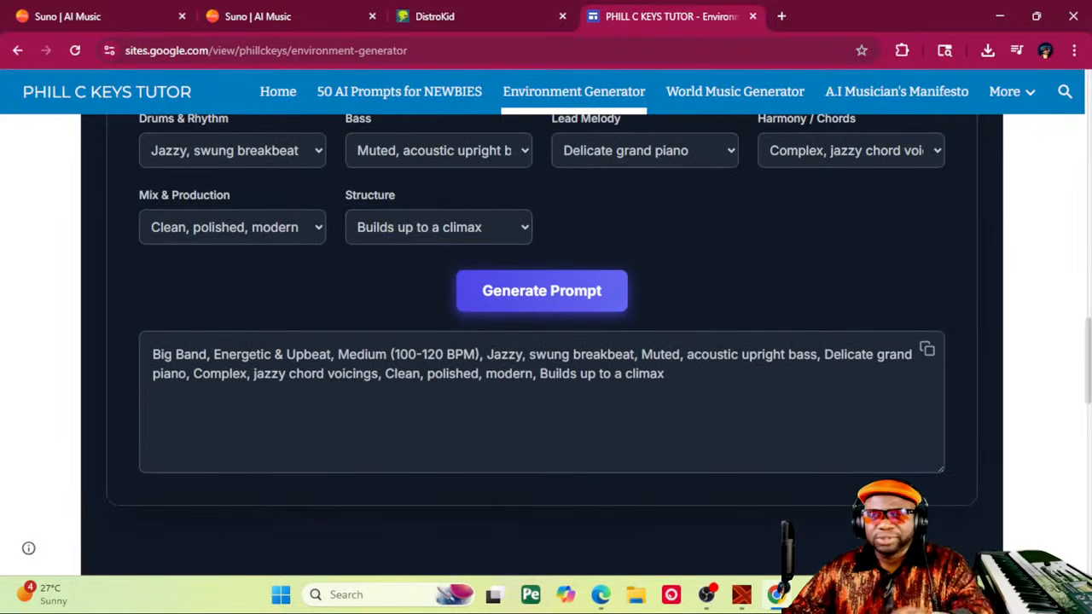
click(926, 351)
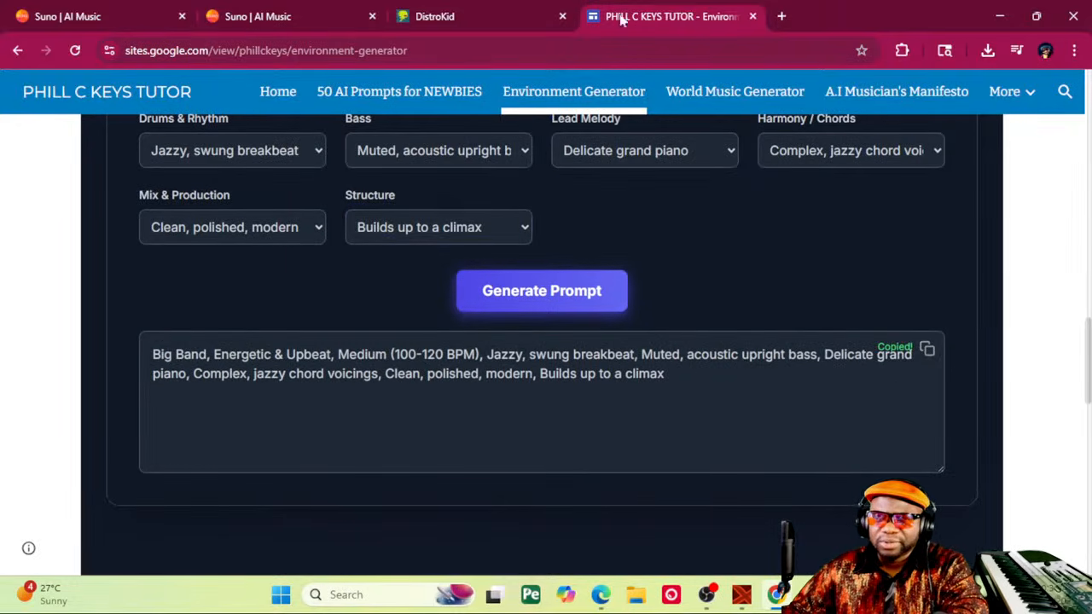
Step: Switch to Suno's create page and replace the cover's Styles text with the copied Big Band prompt
click(269, 17)
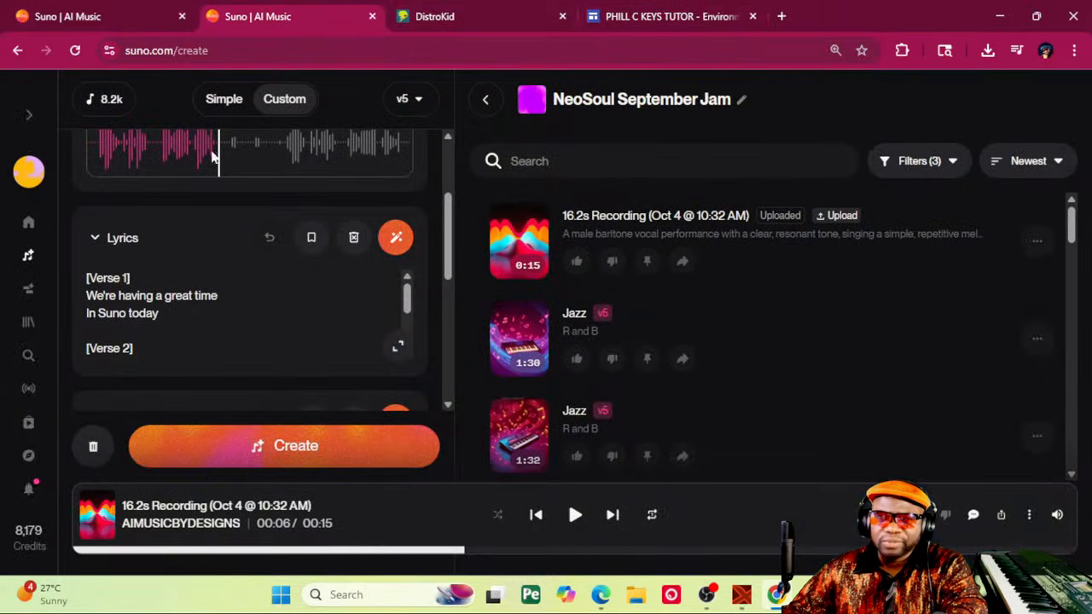
scroll(221, 311, down, 2)
scroll(242, 319, down, 2)
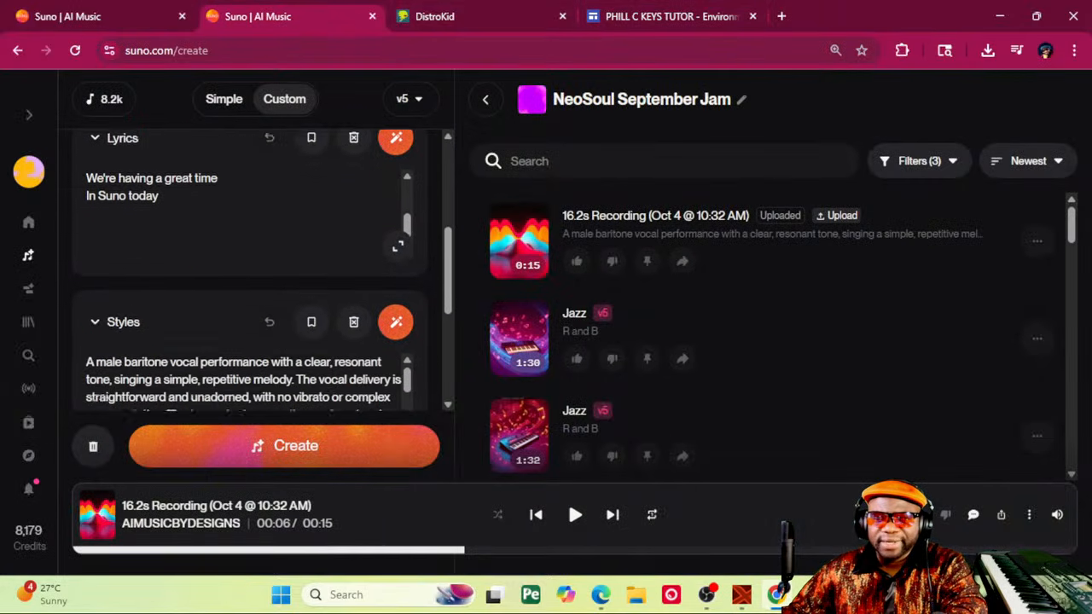
click(246, 354)
key(ctrl+a)
key(ctrl+v)
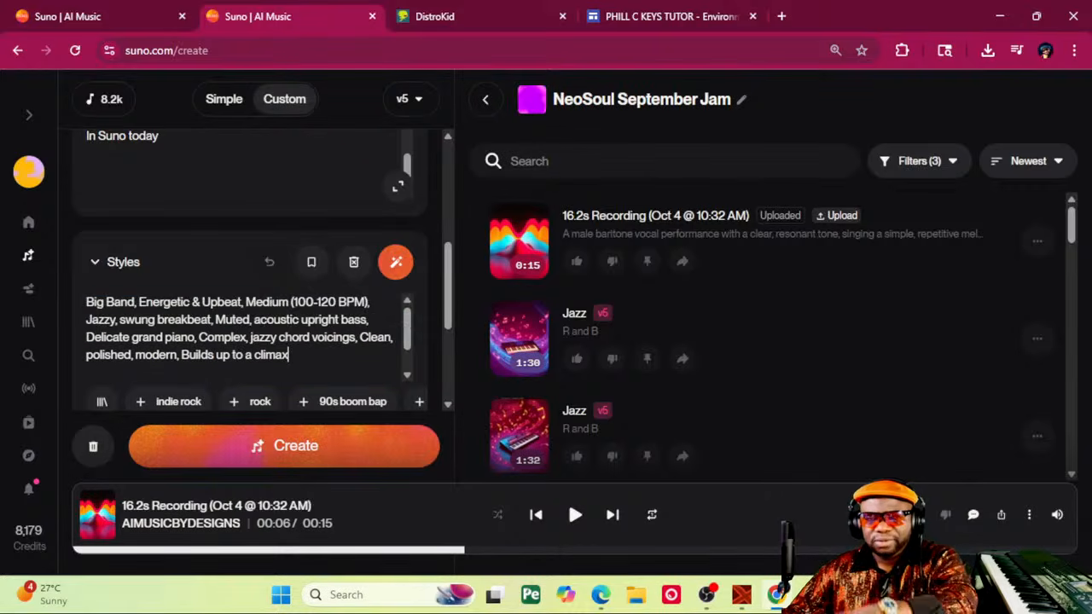
Step: Expand the advanced options and set Audio Influence to 90% and Style Influence to 86%
scroll(401, 375, down, 5)
scroll(400, 392, down, 1)
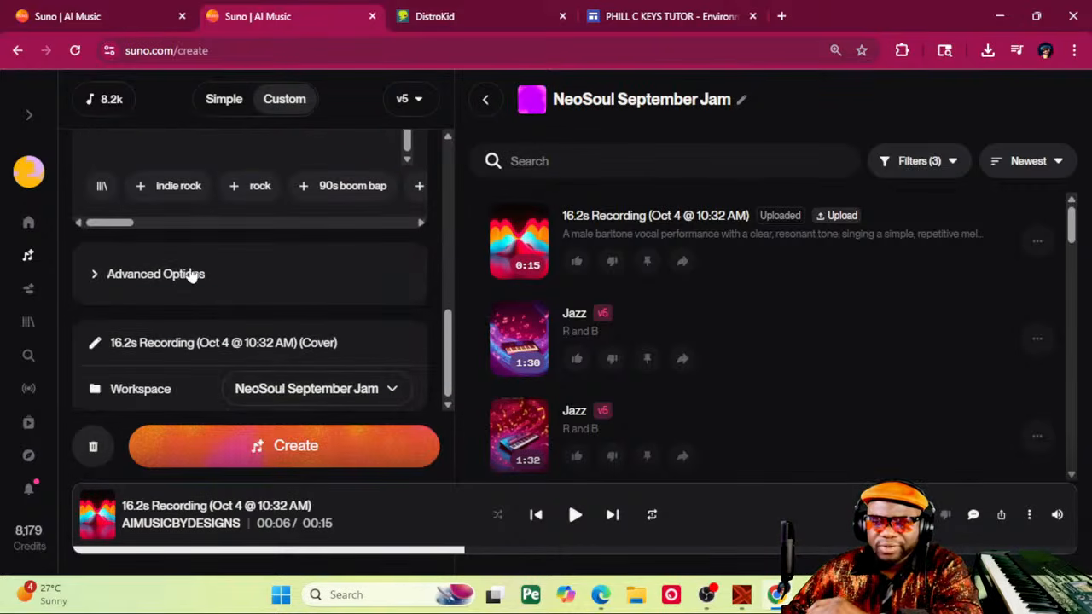
click(97, 274)
scroll(277, 274, down, 2)
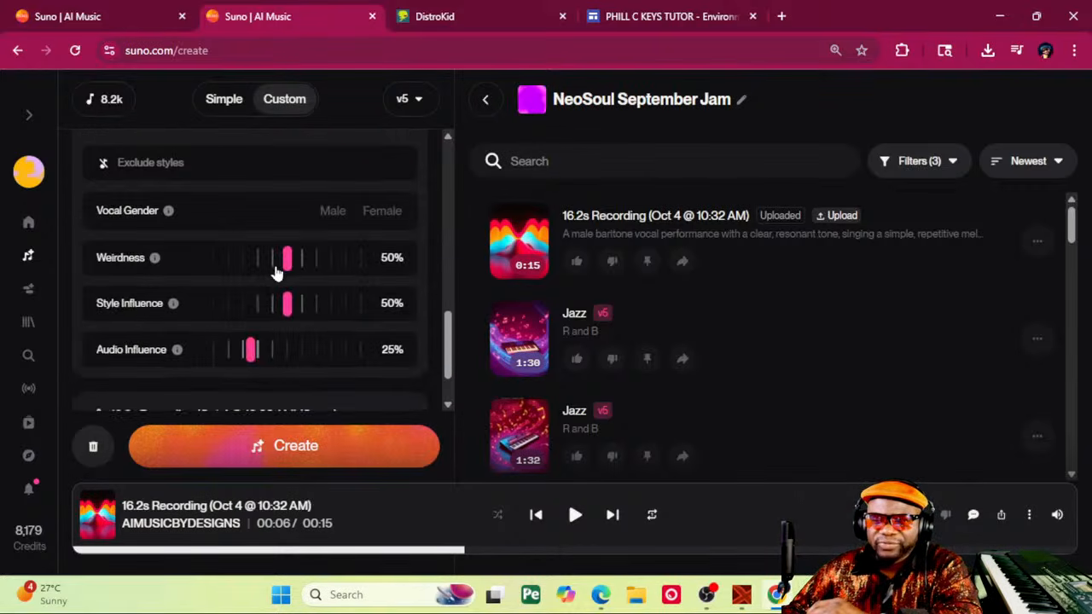
drag(253, 349, 346, 348)
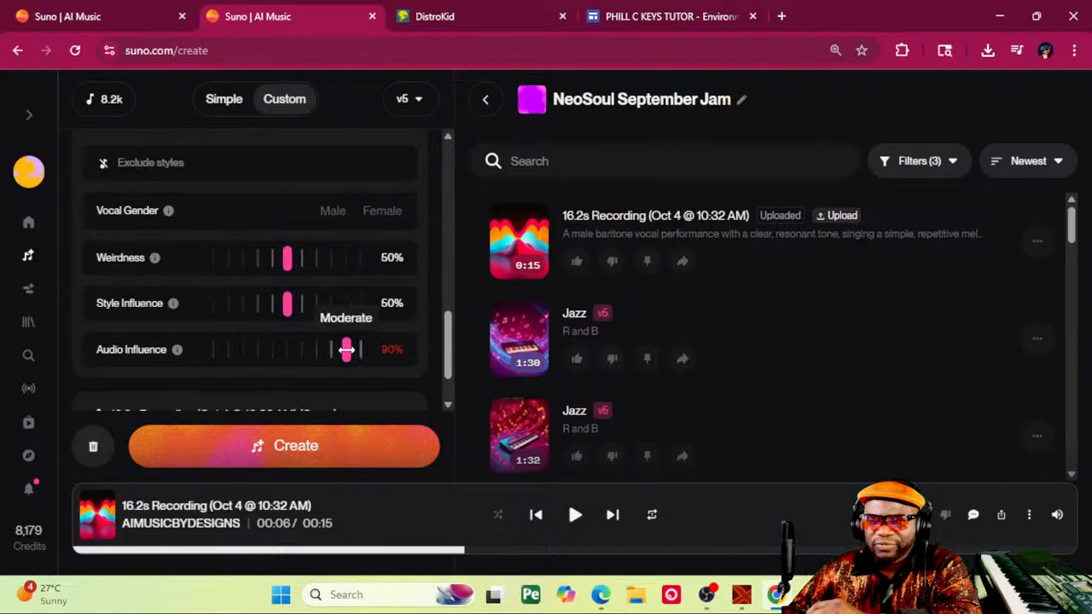
drag(288, 303, 342, 307)
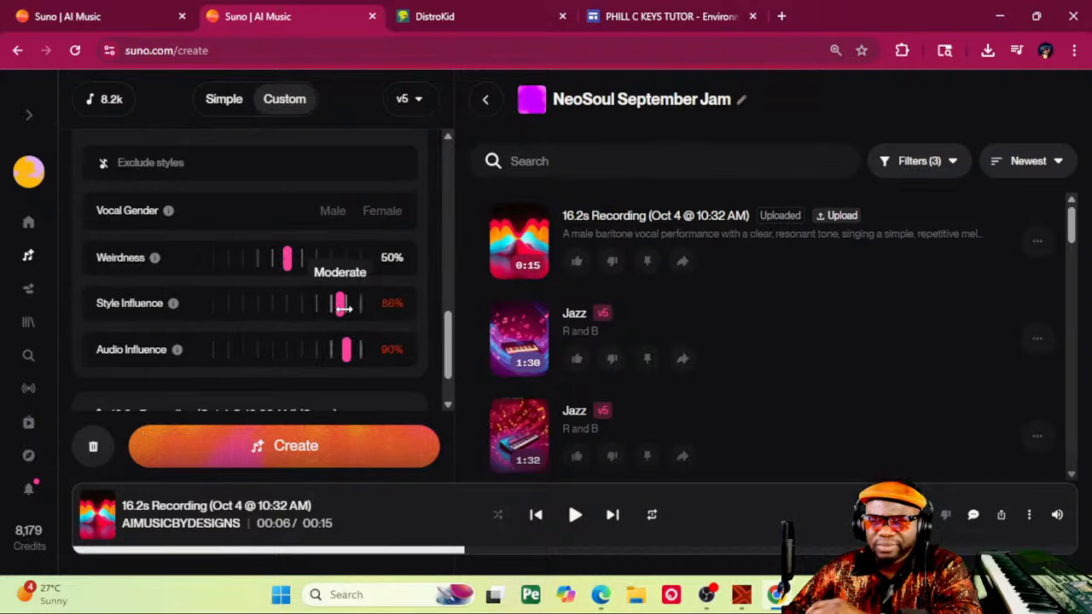
Step: Title the cover "having a great time in SUNO" and create it
scroll(287, 301, down, 1)
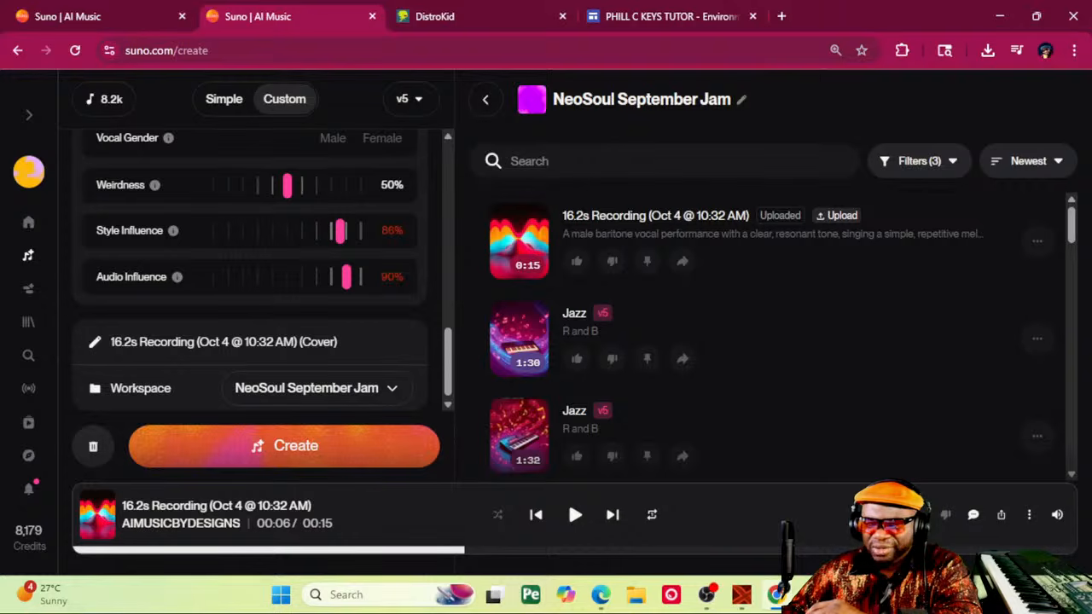
triple_click(300, 342)
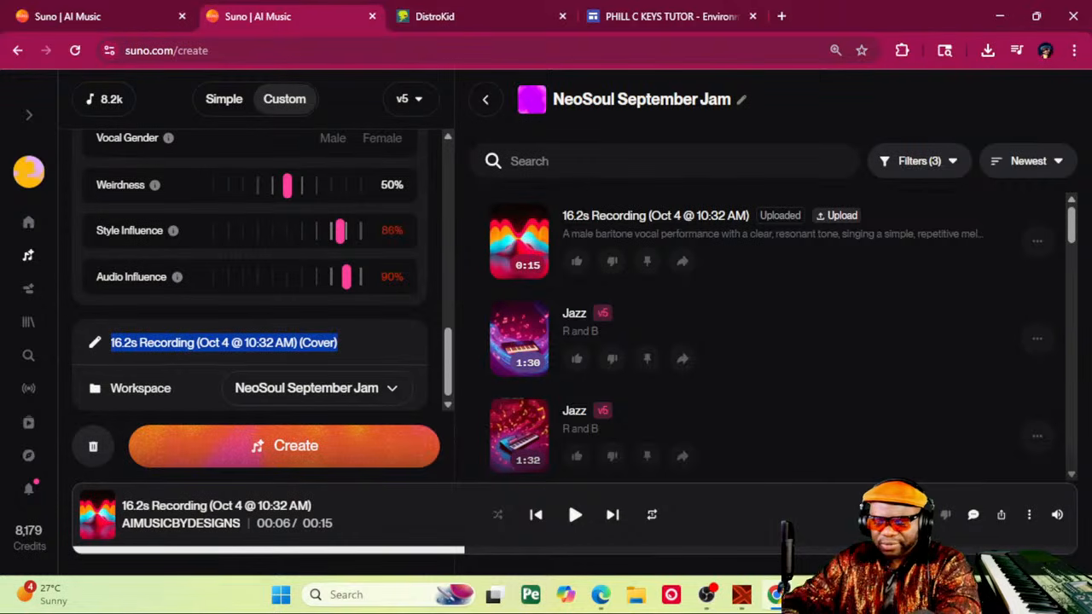
text(having a )
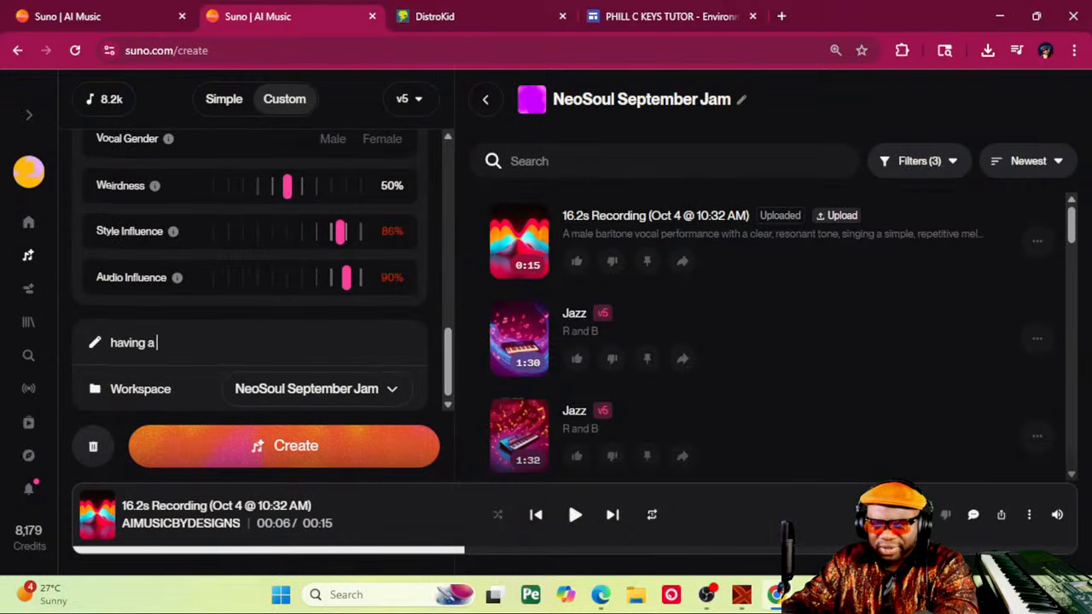
text(great t)
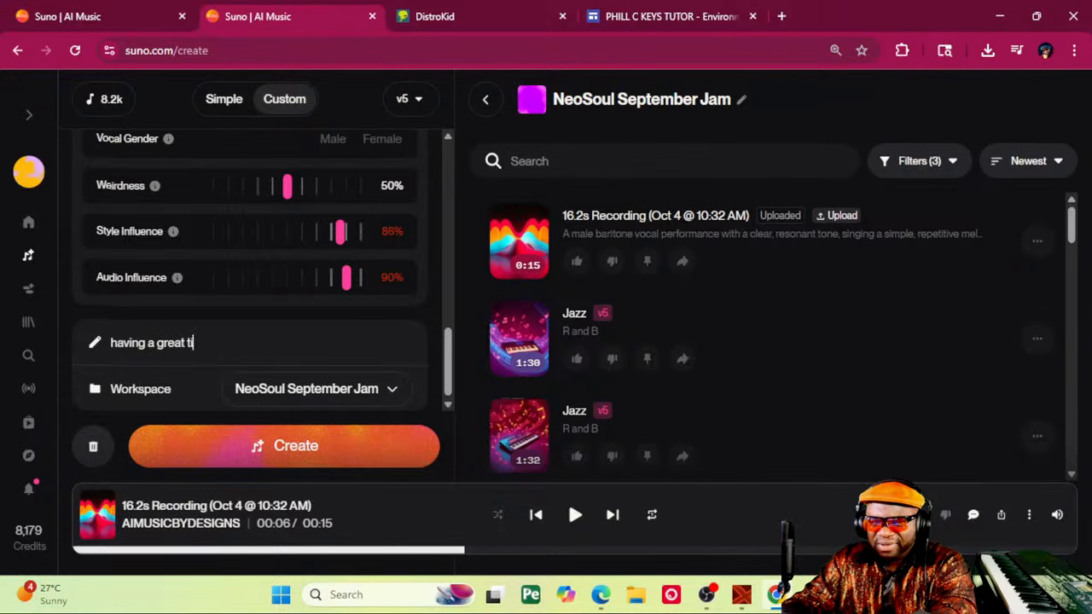
text(ime in SUNO)
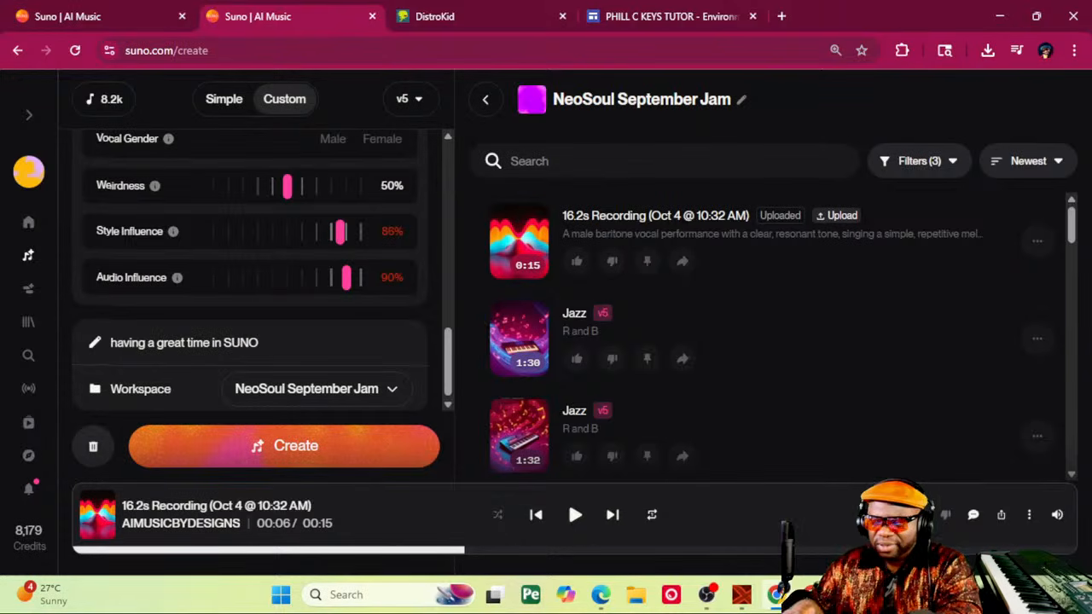
click(297, 456)
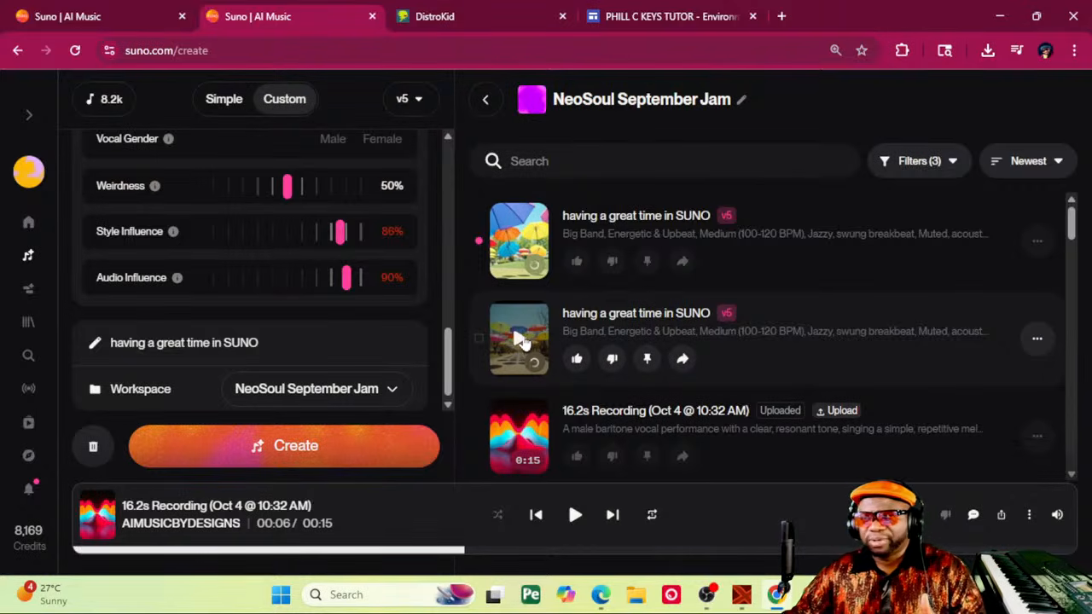
Step: Listen to both generated versions of "having a great time in SUNO", then pause playback
click(522, 341)
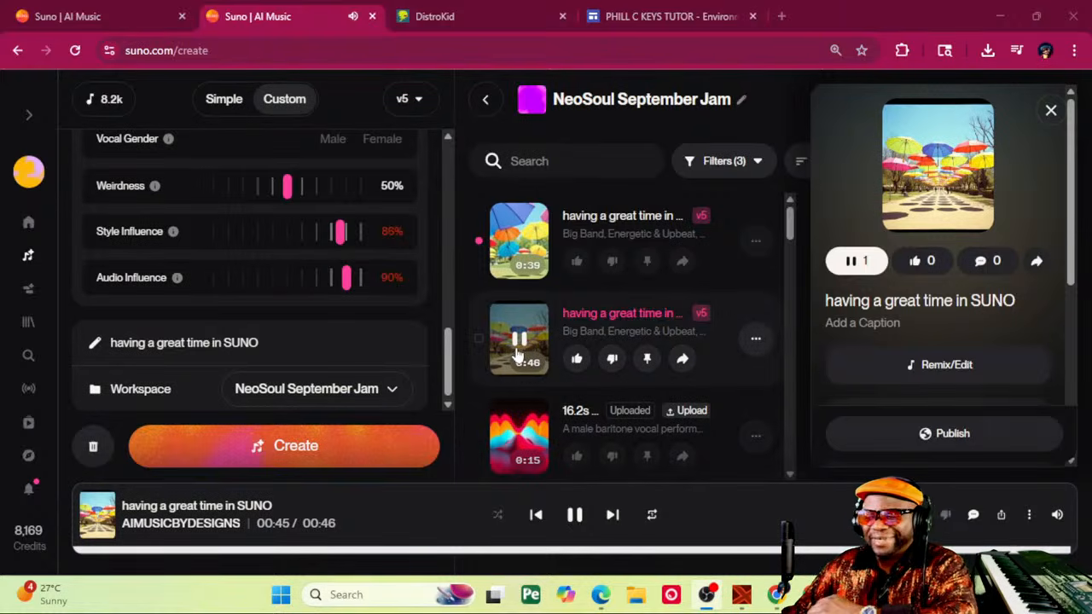
click(519, 242)
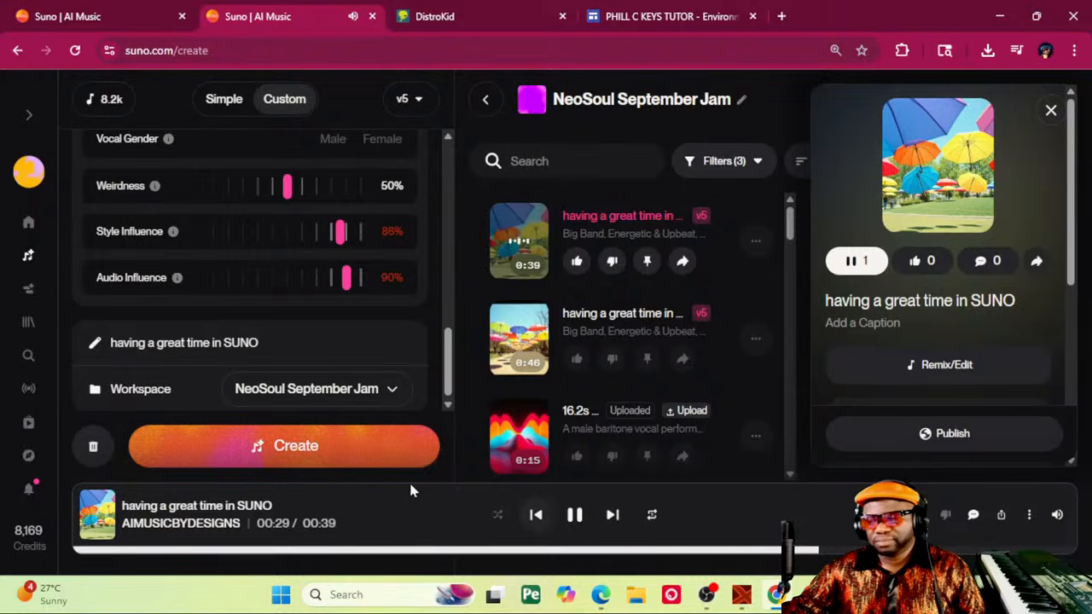
click(573, 515)
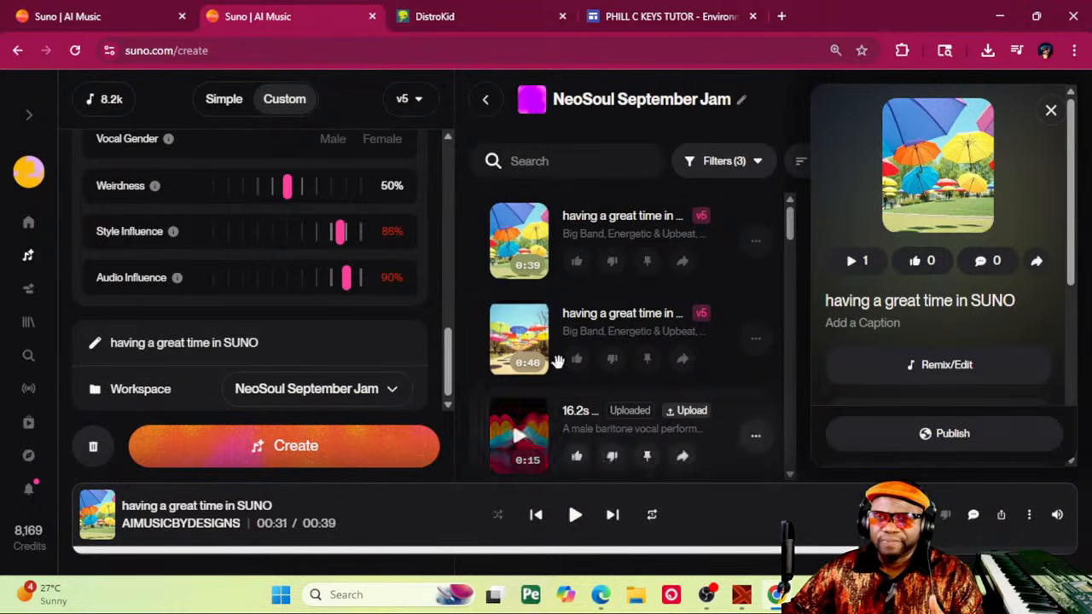
Step: Select and copy the entire text of the cover's lyrics
scroll(394, 308, up, 10)
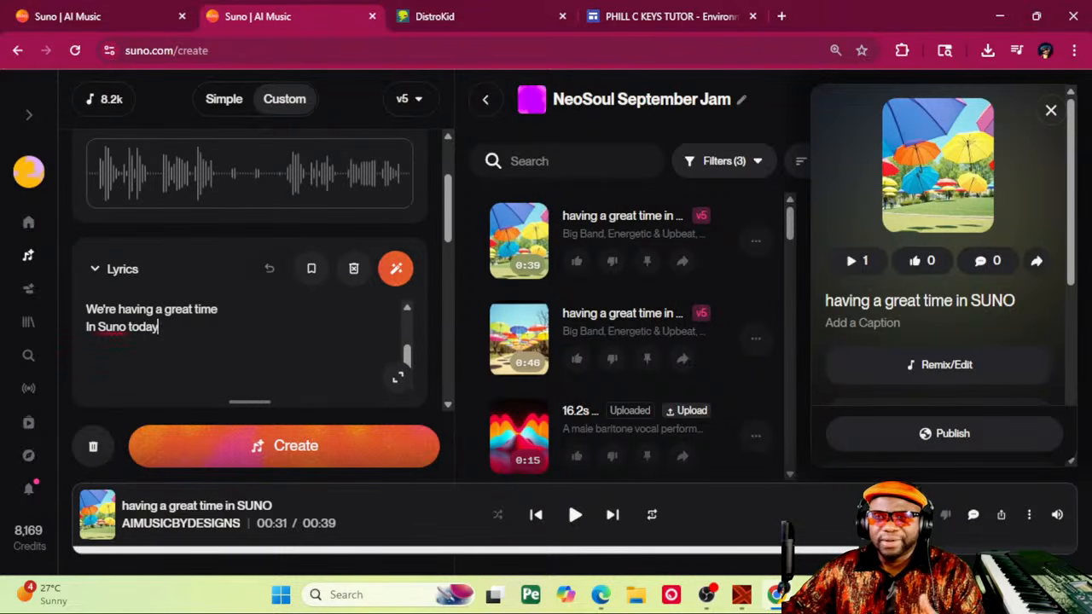
scroll(243, 341, up, 2)
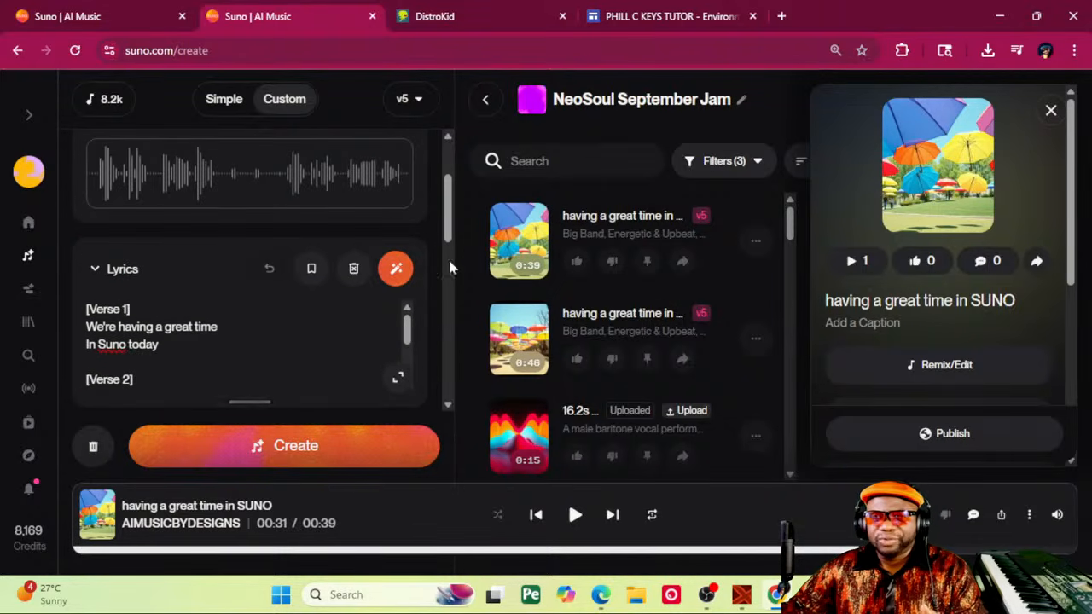
drag(452, 256, 442, 238)
scroll(442, 237, down, 1)
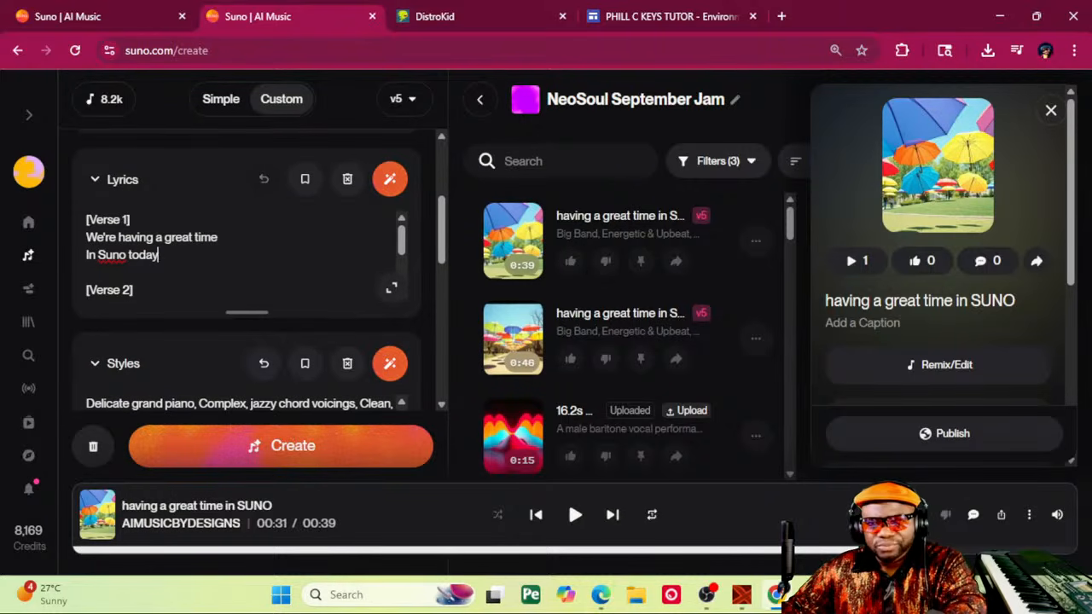
key(ctrl+a)
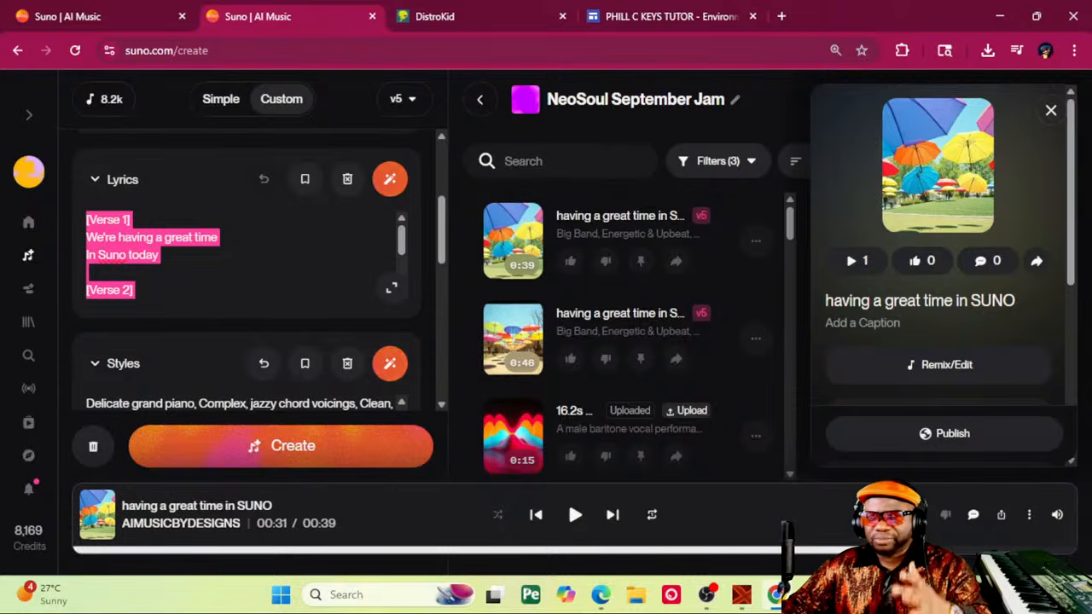
Step: Switch to ChatGPT and submit "extend my song with ideas about having a blast creating music in suno" followed by the copied lyrics
drag(522, 13, 0, 460)
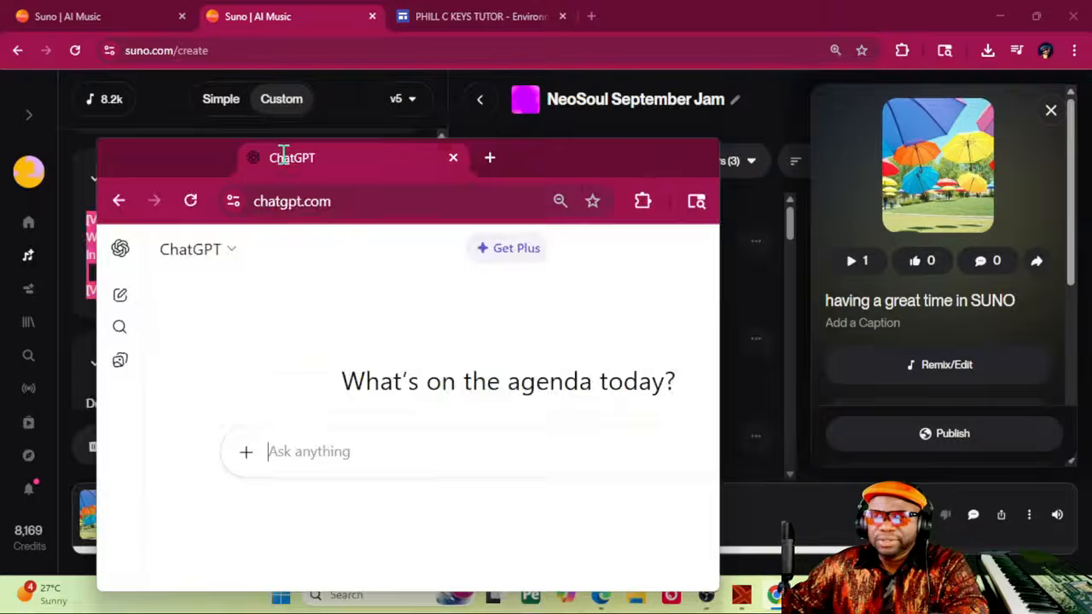
drag(284, 153, 395, 8)
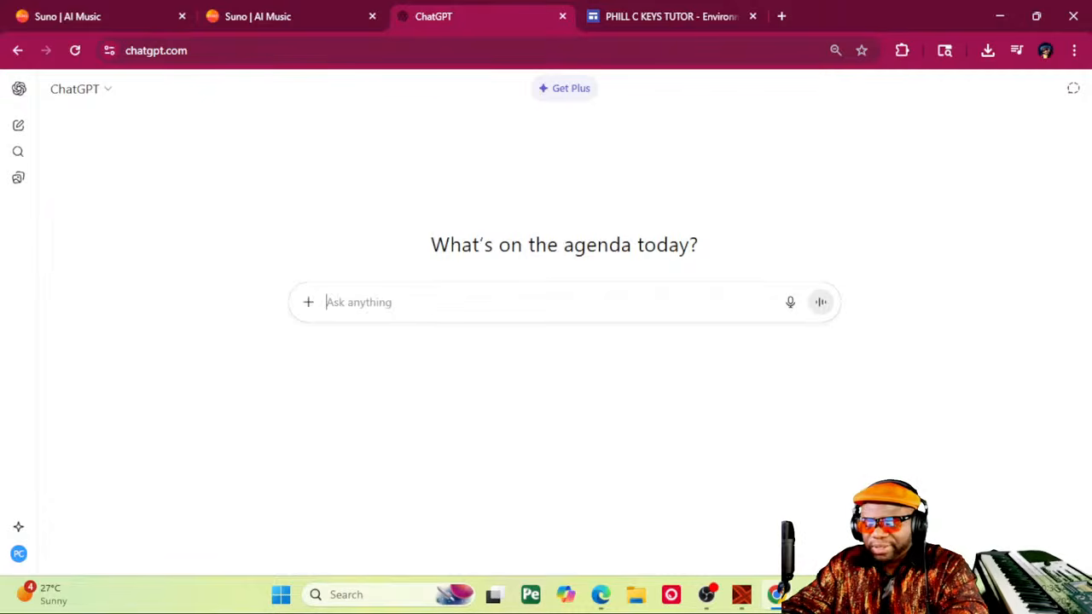
text(ex)
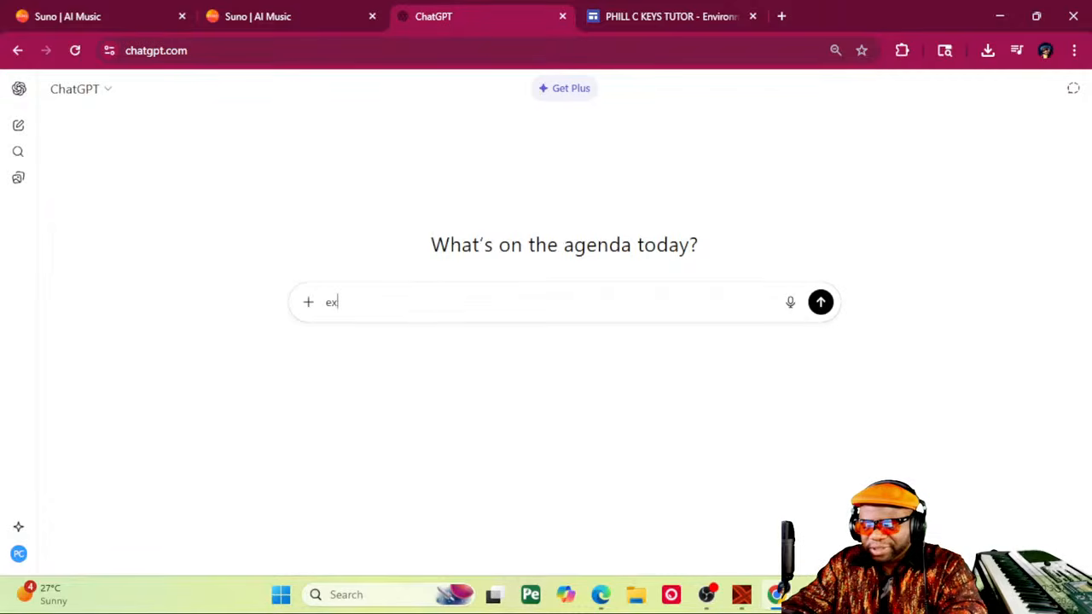
text(tend my s)
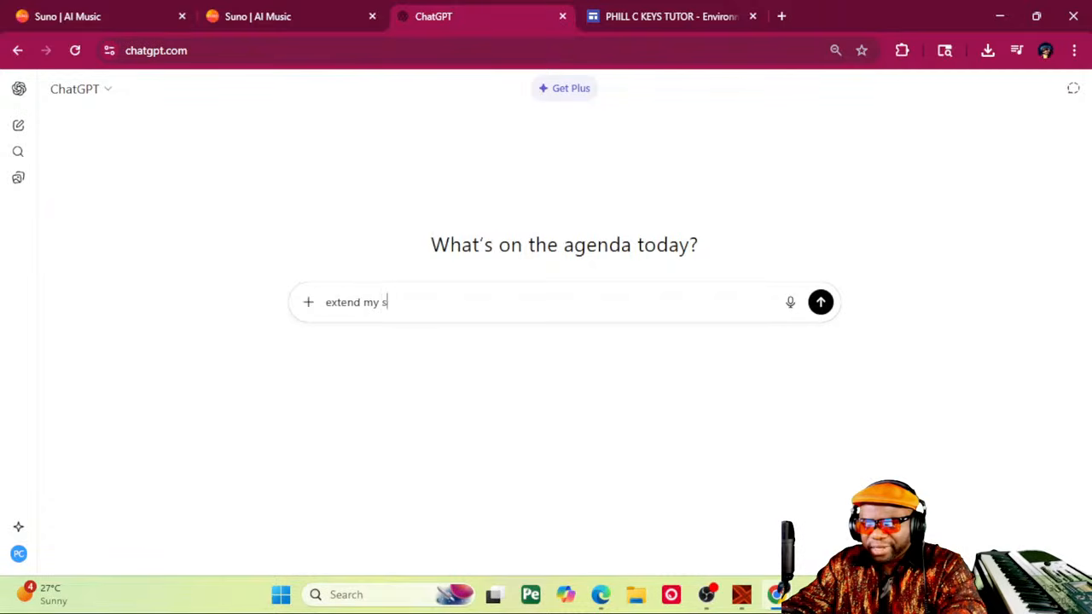
text(ong with ide)
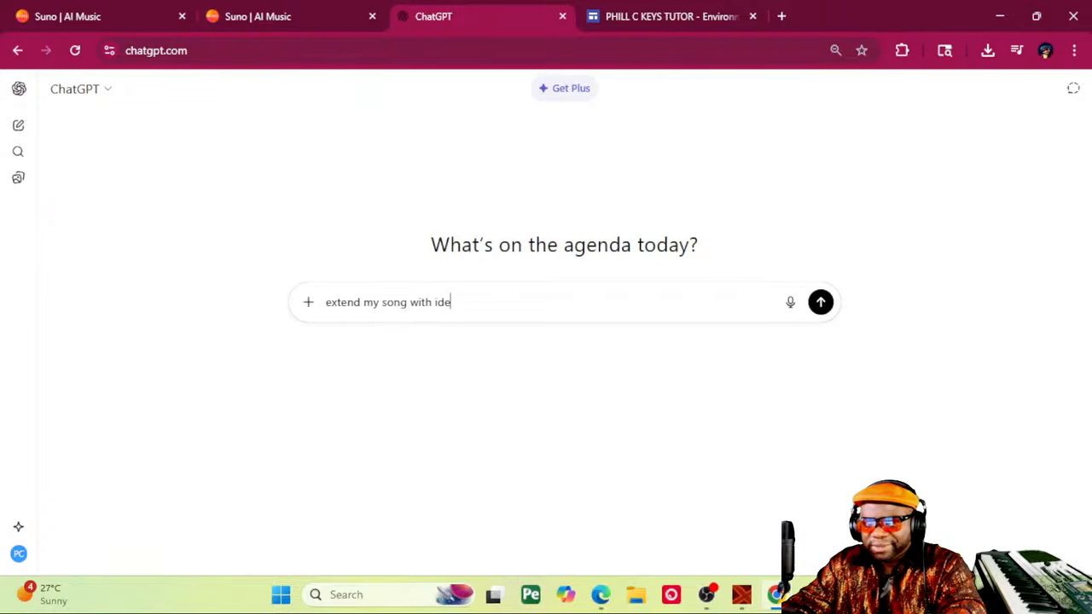
text(as about hav)
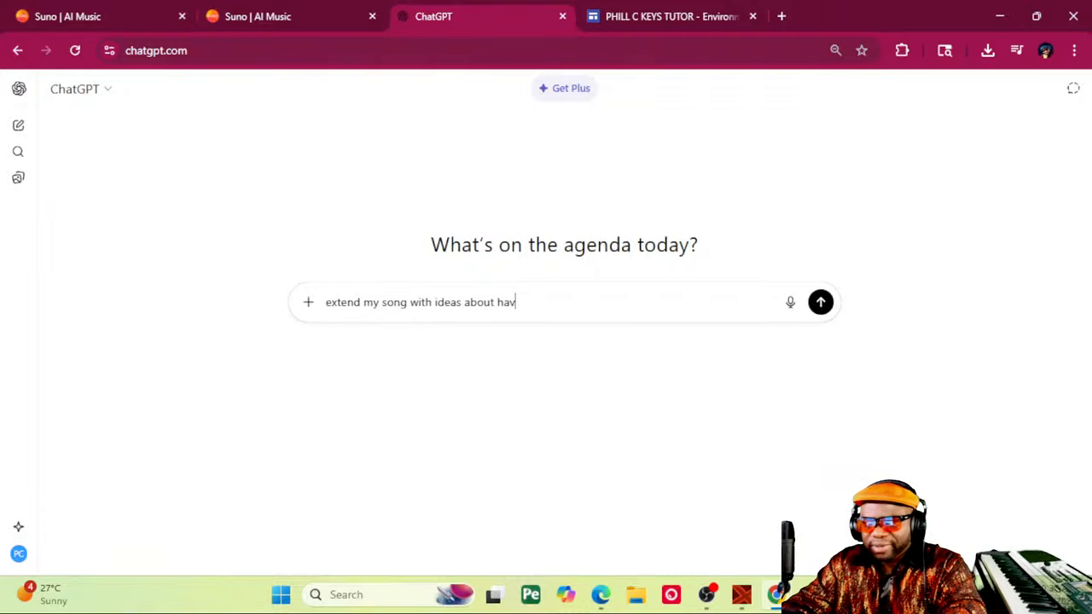
text(ing a blast)
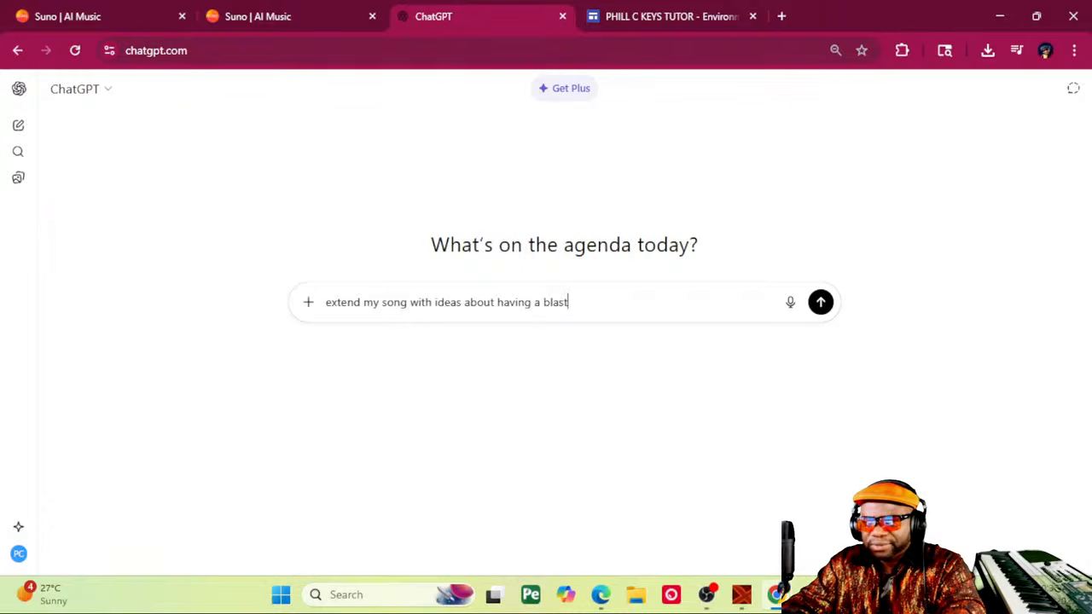
text( creating mu)
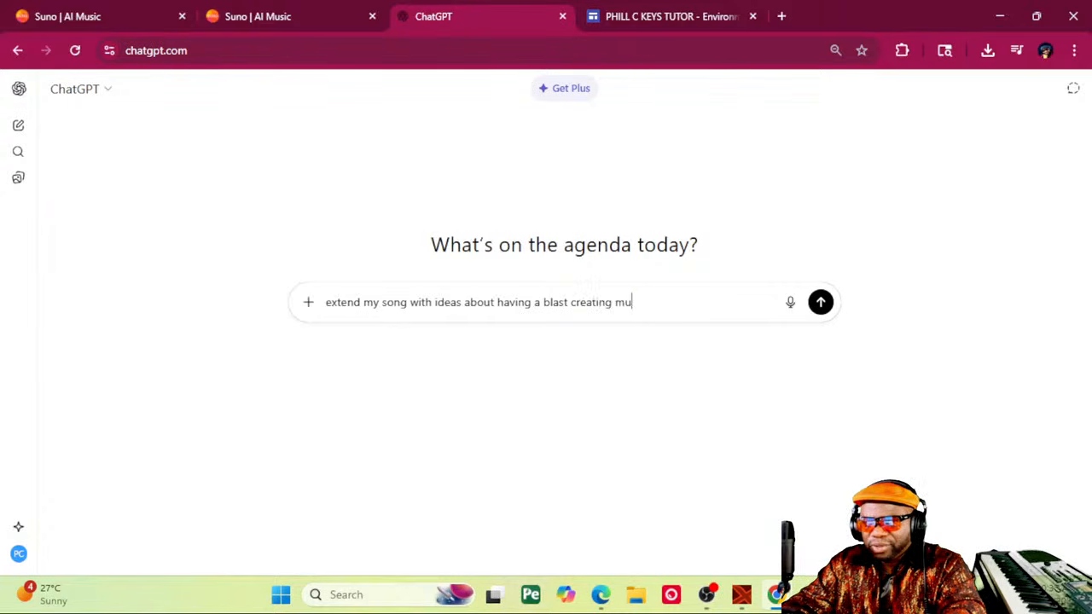
text(sic in suno)
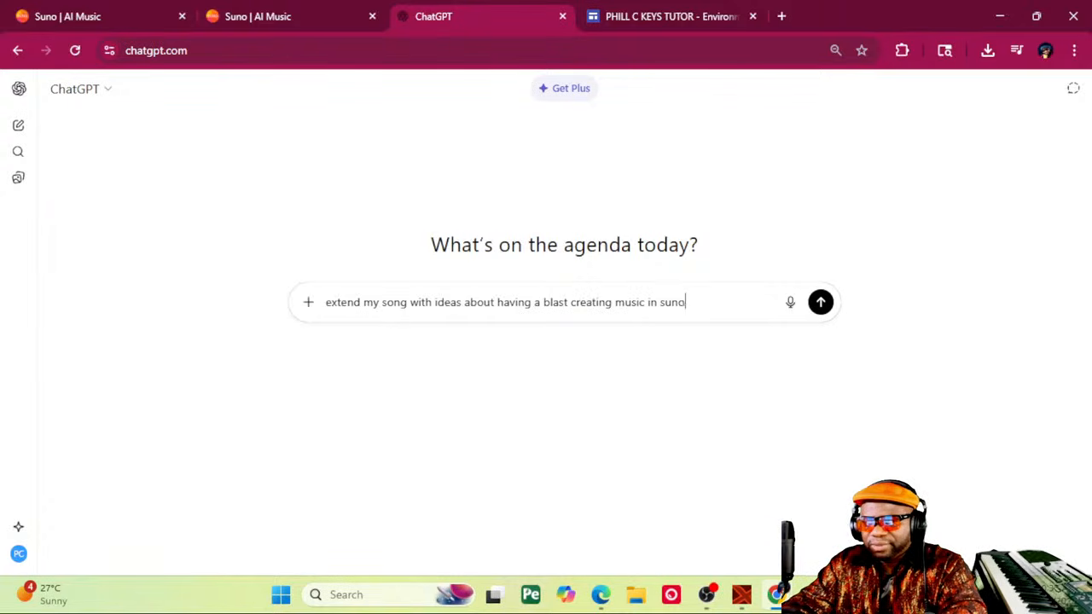
text([Verse 1] We're having a great time In Suno today [Verse 2] We're having a great time In Suno today)
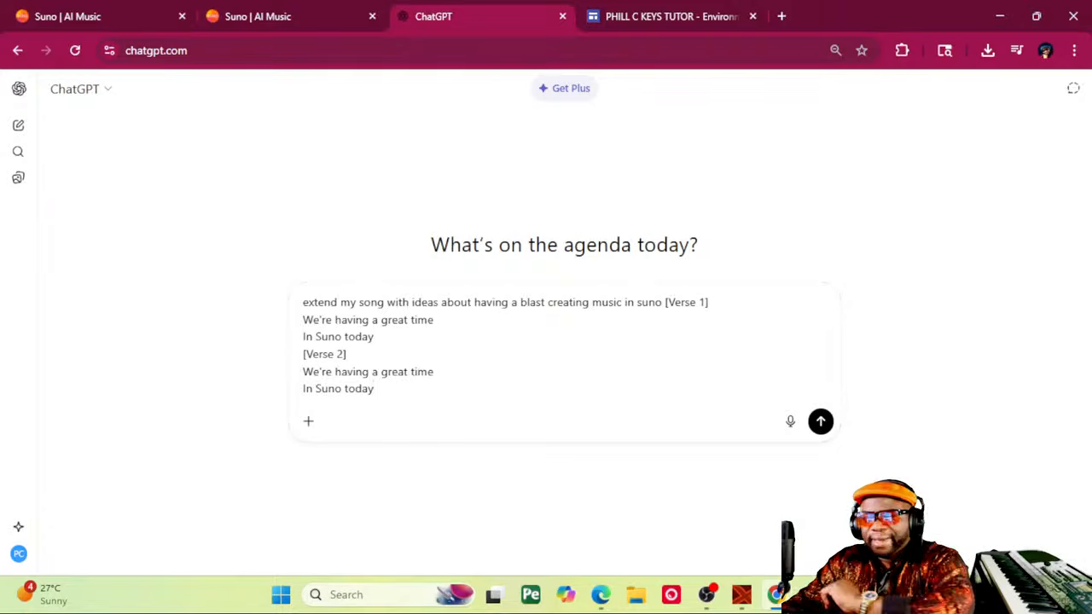
key(Return)
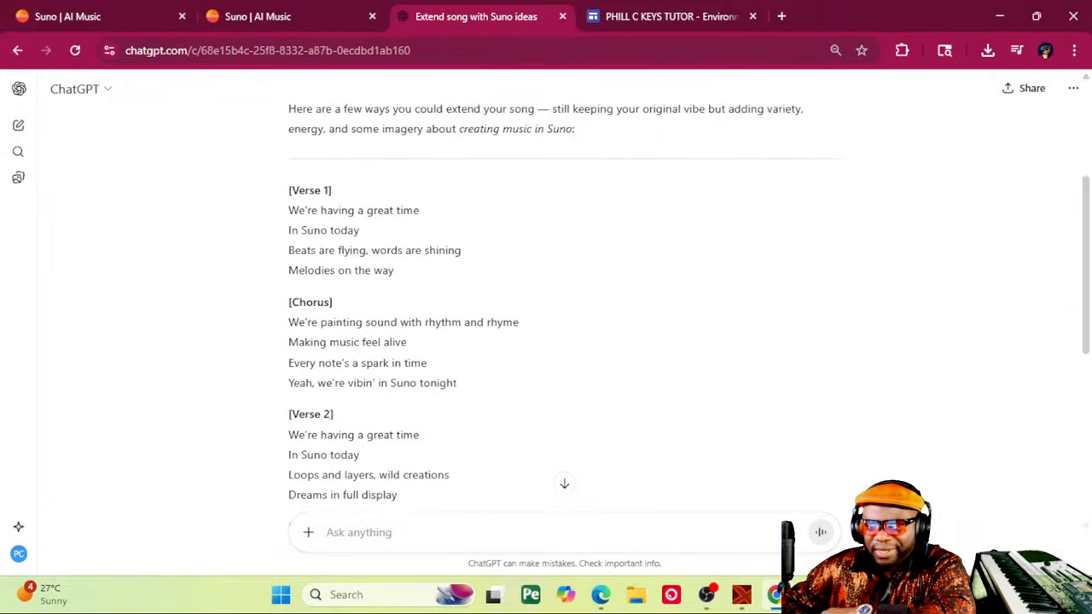
Step: Copy ChatGPT's extended lyrics from Verse 1 through the Final Chorus and replace the Suno cover's lyrics with them
drag(288, 189, 488, 302)
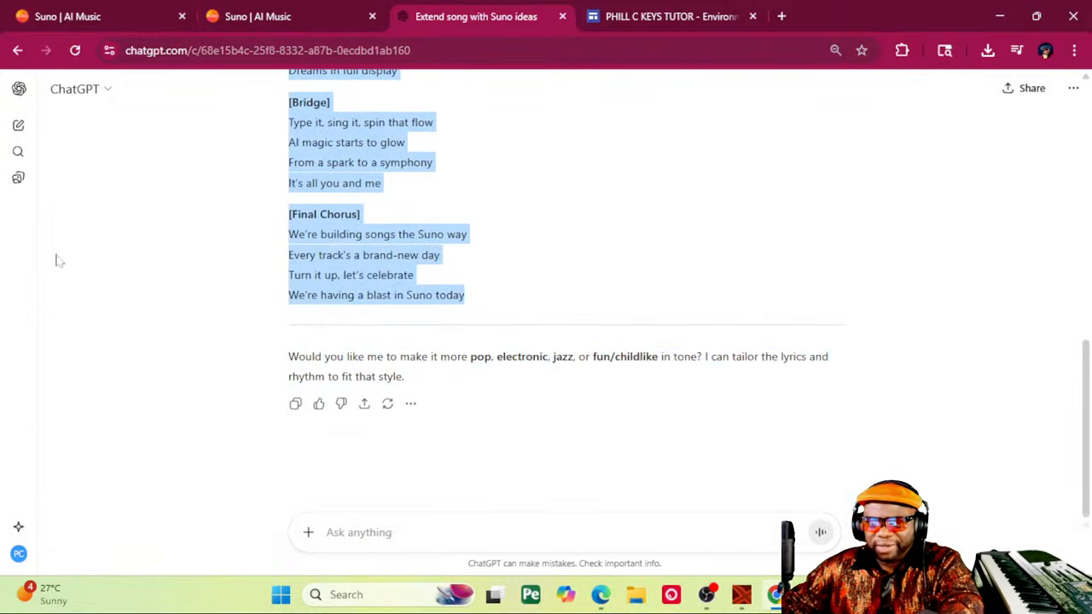
click(314, 7)
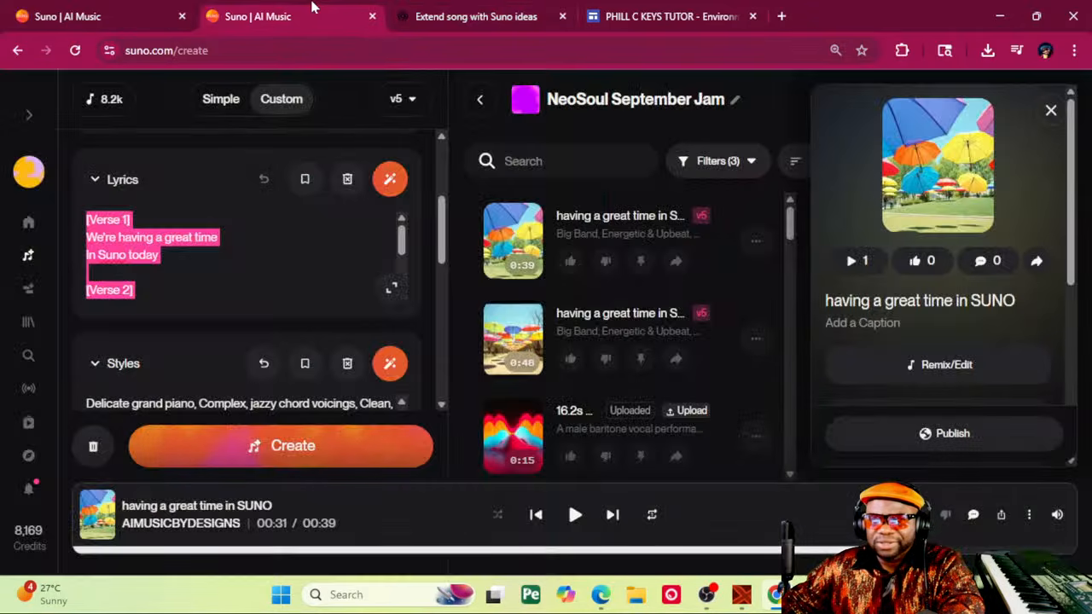
click(247, 264)
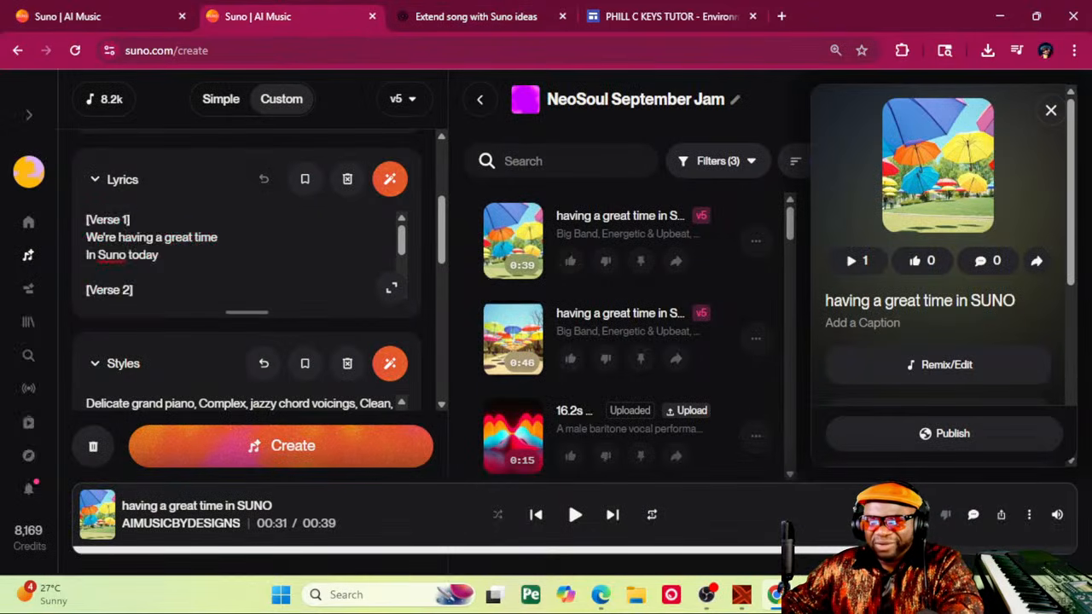
key(ctrl+a)
key(ctrl+v)
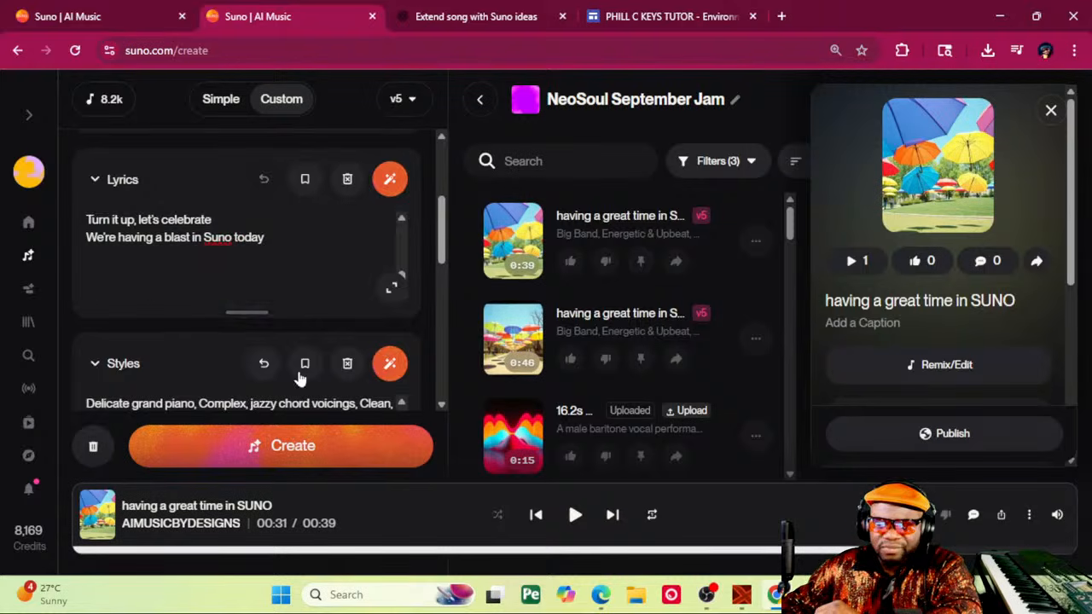
Step: Replace the cover's existing style description with "BIG BAND" and "MALE CROONER" on separate lines
scroll(298, 368, down, 5)
scroll(290, 367, up, 5)
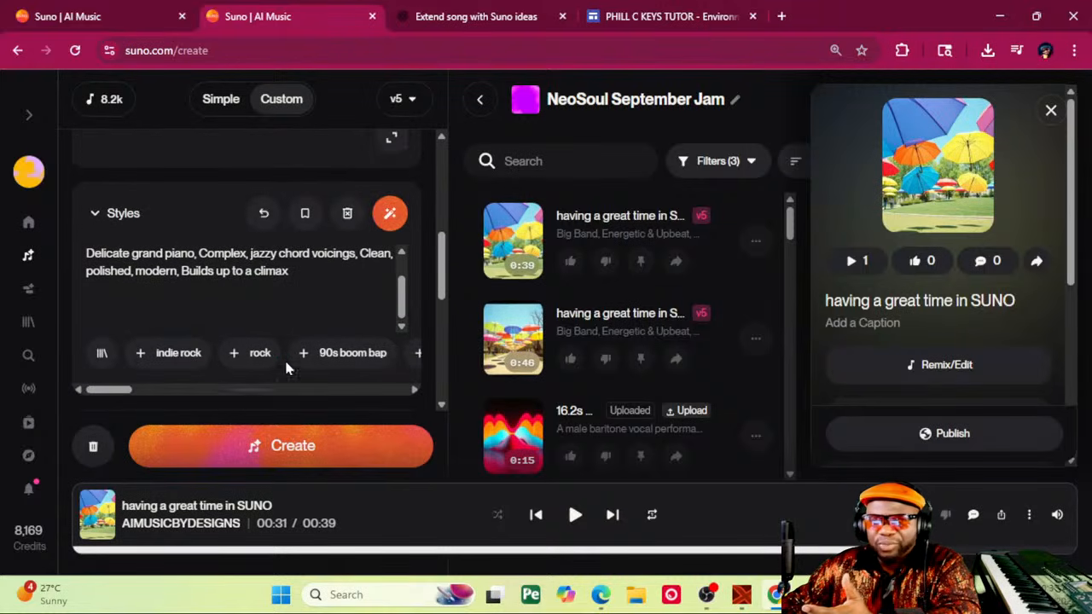
scroll(247, 359, down, 3)
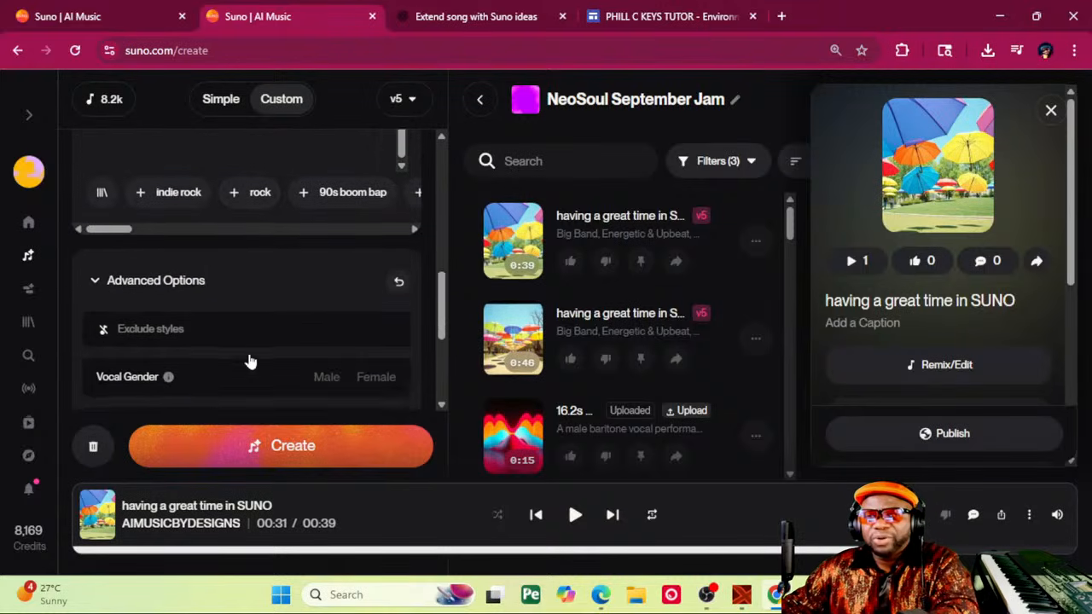
scroll(248, 352, up, 1)
scroll(249, 352, up, 6)
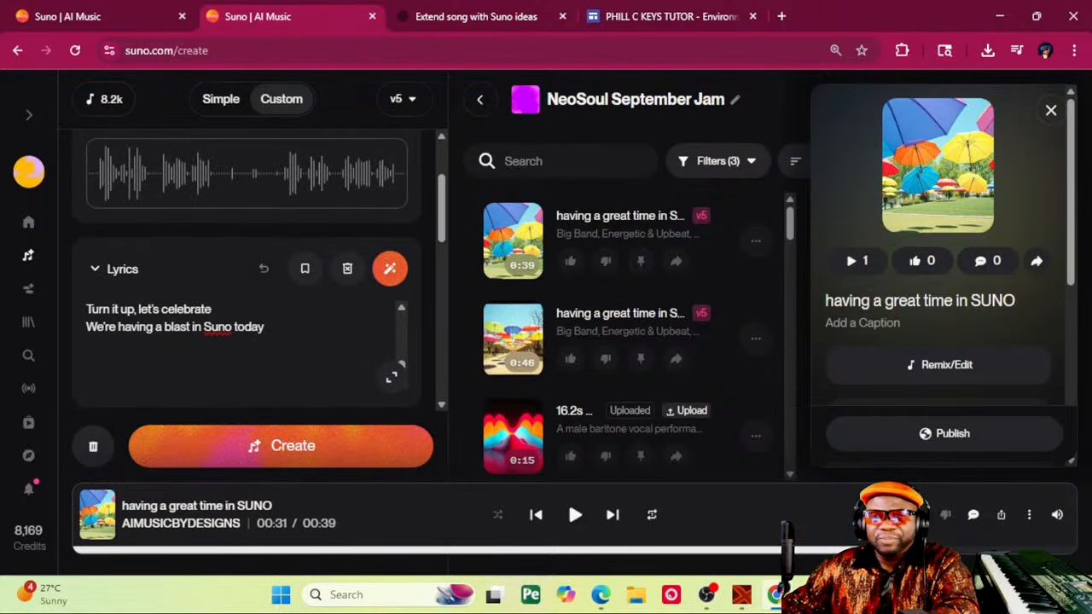
scroll(249, 352, down, 3)
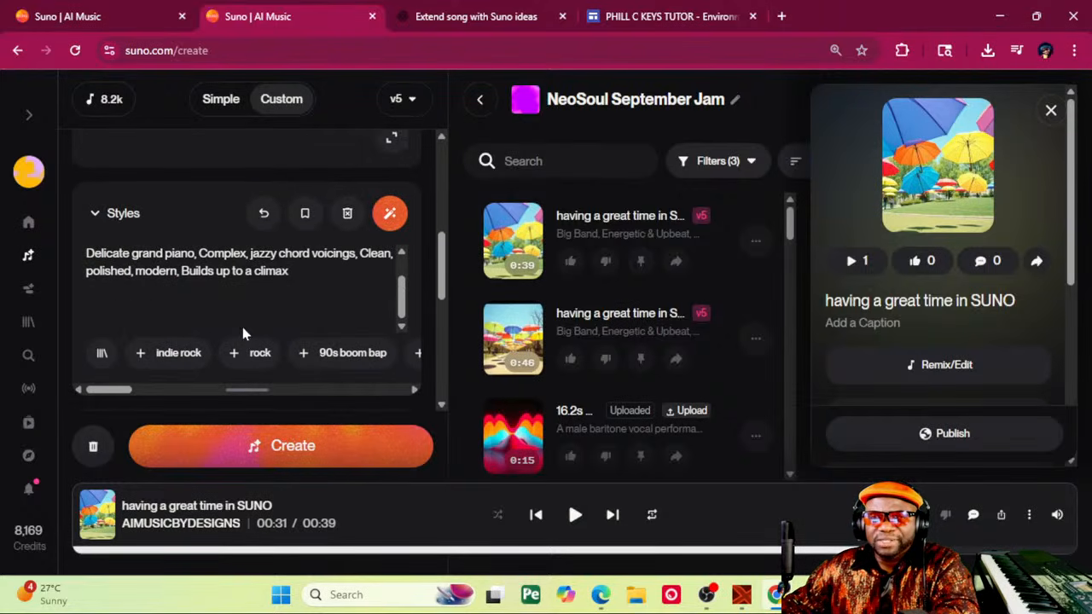
triple_click(255, 270)
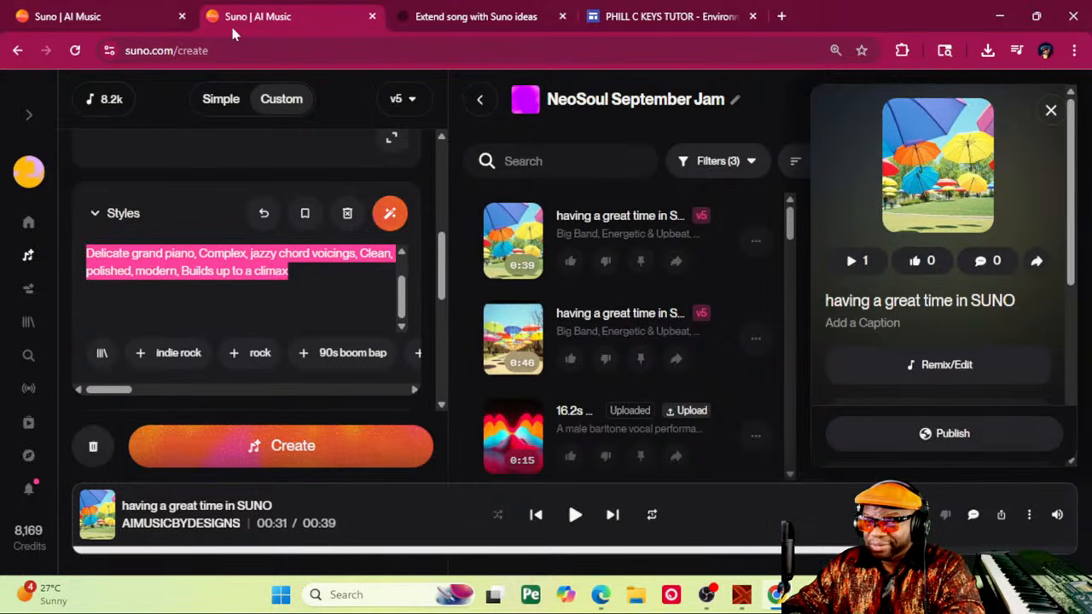
click(309, 281)
key(ctrl+a)
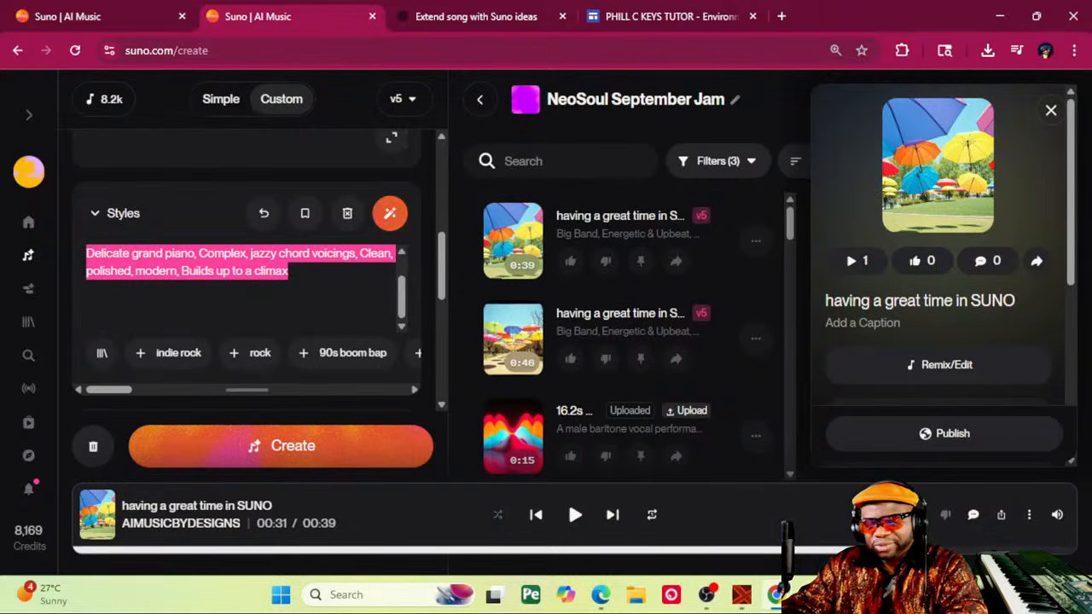
text(BIG BAND)
key(Return)
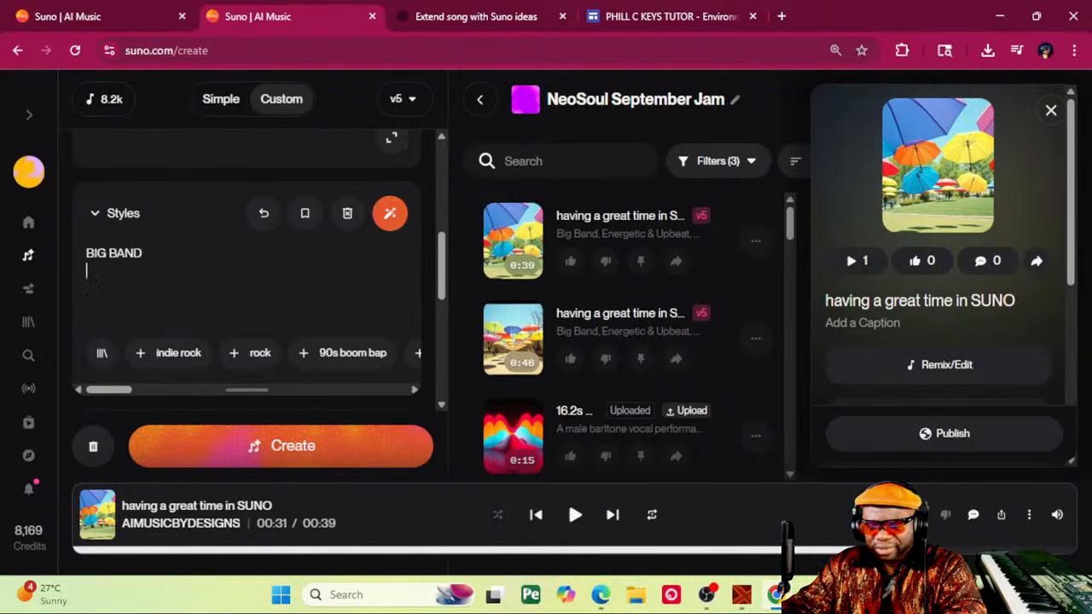
text(MALE CROONE)
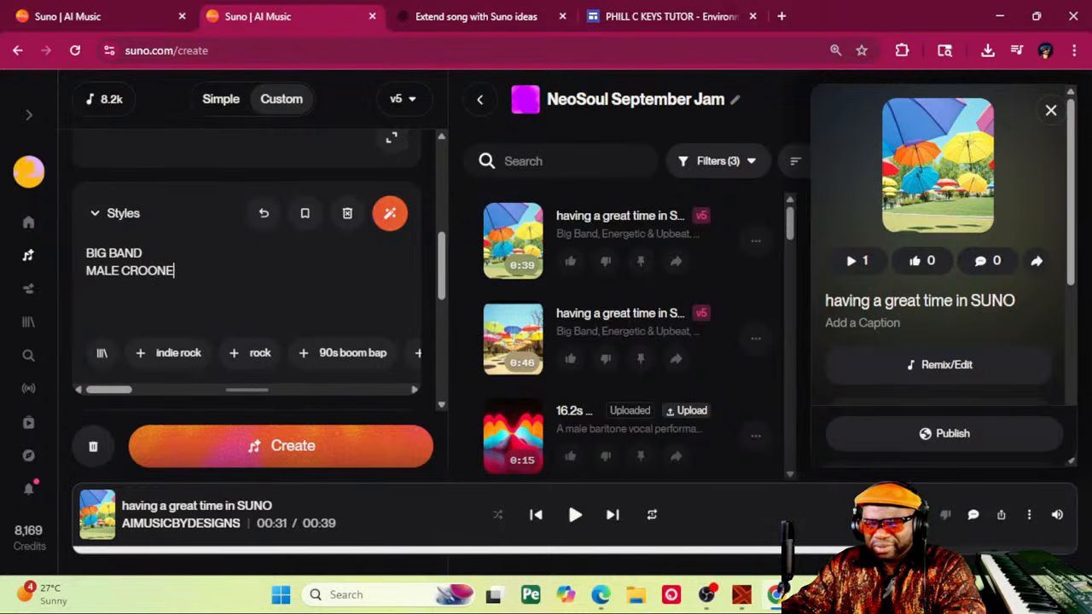
text(R)
key(Return)
Step: Add "BUNCHY DRUMS", "BARITONE SAX" and "BIG HORN BACKING" as further lines of the style description
text(BUNCH)
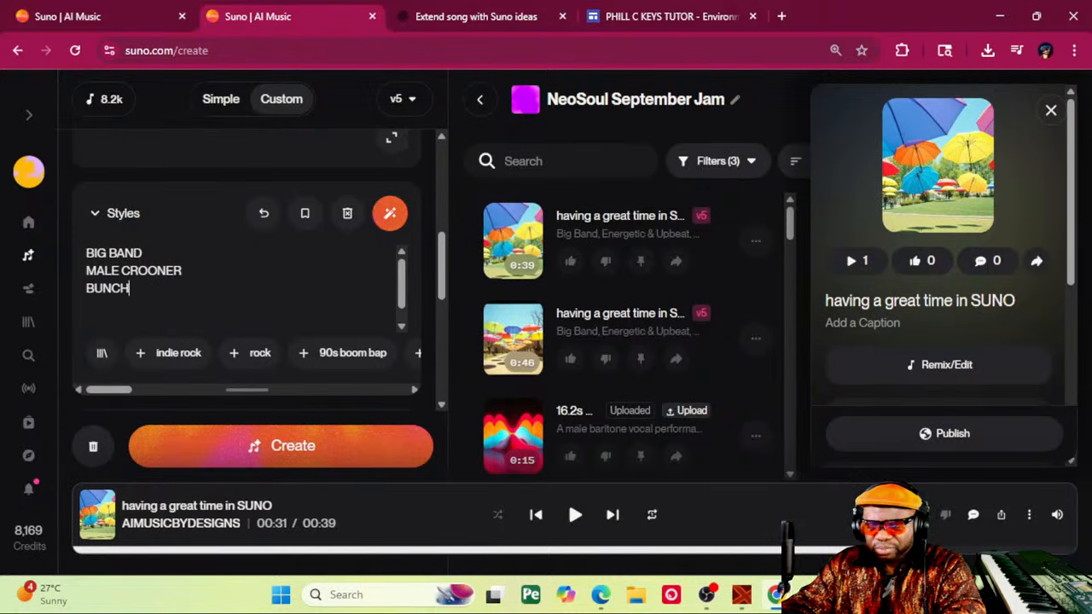
text(Y DRUMS)
key(Return)
text(B)
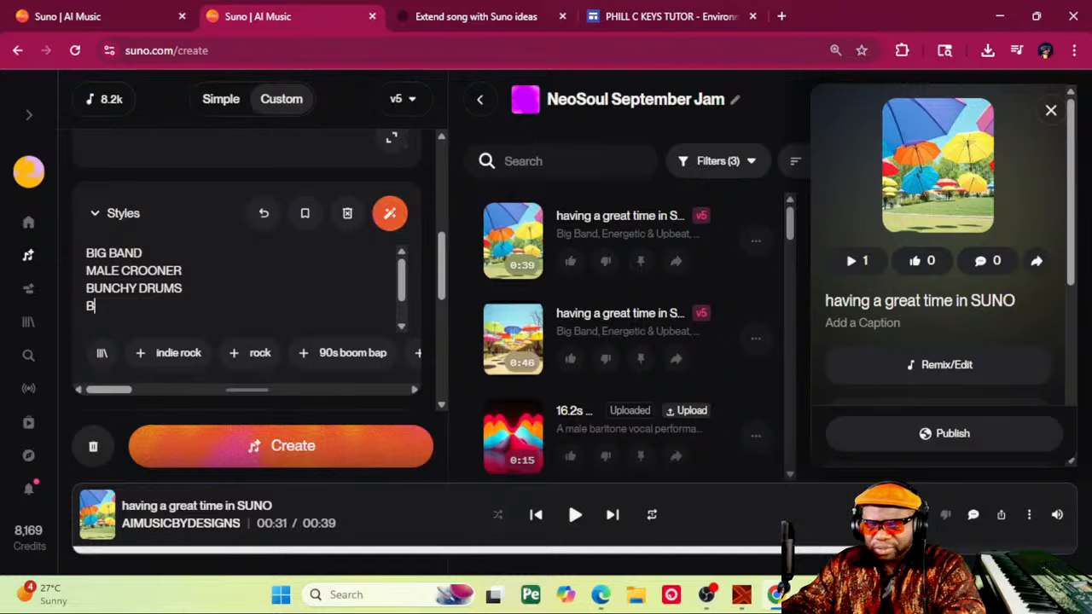
text(ARITONE )
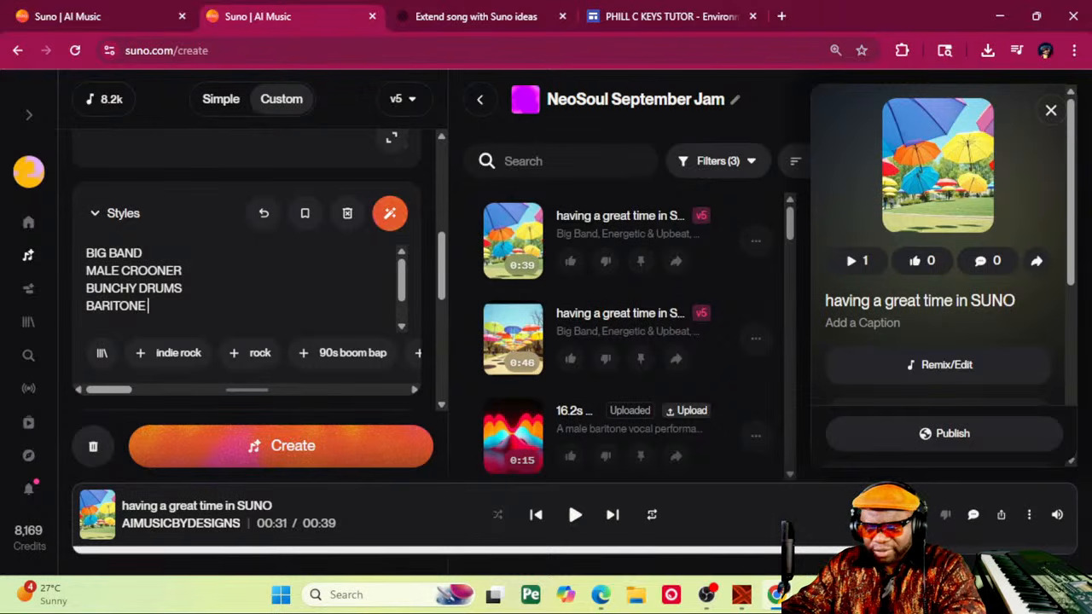
text(SAX)
key(Return)
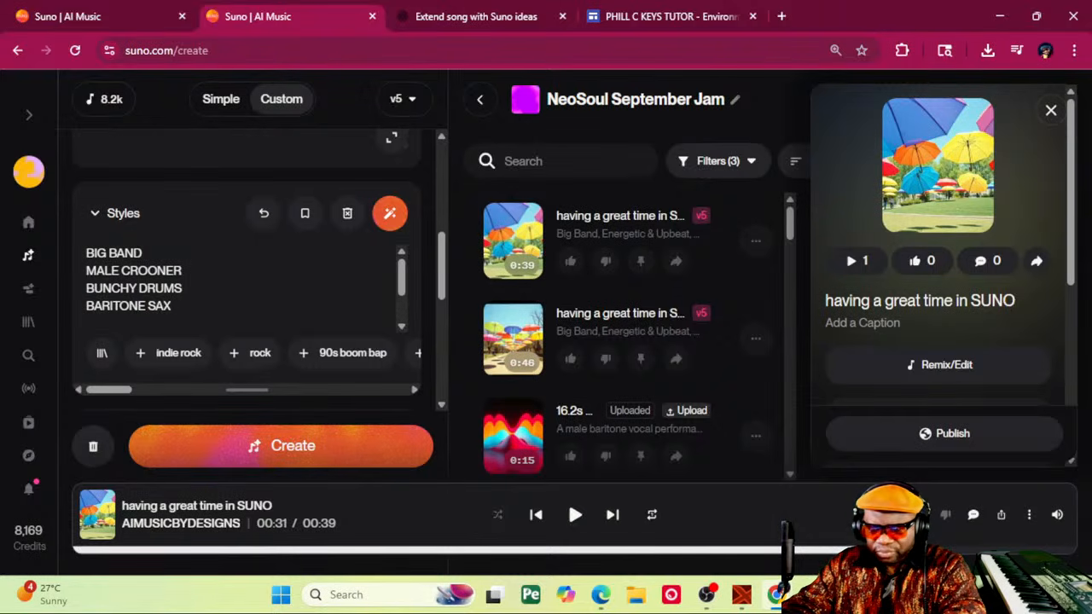
text(BIG)
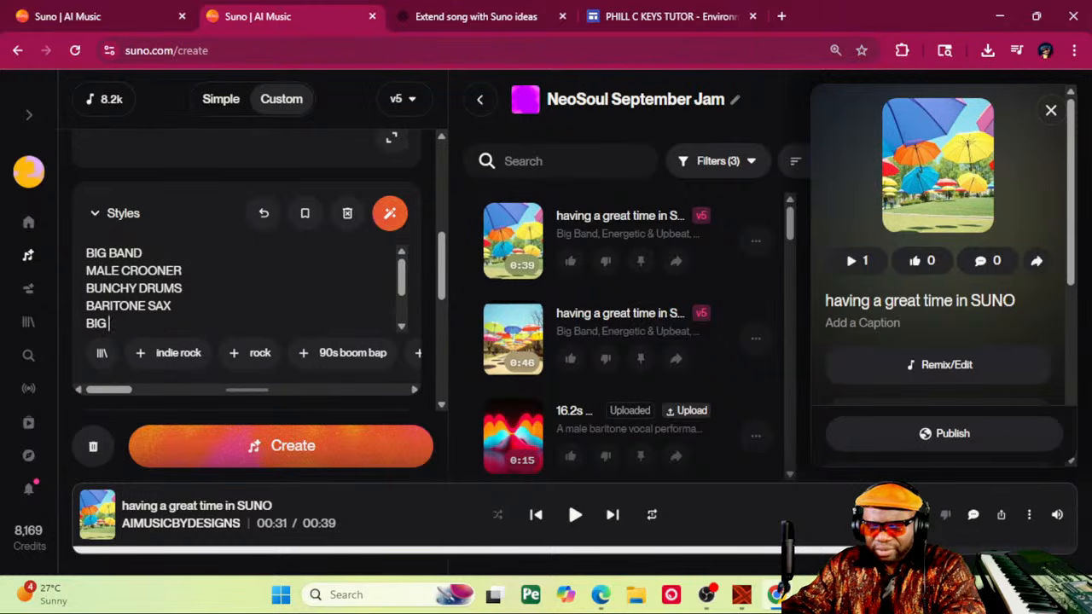
text( HORN BACKING)
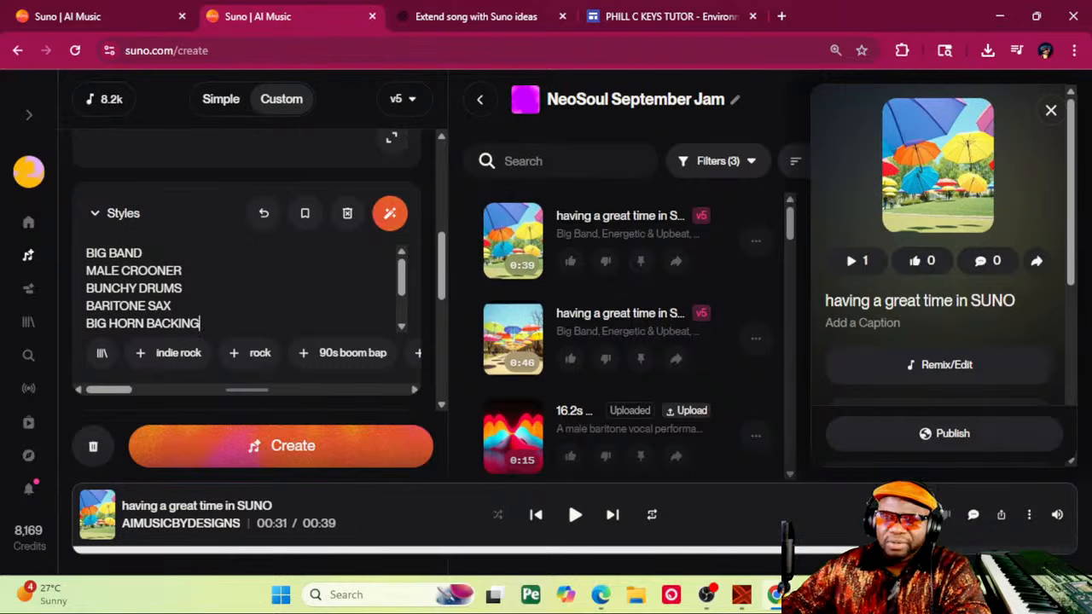
Step: Glance at the generated prompt on the Environment Generator page, return to Suno and retitle the song "SUNO BIG BAND"
click(635, 13)
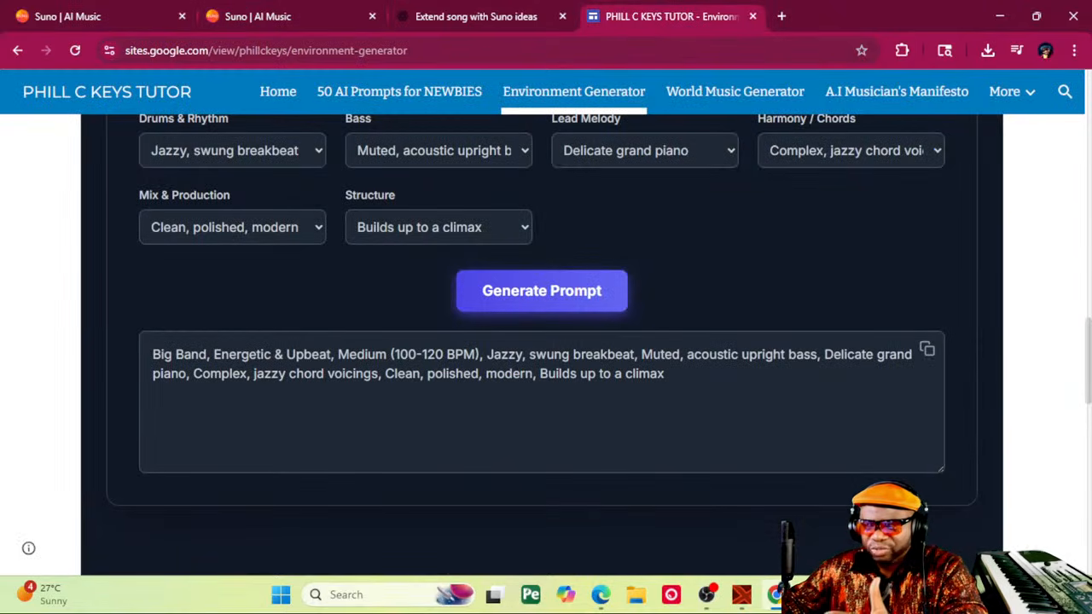
click(273, 17)
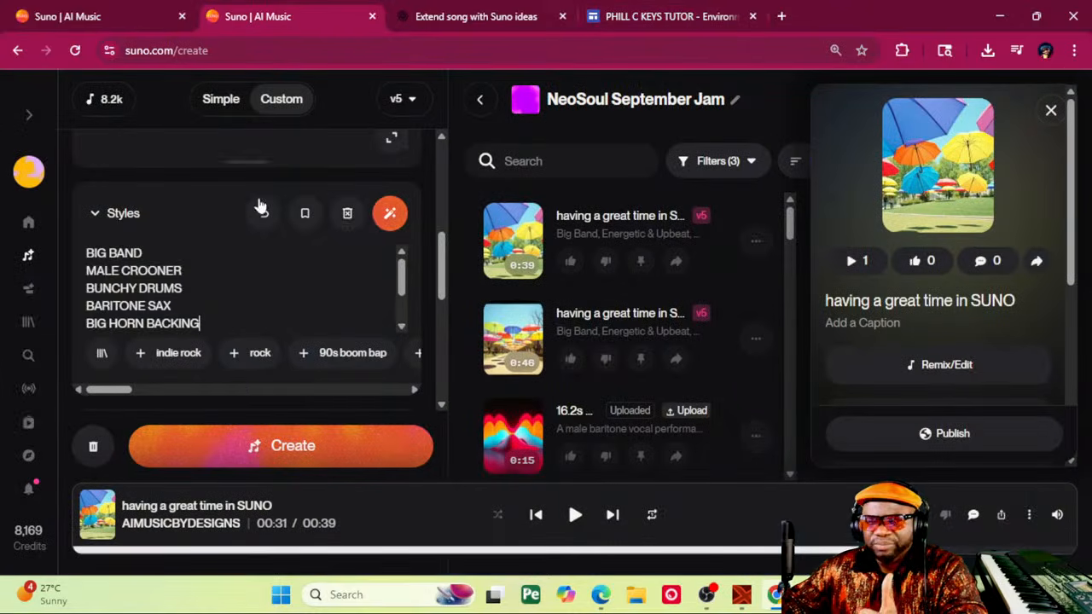
scroll(345, 357, down, 6)
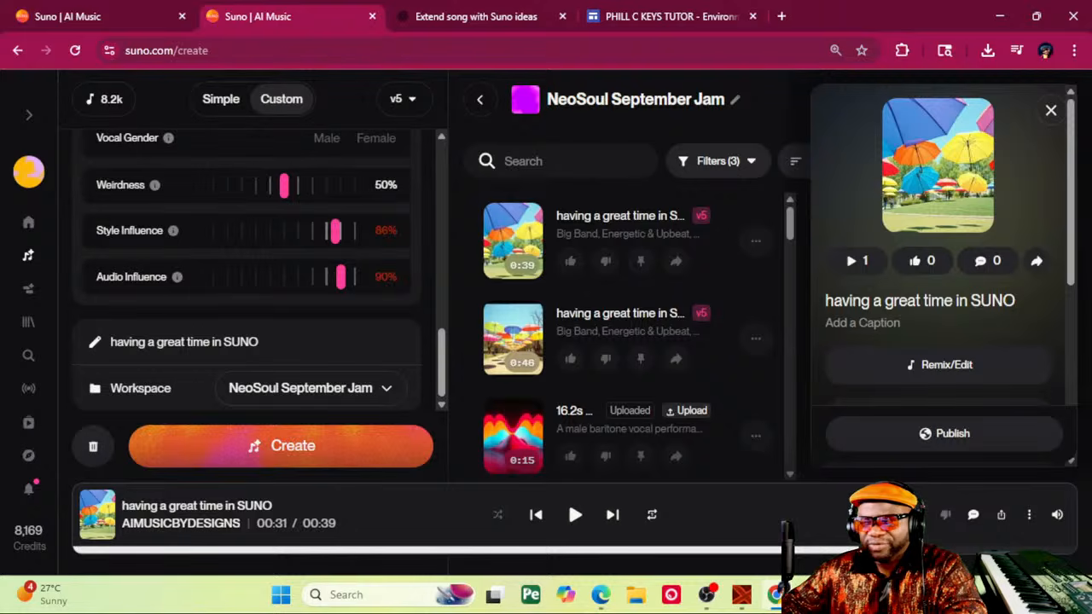
triple_click(184, 342)
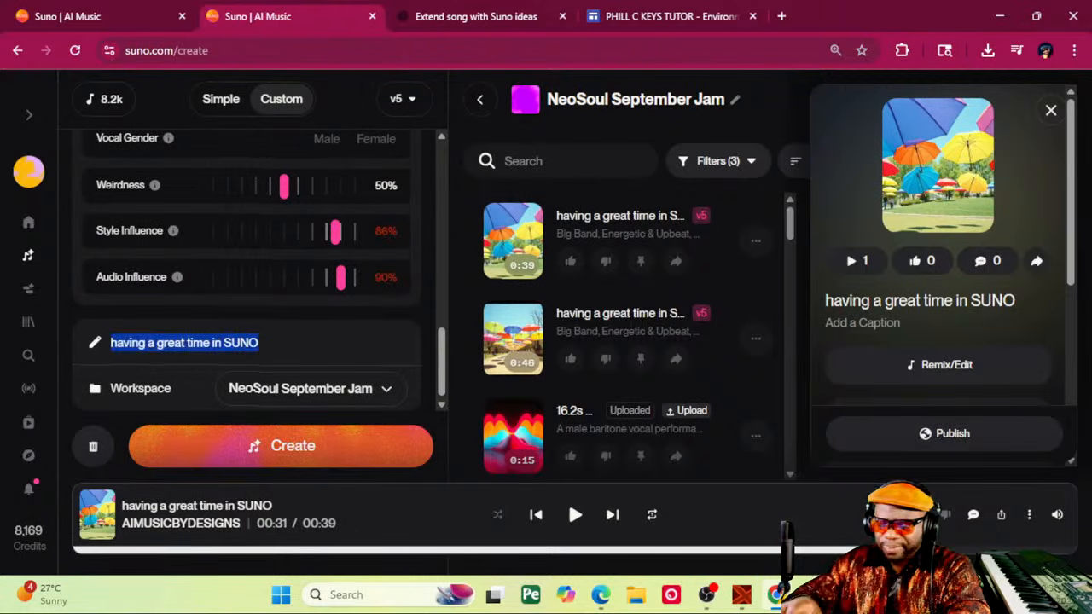
text(SUNO BIG)
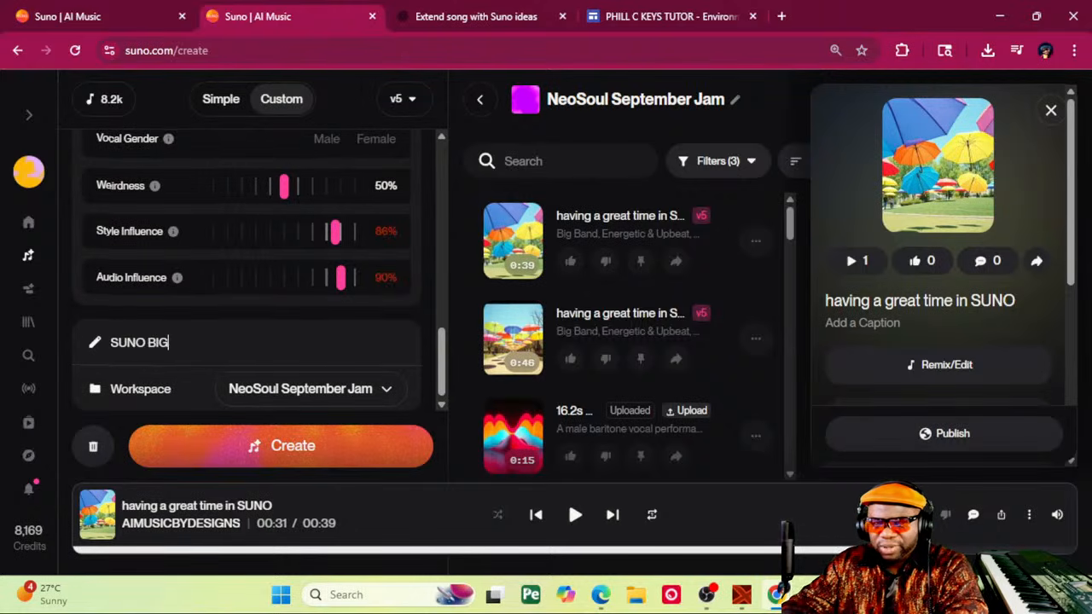
text( BAND)
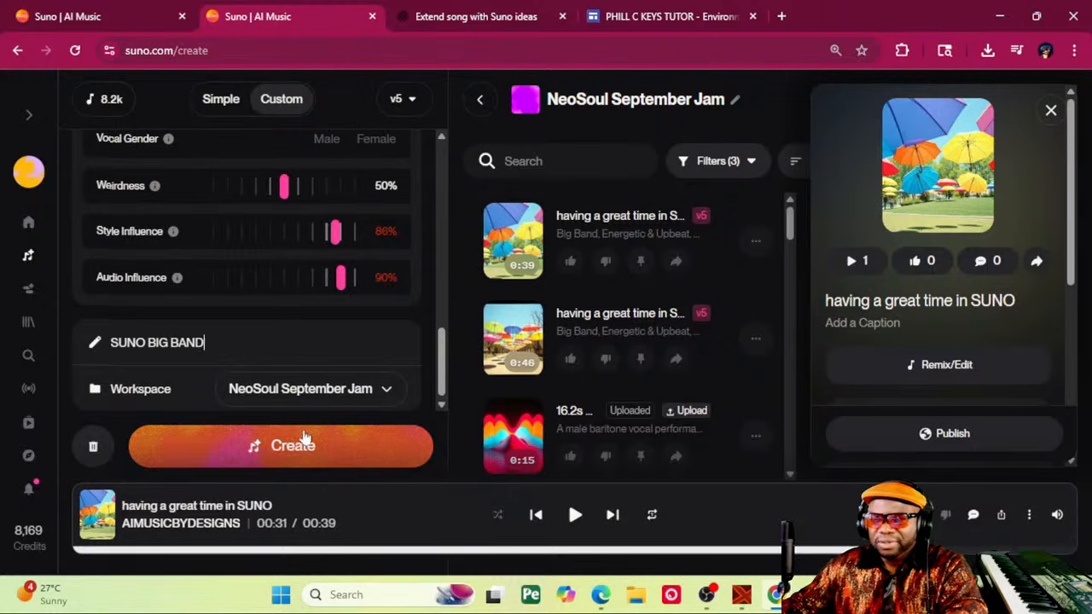
Step: Review the new styles and the extended lyrics from Verse 1 through the Final Chorus, widening the creation form for reading
scroll(290, 359, up, 5)
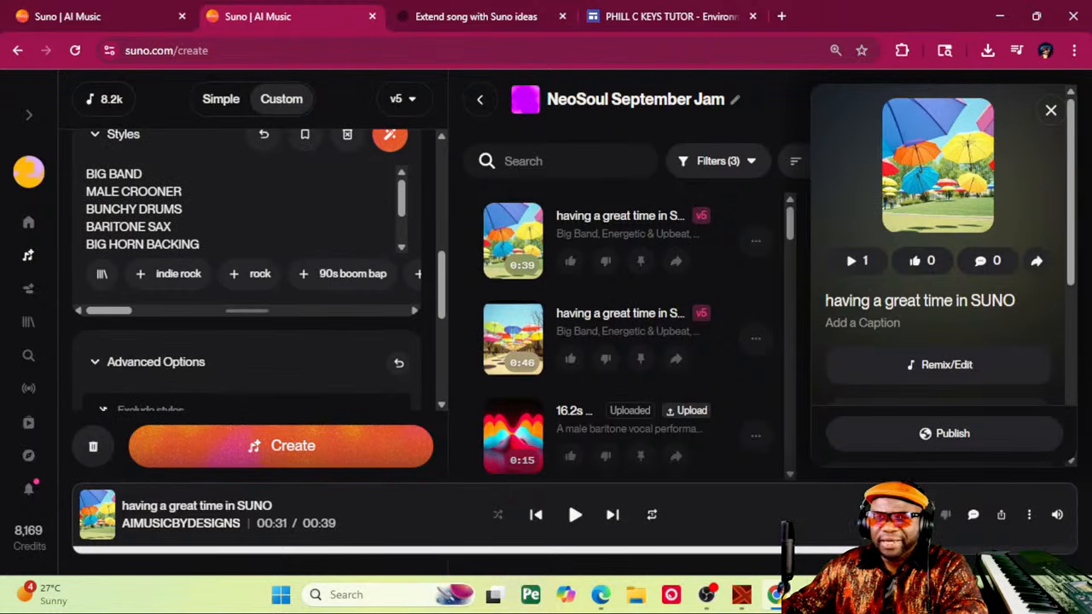
scroll(399, 264, up, 3)
scroll(239, 265, up, 5)
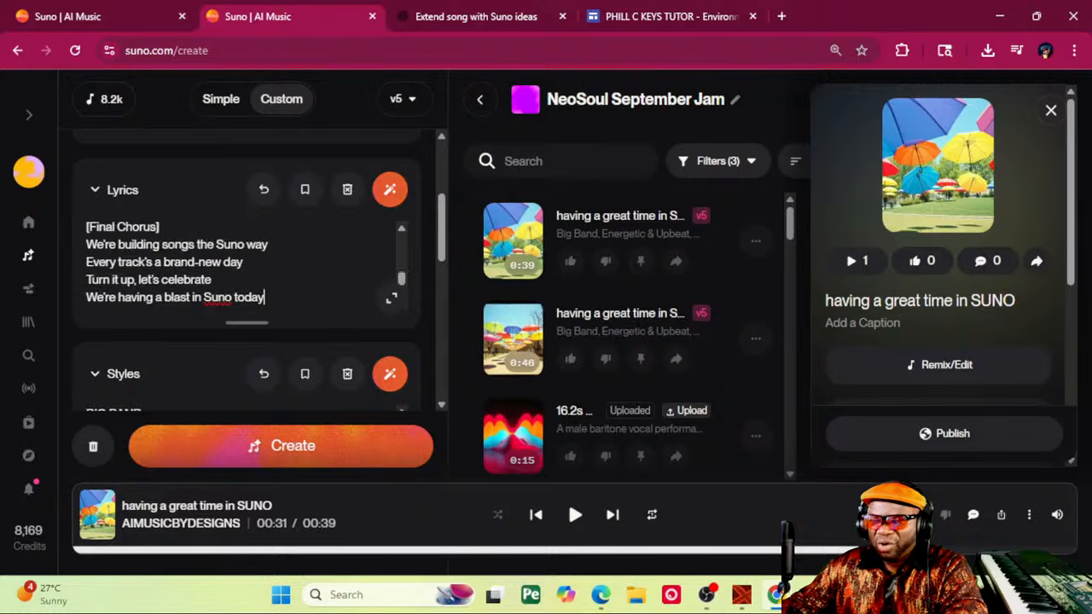
scroll(239, 264, down, 3)
scroll(238, 256, down, 3)
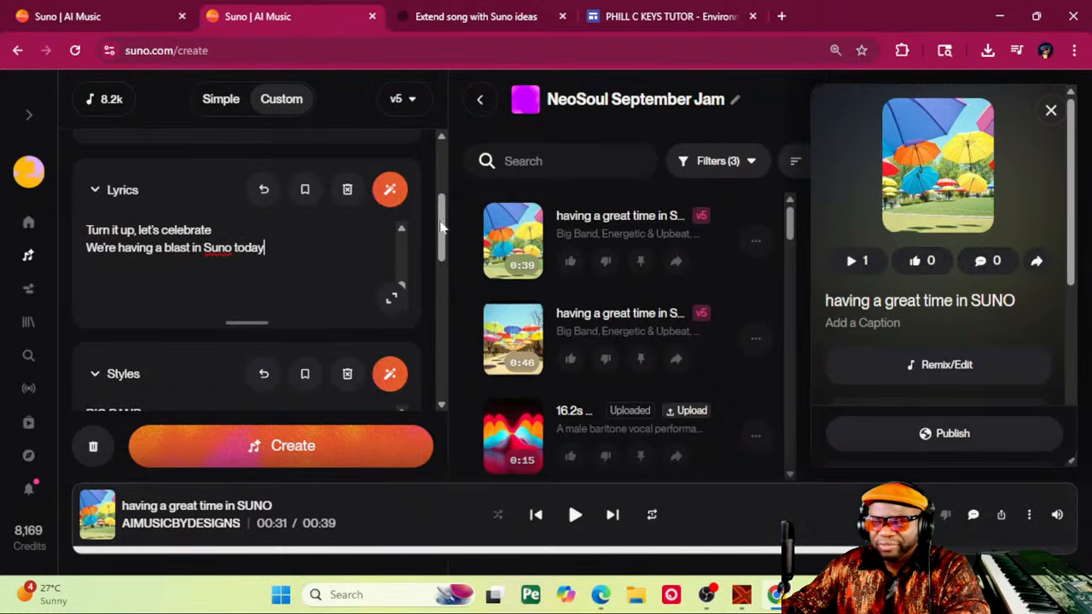
drag(443, 224, 707, 233)
scroll(108, 221, up, 10)
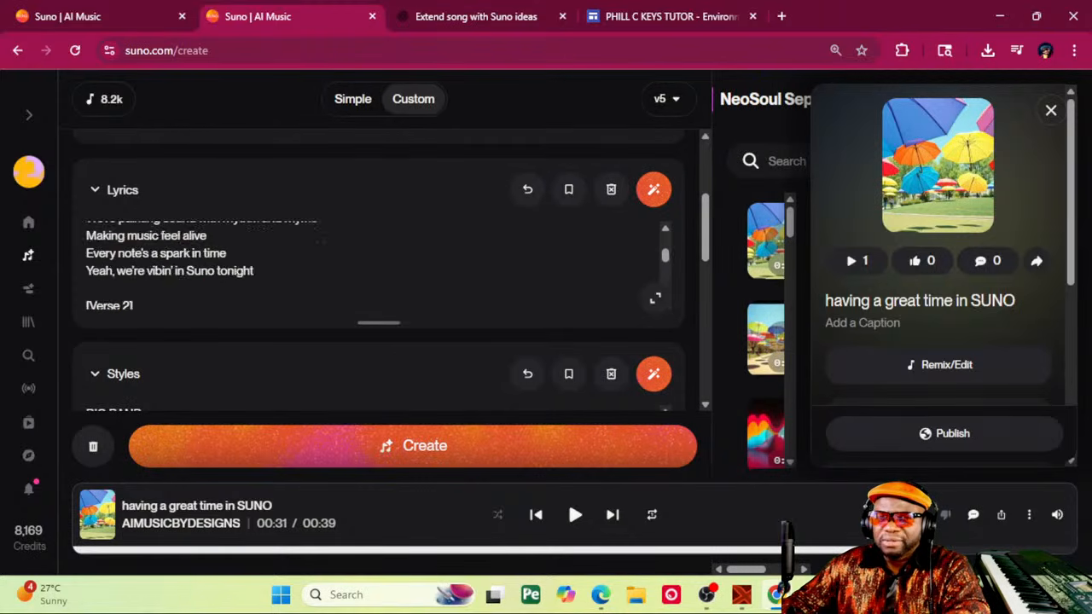
scroll(108, 182, down, 1)
scroll(351, 301, down, 3)
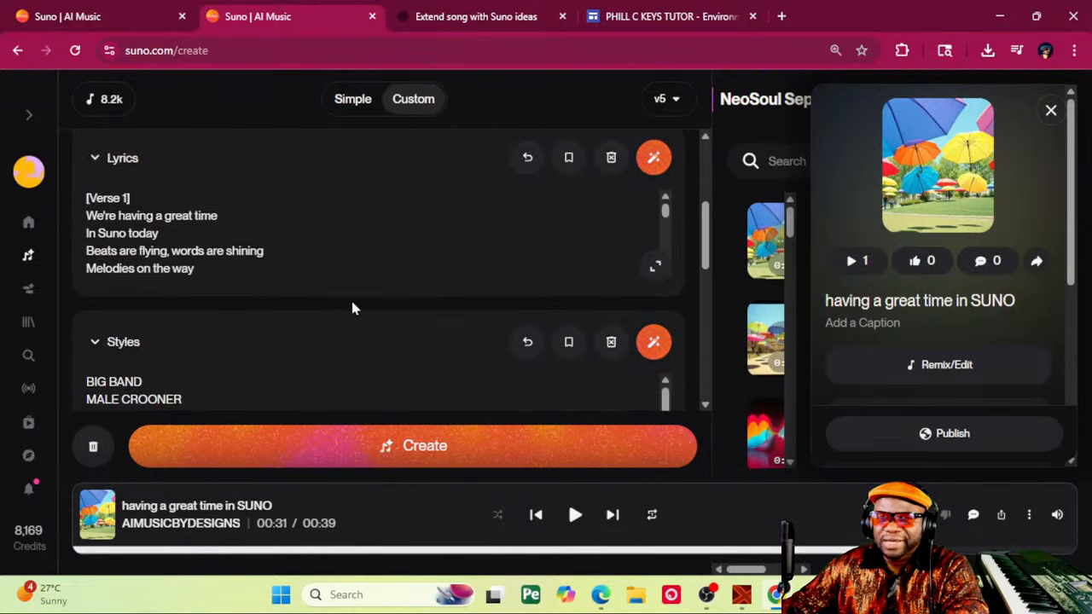
scroll(351, 301, up, 1)
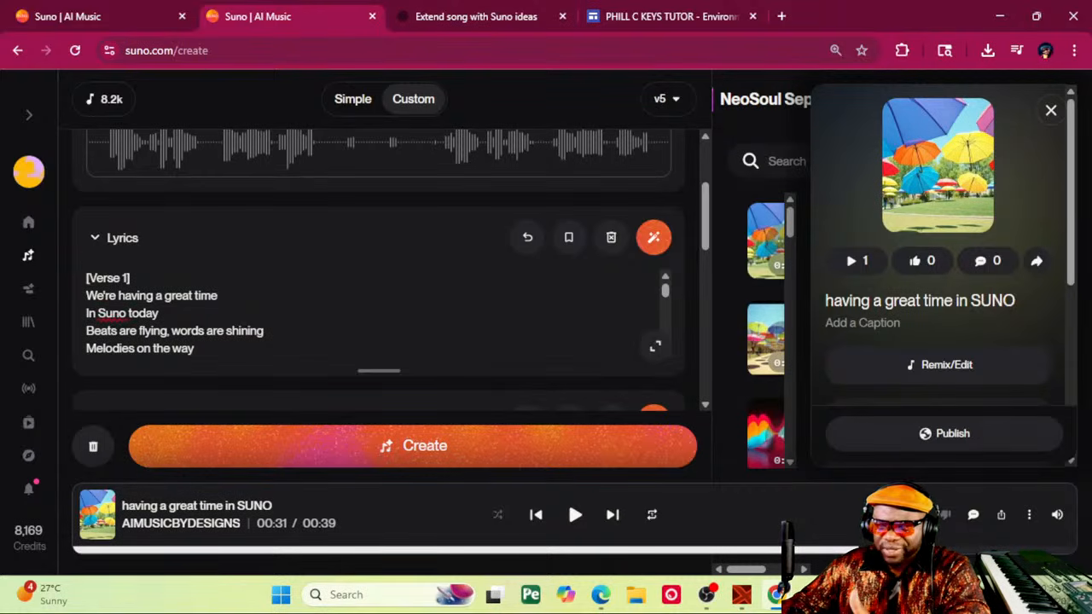
scroll(341, 311, down, 5)
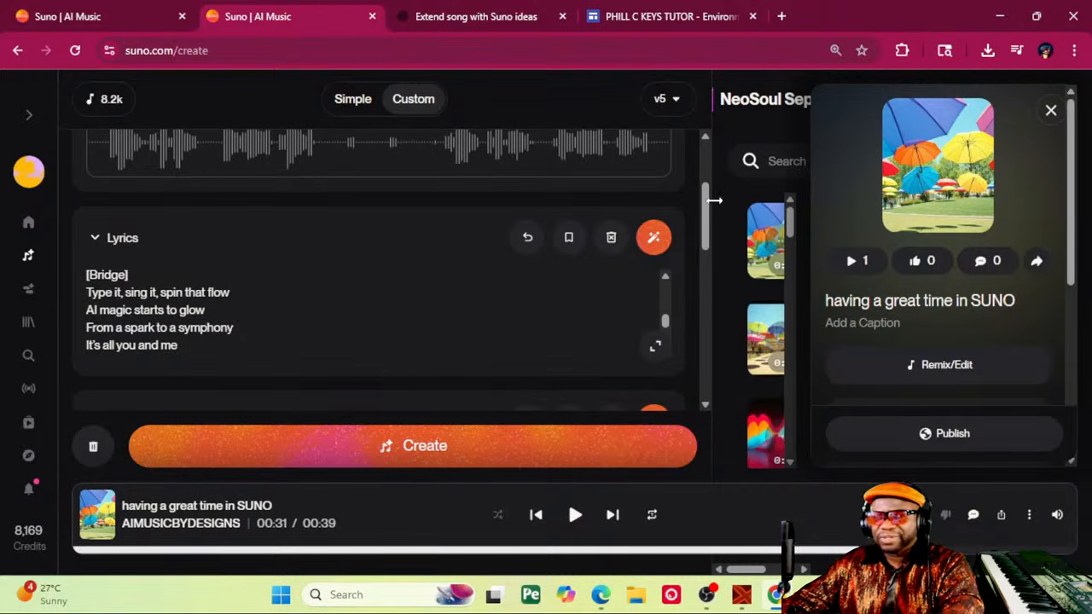
Step: Narrow the creation form, generate the "SUNO BIG BAND" cover and close the previous song's details
drag(714, 201, 377, 419)
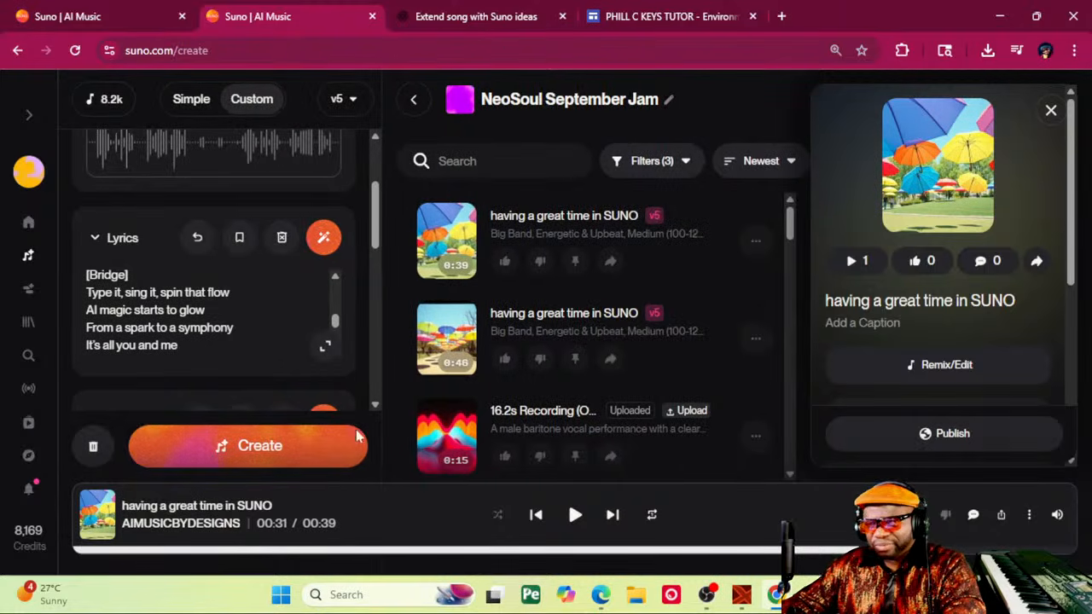
click(333, 450)
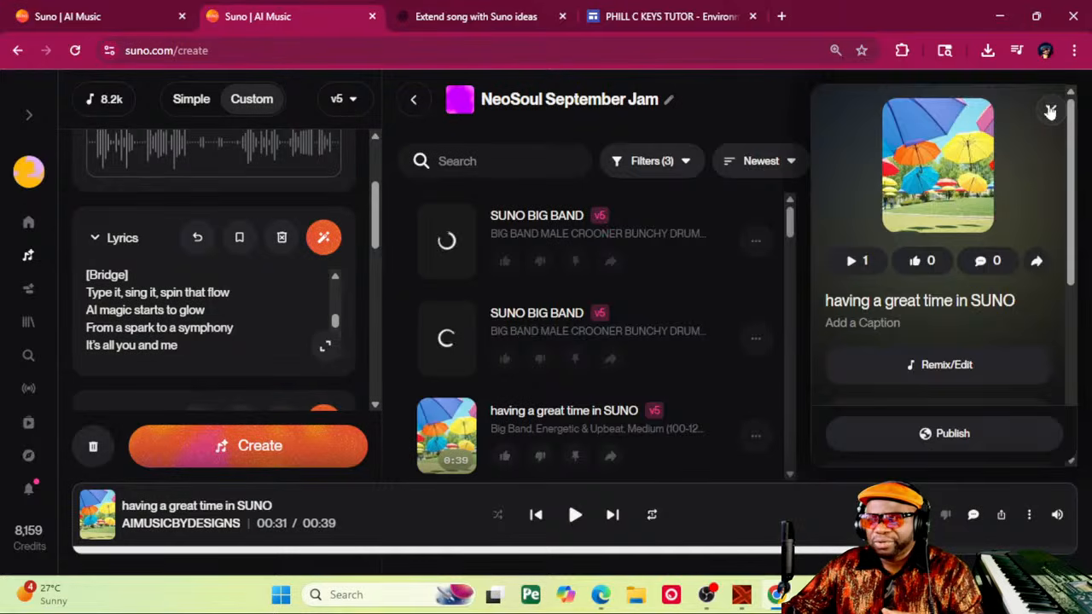
click(1050, 112)
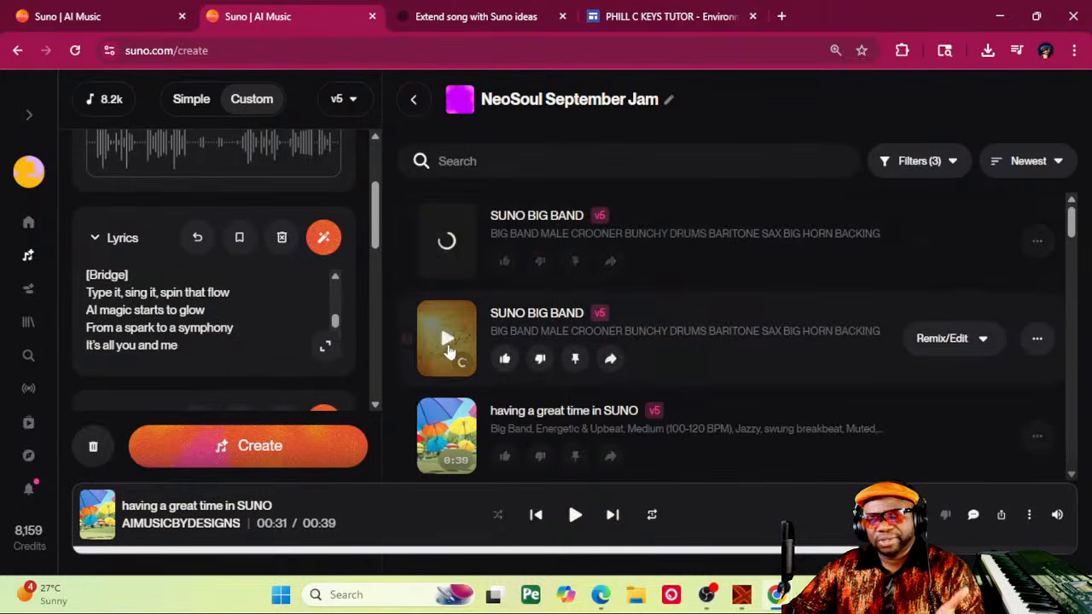
Step: Listen to the second listed "SUNO BIG BAND" version, start playing the first one, and close the song details each time
click(447, 342)
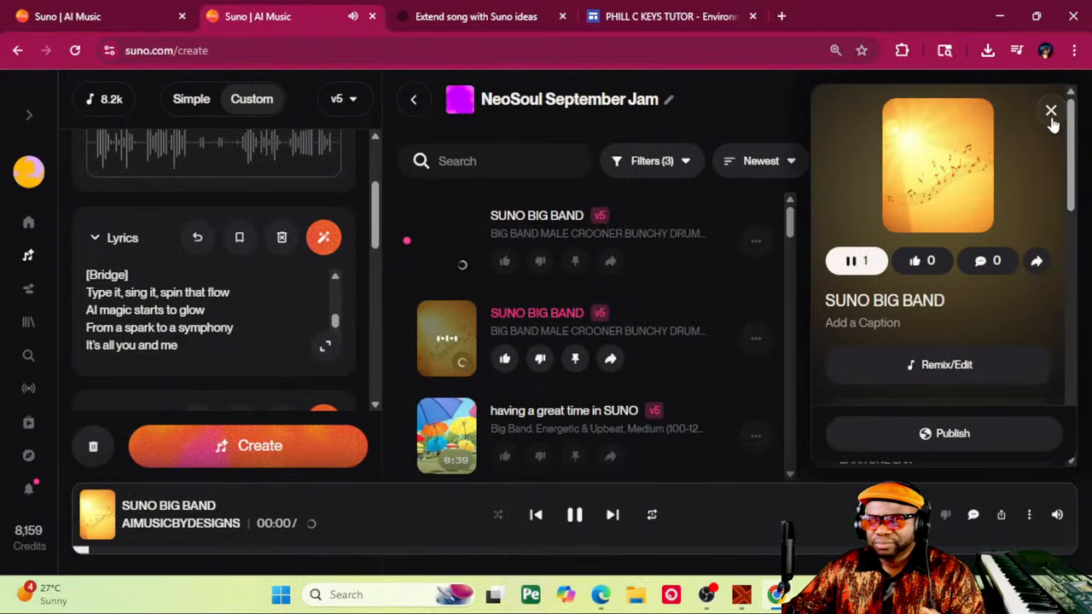
click(1050, 110)
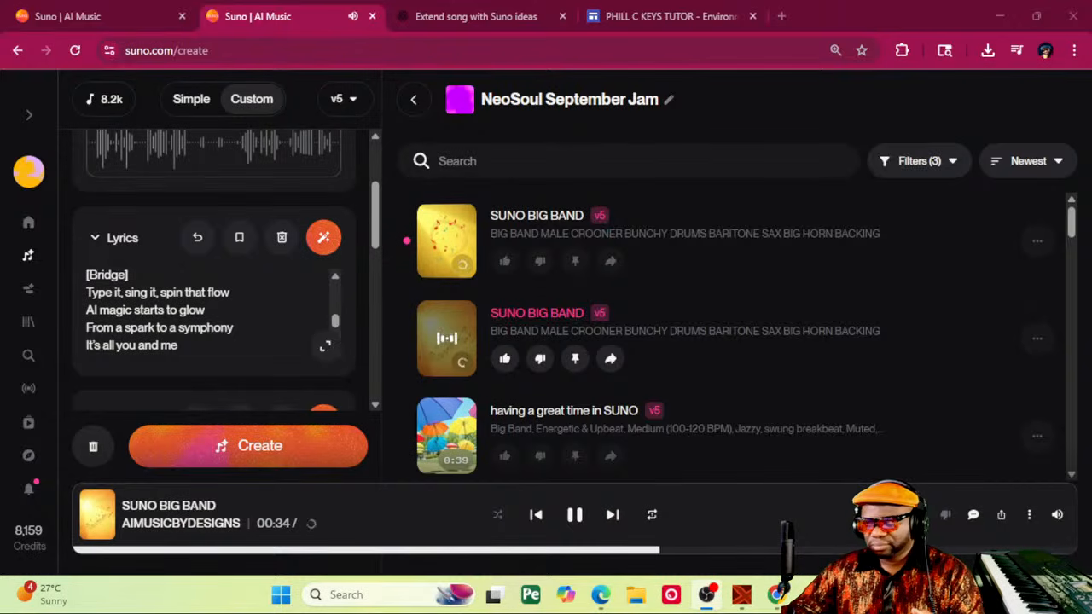
click(581, 519)
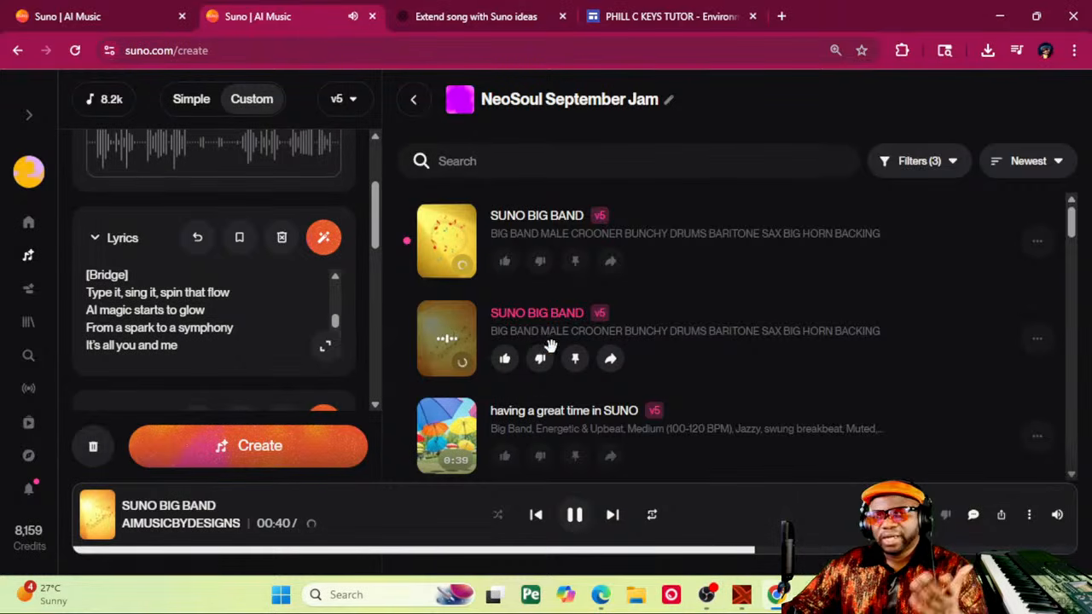
click(445, 245)
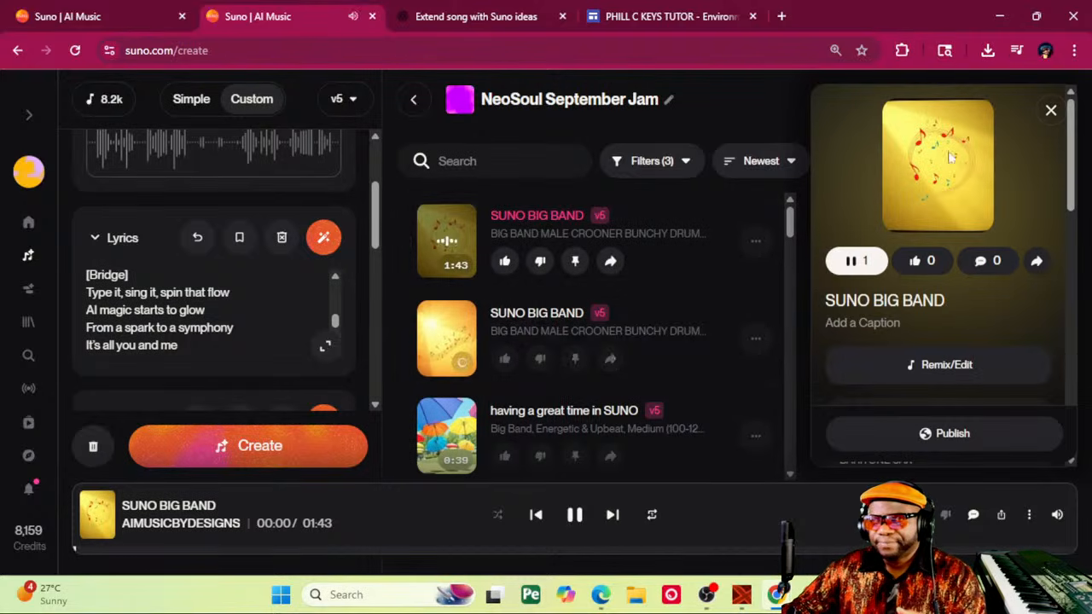
click(1050, 112)
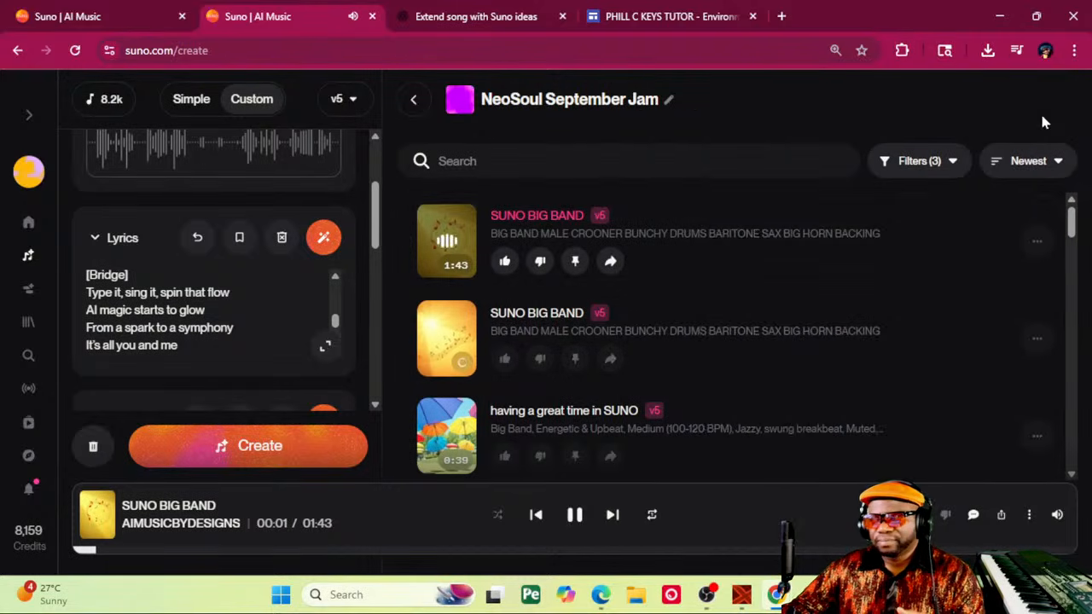
Step: Pause the first listed "SUNO BIG BAND" version, glance at the second version's options, and close the song details
click(574, 515)
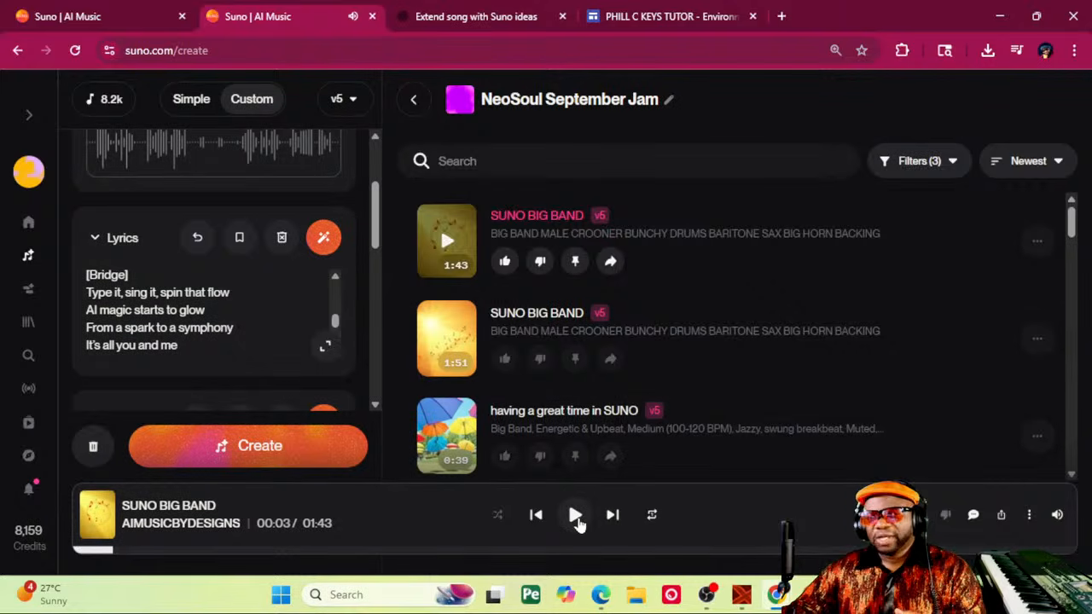
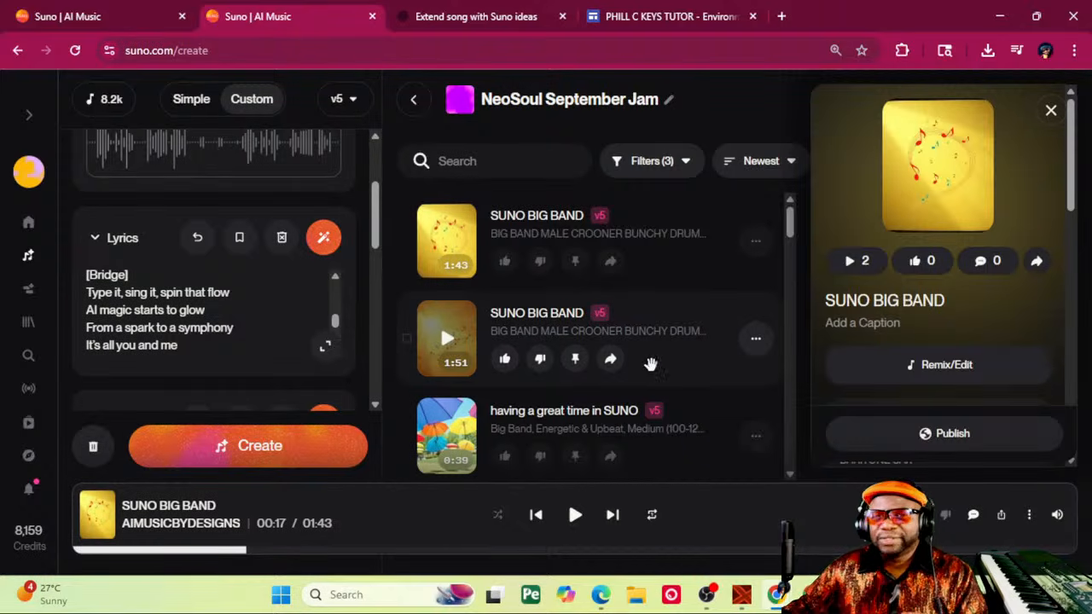
click(755, 342)
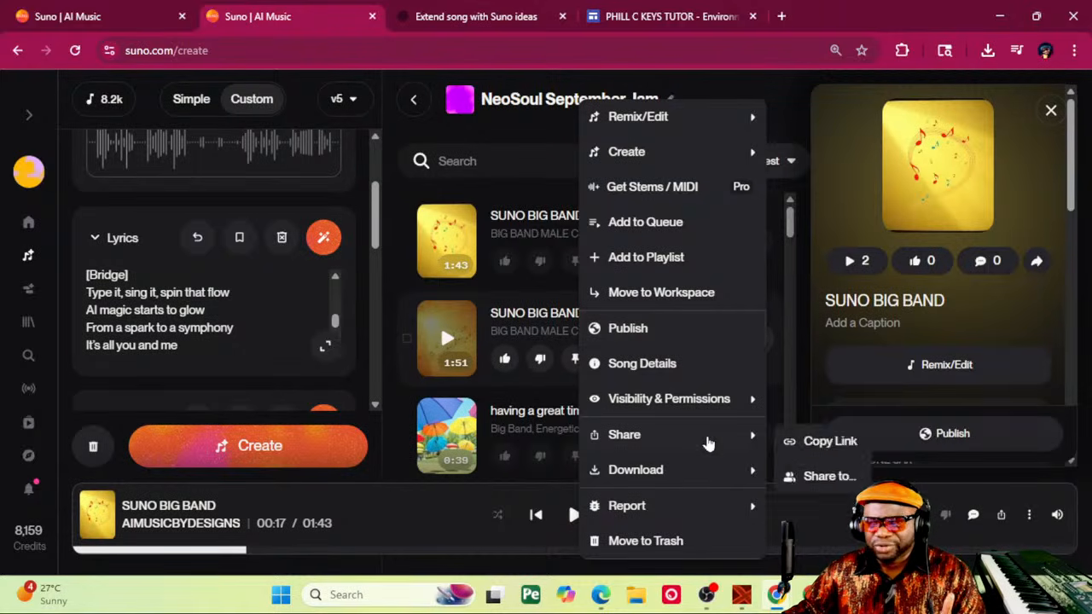
mouse_move(702, 472)
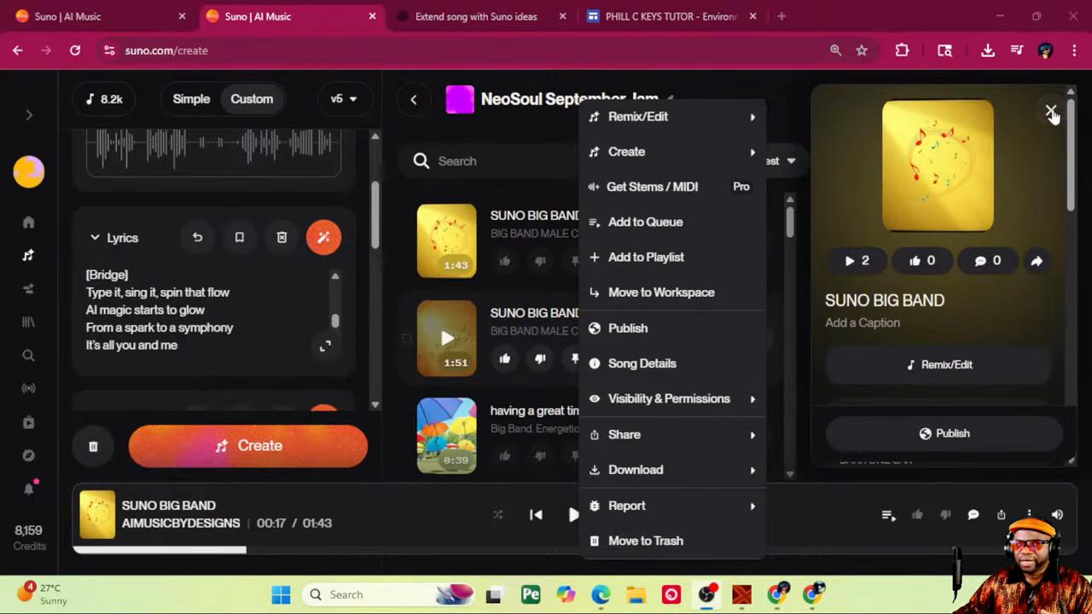
click(1051, 110)
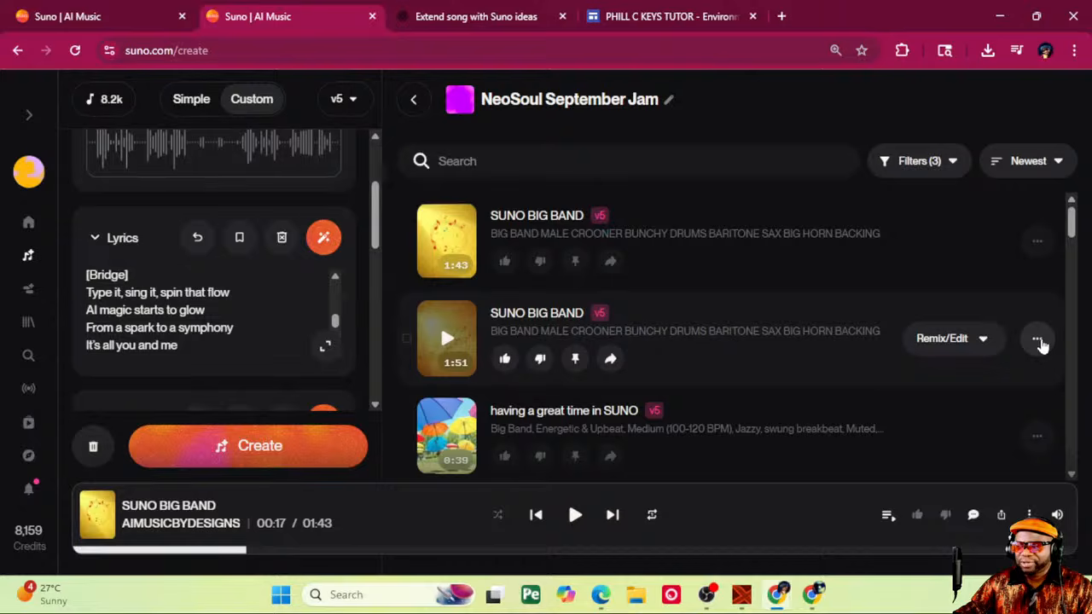
Step: Download the second listed "SUNO BIG BAND" version as a WAV audio file
click(1038, 340)
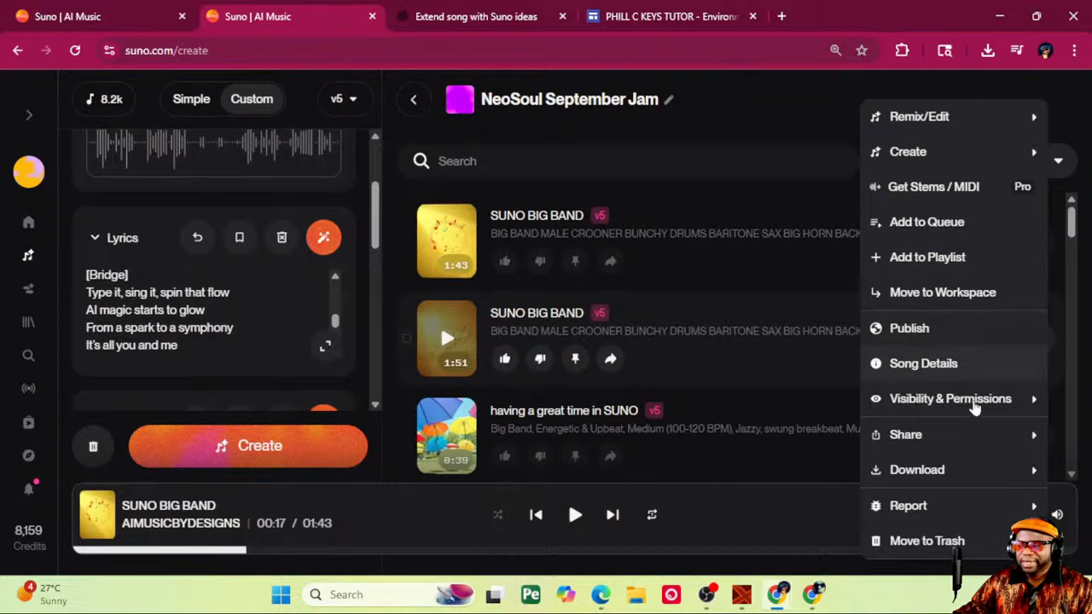
mouse_move(919, 474)
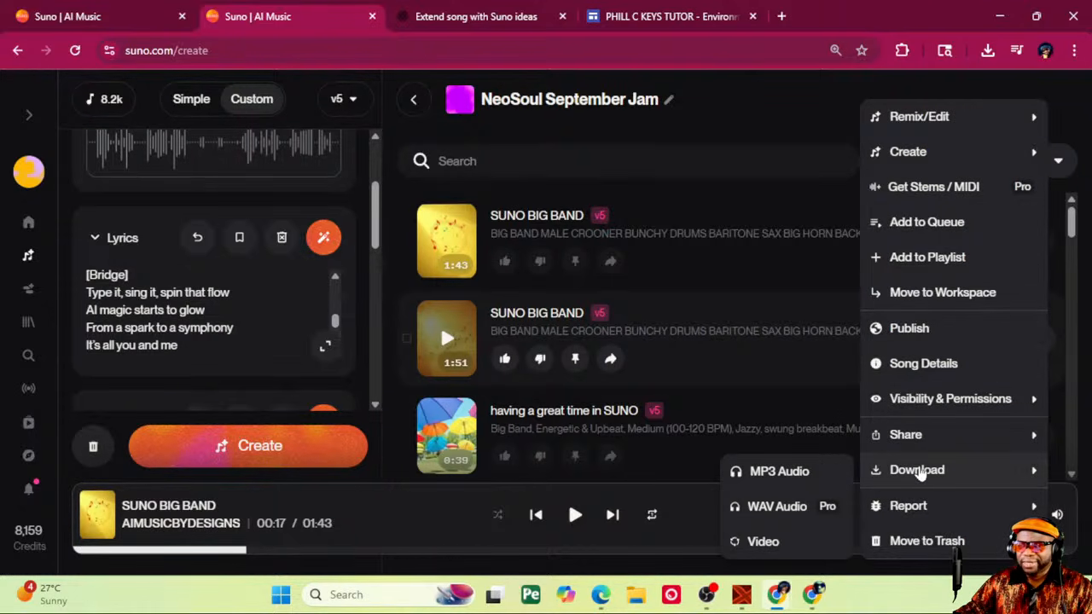
click(778, 506)
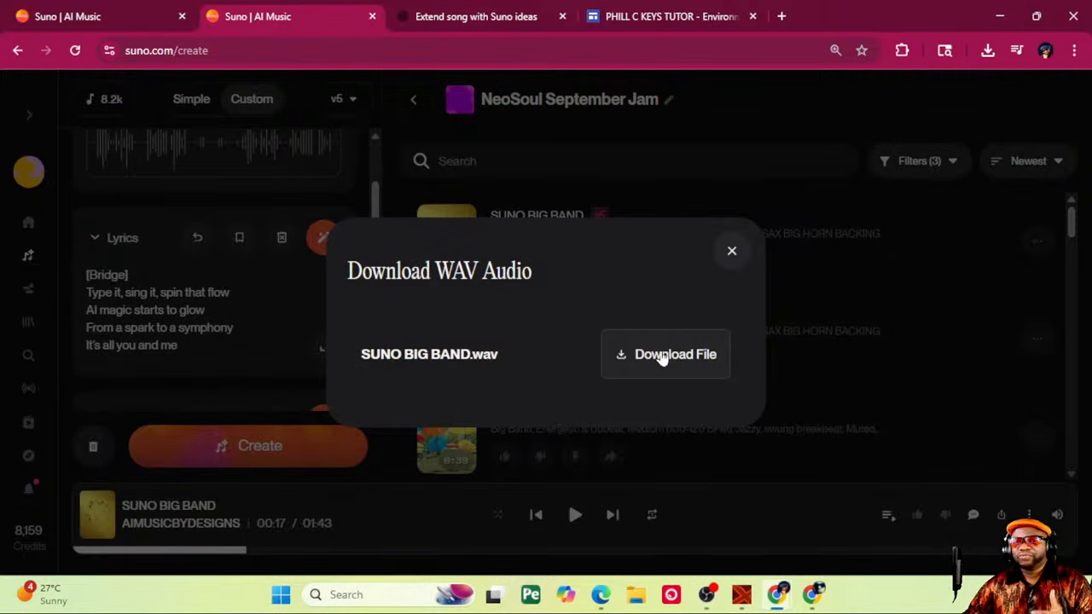
click(662, 357)
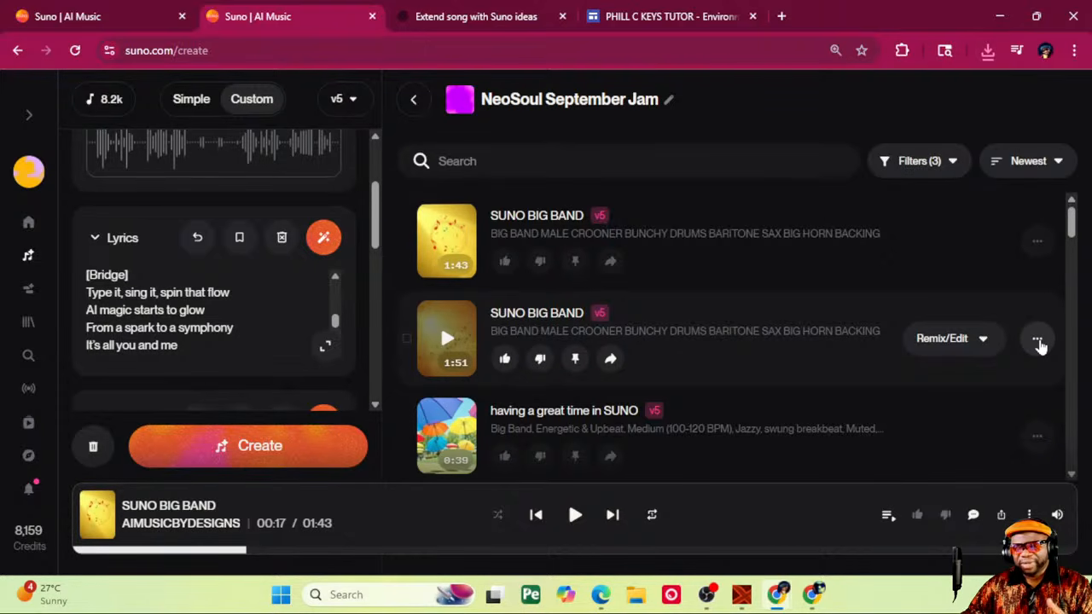
Step: Download the video of the second listed "SUNO BIG BAND" version
click(1037, 341)
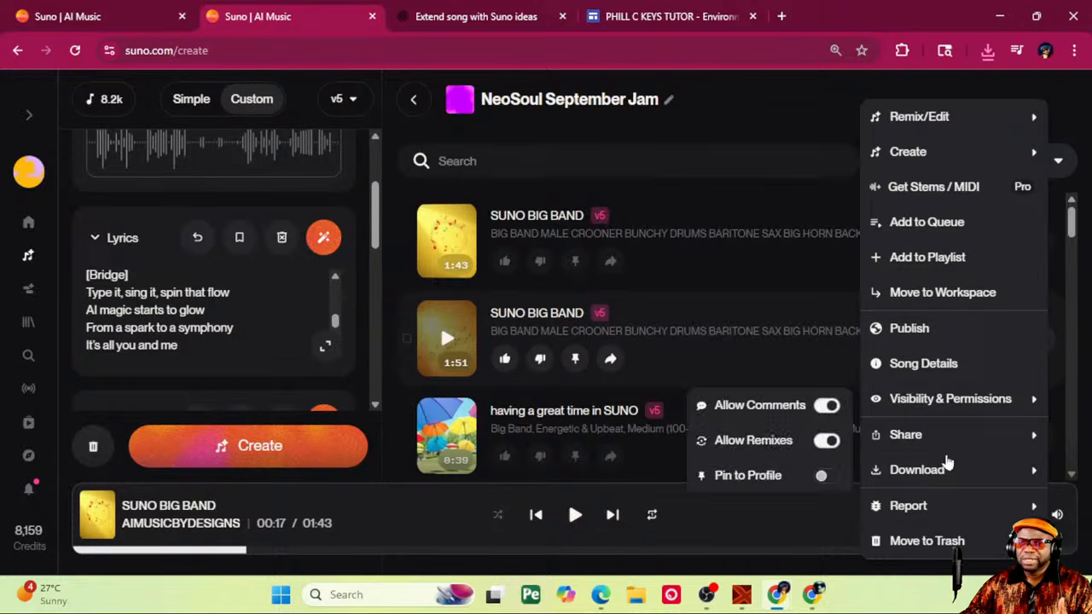
mouse_move(935, 474)
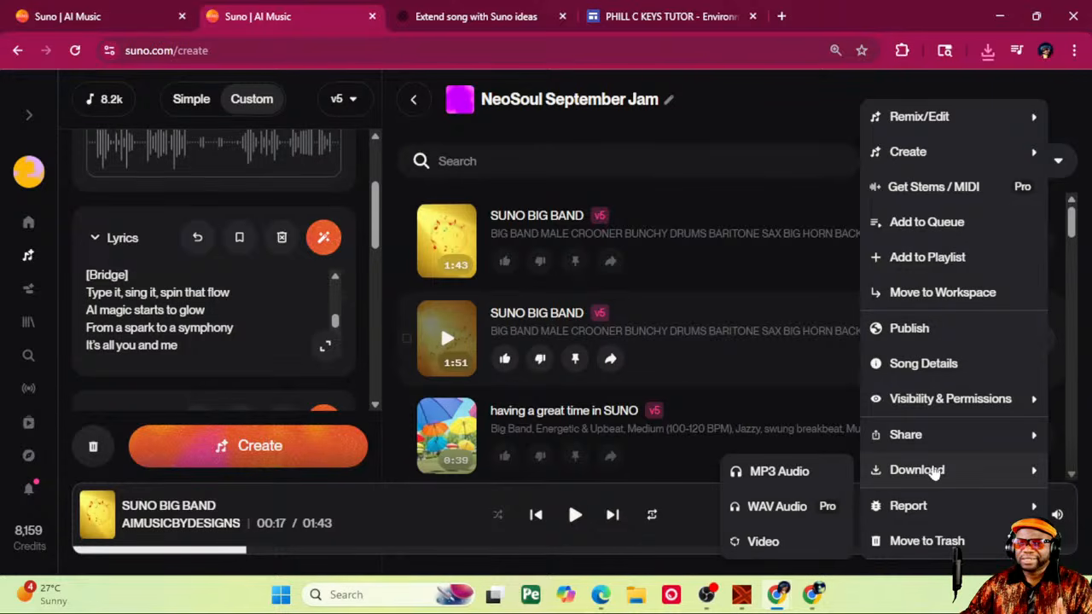
click(765, 542)
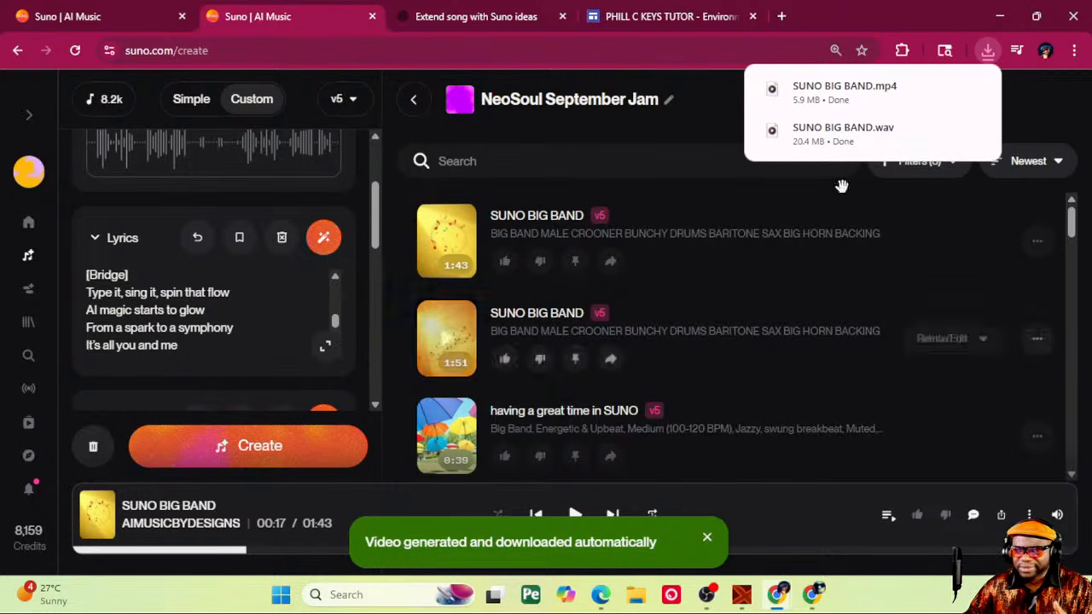
Step: Watch the first 30 seconds of the downloaded SUNO BIG BAND.mp4 in an enlarged Media Player window, pause it and return to Suno
click(852, 85)
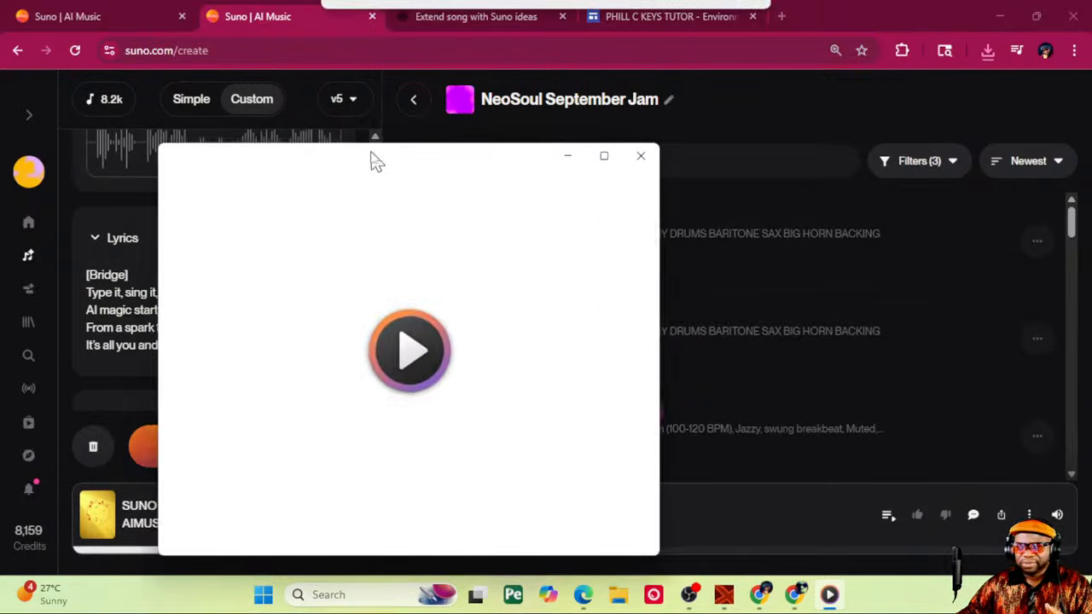
drag(370, 161, 567, 68)
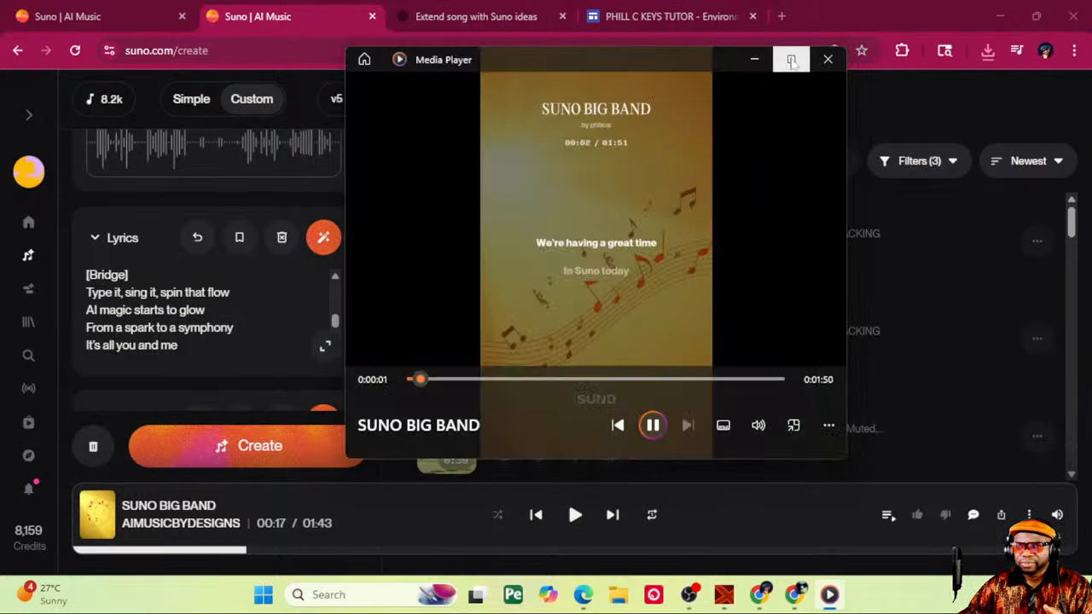
click(792, 60)
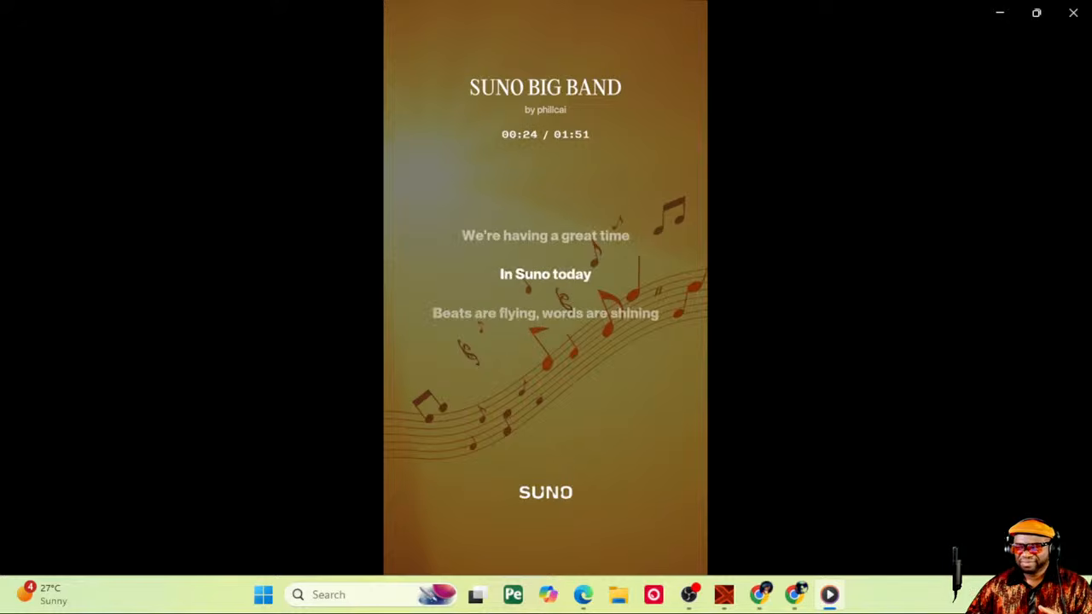
mouse_move(270, 388)
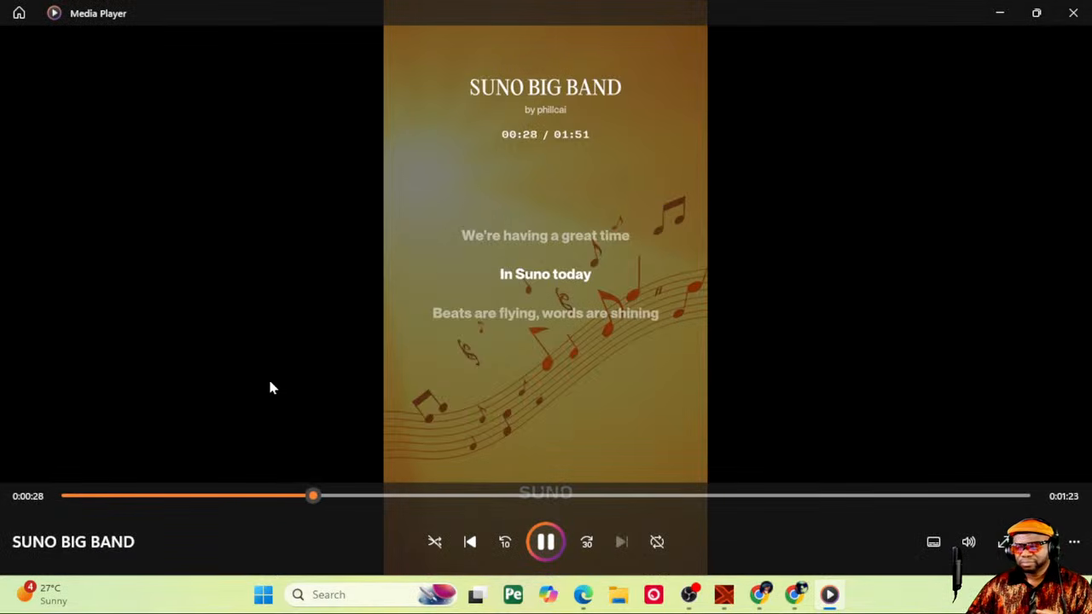
click(547, 541)
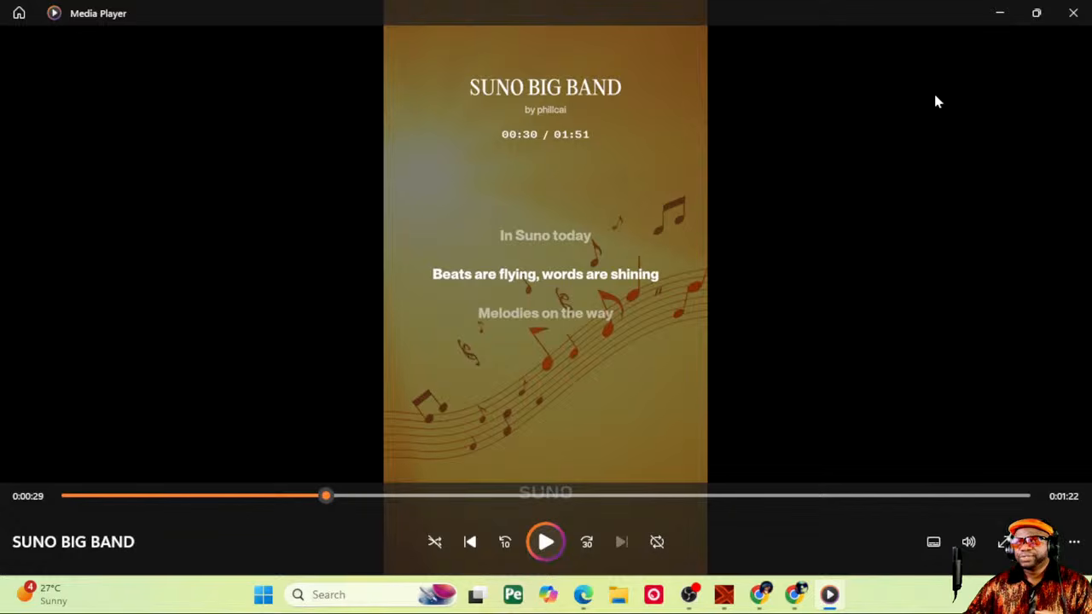
drag(856, 13, 0, 473)
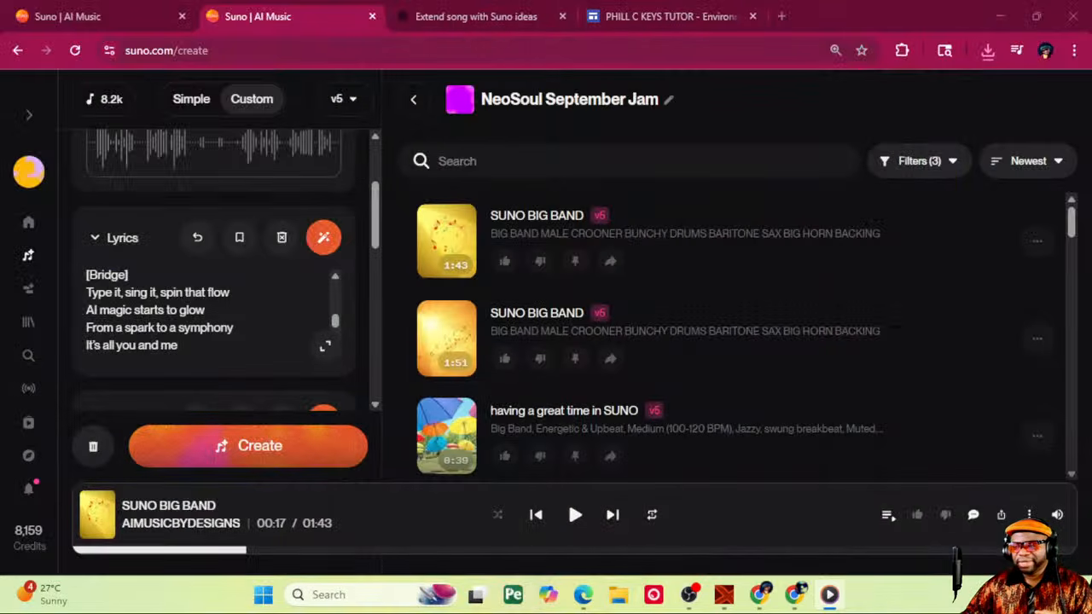
click(230, 224)
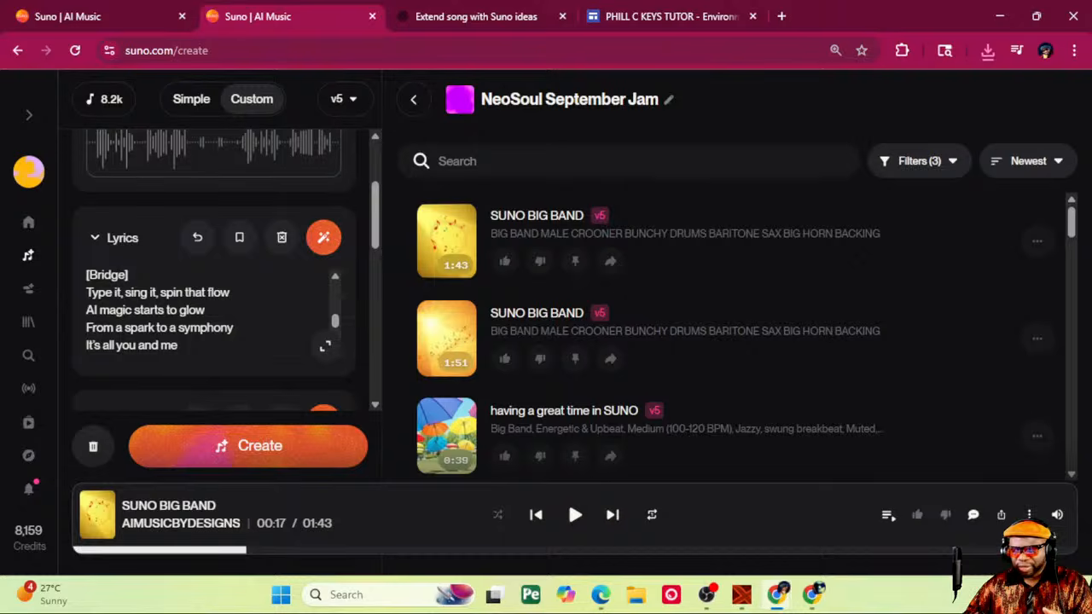
Step: Switch to Mixcraft and import the downloaded SUNO BIG BAND WAV onto audio track 2 at the start of the timeline
click(741, 594)
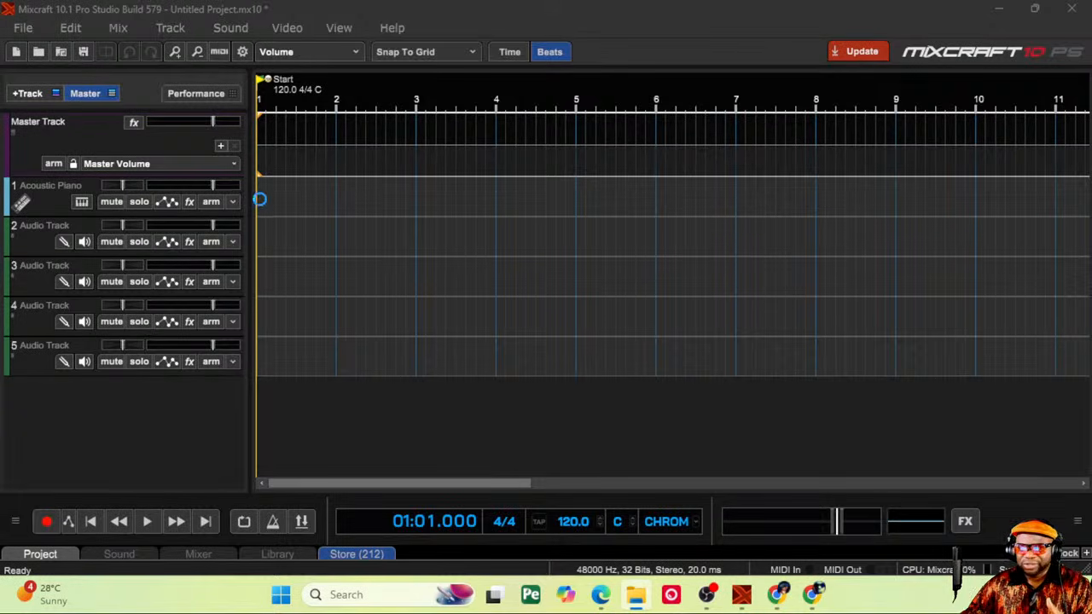
drag(261, 199, 254, 223)
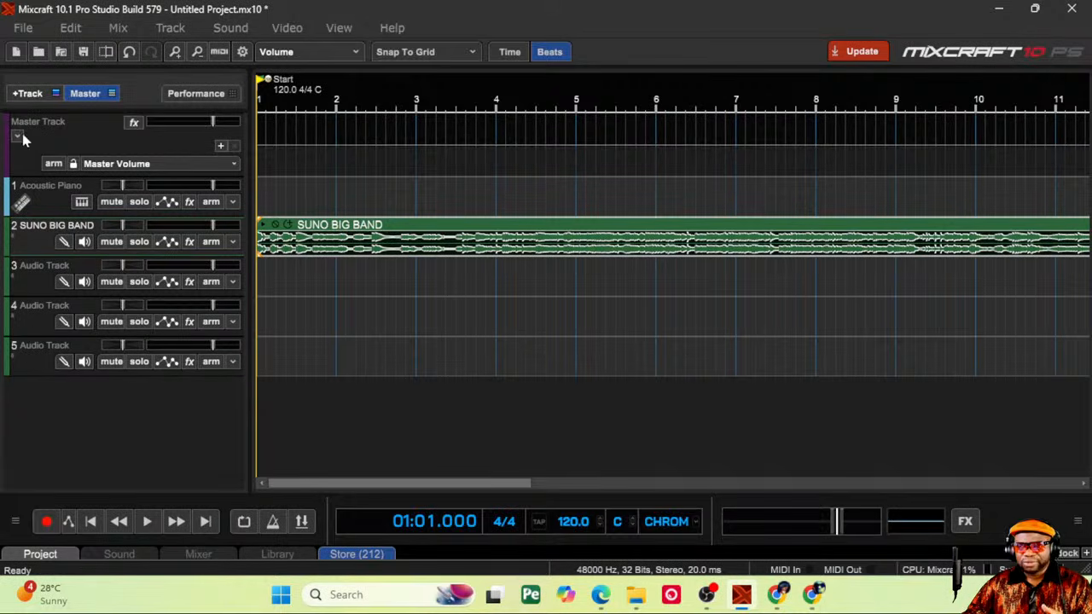
click(198, 53)
click(198, 53)
click(198, 53)
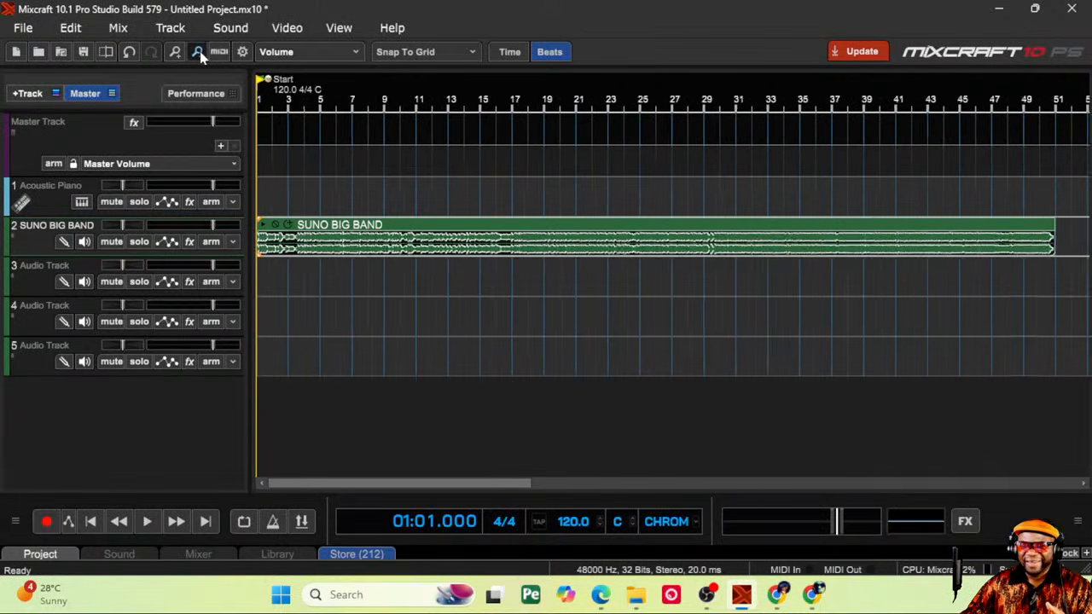
Step: Return the playhead to the start, briefly play the imported "SUNO BIG BAND" track and stop it
click(456, 224)
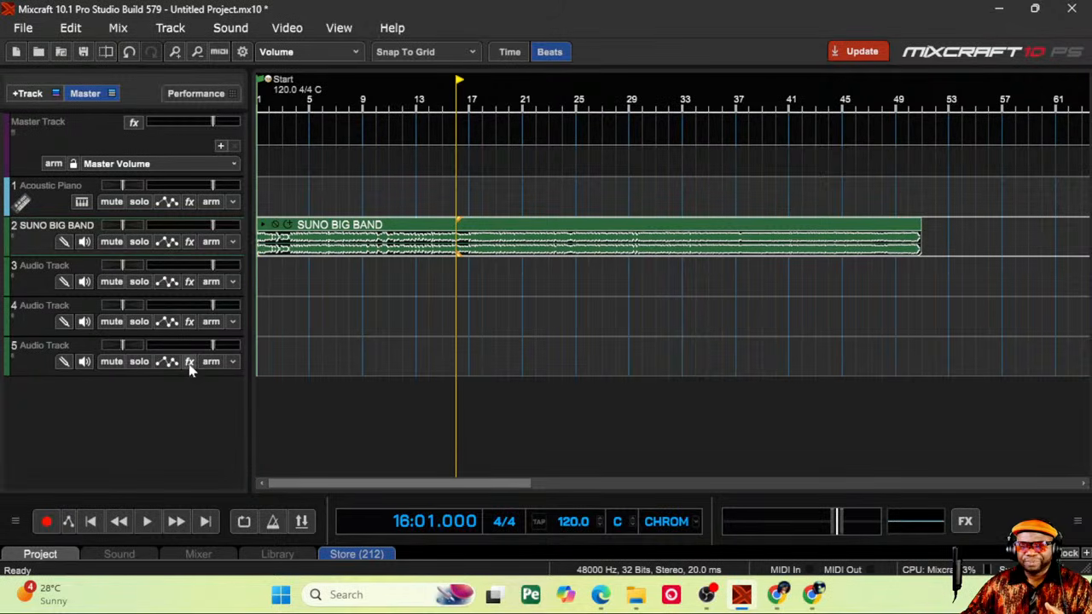
click(92, 524)
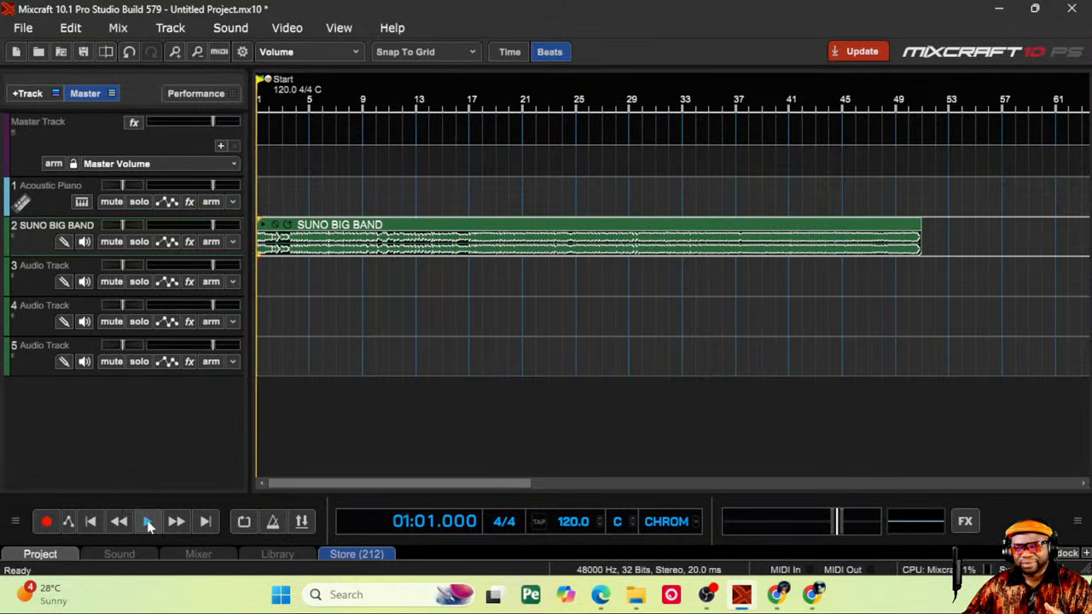
click(146, 523)
click(147, 523)
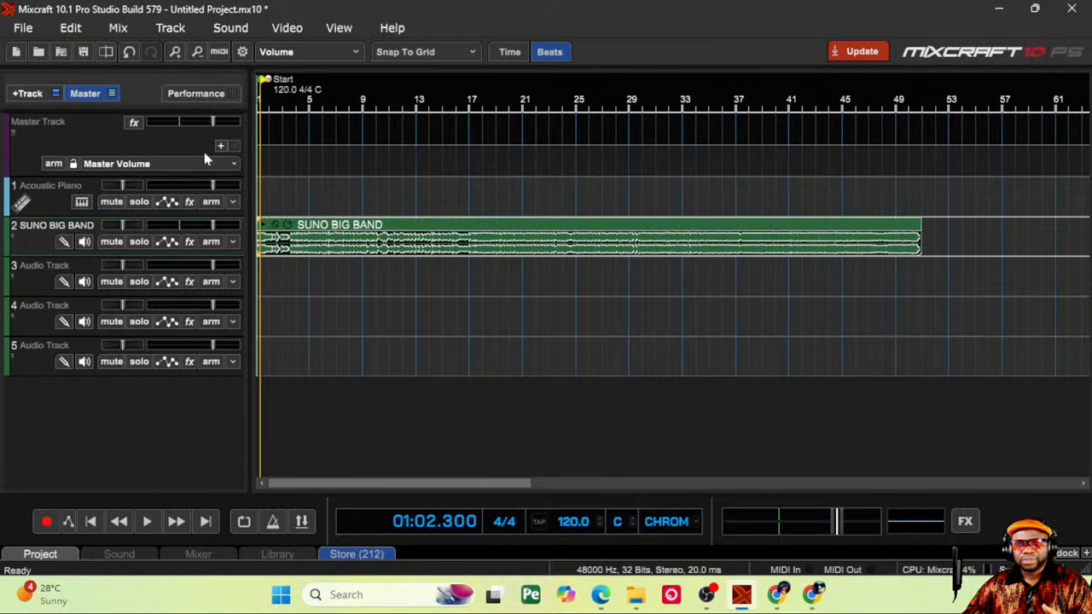
Step: Check the playback device in the Sound Device preferences and confirm the settings with Headphone (Realtek(R) Audio) as output
click(23, 29)
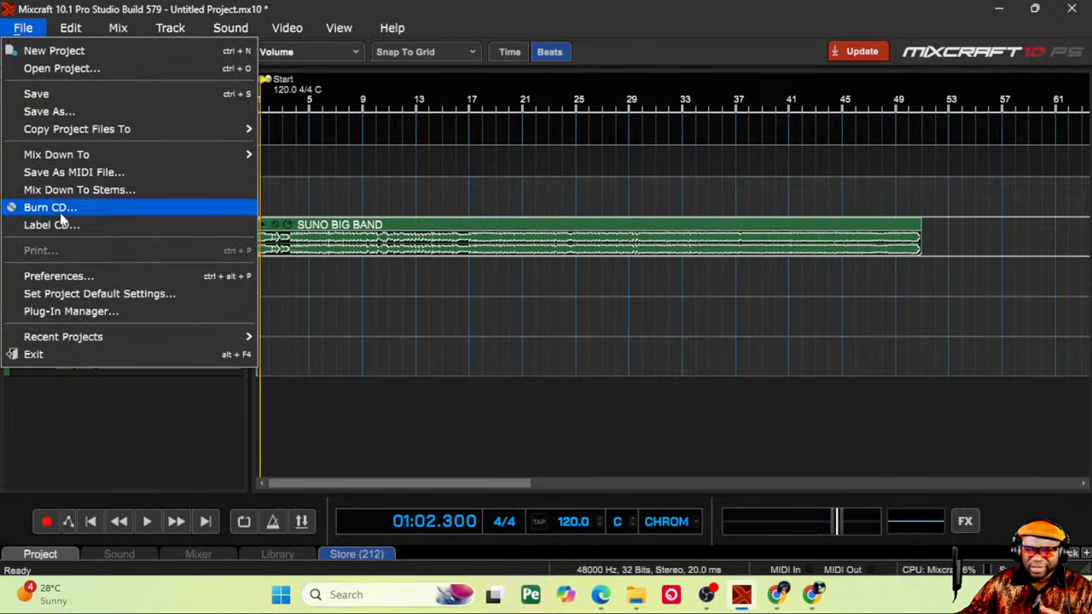
key(Escape)
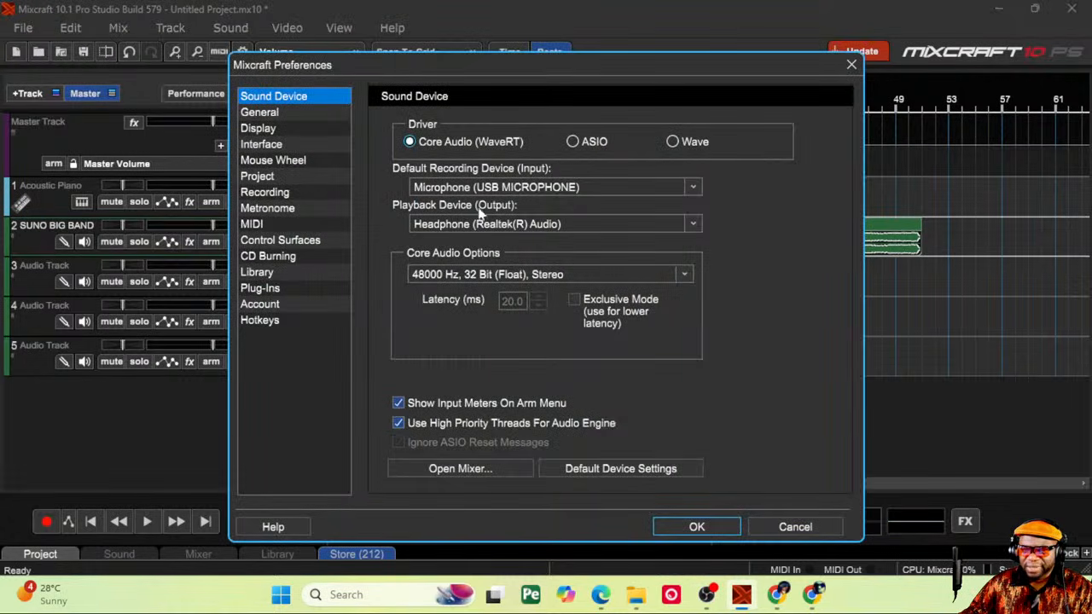
click(480, 225)
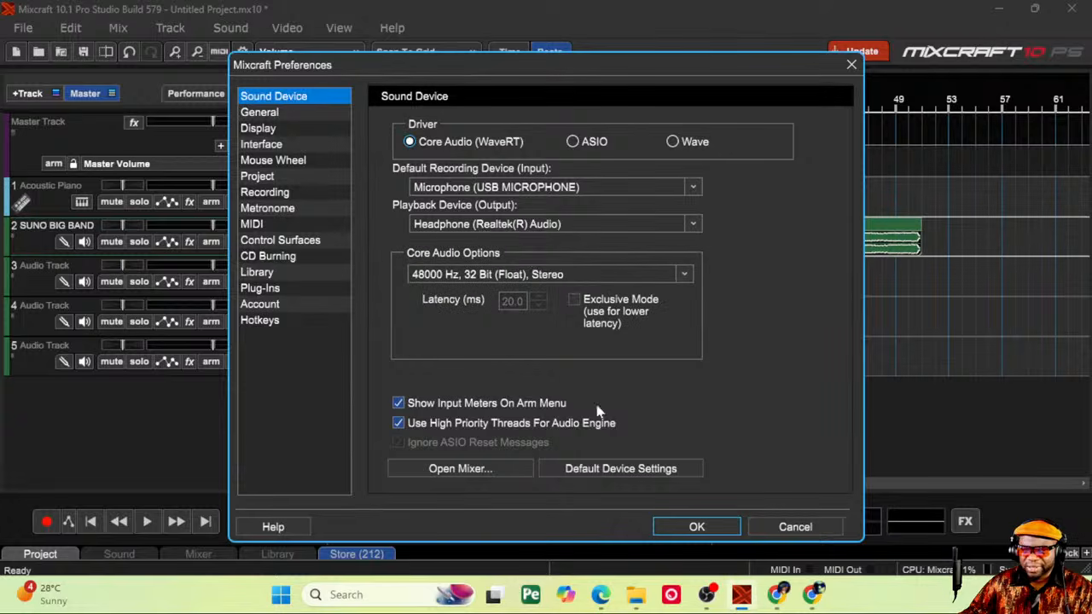
click(697, 527)
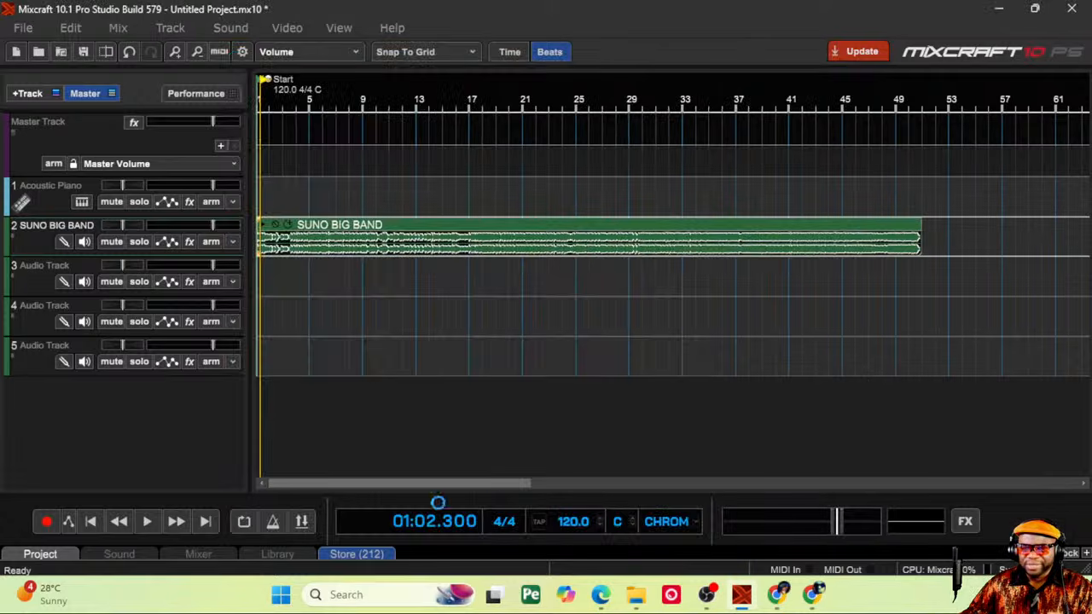
Step: Play the "SUNO BIG BAND" track from the beginning and stop it at about bar 5
click(91, 521)
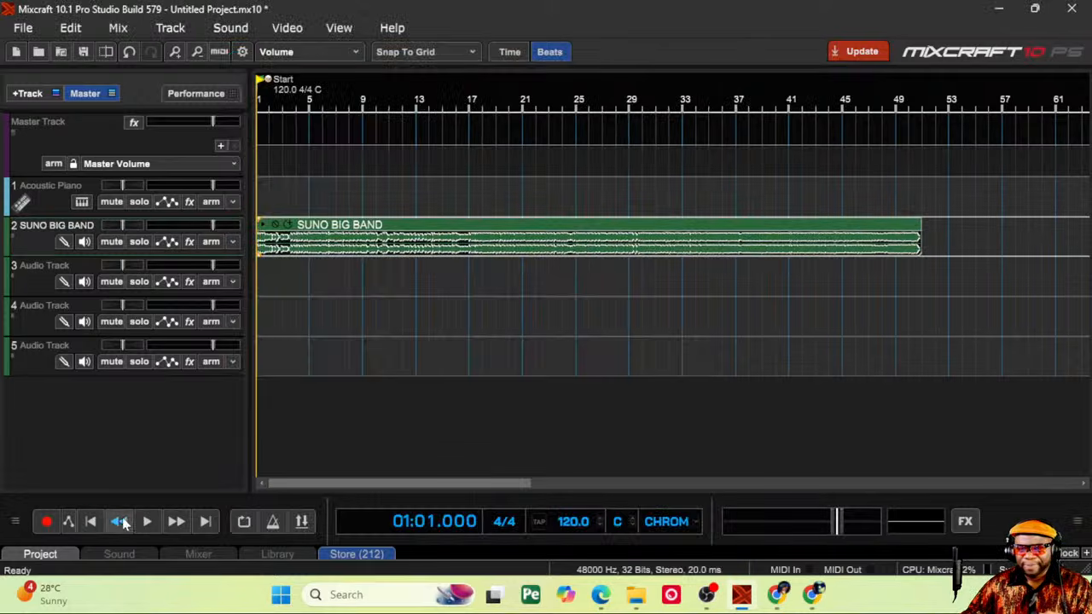
click(146, 522)
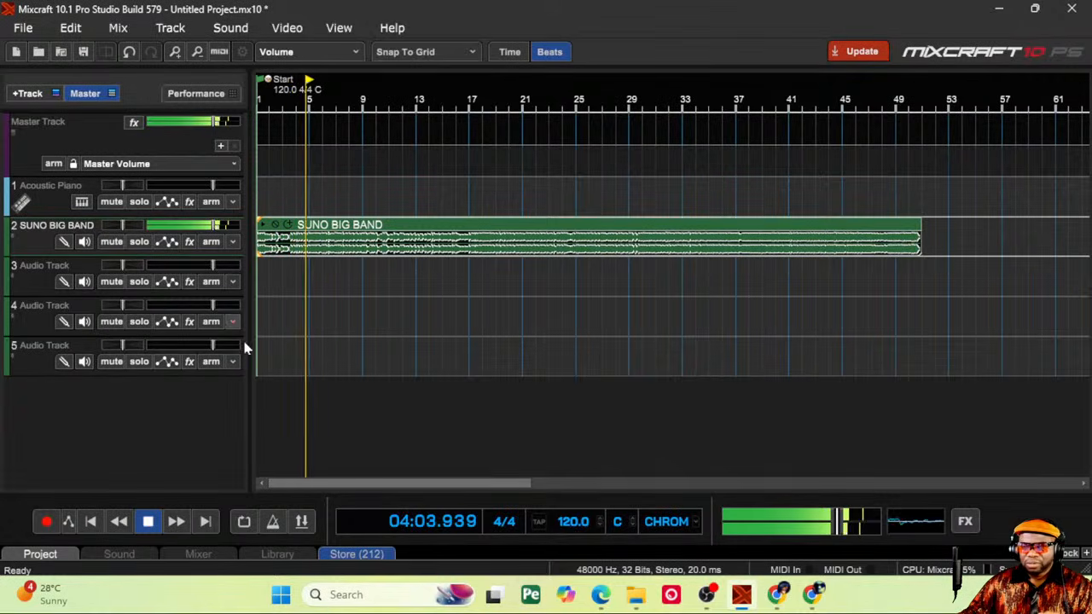
click(149, 522)
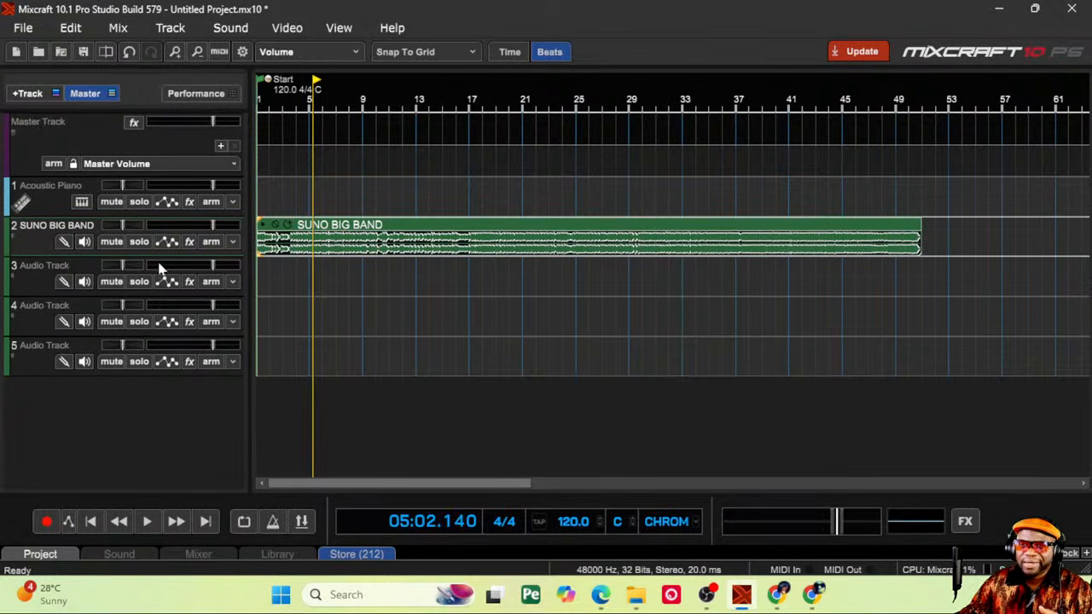
Step: Increase the height of the "SUNO BIG BAND" track to enlarge its waveform and return the playhead to the start
drag(154, 264, 152, 289)
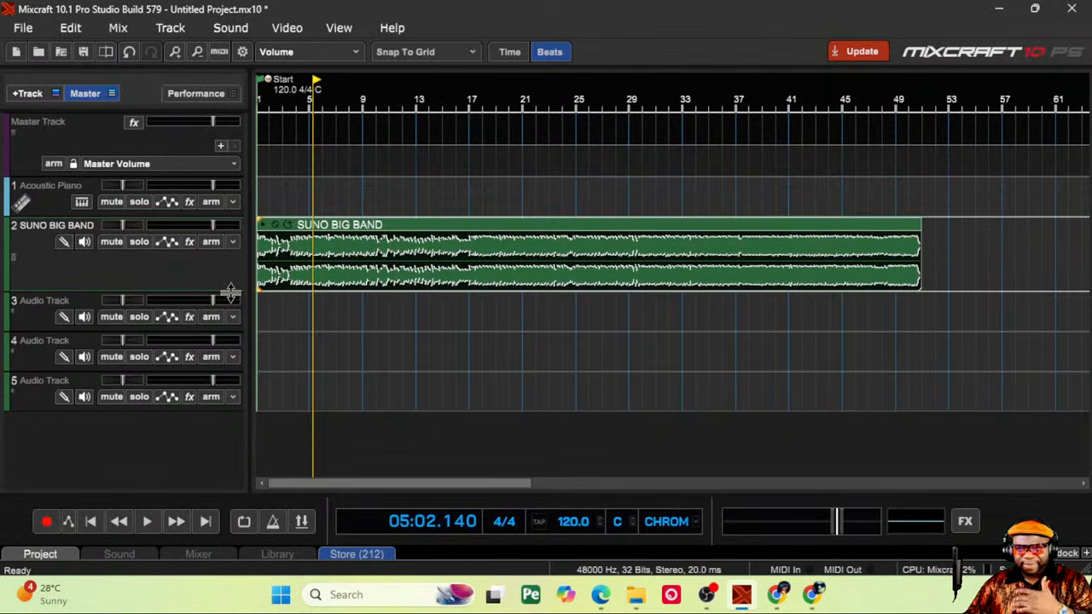
drag(231, 292, 228, 282)
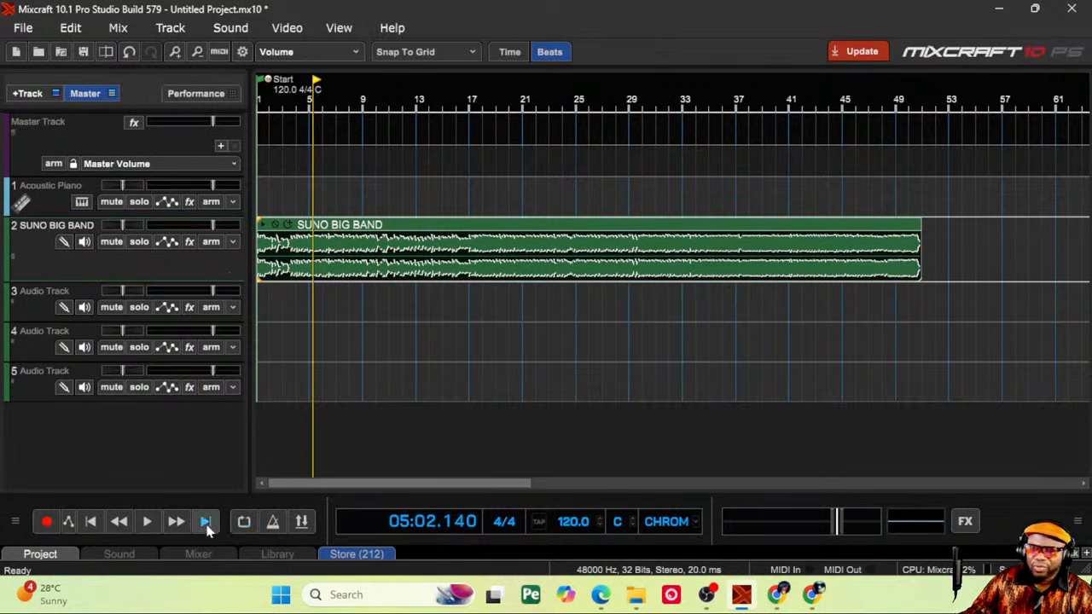
click(97, 524)
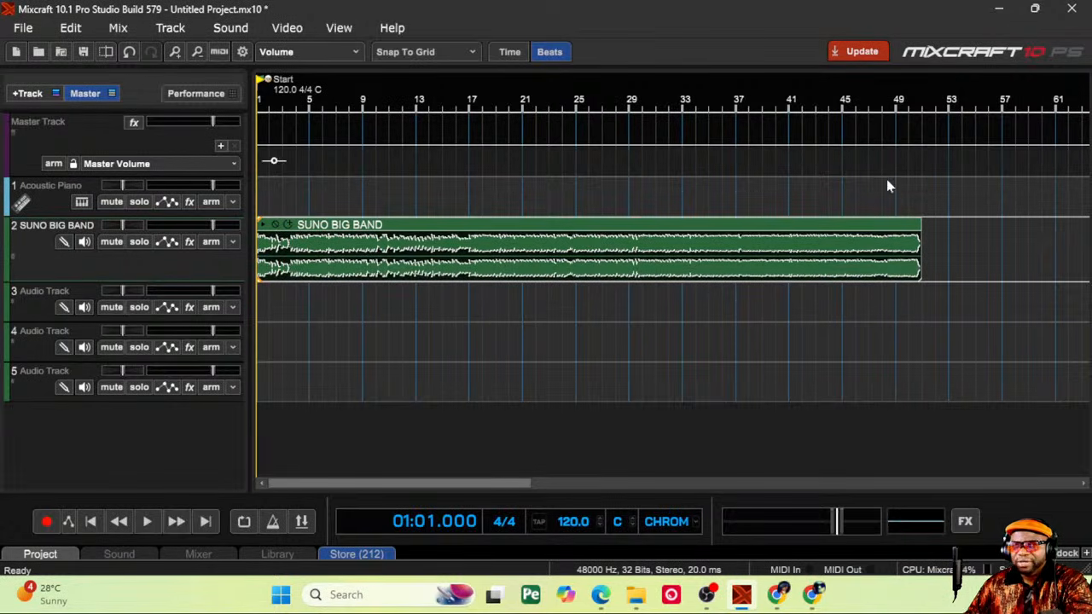
Step: Place the playhead at bar 50 and inspect the end of the "SUNO BIG BAND" clip up close
click(911, 197)
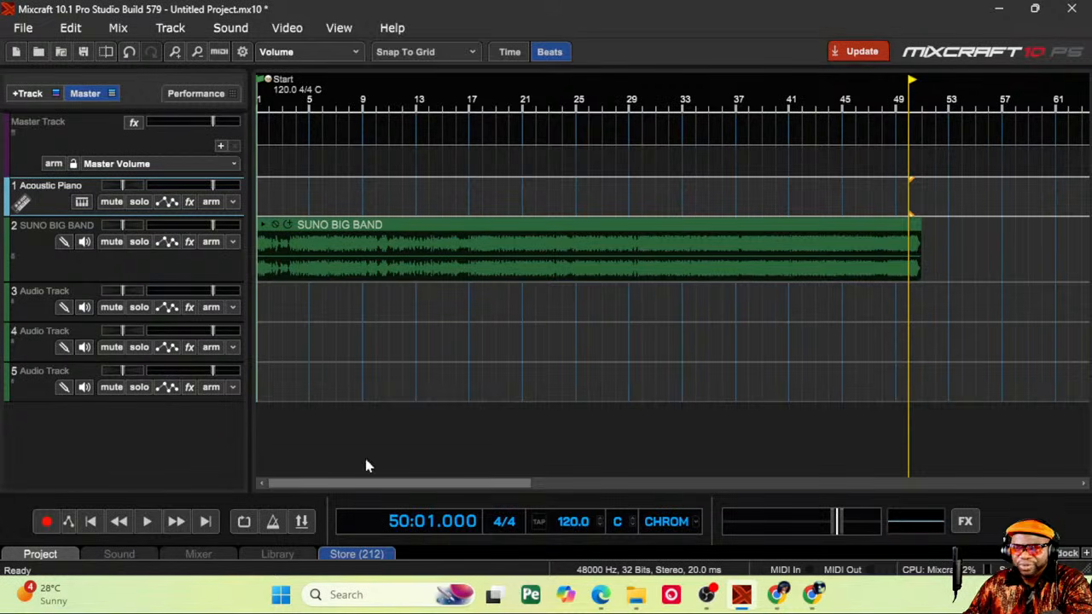
click(197, 54)
click(197, 53)
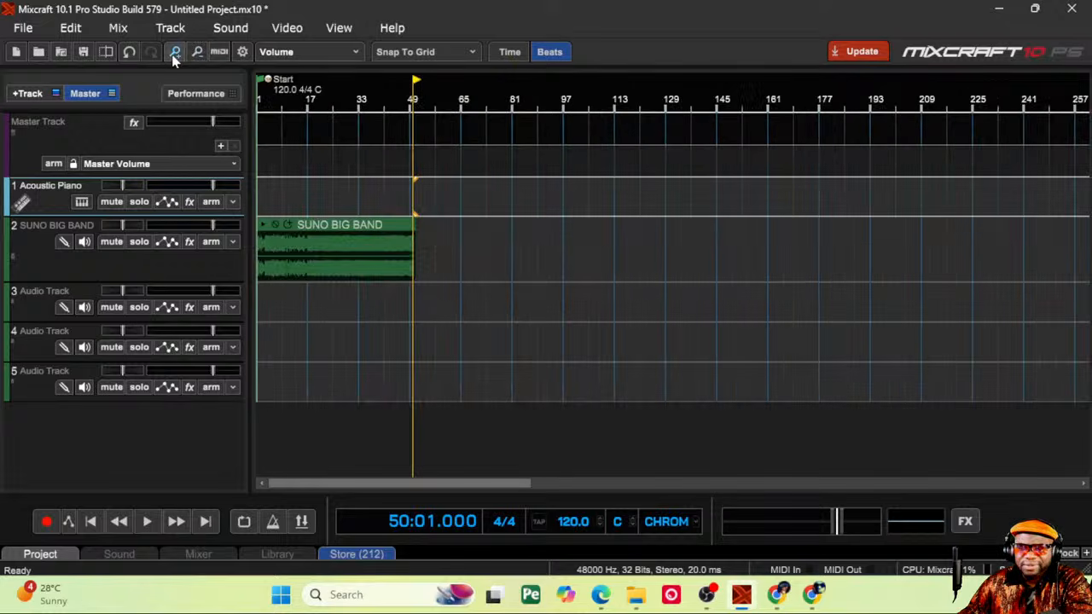
click(173, 56)
click(173, 56)
click(173, 56)
click(173, 56)
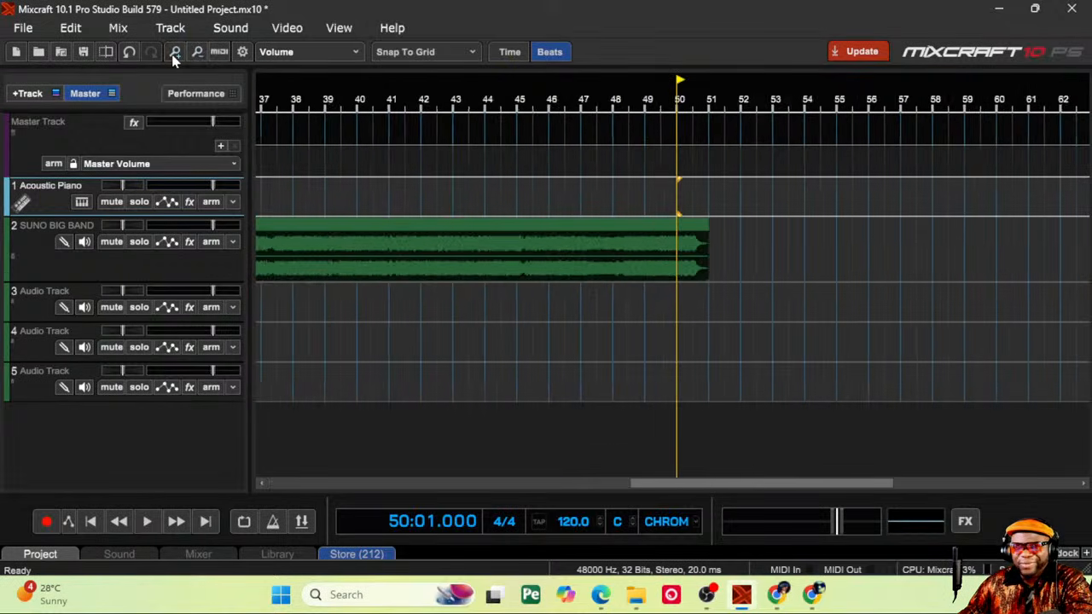
click(173, 57)
click(173, 57)
click(173, 56)
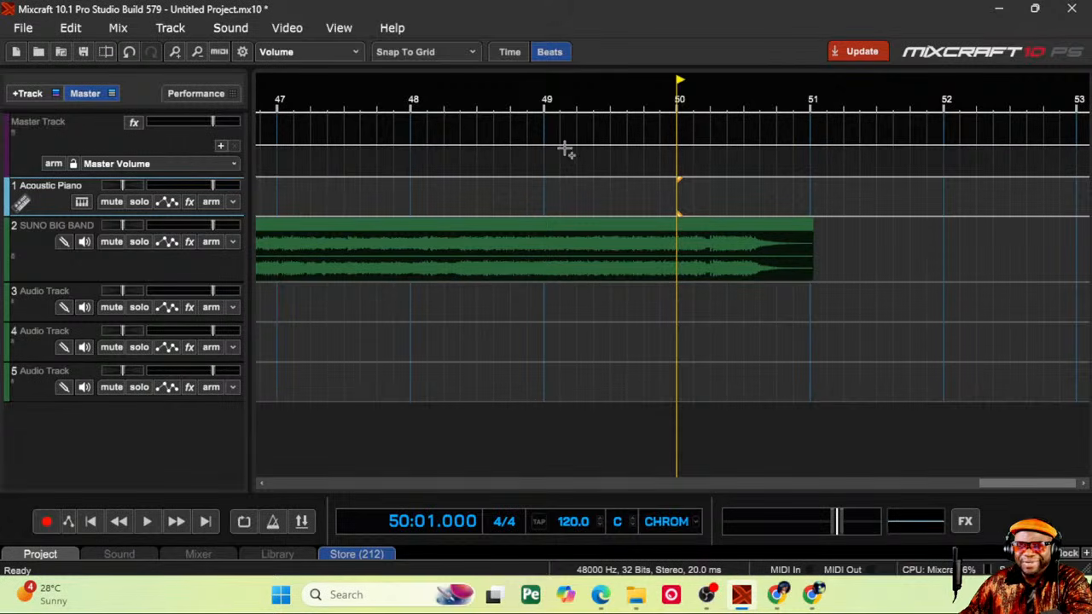
Step: Play the "SUNO BIG BAND" track briefly and stop it
click(693, 173)
key(space)
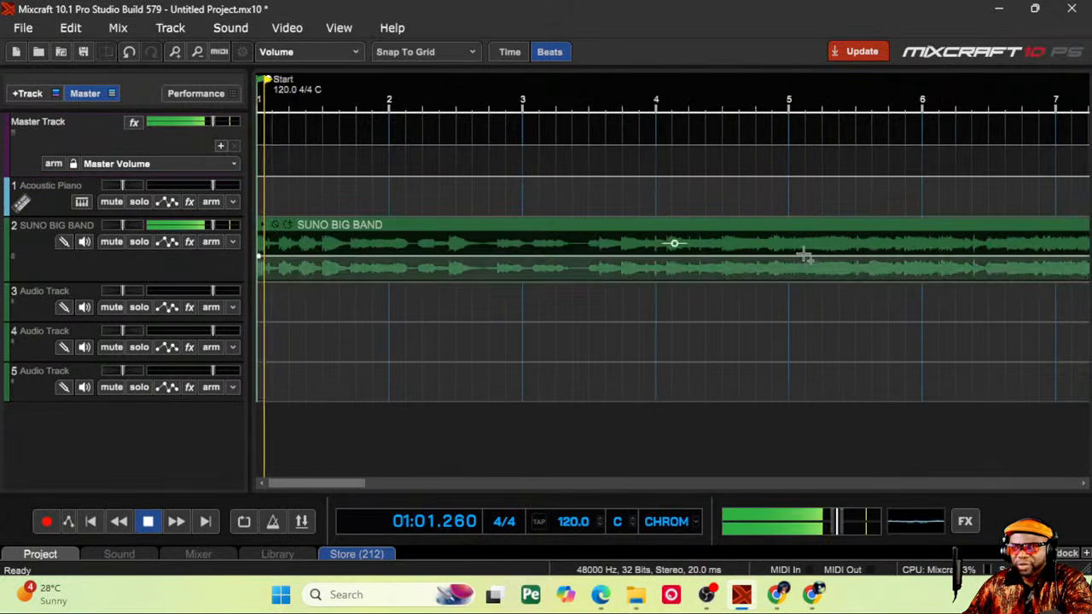
key(space)
Step: Select the clip's ending from about bar 50 to just past bar 51, loop that range, play it and stop
drag(312, 486, 1051, 398)
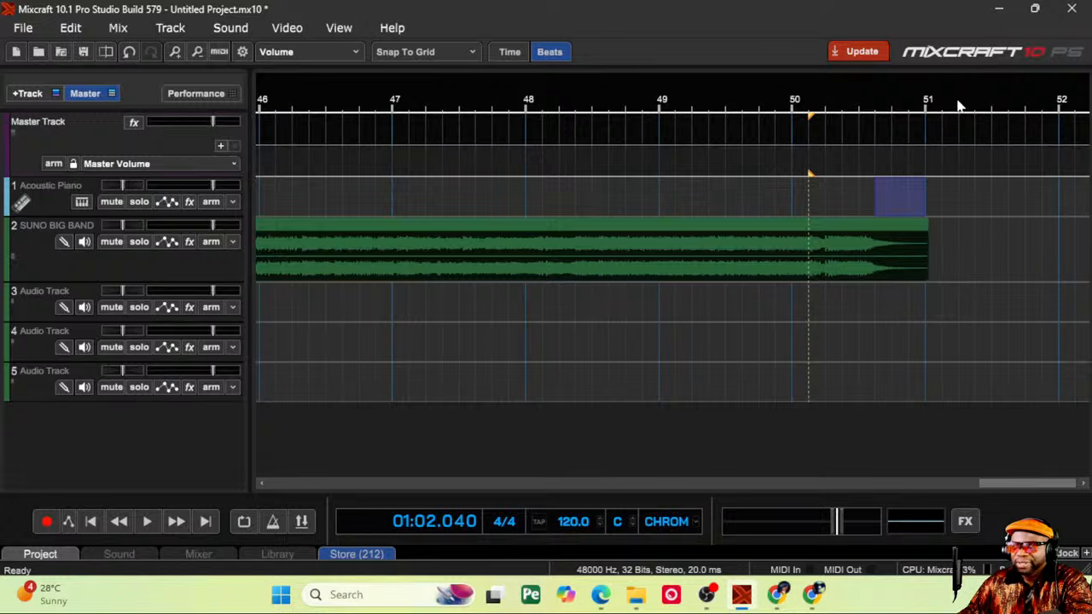
drag(957, 105, 845, 160)
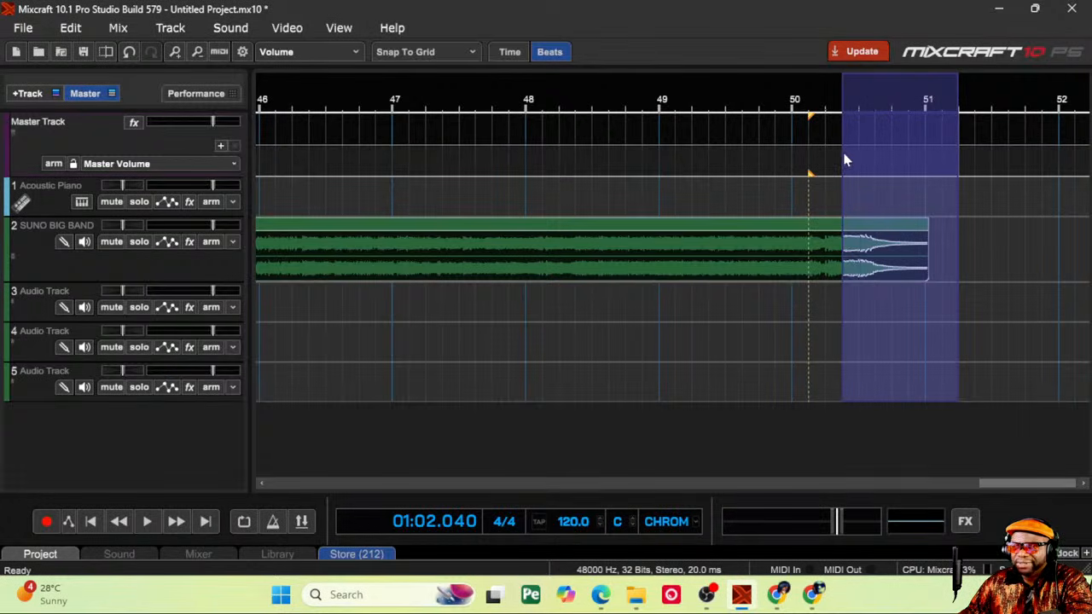
click(244, 522)
key(space)
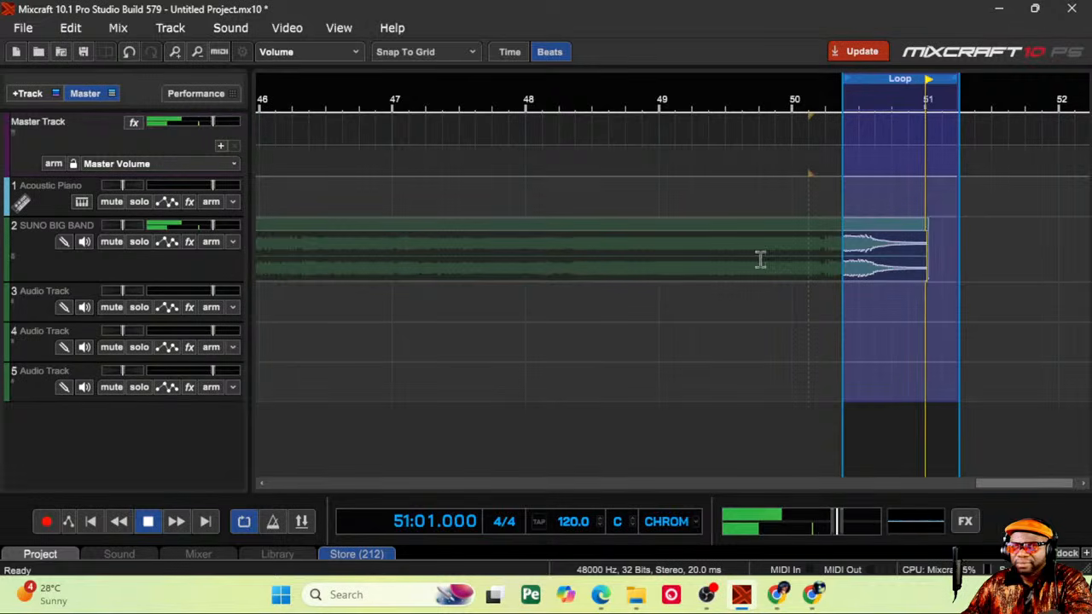
key(space)
Step: Narrow the playing loop to the clip's fading tail around bar 51 and raise the main output volume, finishing with playback stopped
drag(844, 80, 875, 93)
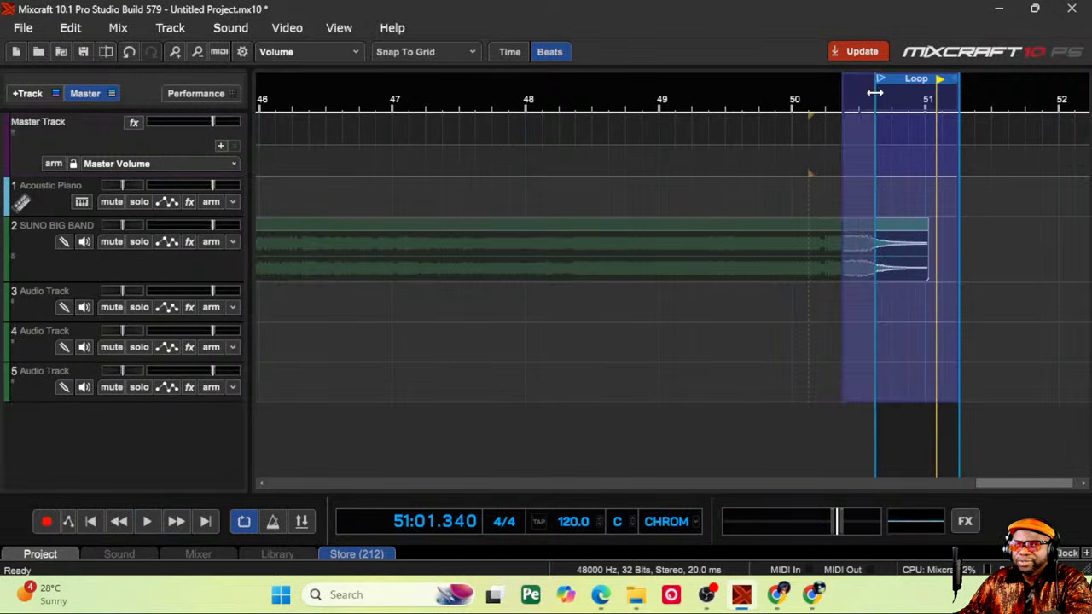
key(space)
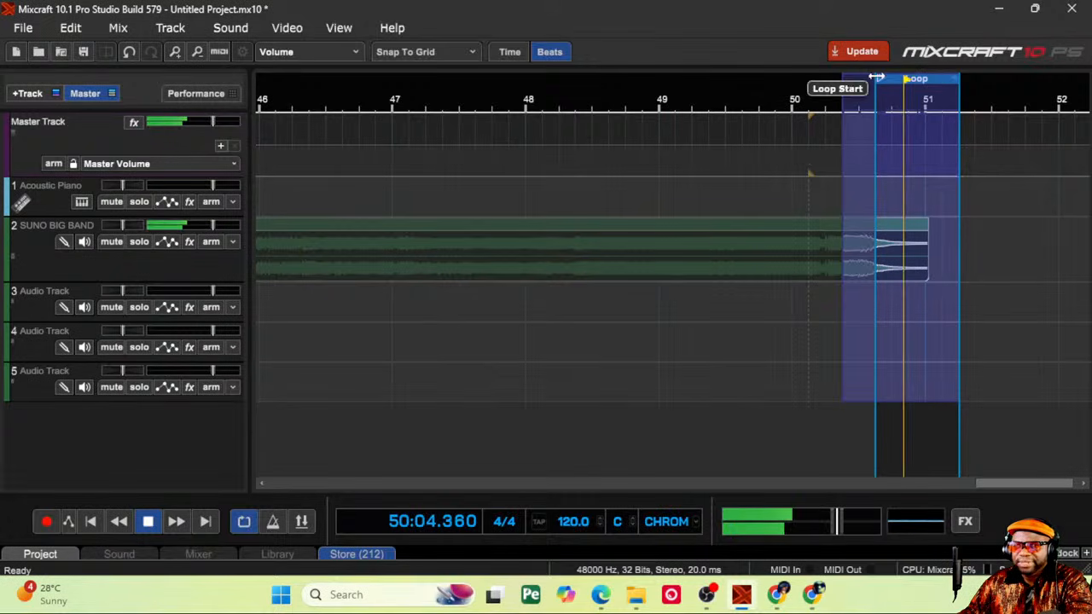
drag(837, 521, 878, 523)
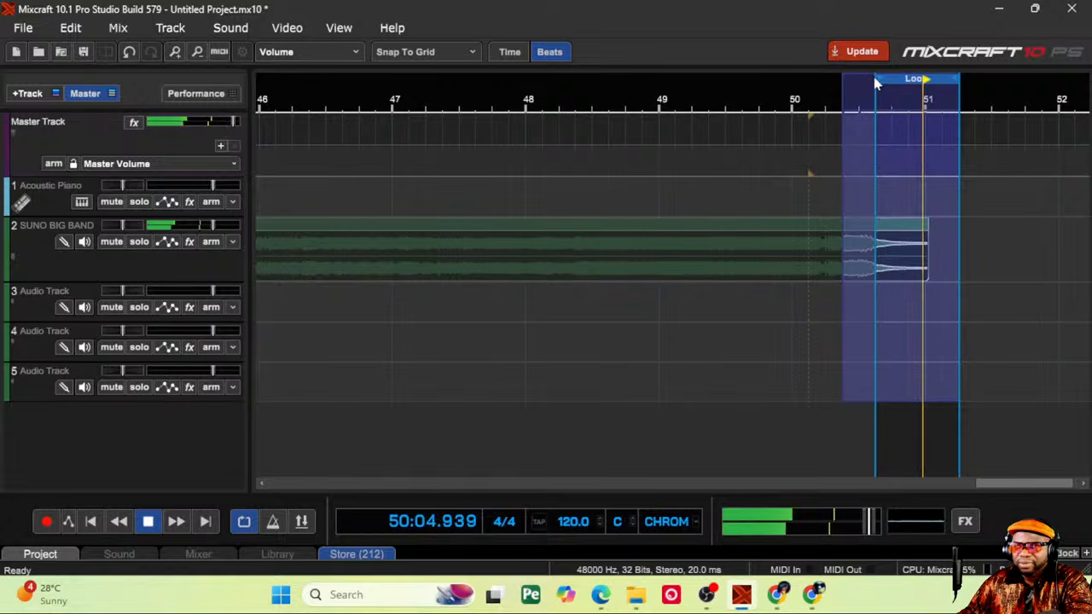
drag(874, 87, 911, 87)
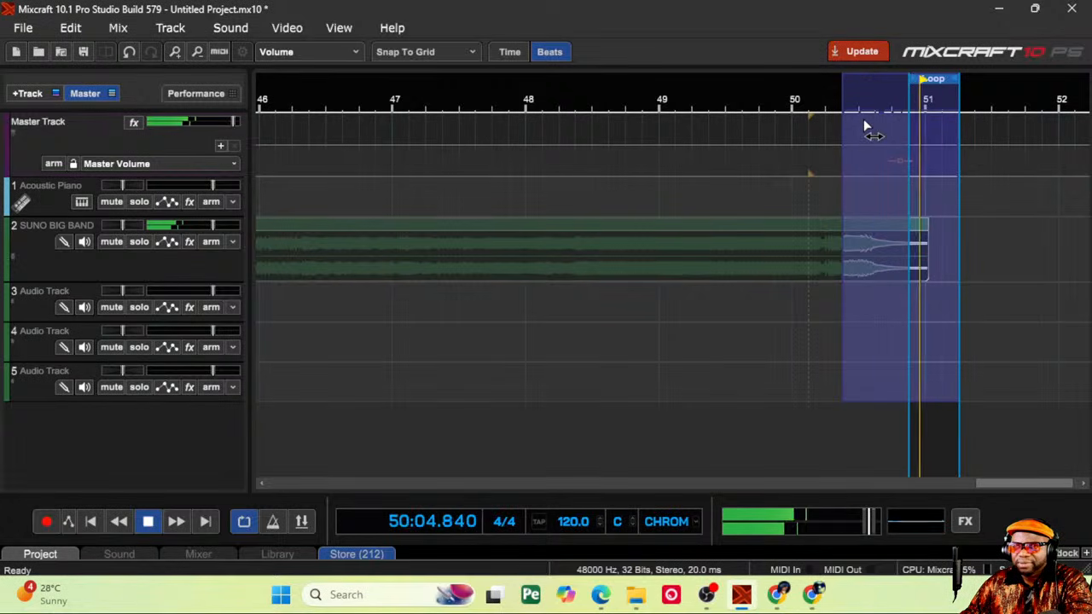
key(space)
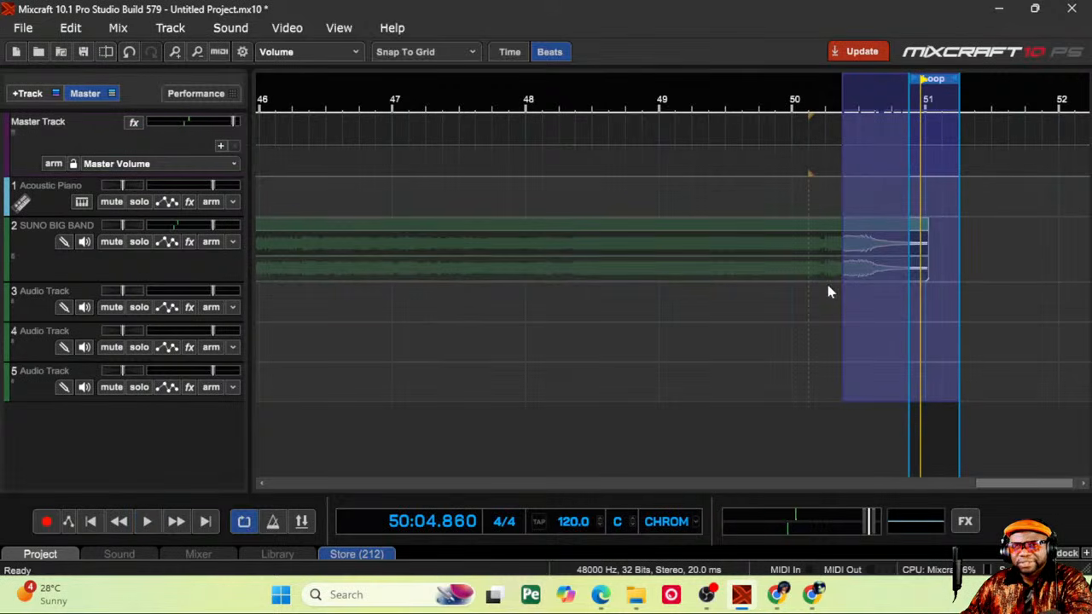
Step: Turn off looping and trim the end of the "SUNO BIG BAND" clip to just before bar 51 with a short fade-out
click(799, 312)
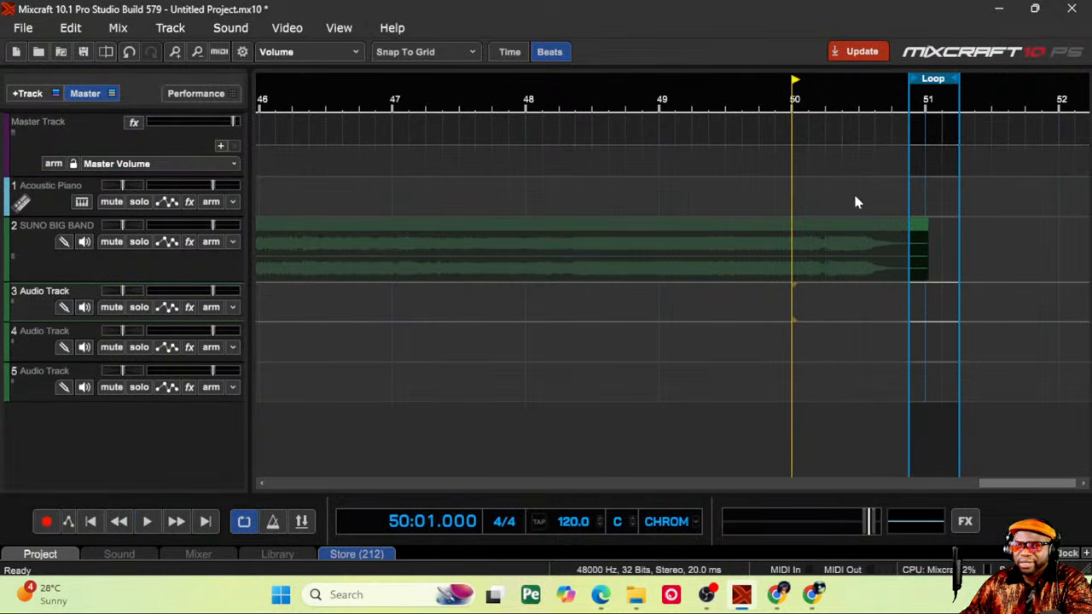
click(710, 388)
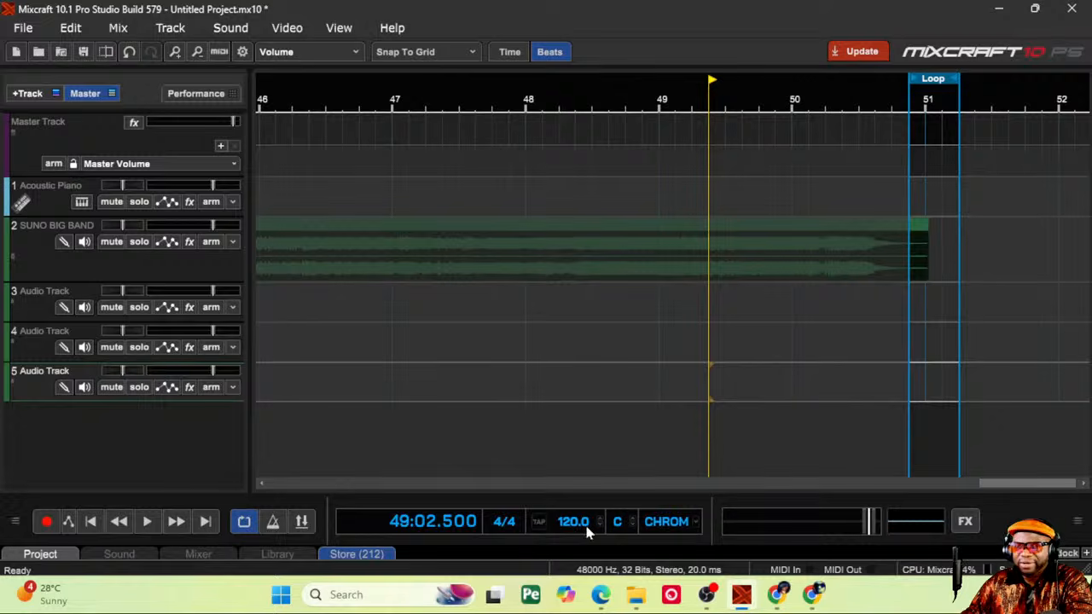
click(246, 521)
click(921, 231)
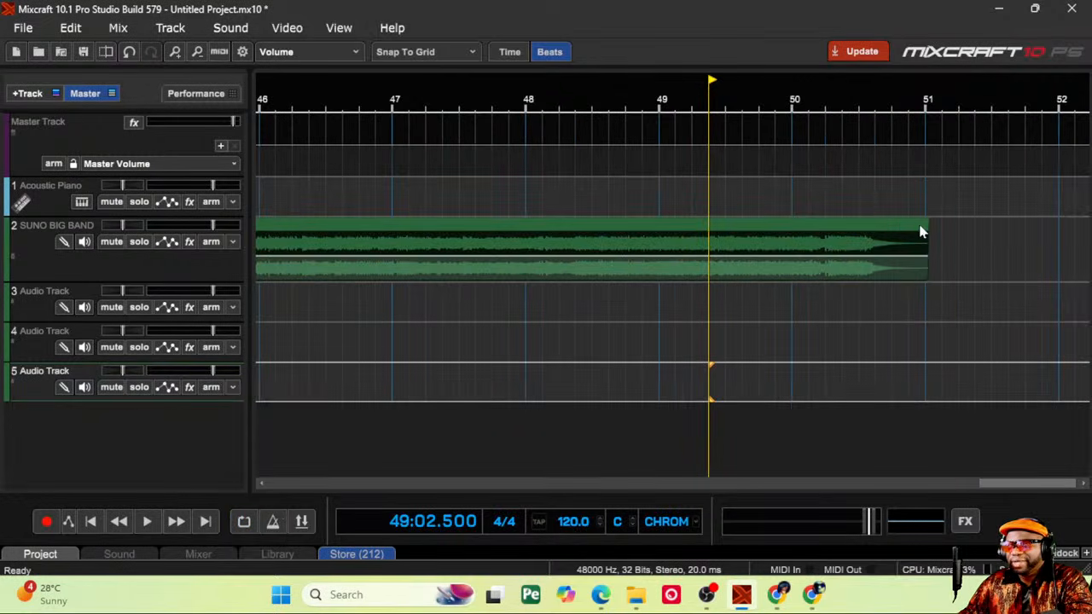
drag(926, 236, 911, 237)
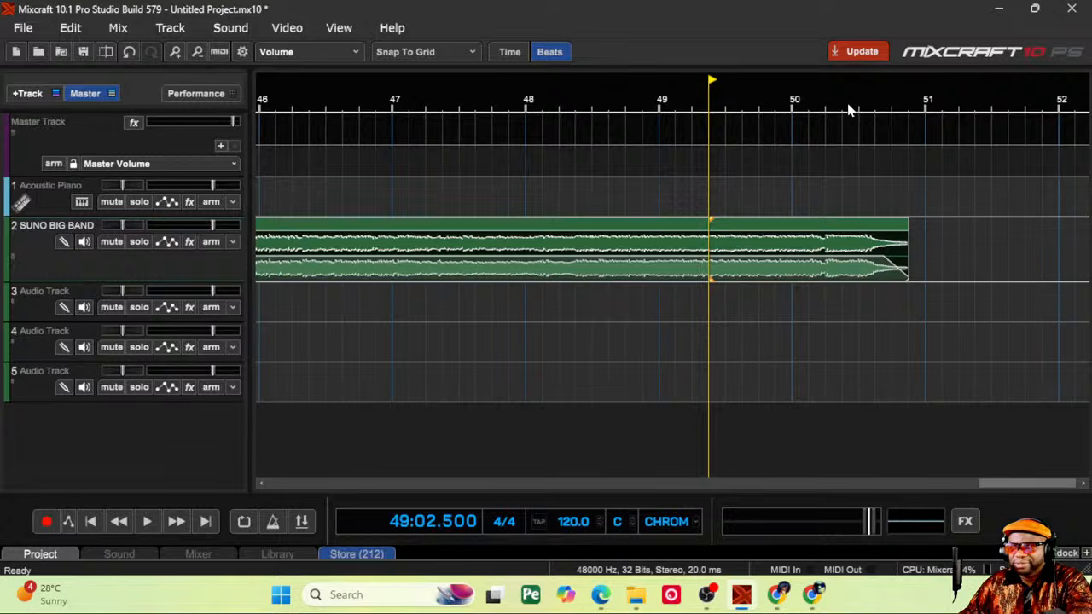
Step: Play the trimmed ending of the clip from just after bar 50 and again from just before bar 50
click(844, 176)
key(space)
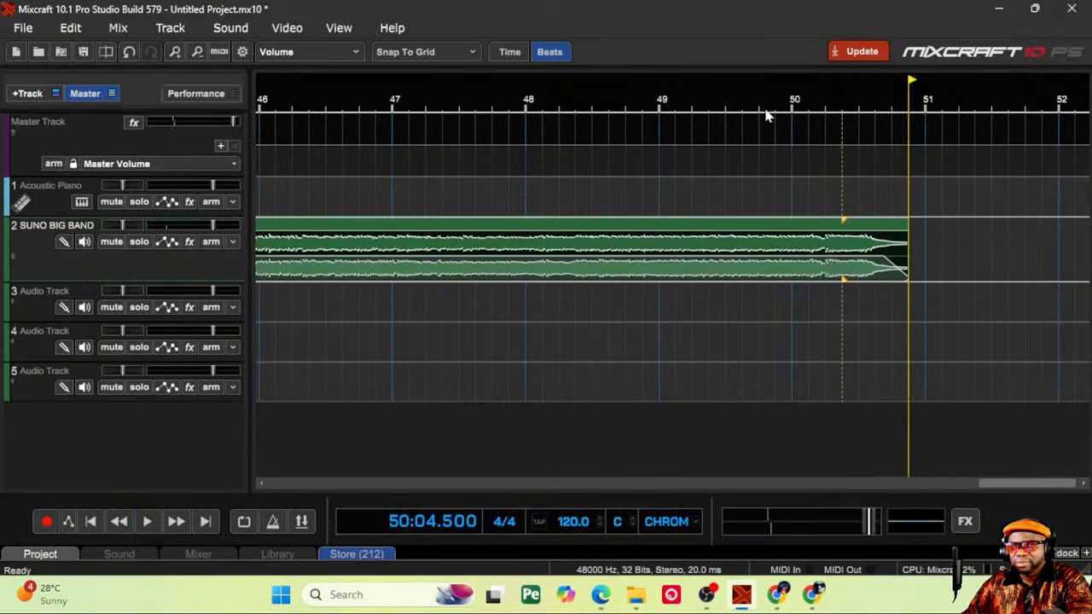
click(765, 116)
key(space)
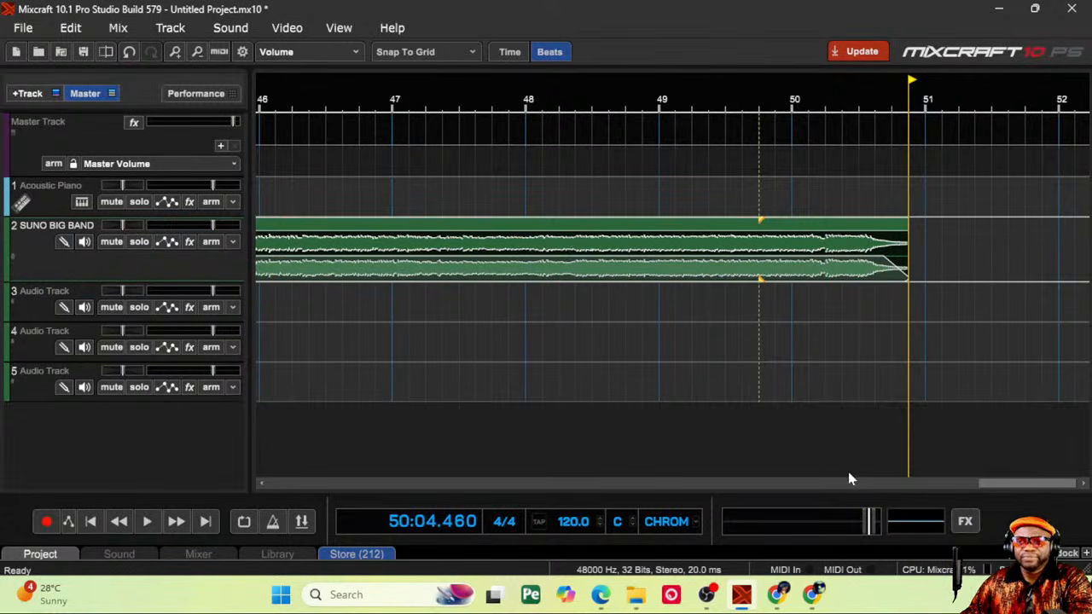
Step: Return the playhead to the start of the project, play the opening of the track briefly and stop it
drag(981, 484, 202, 488)
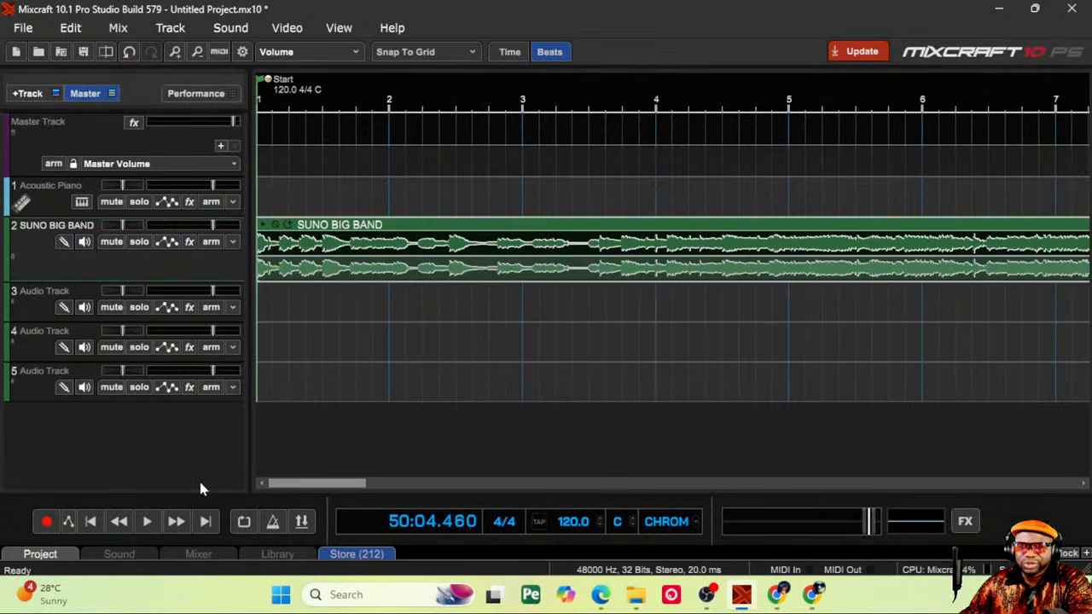
click(91, 522)
click(146, 521)
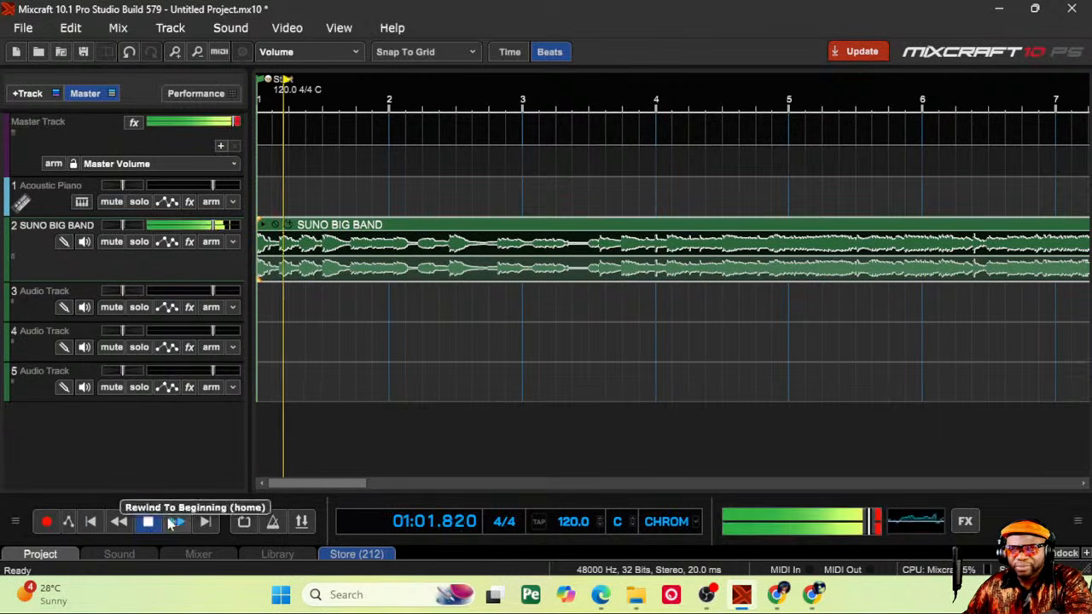
key(space)
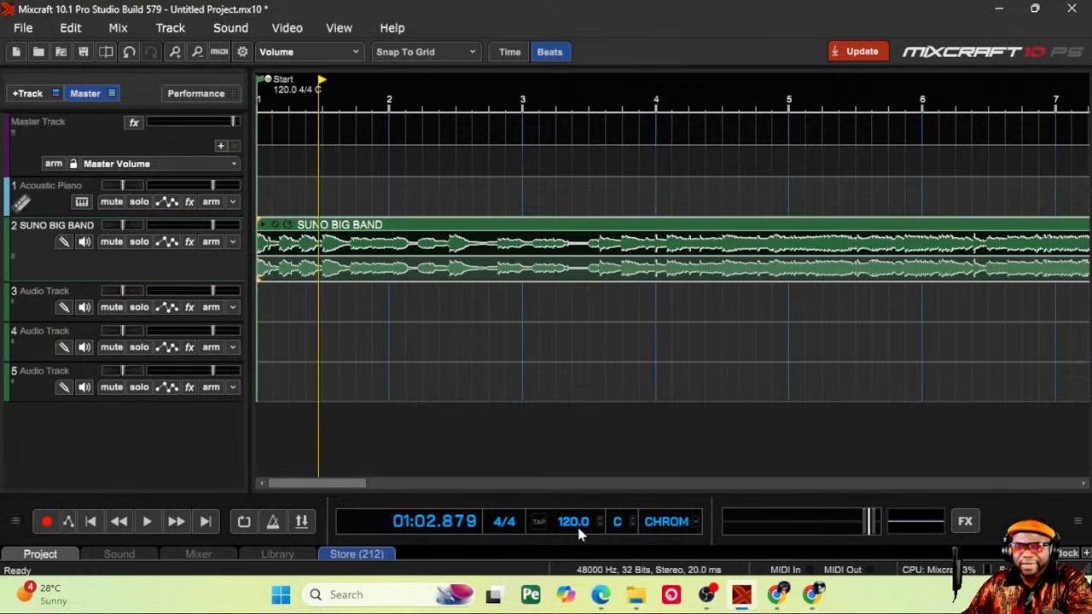
Step: Add the Acoustica Compressor effect to the "SUNO BIG BAND" track with its threshold set to -5 dB
click(200, 57)
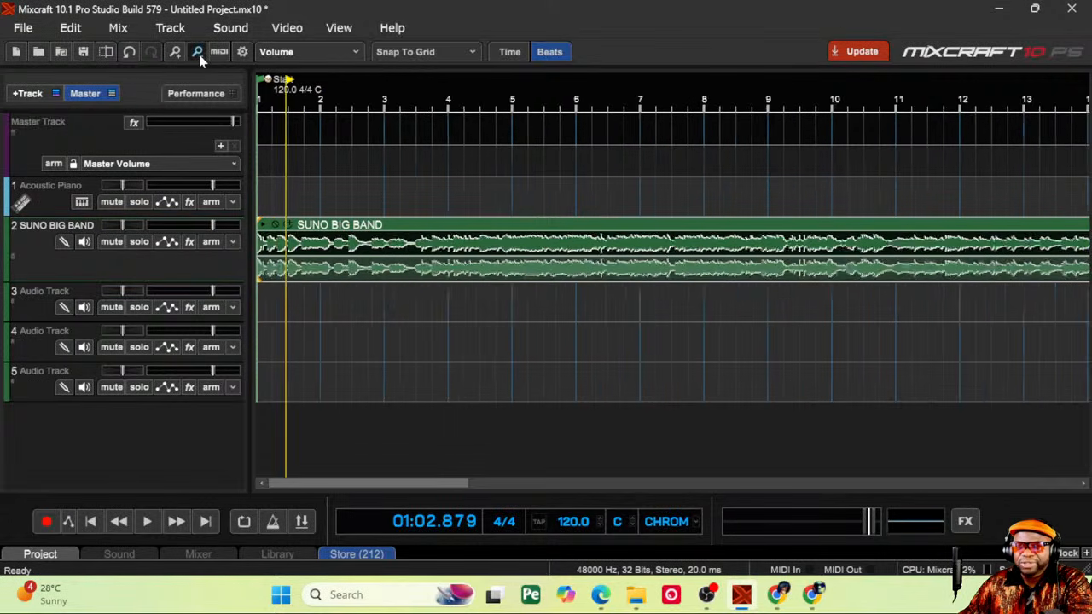
click(199, 58)
click(200, 57)
click(200, 57)
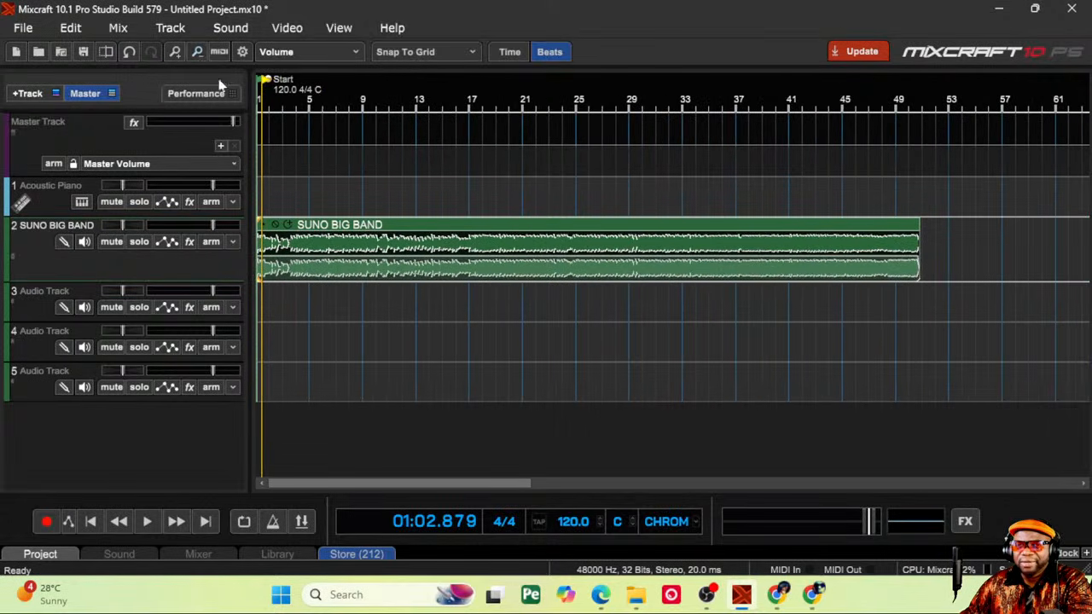
click(189, 244)
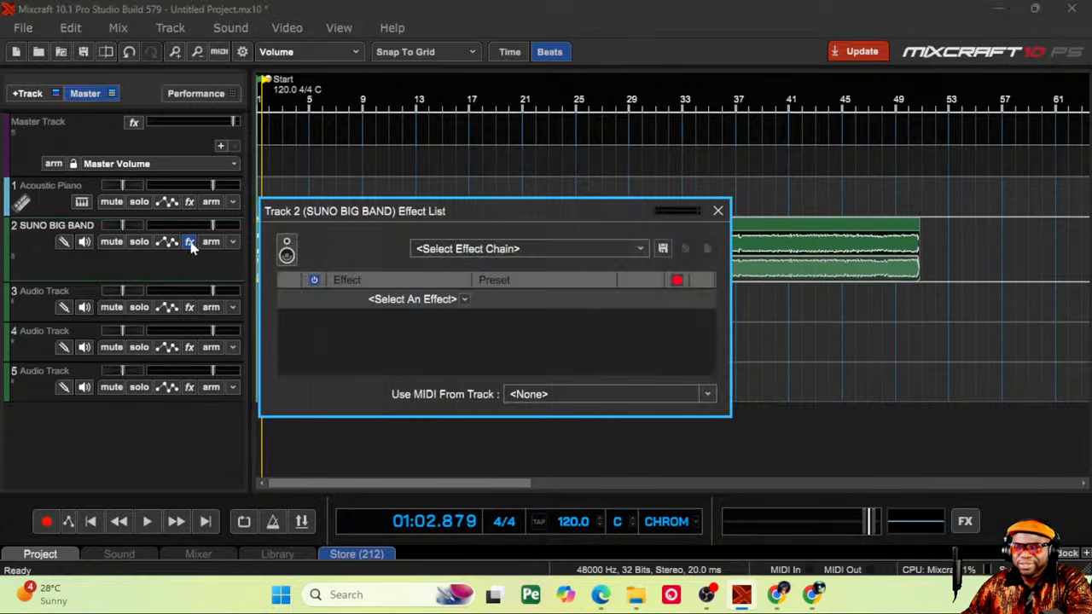
click(464, 300)
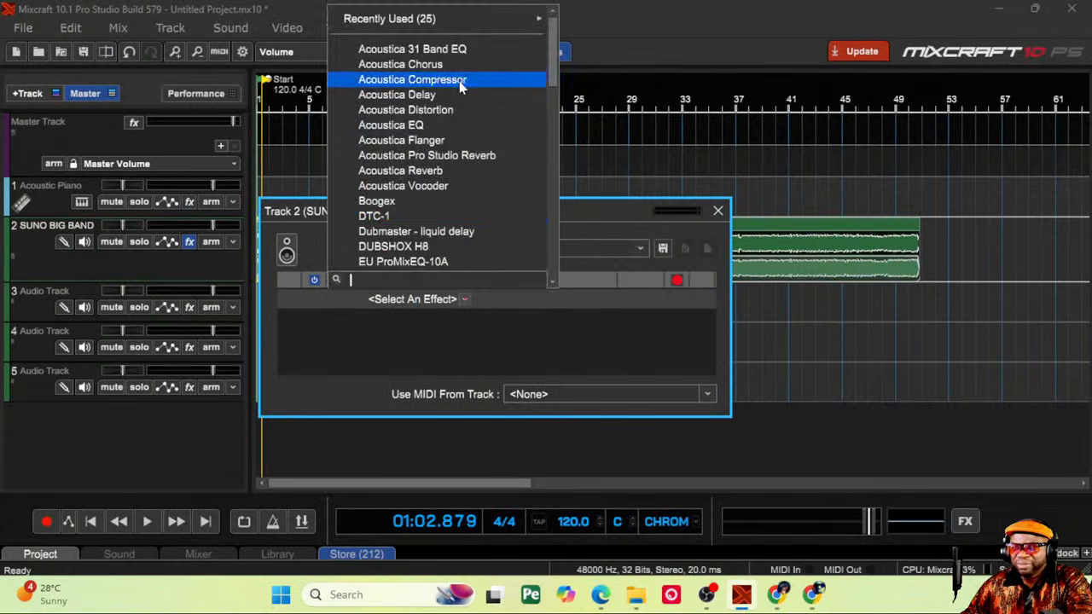
click(412, 79)
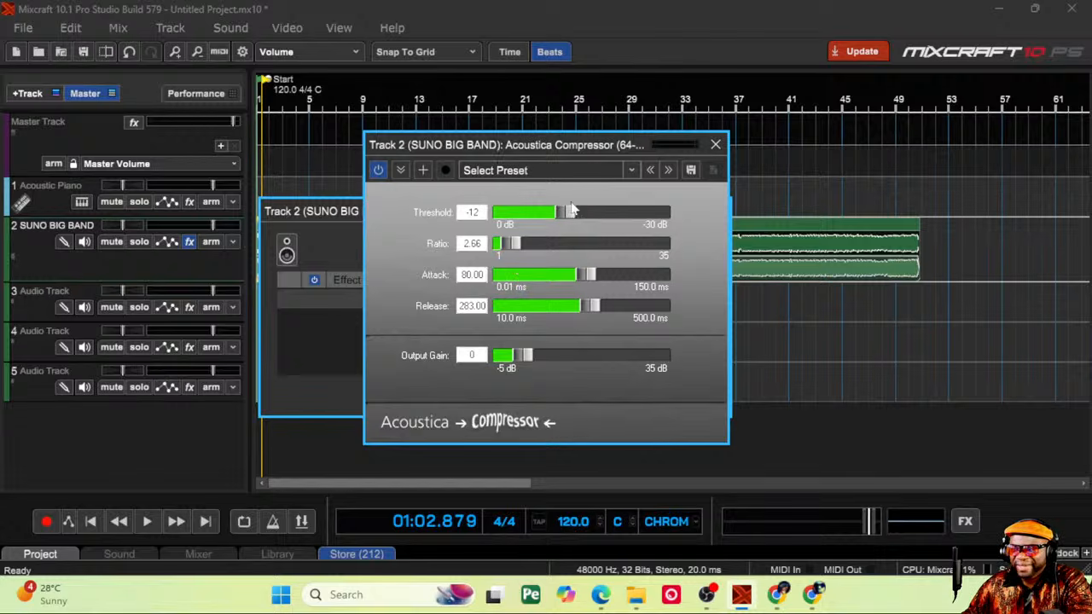
drag(535, 218, 530, 213)
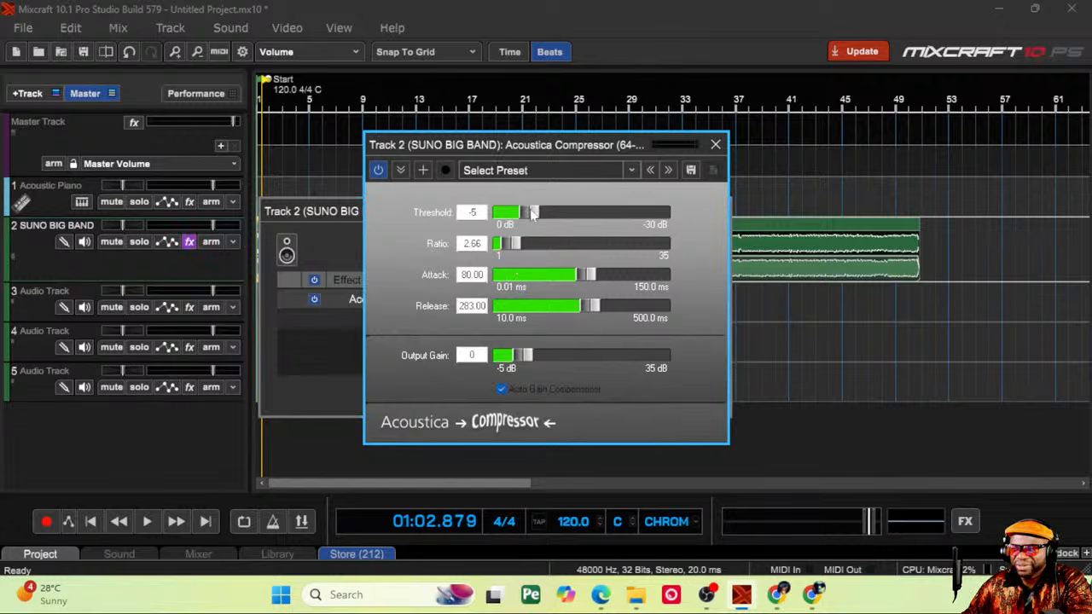
click(715, 144)
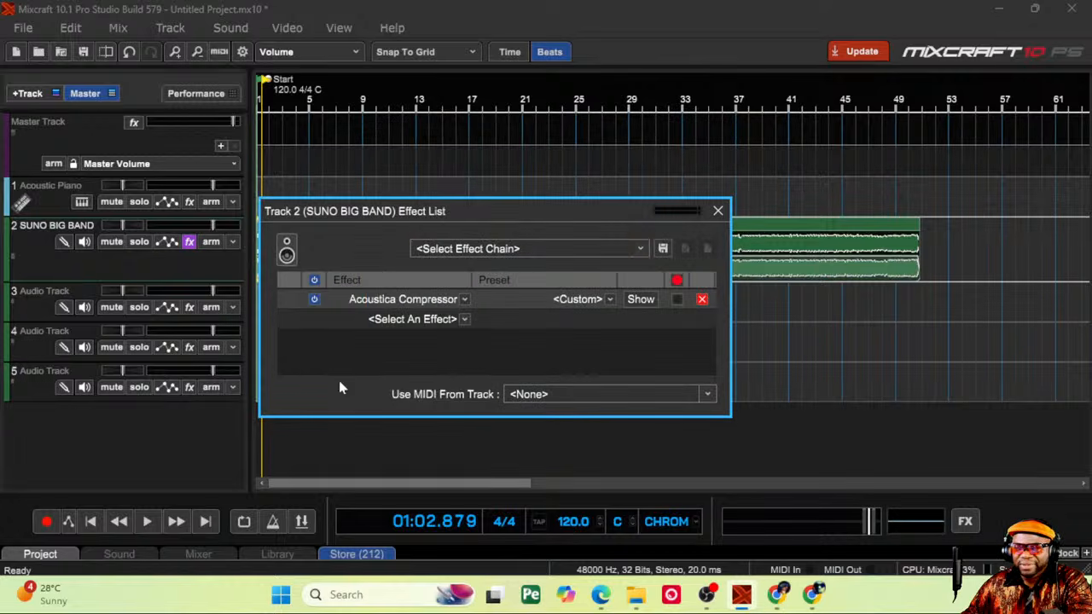
Step: Play the compressed track from the beginning and stop it just before bar 4
click(94, 523)
key(space)
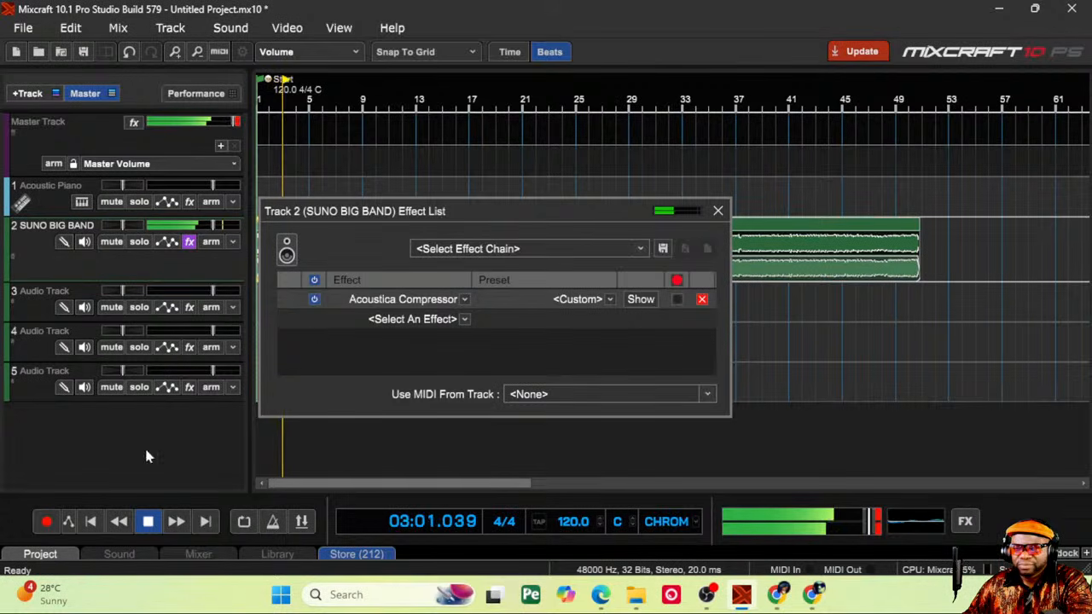
click(148, 522)
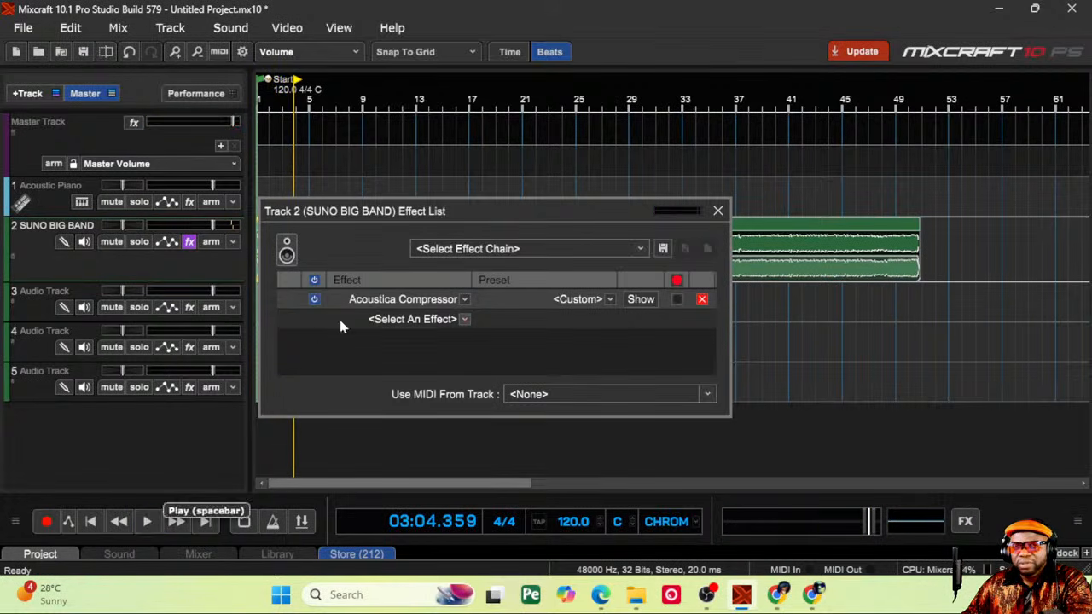
Step: Add the Acoustica 31 Band EQ to the "SUNO BIG BAND" track and arrange its window and the effect list without overlap
click(466, 321)
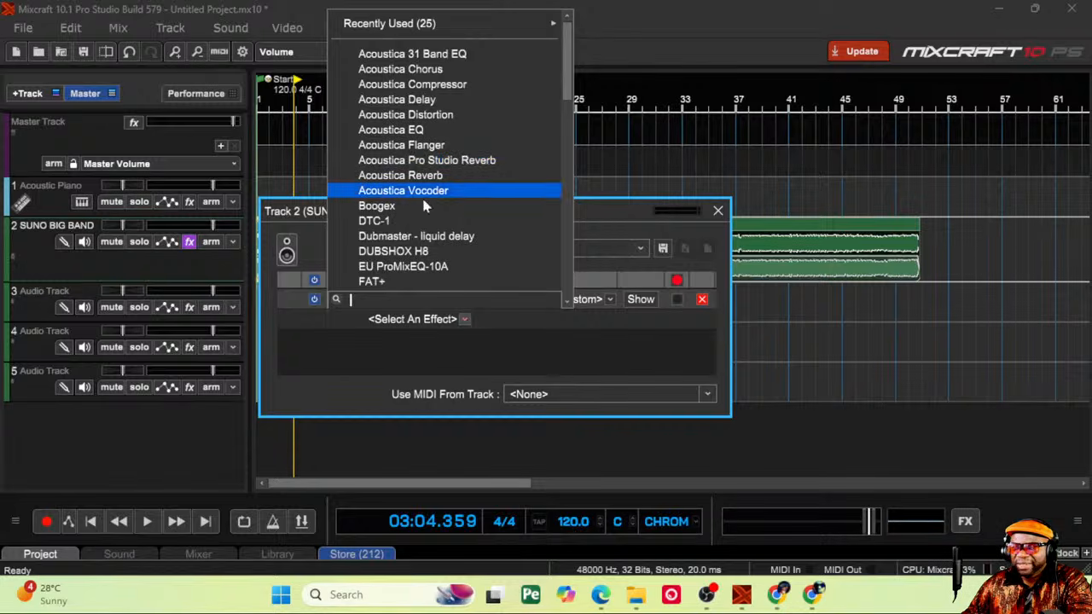
click(441, 51)
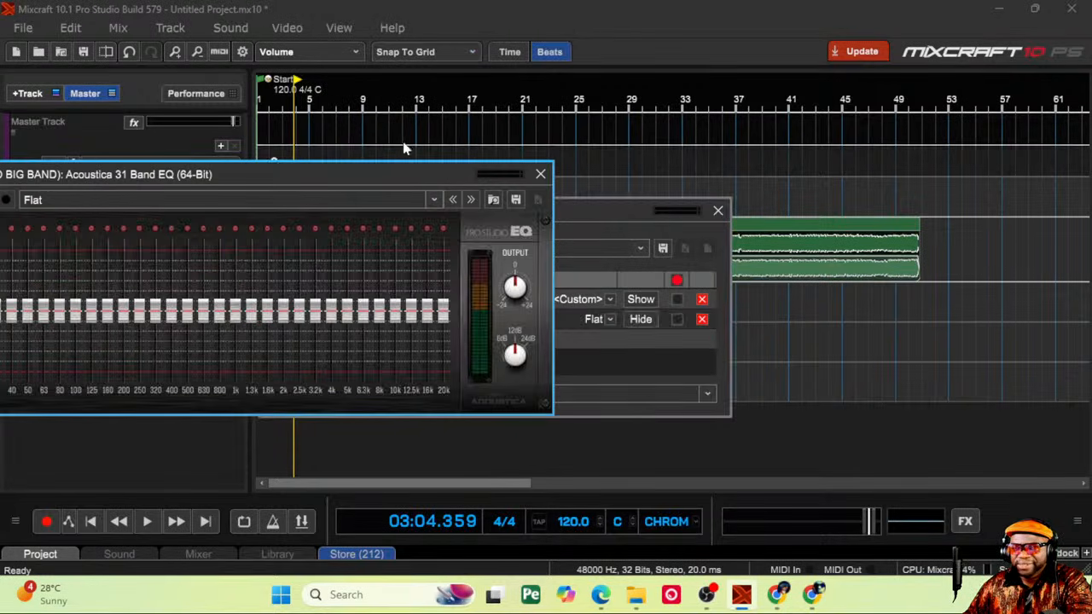
drag(350, 177, 741, 265)
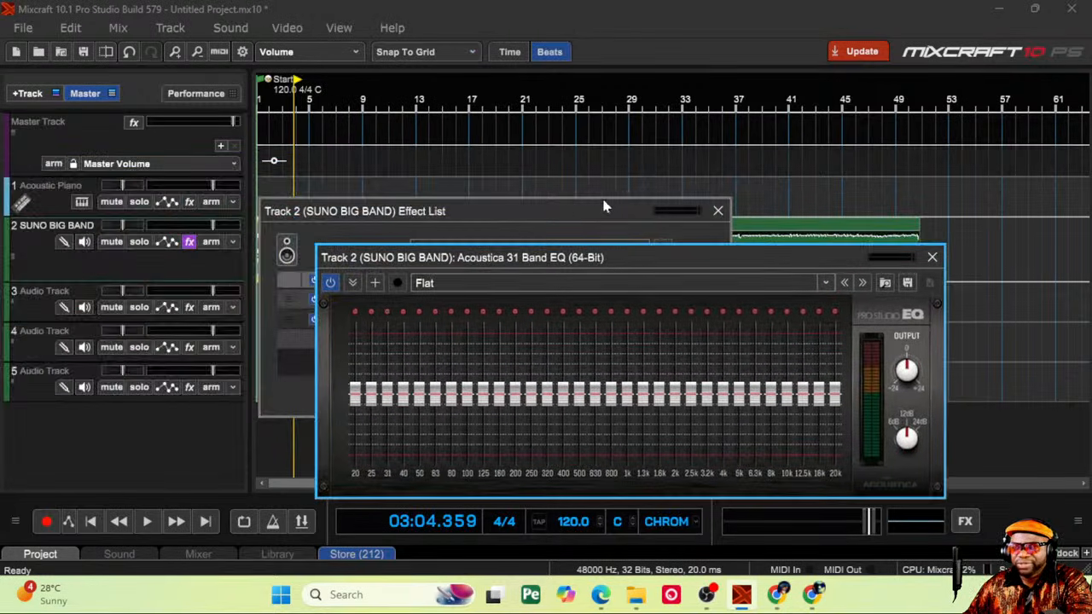
drag(603, 206, 352, 32)
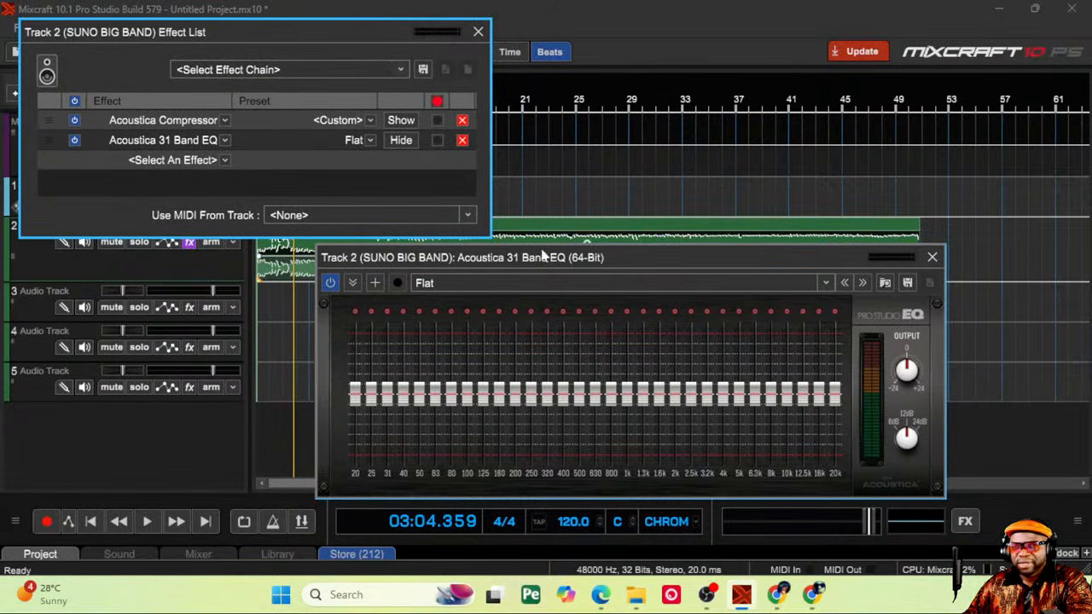
Step: Boost the 10k, 12.5k, 16k and 20k bands of the 31 Band EQ during playback, close the effect windows and stop the track
drag(535, 258, 611, 261)
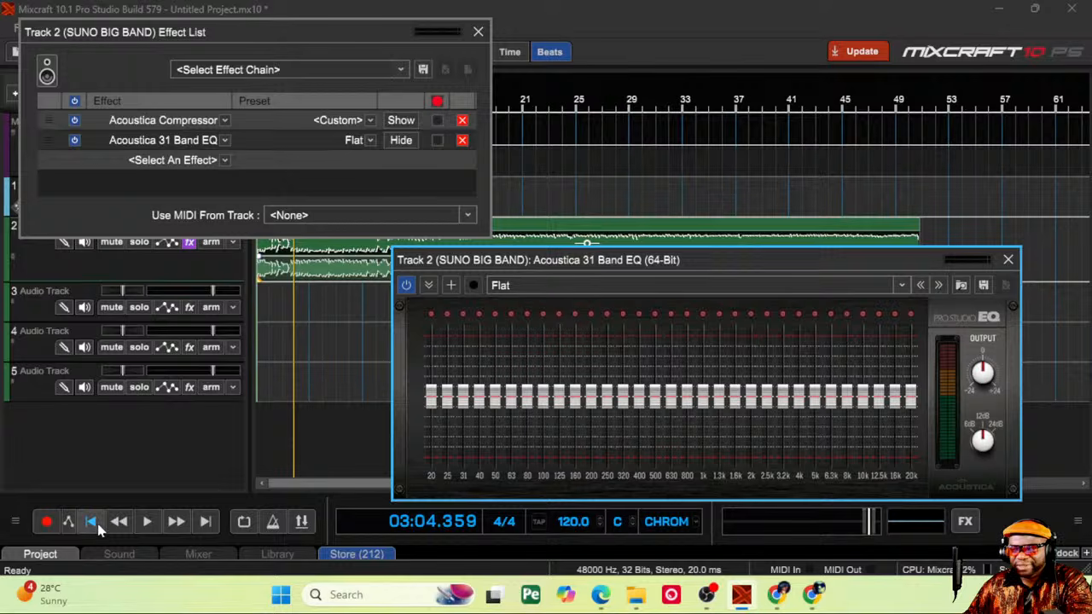
click(147, 521)
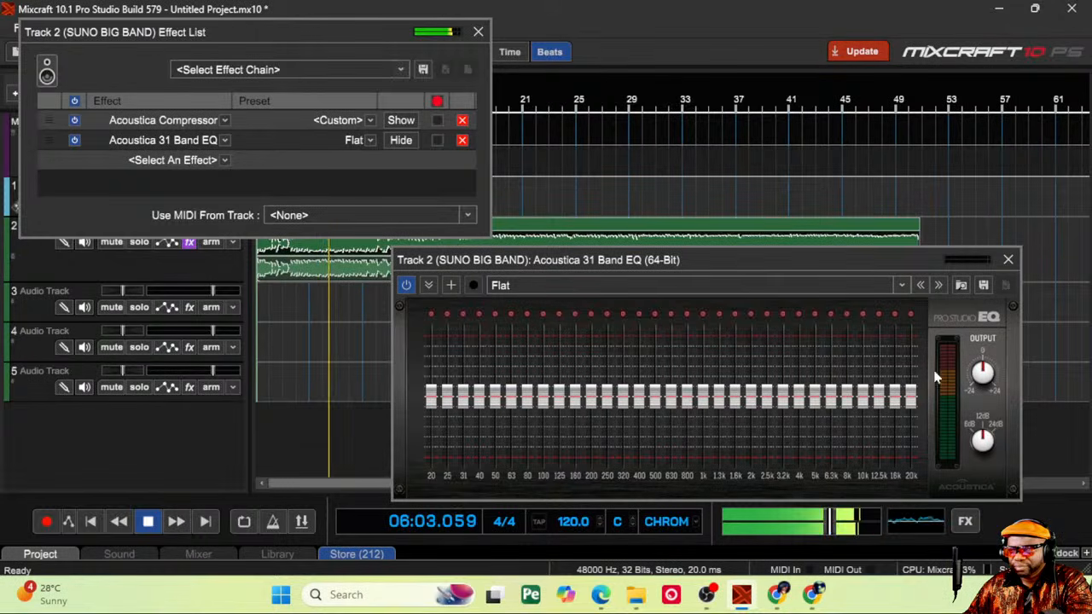
drag(910, 397, 894, 375)
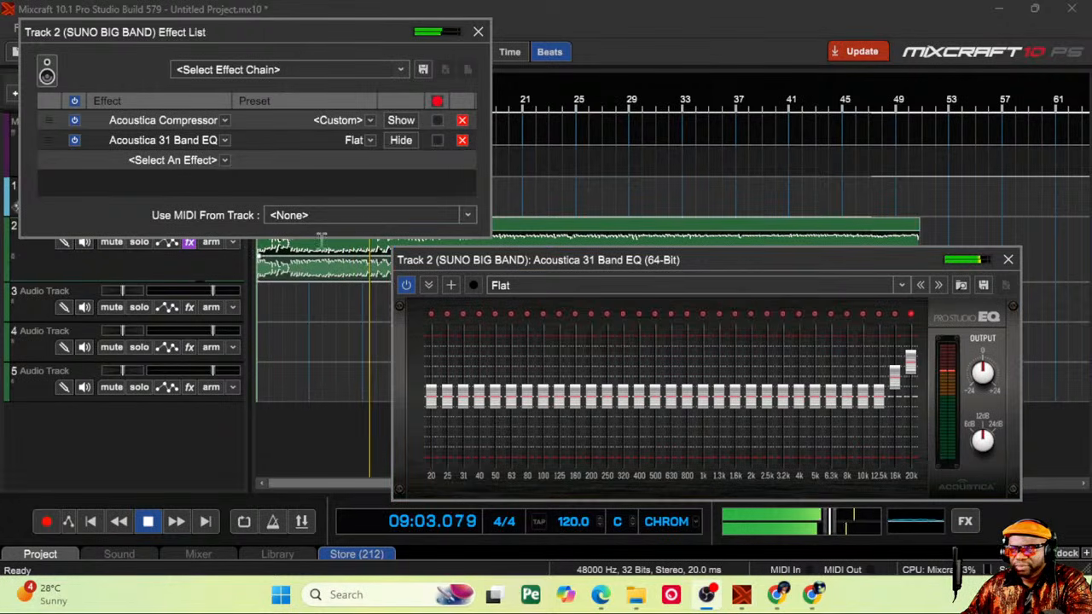
mouse_move(878, 397)
mouse_down()
mouse_move(878, 377)
mouse_move(864, 388)
mouse_up()
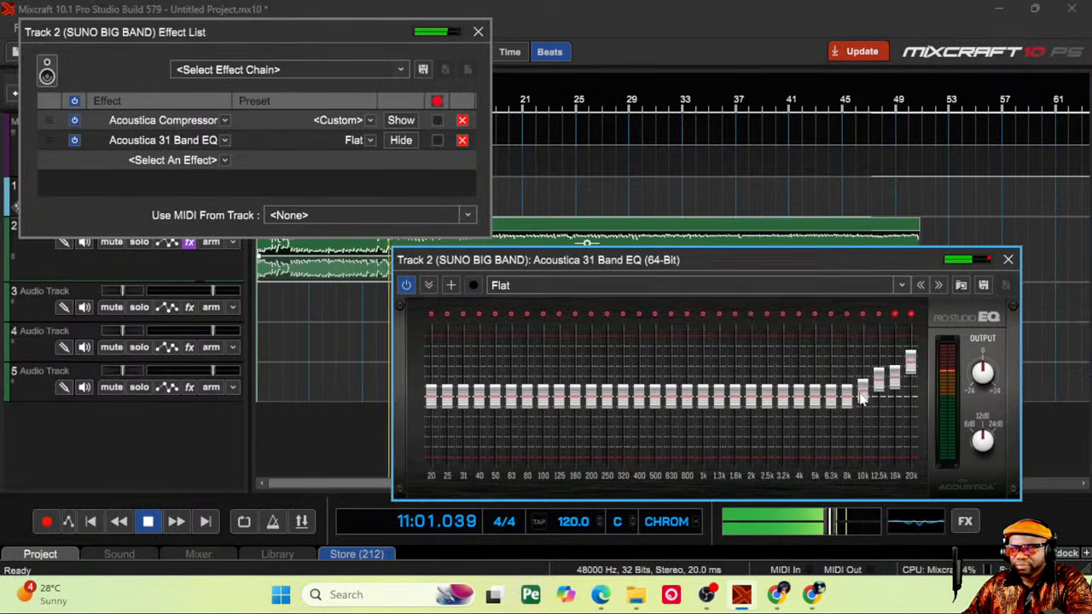
click(1009, 260)
click(477, 31)
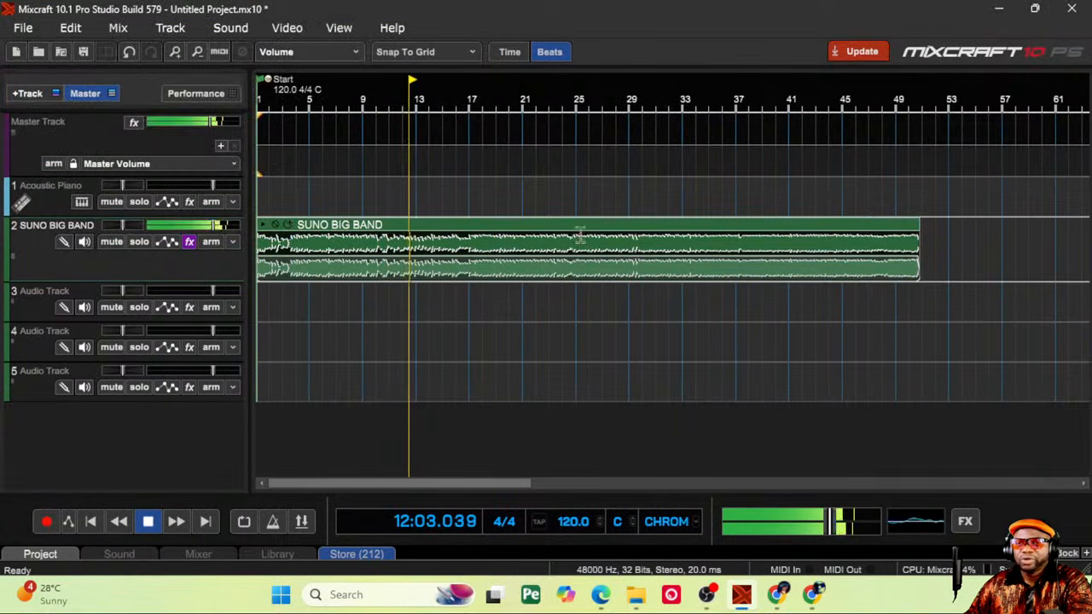
key(space)
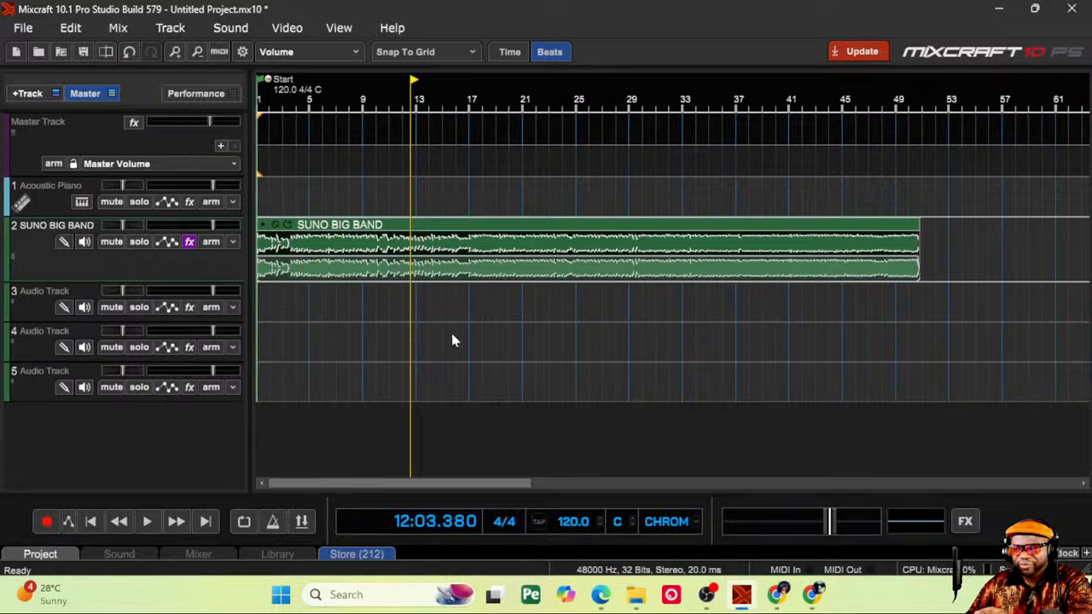
Step: Play the processed track briefly from bar 24 and stop it
click(564, 107)
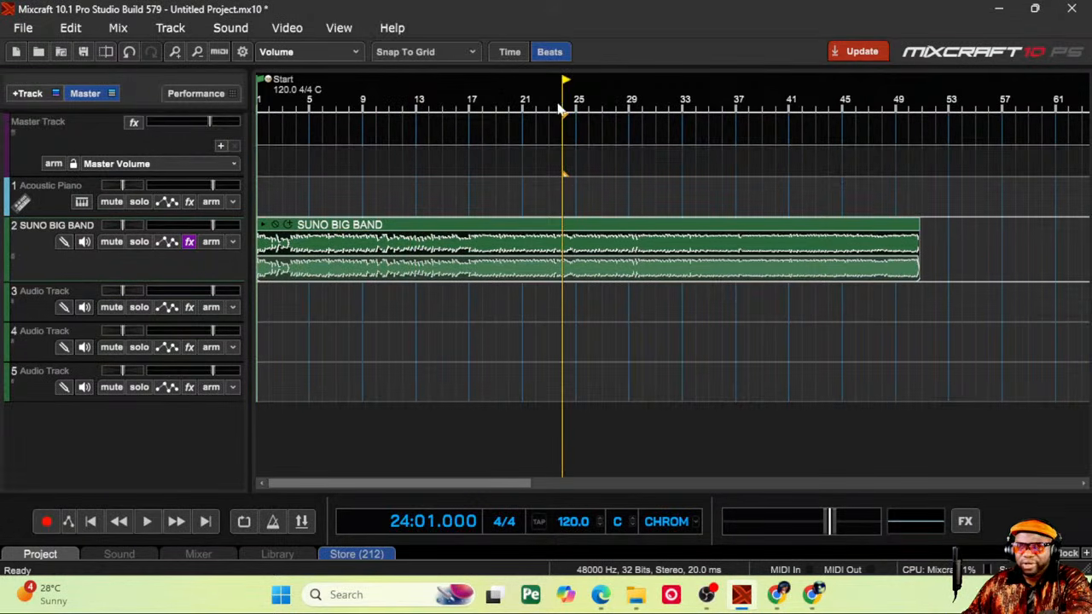
key(space)
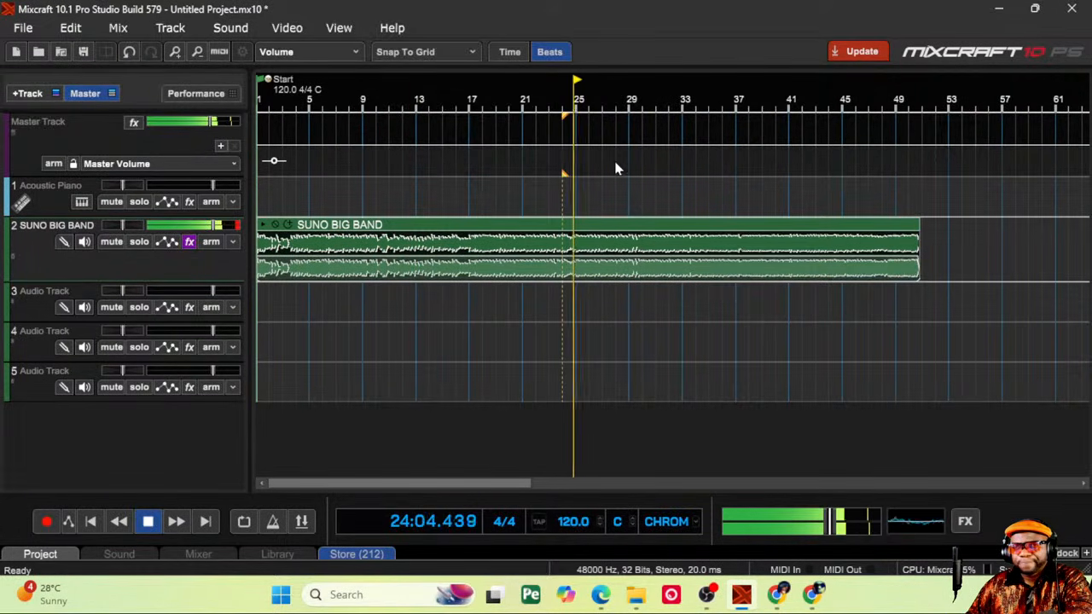
key(space)
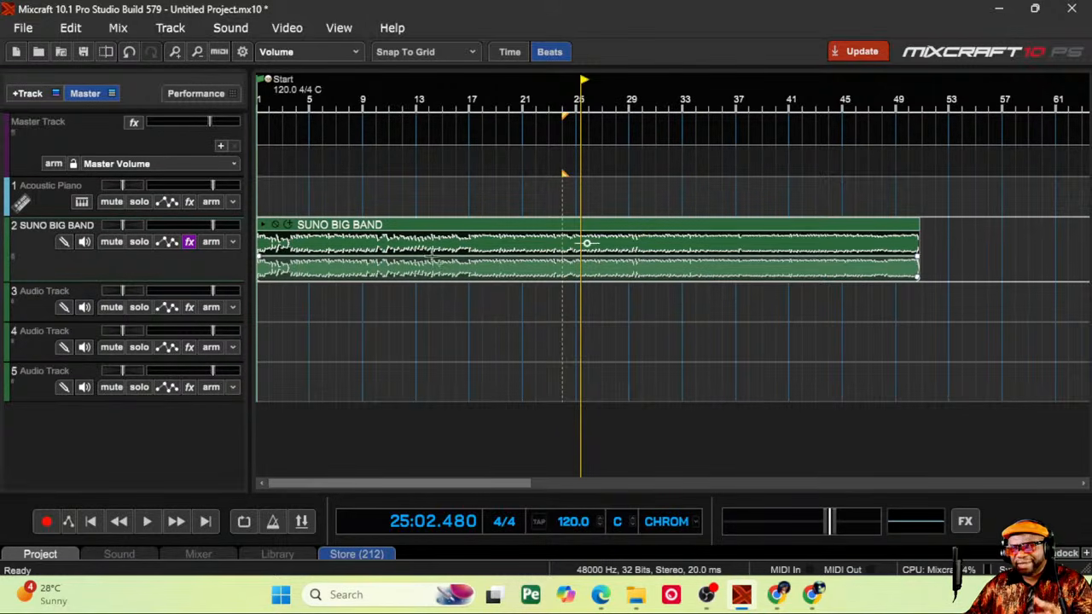
Step: Add iZotope Mastering Essentials to the Master Track and arrange its window and the effect list side by side
click(965, 521)
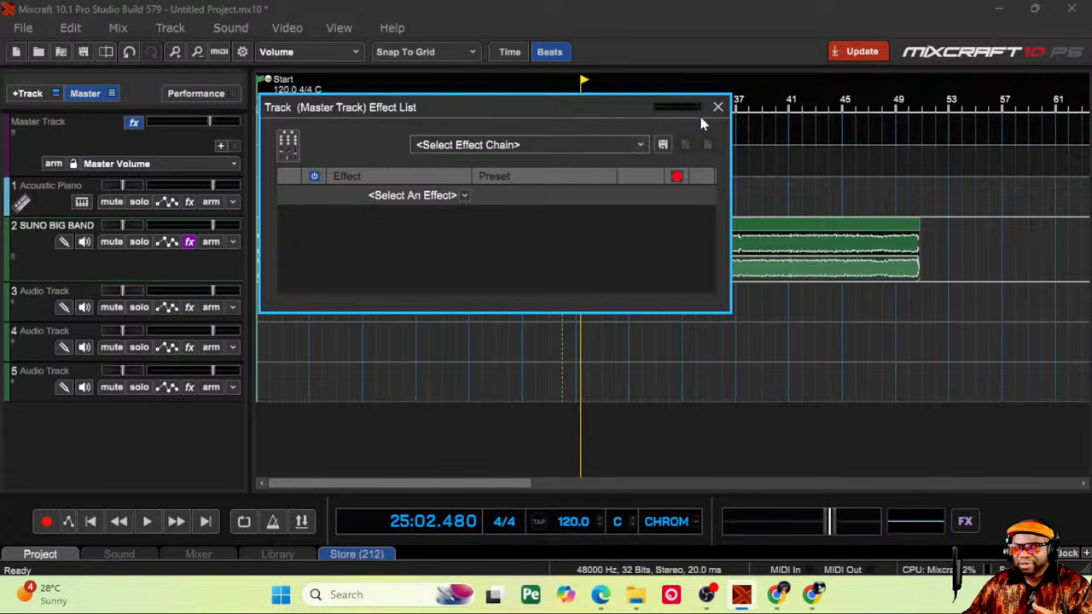
drag(569, 104, 738, 134)
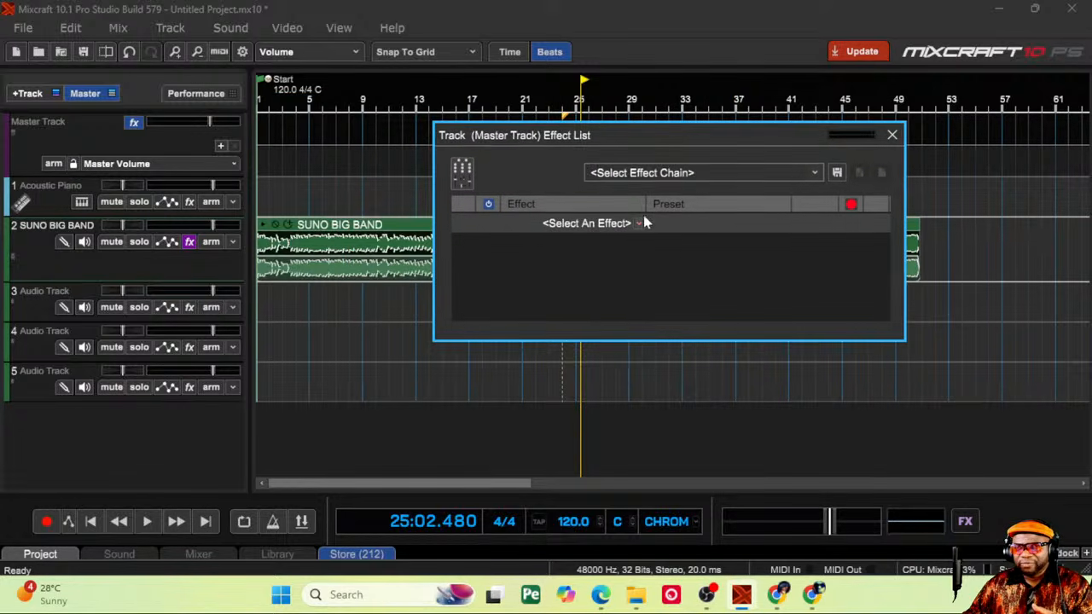
click(638, 223)
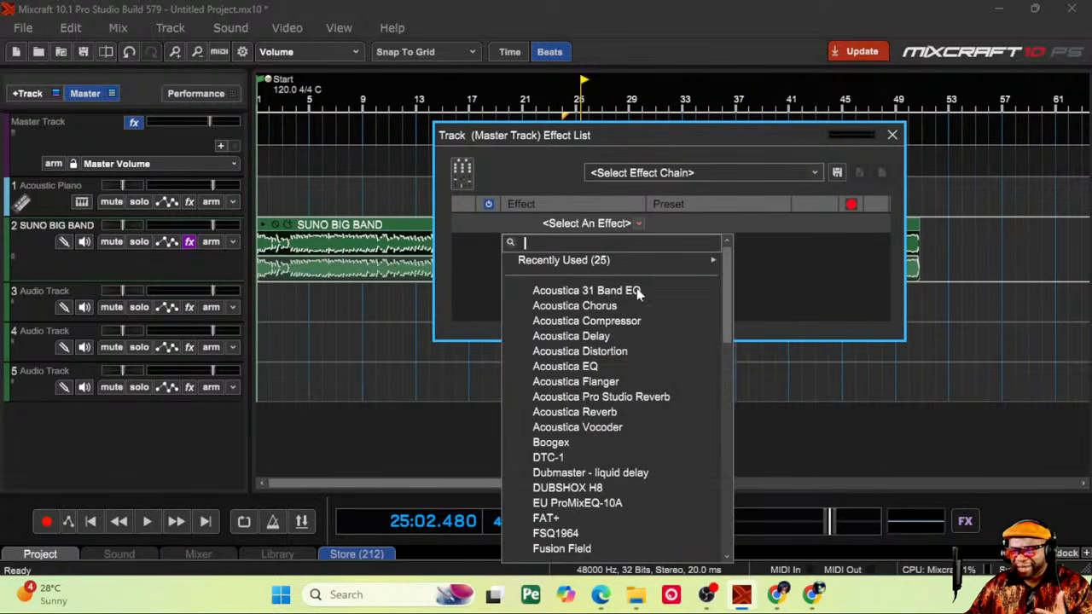
scroll(626, 427, down, 5)
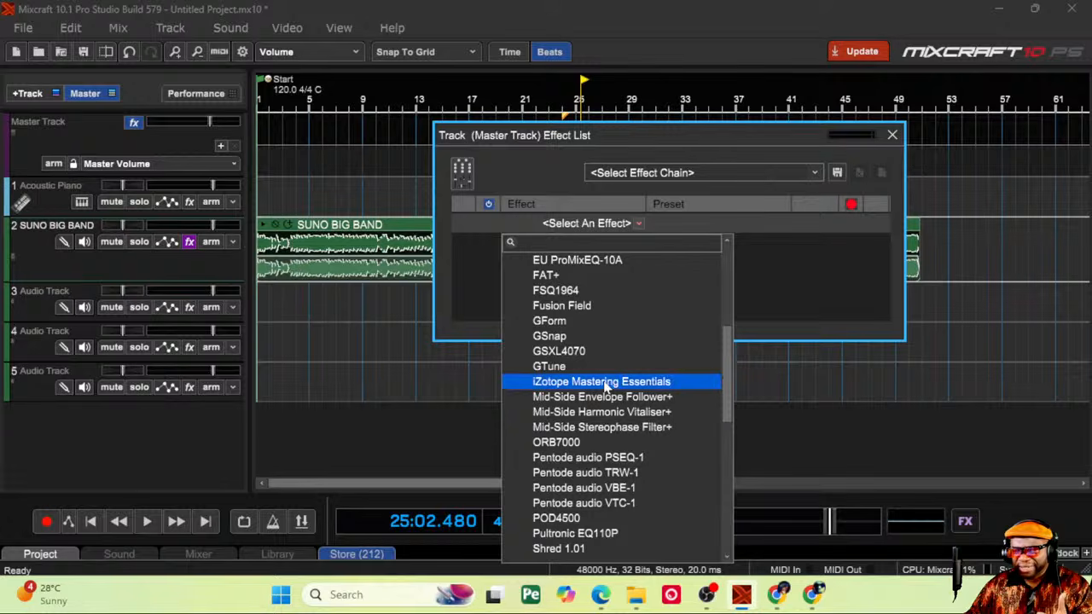
click(603, 382)
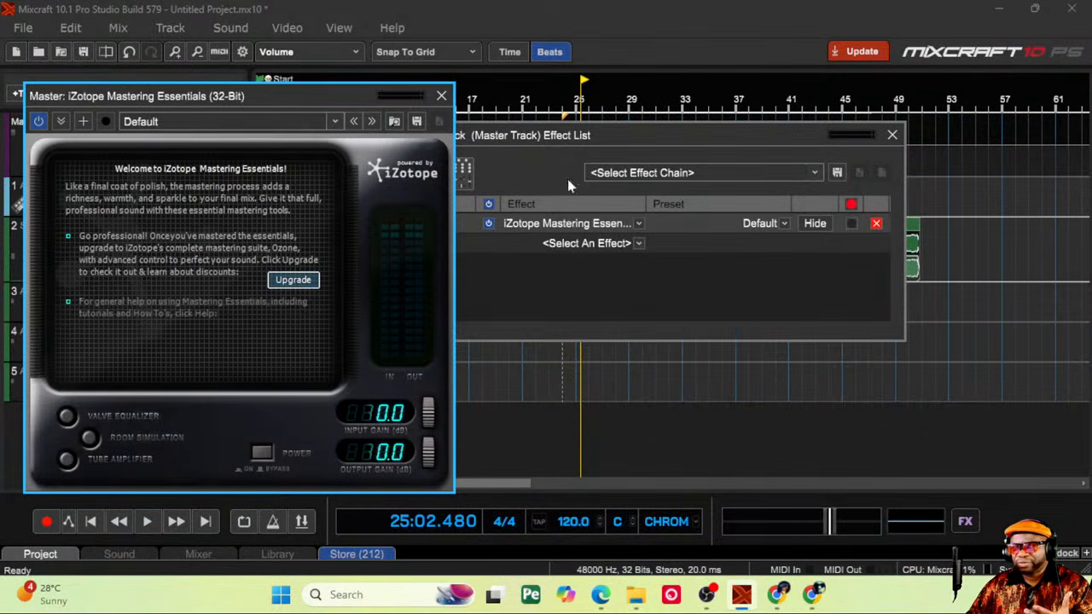
drag(600, 133, 789, 36)
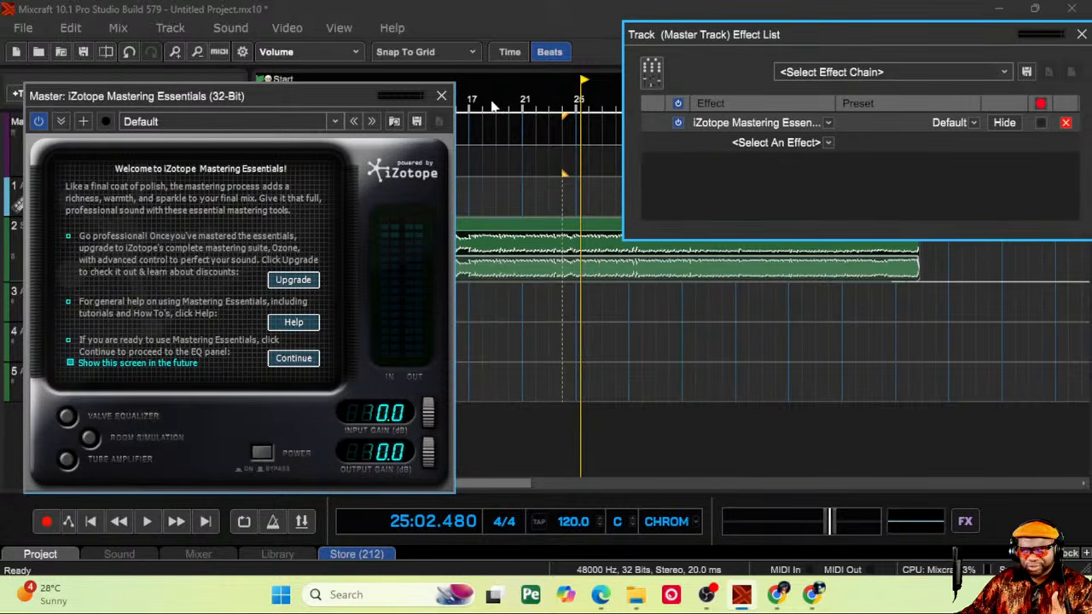
drag(314, 97, 453, 40)
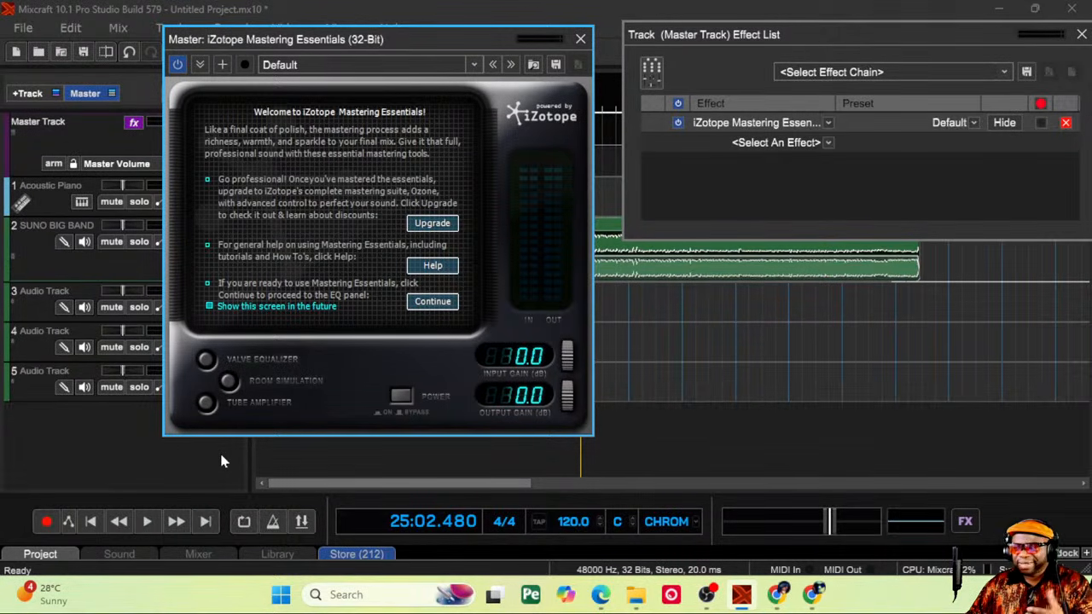
drag(406, 38, 307, 41)
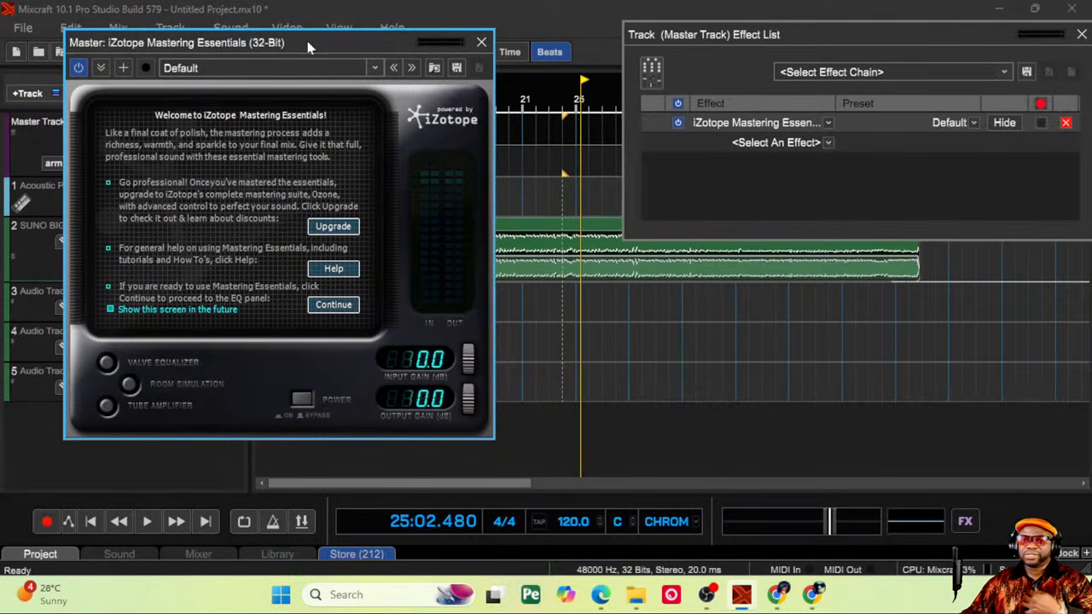
Step: Play from bar 21 with the master effects bypassed, and re-enable them during playback to compare the sound
click(526, 101)
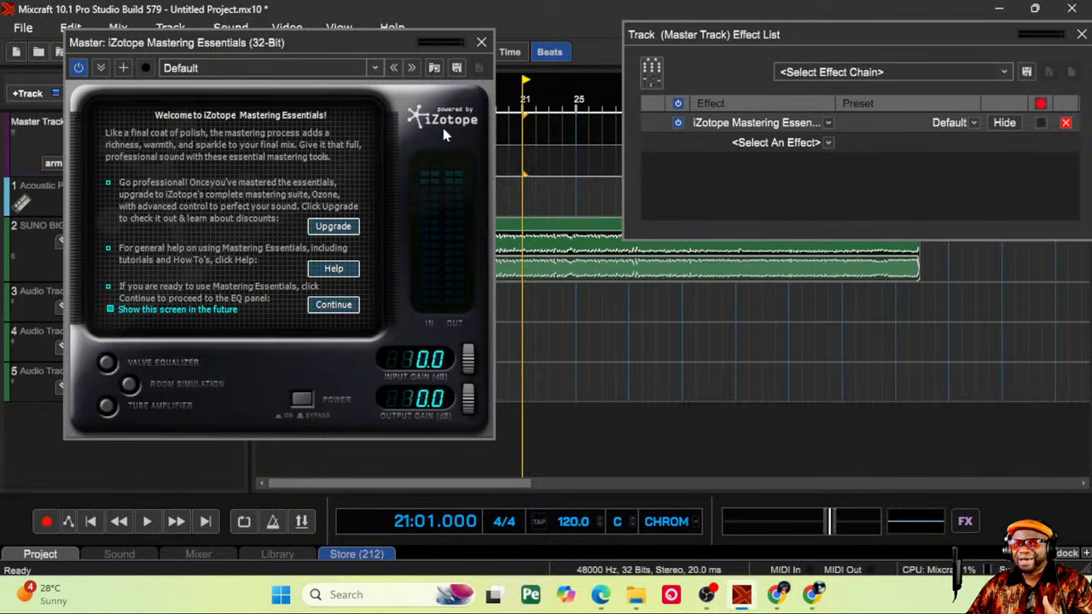
drag(334, 55, 328, 55)
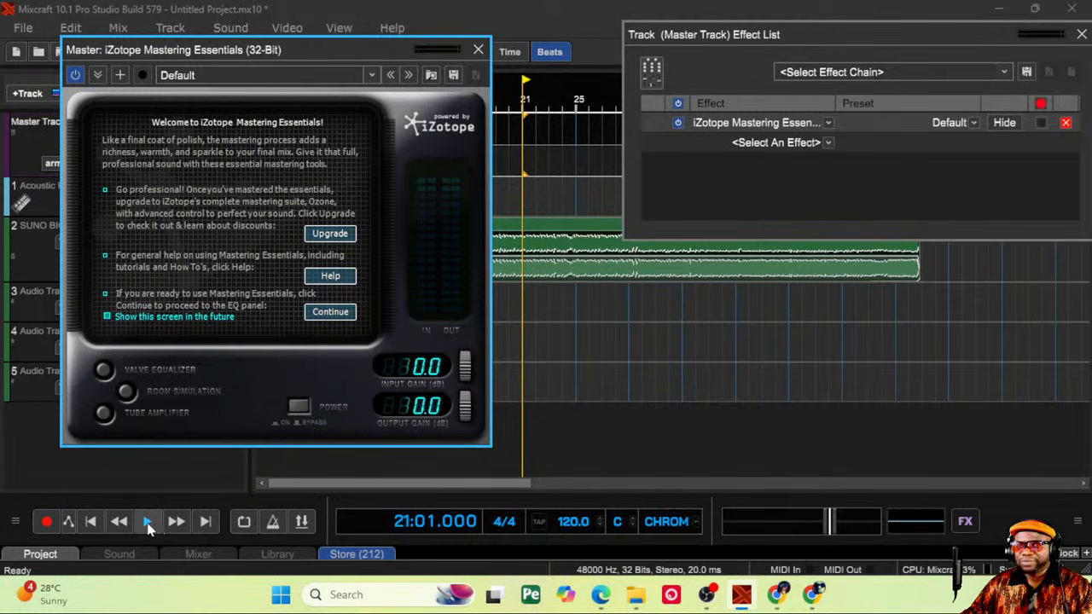
click(682, 111)
click(678, 104)
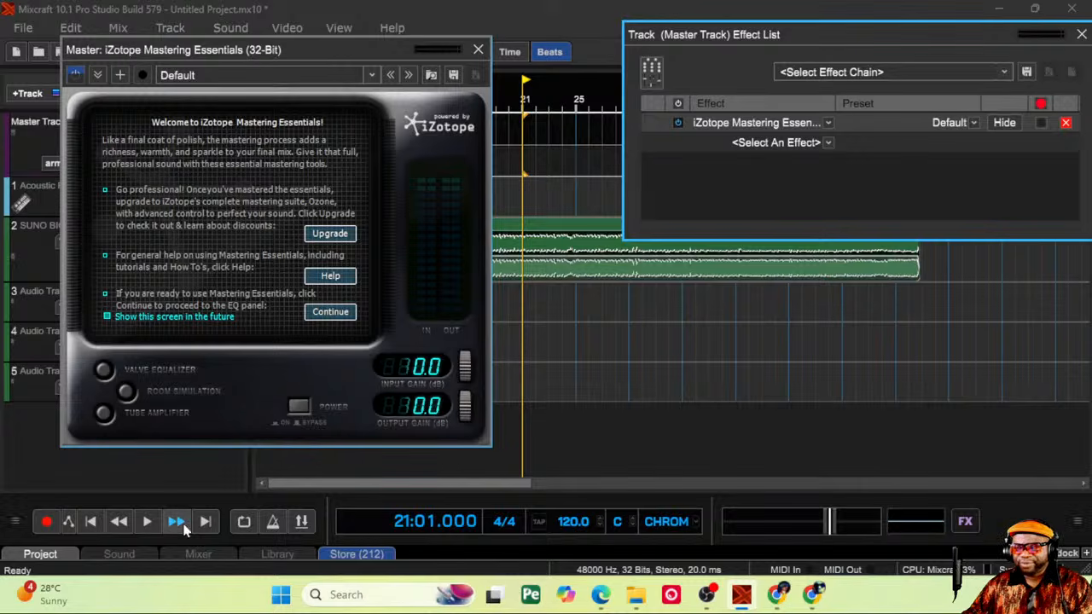
click(147, 521)
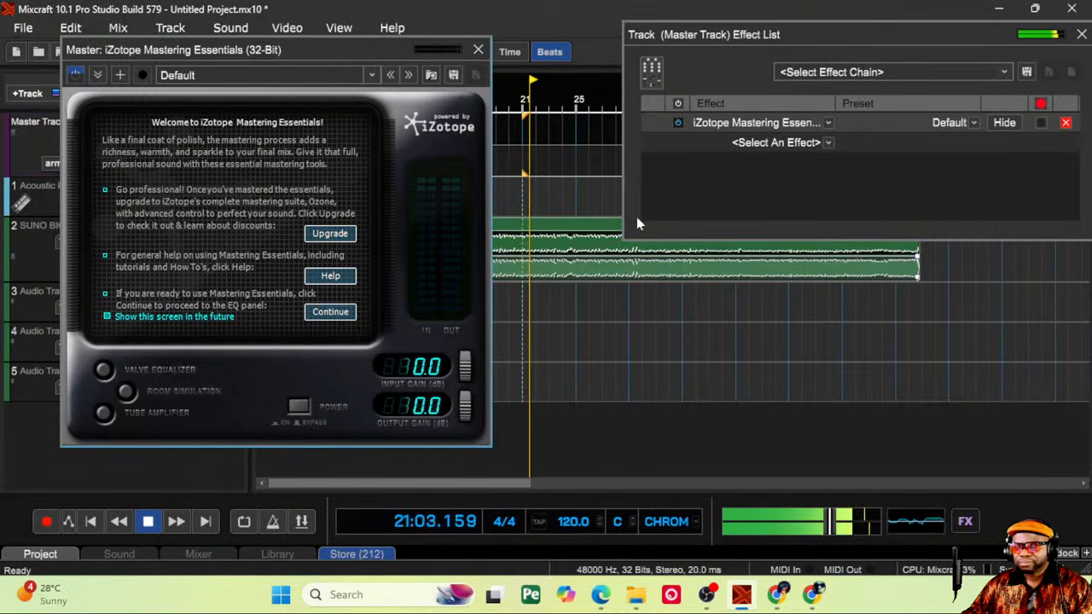
click(678, 103)
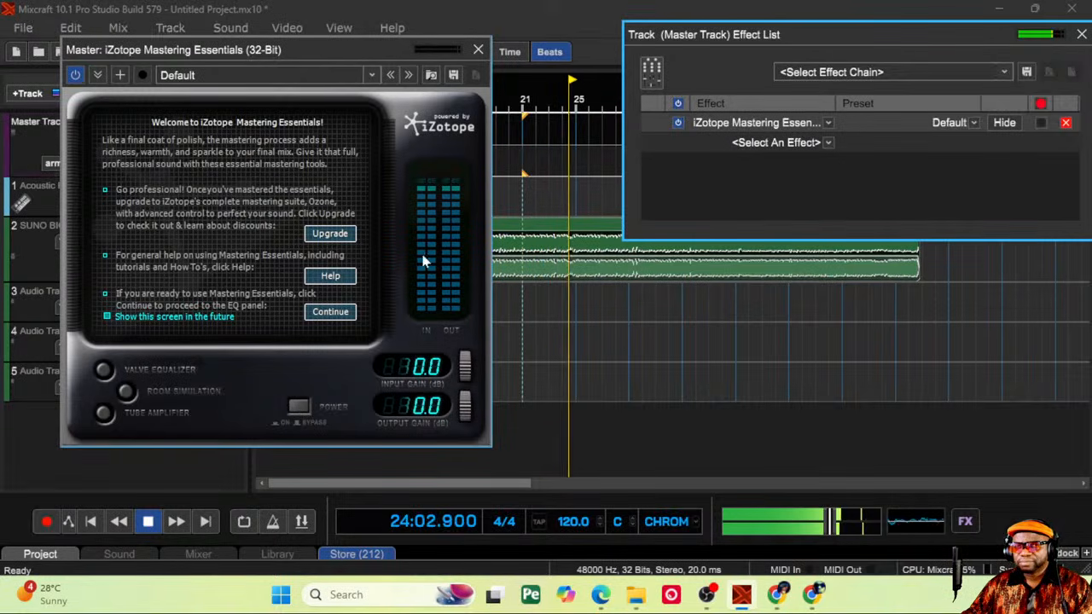
Step: Shape the Valve Equalizer in Mastering Essentials with a low-end cut near 21 Hz and a 3.1 dB dip at 3291 Hz
drag(367, 42, 531, 7)
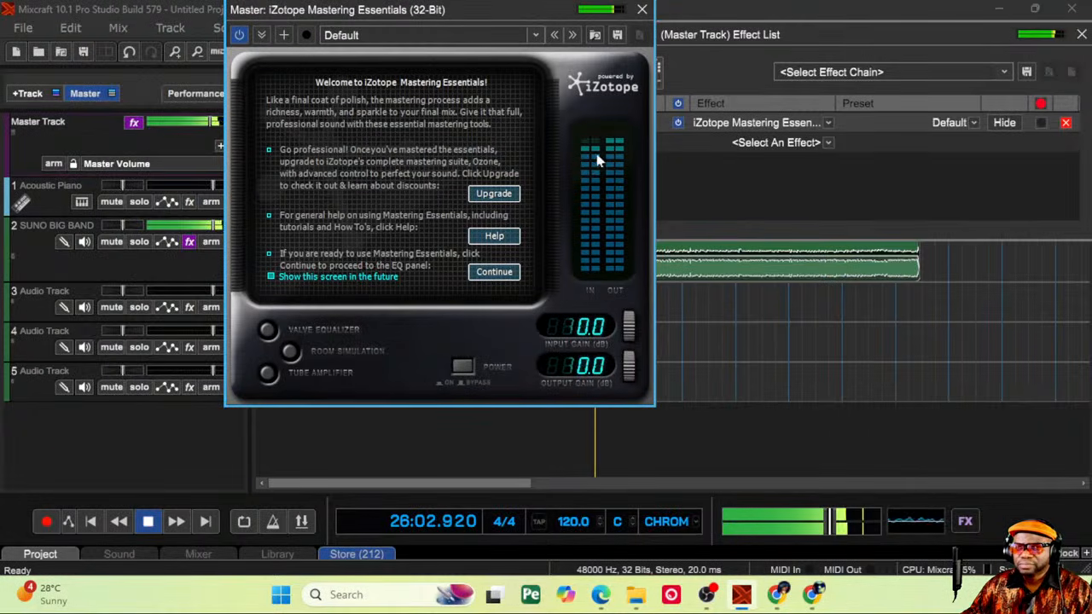
click(271, 332)
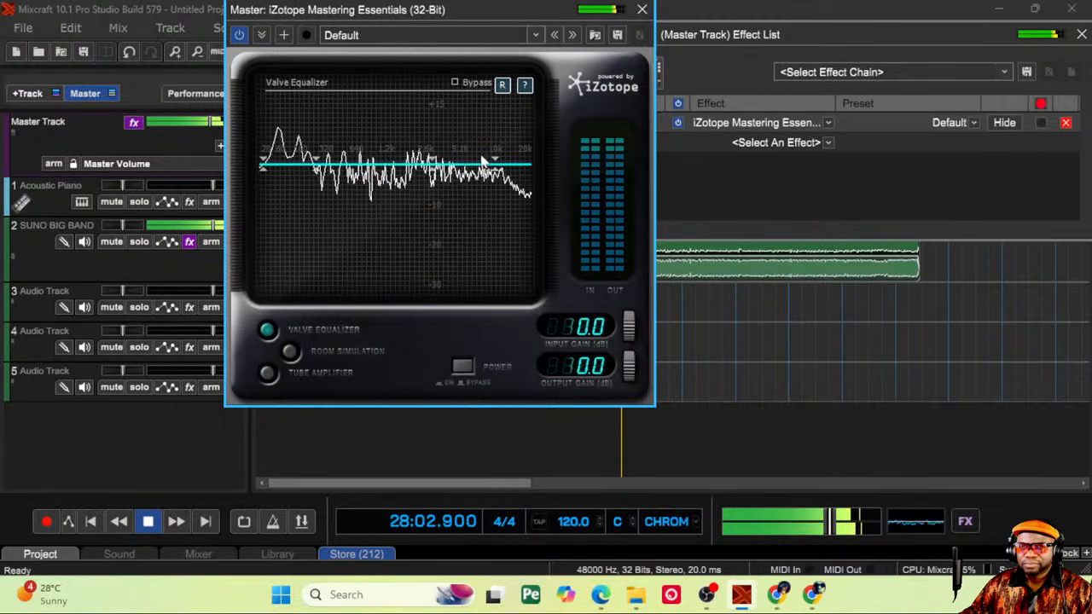
drag(262, 166, 256, 210)
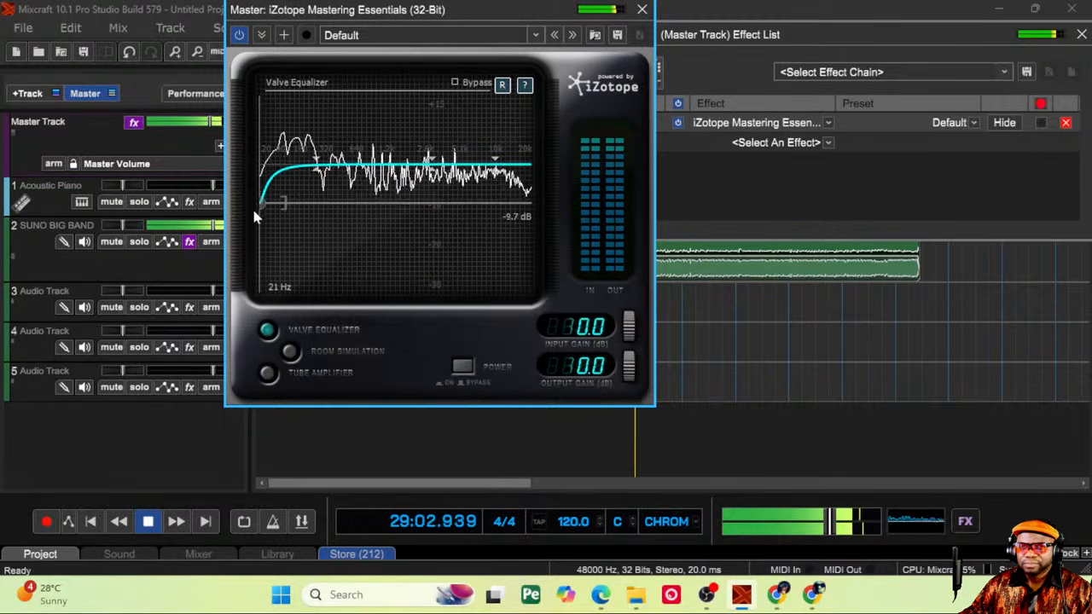
drag(497, 166, 437, 179)
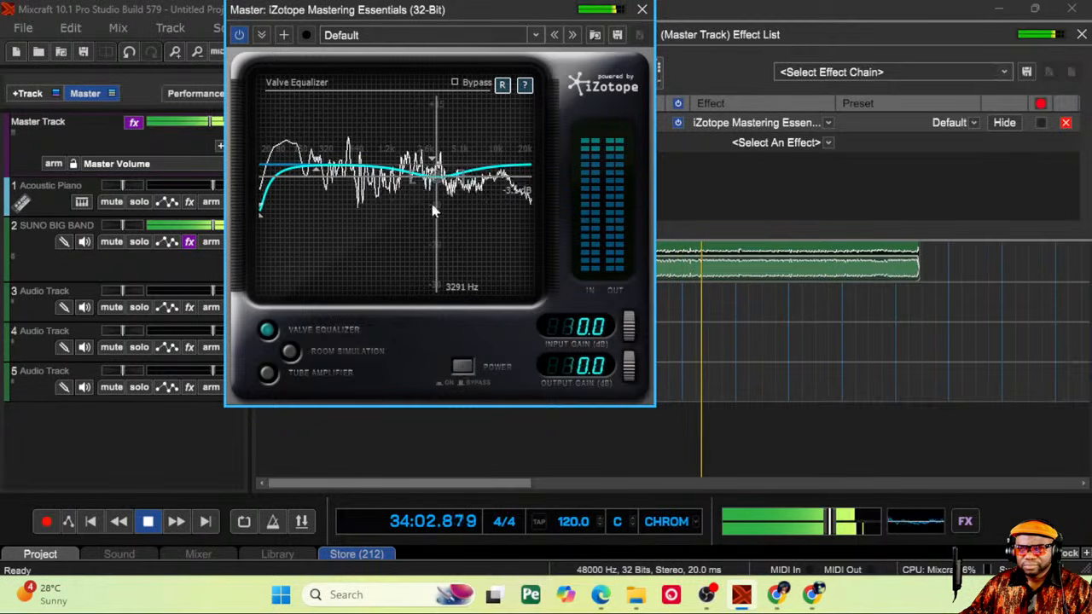
Step: Set the Speaker Widening of the Room Simulation to 0.20 while the track plays
click(290, 350)
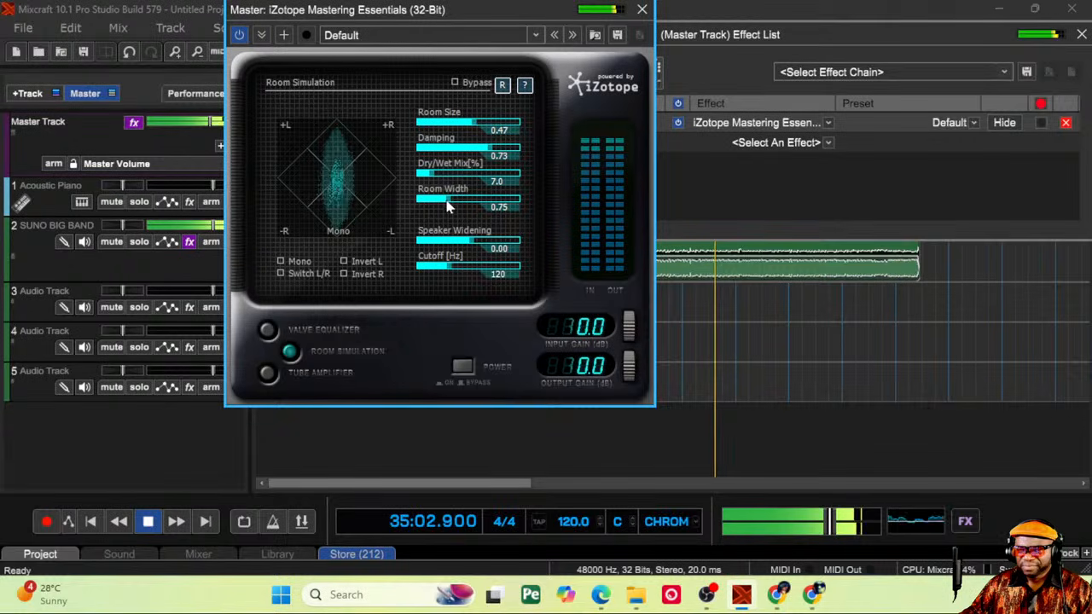
click(147, 521)
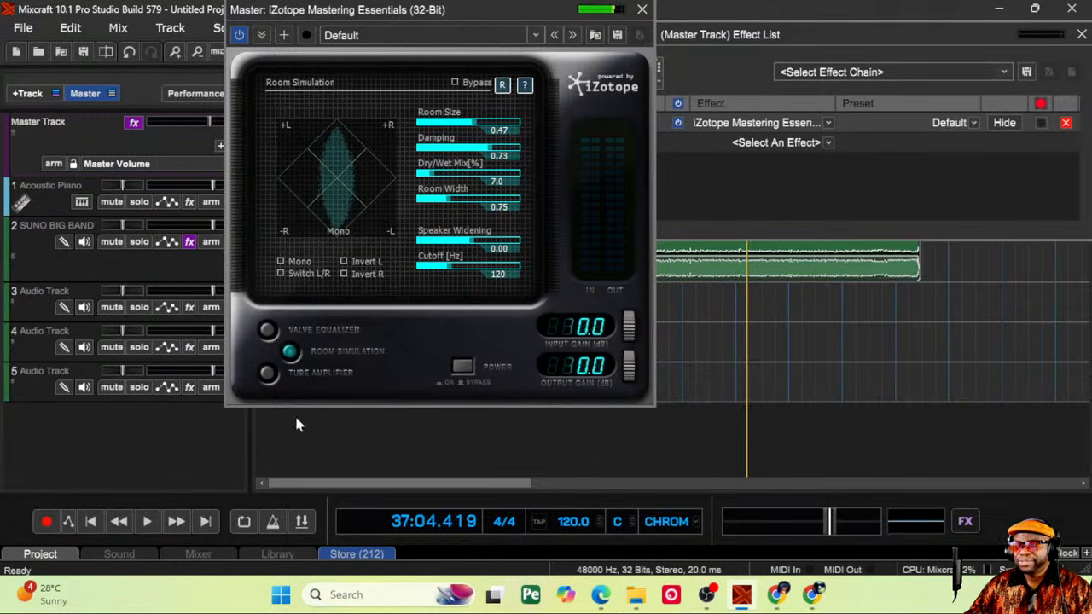
click(148, 522)
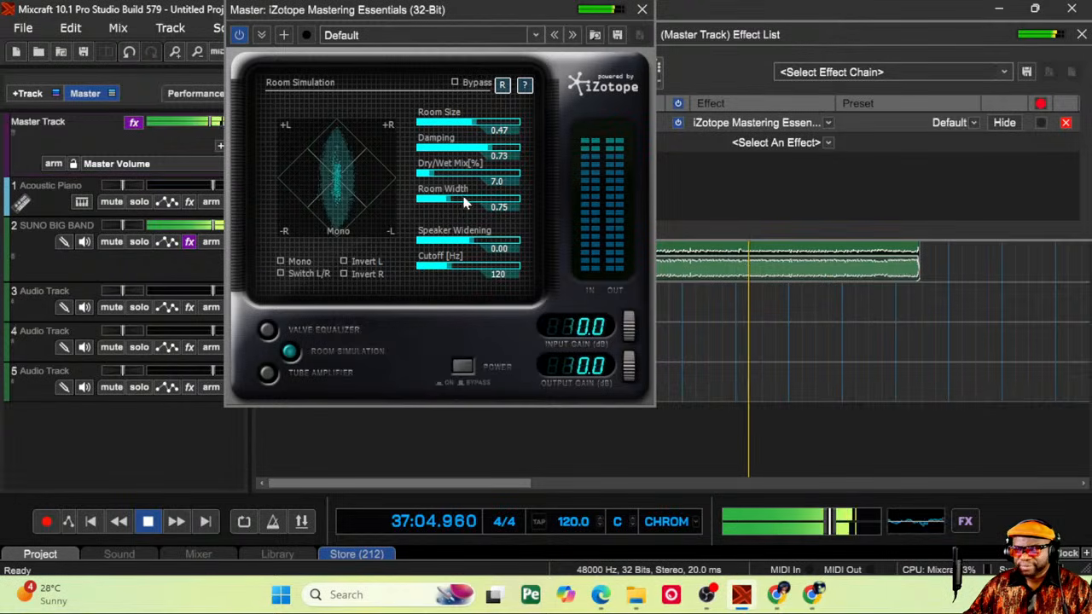
click(484, 247)
mouse_move(484, 247)
mouse_down()
mouse_move(417, 247)
mouse_move(482, 250)
mouse_up()
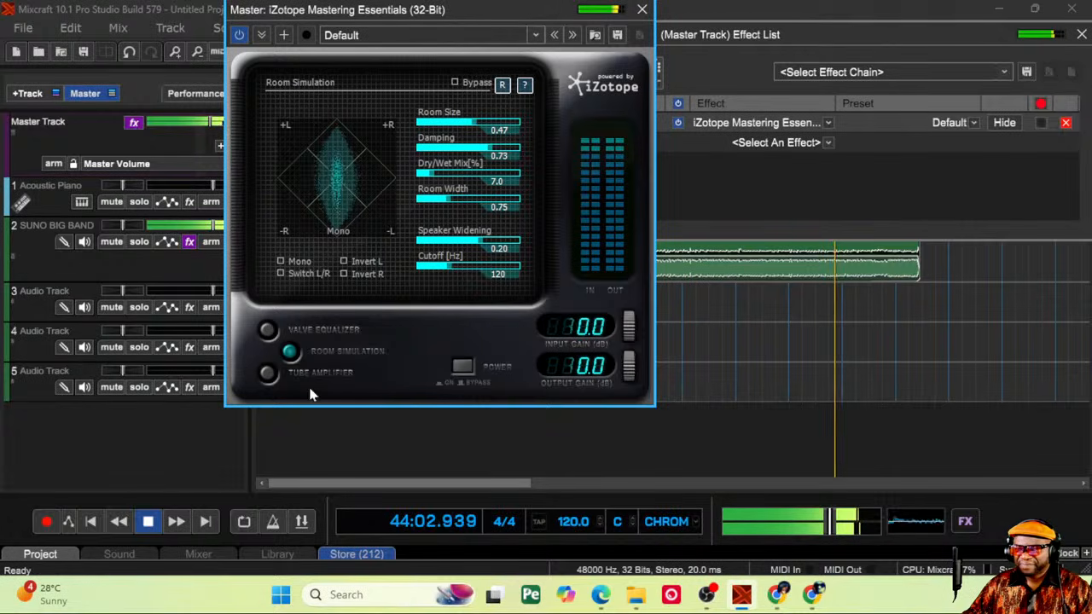
Step: Open the Tube Amplifier's Bass Compression settings, stop playback, review the Valve Equalizer curve and return to the Tube Amplifier
click(267, 376)
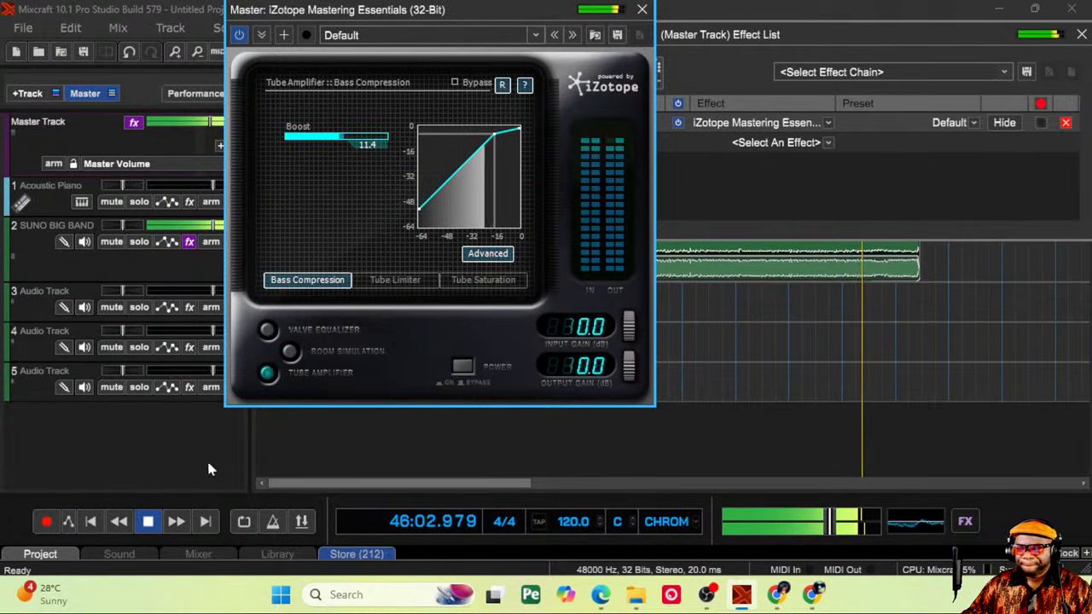
click(147, 524)
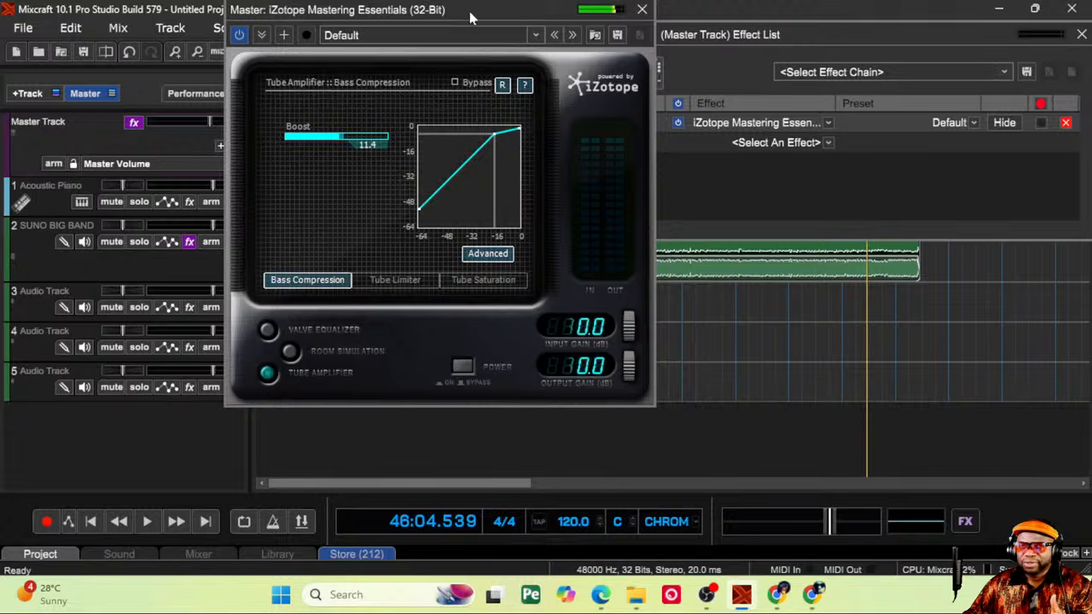
drag(469, 11, 656, 40)
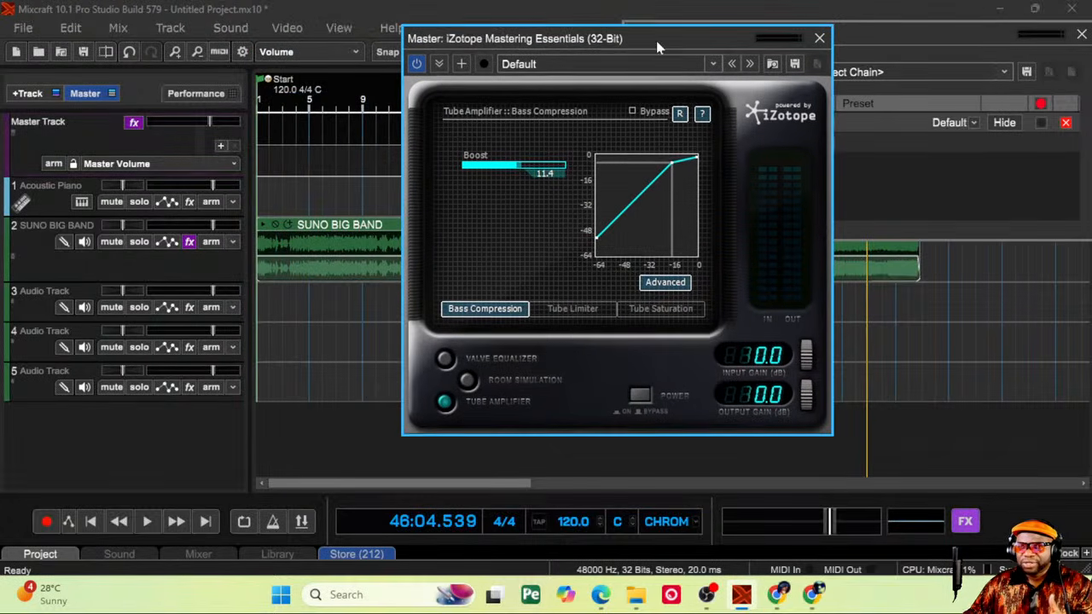
click(445, 359)
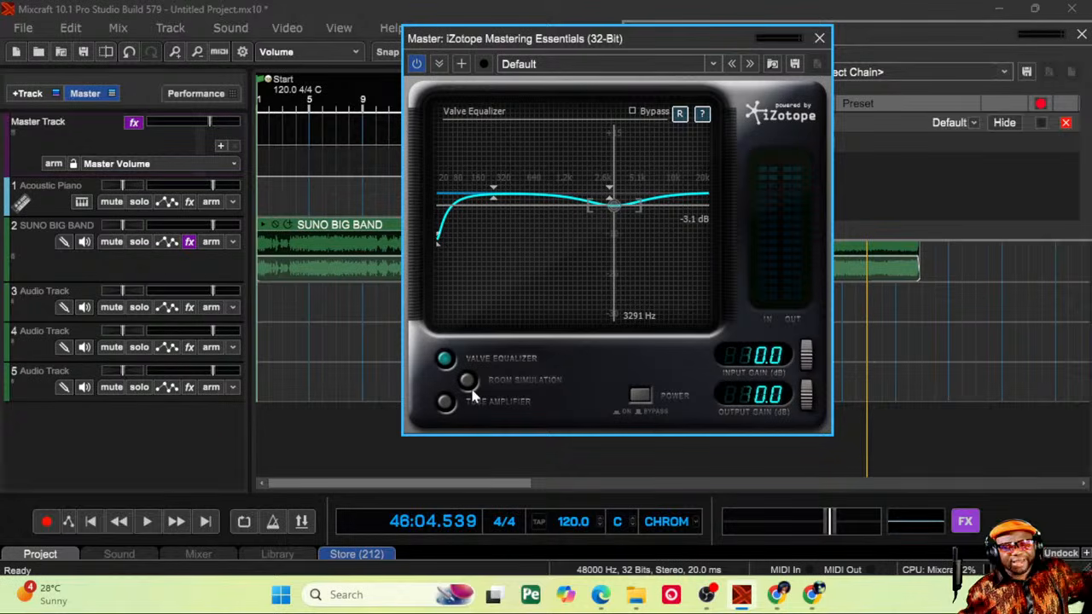
click(445, 402)
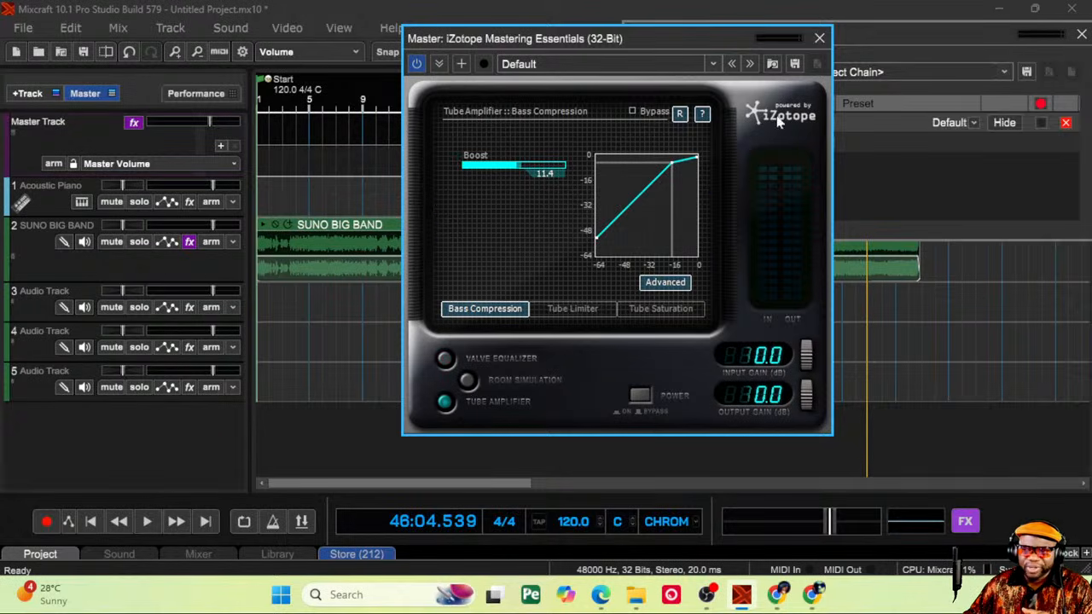
Step: Close the iZotope Mastering Essentials window and the Master Track effect list
click(819, 40)
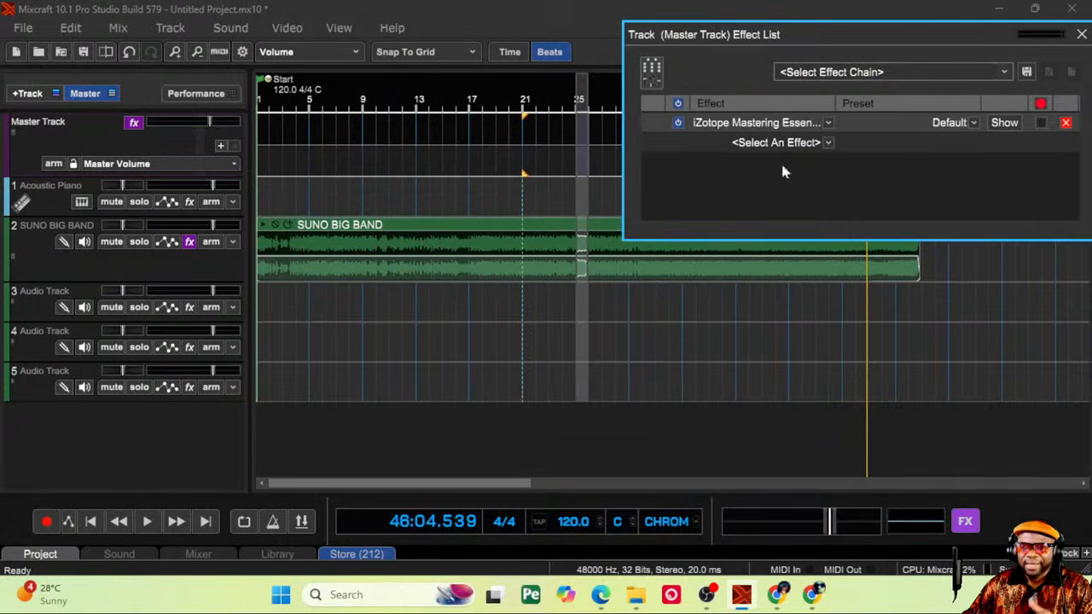
click(964, 521)
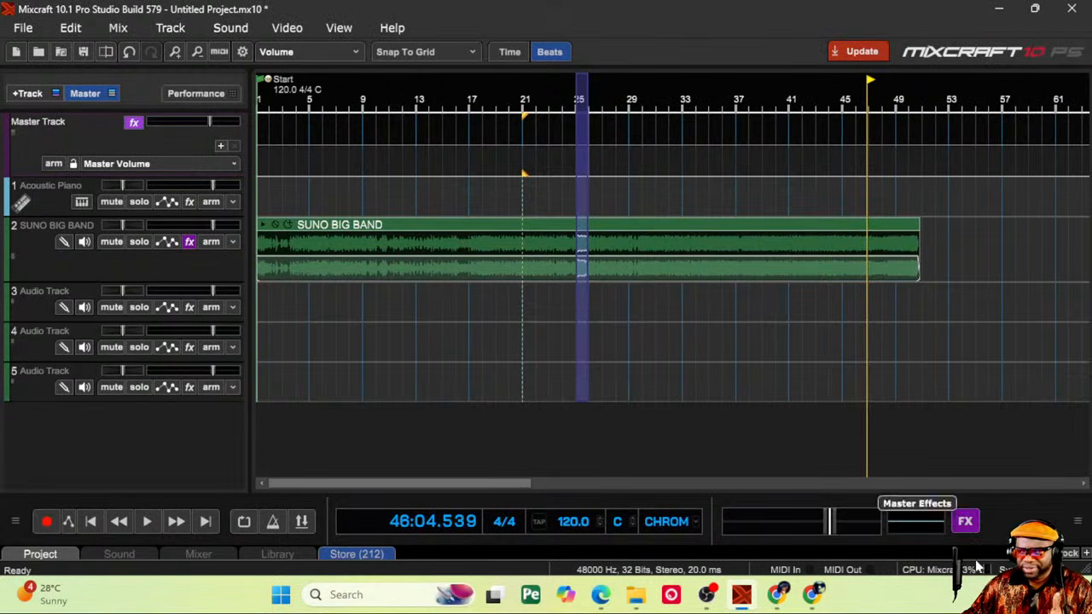
click(964, 523)
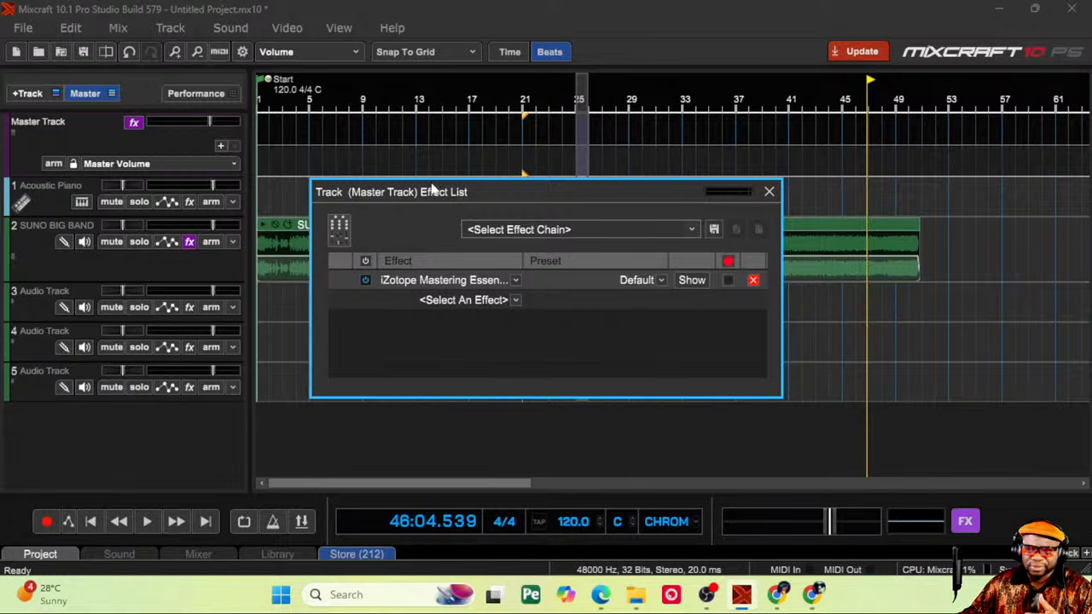
click(769, 191)
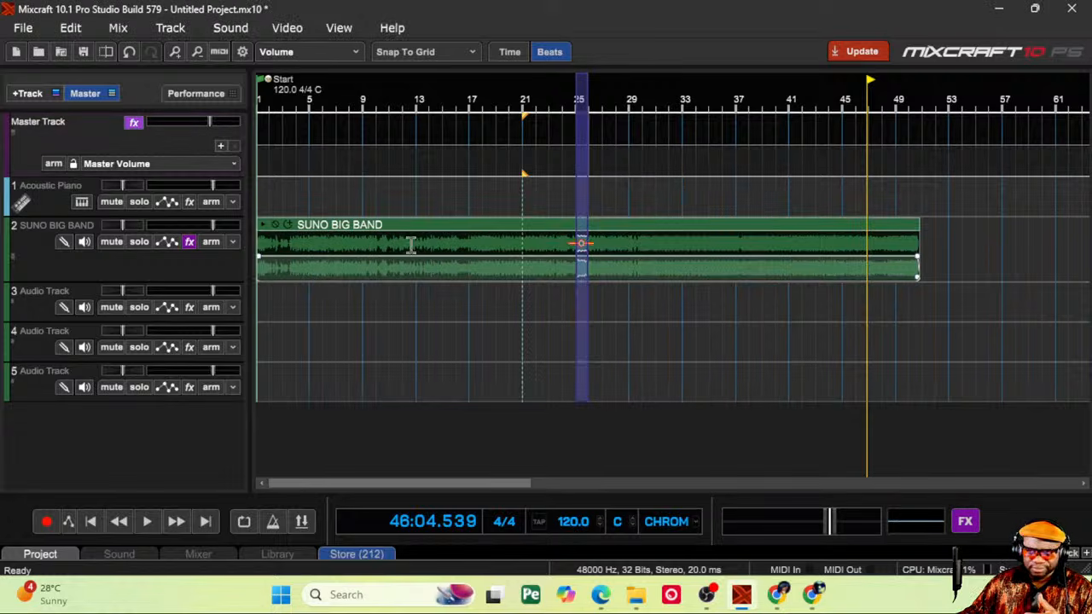
key(alt+Tab)
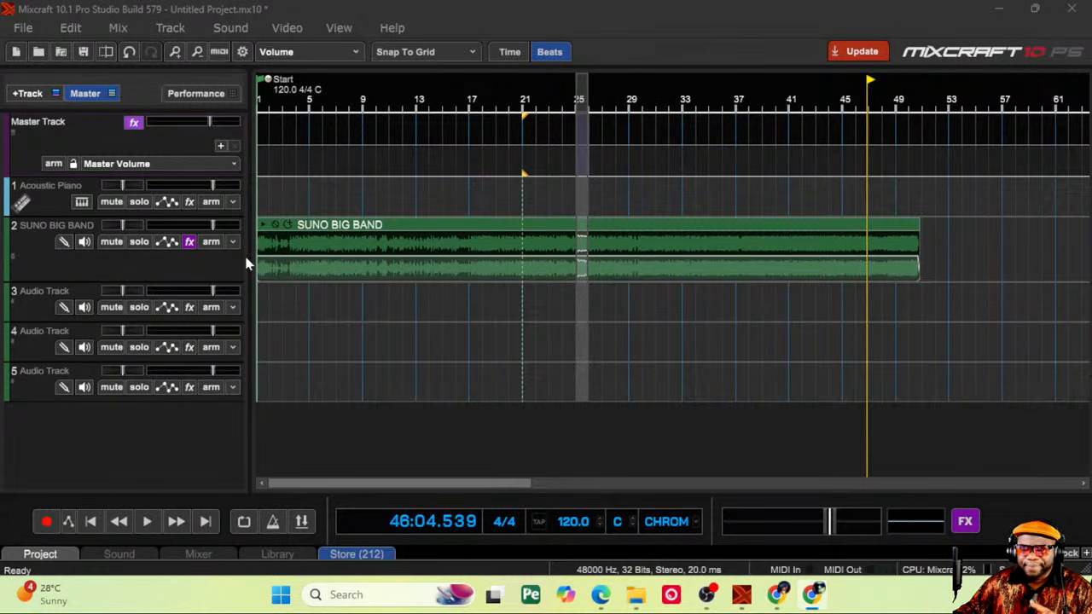
Step: Play from bar 22 and switch all SUNO BIG BAND track effects off and on to compare the sound
click(189, 243)
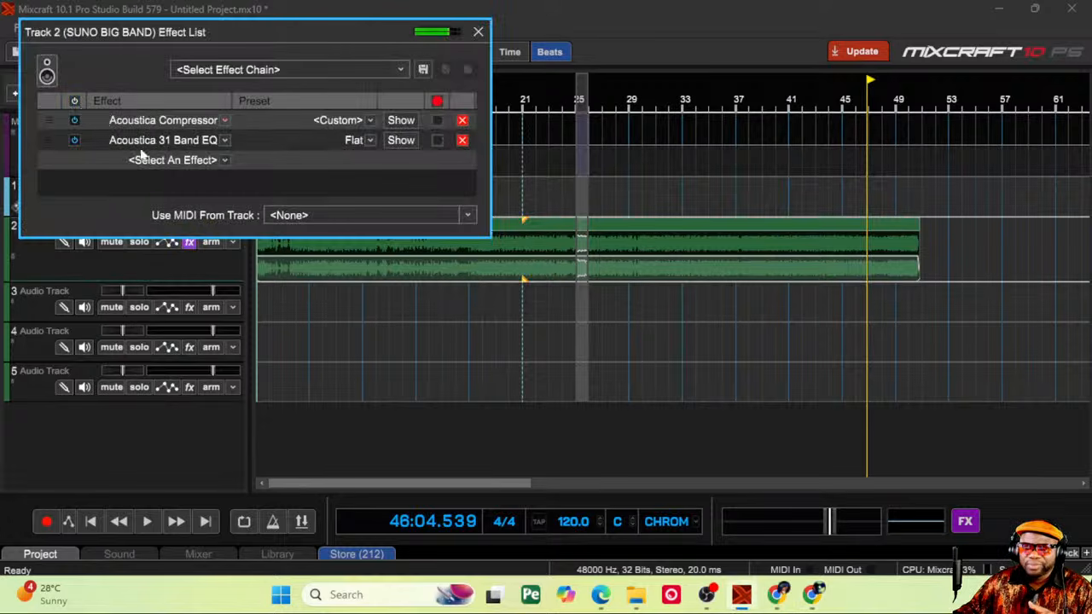
click(89, 523)
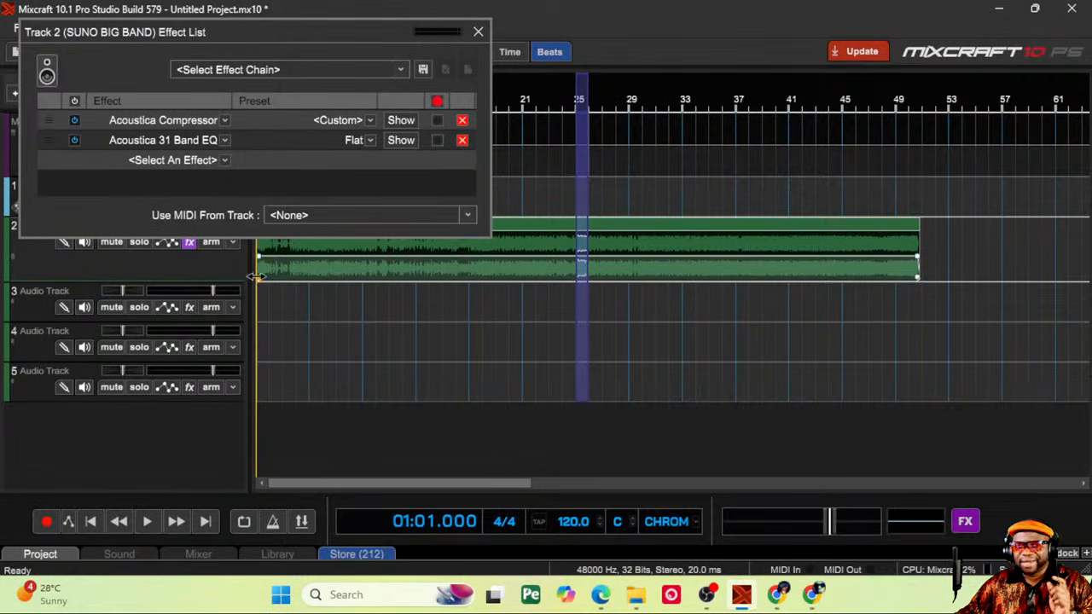
click(147, 521)
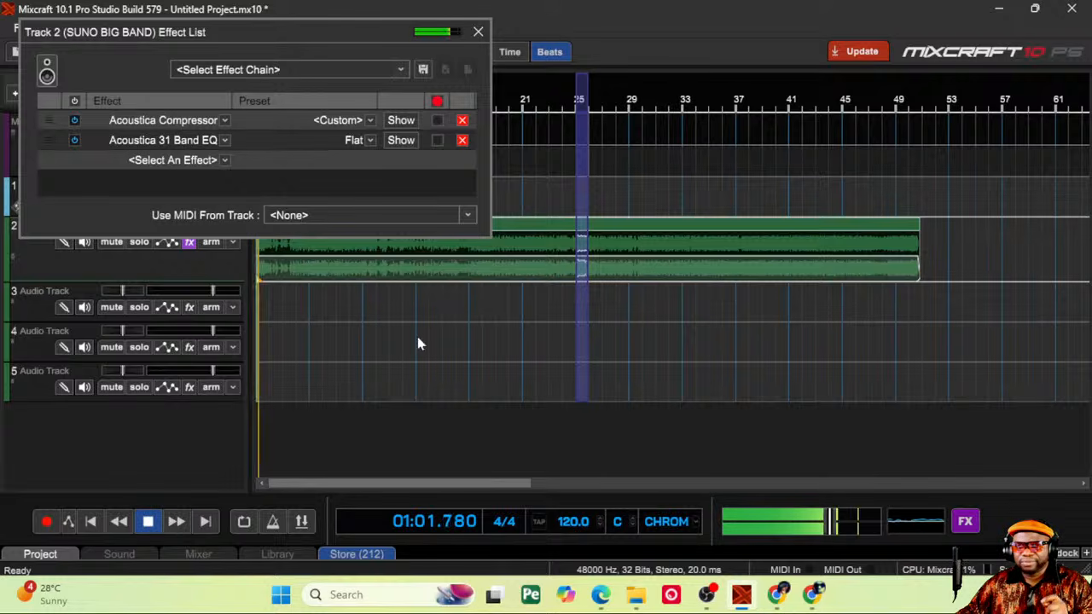
click(536, 95)
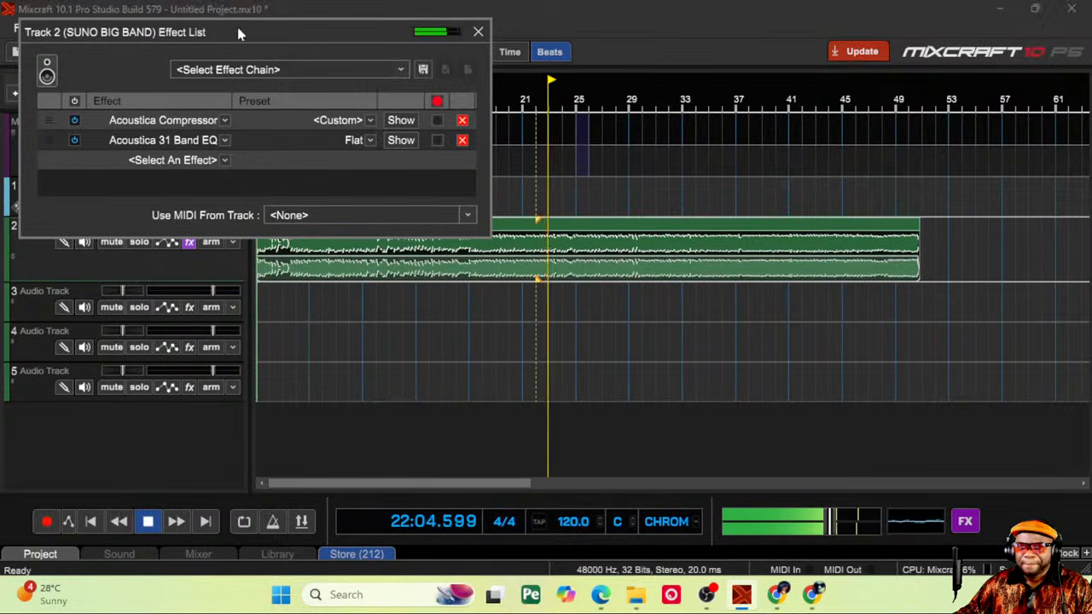
drag(213, 32, 763, 139)
click(626, 210)
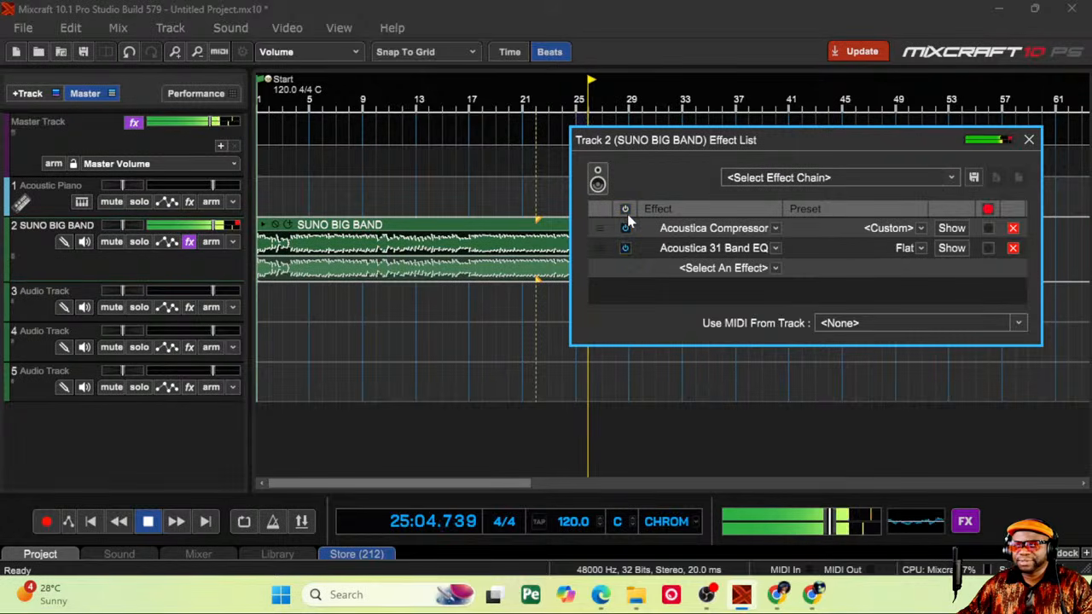
click(627, 212)
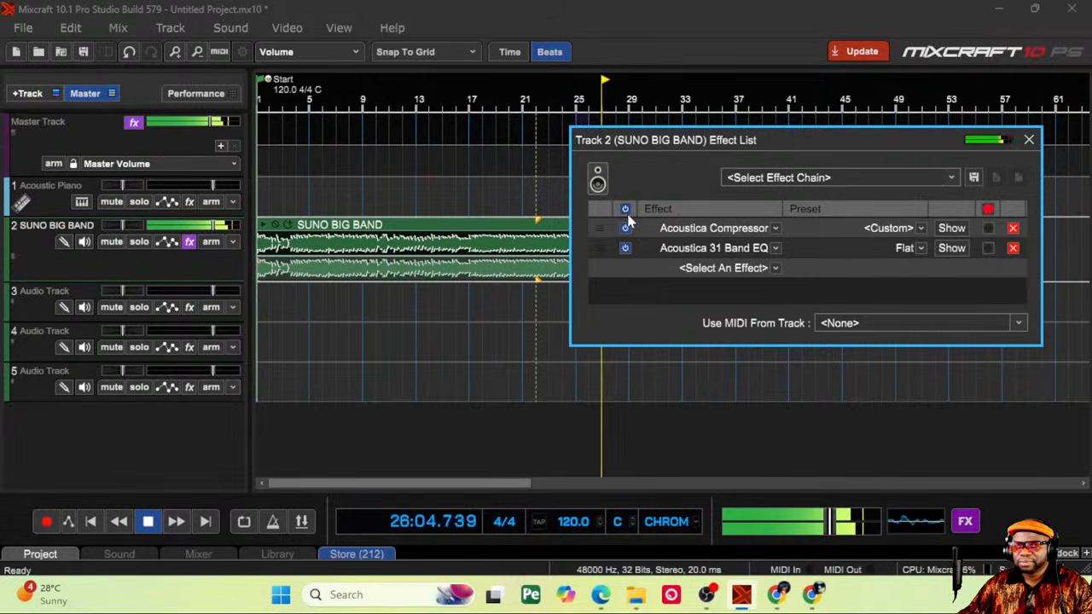
click(1028, 140)
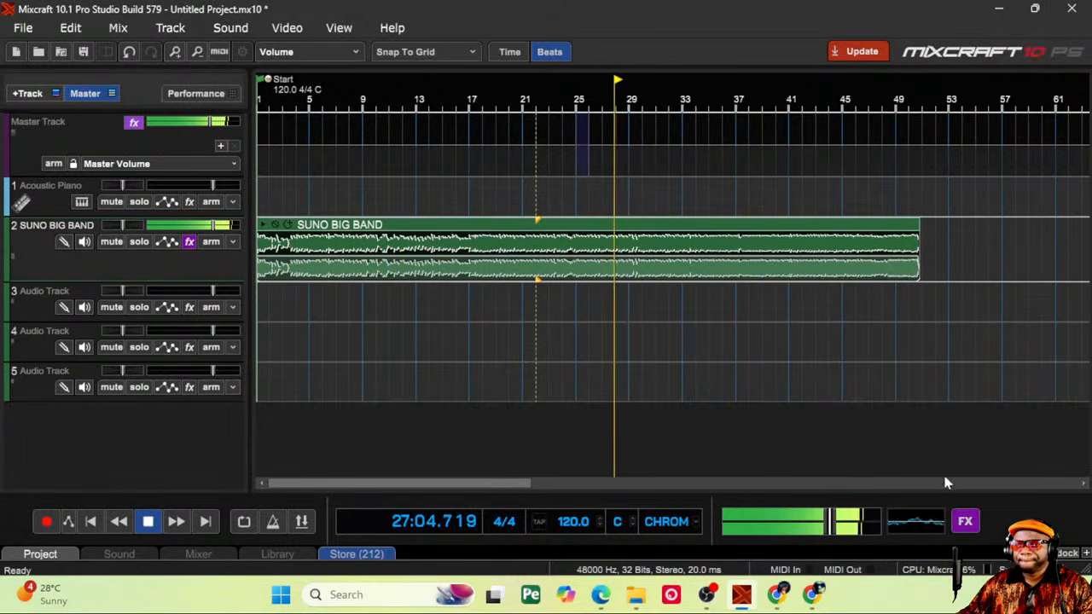
Step: Toggle the Master Track effects during playback to compare the sound with and without mastering
click(965, 521)
drag(627, 192, 864, 306)
click(601, 375)
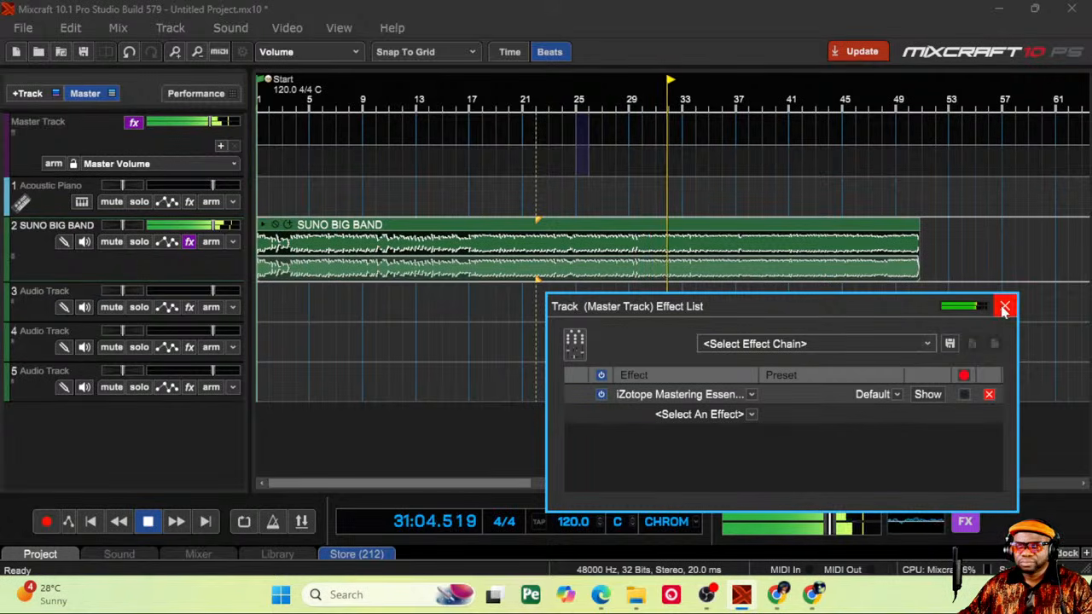
Step: Pull down the high end of the Mastering Essentials Valve Equalizer near 20 kHz, close the effect windows and stop playback
click(927, 395)
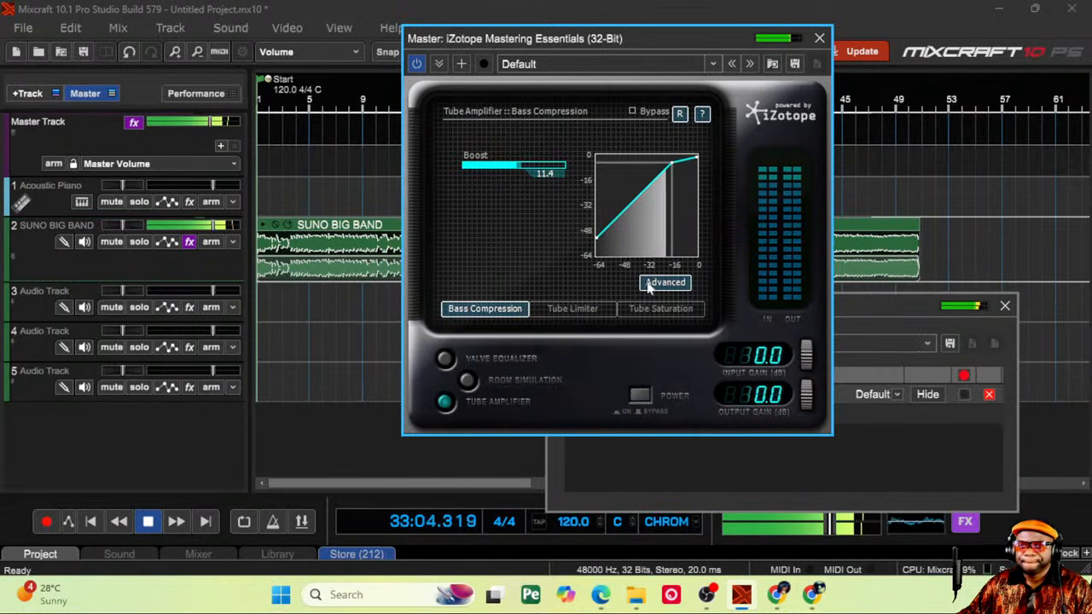
click(445, 359)
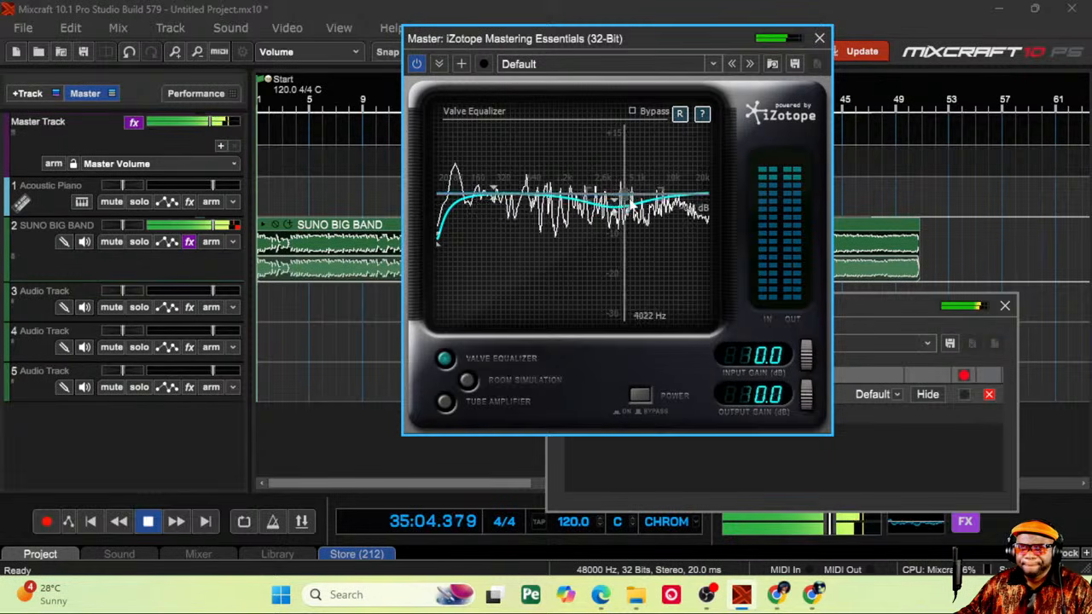
drag(703, 196, 699, 221)
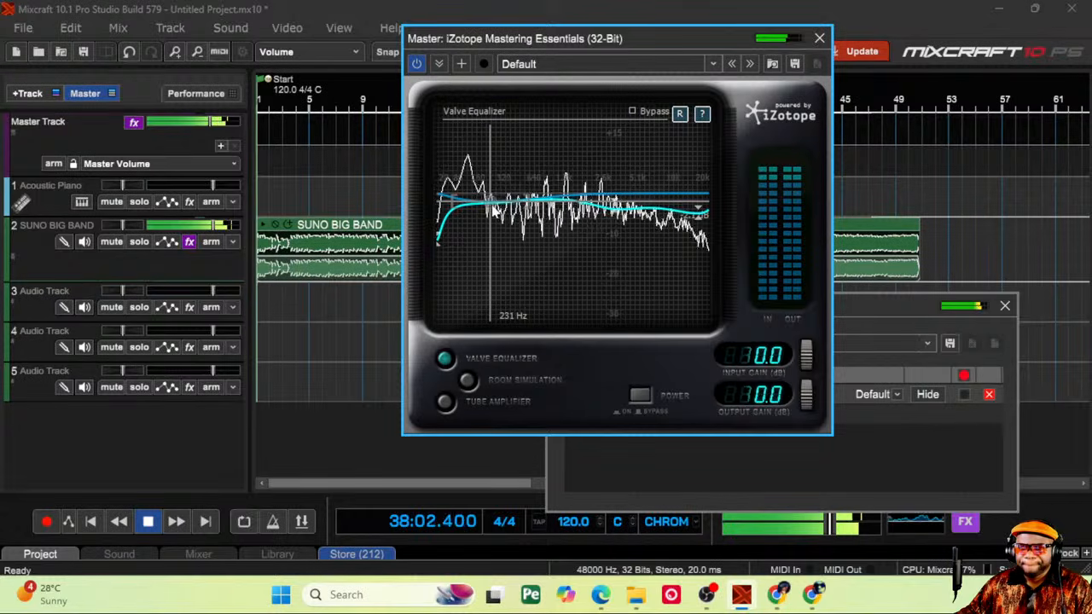
click(819, 37)
click(1003, 305)
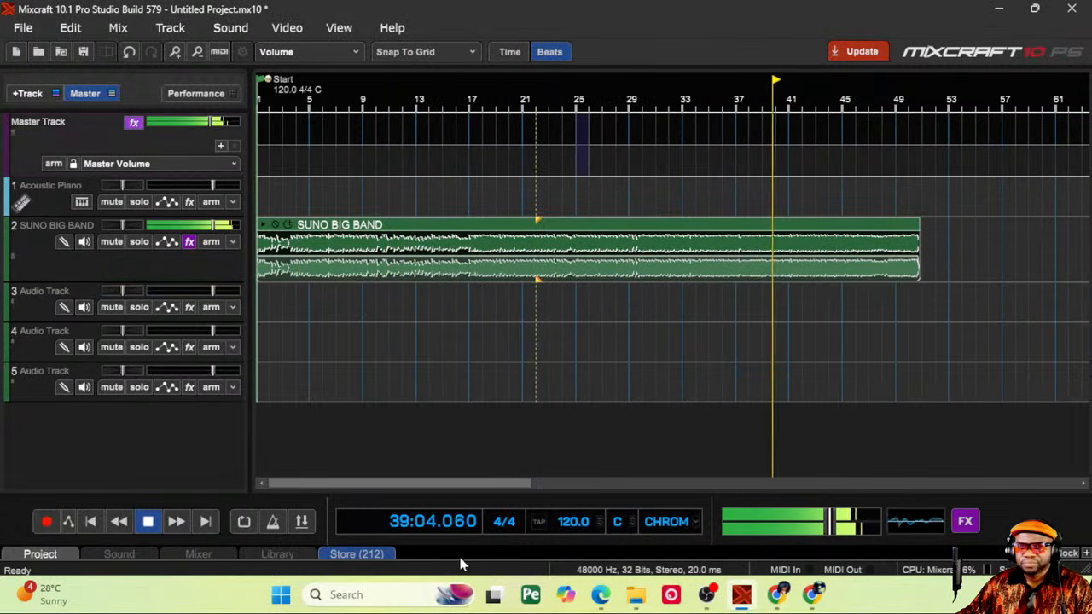
click(153, 522)
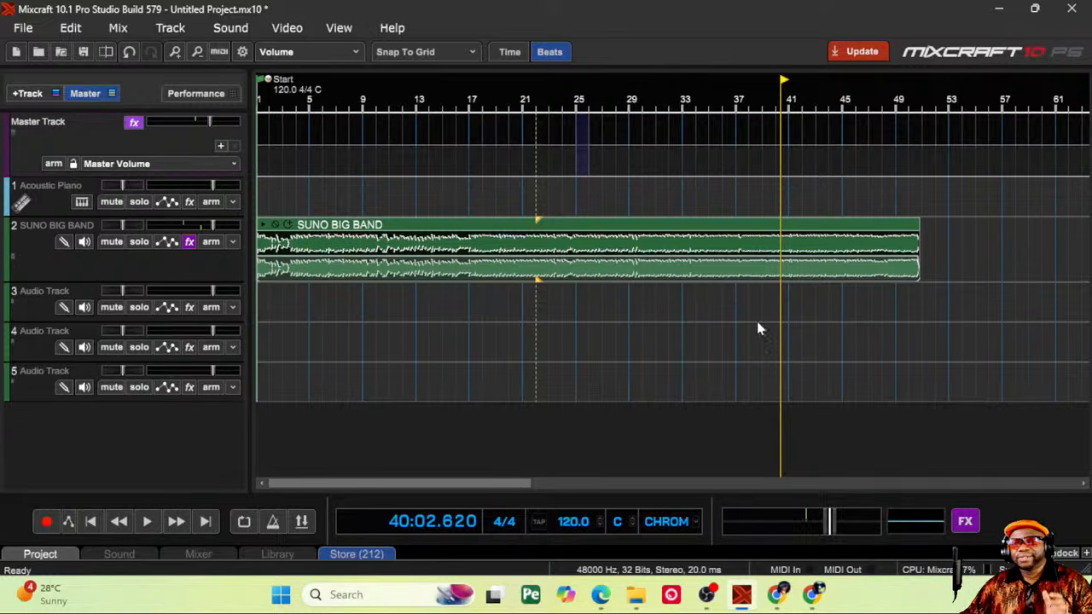
Step: Lower the master volume to -8.4 dB, checking the level during playback, and stop the track
drag(829, 522, 806, 529)
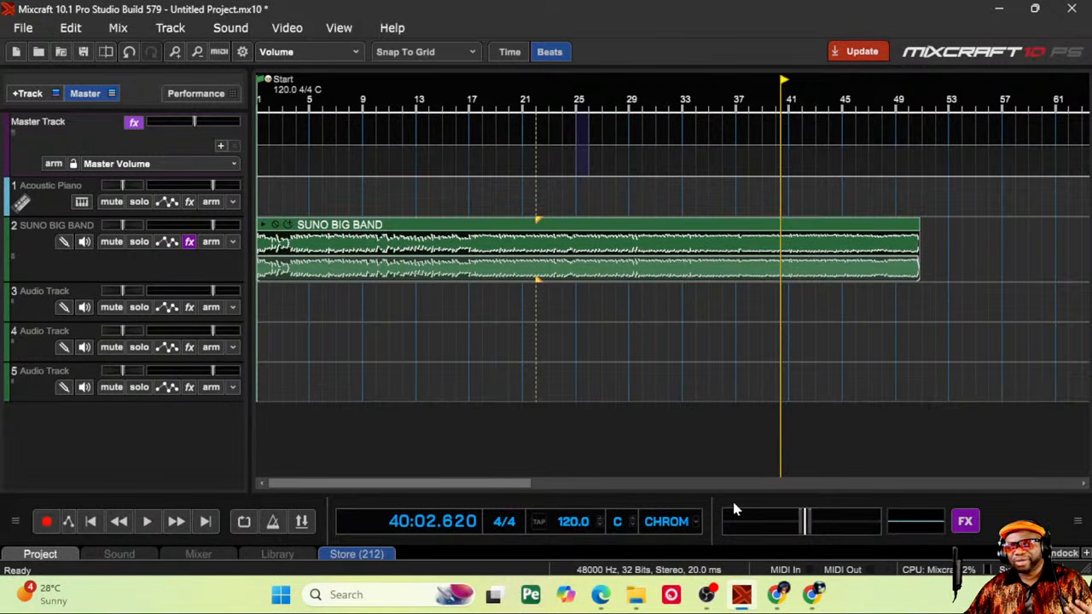
click(147, 521)
drag(800, 526, 789, 521)
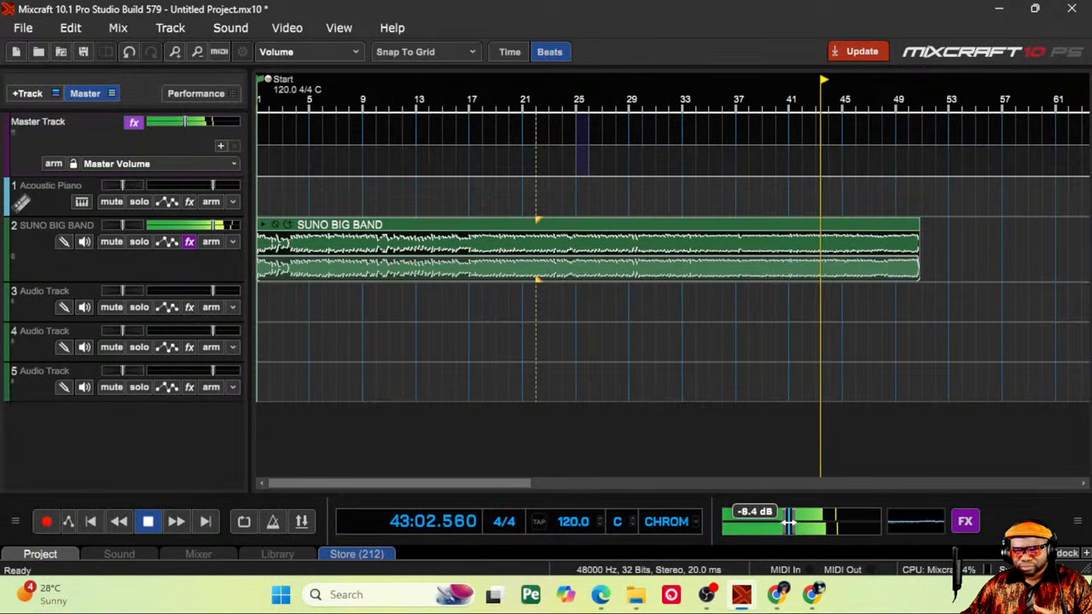
click(148, 521)
mouse_move(785, 516)
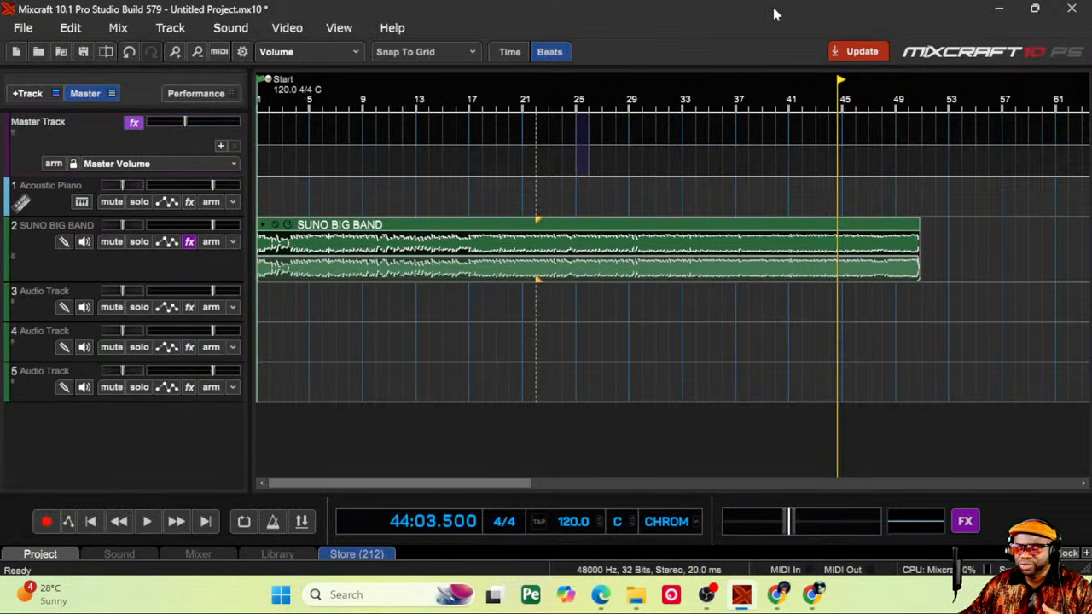
Step: Switch to LANDR in the browser and start a new Master with the SUNO WAV file from the Desktop folder
drag(775, 12, 0, 171)
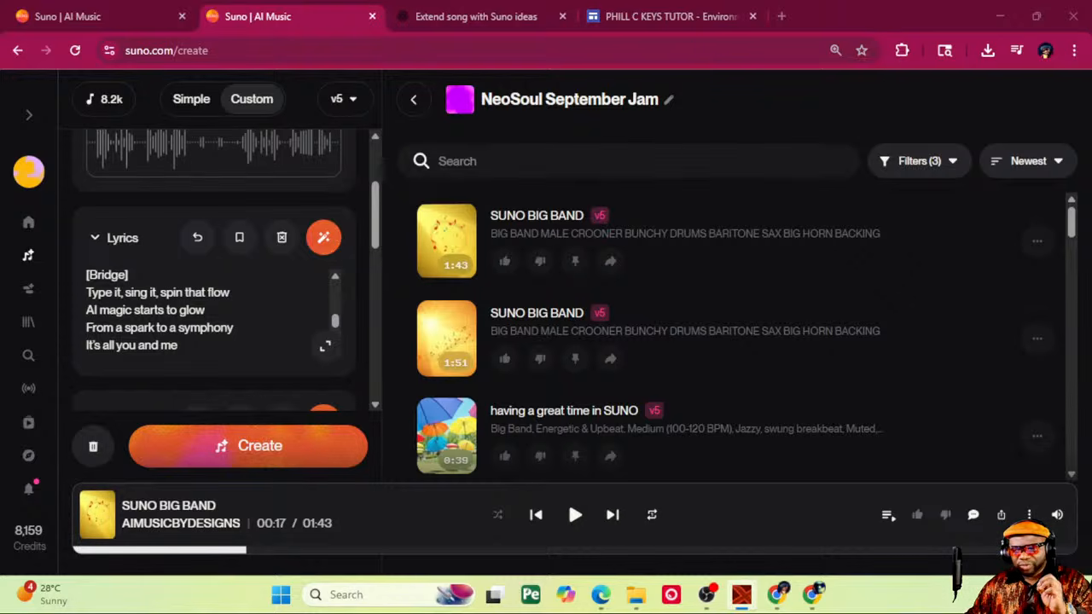
key(alt+Tab)
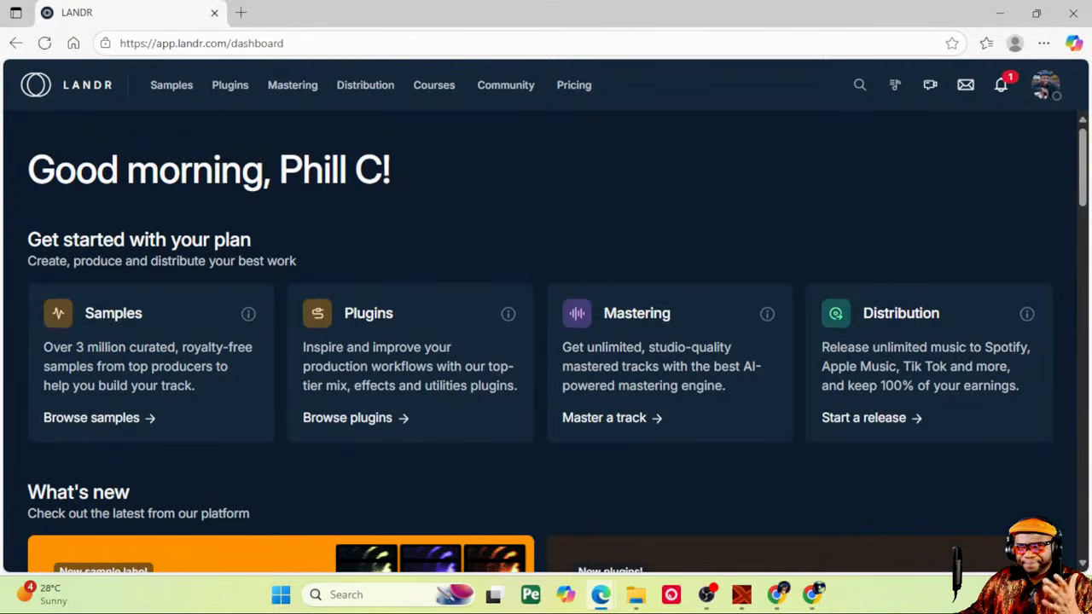
click(290, 92)
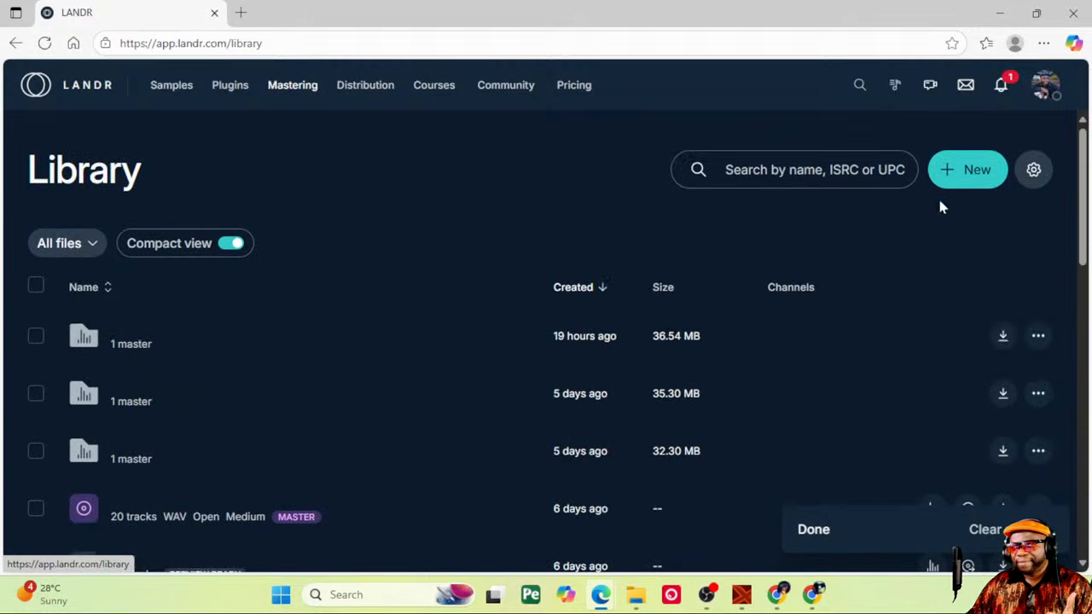
click(970, 172)
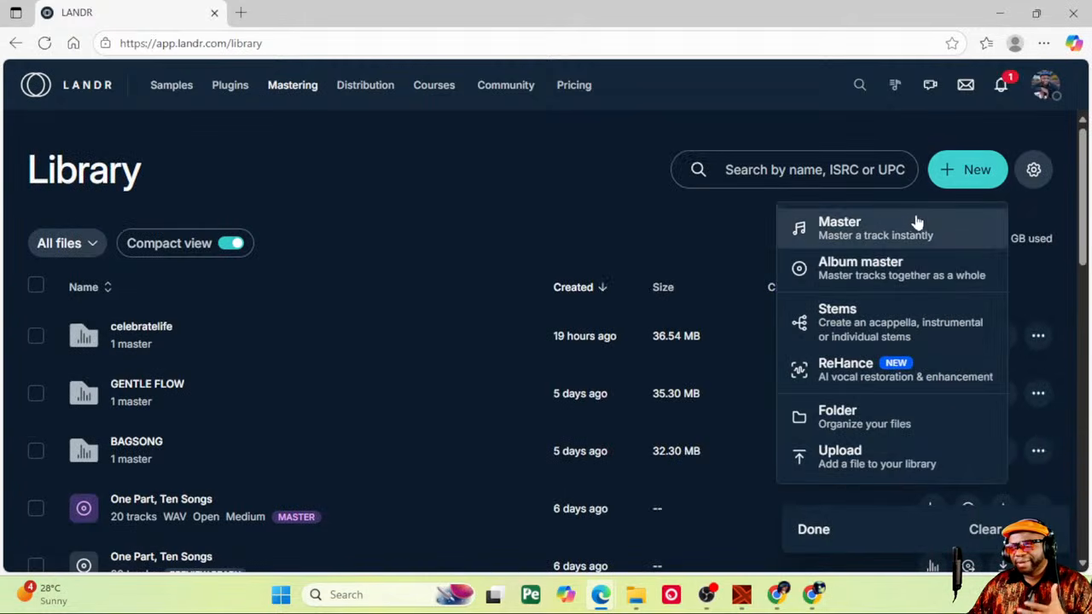
click(847, 230)
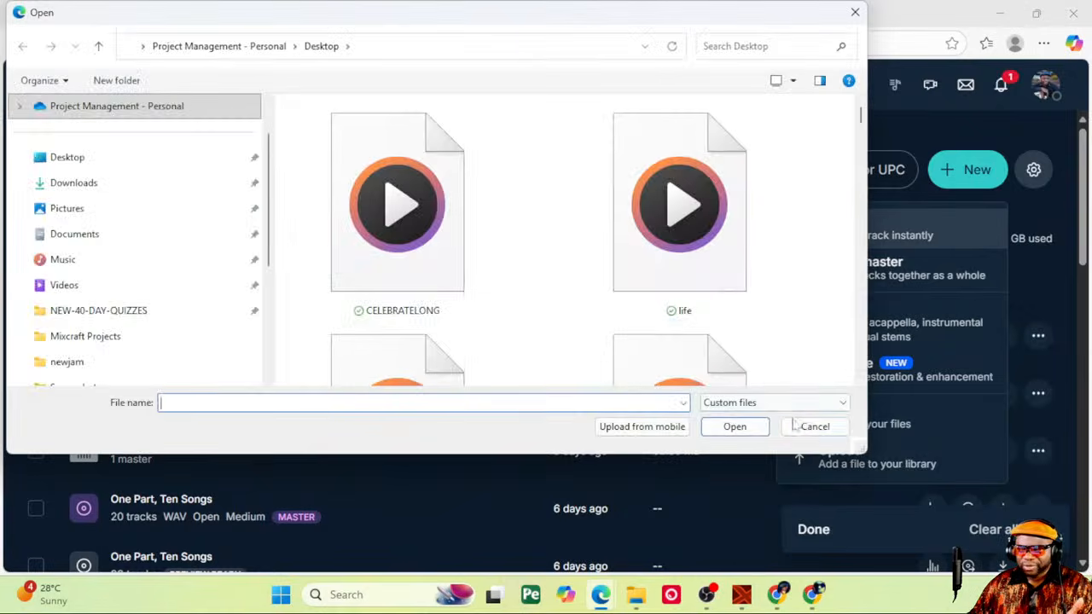
click(85, 157)
double_click(412, 230)
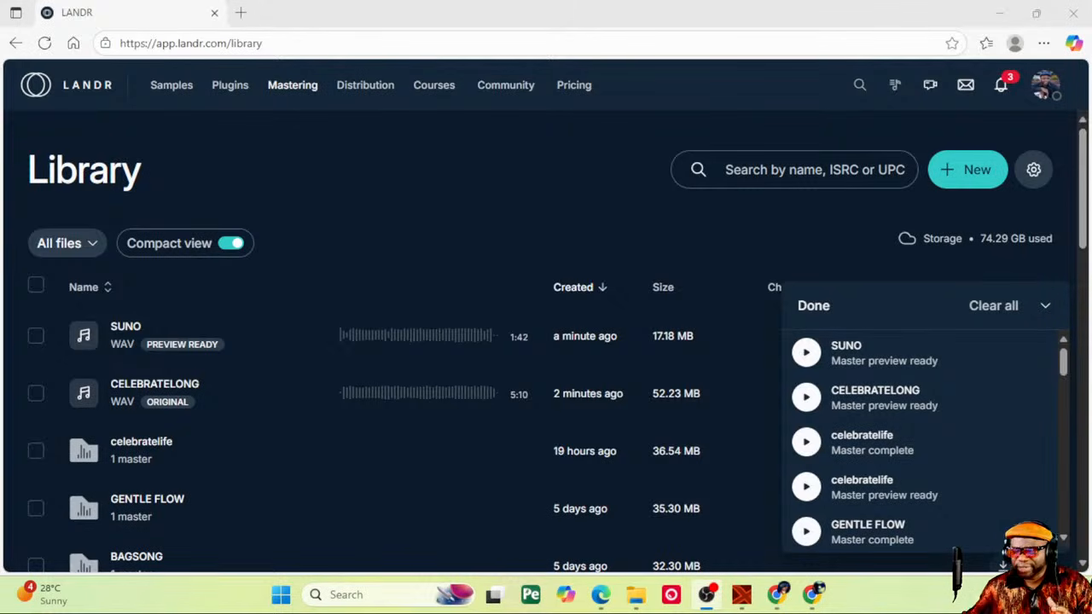
Step: Open the SUNO master preview and play it with its style and loudness options in view
click(897, 358)
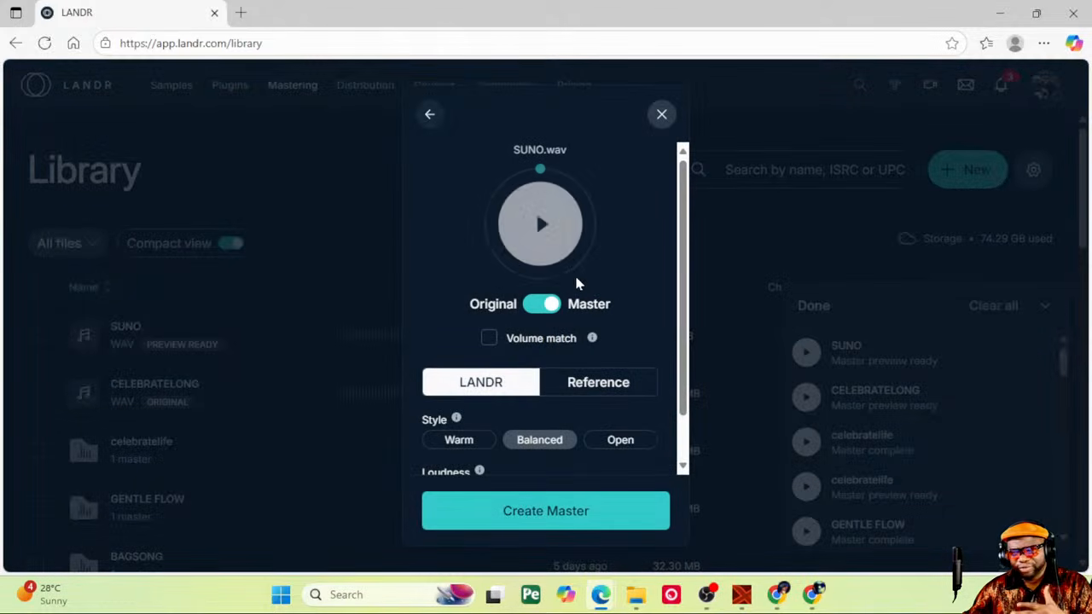
scroll(512, 388, down, 1)
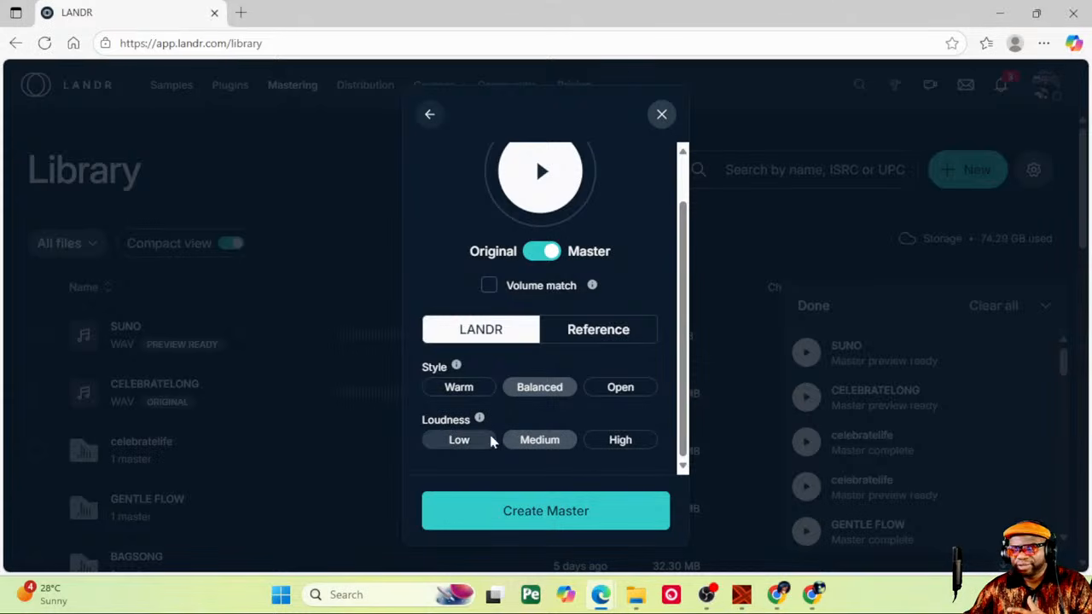
click(544, 181)
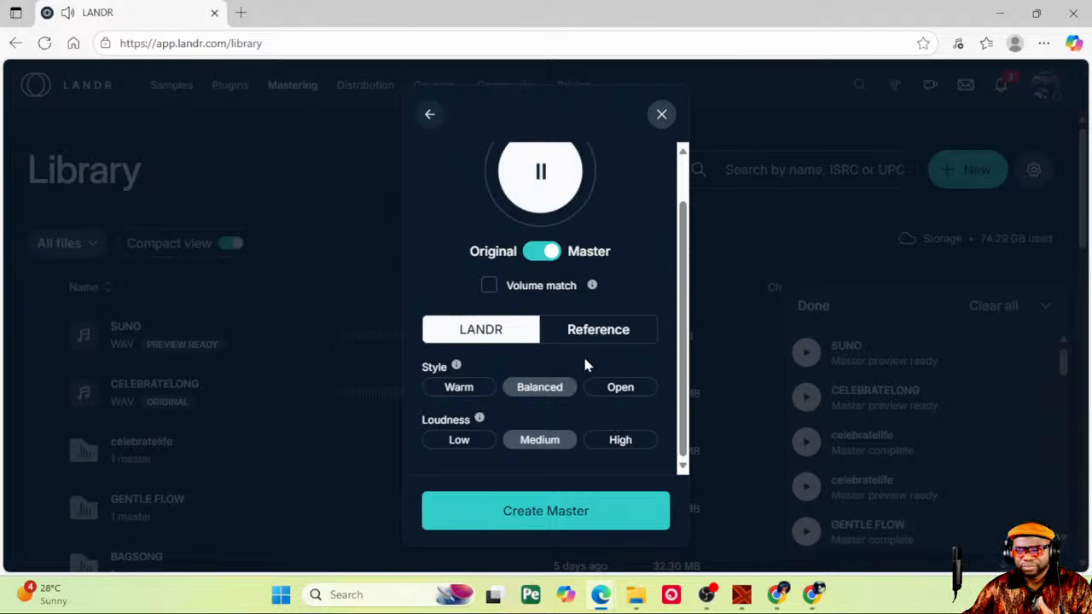
Step: Audition the Open and Warm styles, set the master to Balanced style with Low loudness, and switch playback to the original
click(618, 390)
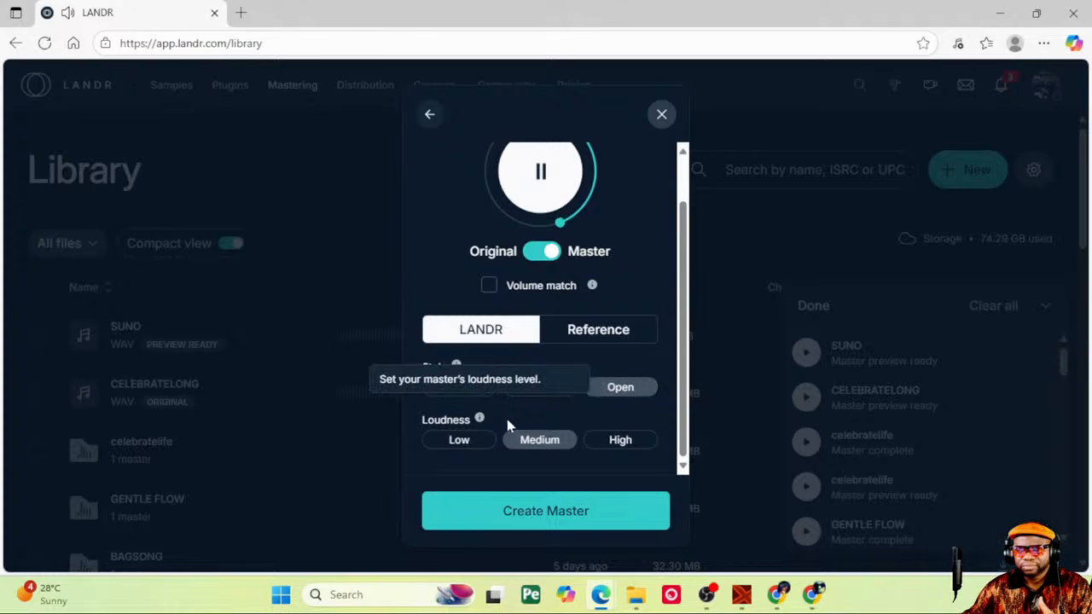
click(457, 386)
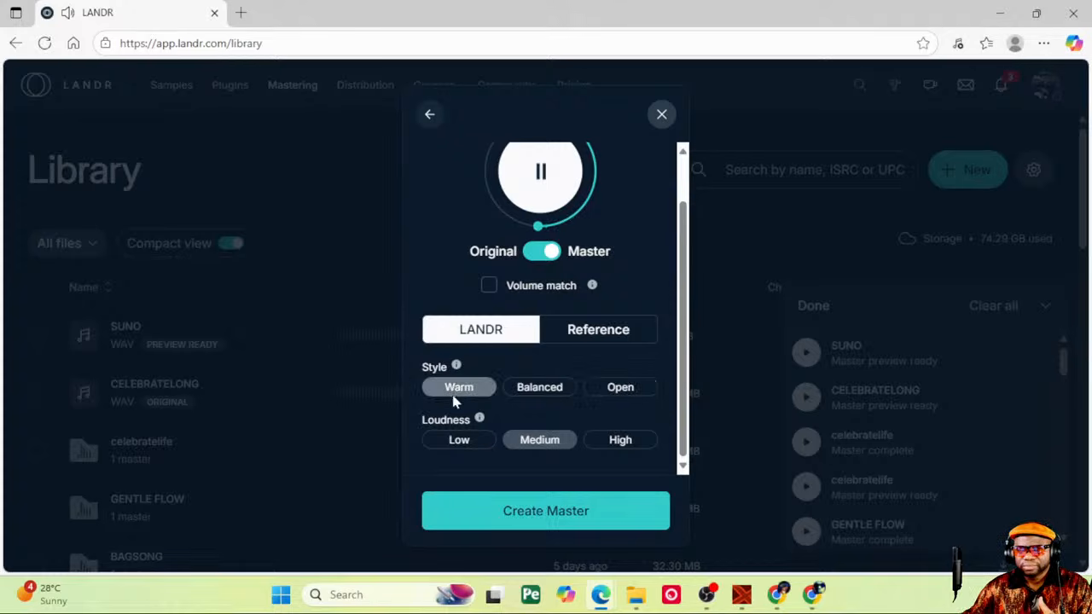
click(467, 444)
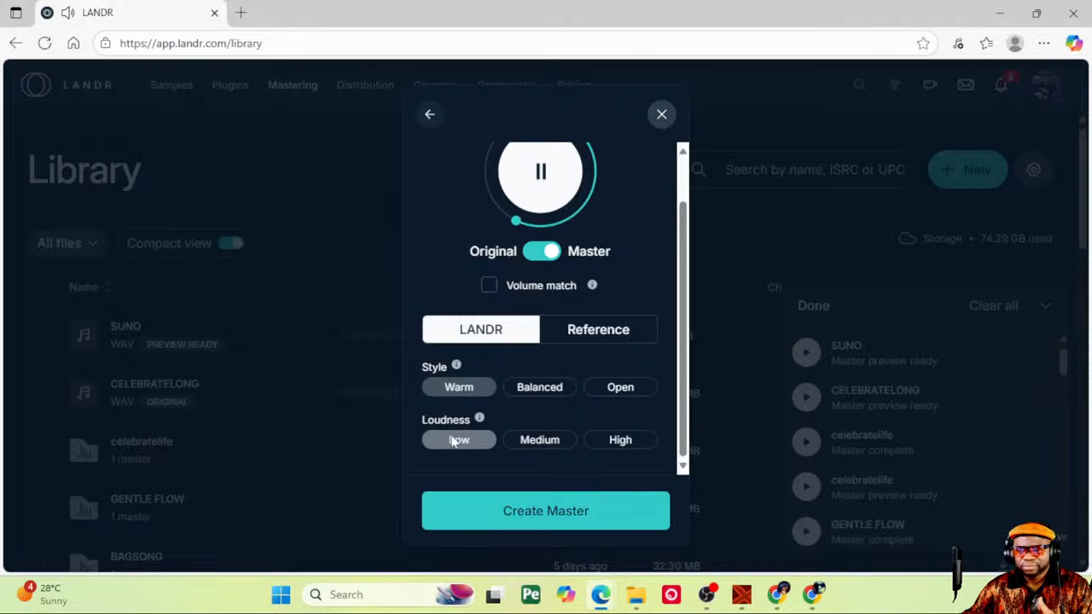
mouse_move(480, 431)
click(547, 396)
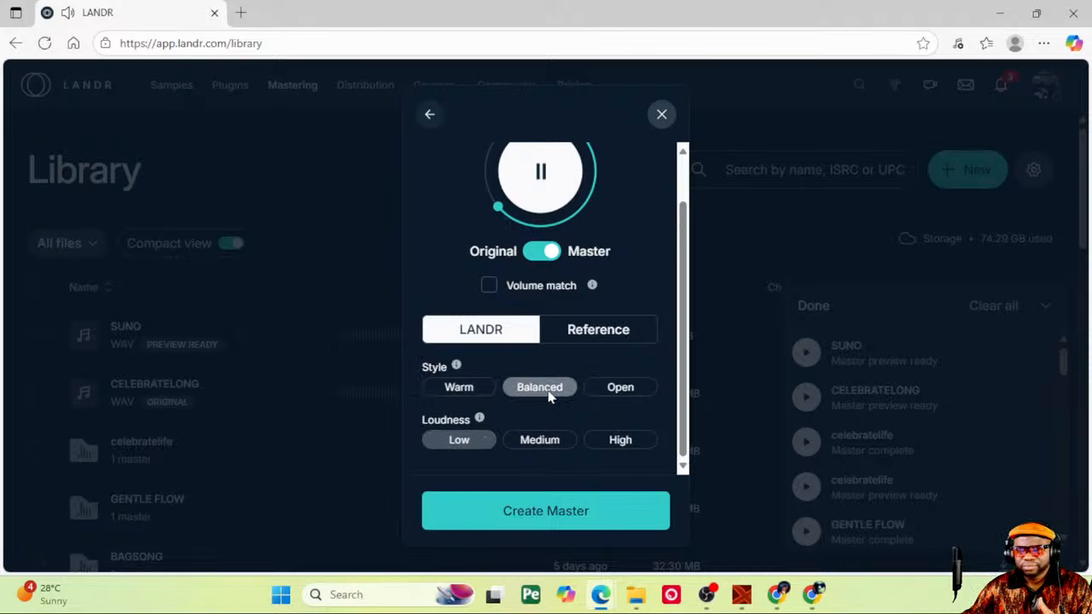
click(546, 253)
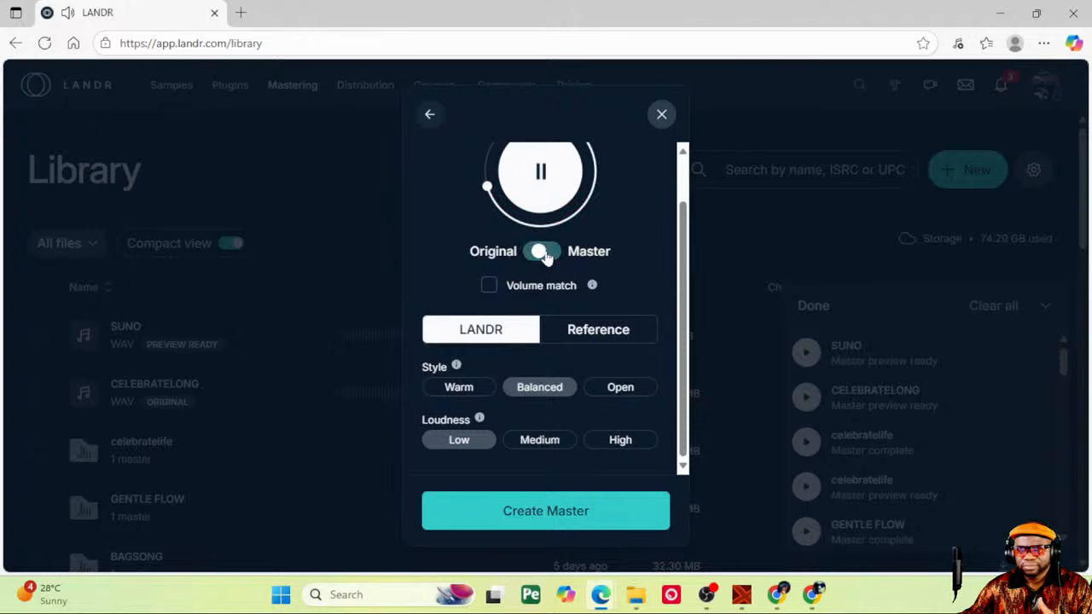
Step: Switch playback back to the master, audition Open style and High loudness, set Balanced style with Medium loudness, and pause the preview
click(546, 254)
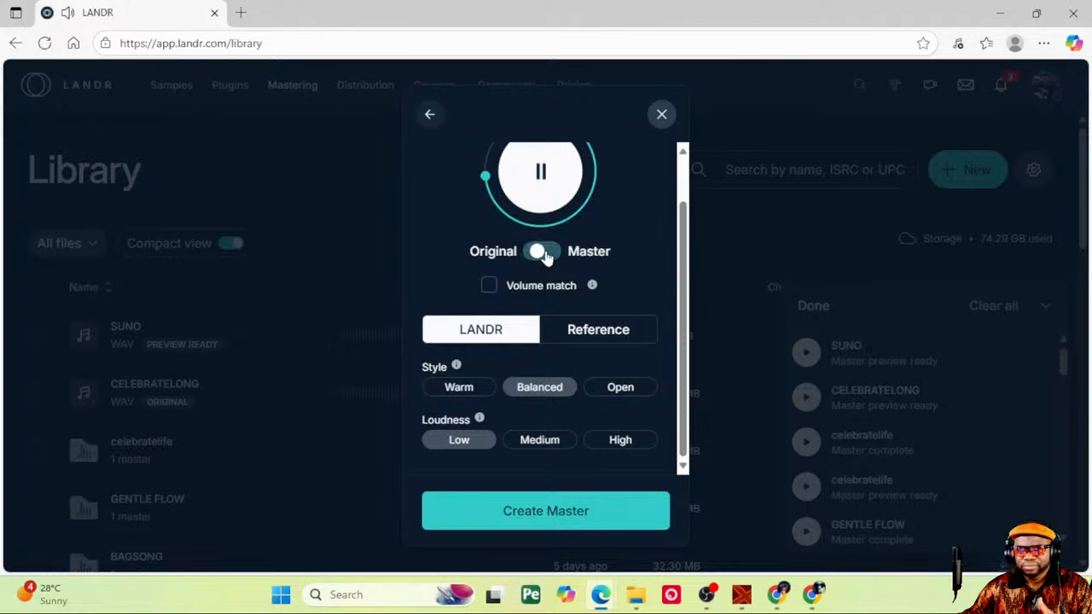
click(616, 388)
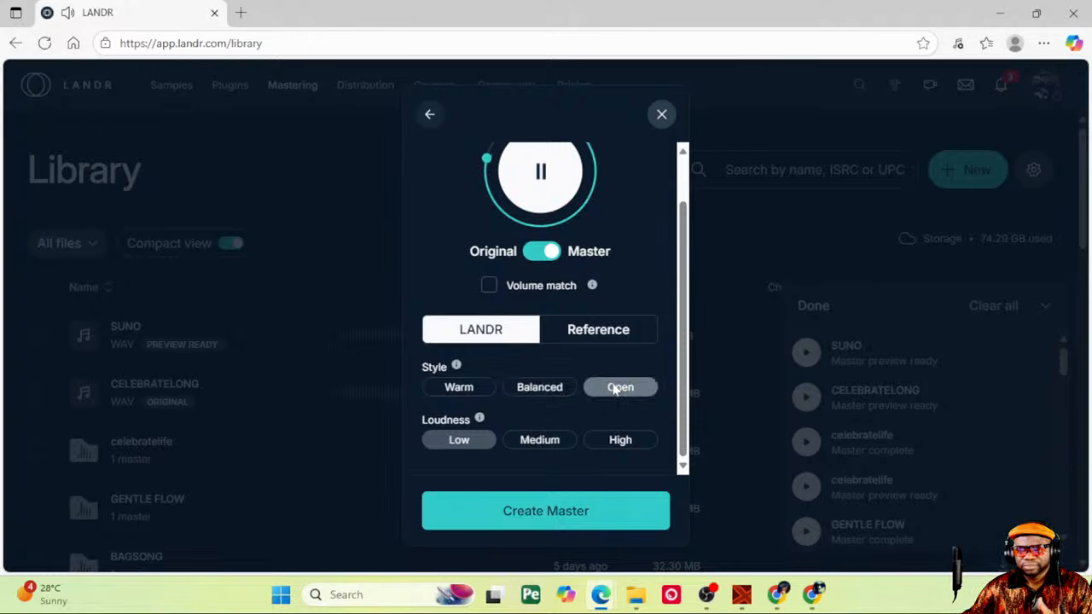
click(561, 390)
click(600, 440)
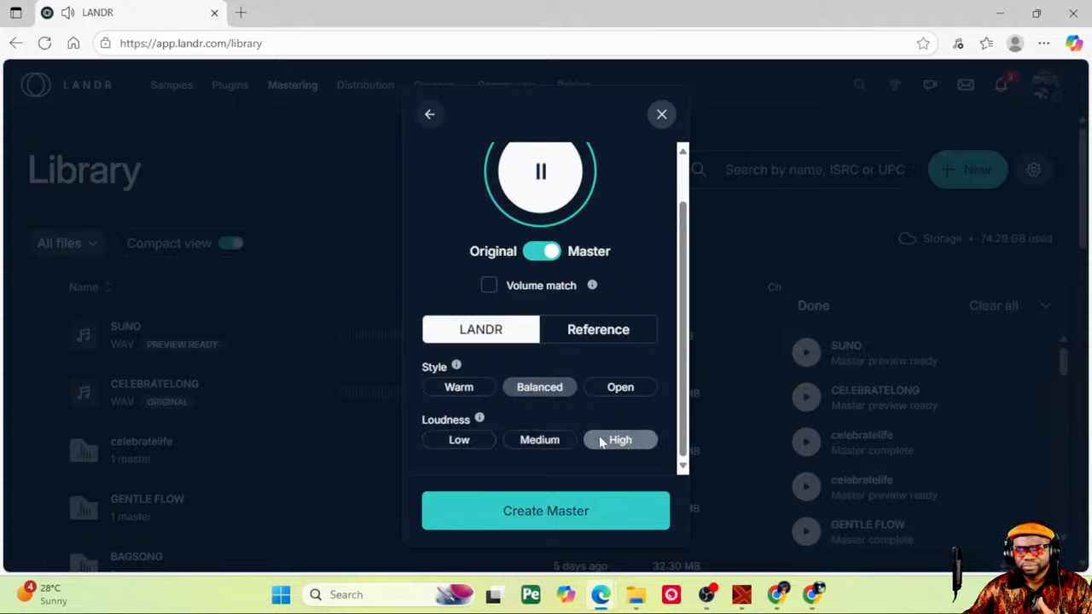
click(558, 440)
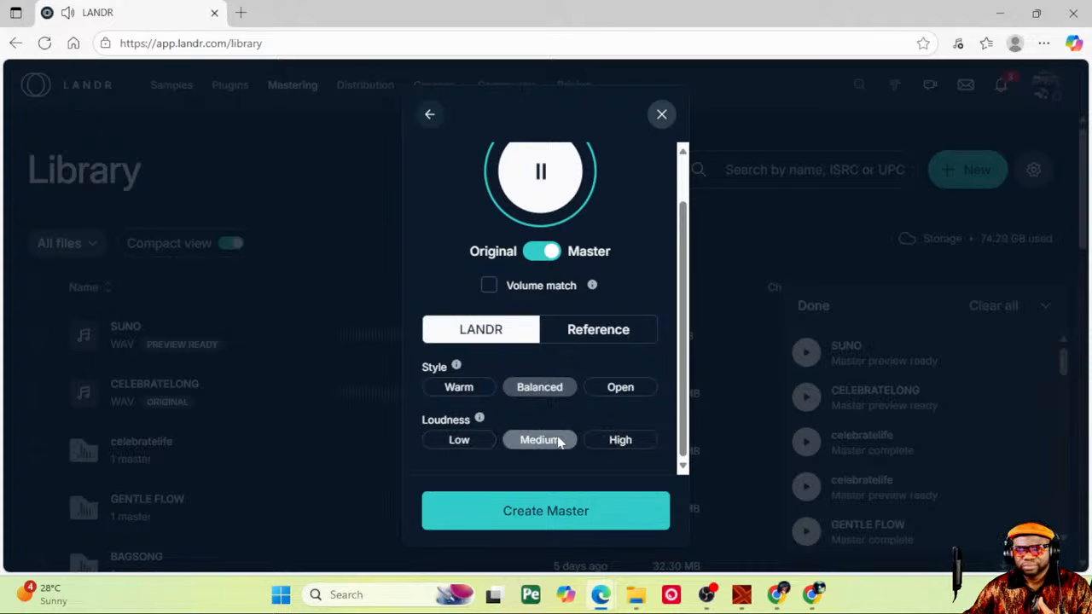
click(541, 175)
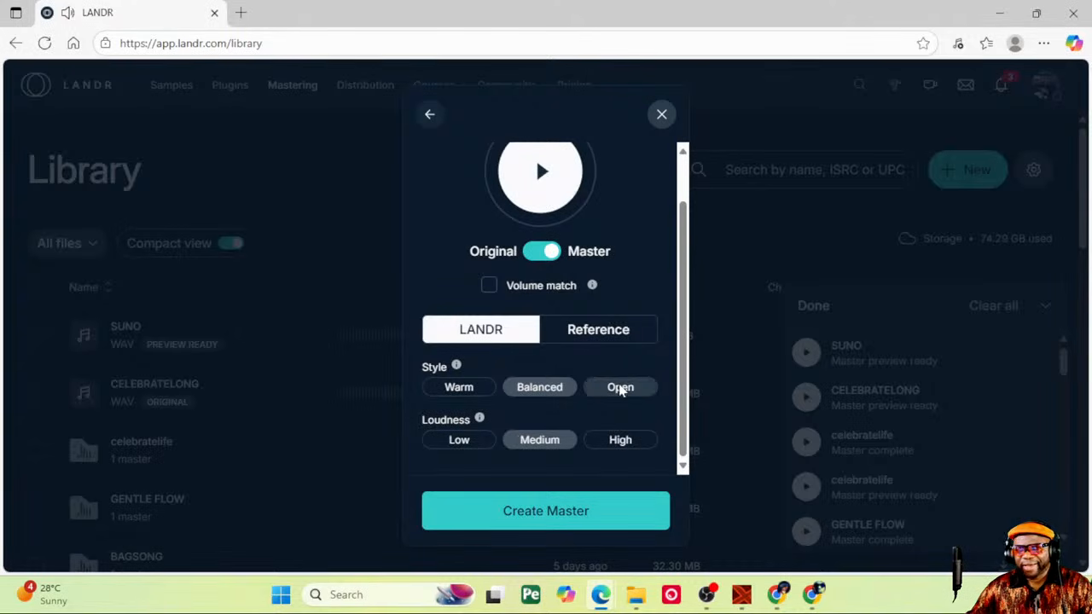
Step: Try the Open style and High loudness options for the master and return to Balanced style with Medium loudness
click(620, 388)
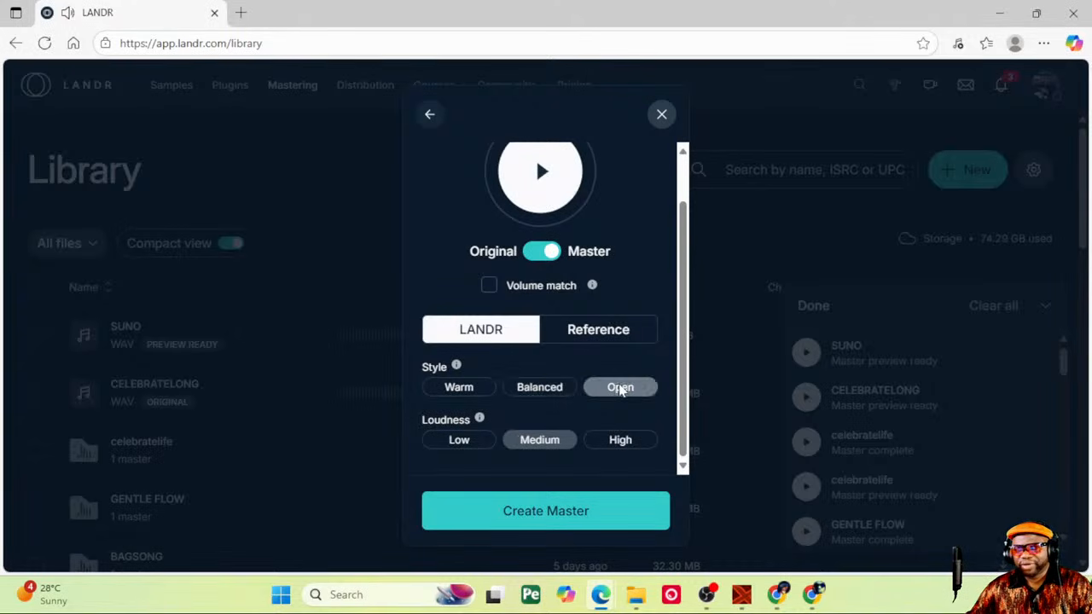
click(552, 388)
click(623, 447)
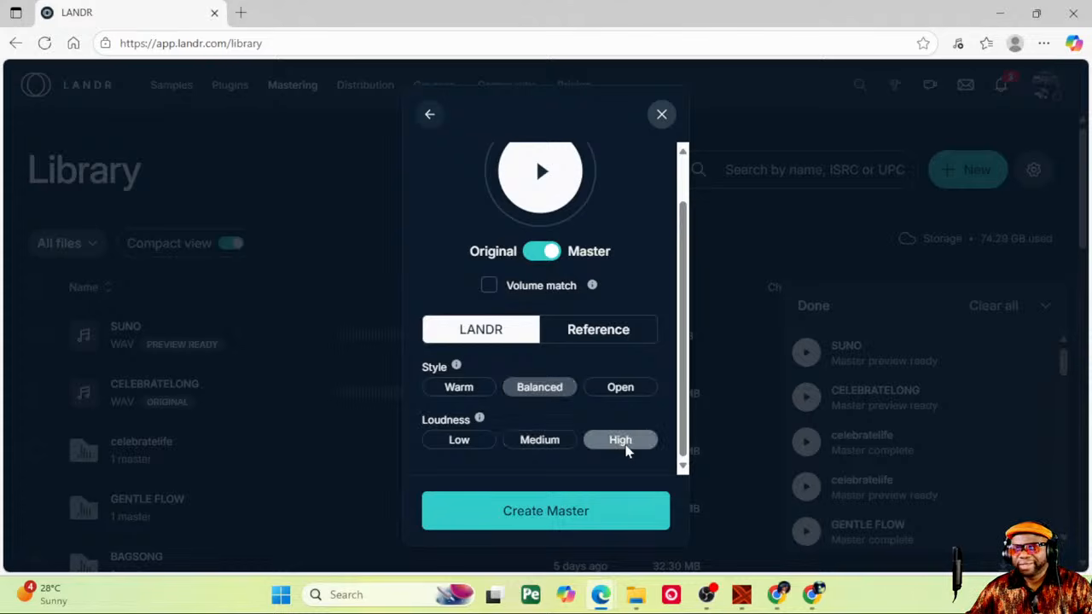
click(546, 450)
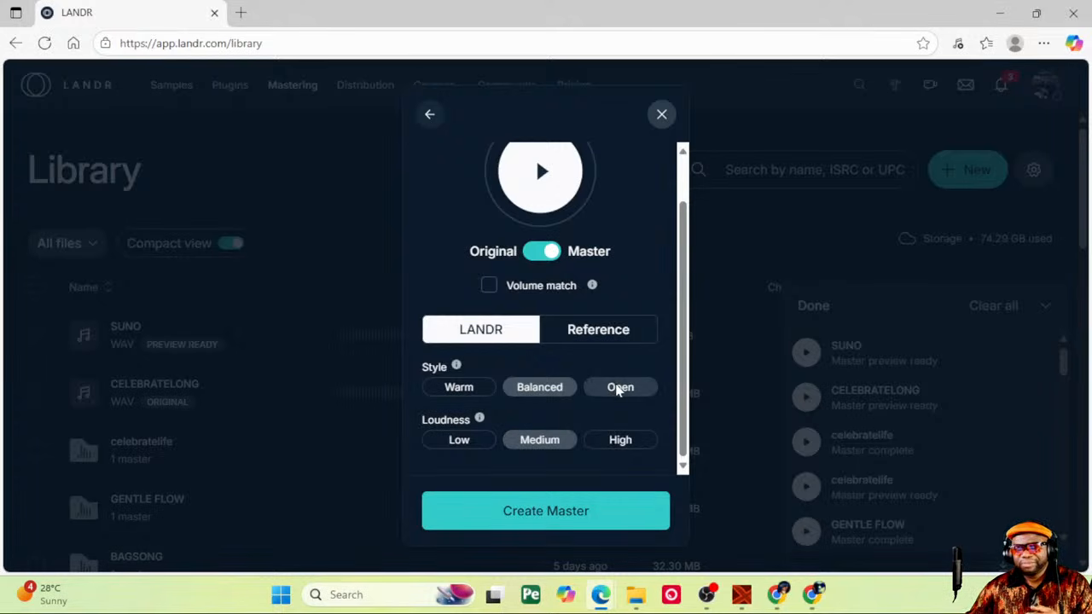
click(616, 389)
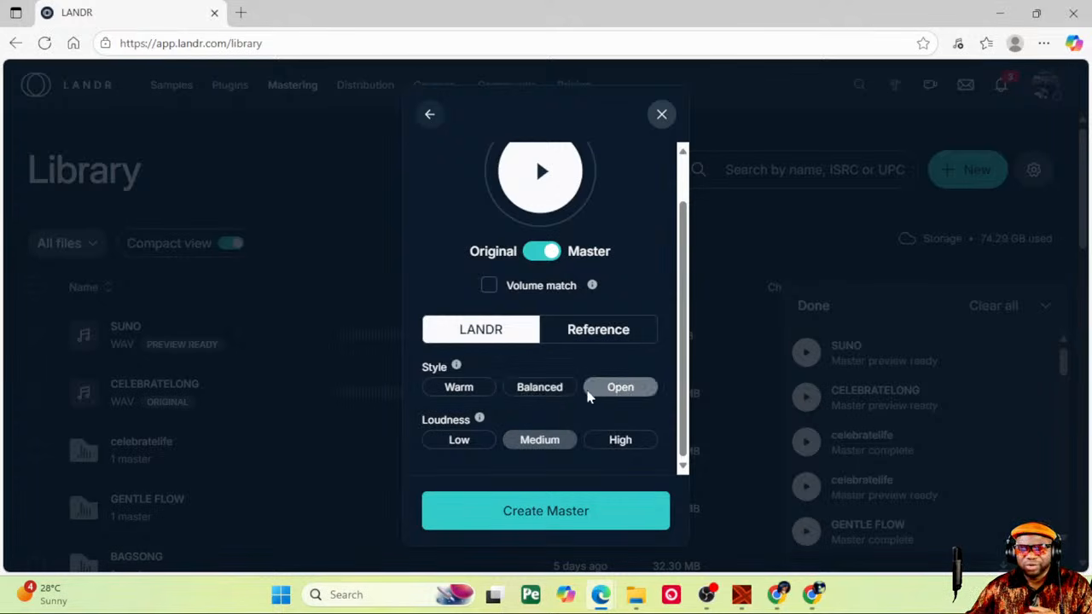
click(561, 386)
click(616, 393)
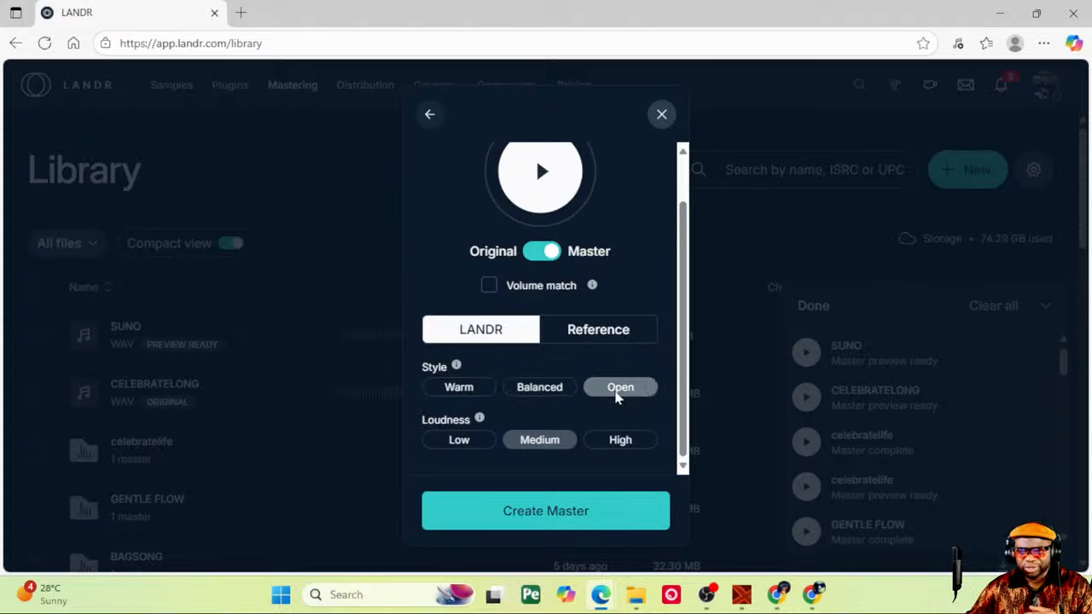
click(557, 394)
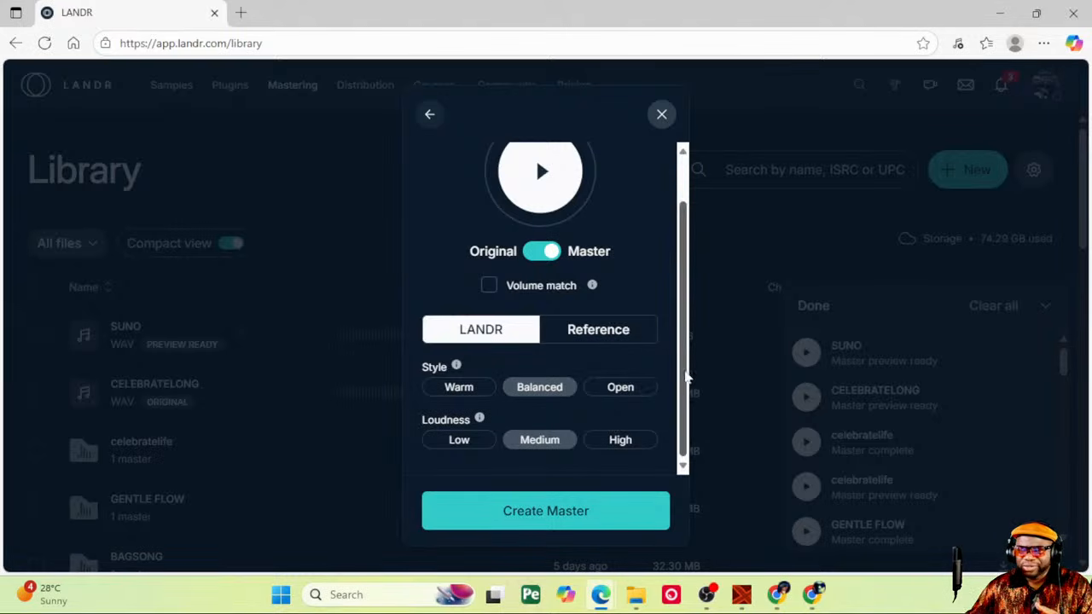
Step: Create the SUNO master in WAV format
drag(686, 378, 685, 437)
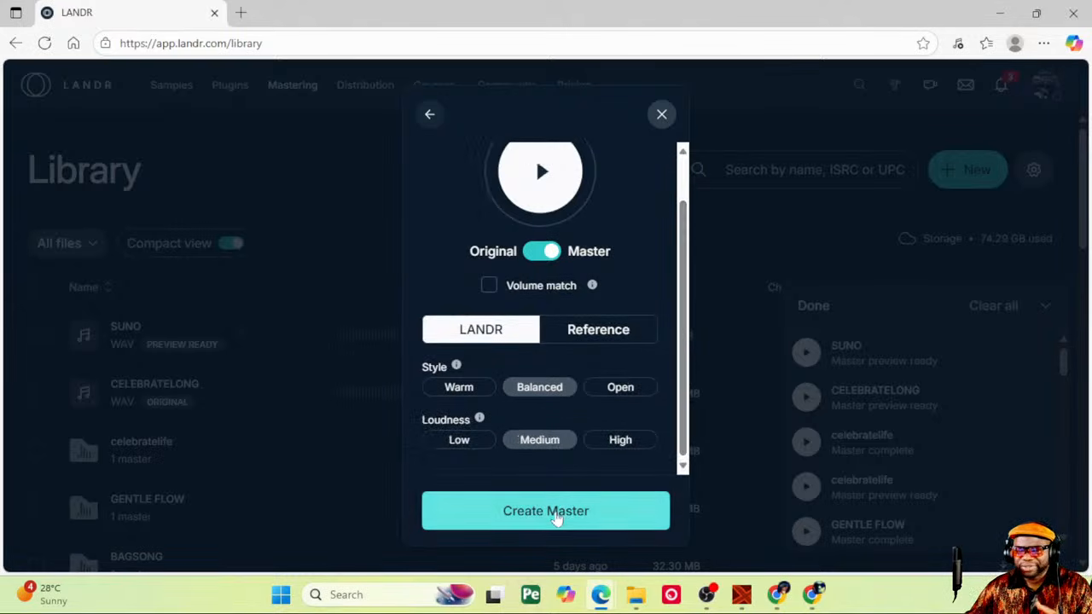
click(557, 518)
click(492, 273)
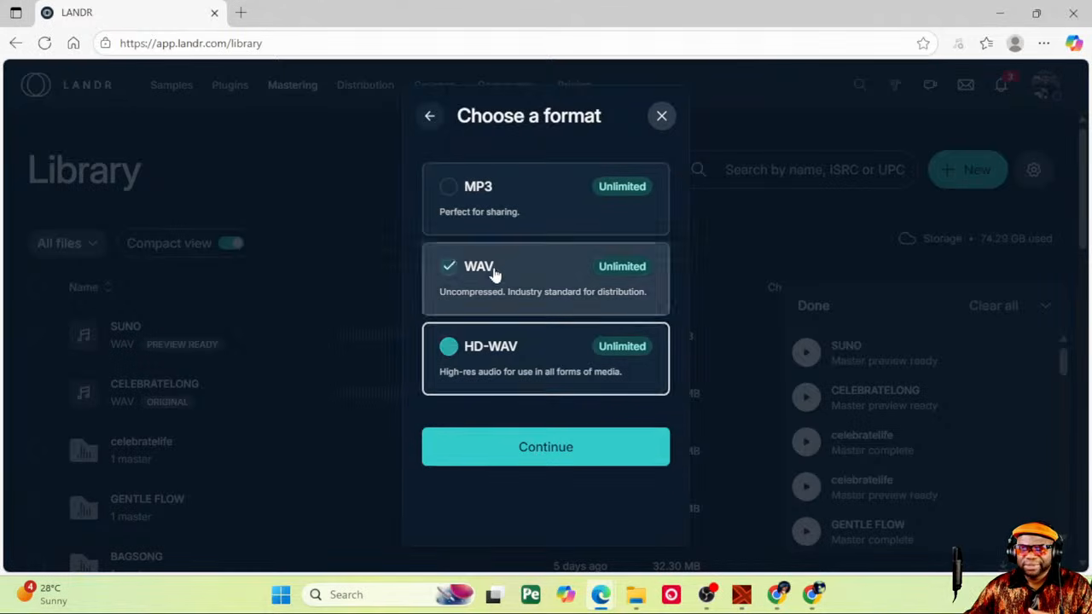
click(576, 446)
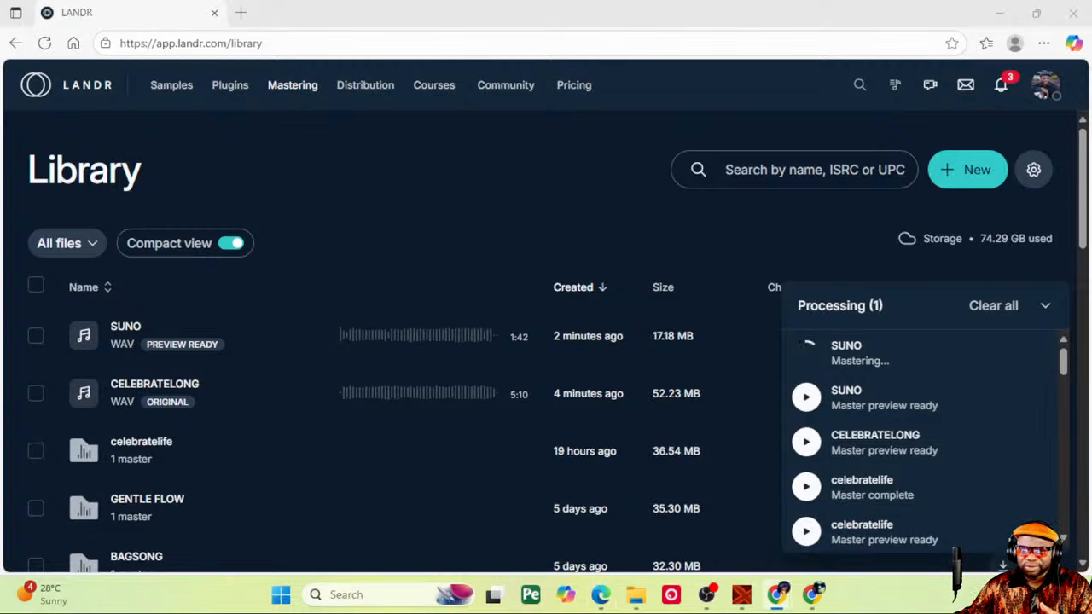
Step: Switch to DistroKid and review the Celebrate Life release page, including the release timing, promotion and finishing-touches sections
drag(2, 197, 461, 4)
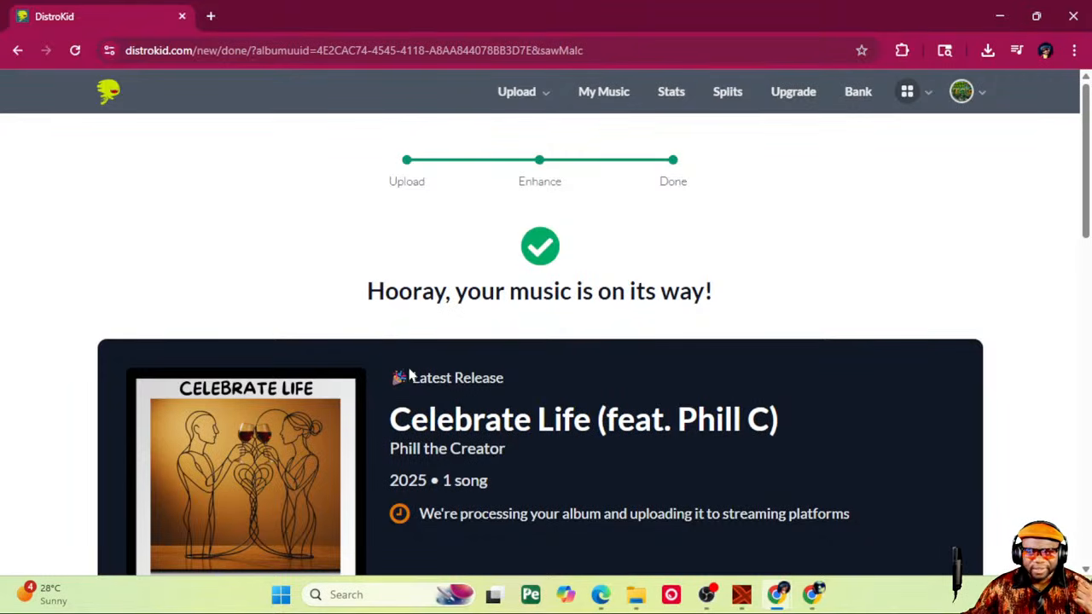
scroll(410, 376, down, 6)
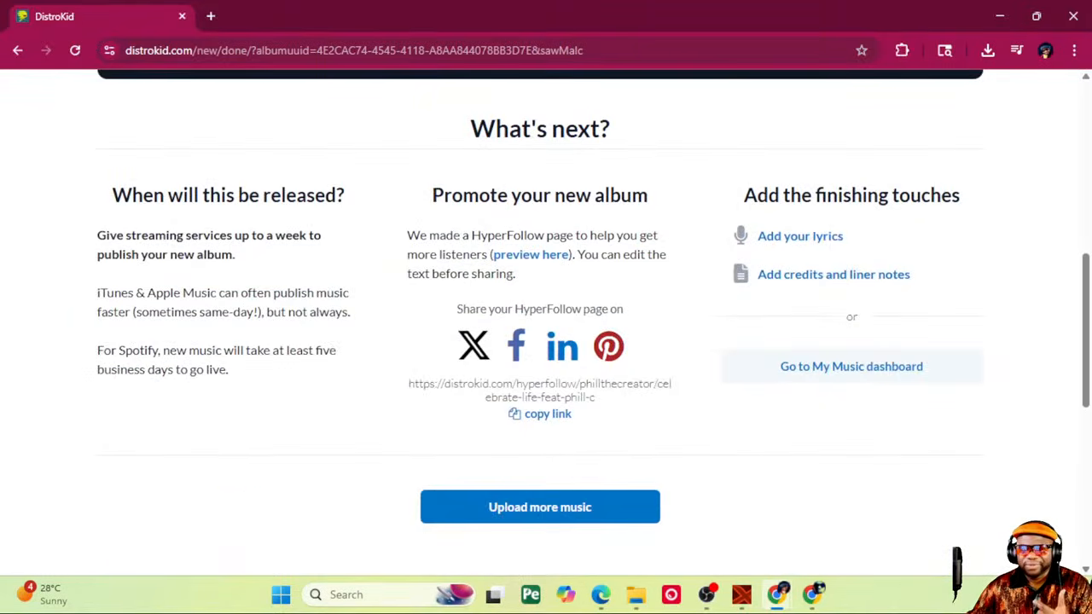
scroll(427, 391, up, 6)
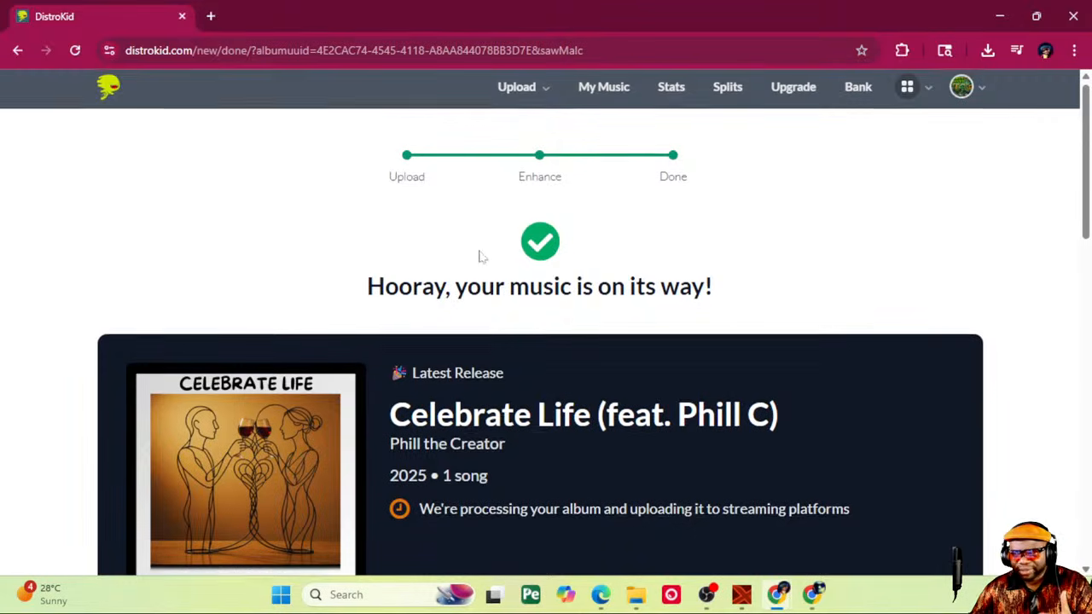
scroll(481, 256, down, 1)
scroll(479, 256, down, 8)
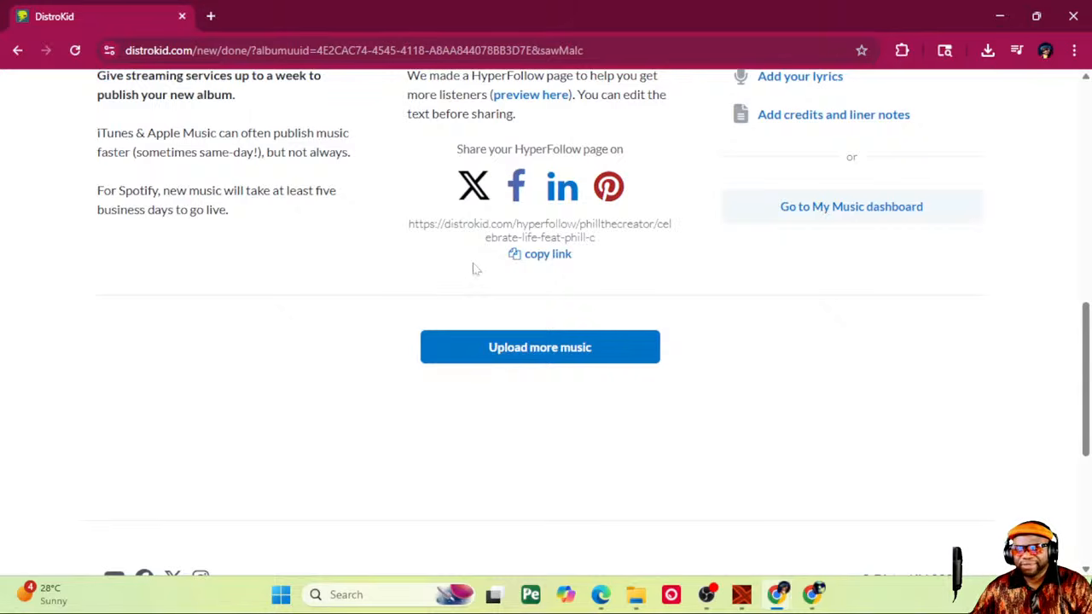
scroll(475, 269, up, 3)
scroll(540, 341, up, 5)
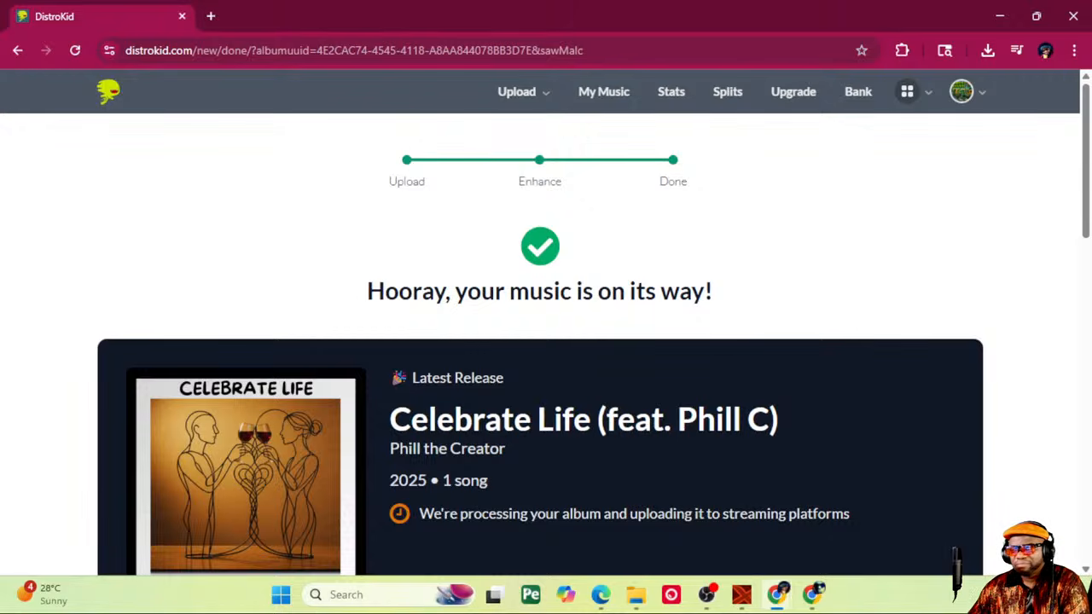
drag(553, 6, 0, 224)
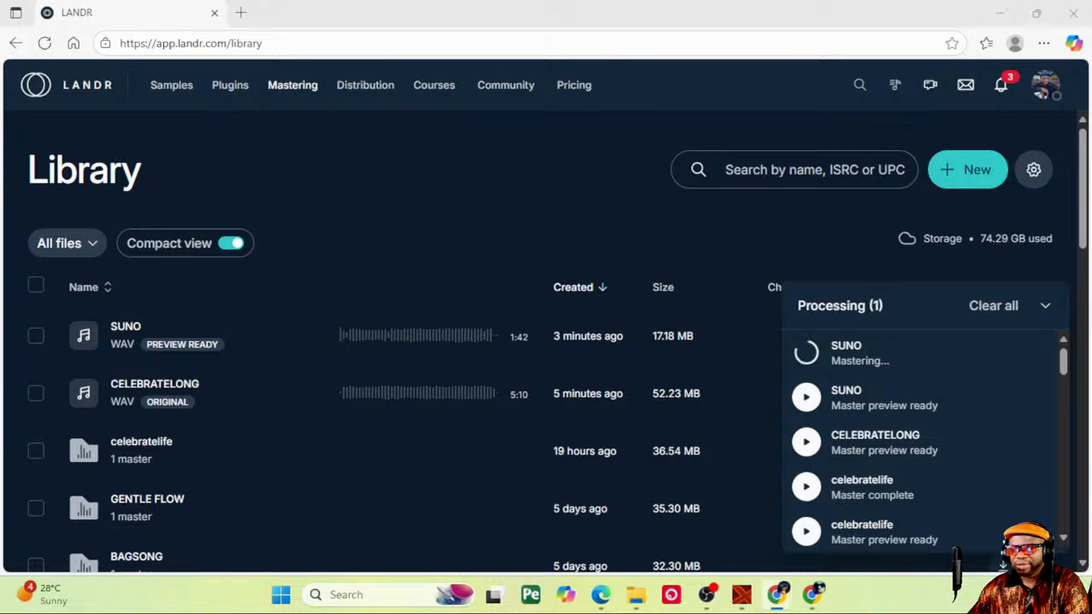
Step: Return to LANDR, open the completed SUNO master, and collapse the list of finished jobs
key(alt+Tab)
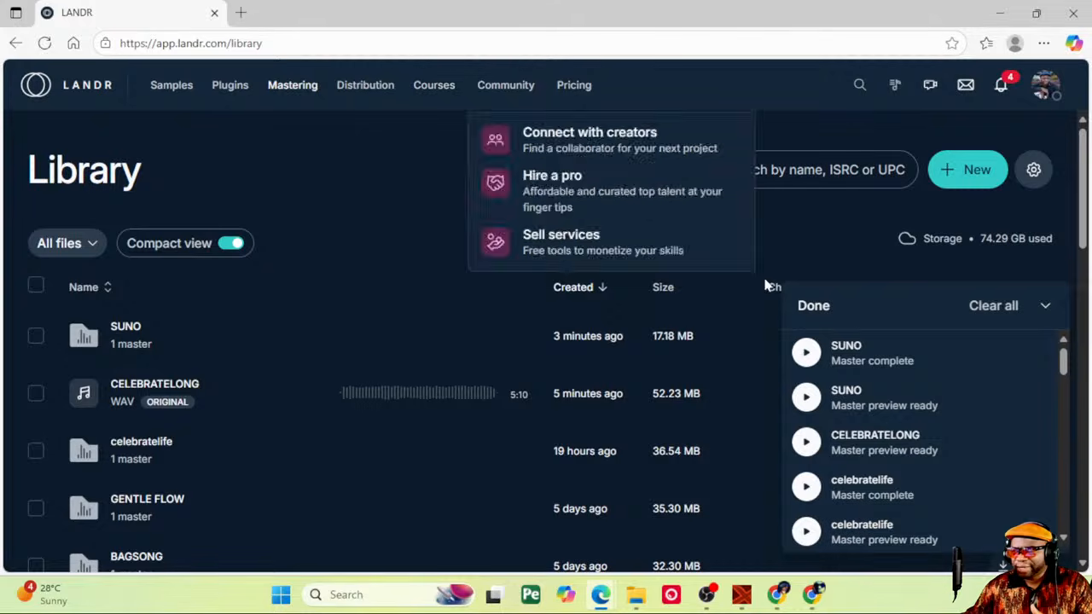
click(853, 358)
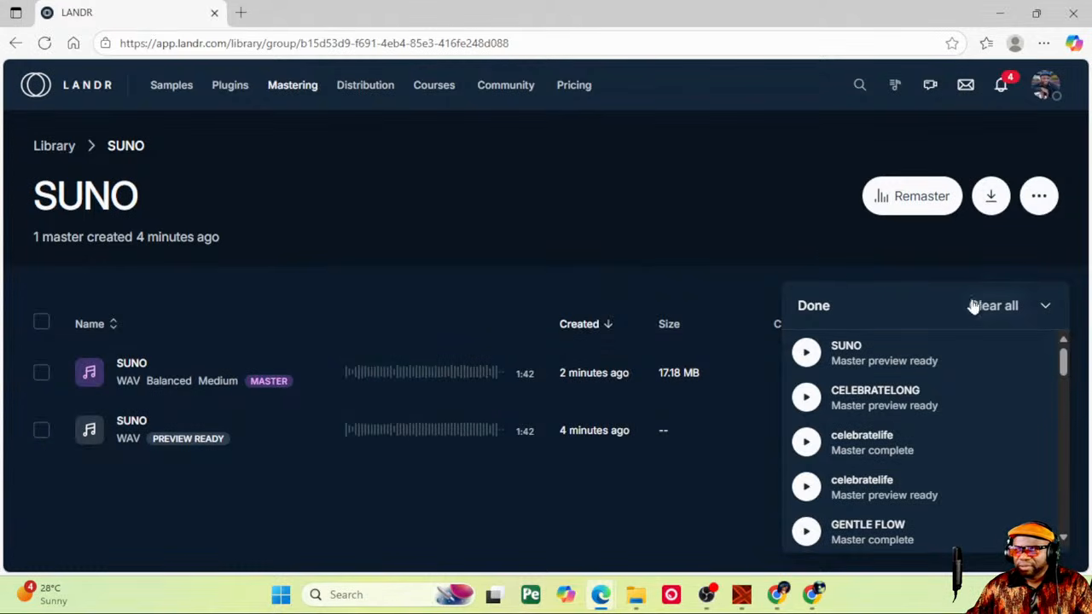
click(1045, 305)
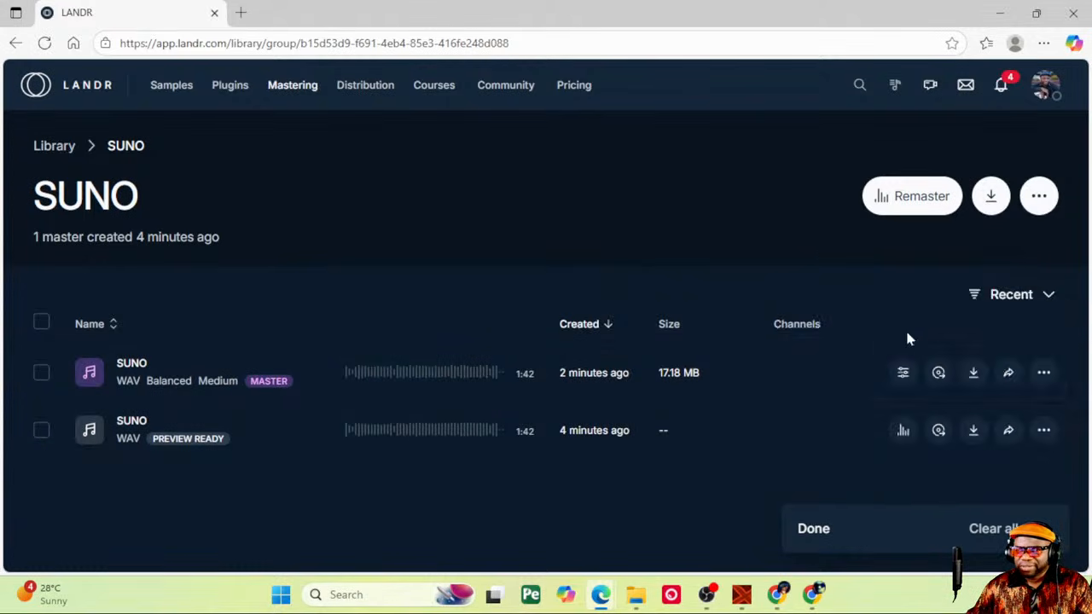
Step: Check the additional options for the SUNO Balanced Medium master and download it as WAV
click(1048, 374)
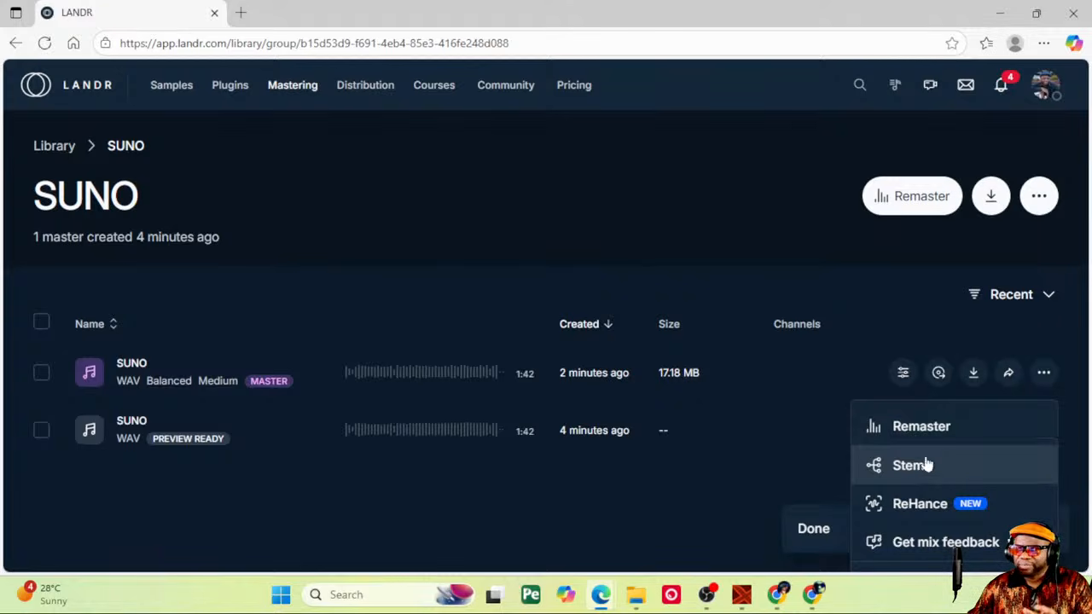
click(763, 468)
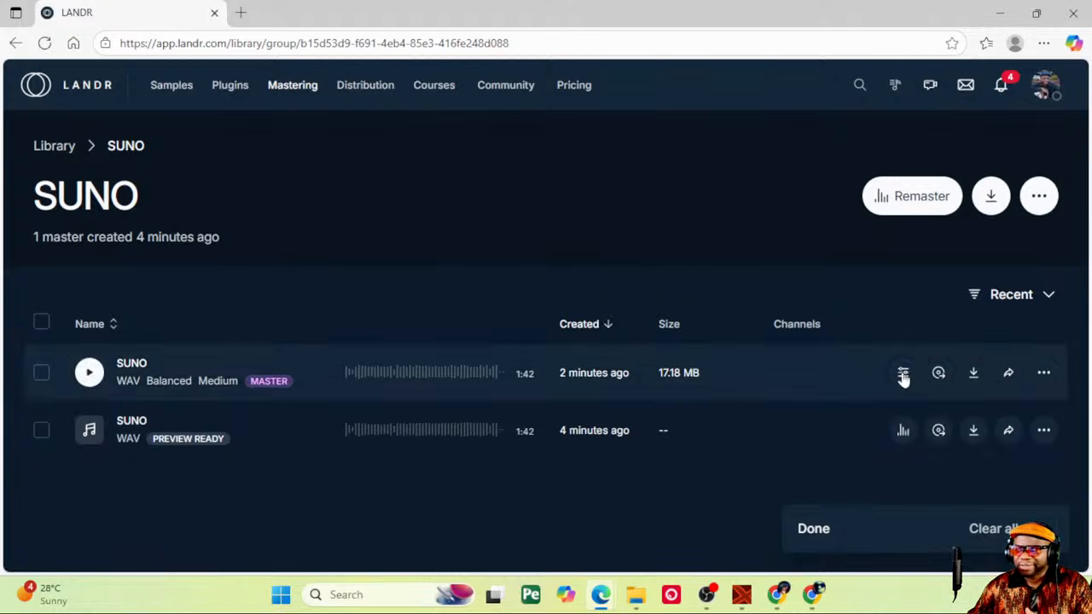
click(973, 372)
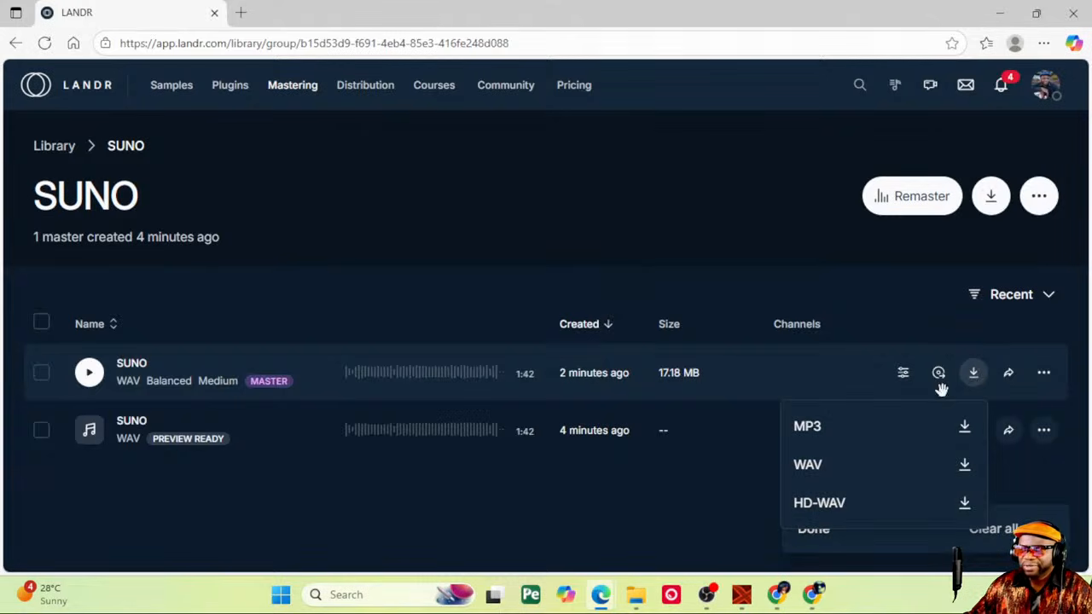
click(965, 460)
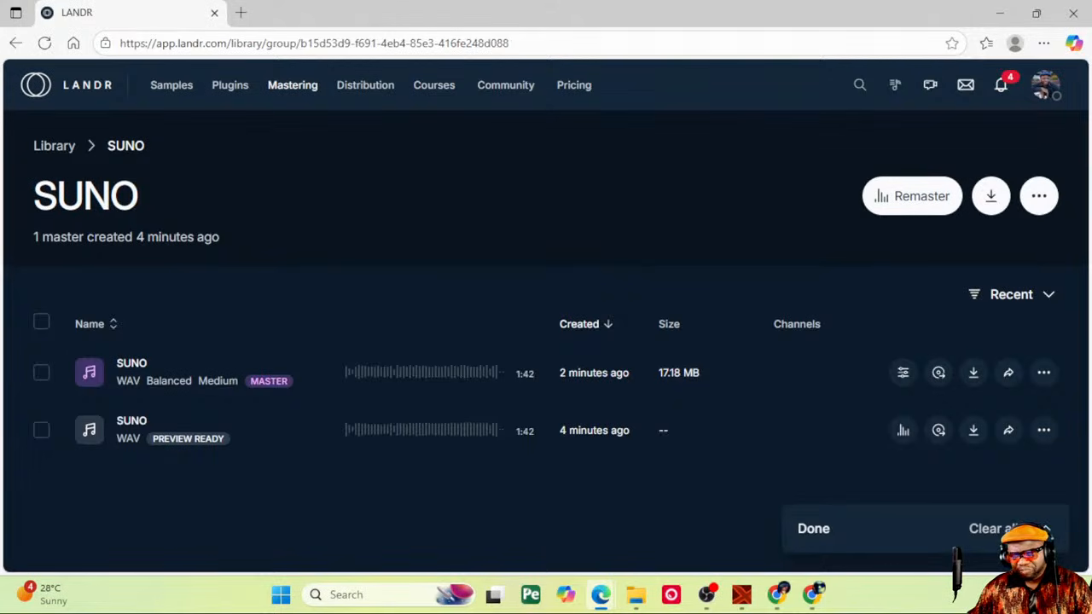
Step: Switch to Media Player and compare playback of LANDR-SUNO-Balanced-Medium with the SUNO BIG BAND file, pausing and putting the player away
key(alt+Tab)
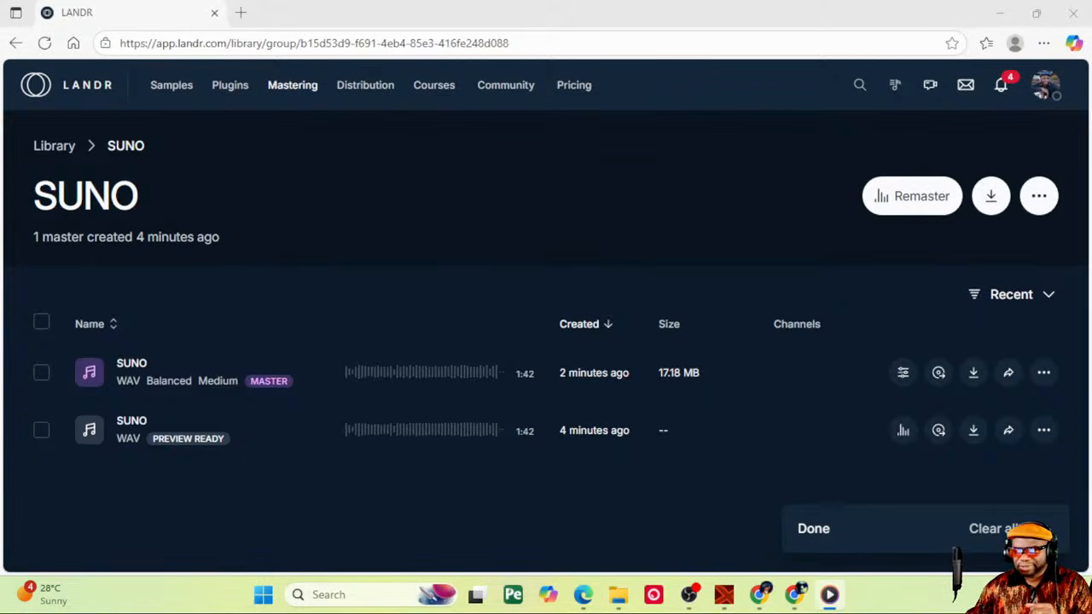
drag(431, 38, 610, 2)
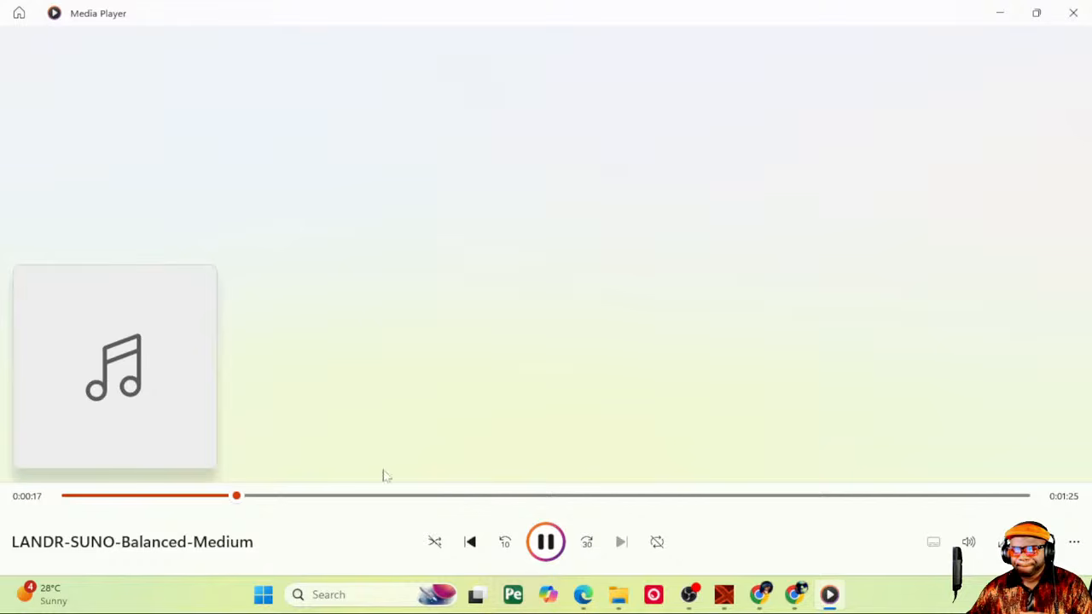
click(546, 542)
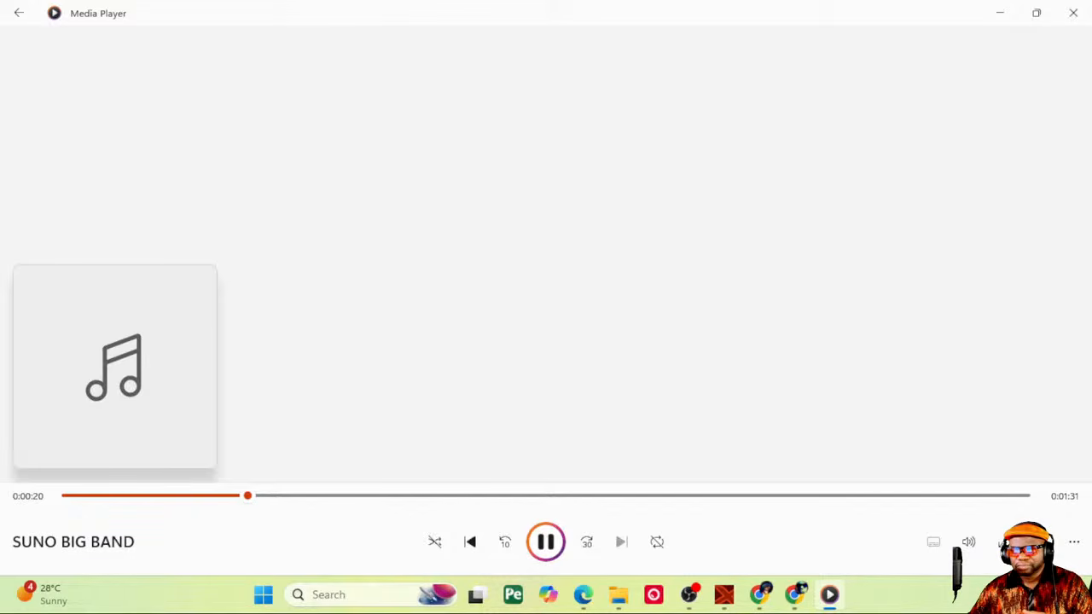
click(545, 541)
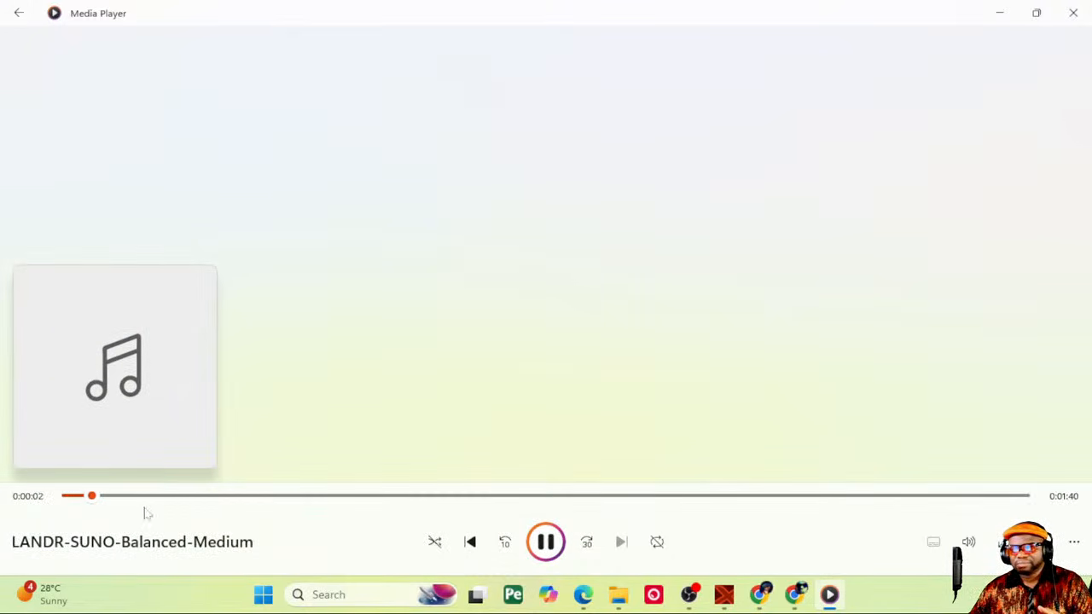
click(550, 548)
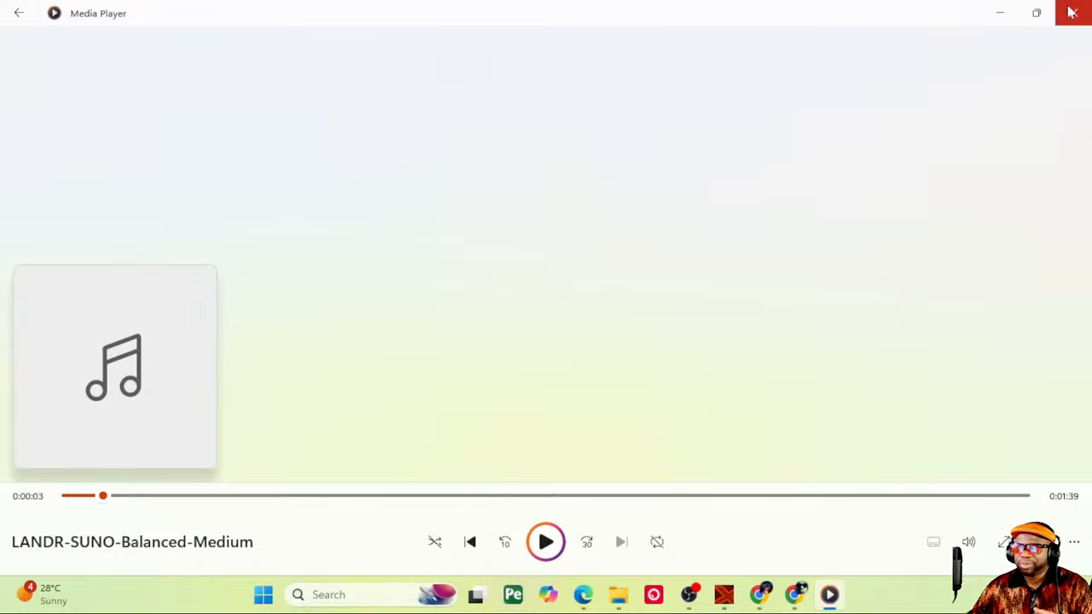
drag(936, 12, 0, 248)
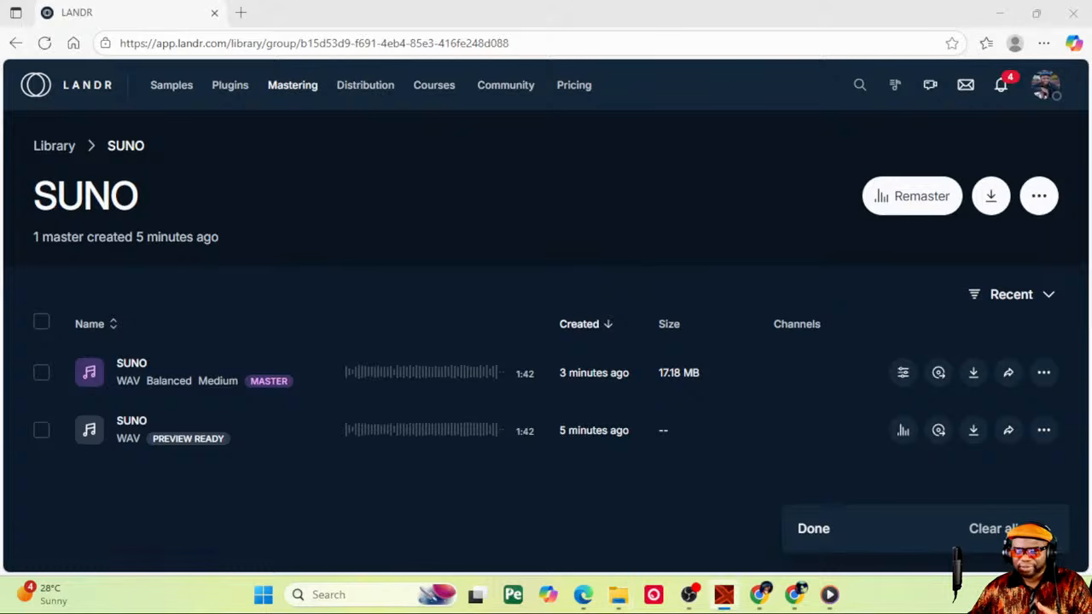
Step: Switch to the SUNO-TODAY project in Mixcraft and maximize its window
drag(0, 426, 316, 44)
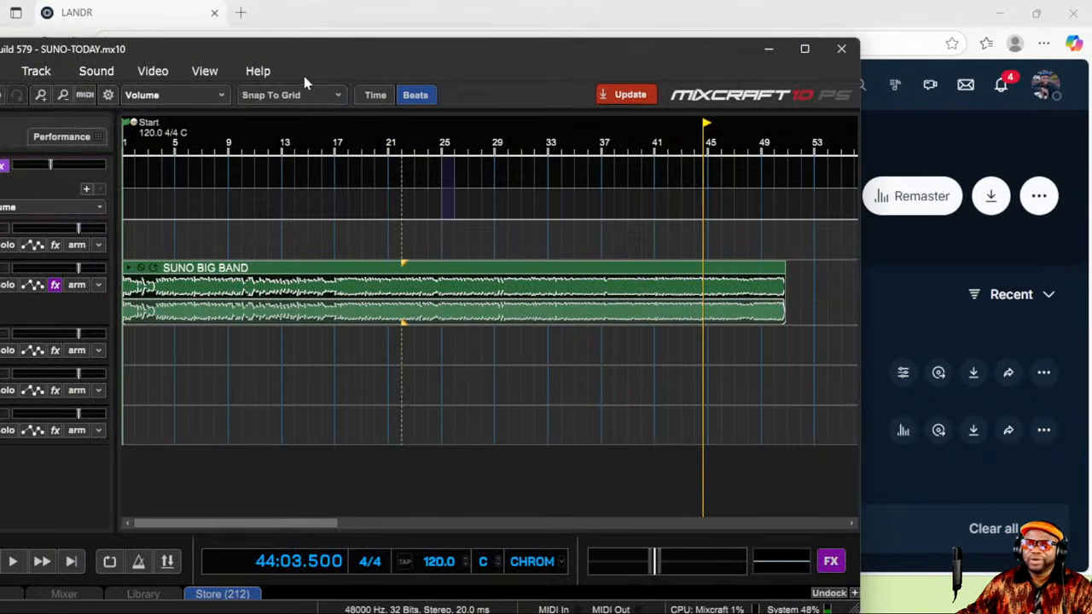
double_click(325, 49)
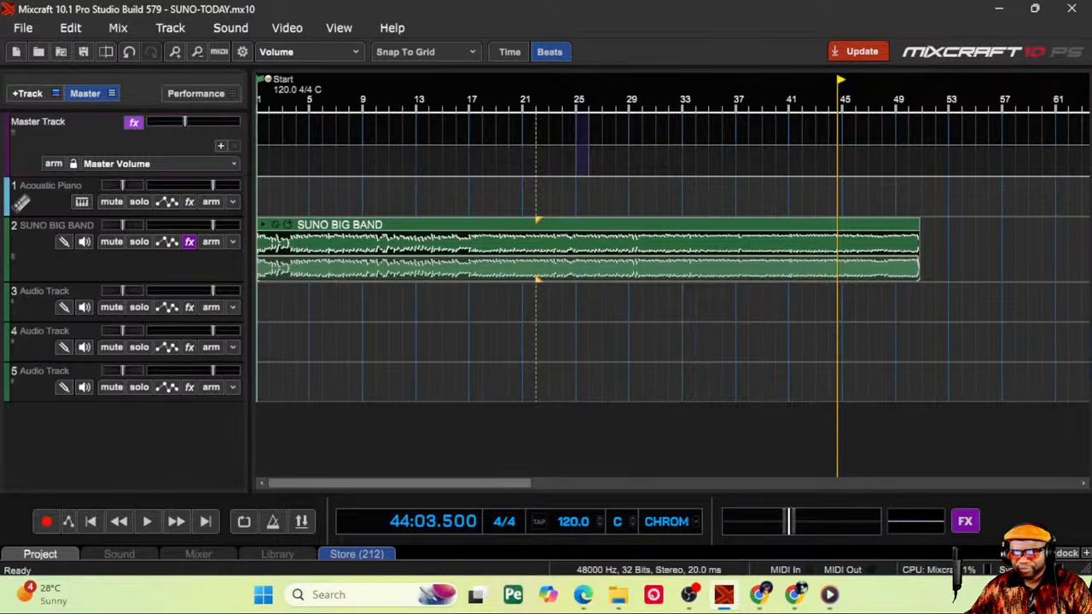
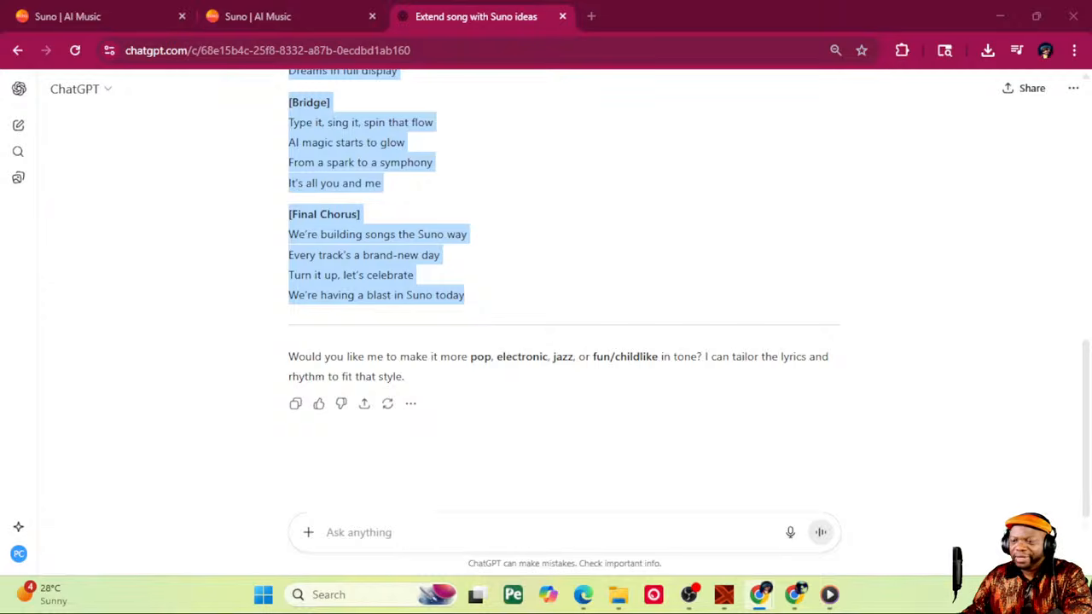
Step: Move the Chord Helper page into the Chrome window with the Suno and ChatGPT tabs and load the Chord Zapper's piano
drag(2, 34, 670, 17)
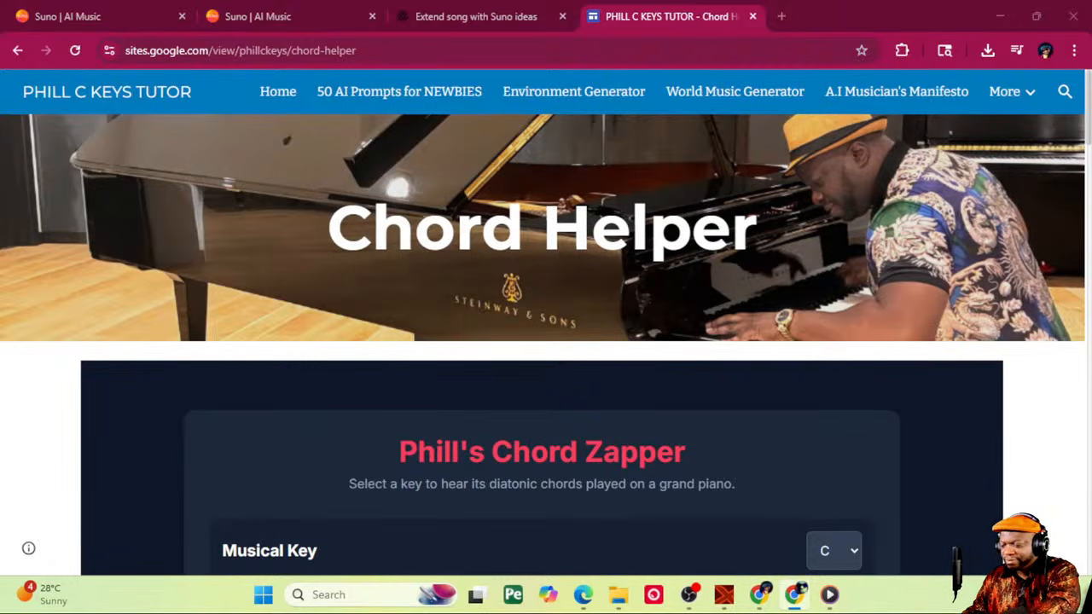
scroll(663, 378, down, 5)
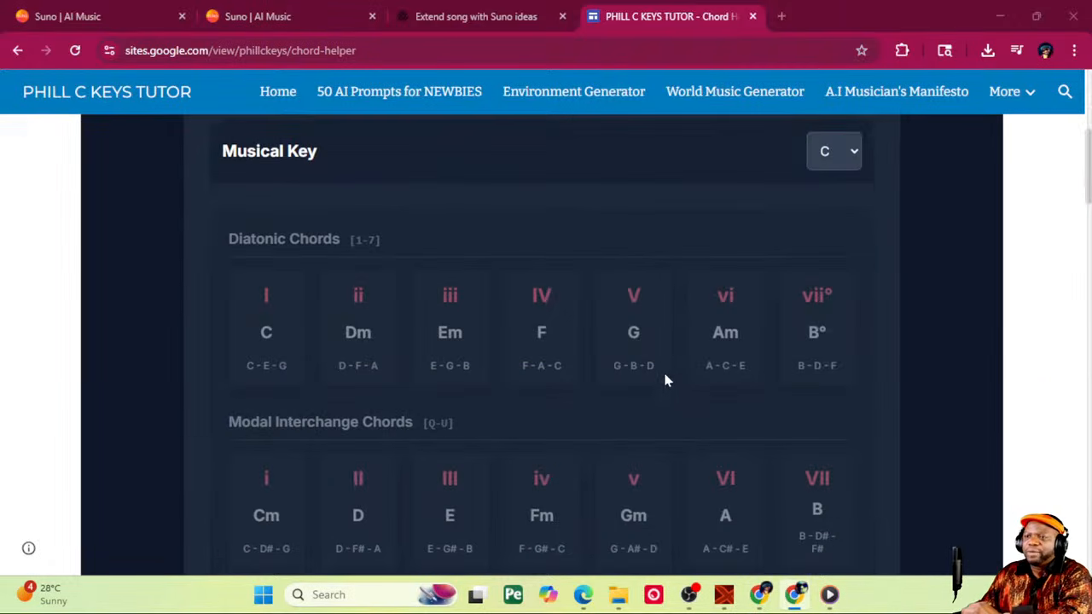
scroll(465, 290, down, 2)
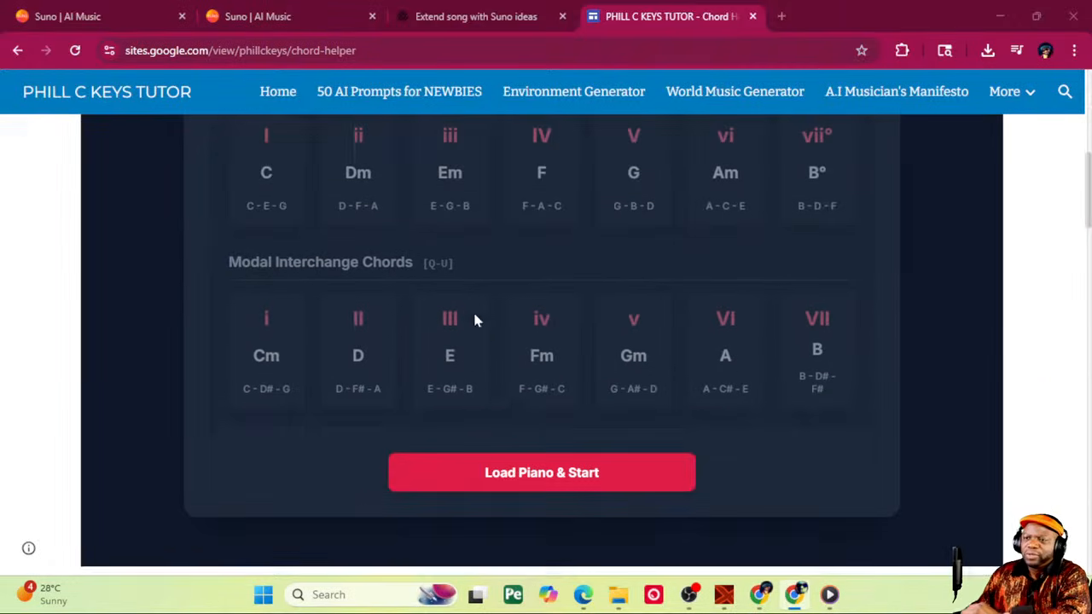
click(537, 486)
click(538, 486)
scroll(538, 486, up, 3)
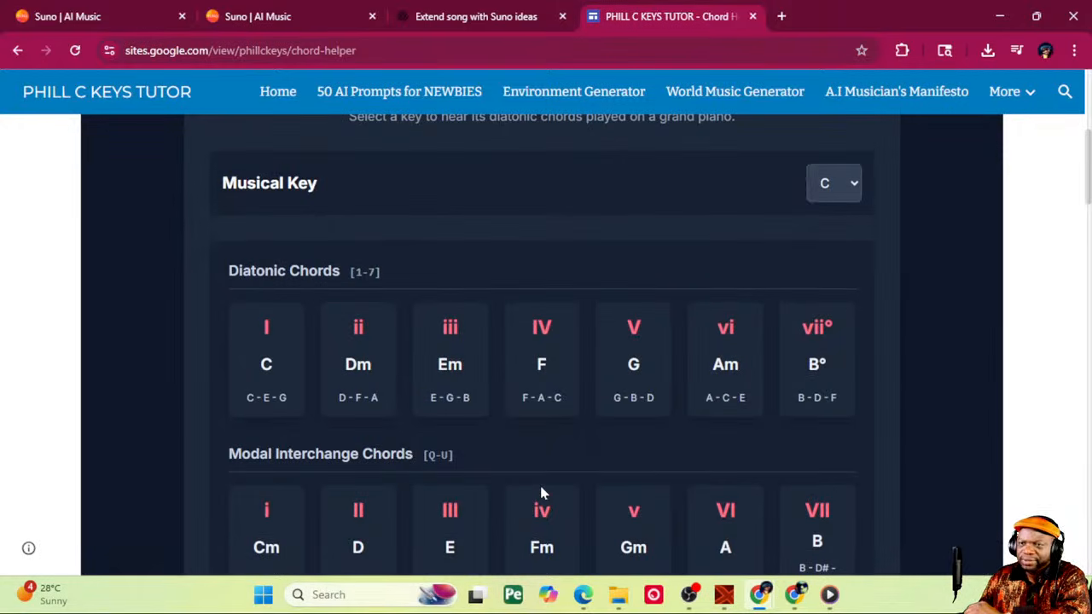
scroll(541, 463, down, 1)
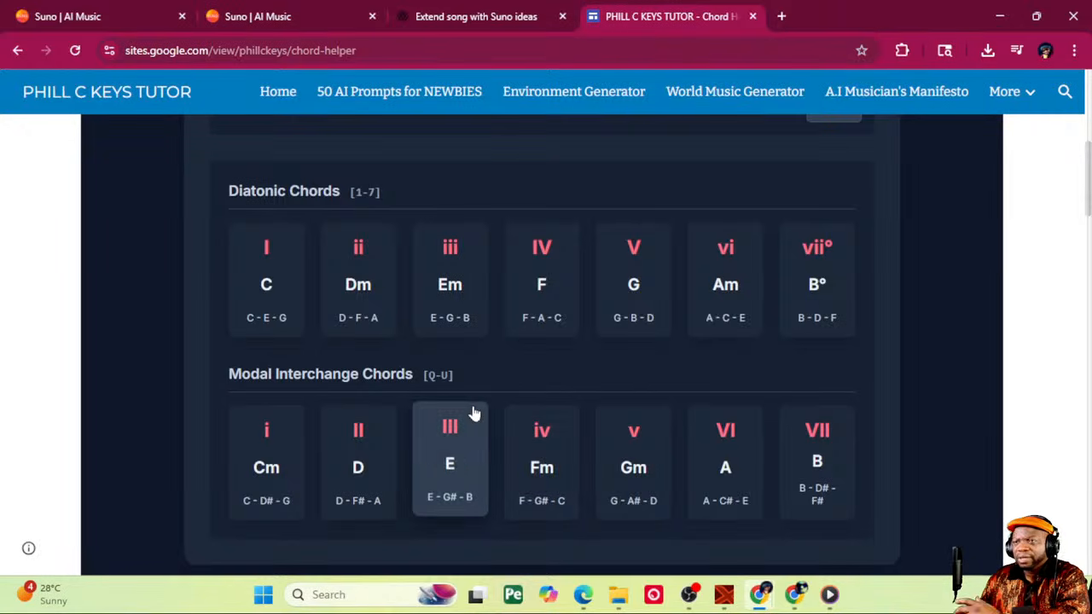
Step: Play the chords C, Gm, C and F in sequence on the Chord Zapper in the key of C
click(265, 299)
click(265, 299)
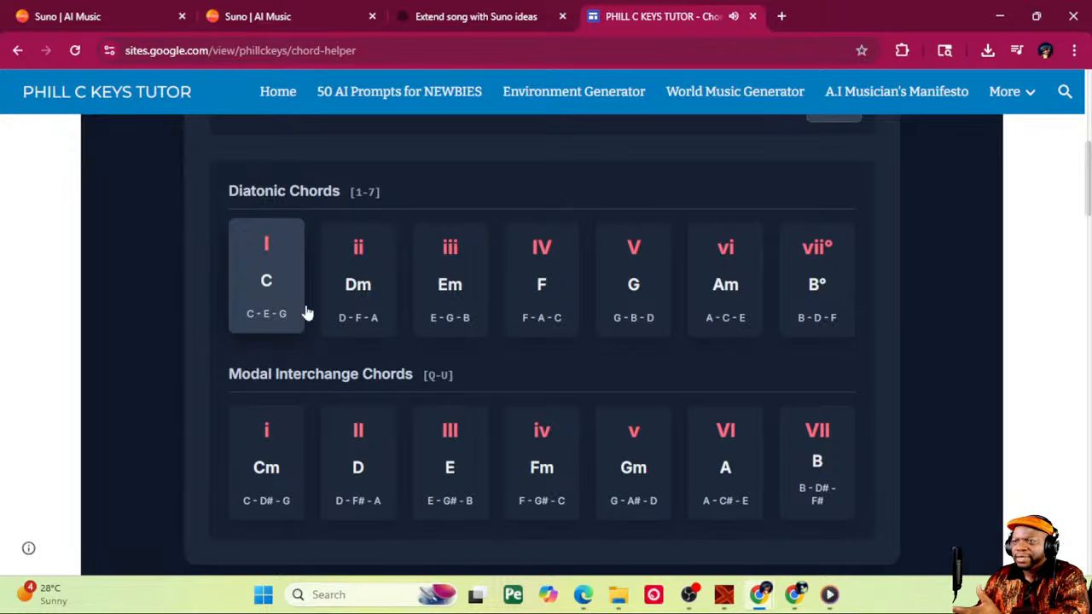
click(609, 456)
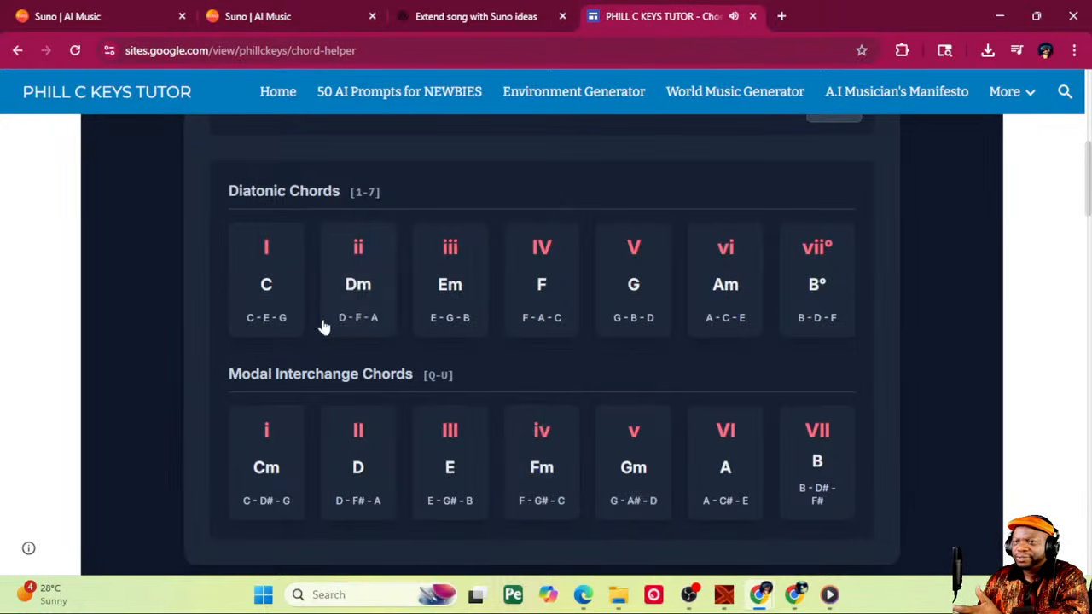
click(272, 302)
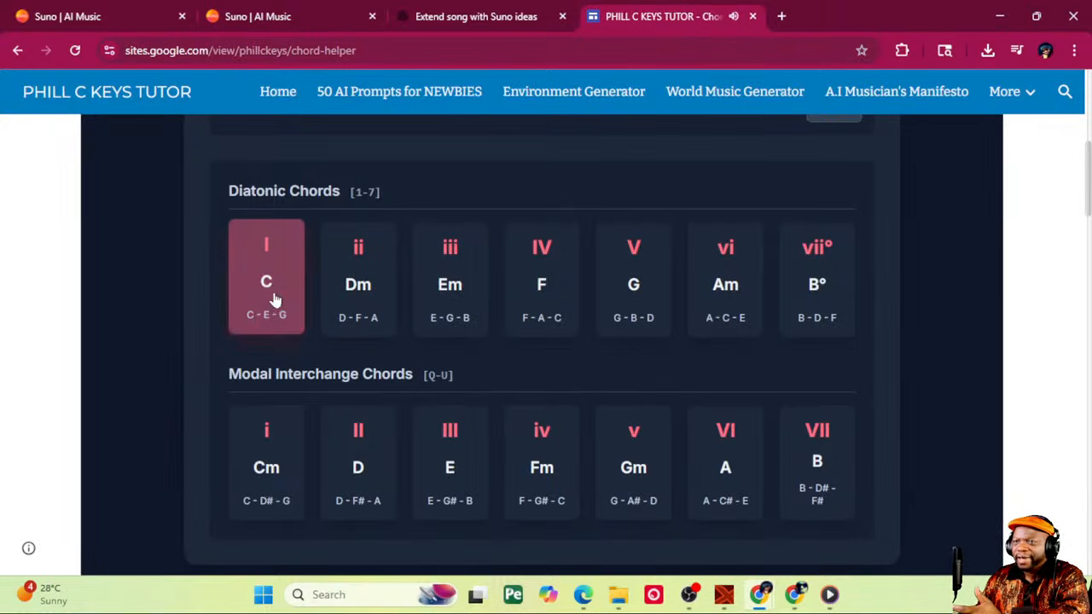
click(530, 290)
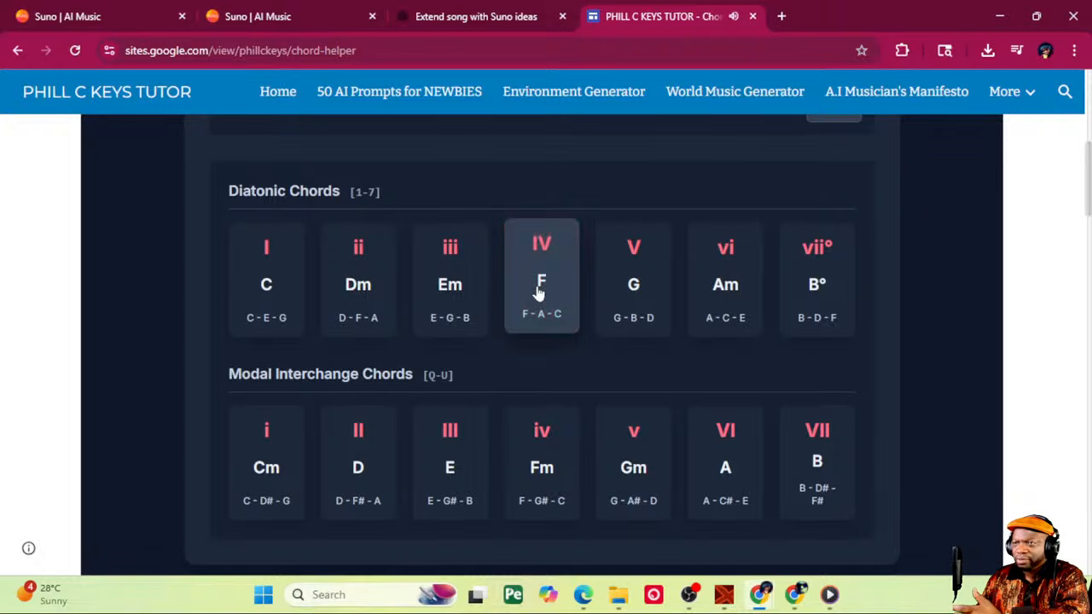
click(532, 292)
Step: Continue the progression with the chords C, Em and Am, followed by the modal interchange chord D
click(274, 293)
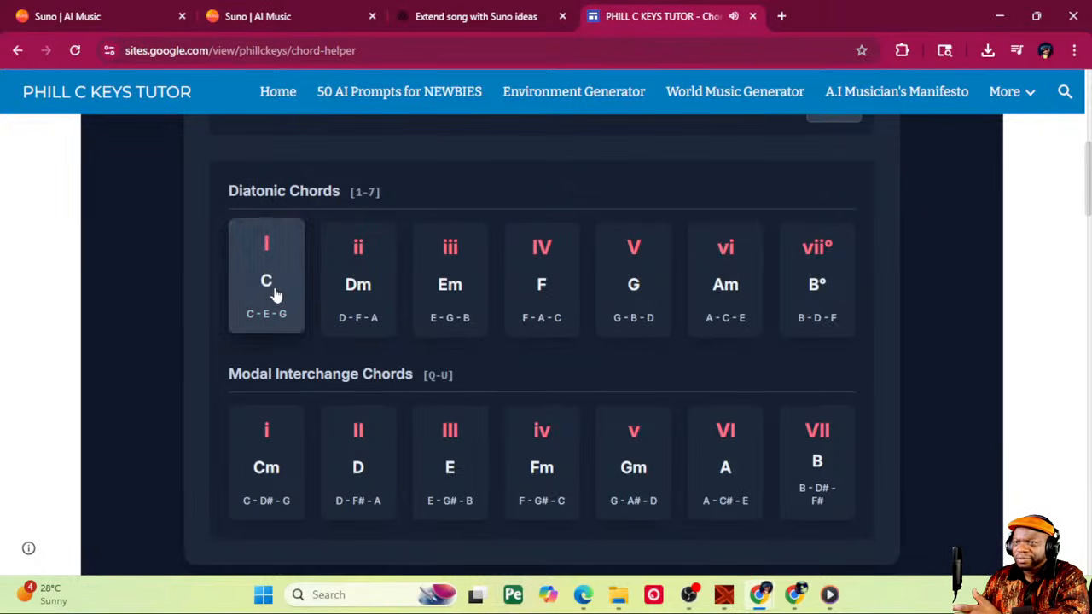
click(456, 287)
click(721, 278)
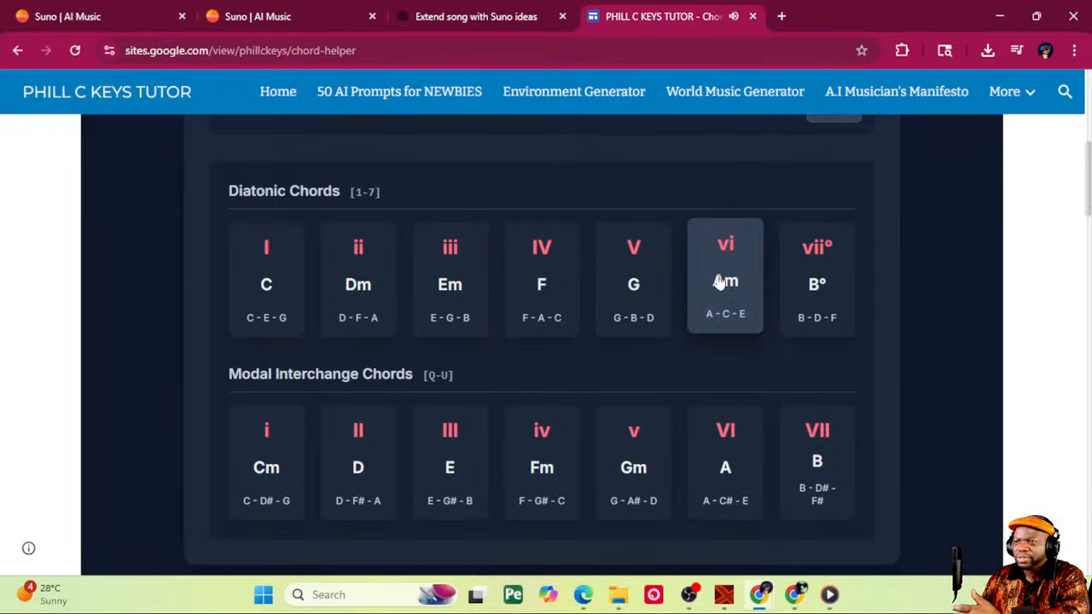
click(719, 281)
click(381, 458)
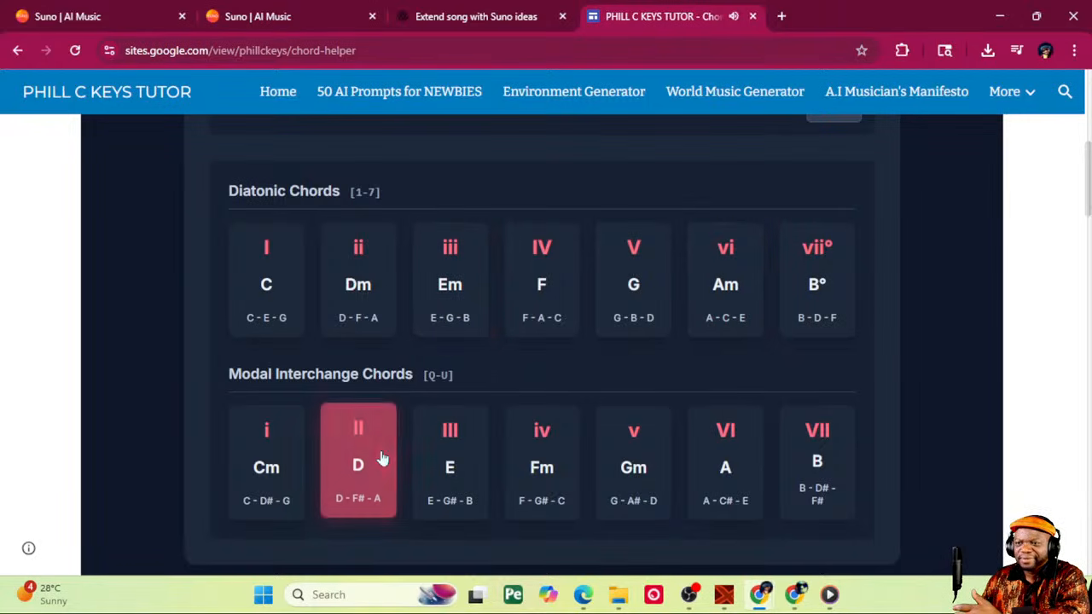
click(358, 458)
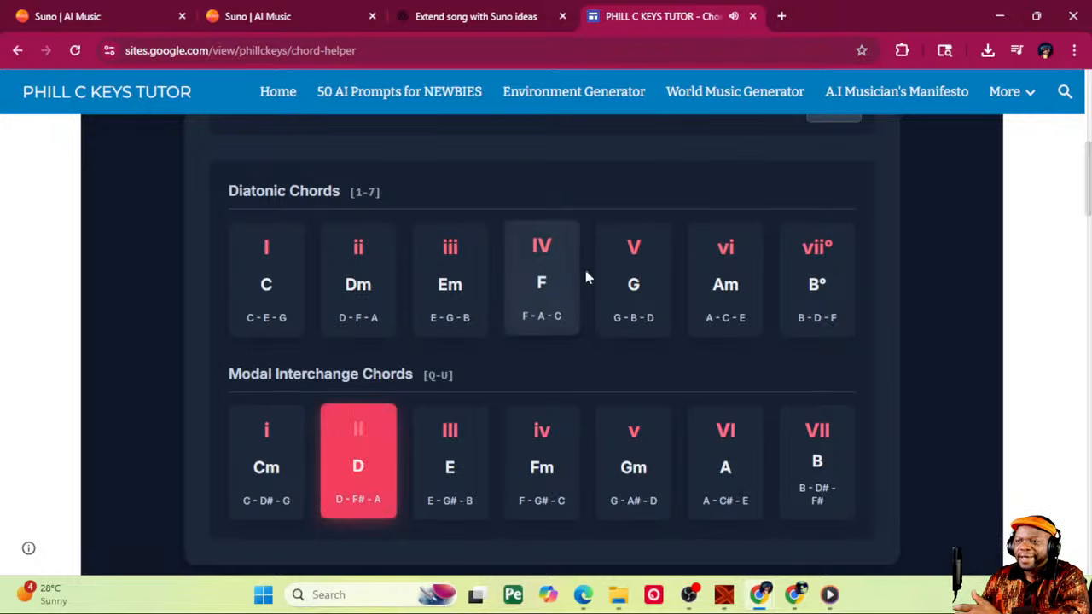
Step: Play the diatonic G chord, the modal interchange Gm chord, and return to C
click(631, 280)
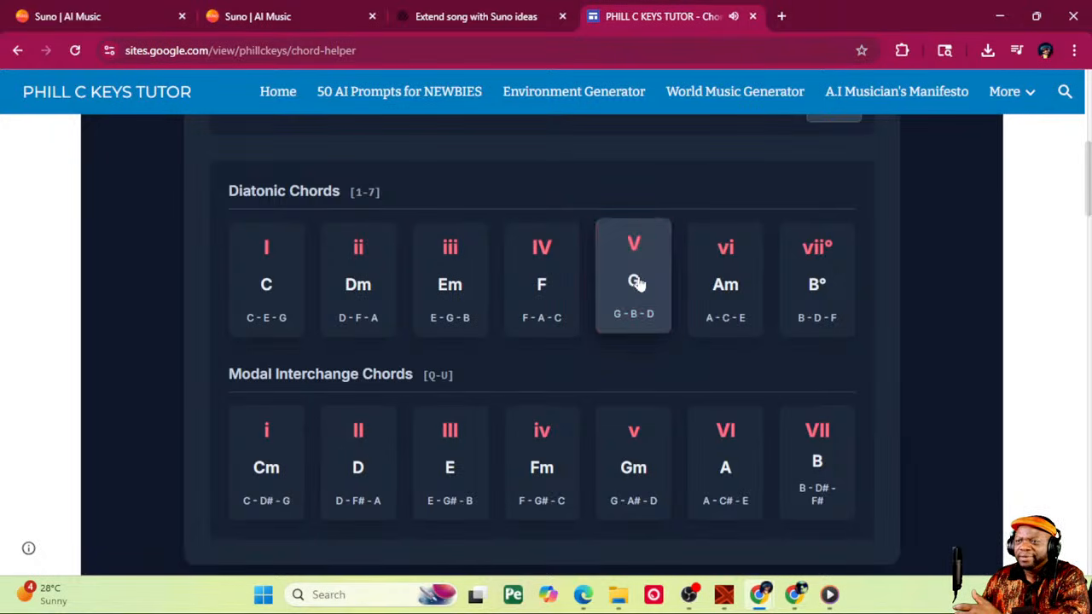
click(635, 283)
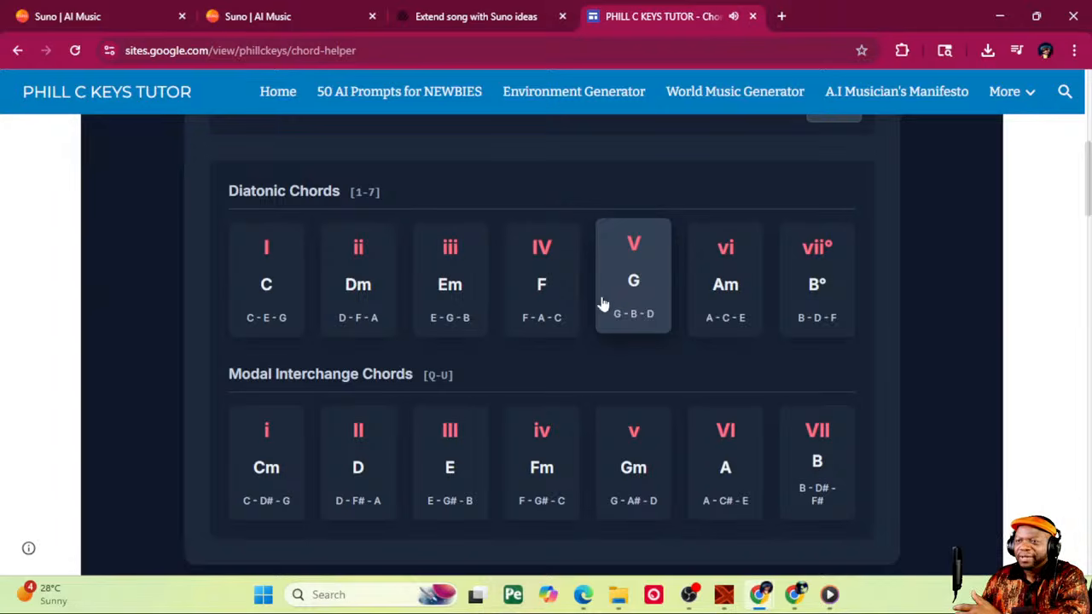
click(628, 450)
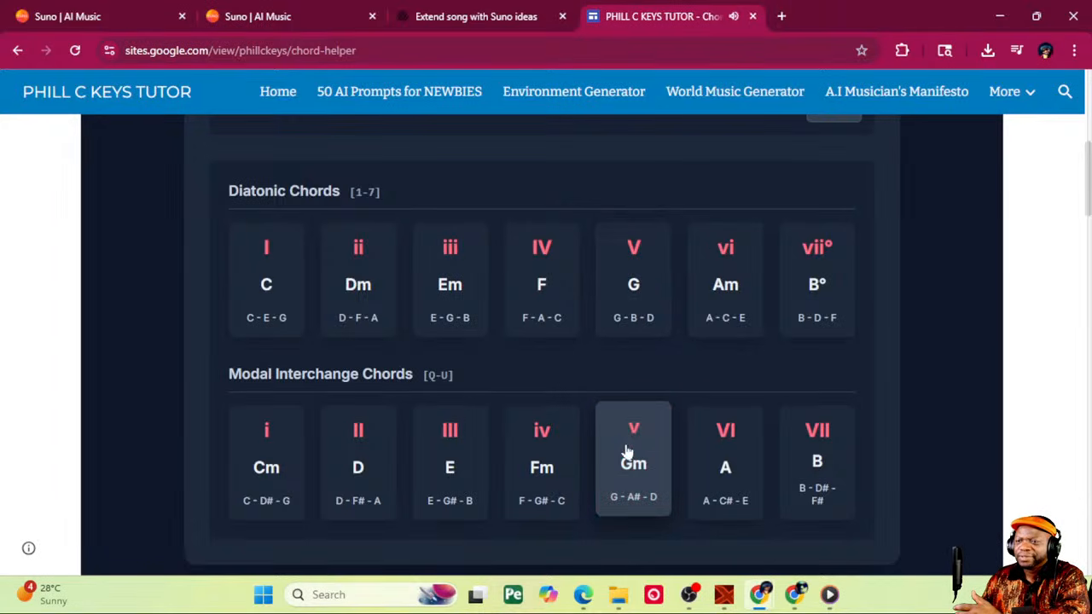
click(627, 450)
click(278, 283)
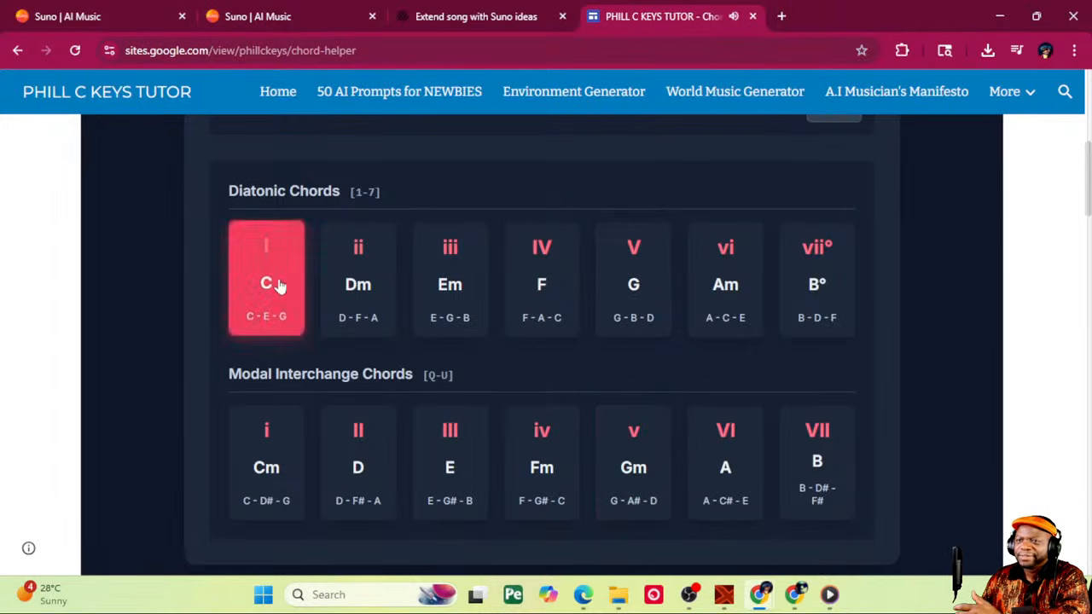
click(270, 285)
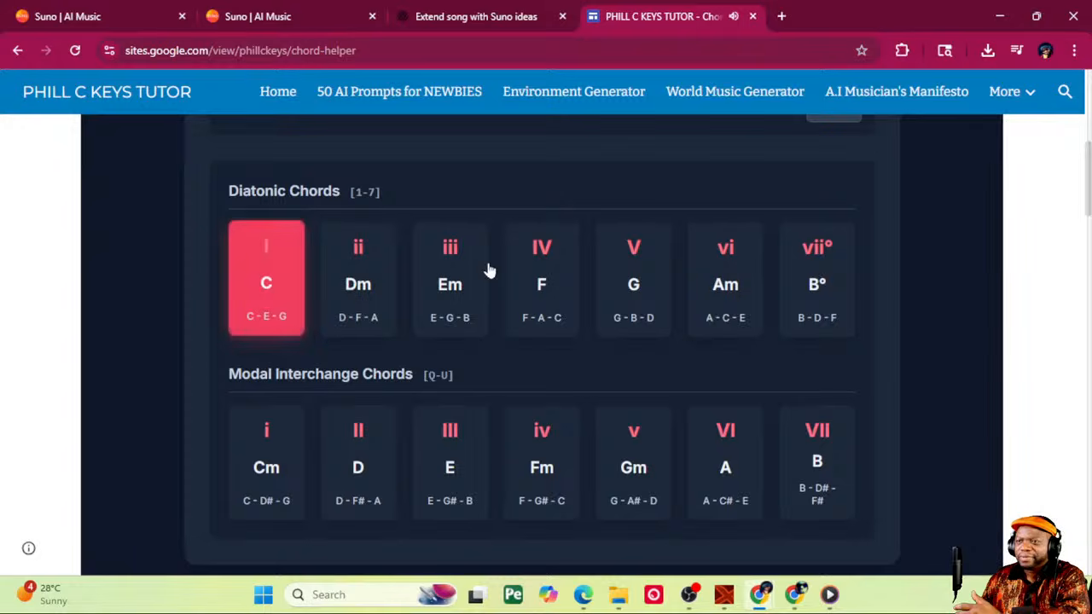
Step: Play F, the modal interchange D, Em, Am, Dm and G, and end the progression on C
click(542, 283)
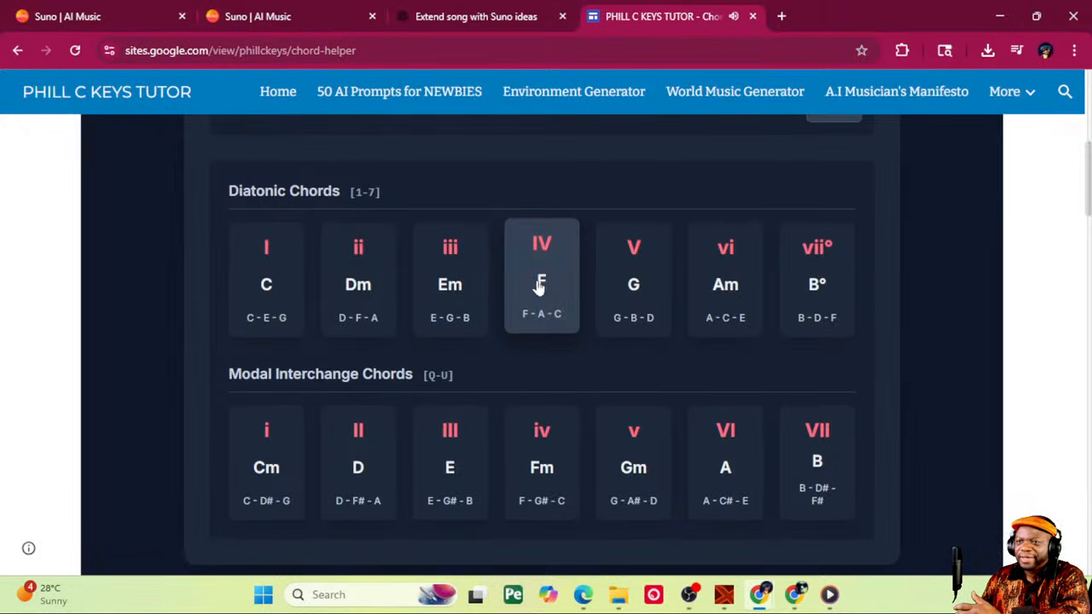
click(532, 287)
click(357, 456)
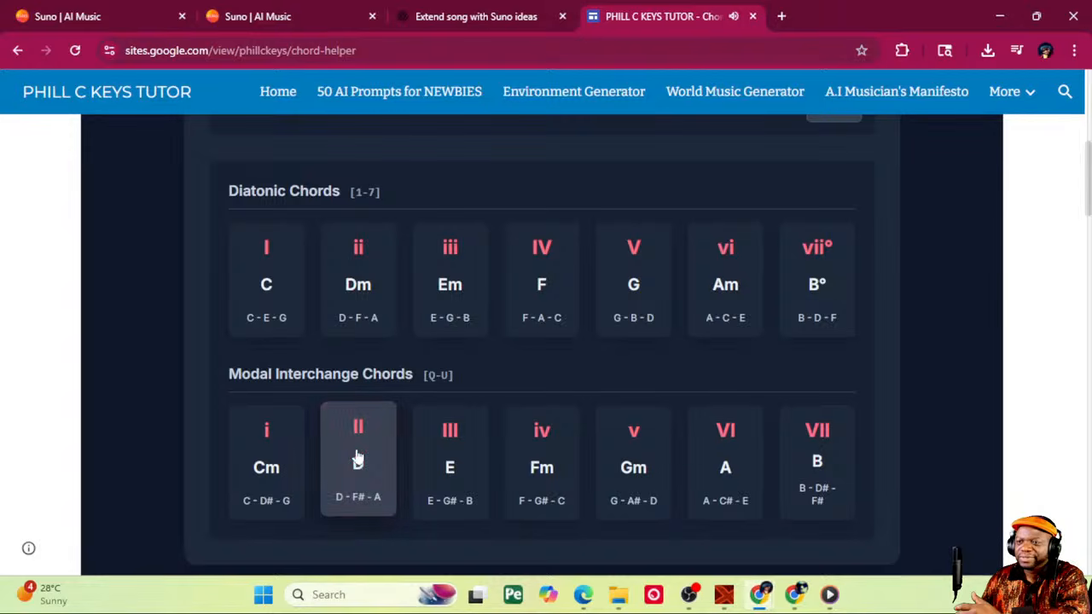
click(450, 283)
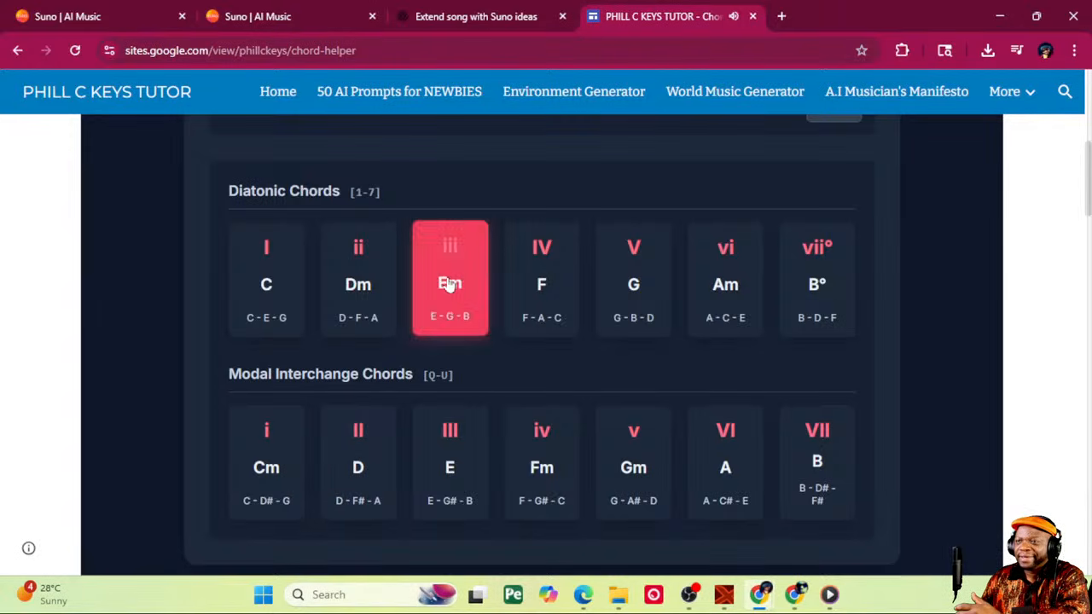
click(725, 281)
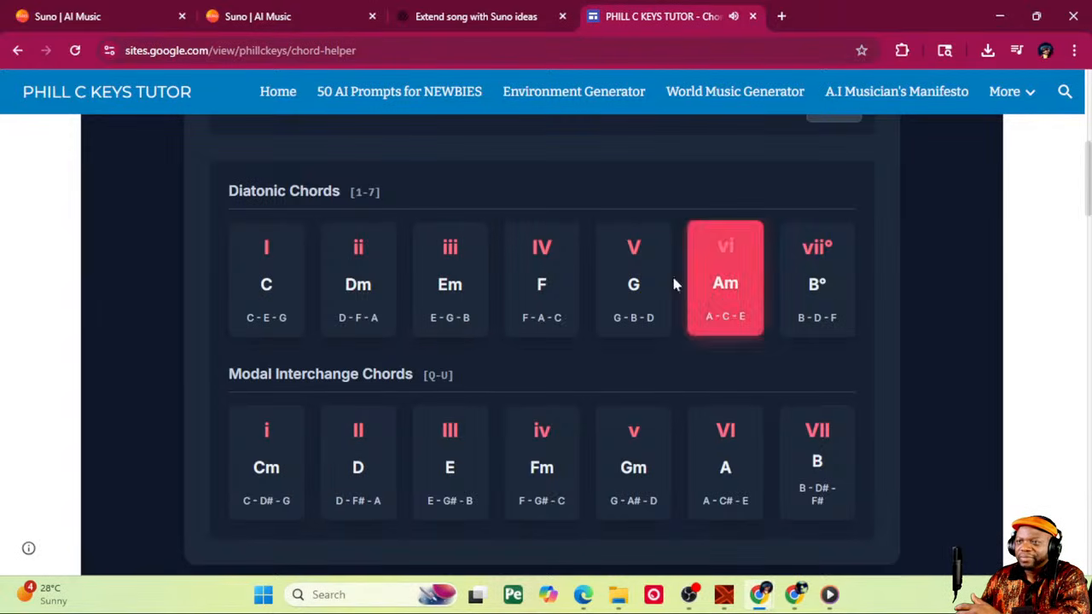
click(360, 290)
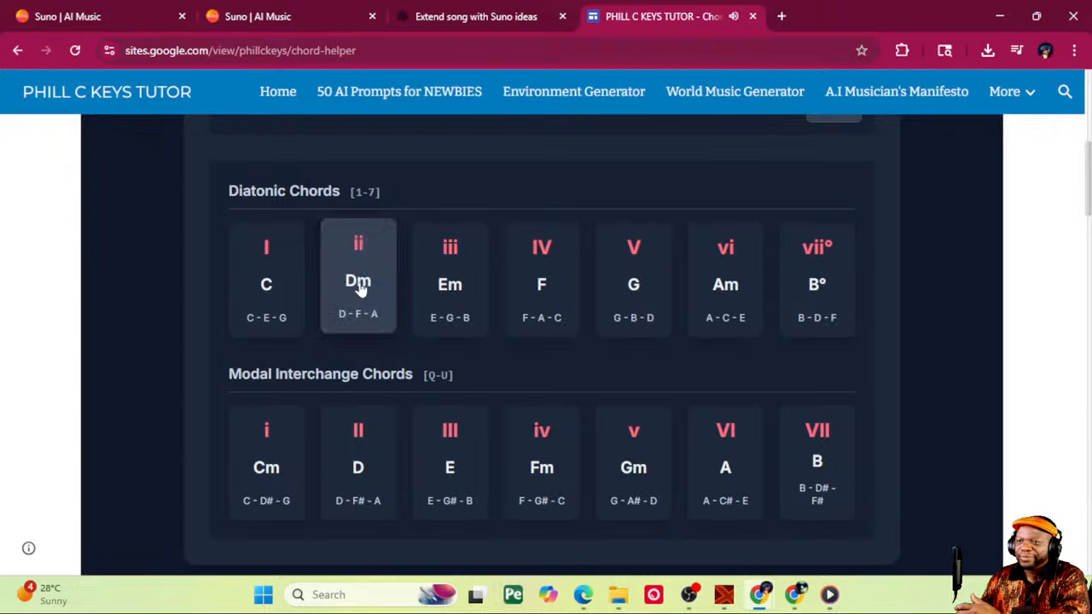
click(619, 282)
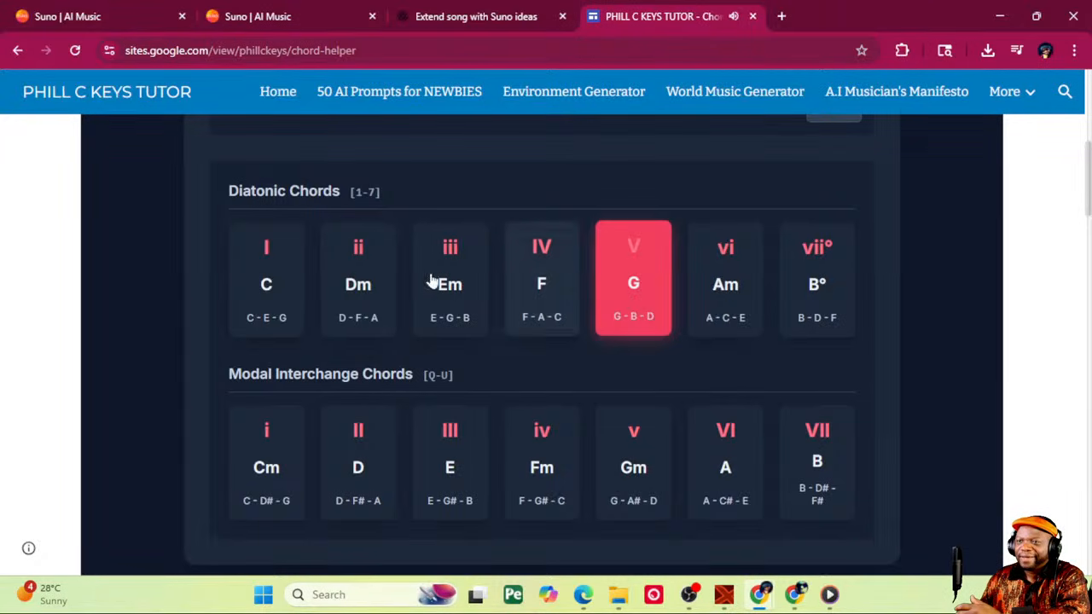
click(268, 282)
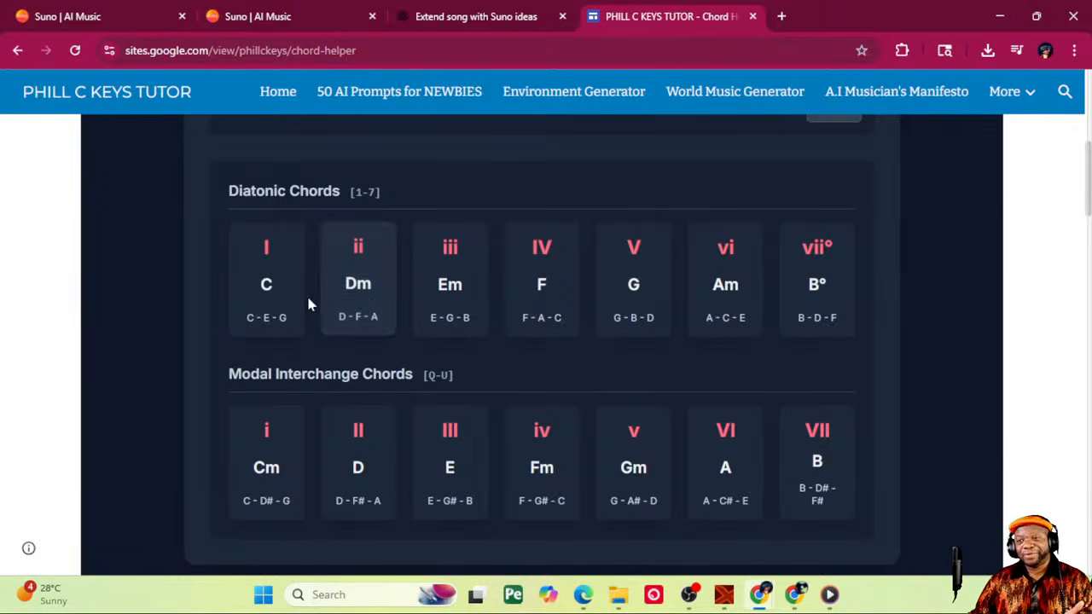
Step: Start another progression by playing the diatonic chords C, G, C, F and C
click(268, 299)
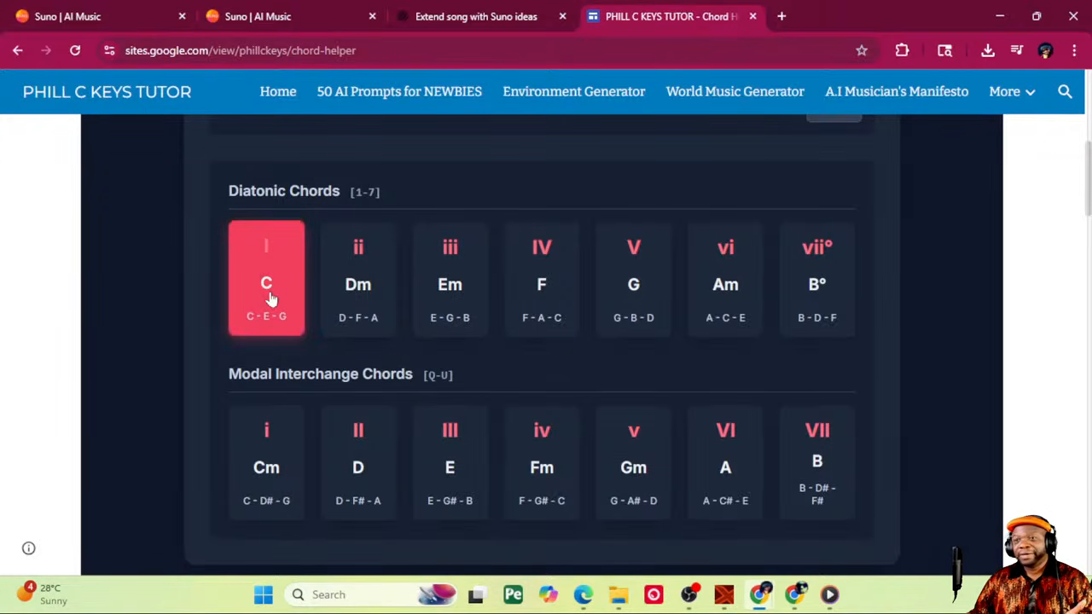
click(269, 300)
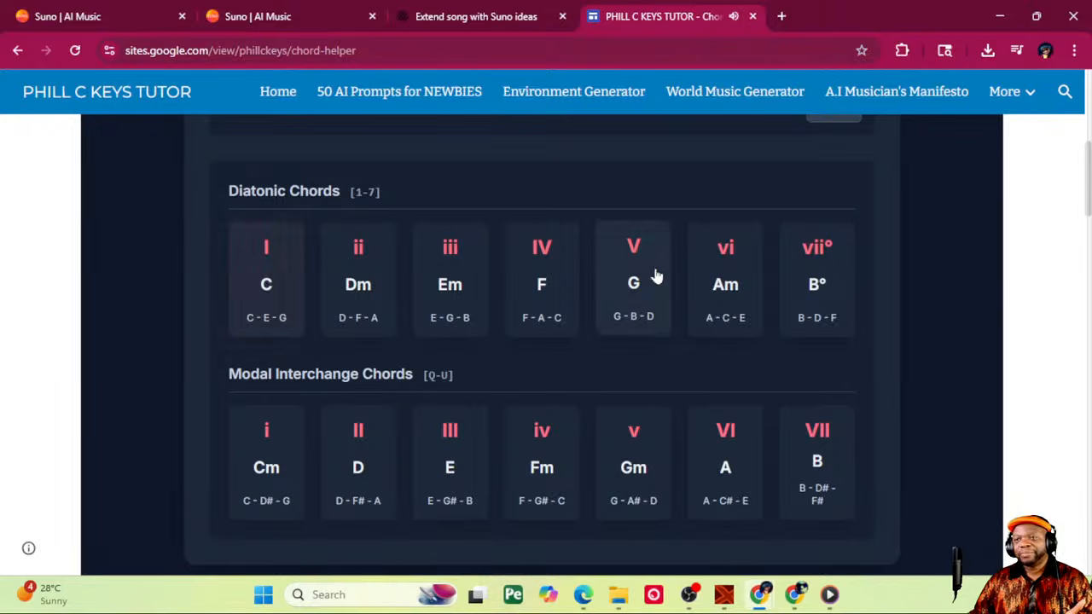
click(628, 288)
click(291, 282)
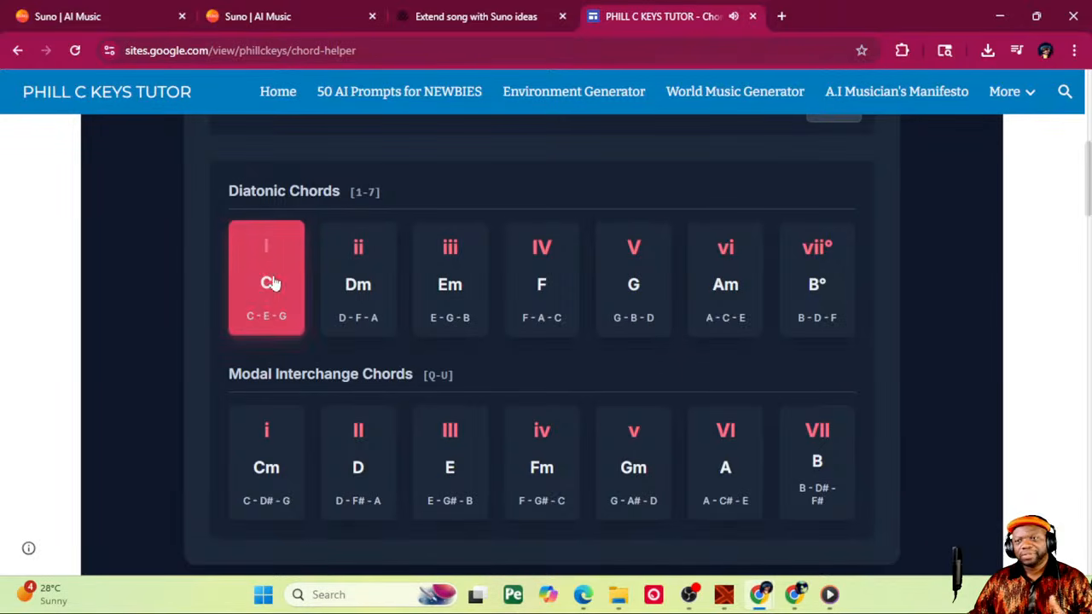
key(4)
click(292, 282)
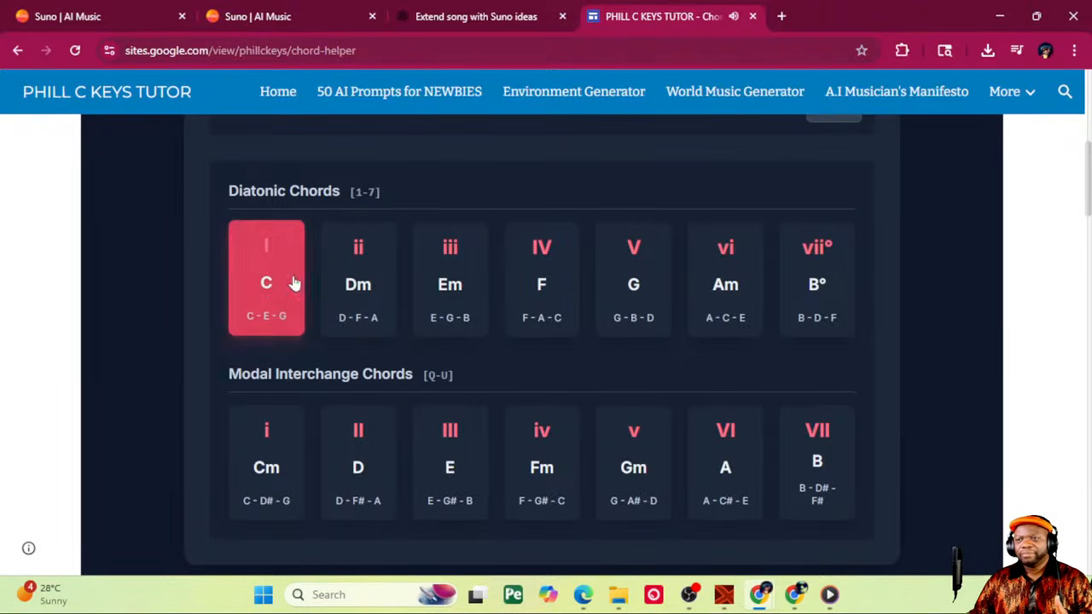
Step: Play Em and Am, the modal interchange D, the diatonic G, and the modal interchange chords Fm and Gm
click(442, 276)
click(728, 282)
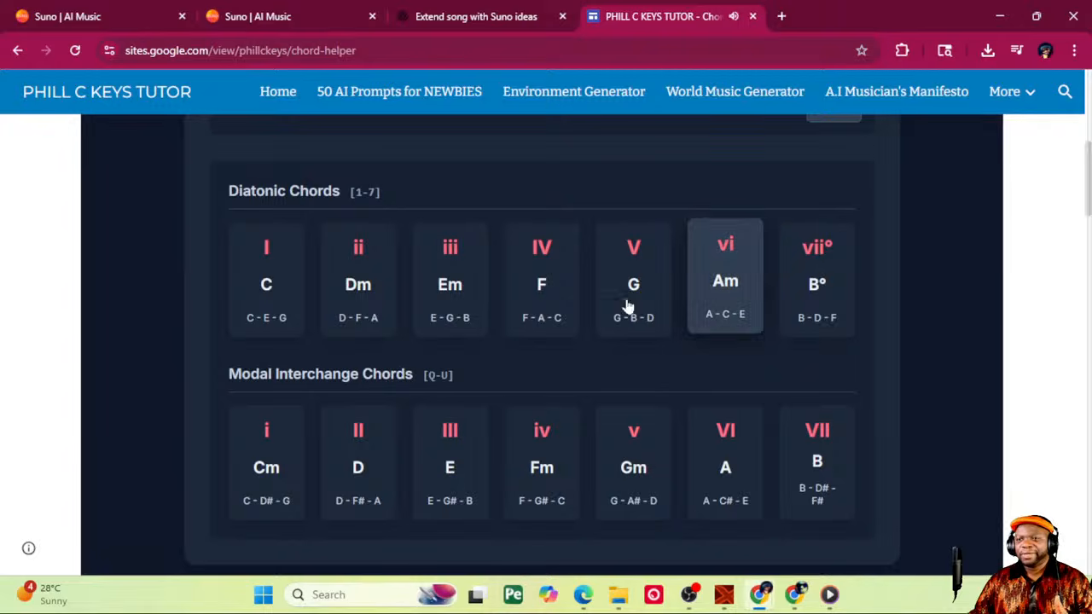
click(362, 460)
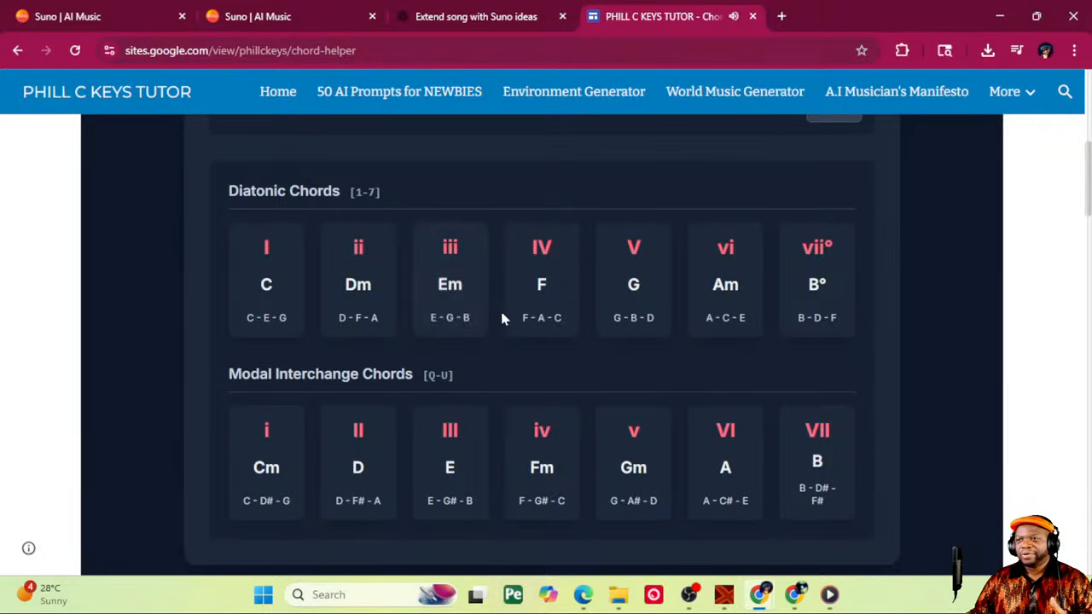
click(627, 288)
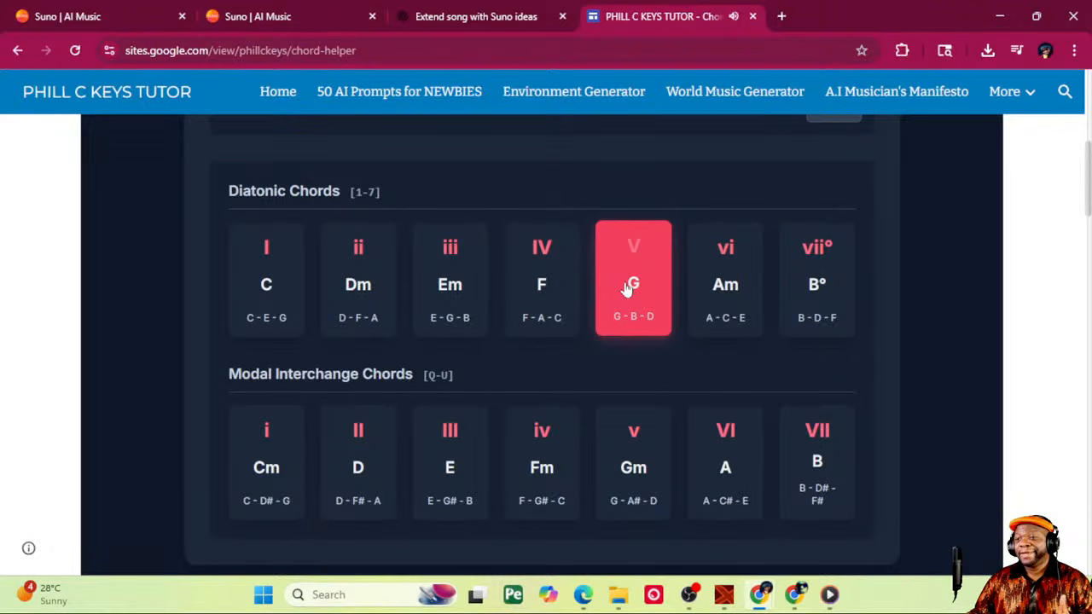
click(550, 469)
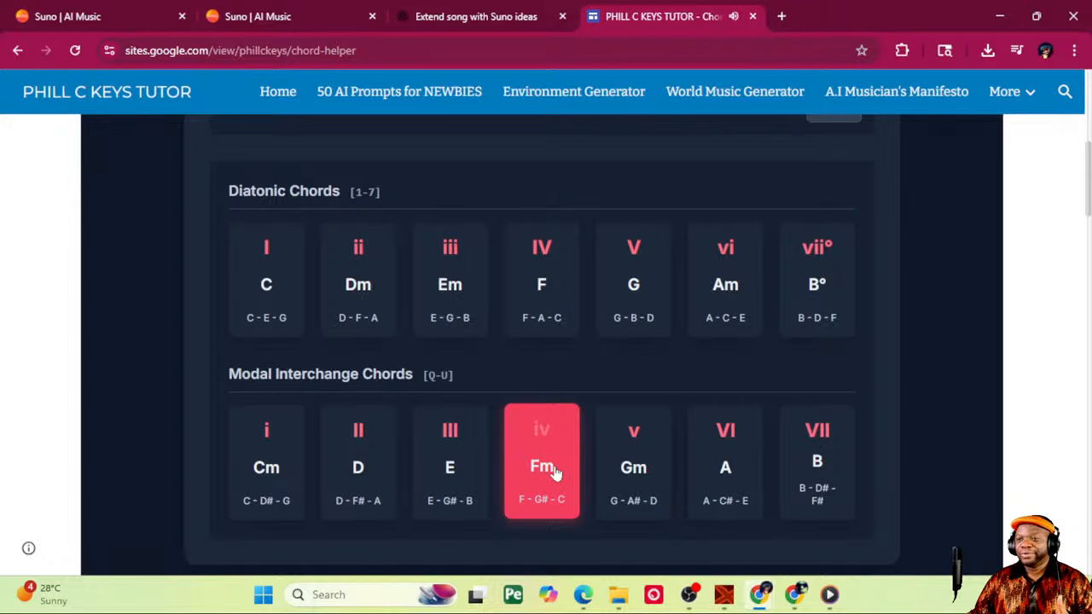
click(633, 461)
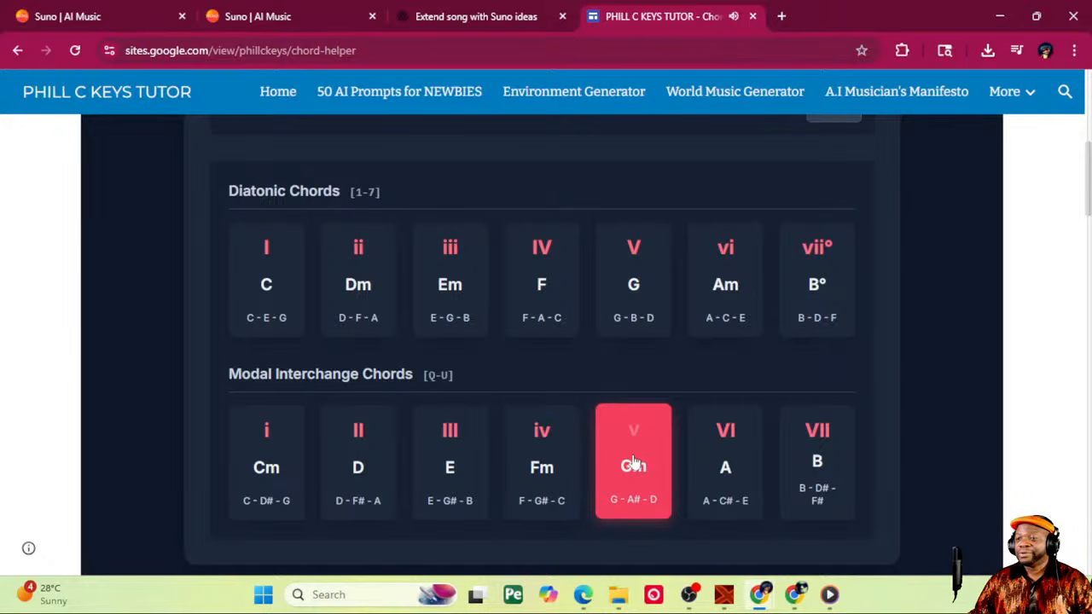
Step: End the progression on the diatonic C chord and bring up the Interactive Piano & Music Tutor on the Home page
click(269, 283)
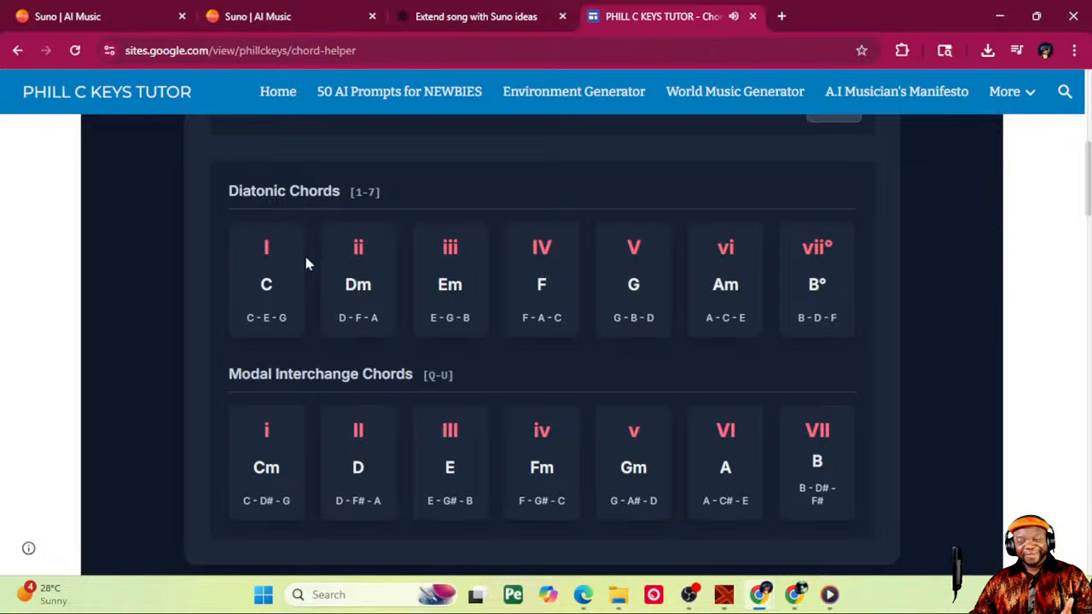
scroll(515, 297, up, 3)
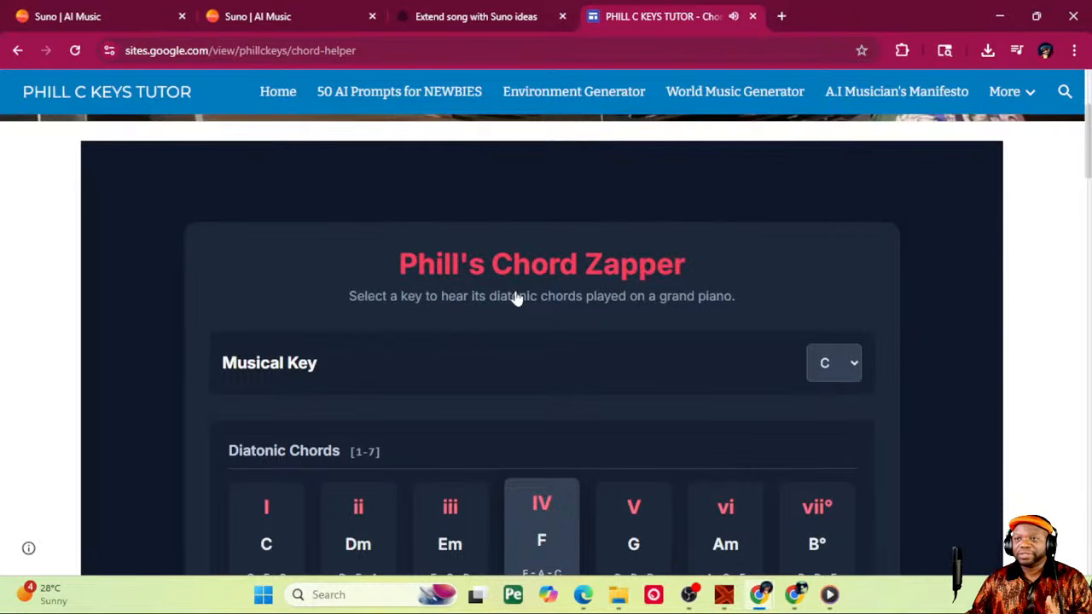
scroll(515, 297, up, 3)
click(280, 94)
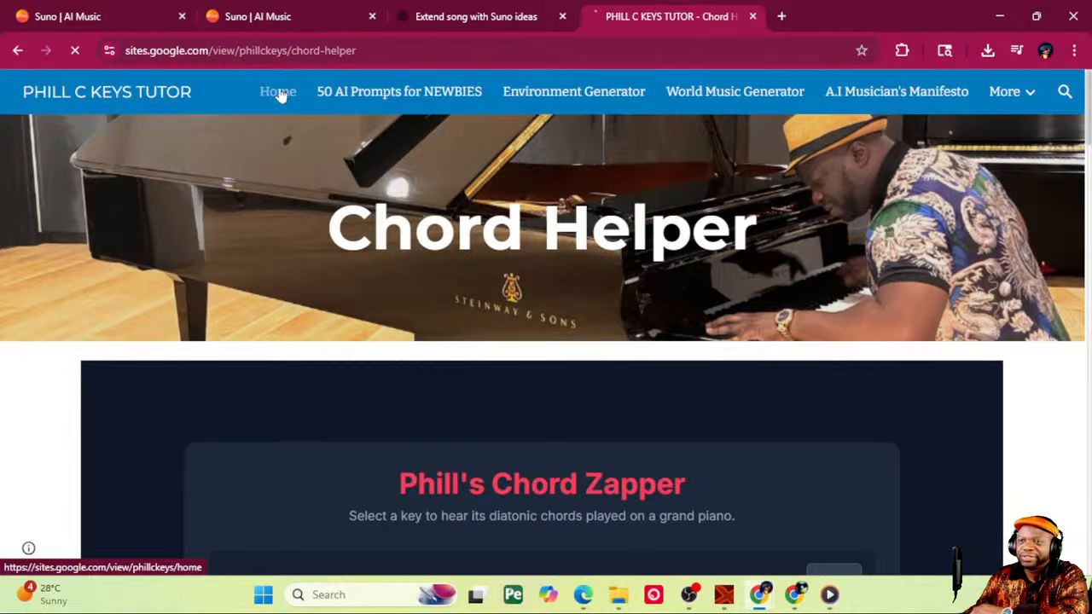
scroll(609, 336, down, 5)
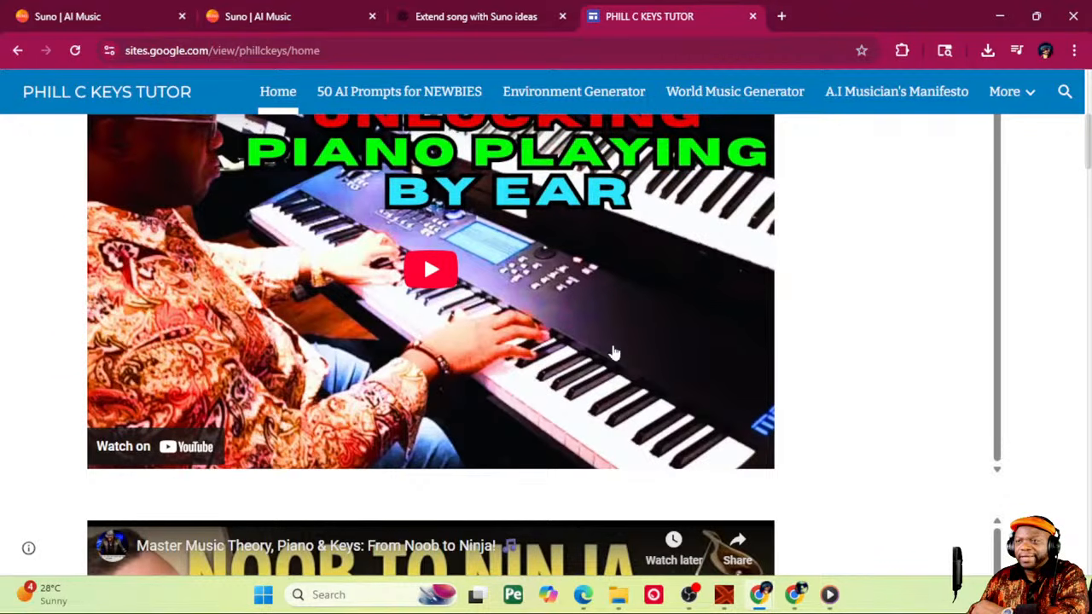
scroll(752, 407, down, 10)
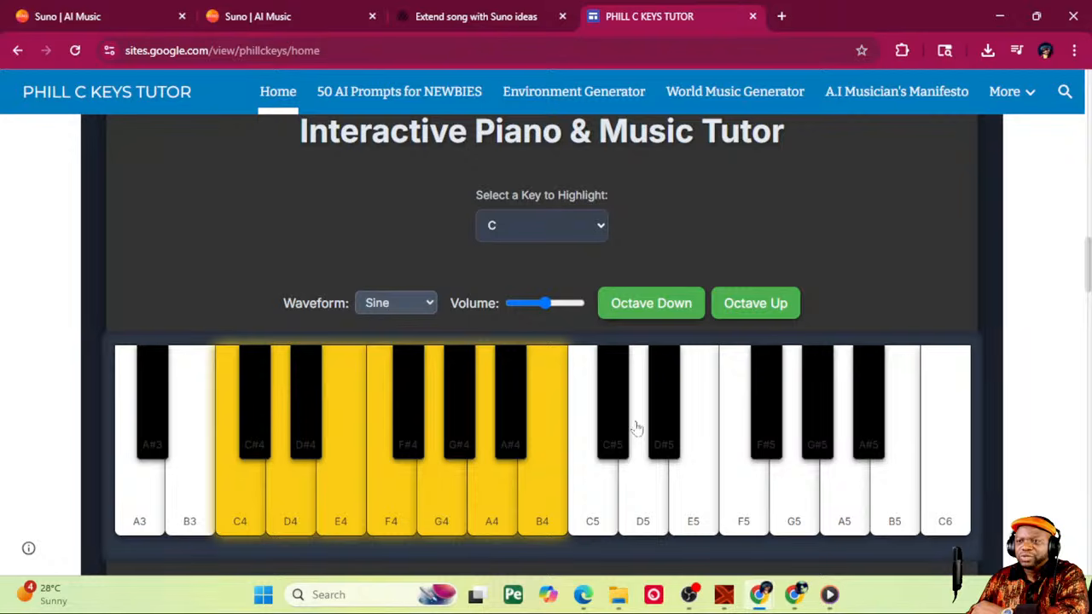
Step: Play a short melody on the interactive piano with the notes C4, D4 and F4, ending on C4
click(244, 475)
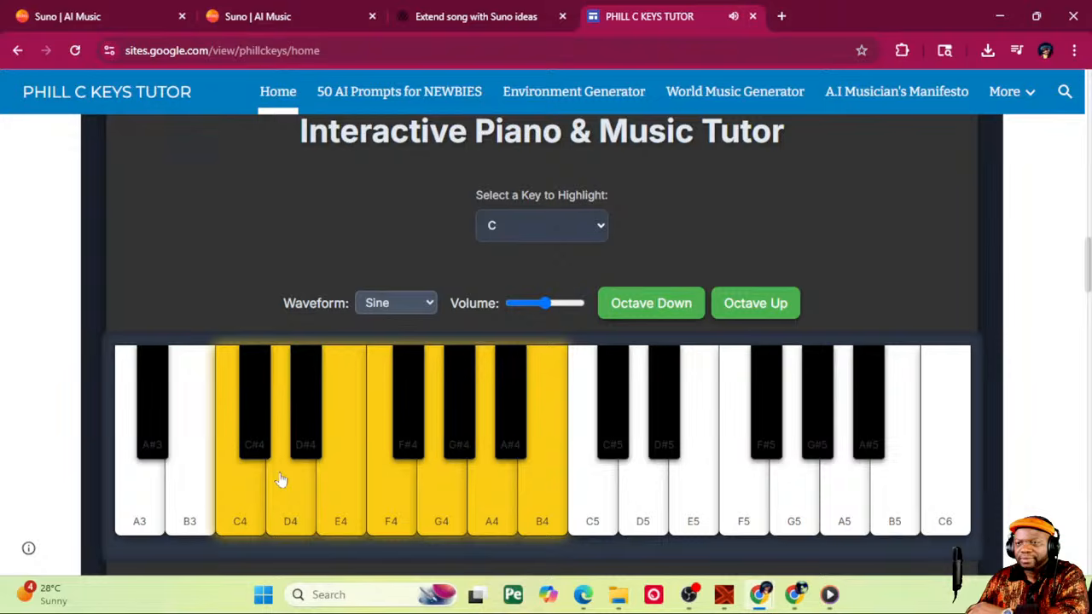
click(282, 480)
click(259, 490)
double_click(292, 488)
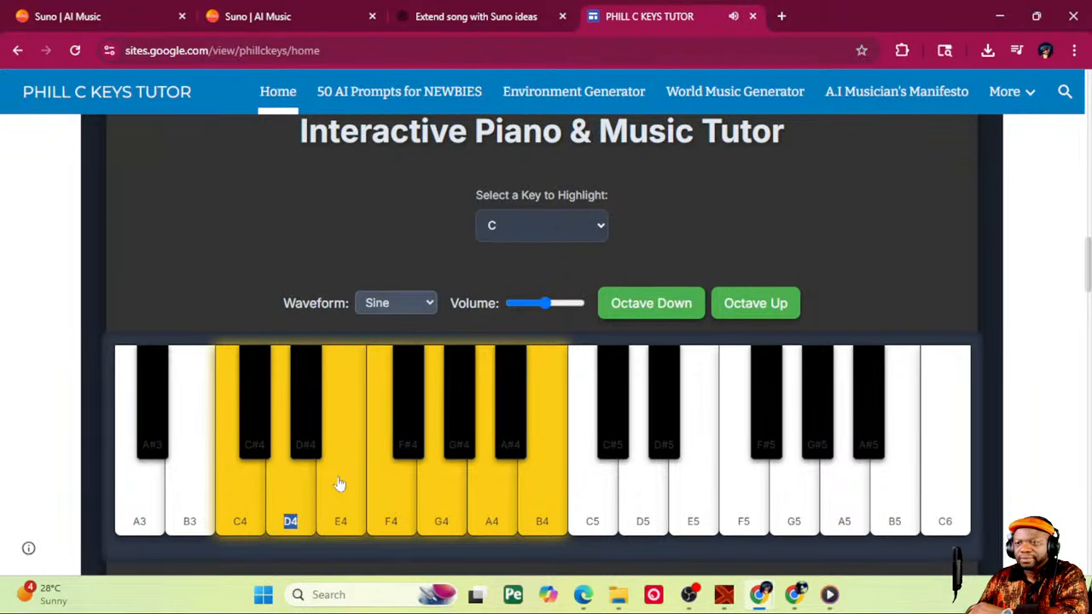
click(385, 493)
click(278, 489)
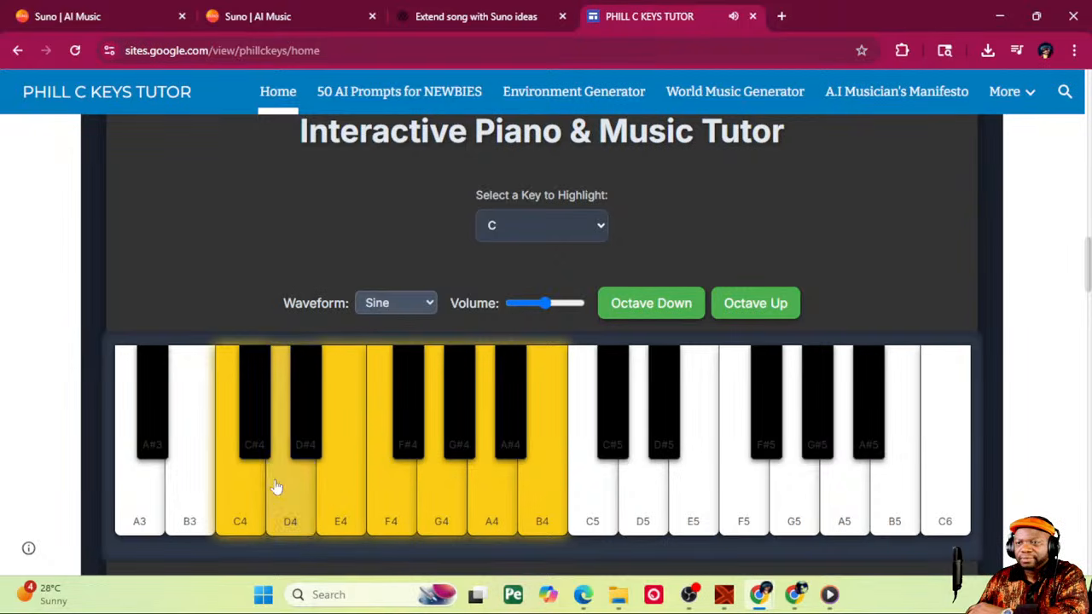
click(245, 487)
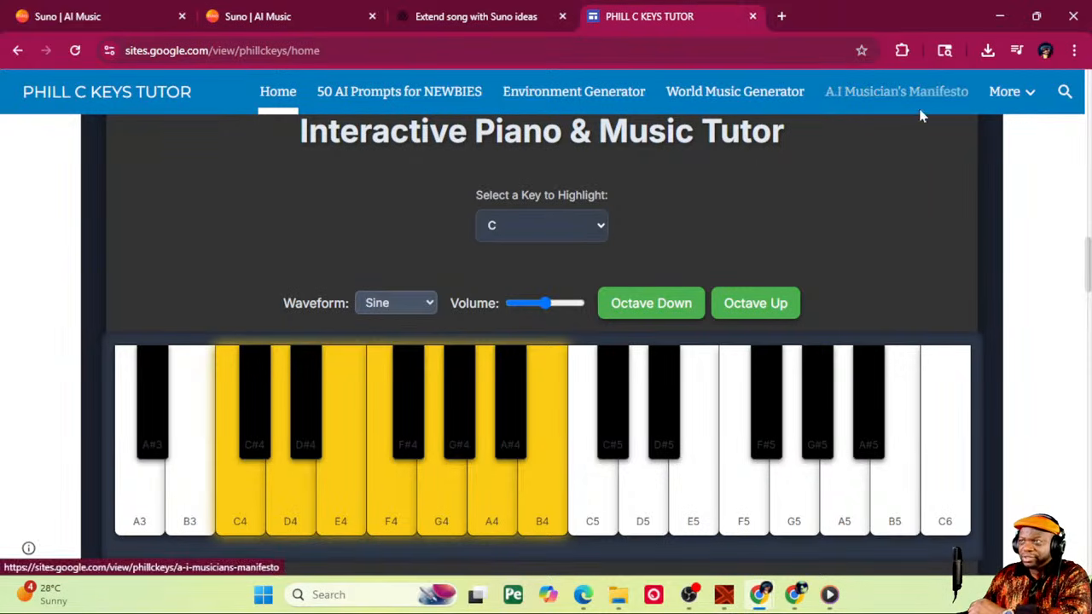
Step: Open the Chord Helper page again and load the piano for Phill's Chord Zapper
click(1004, 92)
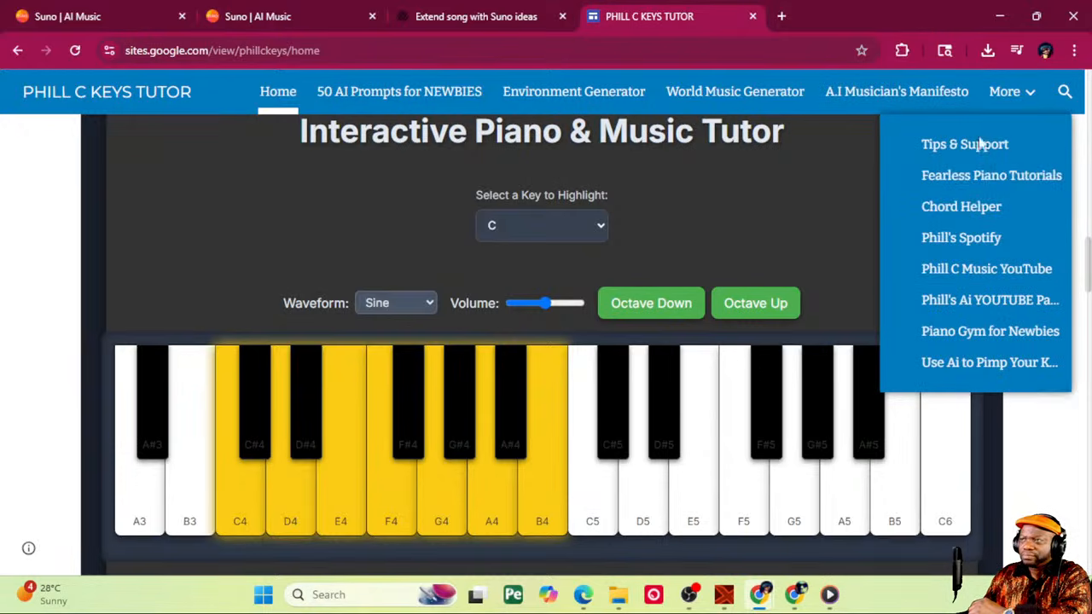
click(953, 211)
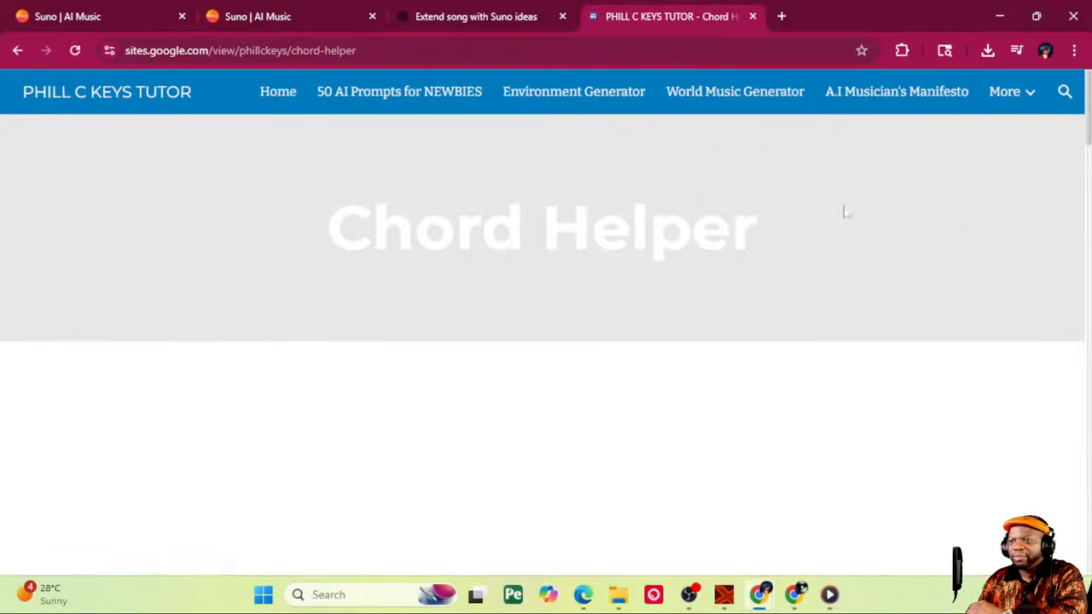
scroll(707, 275, down, 4)
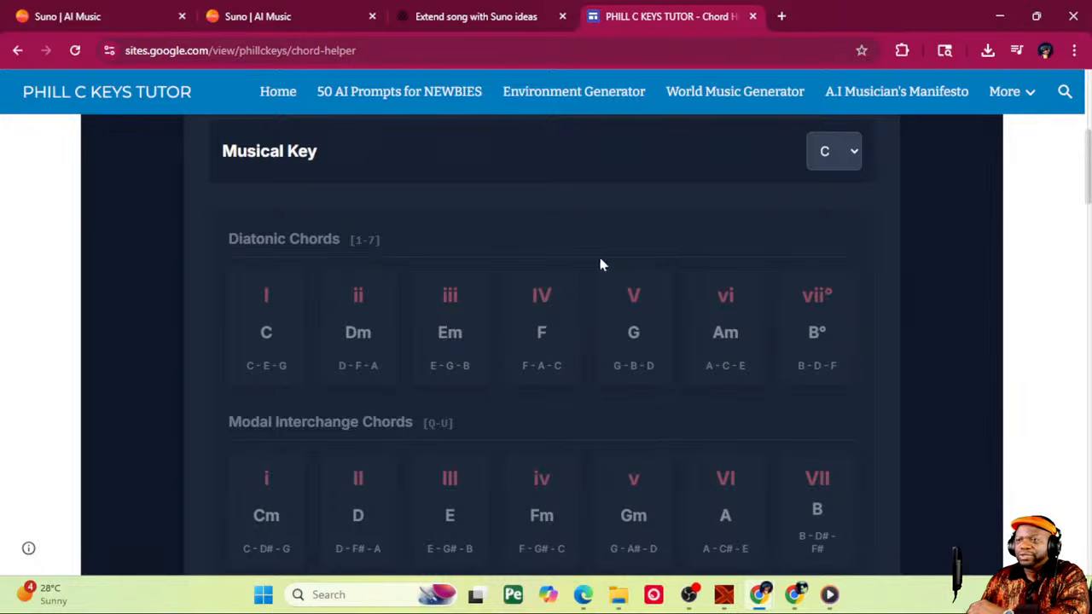
scroll(580, 341, down, 2)
click(532, 478)
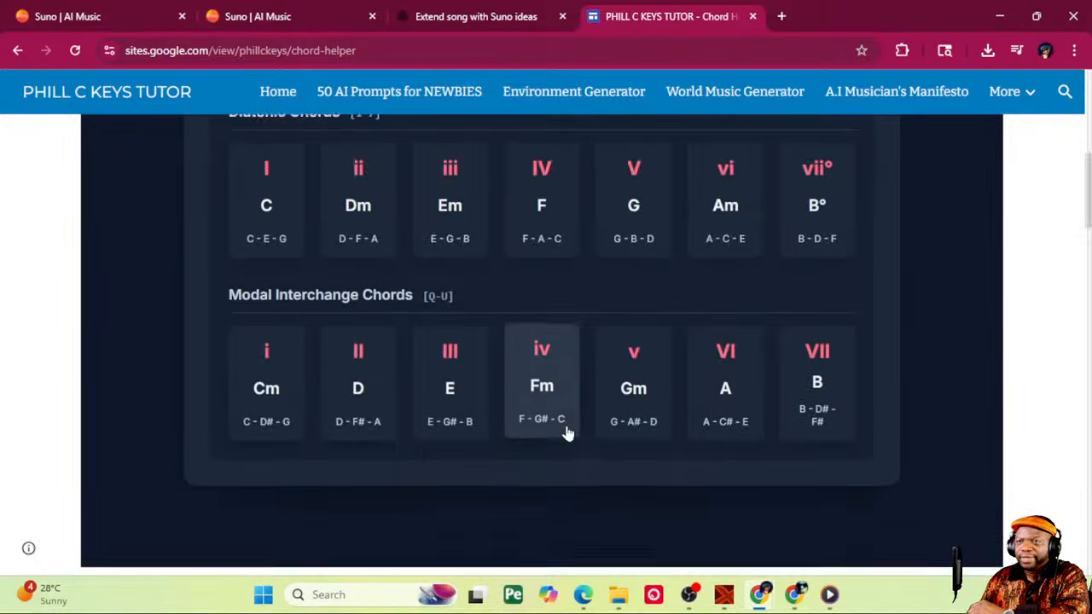
Step: Play the diatonic chords C, Dm, Em, F, G, Am and B° in order with the number shortcuts, and return to C
scroll(568, 434, up, 2)
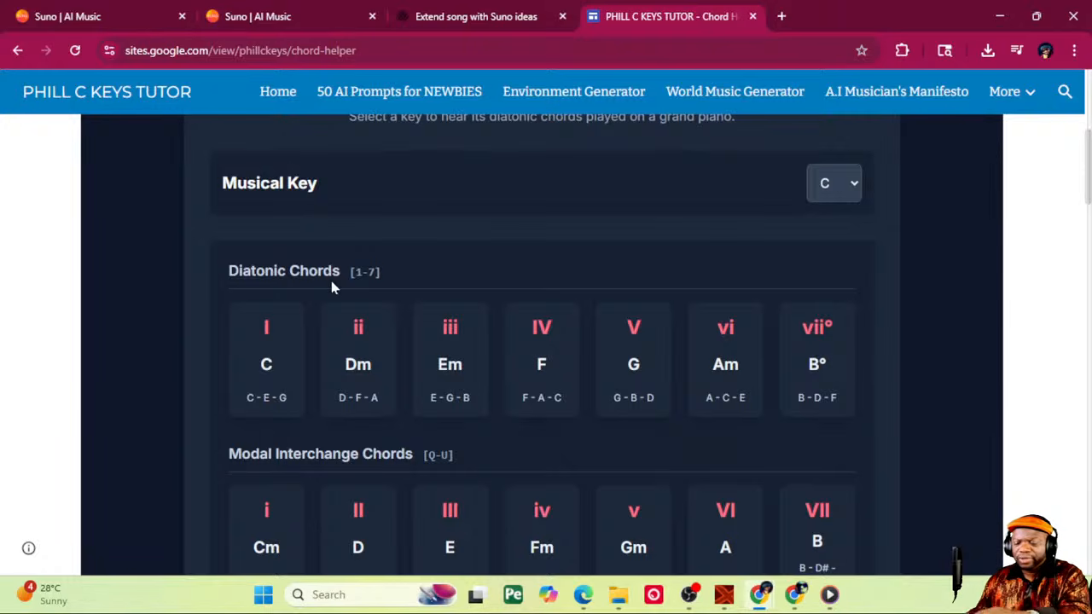
key(1)
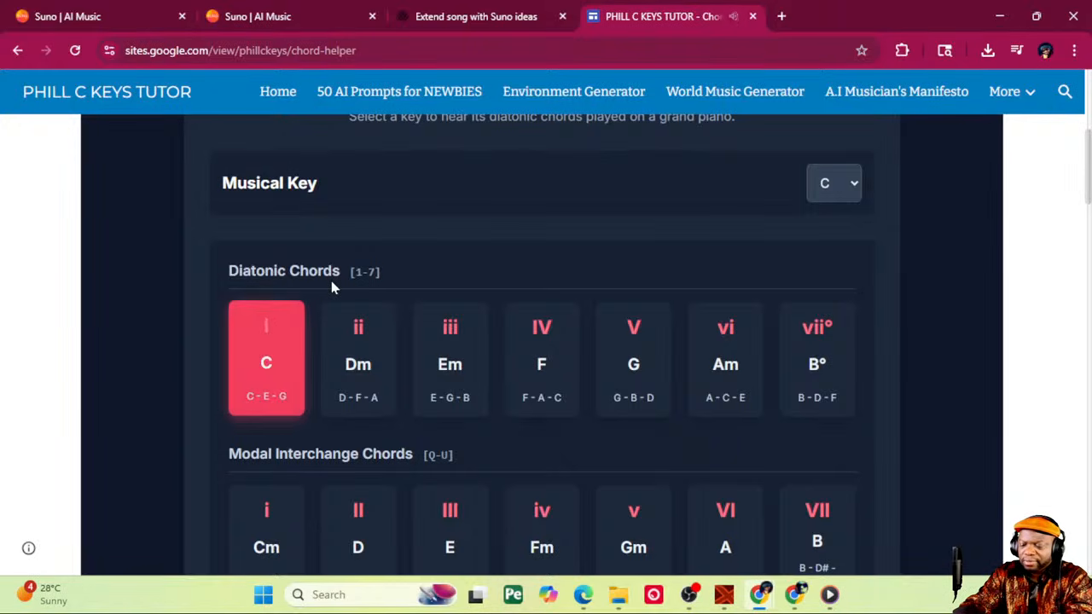
key(2)
key(3)
key(4)
key(5)
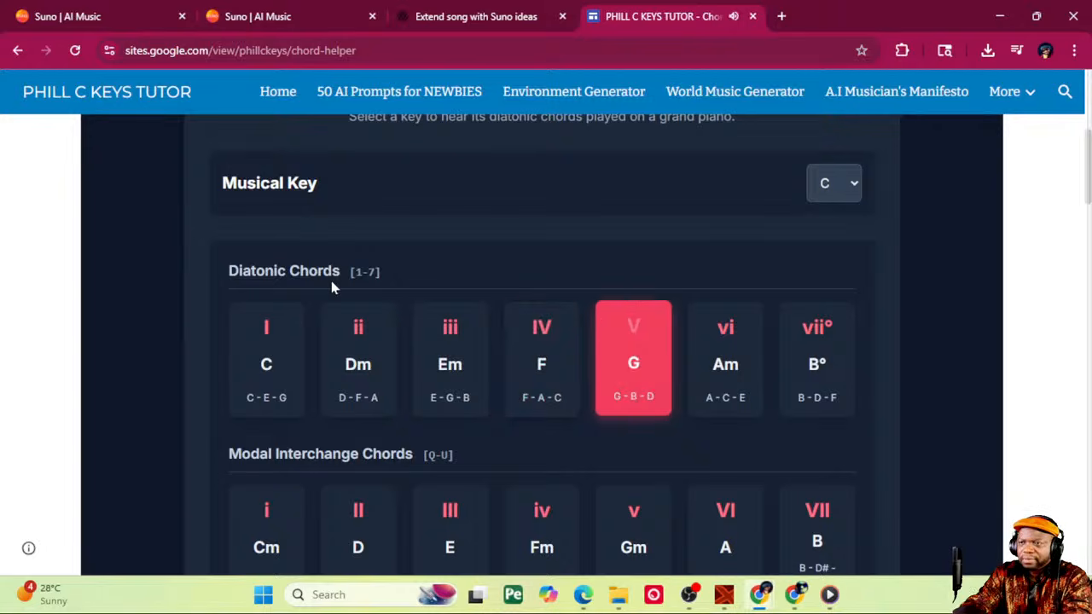
key(6)
key(7)
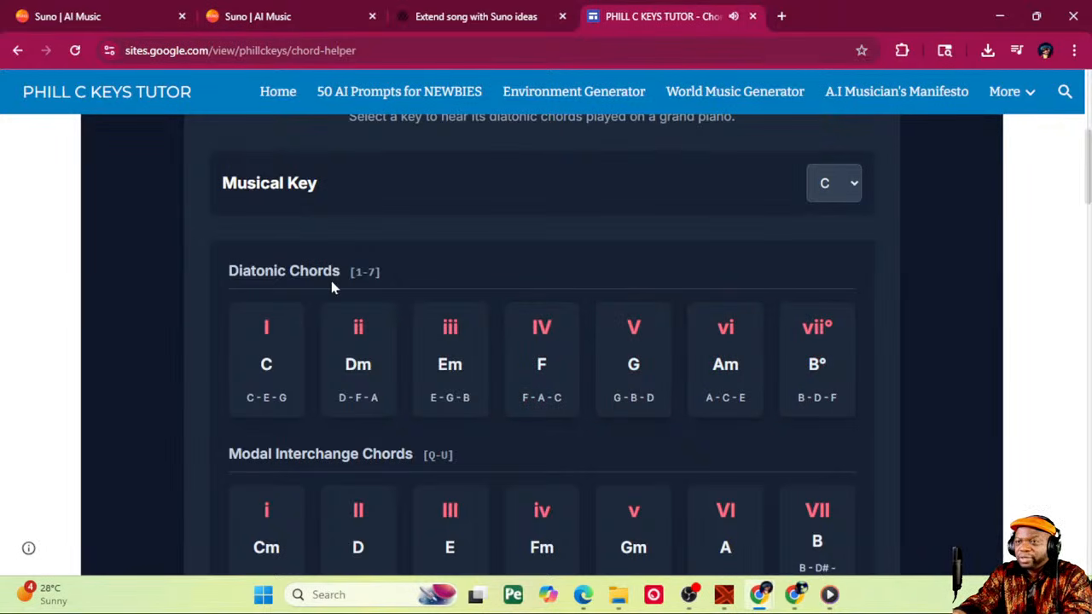
key(1)
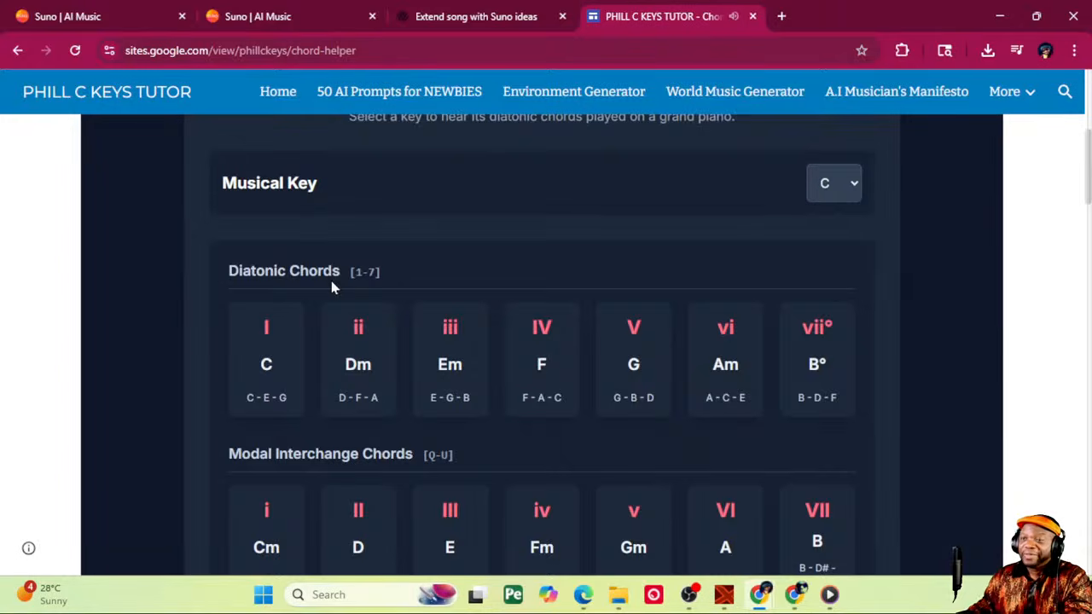
Step: Look over the modal interchange chords and go back to the interactive piano on the Home page
scroll(332, 288, down, 3)
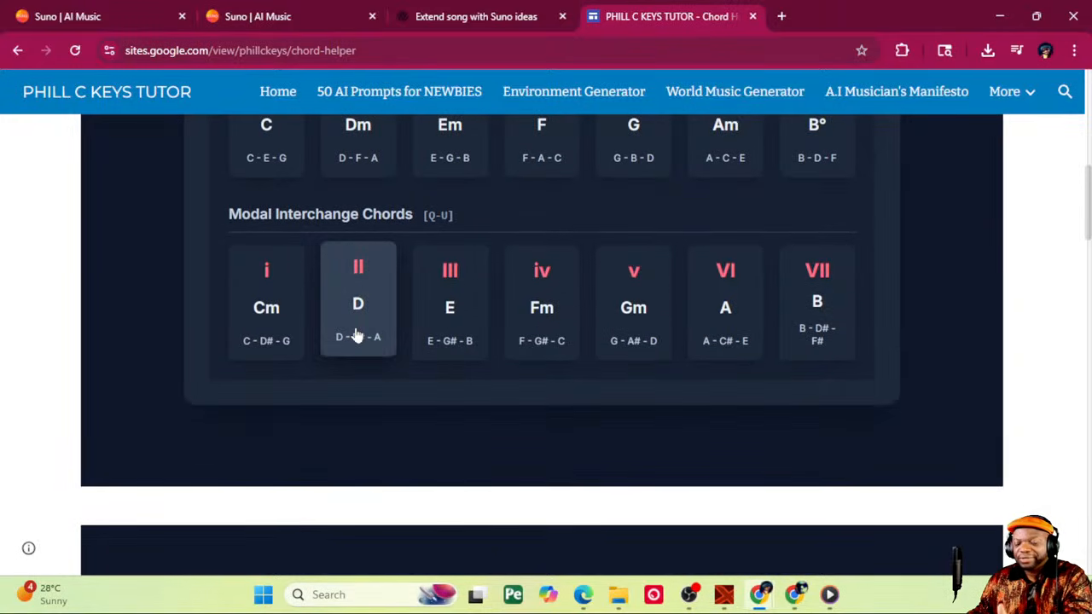
scroll(106, 111, up, 1)
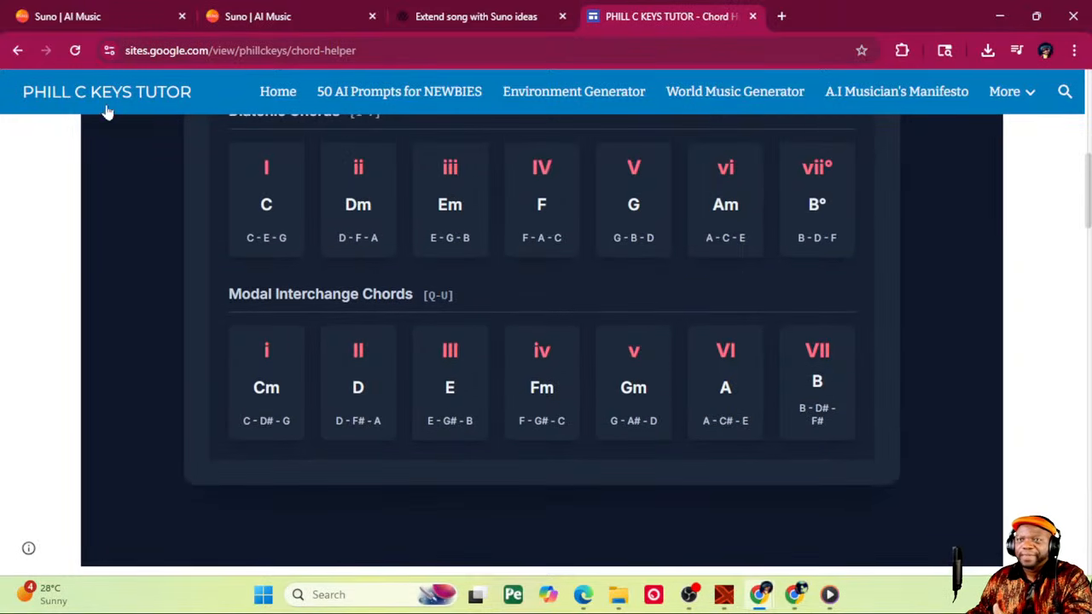
click(17, 51)
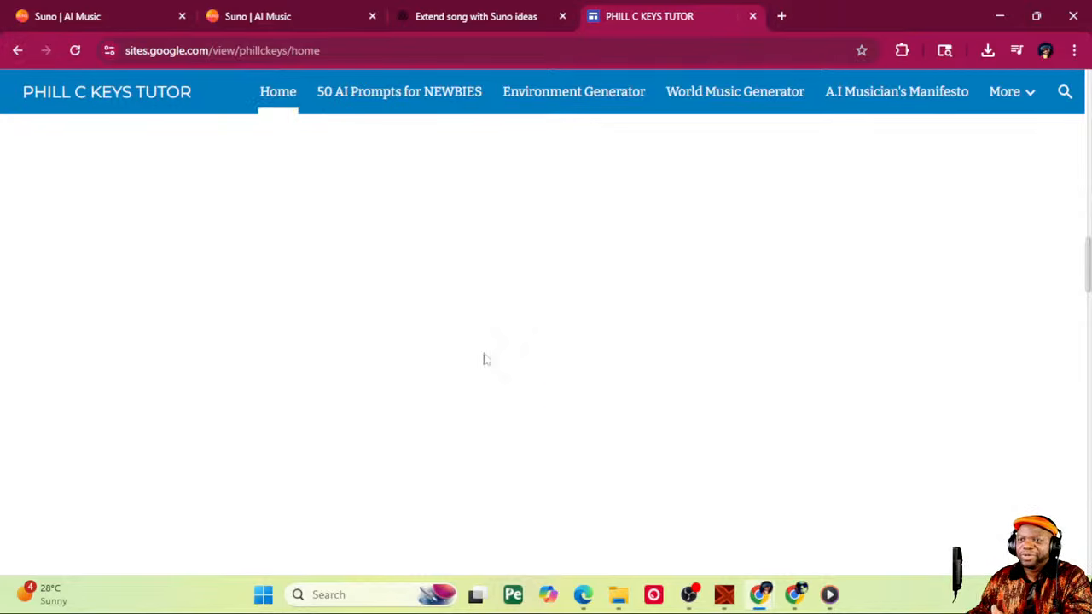
scroll(514, 369, down, 1)
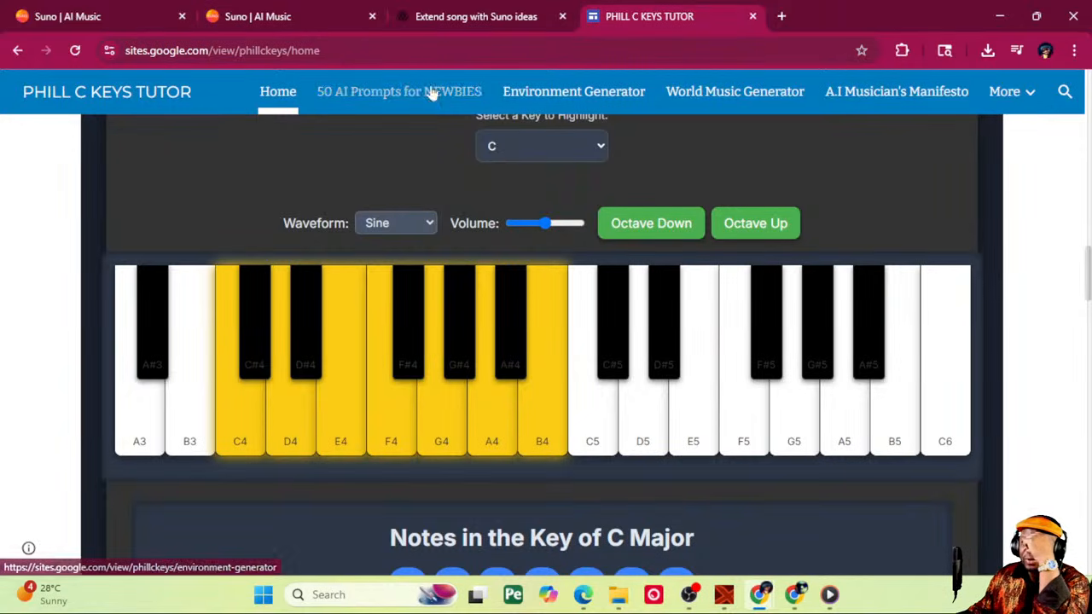
Step: Reopen the Chord Helper page and review its Top 20 Popular Chord Progressions, from the four-chord classics to the C major examples
mouse_move(1004, 92)
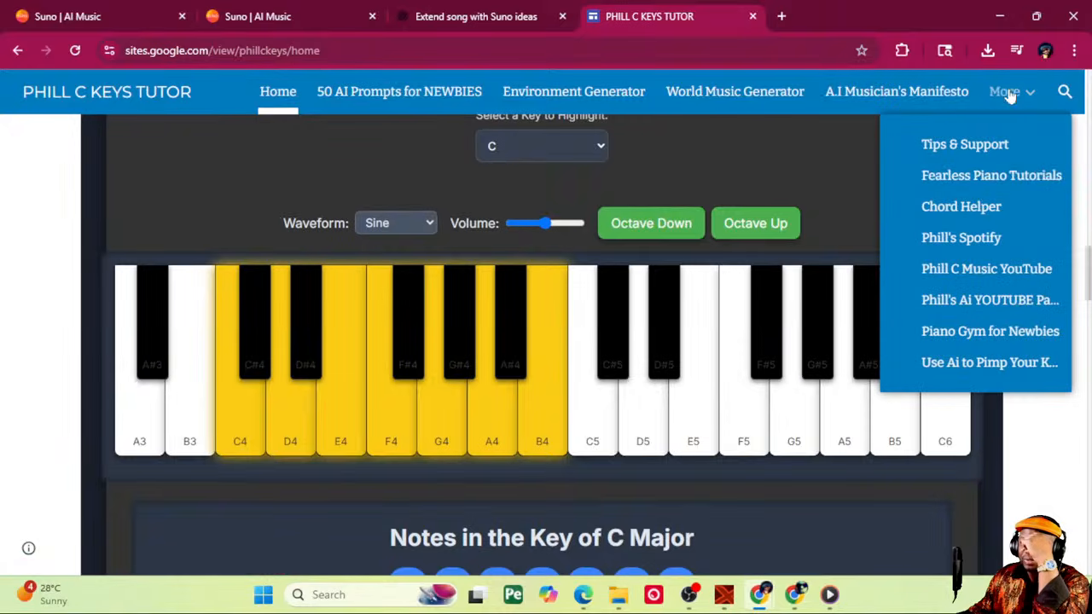
click(964, 207)
scroll(754, 367, down, 6)
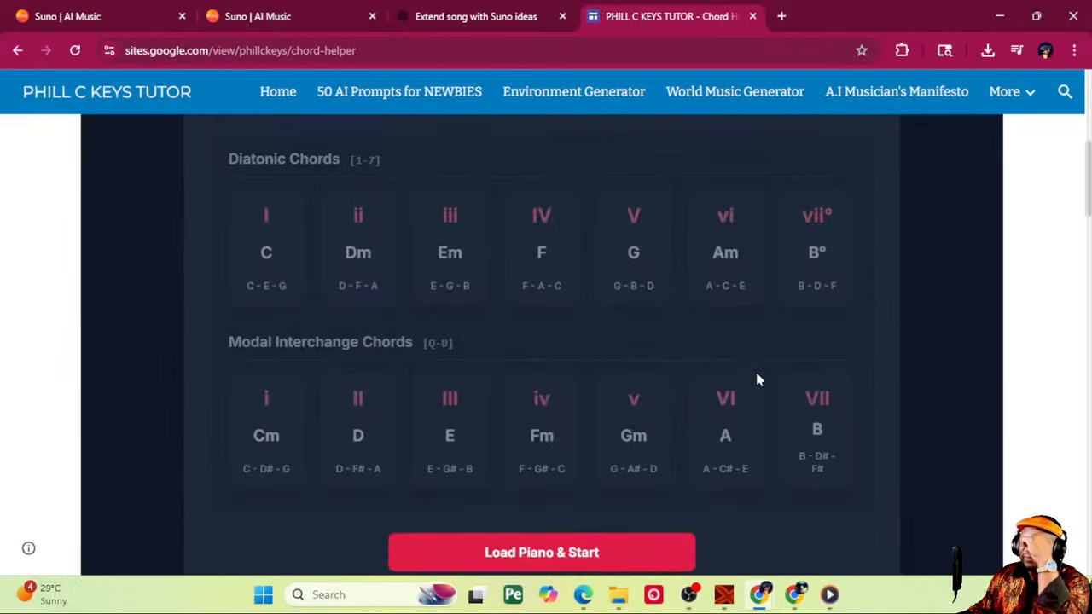
scroll(755, 379, down, 20)
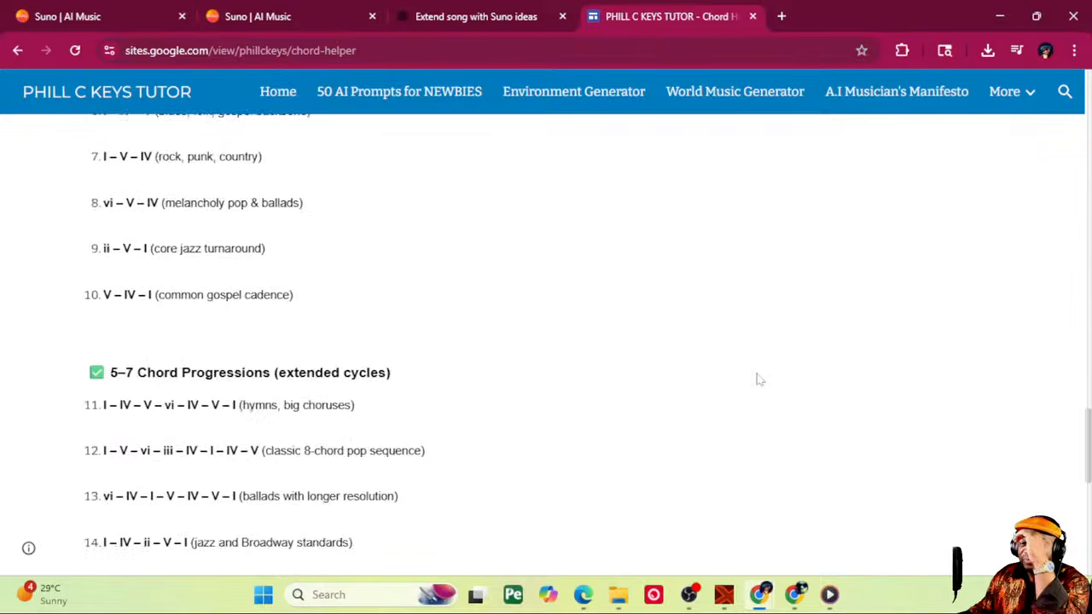
scroll(756, 380, down, 7)
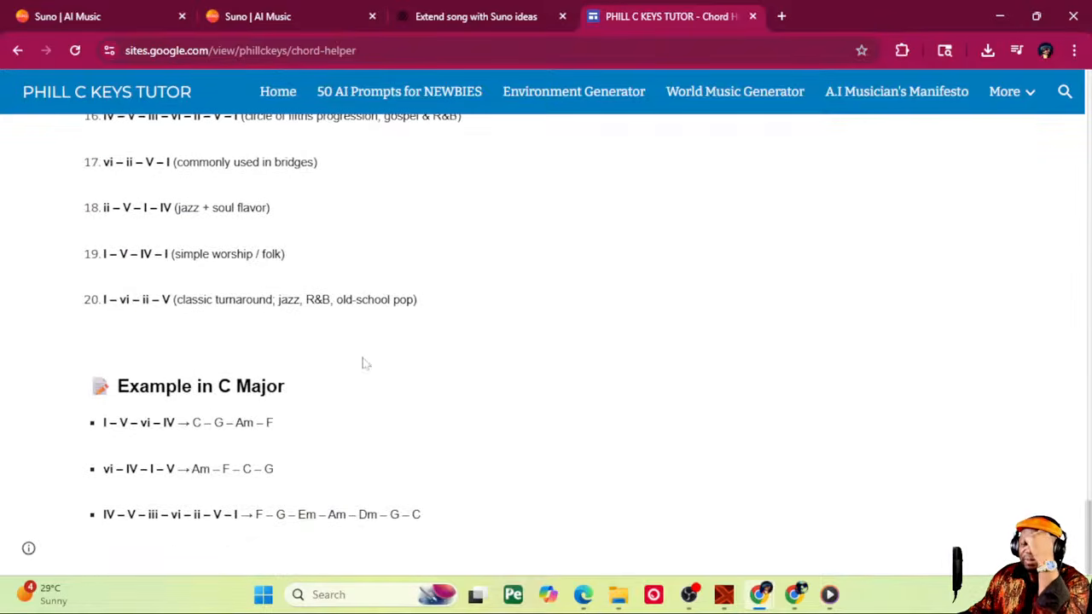
scroll(183, 383, up, 15)
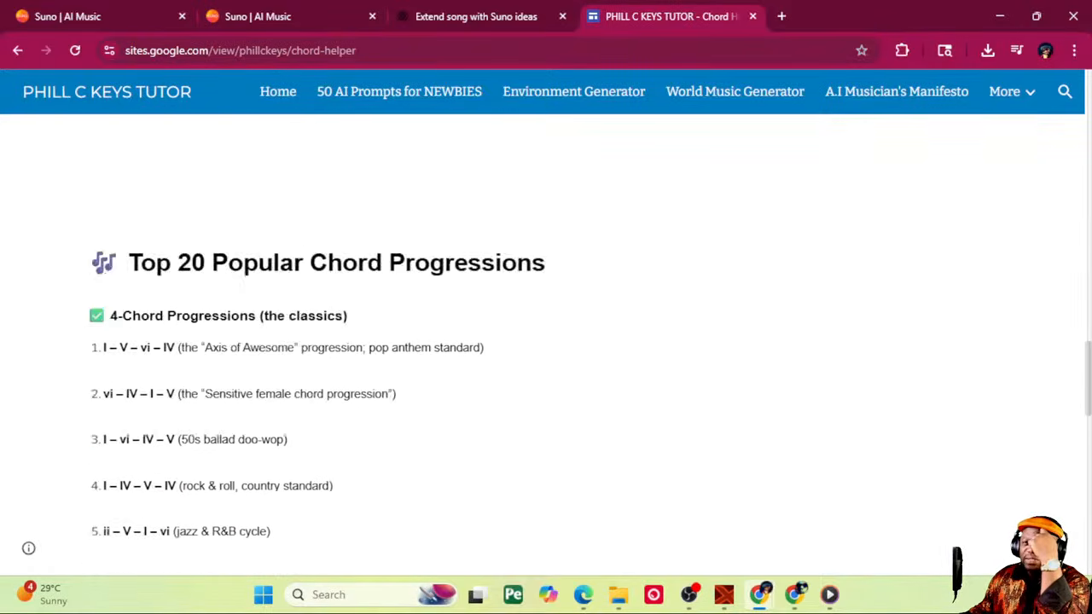
scroll(182, 388, up, 2)
scroll(194, 470, down, 2)
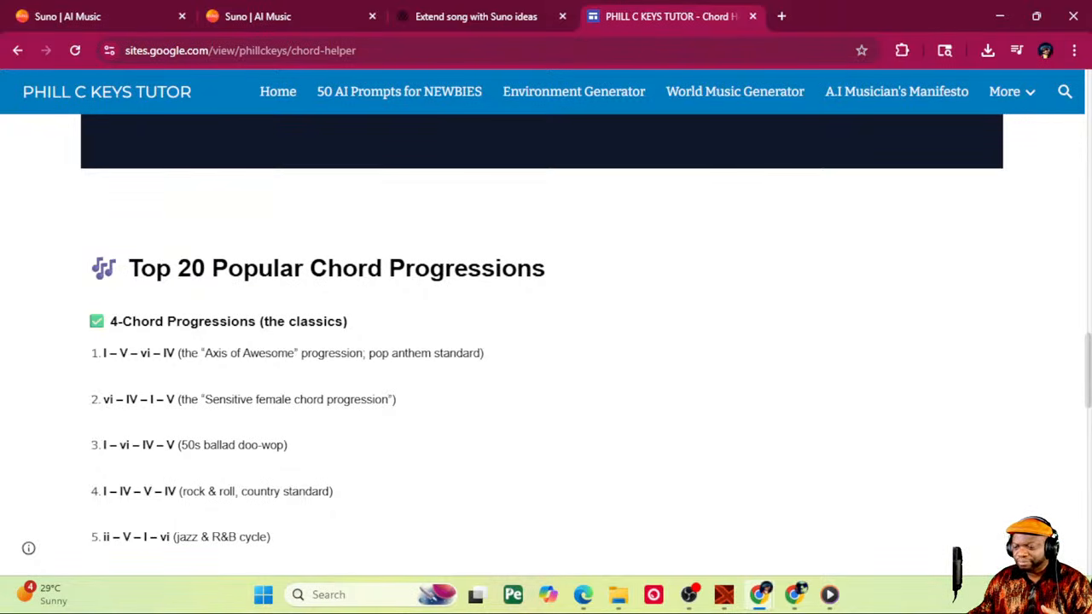
Step: Find the Diatonic Chord Helper section on the Chord Helper page and play its C chord
key(alt+Tab)
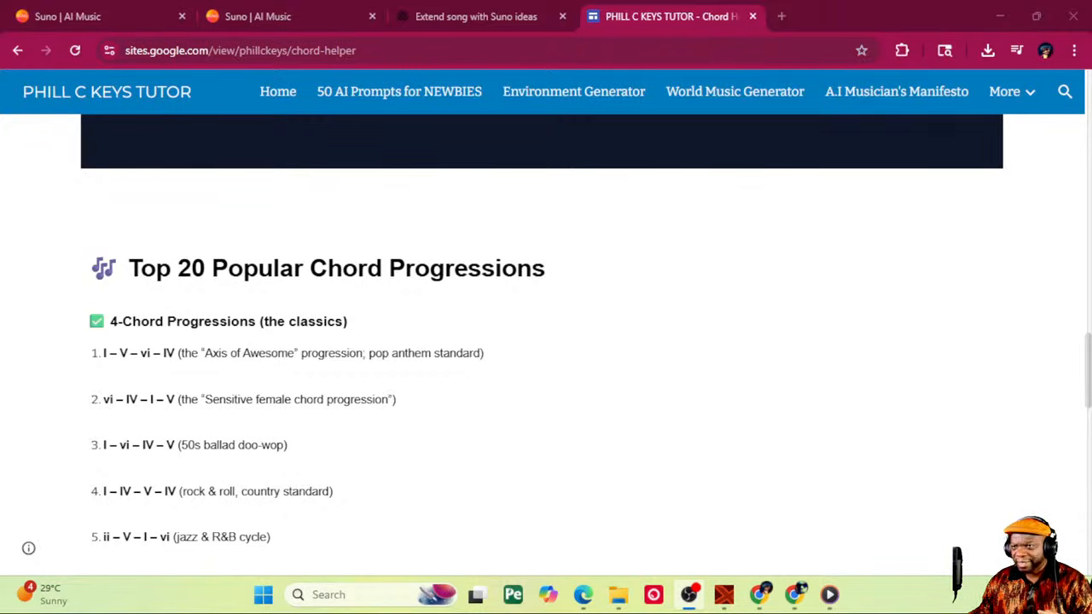
scroll(843, 345, up, 3)
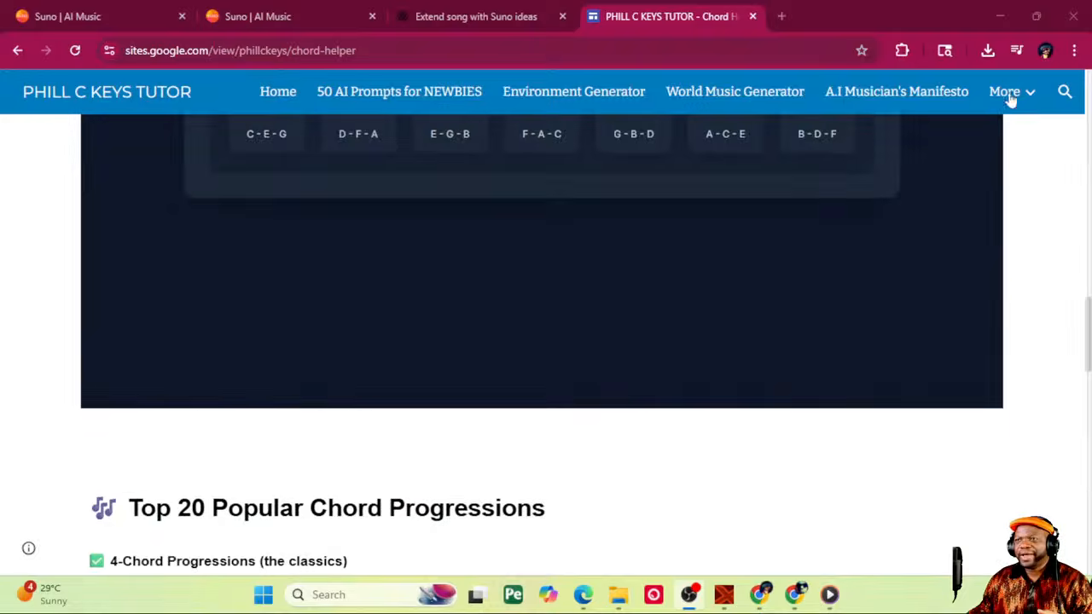
scroll(699, 288, up, 6)
scroll(698, 303, down, 5)
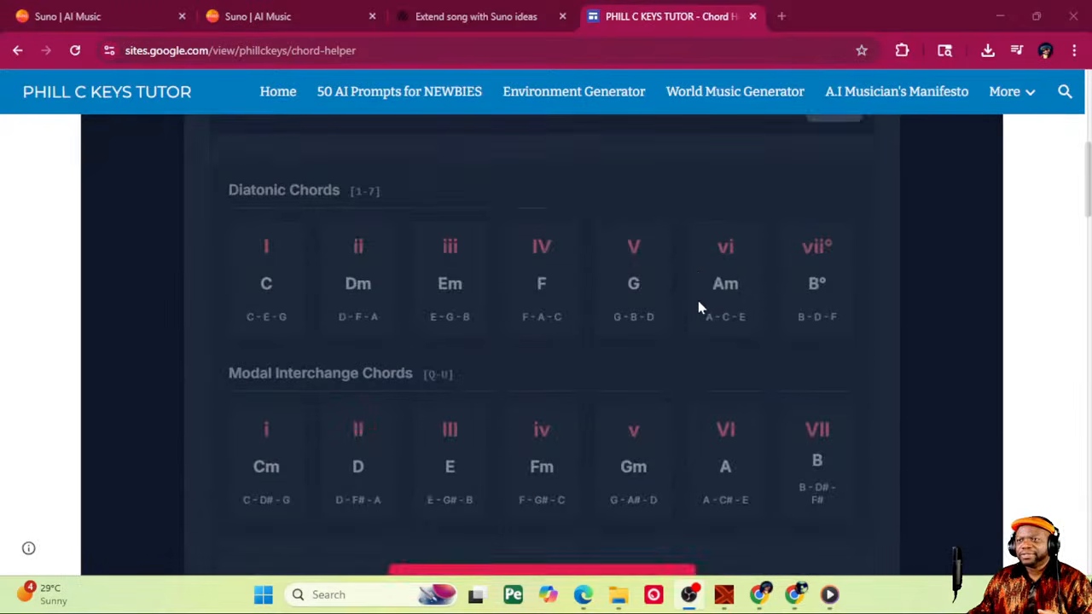
scroll(698, 301, up, 1)
scroll(696, 303, down, 1)
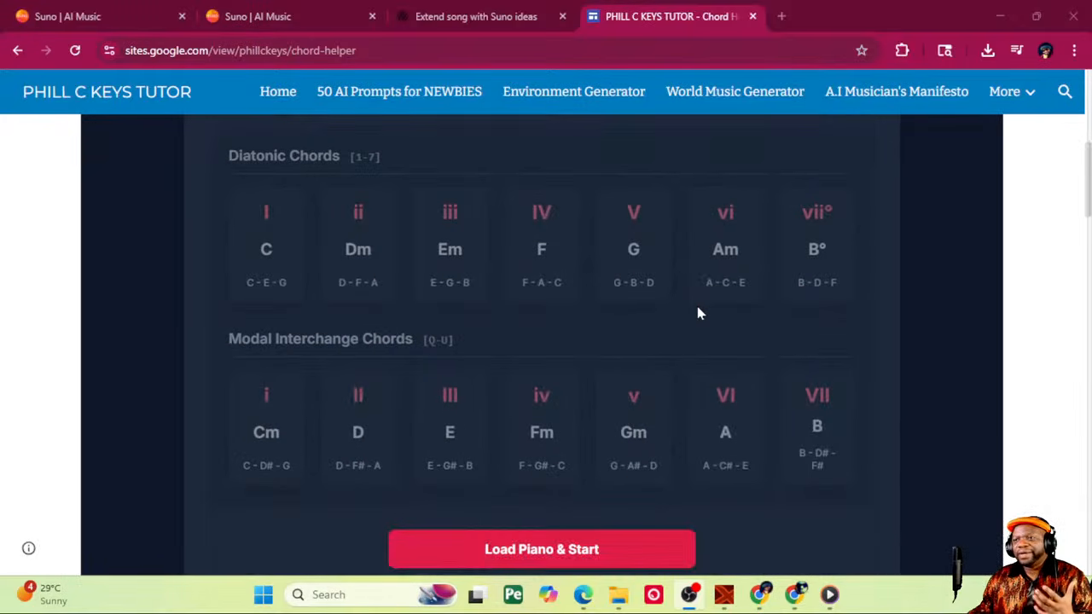
scroll(698, 313, down, 7)
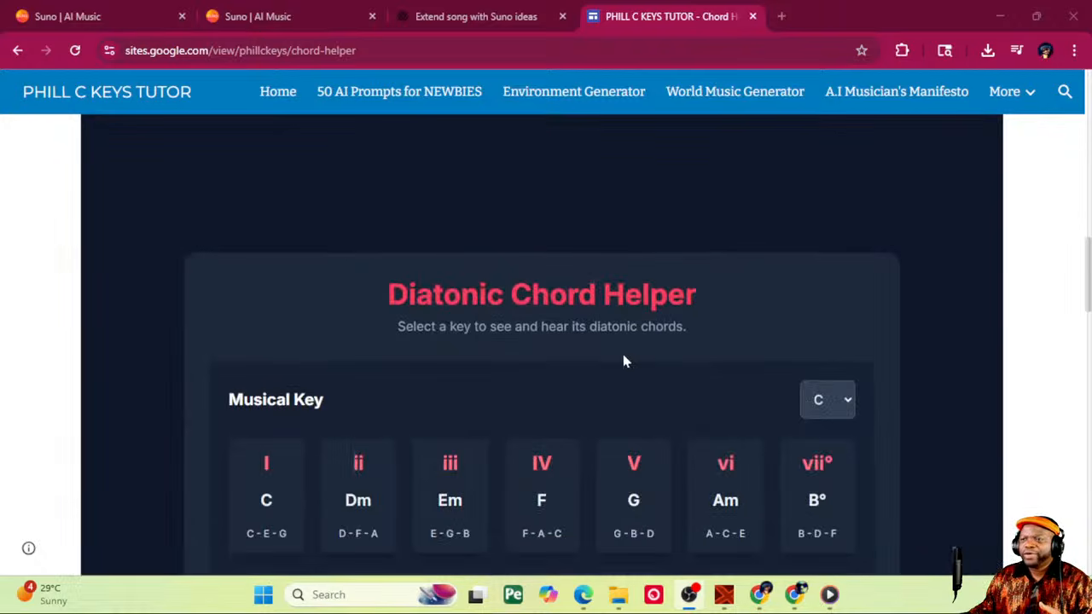
scroll(631, 437, down, 2)
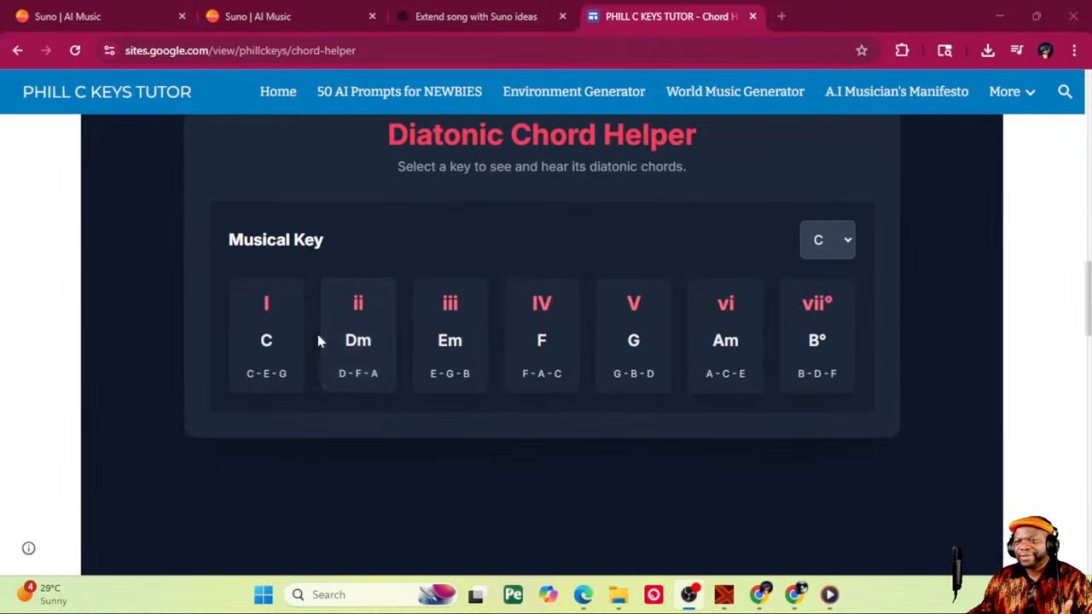
click(273, 345)
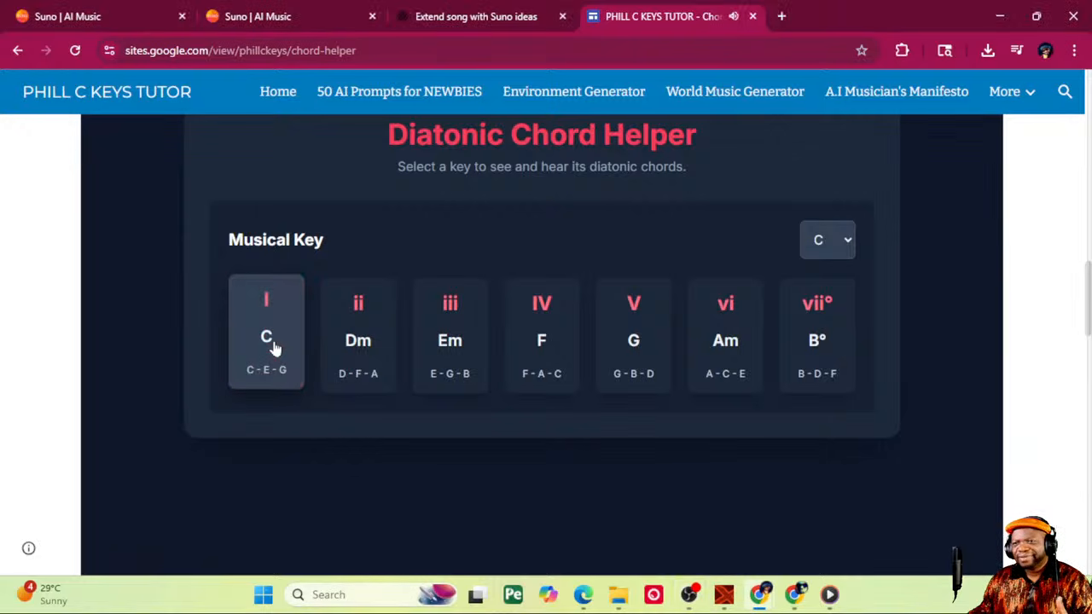
Step: Play C in the Diatonic Chord Helper, load the piano in Phill's Chord Zapper and play its diatonic C chord
click(273, 345)
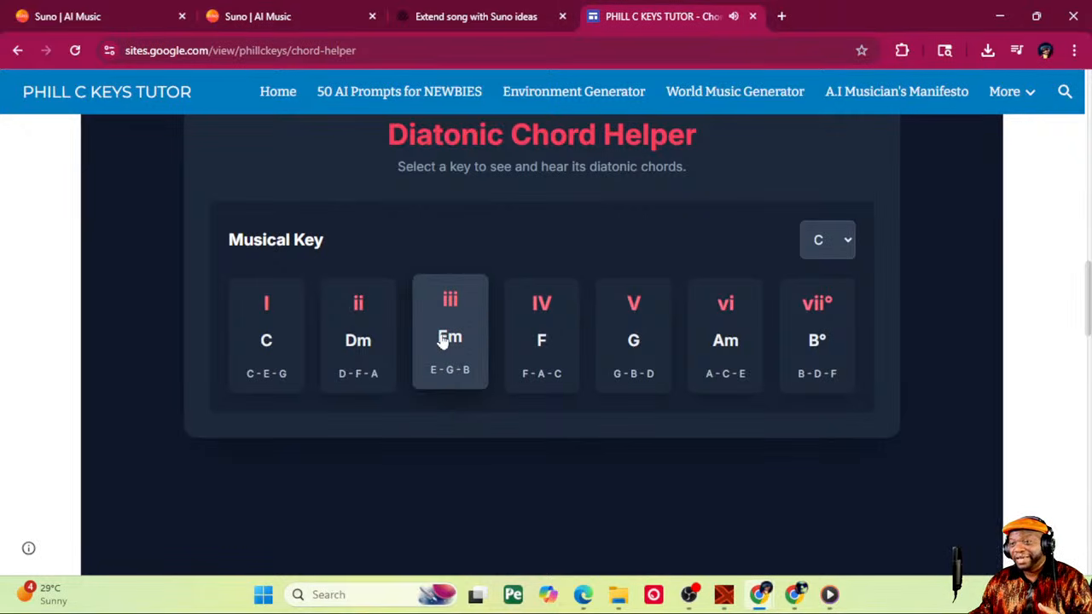
click(277, 345)
scroll(412, 364, up, 8)
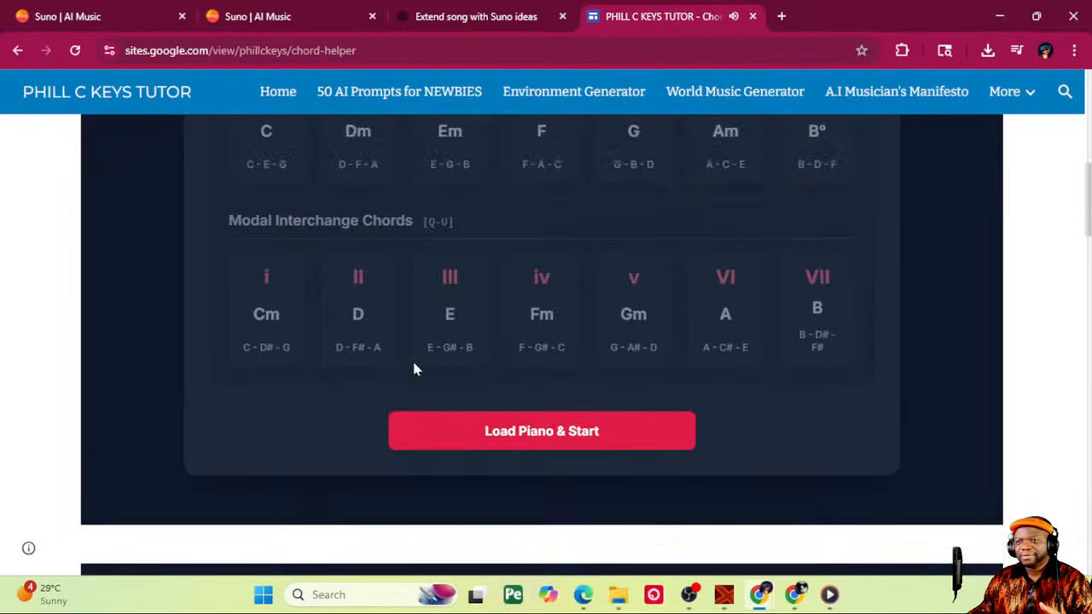
scroll(414, 369, up, 1)
click(440, 537)
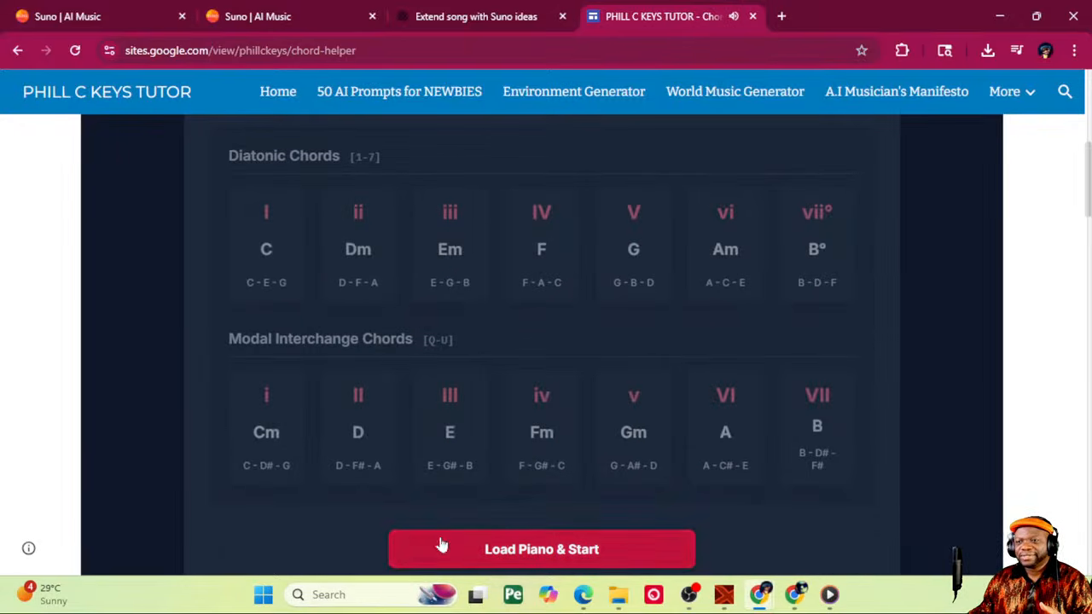
click(274, 271)
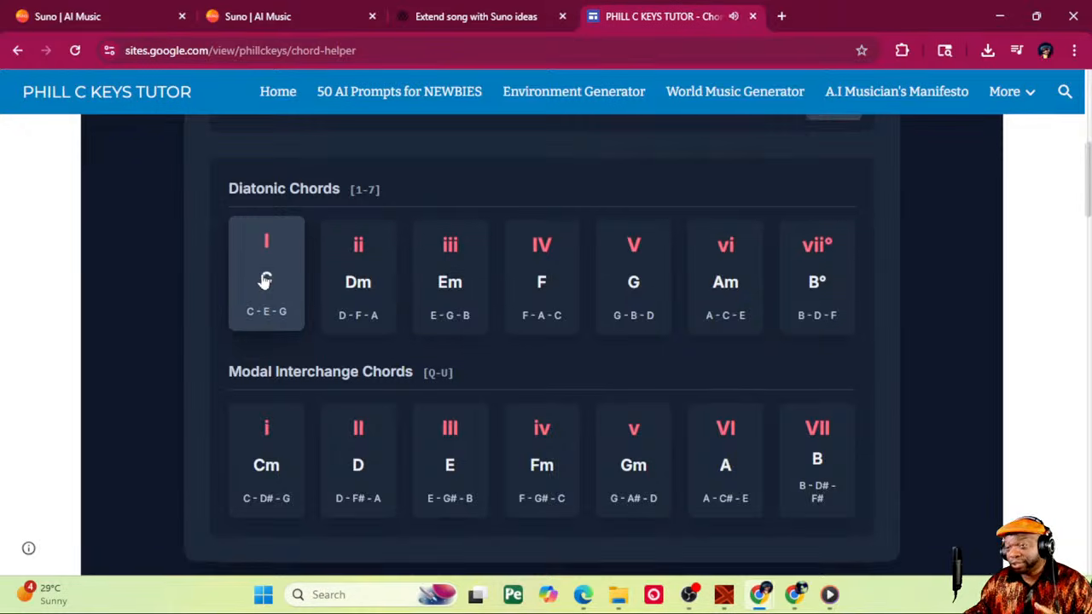
Step: Play the modal interchange chords Cm, Fm and Gm in Phill's Chord Zapper as a repeating progression, returning to Cm
scroll(265, 278, up, 2)
scroll(263, 291, up, 1)
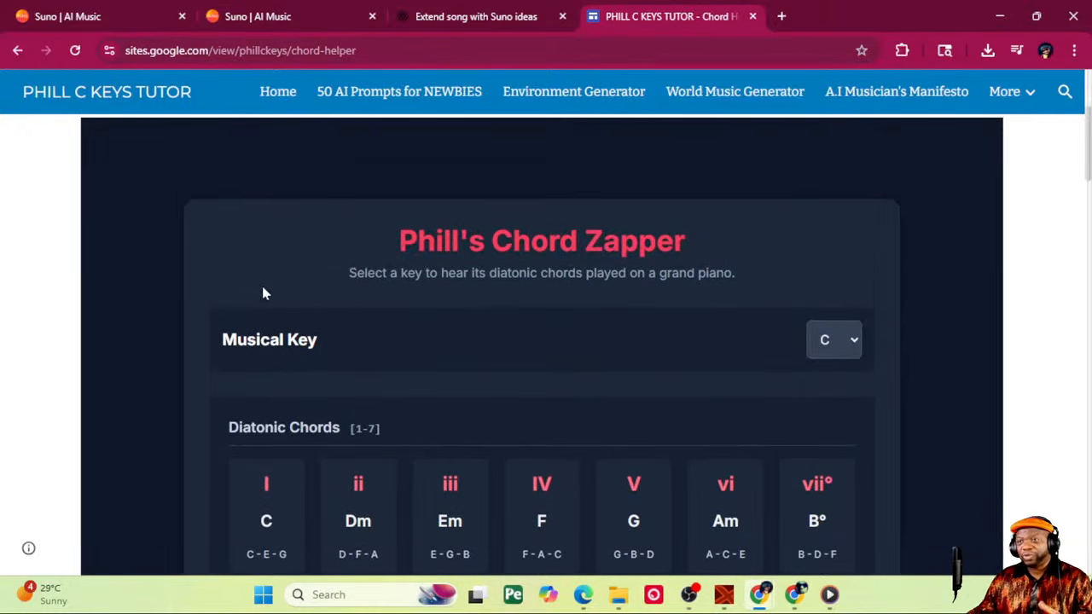
scroll(277, 316, up, 1)
scroll(276, 317, down, 4)
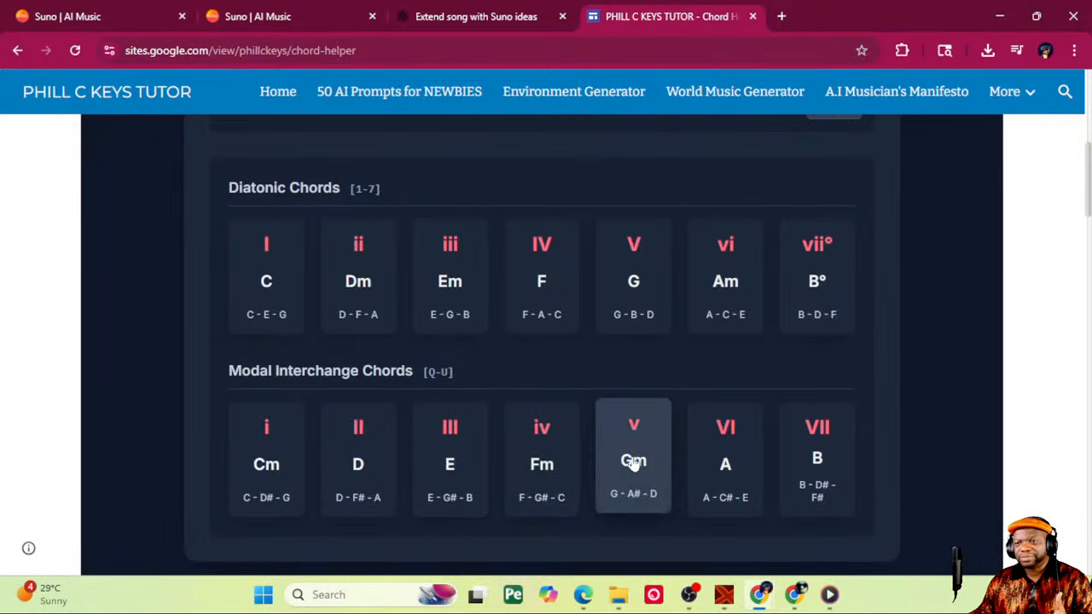
click(266, 465)
click(541, 460)
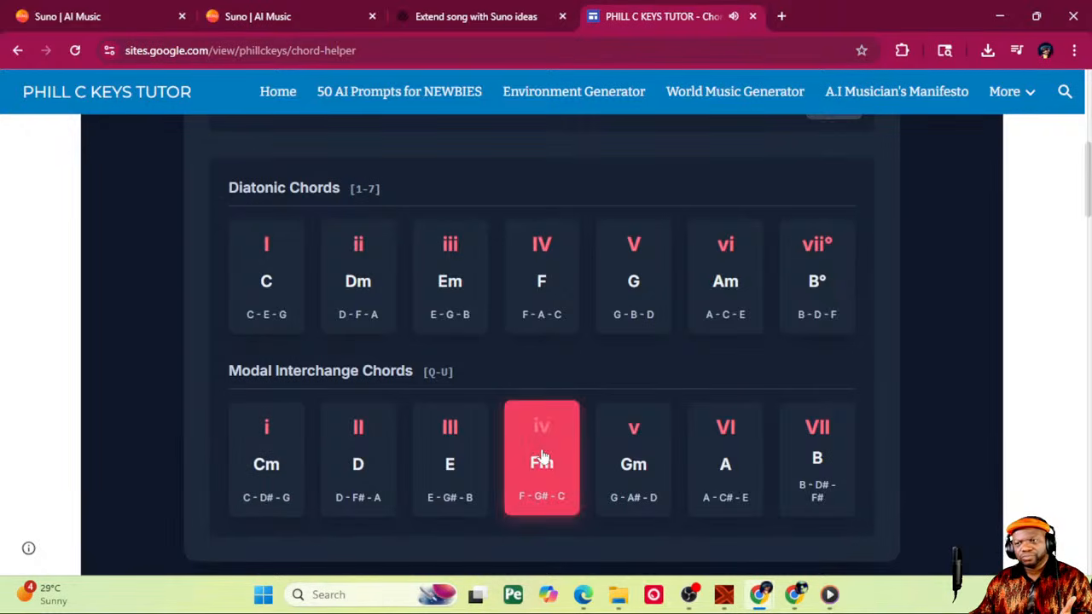
click(633, 463)
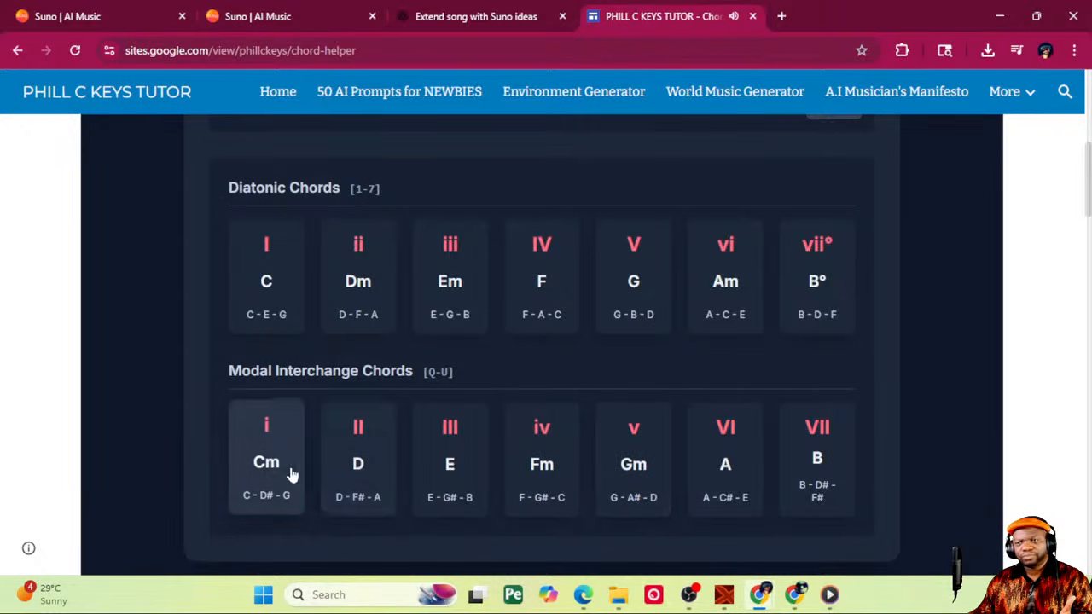
click(291, 473)
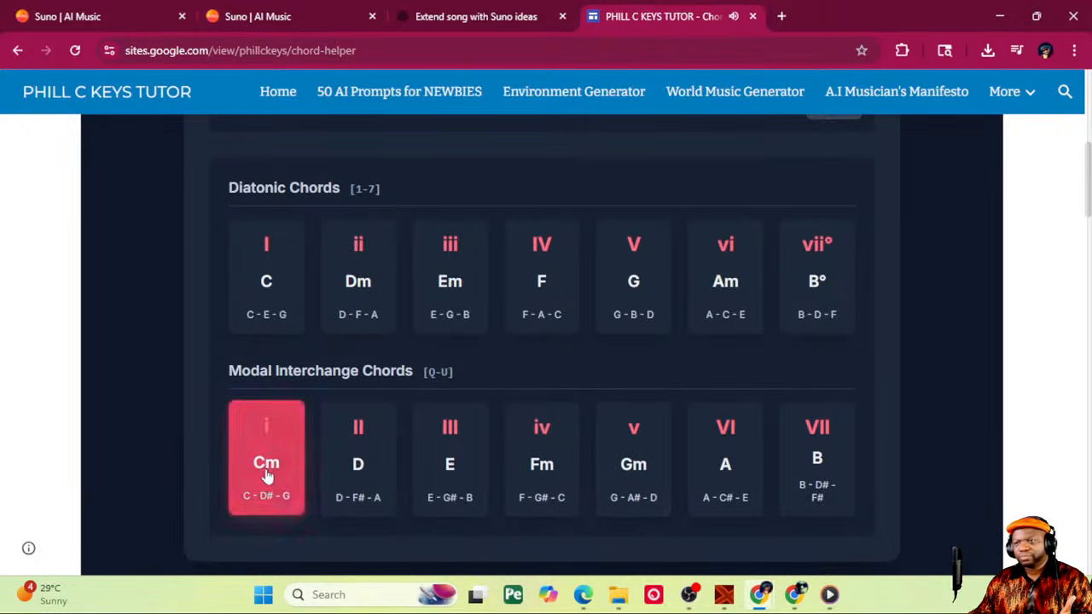
click(542, 466)
click(623, 458)
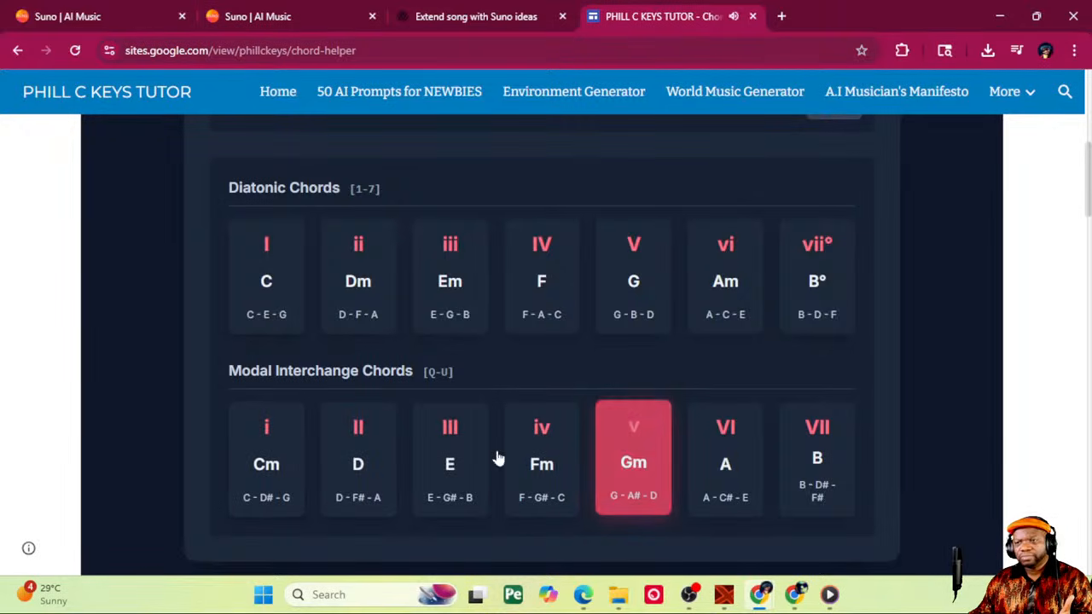
click(281, 473)
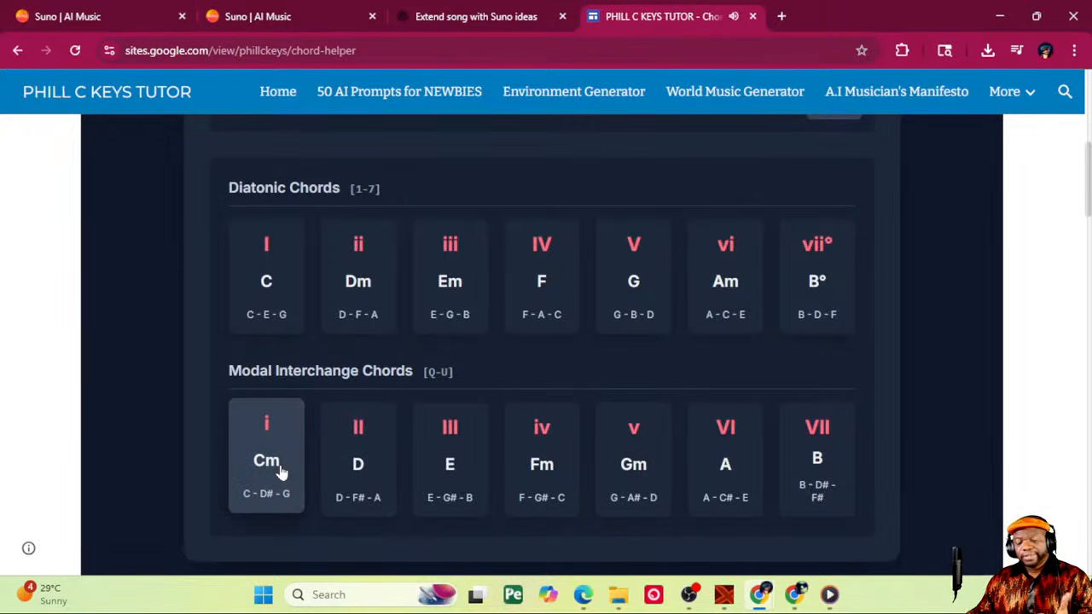
click(282, 473)
click(542, 463)
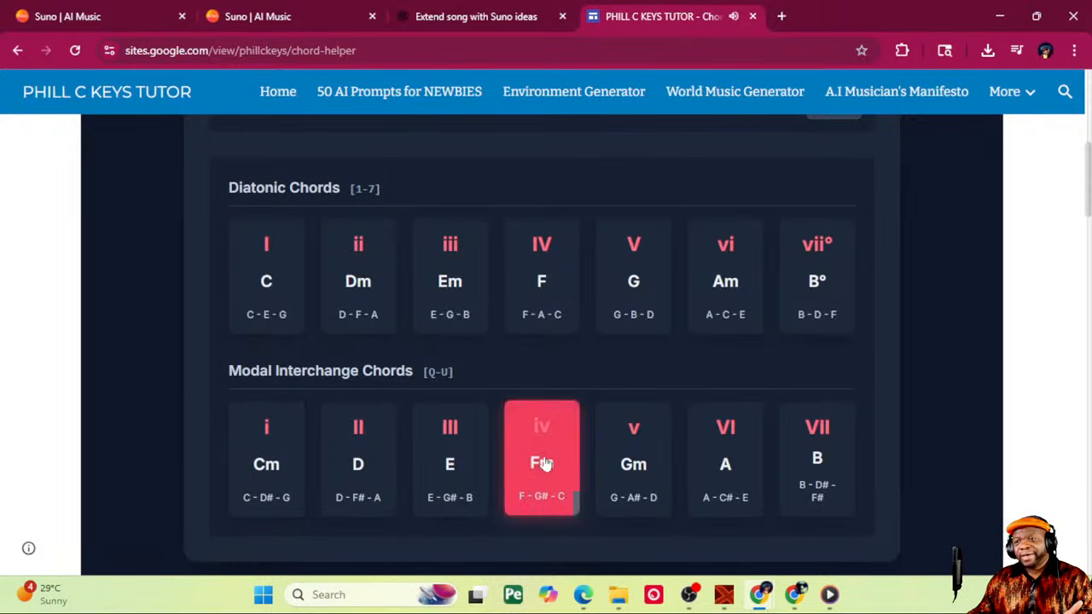
click(633, 462)
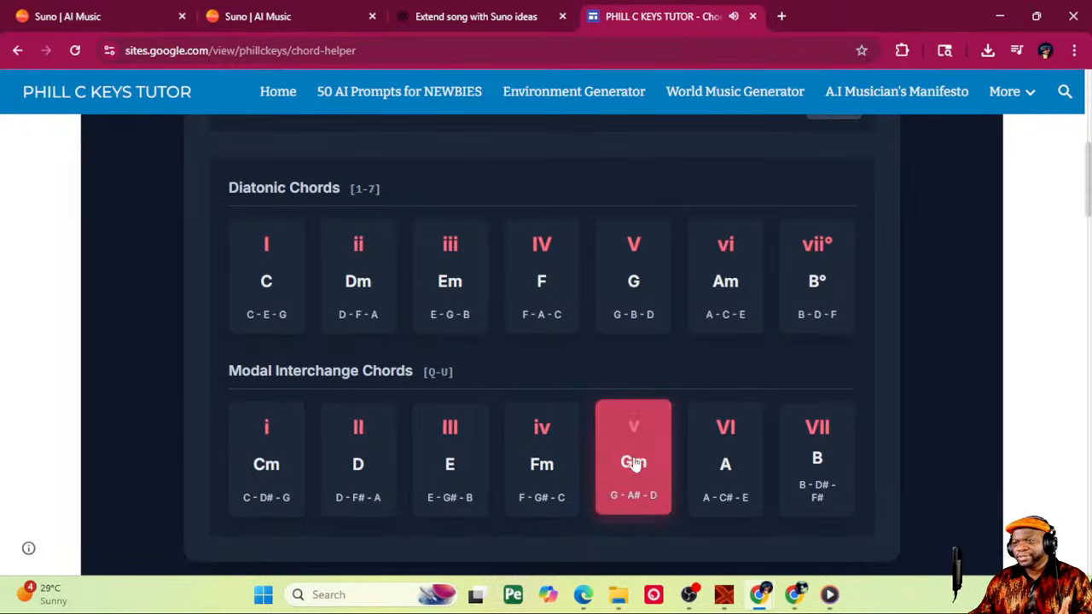
click(276, 465)
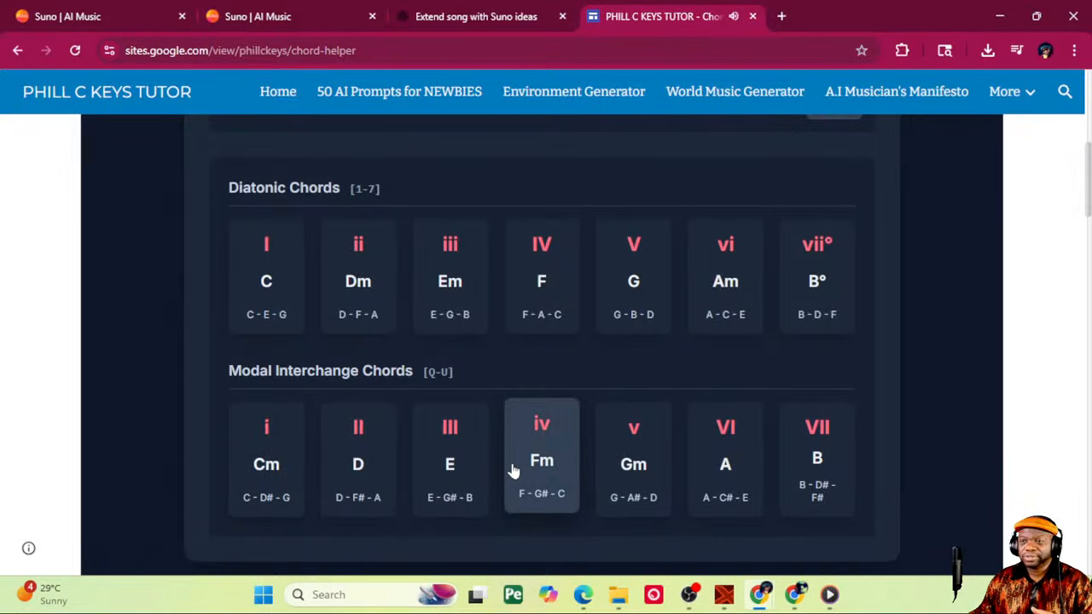
Step: Play the diatonic chords Am, Dm, Em and G in Phill's Chord Zapper and return to Am
click(732, 272)
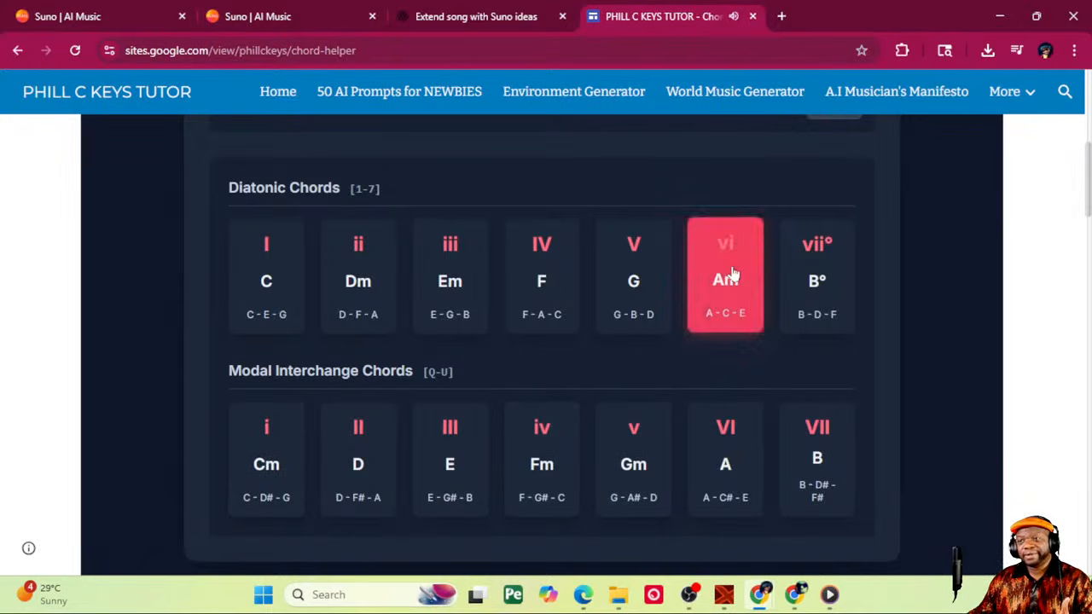
click(732, 273)
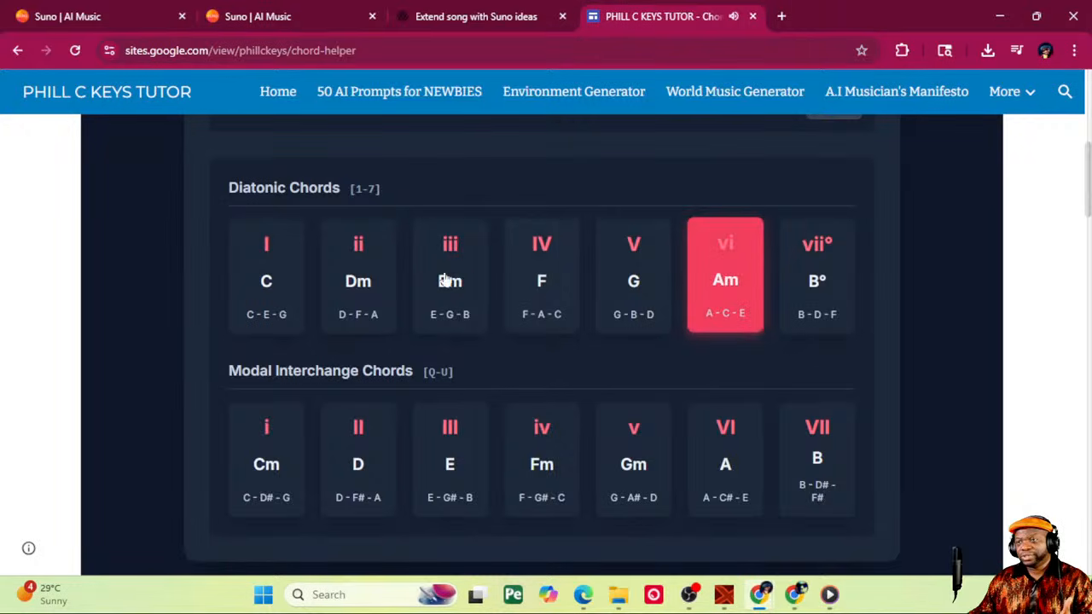
click(363, 288)
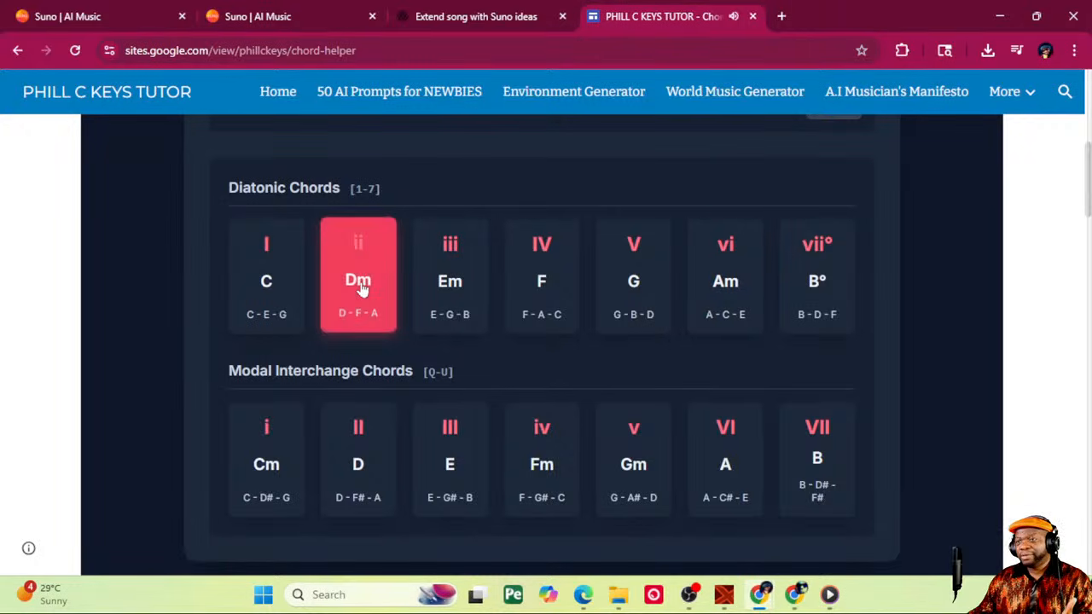
click(443, 283)
click(641, 293)
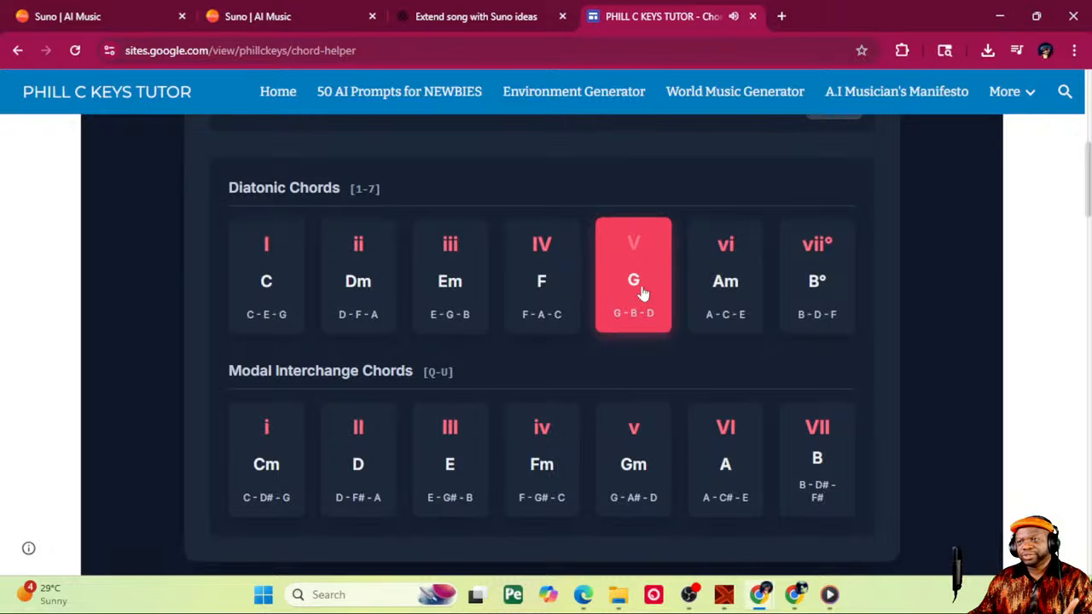
click(724, 284)
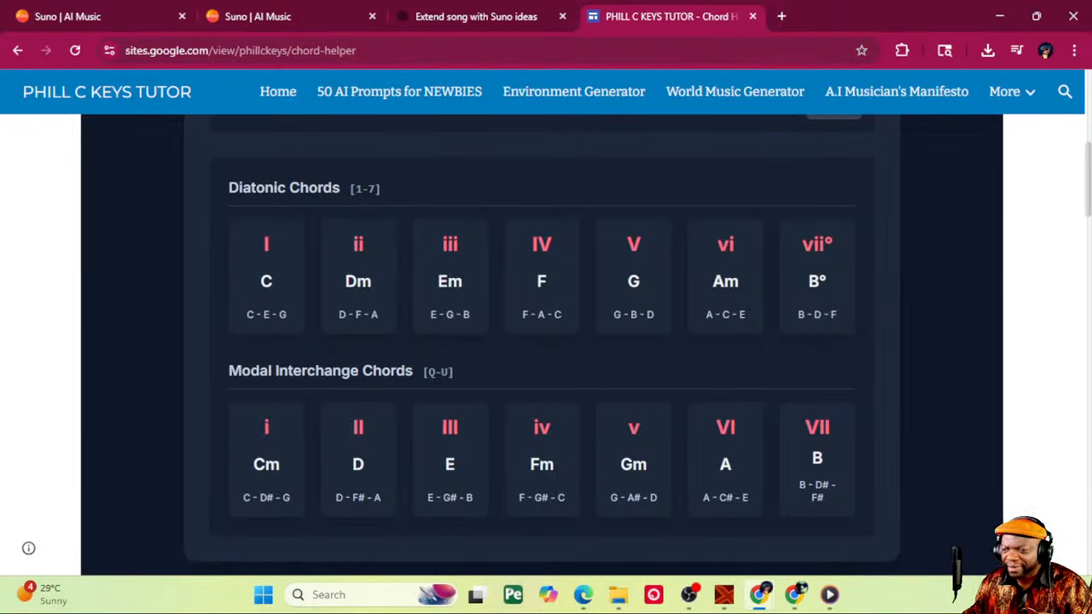
Step: Switch to Mixcraft and start a new project, saving the changes to the SUNO-TODAY project
key(alt+Tab)
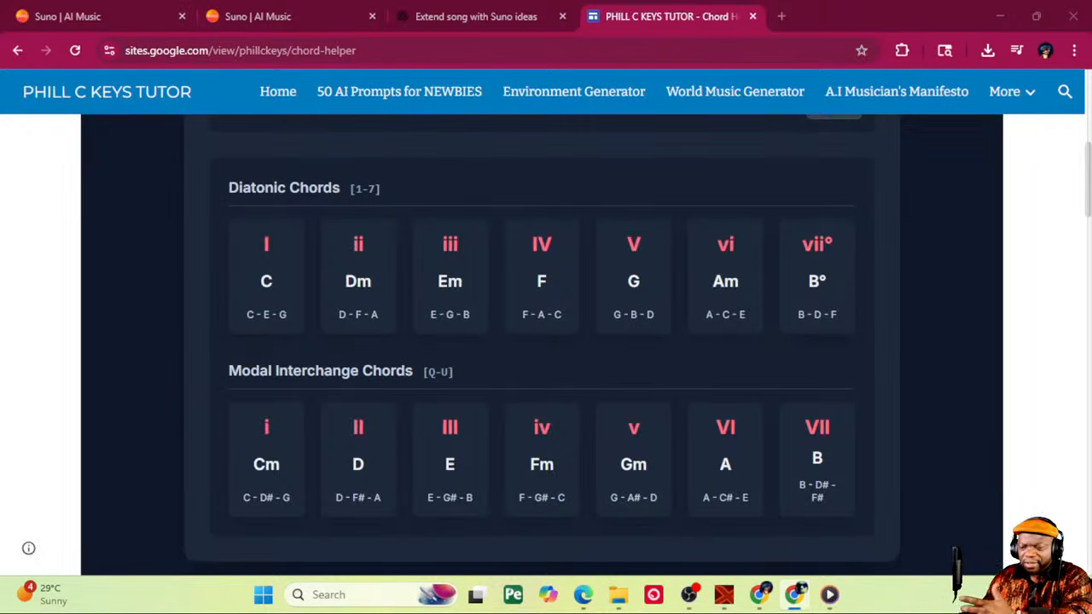
key(alt+Tab)
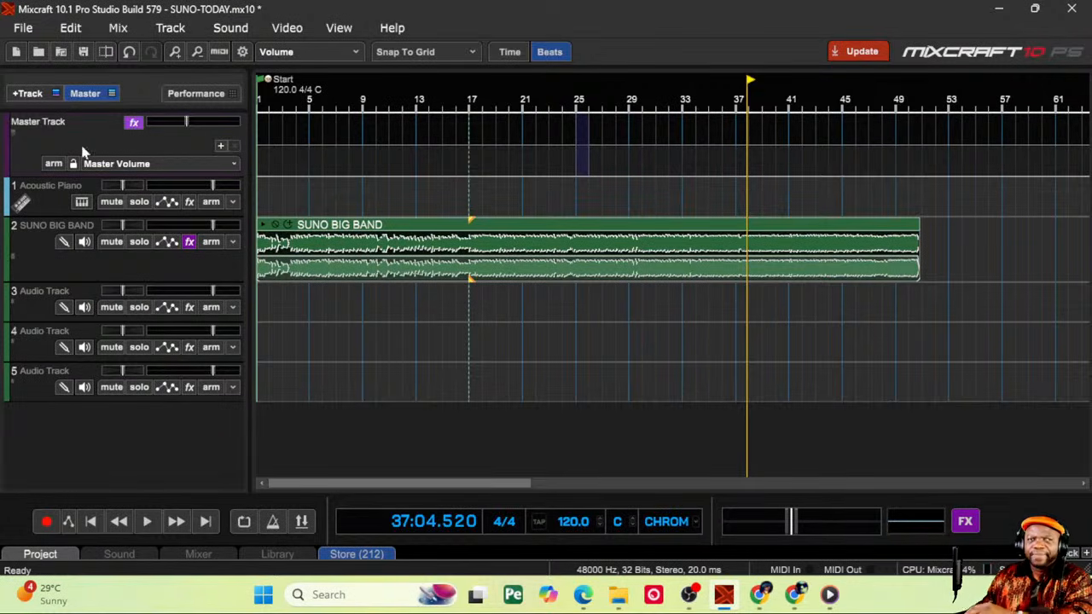
click(16, 51)
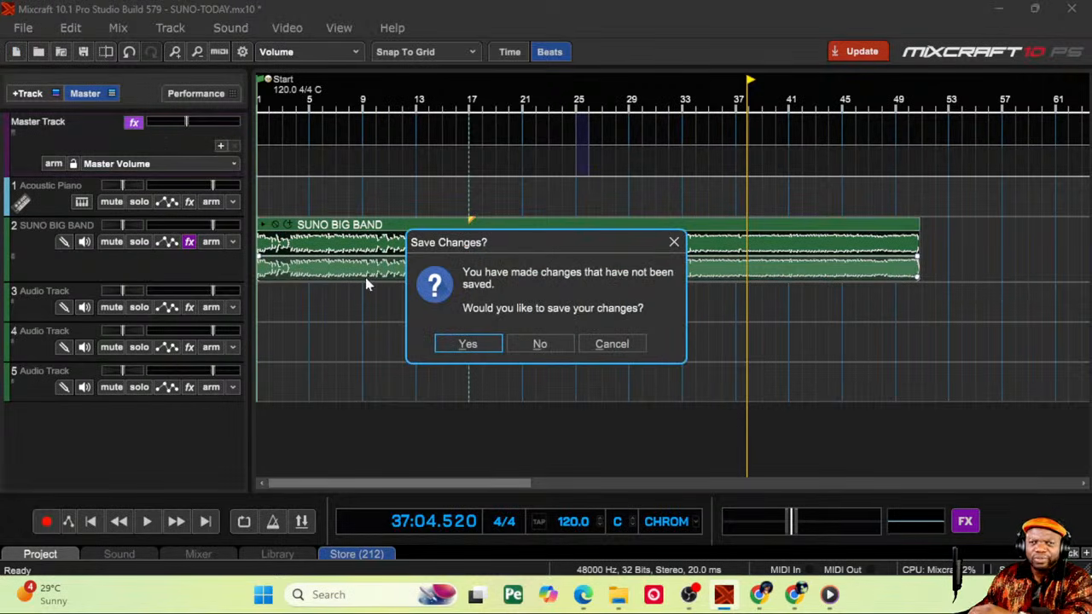
click(456, 344)
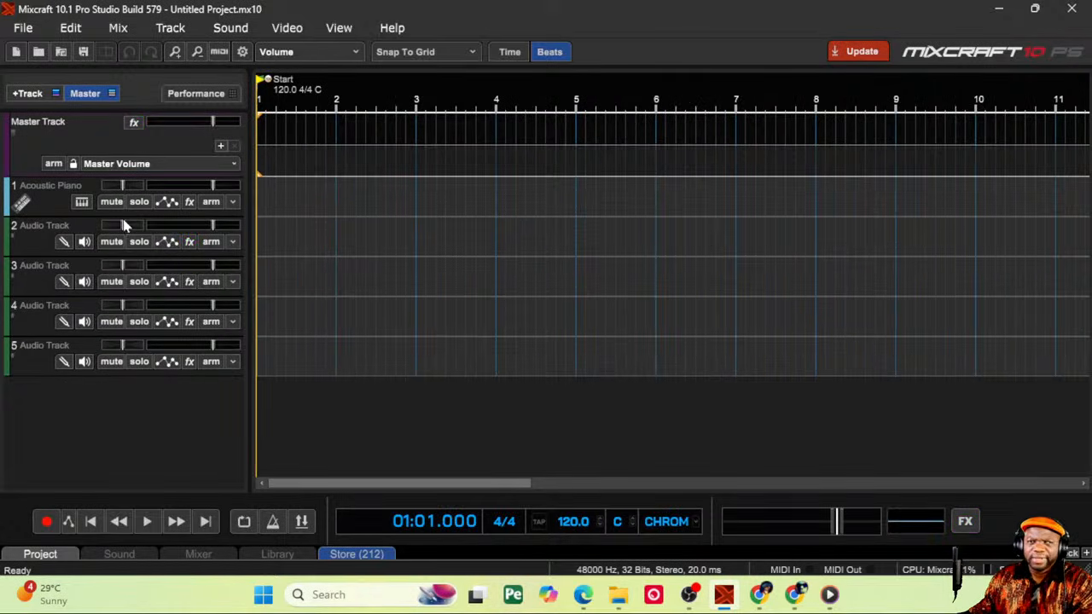
Step: Enlarge the height of the Acoustic Piano track and widen the track header area
click(39, 204)
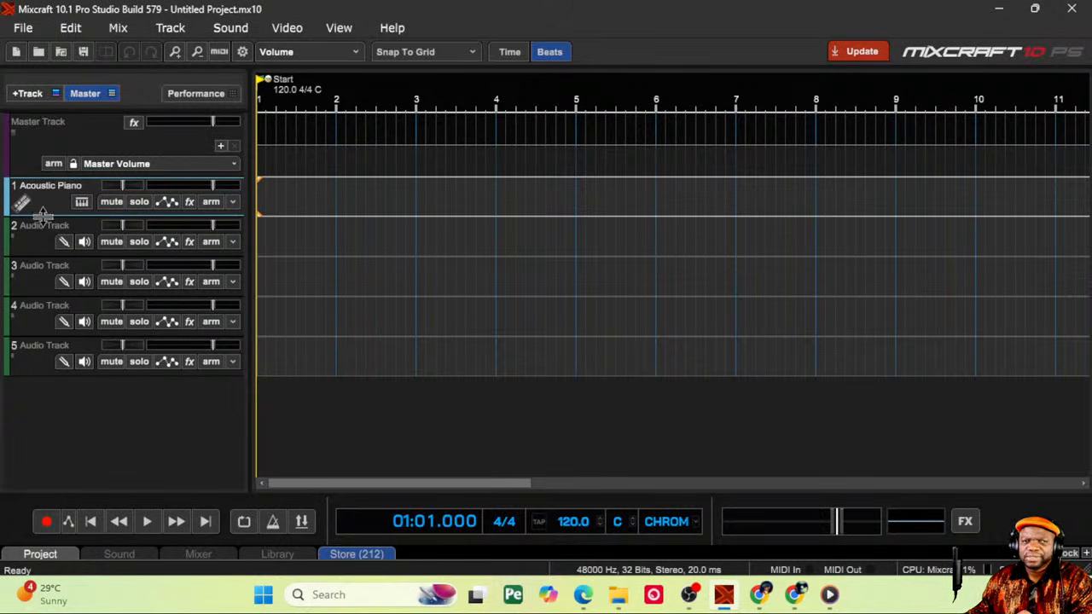
drag(43, 219, 56, 340)
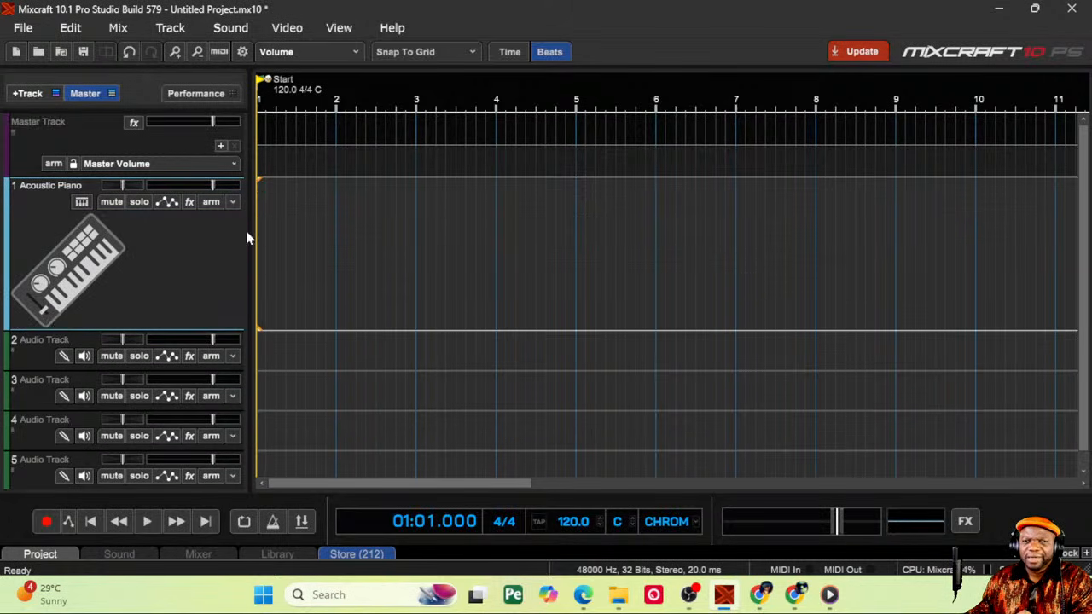
drag(251, 236, 402, 262)
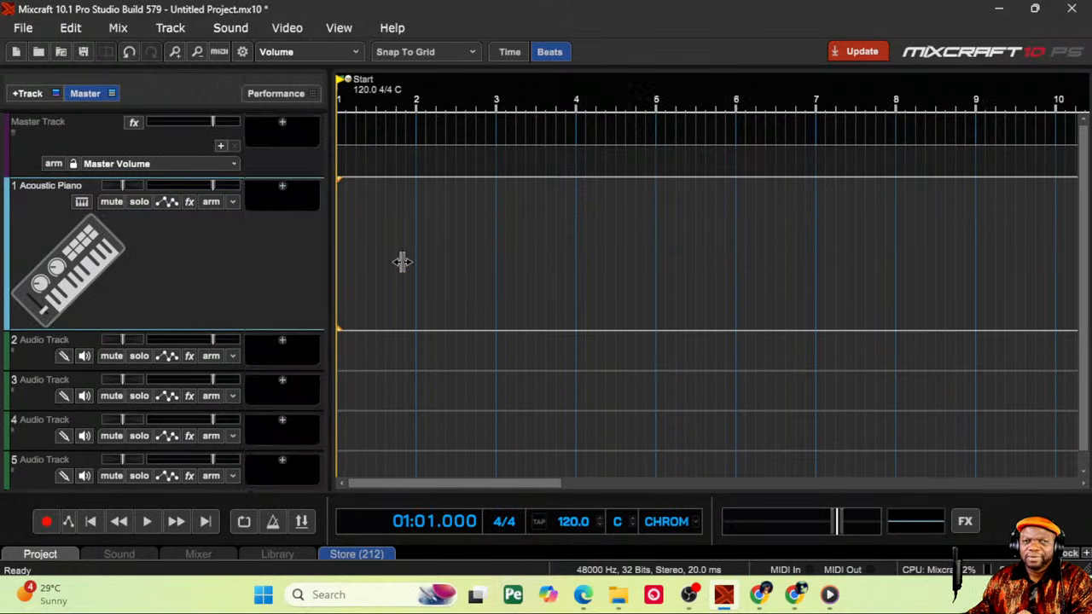
Step: Insert a virtual instrument track next to the Acoustic Piano track and slightly reduce the height of track 2
right_click(218, 259)
mouse_move(286, 271)
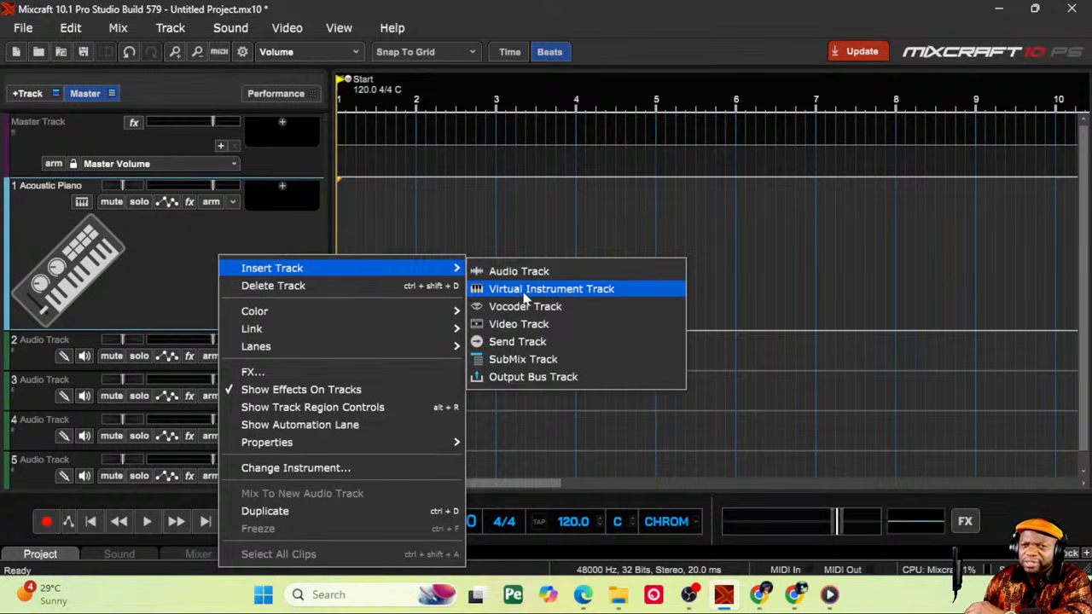
click(524, 292)
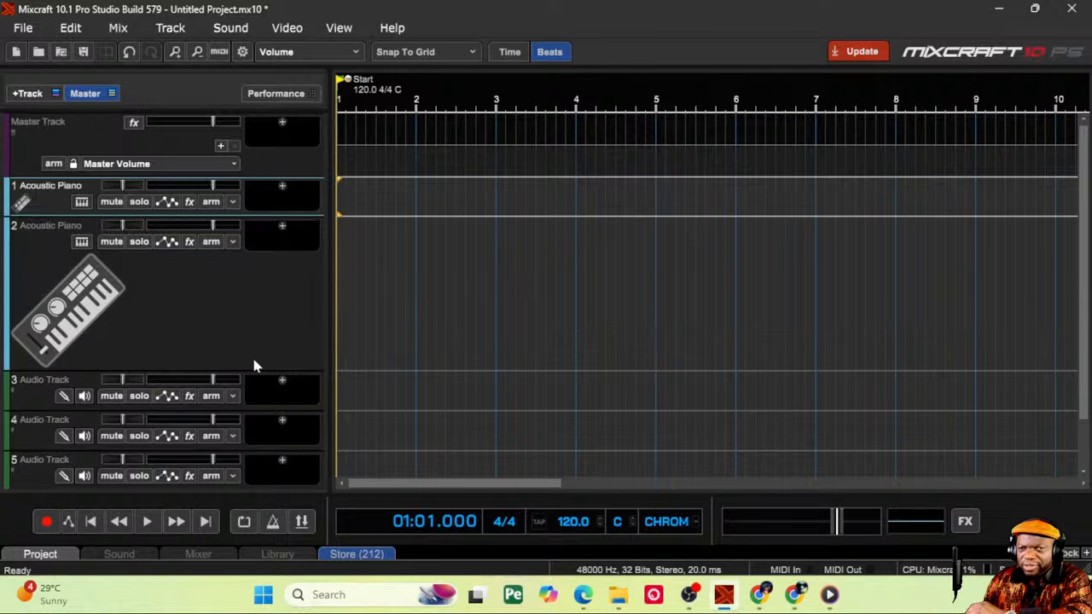
drag(249, 370, 251, 343)
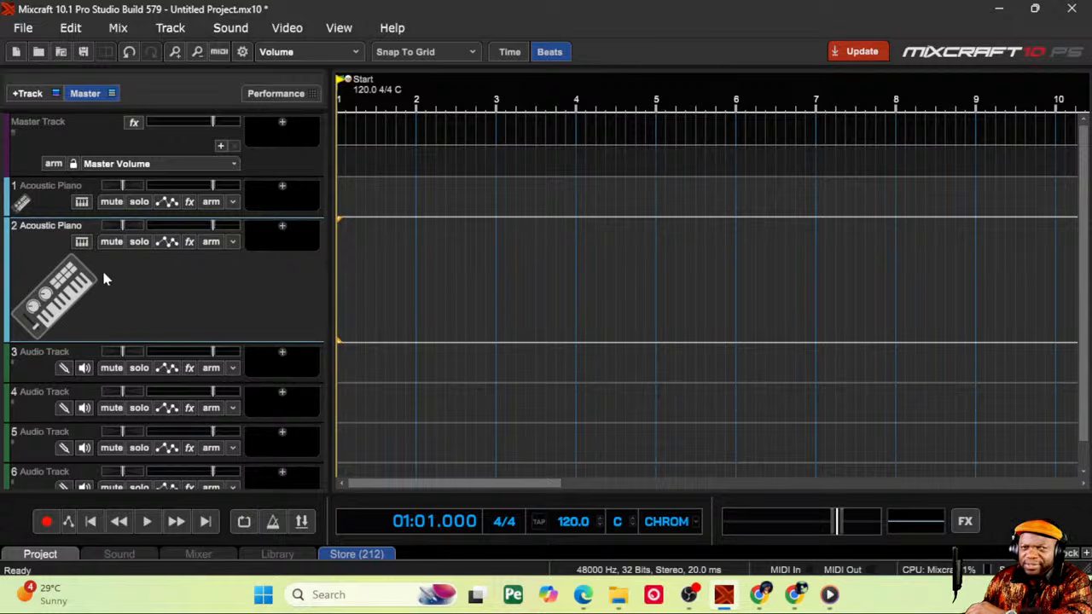
Step: Open track 2's instrument selection and its Musical Typing keyboard, moving both windows clear of the track
click(81, 243)
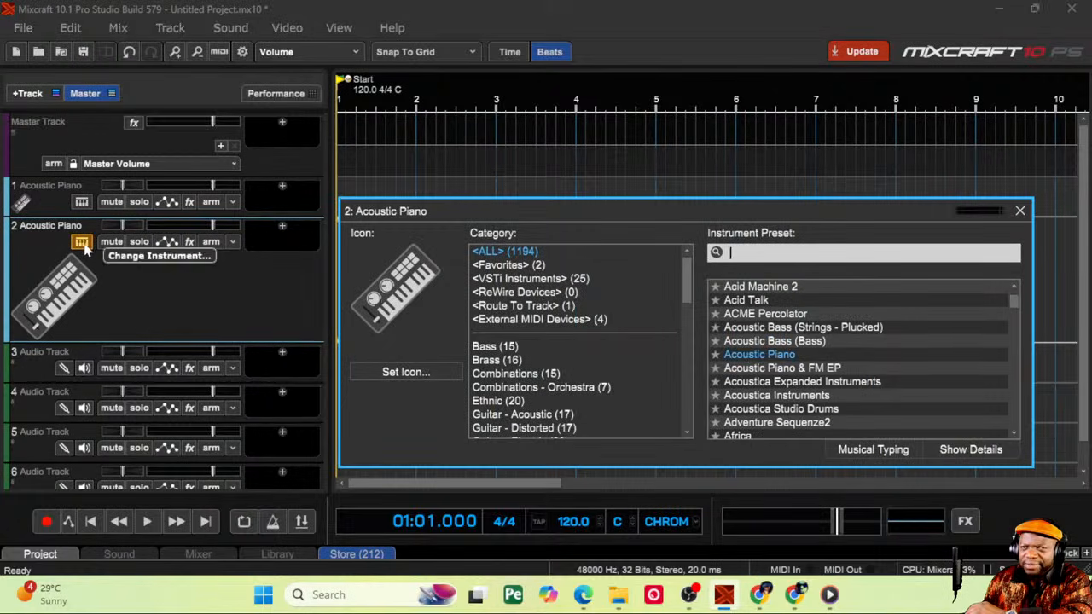
drag(604, 214, 556, 97)
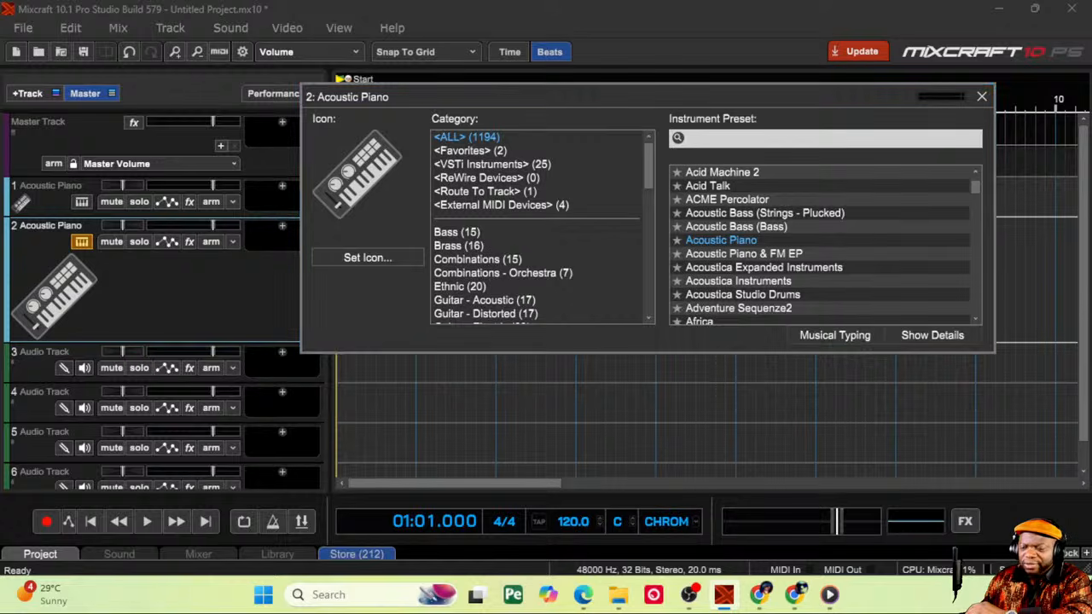
click(818, 338)
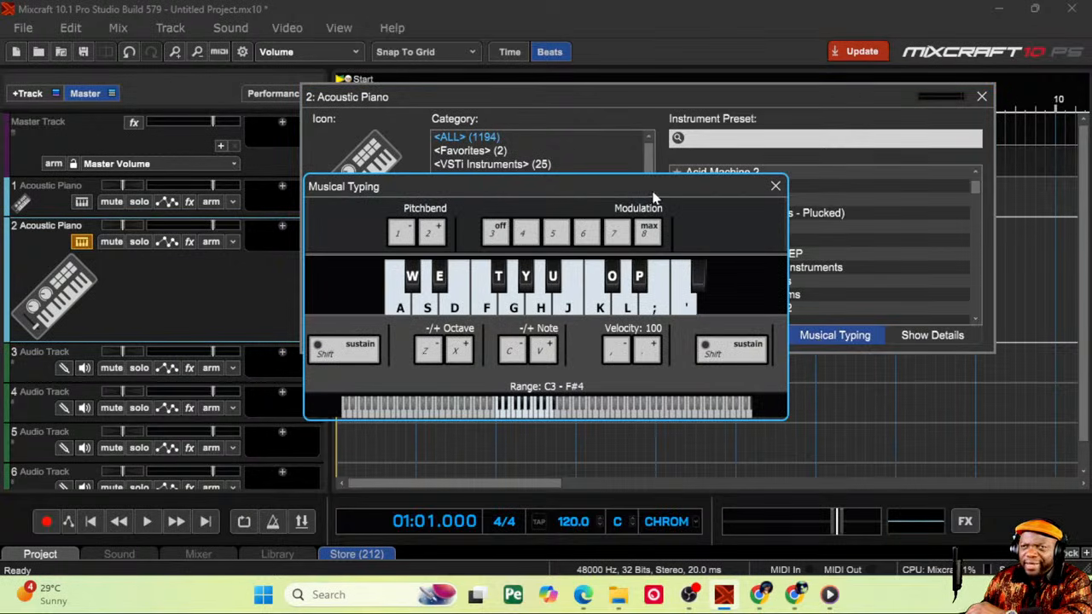
drag(599, 190, 776, 148)
Step: Play an ascending run of neighbouring notes on the Musical Typing keyboard, from the A key up to the Y key
click(587, 238)
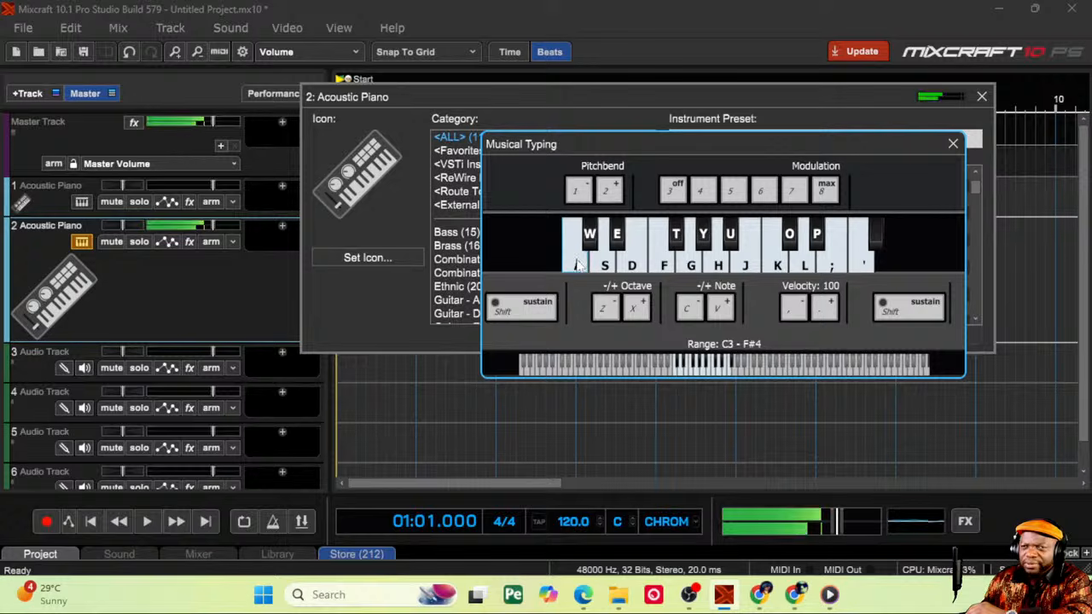
click(587, 238)
click(616, 241)
click(616, 241)
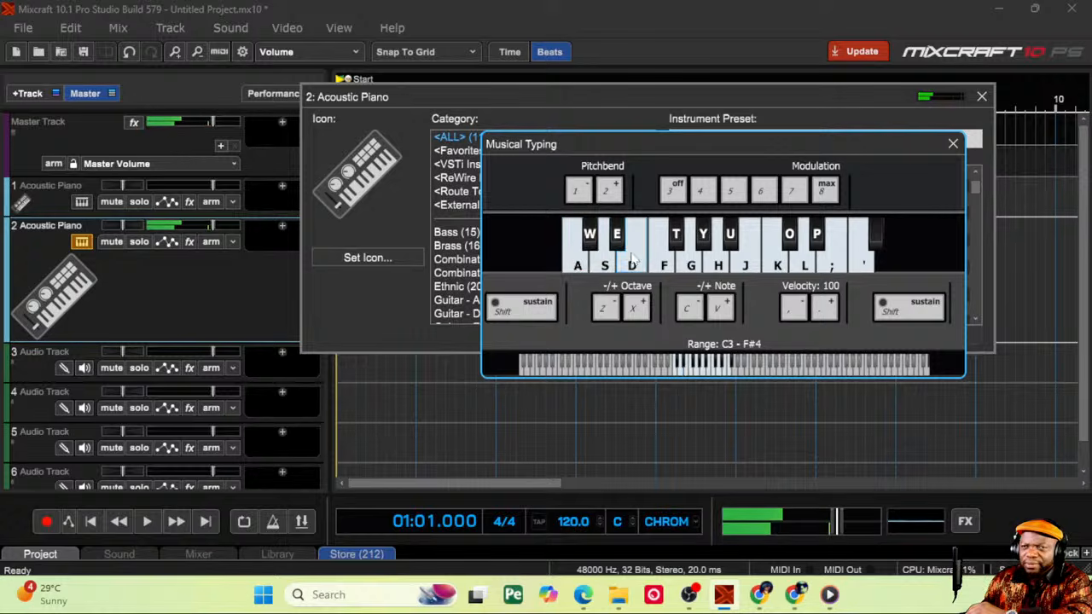
click(633, 251)
click(660, 254)
click(672, 235)
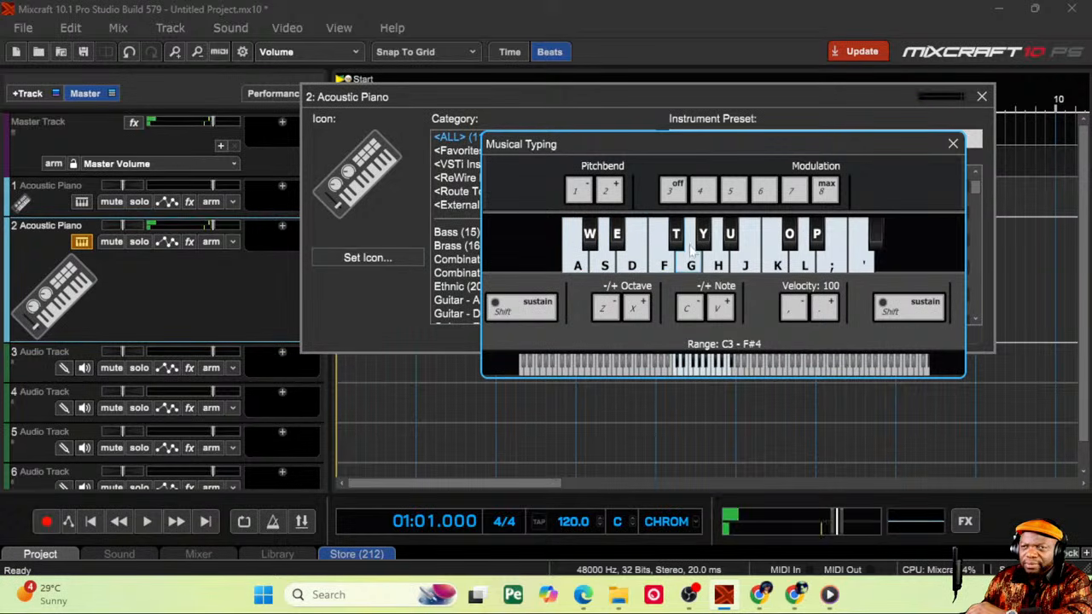
click(689, 262)
click(702, 240)
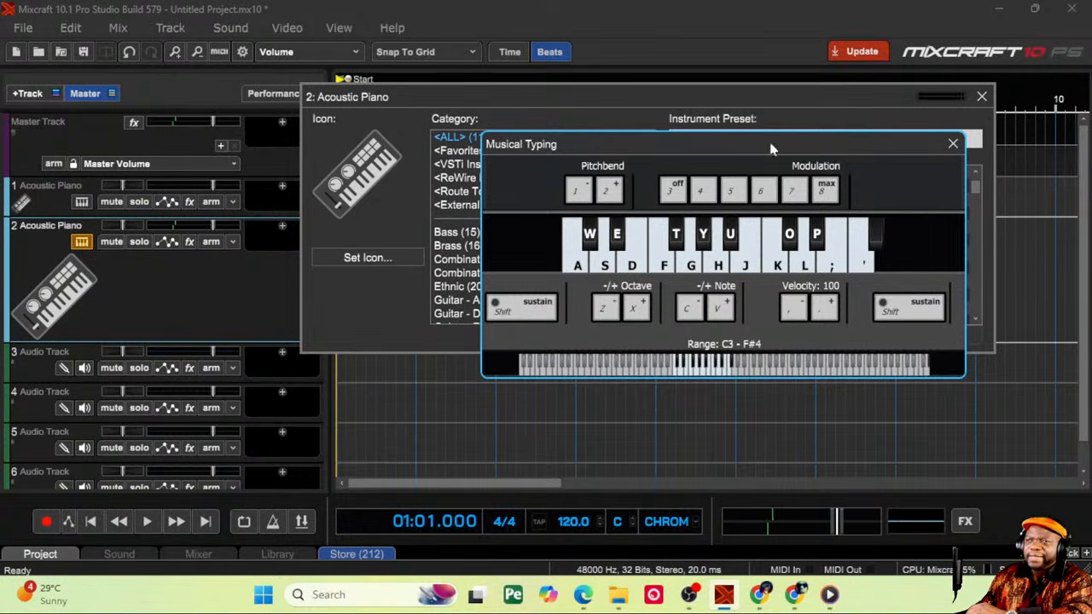
Step: Choose Headphone (Realtek(R) Audio) as the playback device in the sound device preferences and apply the settings
click(23, 30)
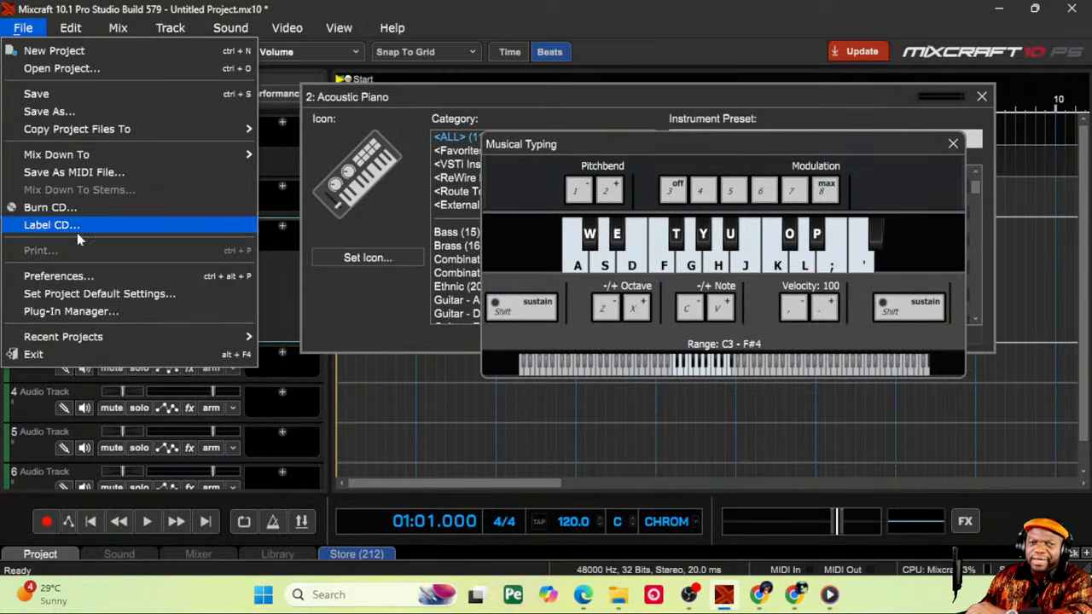
click(79, 276)
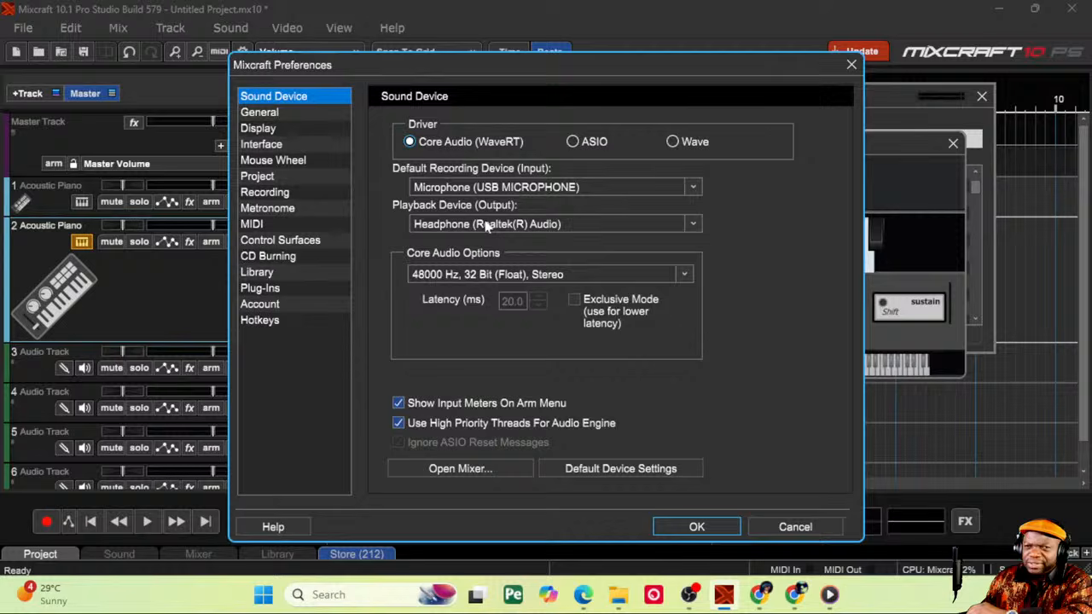
click(486, 223)
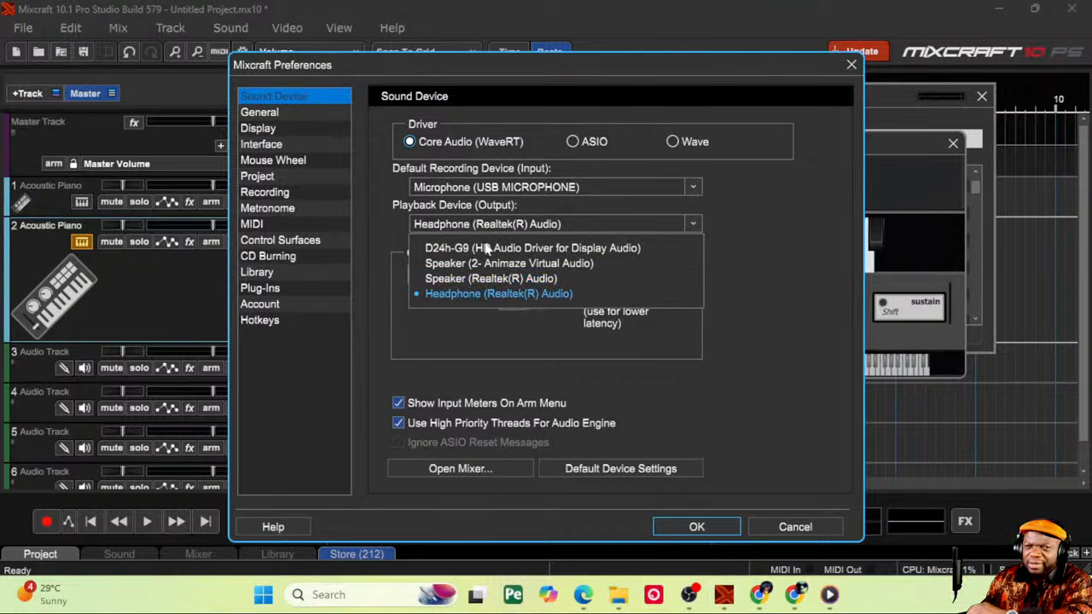
click(490, 295)
click(696, 526)
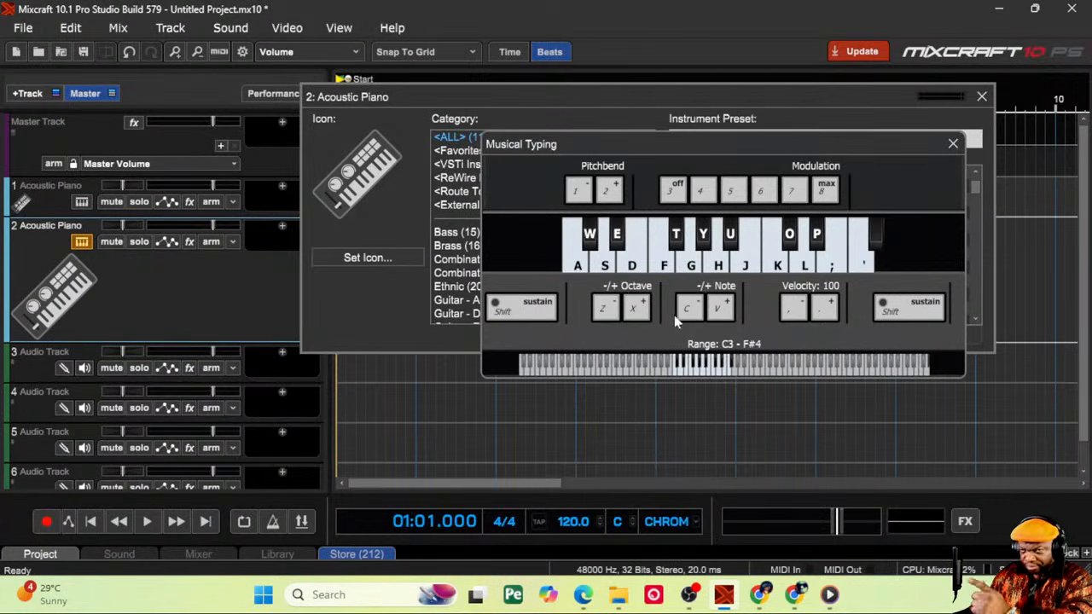
Step: Test the Acoustic Piano sound by playing ascending notes from C3 up to F3 on the on-screen Musical Typing keyboard
click(576, 266)
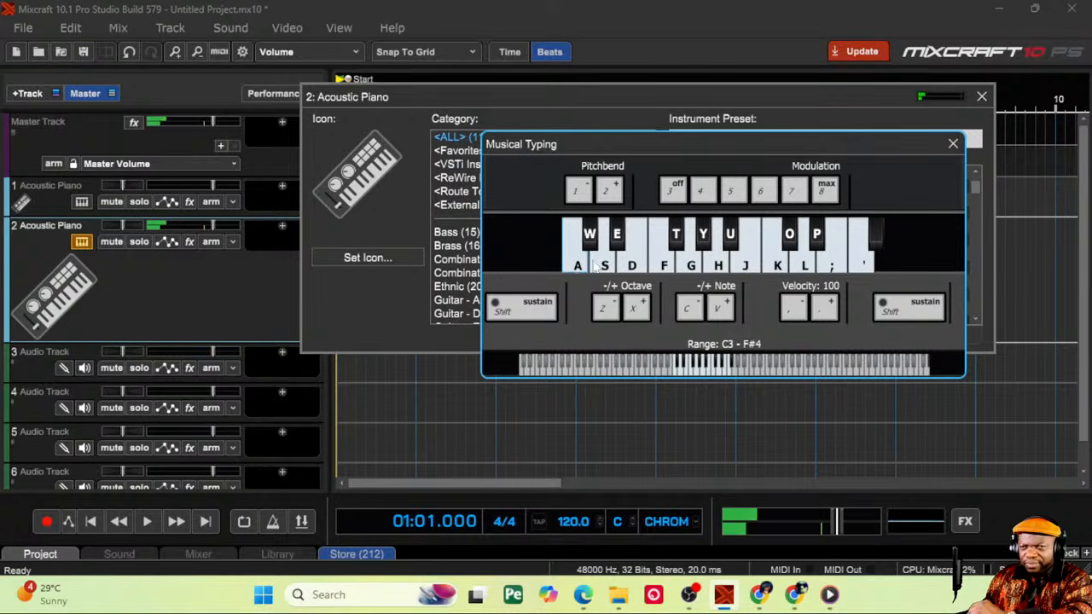
click(585, 266)
click(591, 244)
click(604, 263)
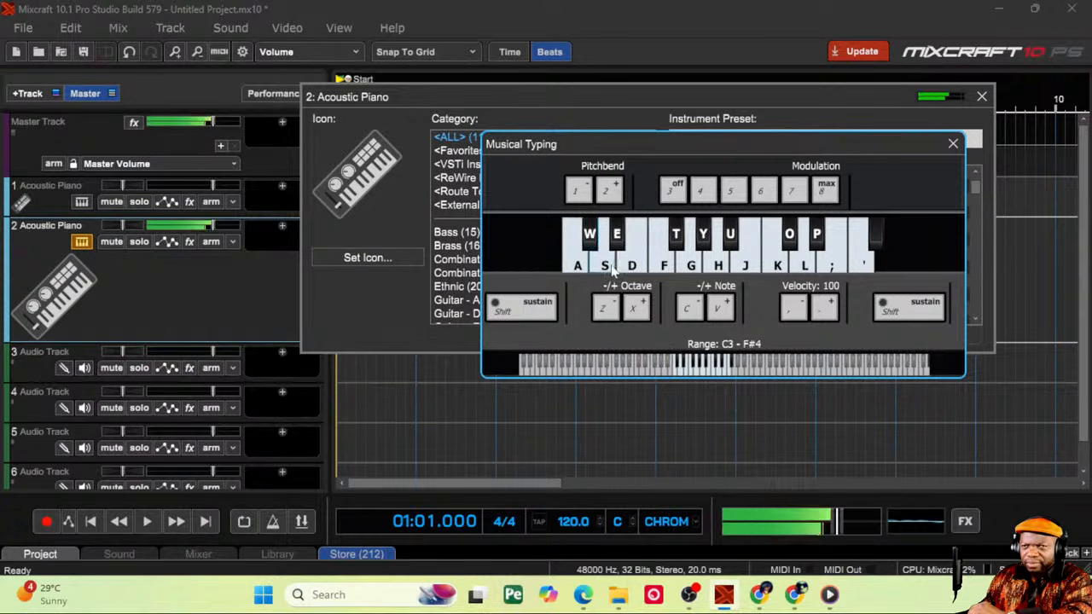
click(617, 242)
click(633, 263)
click(662, 261)
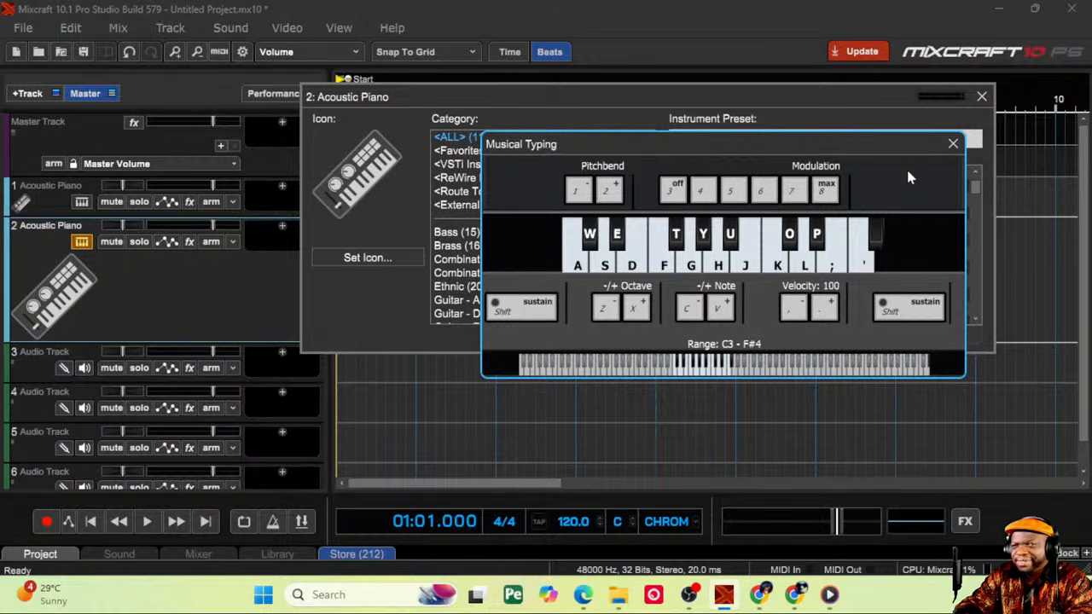
Step: Play a simple melody around C, D, E and G on the Acoustic Piano through Musical Typing
key(d)
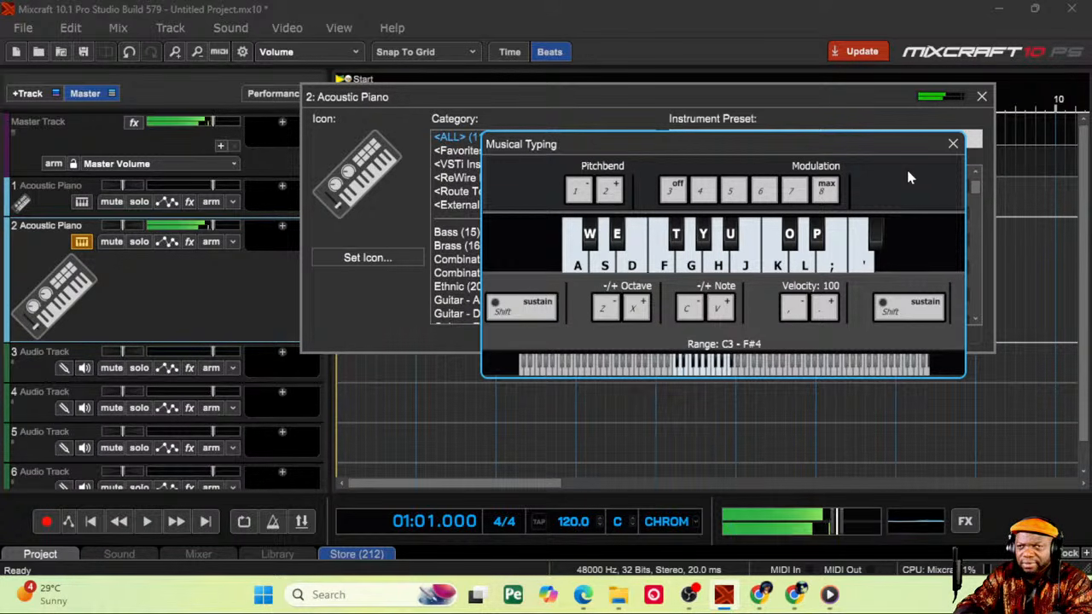
key(a)
key(s)
key(d)
key(d)
key(a)
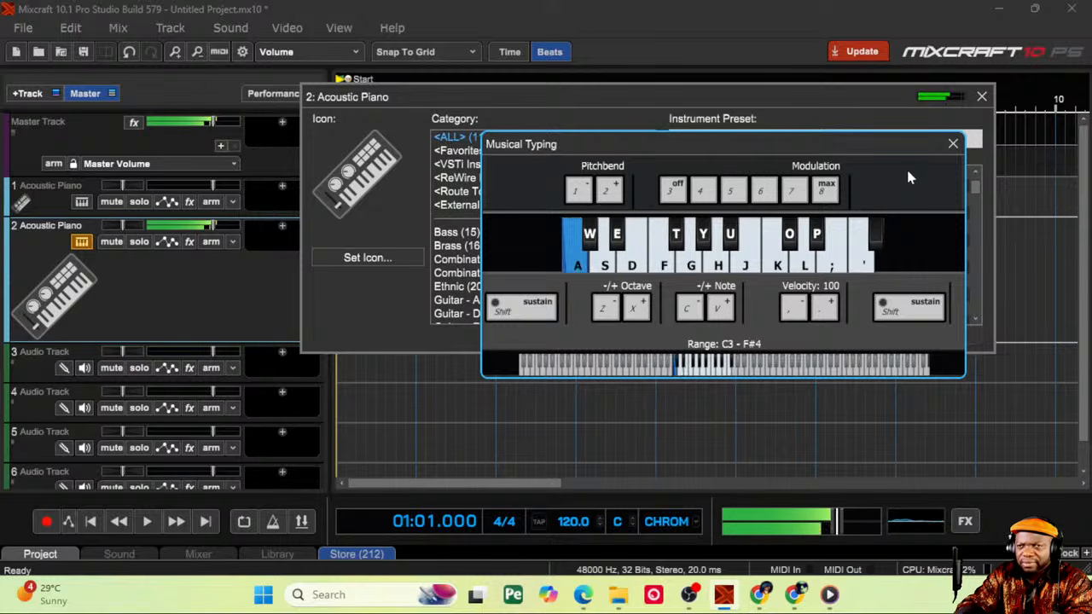
key(s)
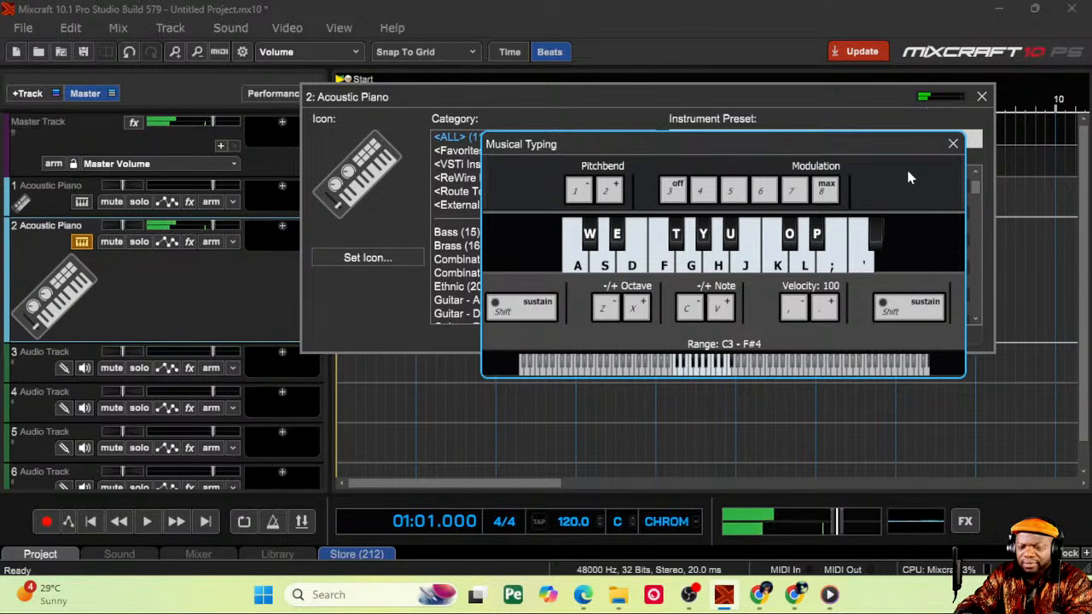
key(d)
key(g)
key(s)
key(a)
key(s)
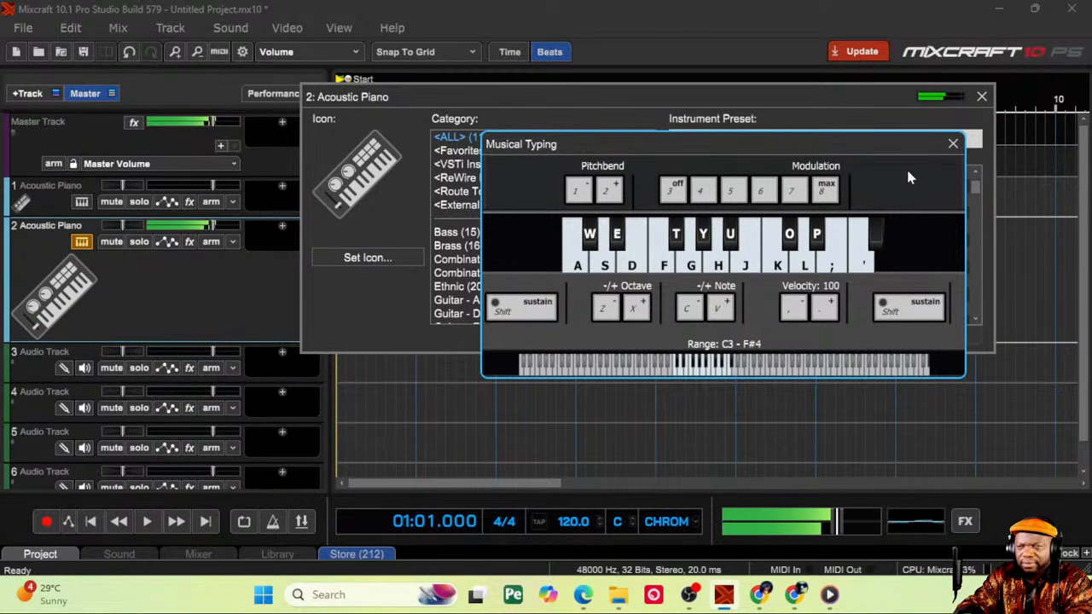
key(d)
key(s)
key(d)
key(a)
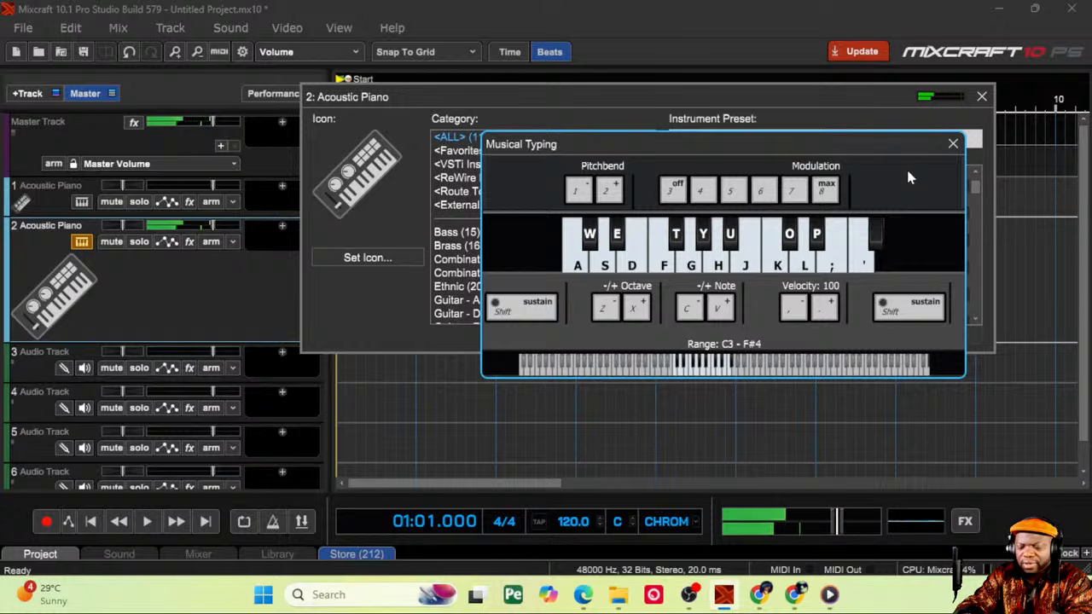
Step: Play C major chords and broken C–E–G–C arpeggios on the Acoustic Piano through Musical Typing
key(a)
key(d)
key(g)
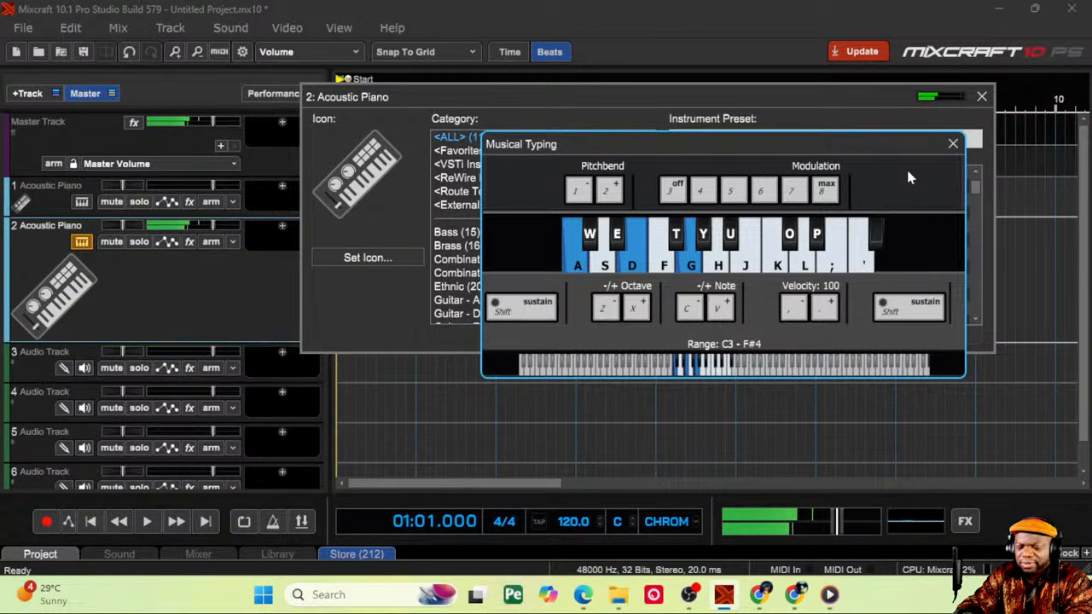
key(a)
key(d)
key(g)
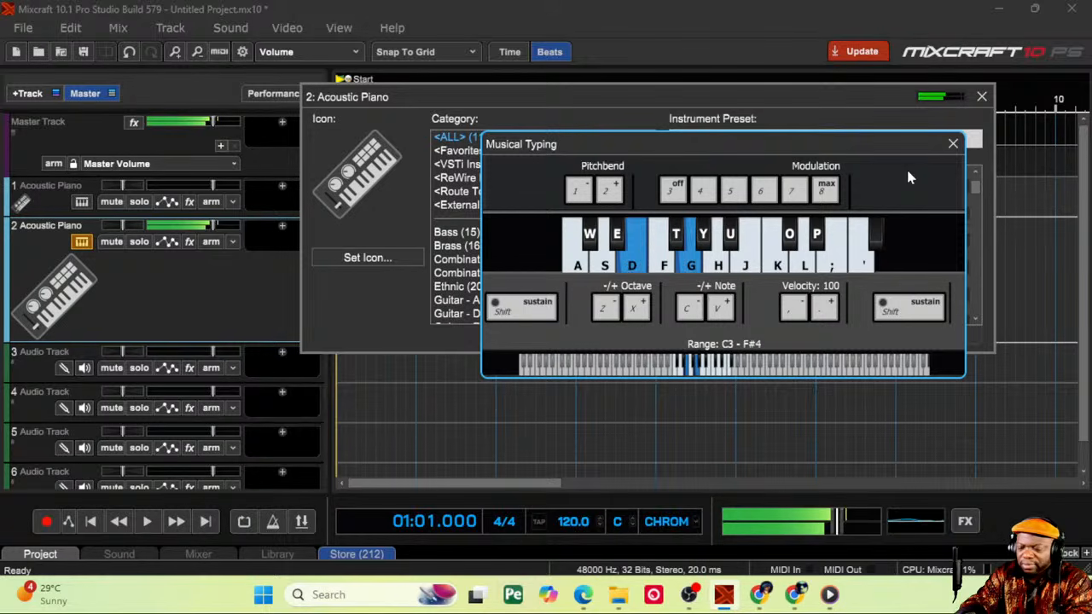
key(k)
key(g)
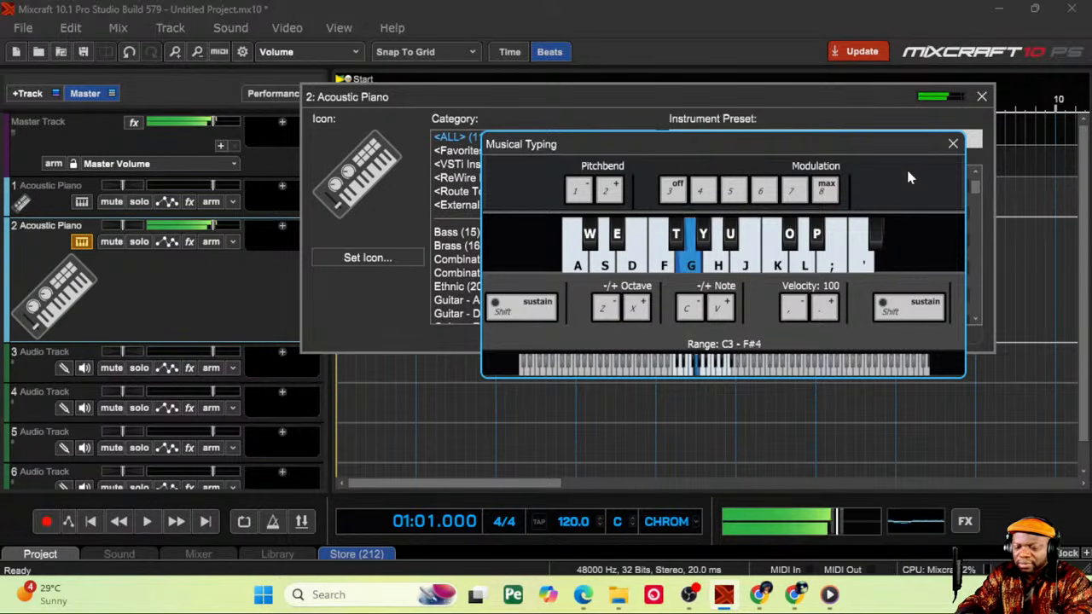
key(d)
key(a)
key(g)
key(k)
key(g)
key(d)
key(a)
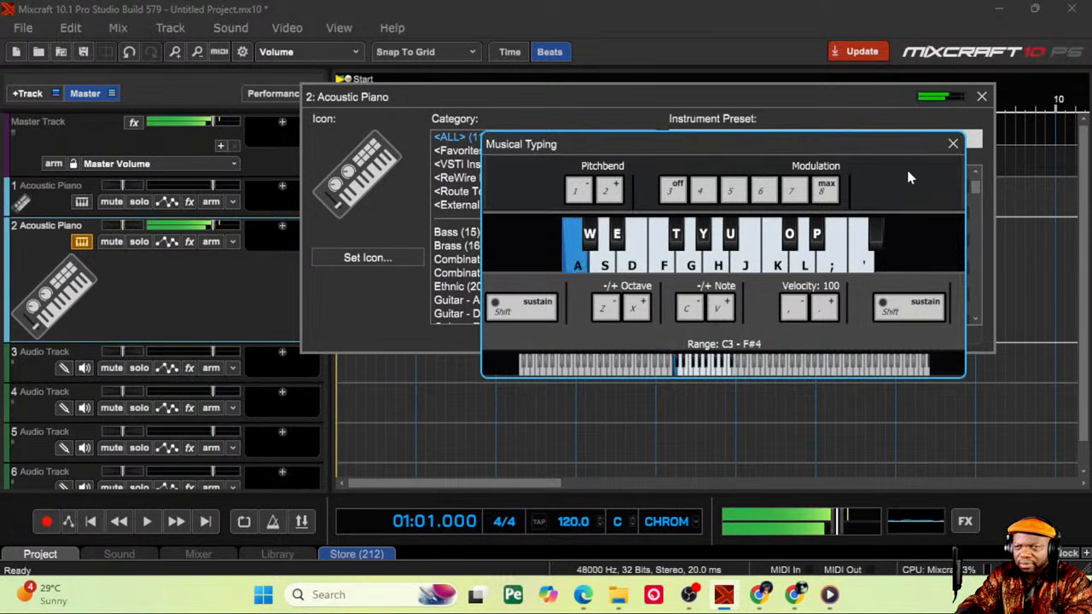
key(d)
key(g)
key(k)
key(g)
key(d)
key(a)
key(d)
key(g)
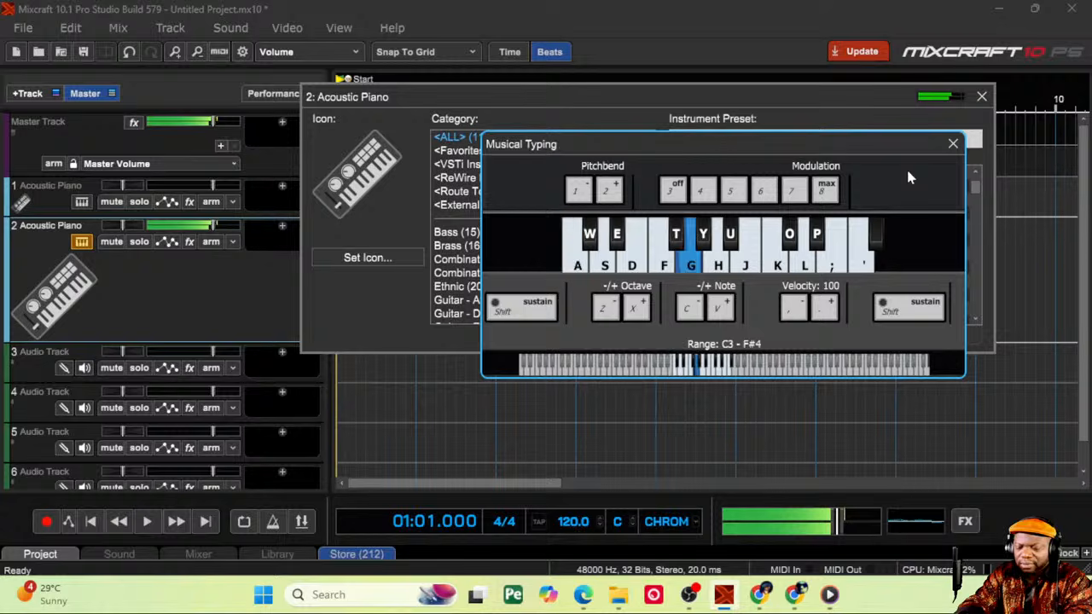
key(k)
key(g)
key(d)
Step: Play a chord progression through F, G, E minor and D minor on the Acoustic Piano with Musical Typing
key(f)
key(h)
key(k)
key(f)
key(h)
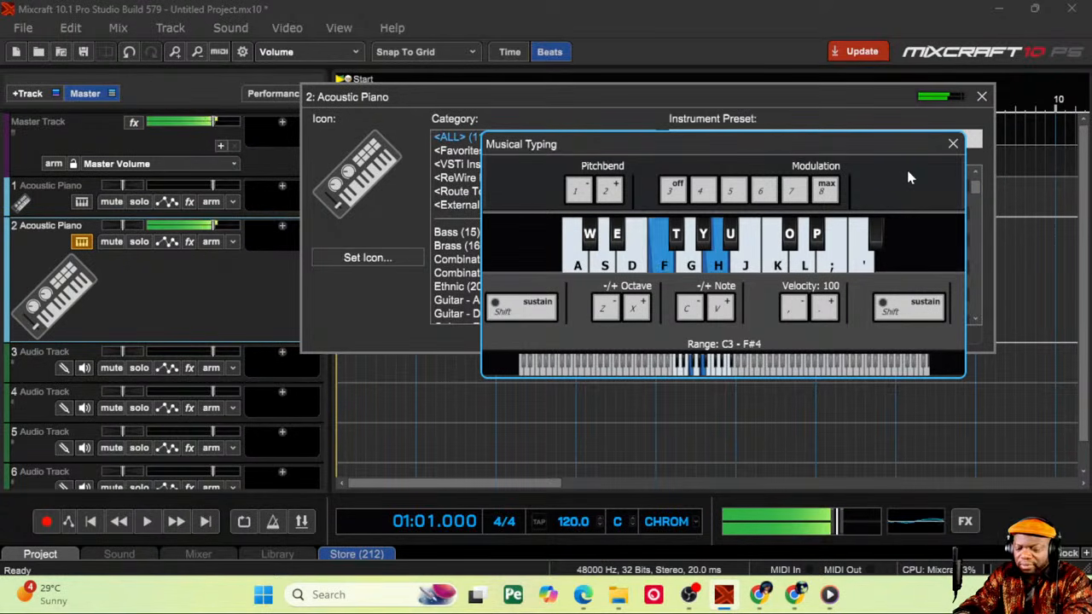
key(k)
key(g)
key(j)
key(l)
key(g)
key(j)
key(l)
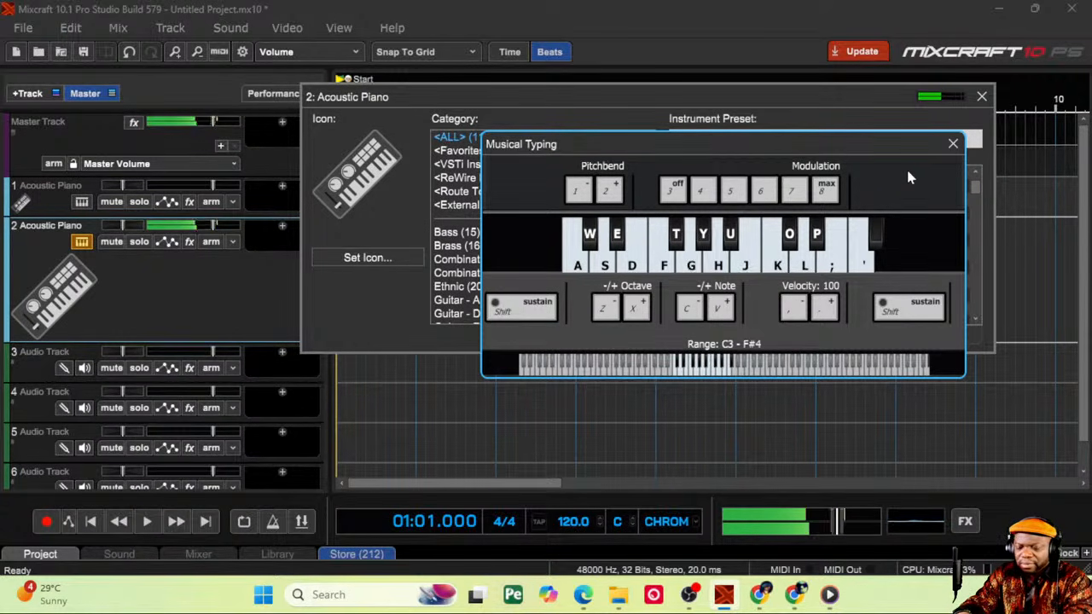
key(d)
key(g)
key(j)
key(d)
key(g)
key(h)
key(k)
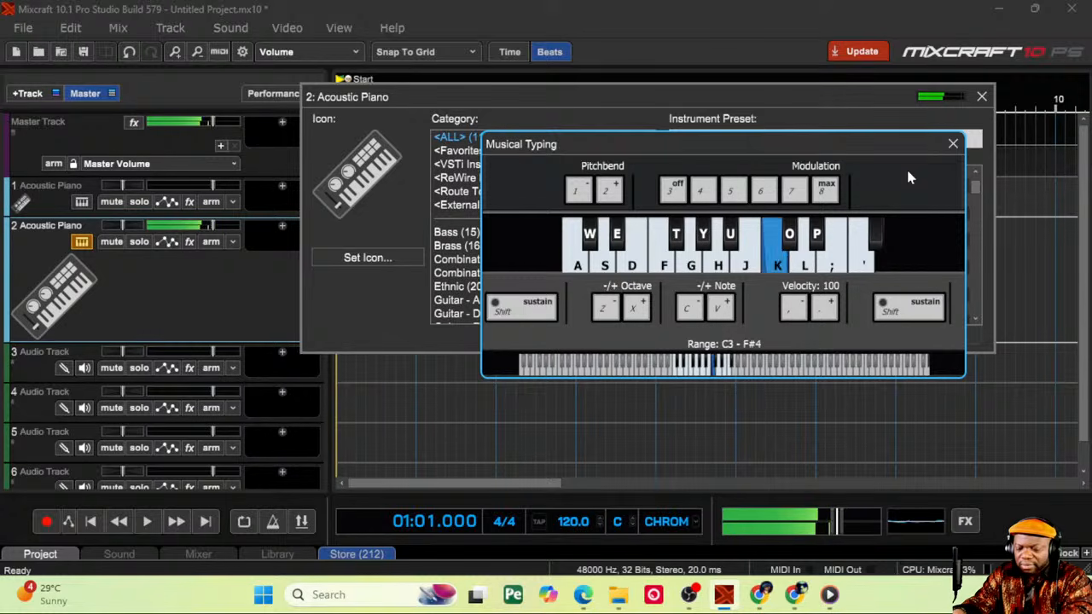
key(k)
key(s)
key(f)
key(h)
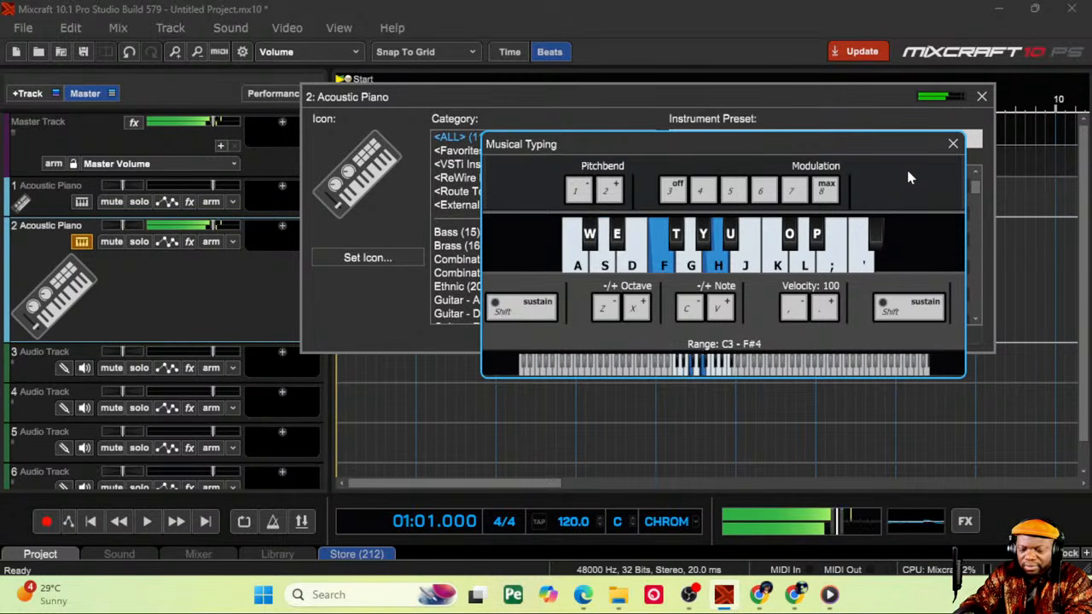
key(s)
key(f)
key(h)
key(s)
key(g)
key(j)
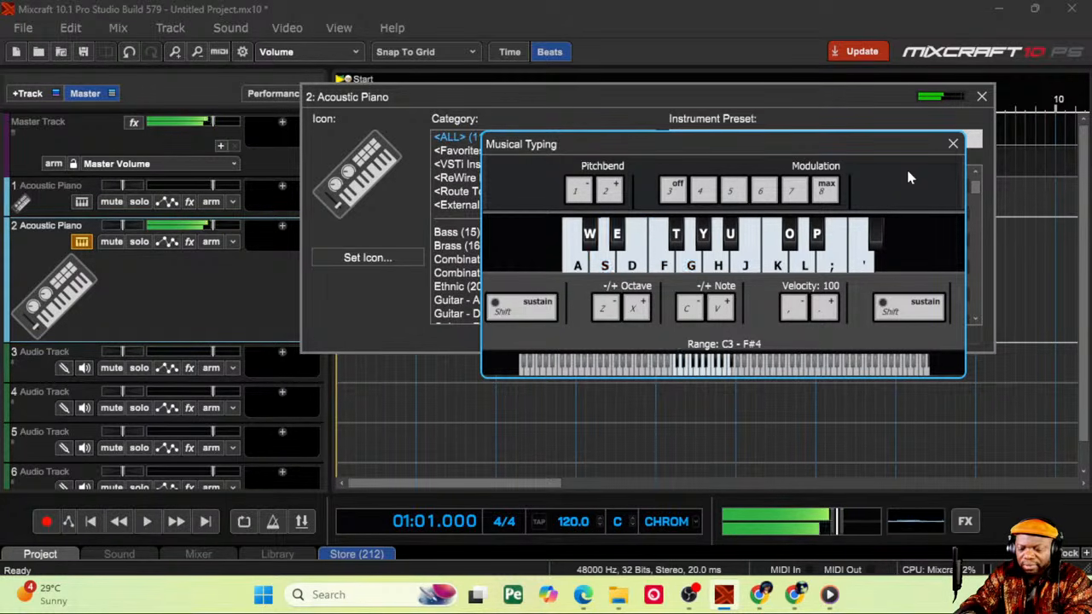
key(s)
key(j)
key(a)
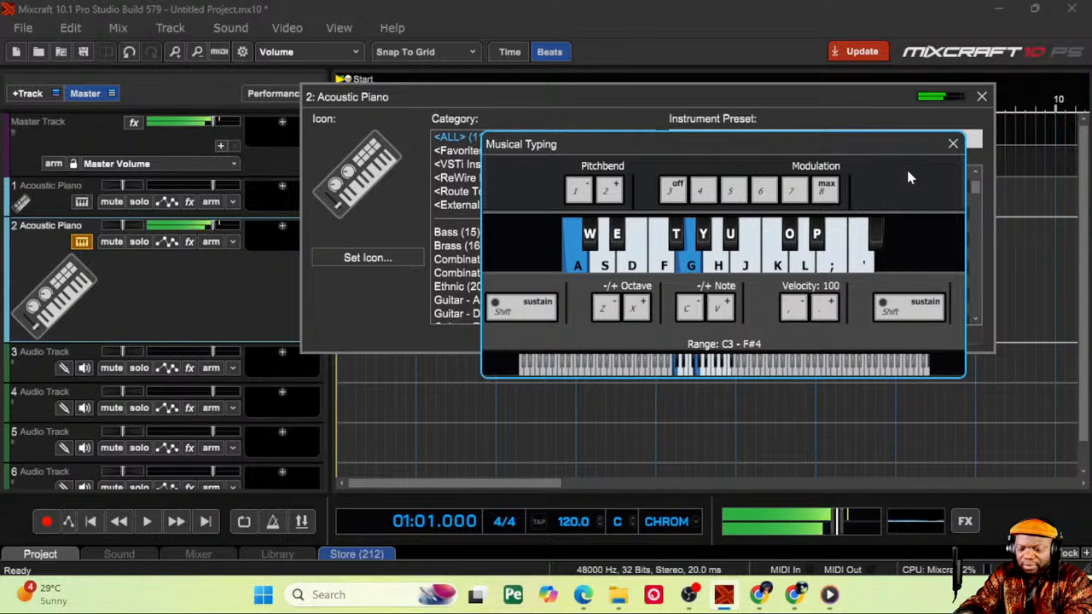
key(h)
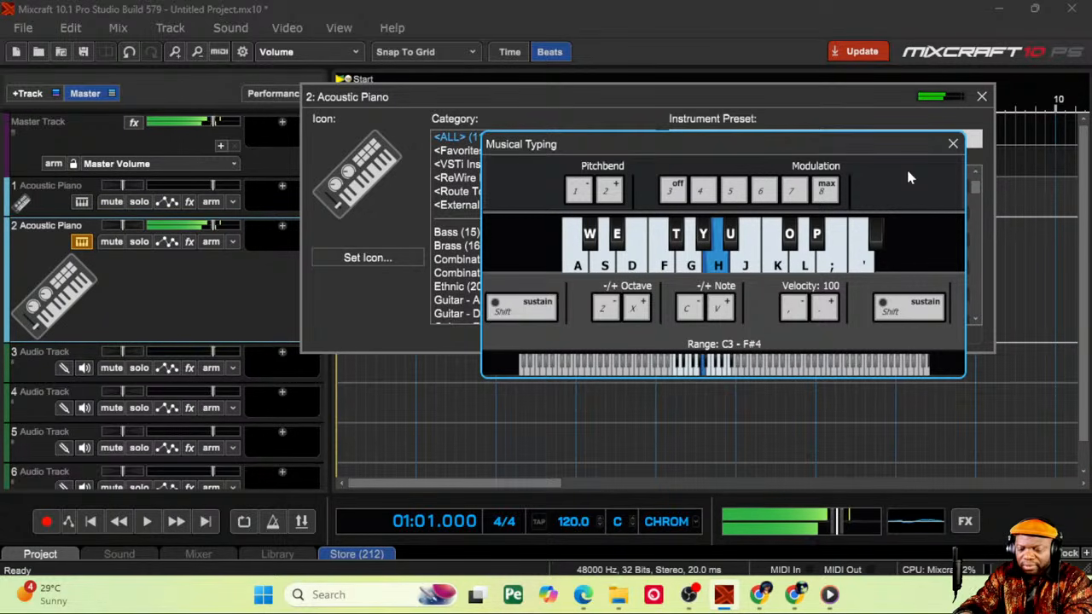
key(d)
key(s)
key(f)
key(s)
key(h)
key(g)
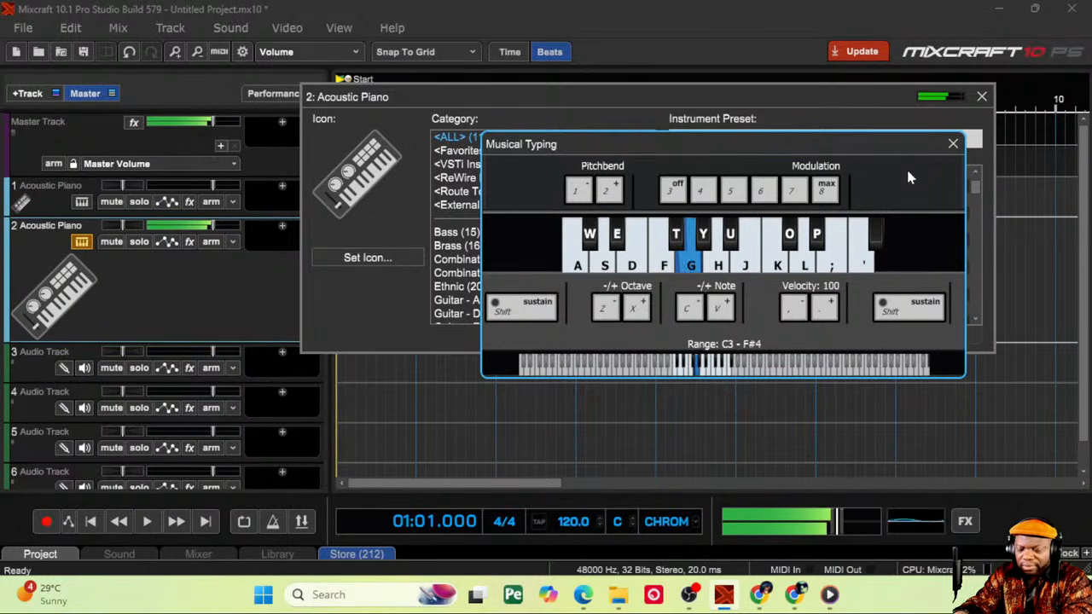
key(j)
key(a)
key(f)
key(a)
key(h)
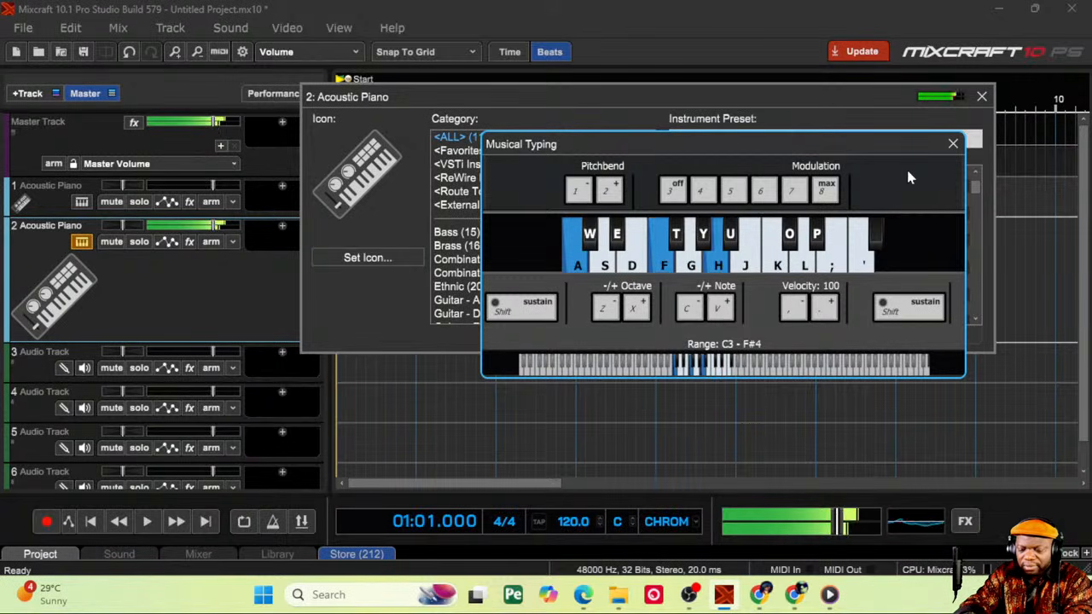
key(h)
key(f)
key(s)
key(s)
key(s)
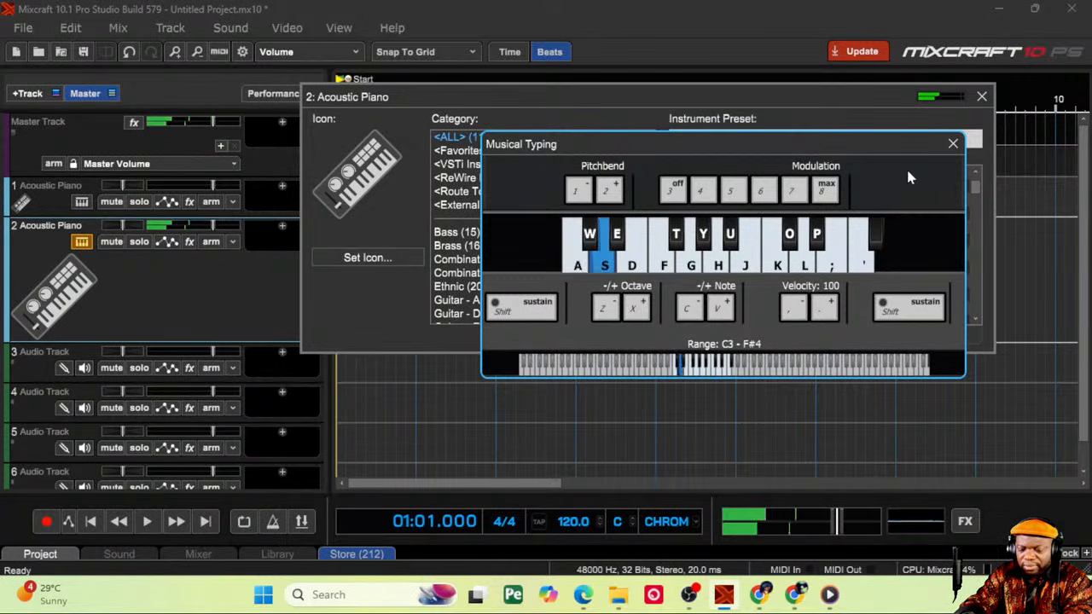
key(g)
key(j)
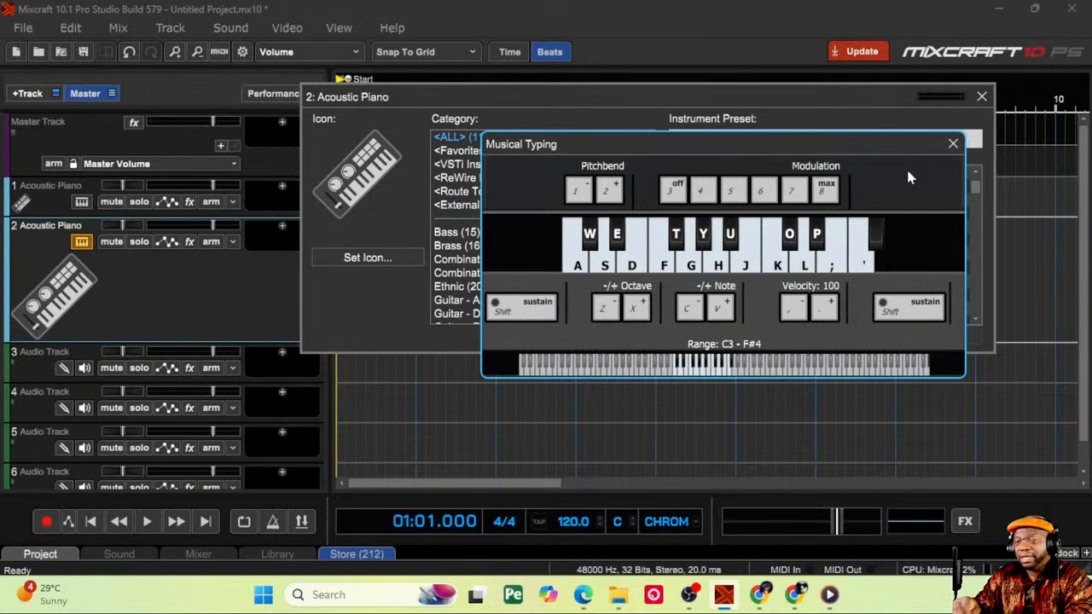
Step: Close the Acoustic Piano instrument window and move the Musical Typing keyboard up clear of the second track's controls
click(978, 97)
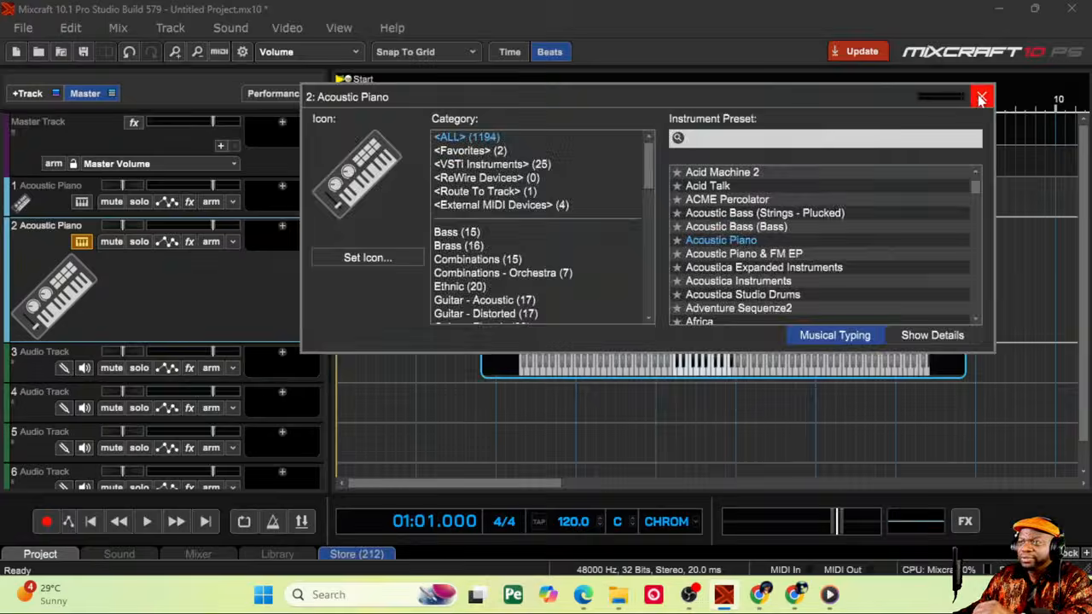
drag(701, 155, 778, 70)
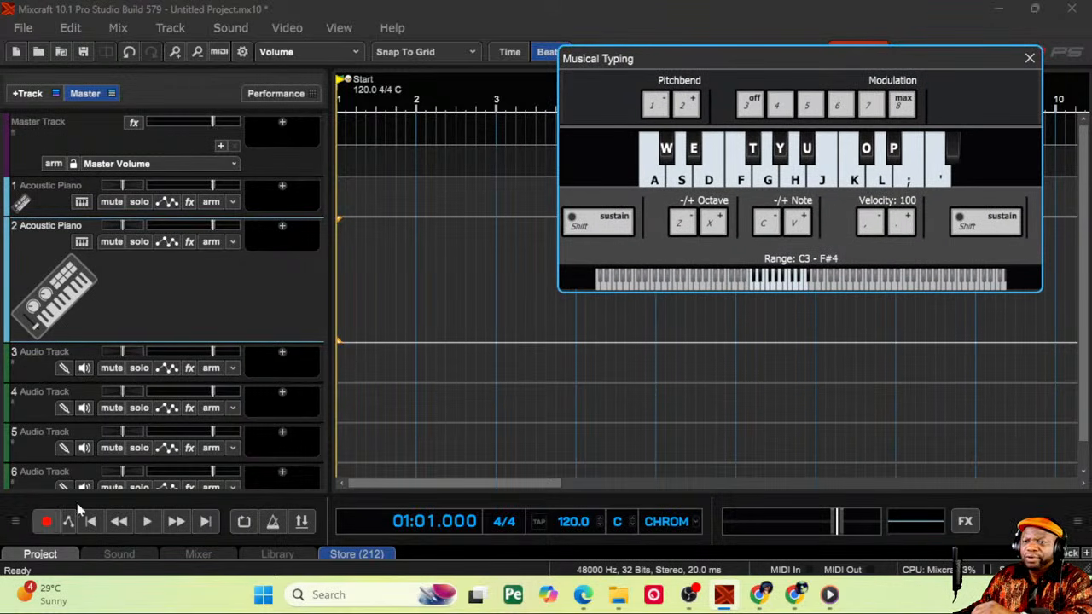
Step: Run a brief test recording on the second Acoustic Piano track from the project start and stop it
click(100, 521)
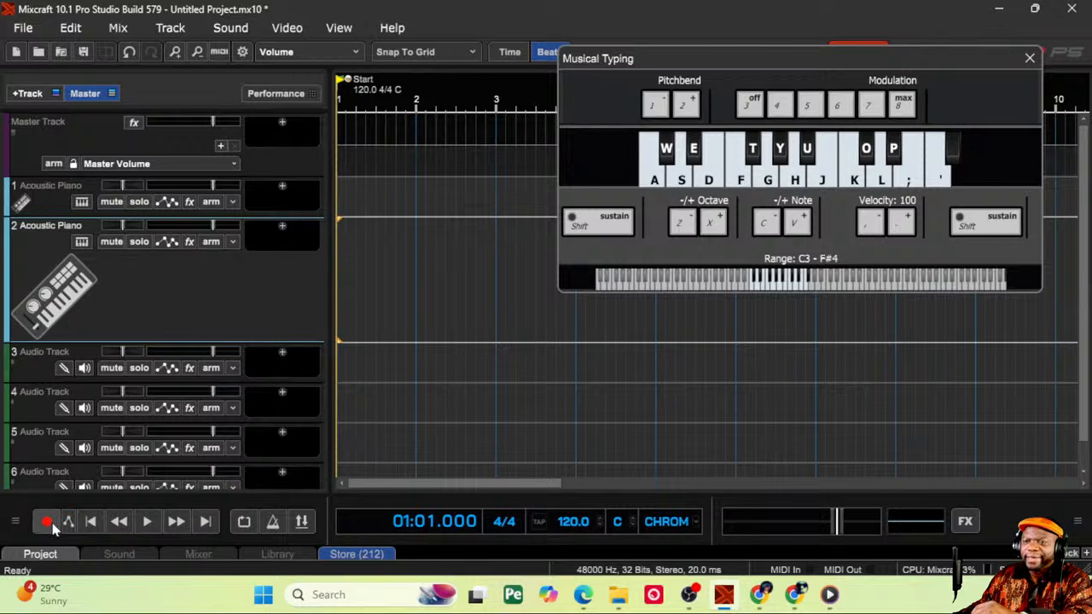
click(47, 521)
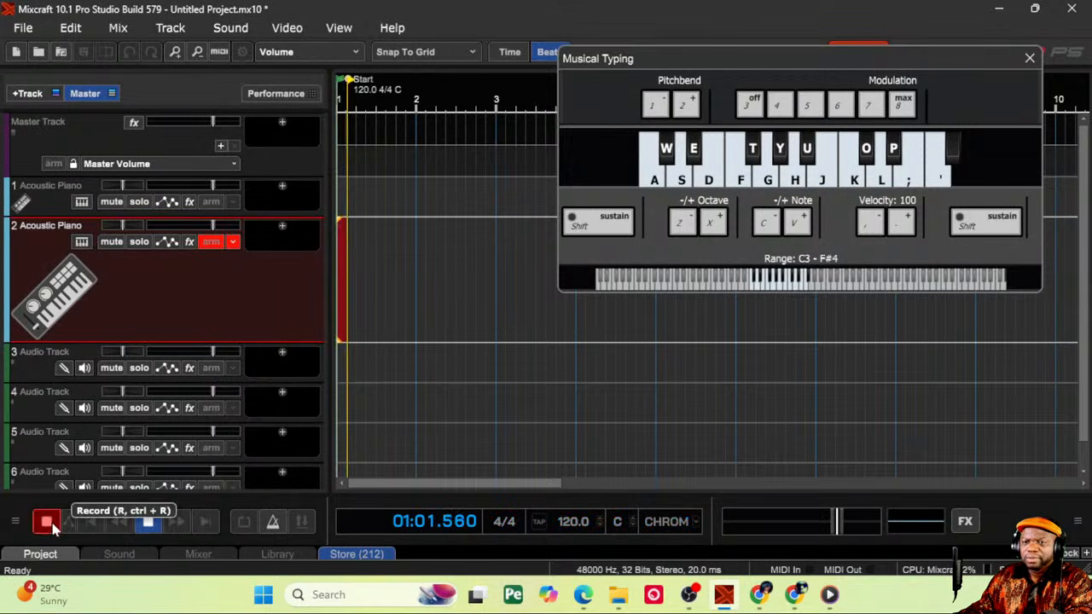
click(147, 521)
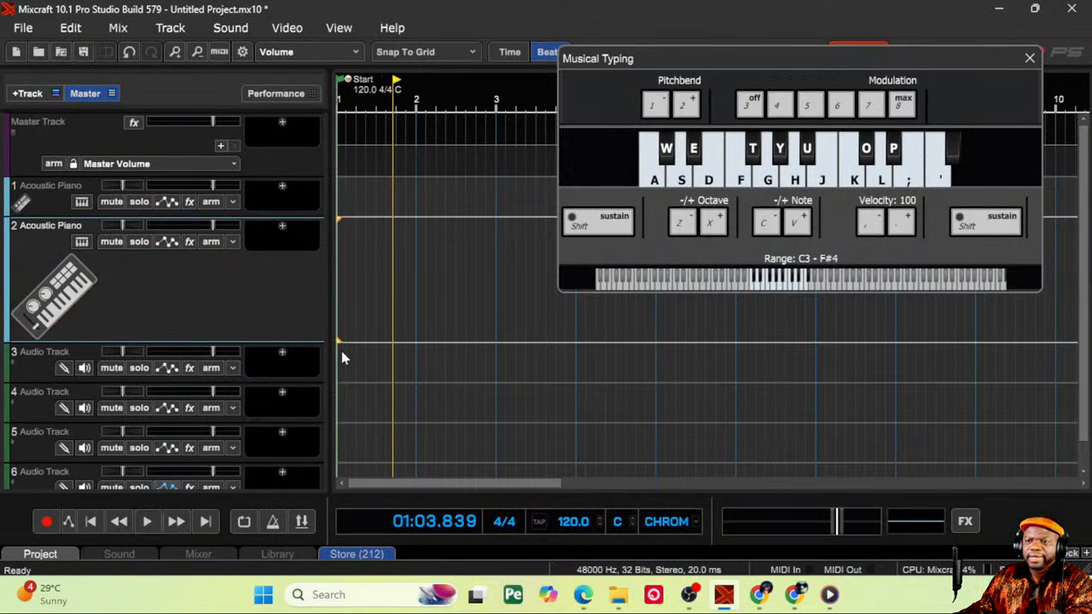
Step: Enable the metronome for playback, recording and a one-measure recording count-in, and set the project tempo to 70 BPM
click(273, 521)
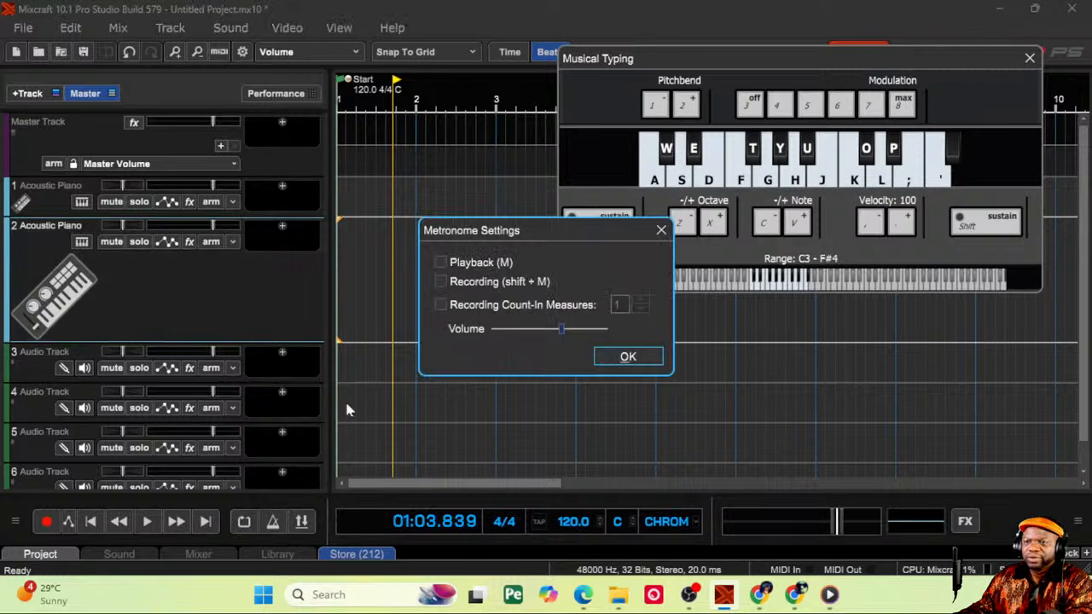
click(443, 281)
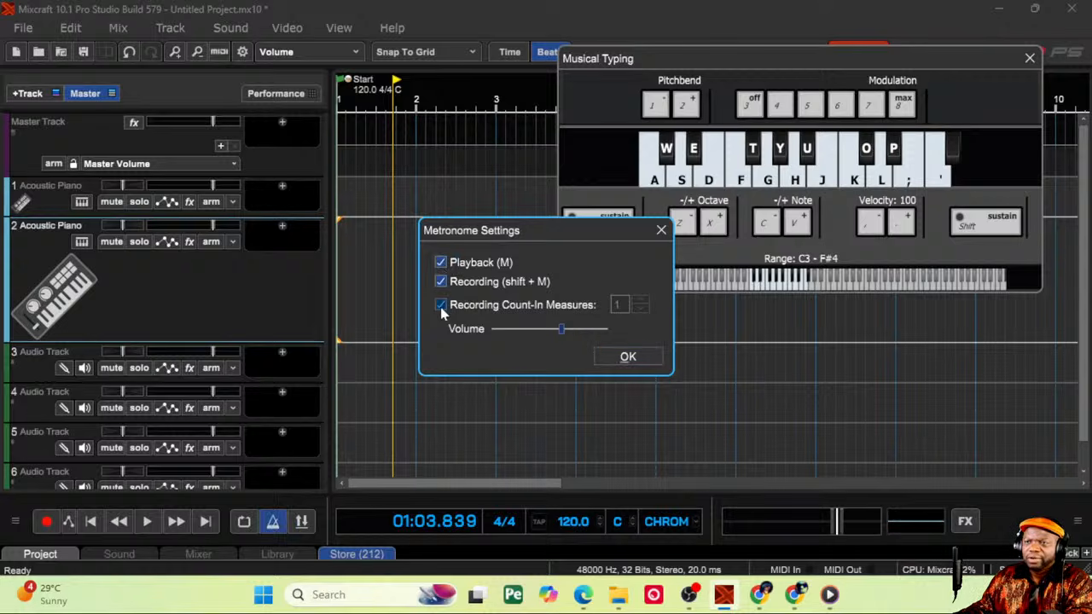
click(627, 358)
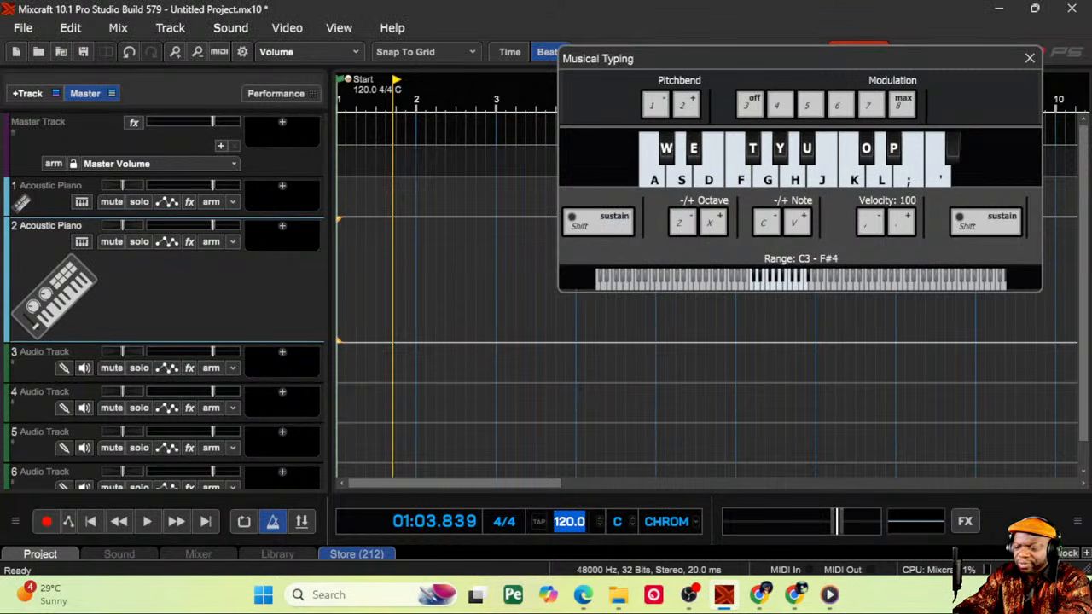
key(Return)
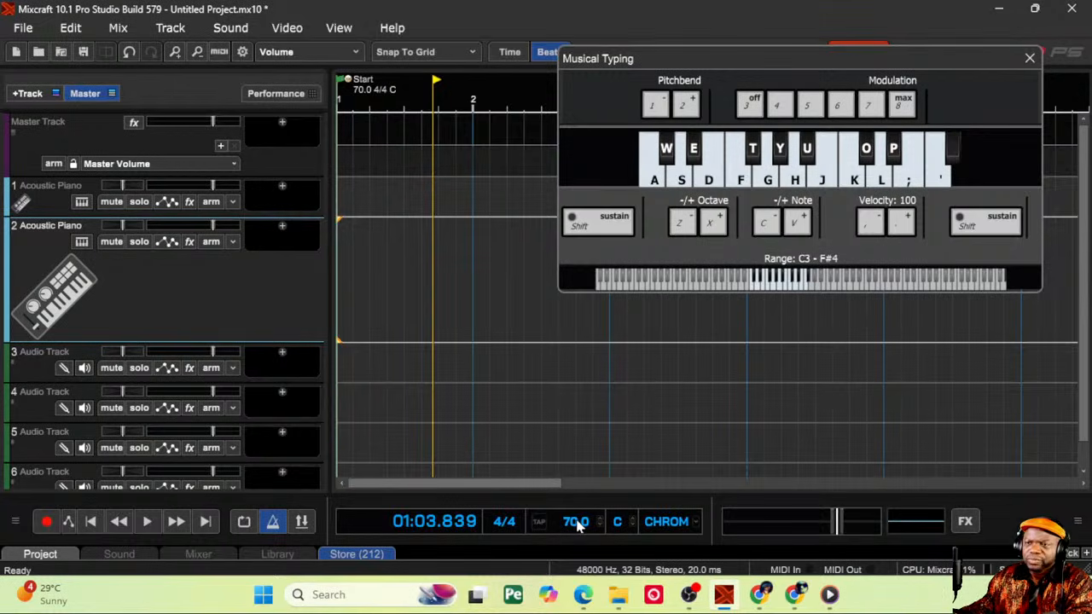
Step: Record a take of melody notes and D minor, E minor and A minor chords on the second Acoustic Piano track, from the project start into measure 17
click(91, 521)
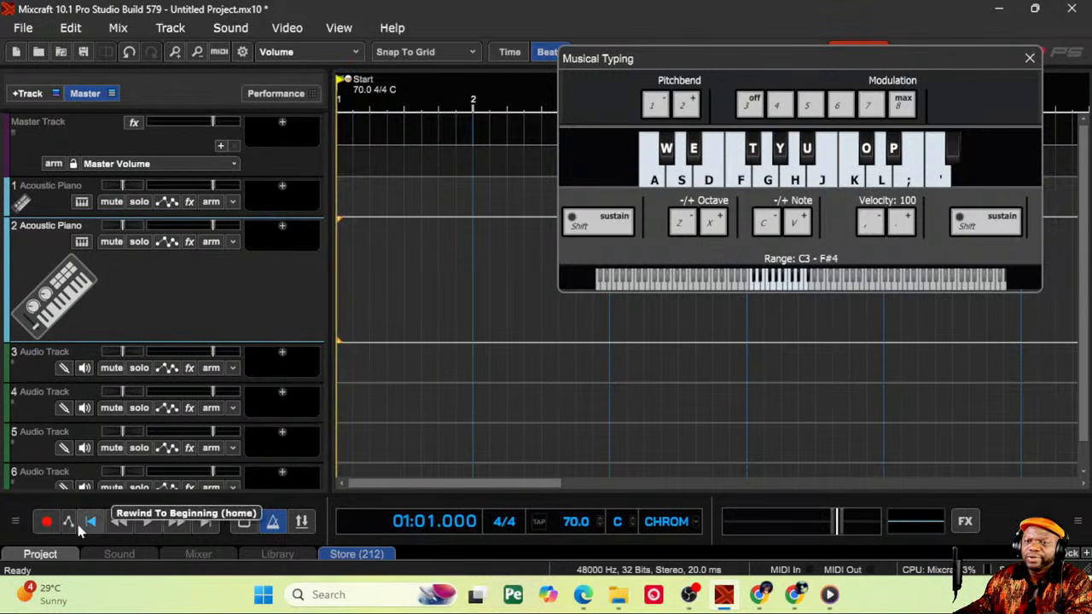
click(47, 522)
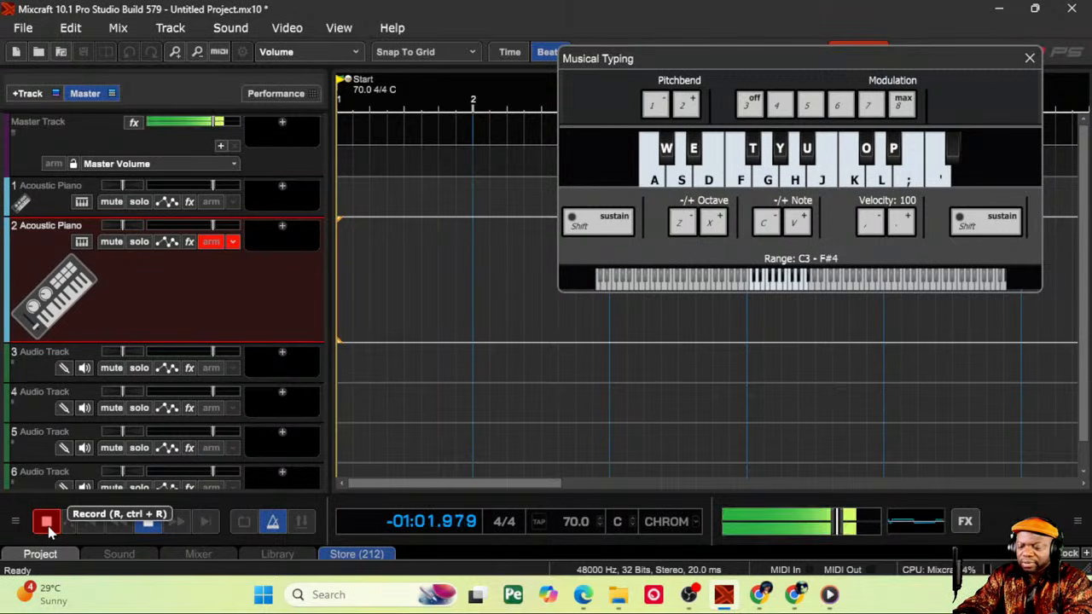
key(d)
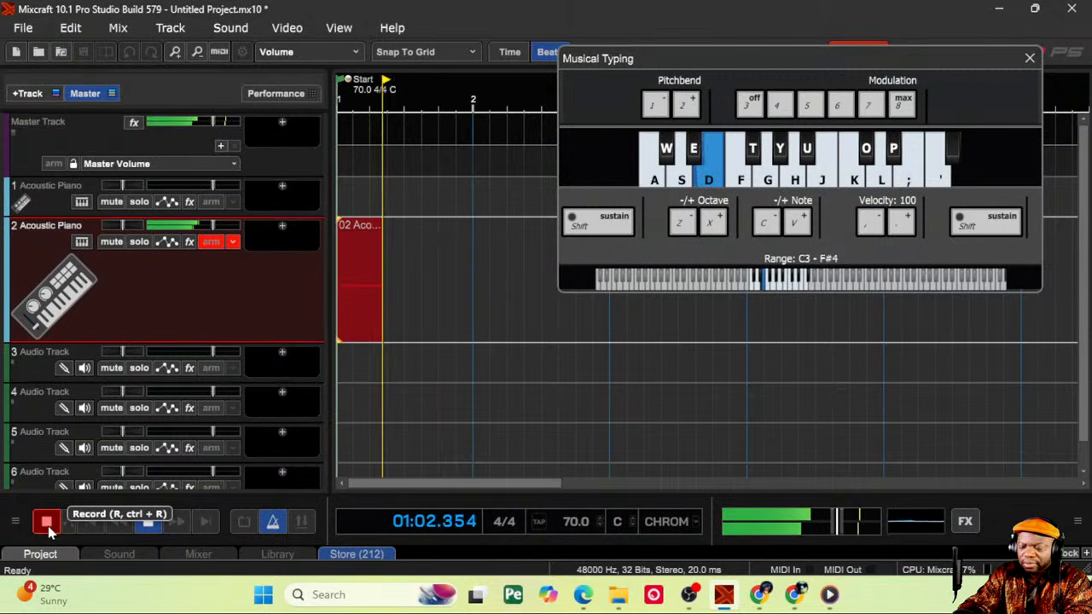
key(s)
key(e)
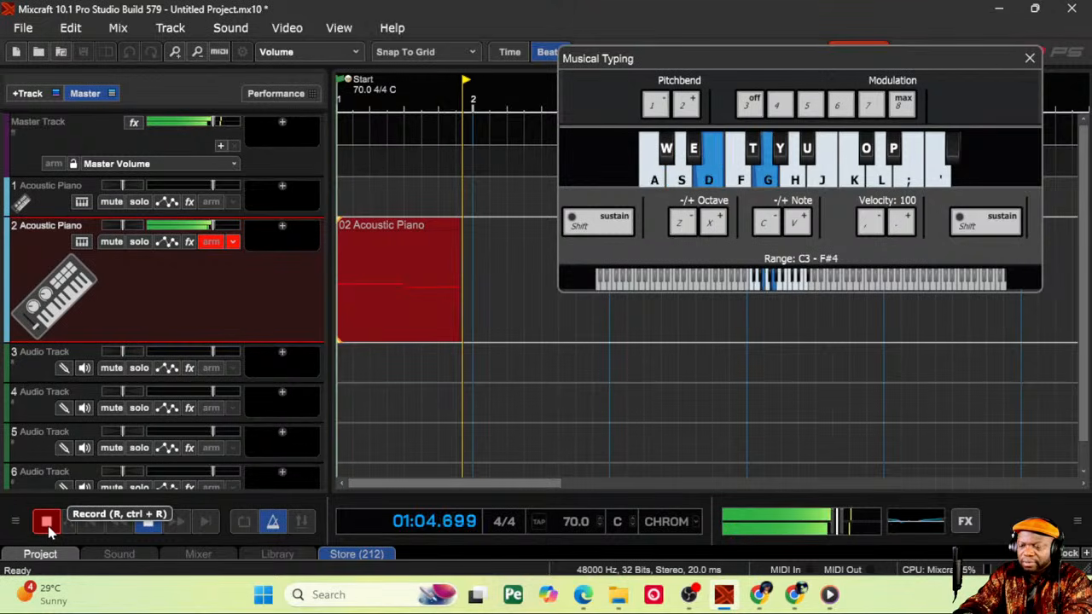
key(h)
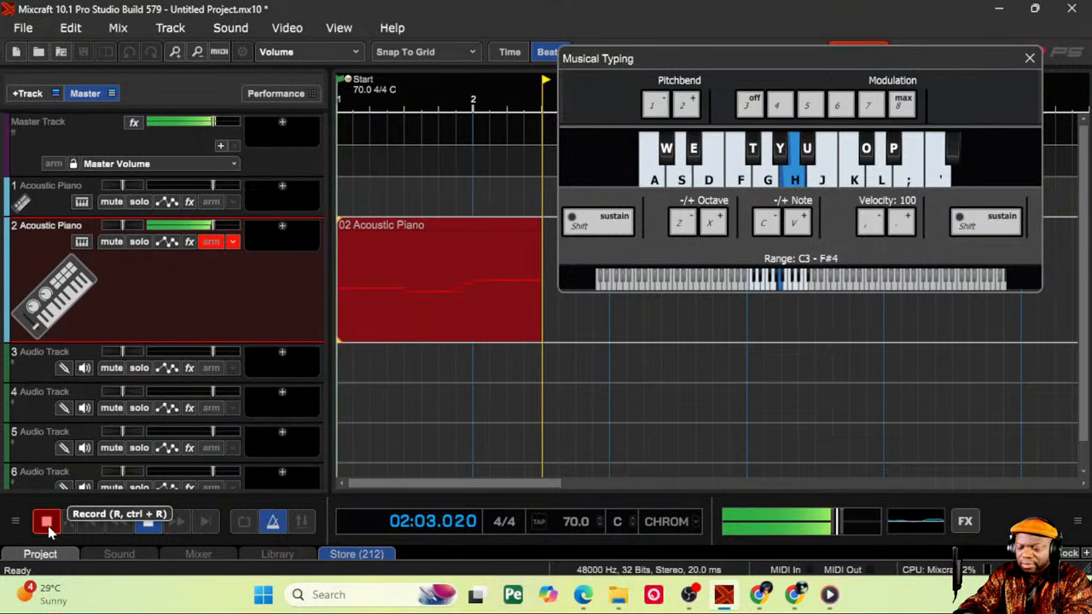
key(g)
key(h)
key(s)
key(h)
key(s)
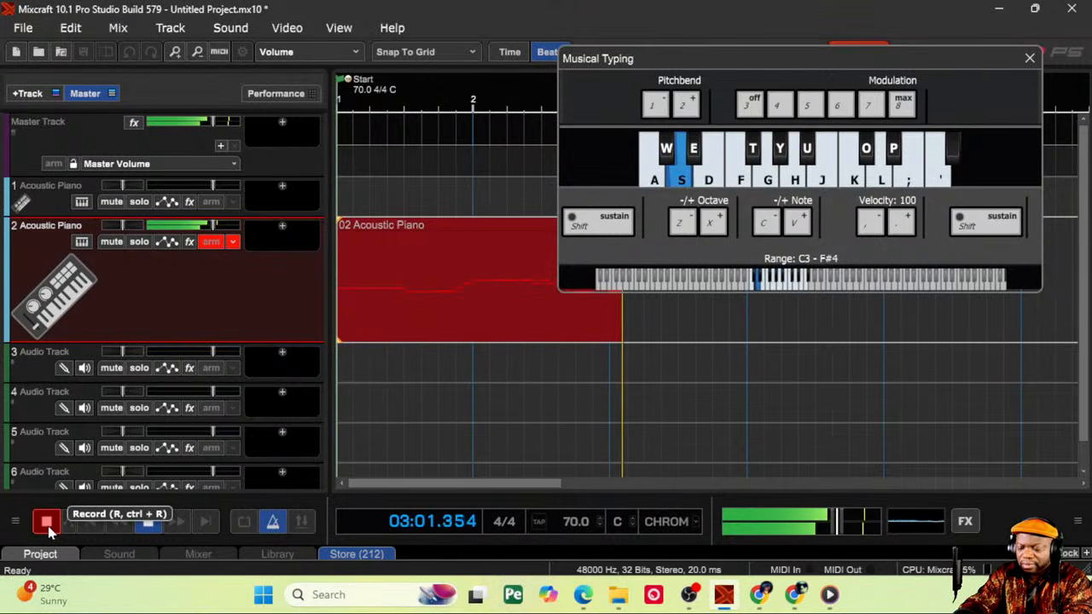
key(f)
key(h)
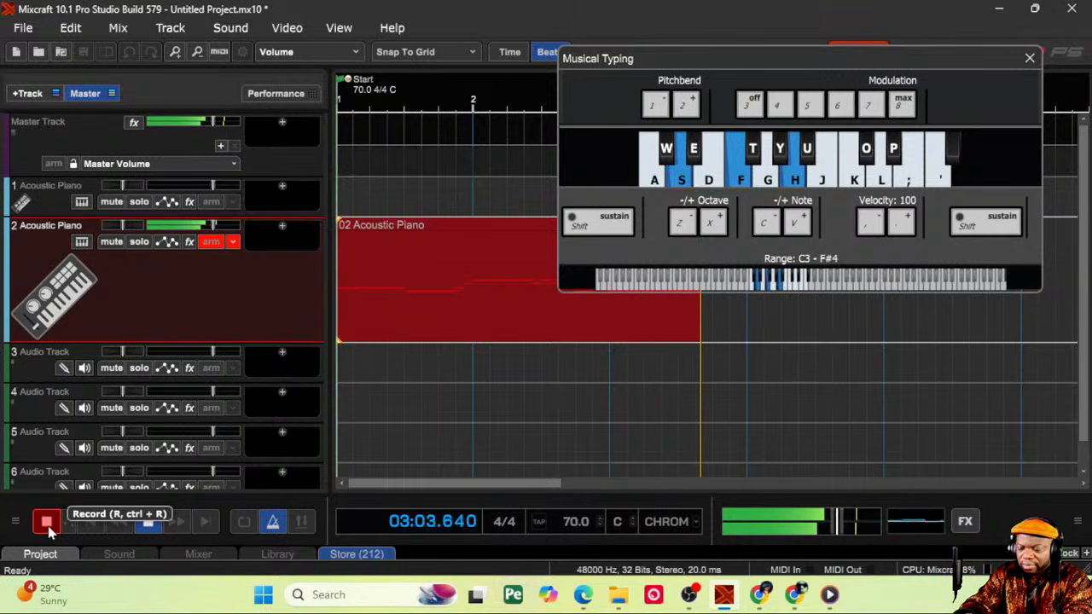
key(d)
key(g)
key(j)
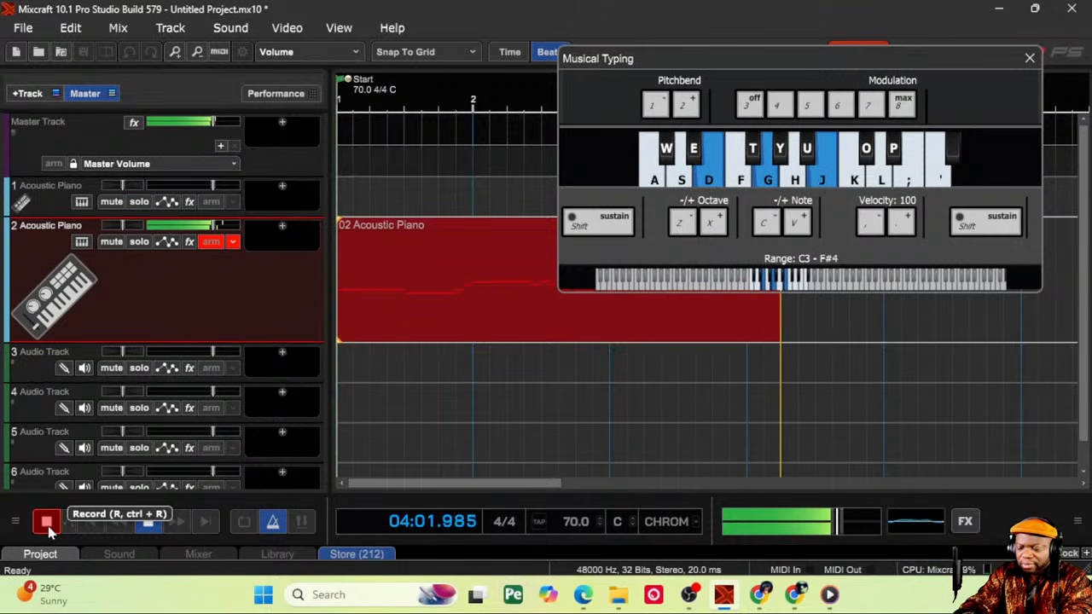
key(j)
key(h)
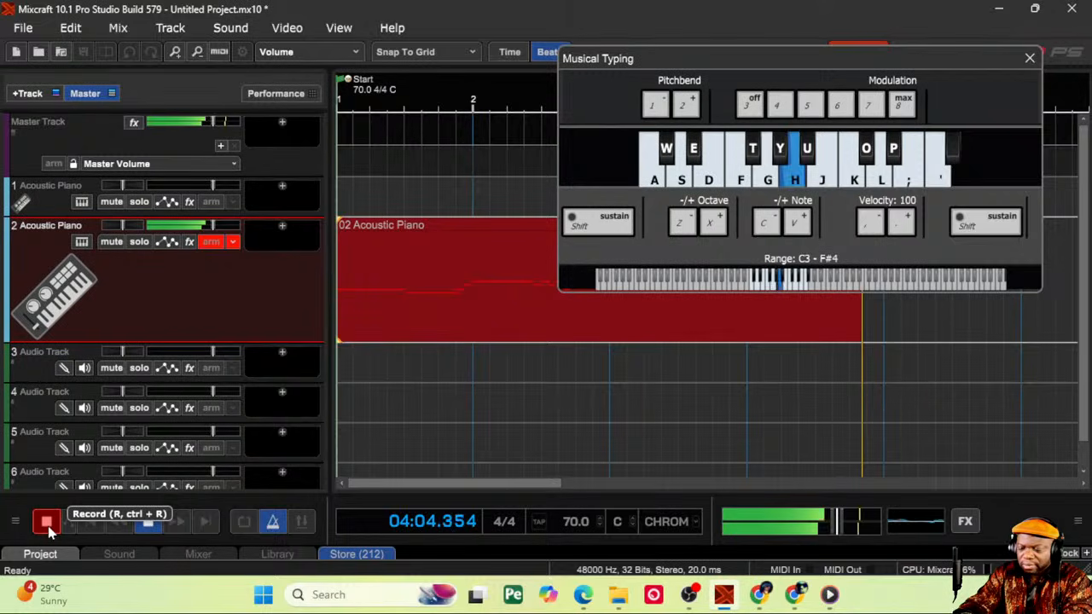
key(g)
key(h)
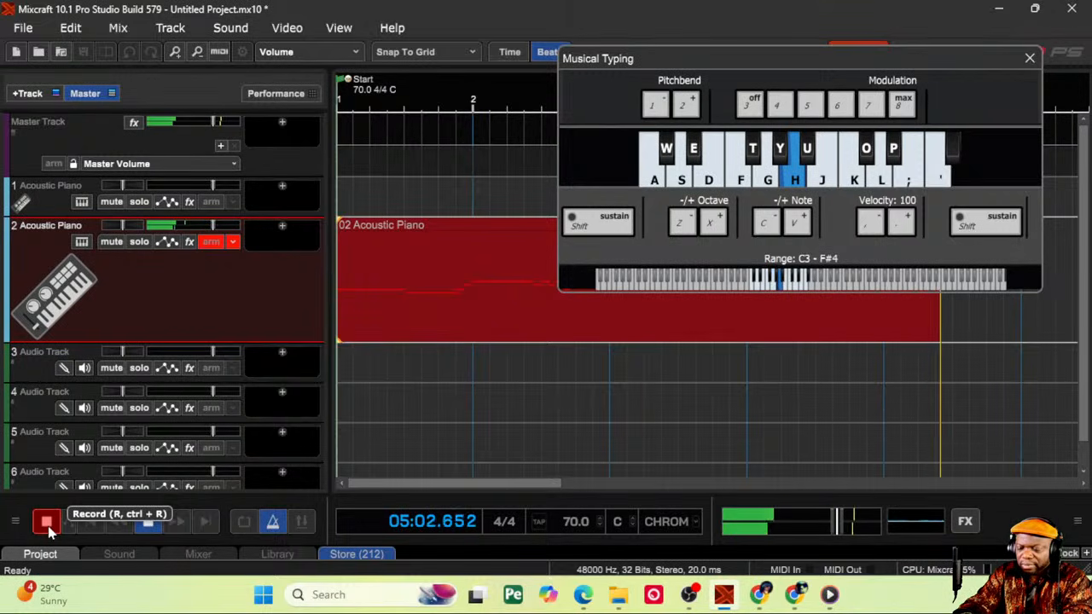
key(a)
key(d)
key(h)
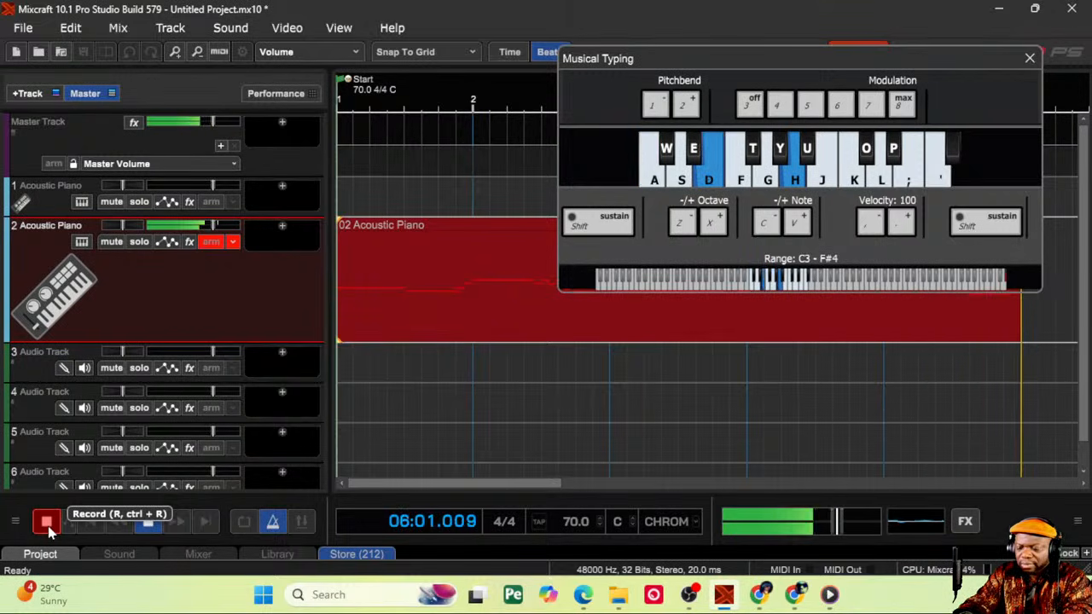
key(w)
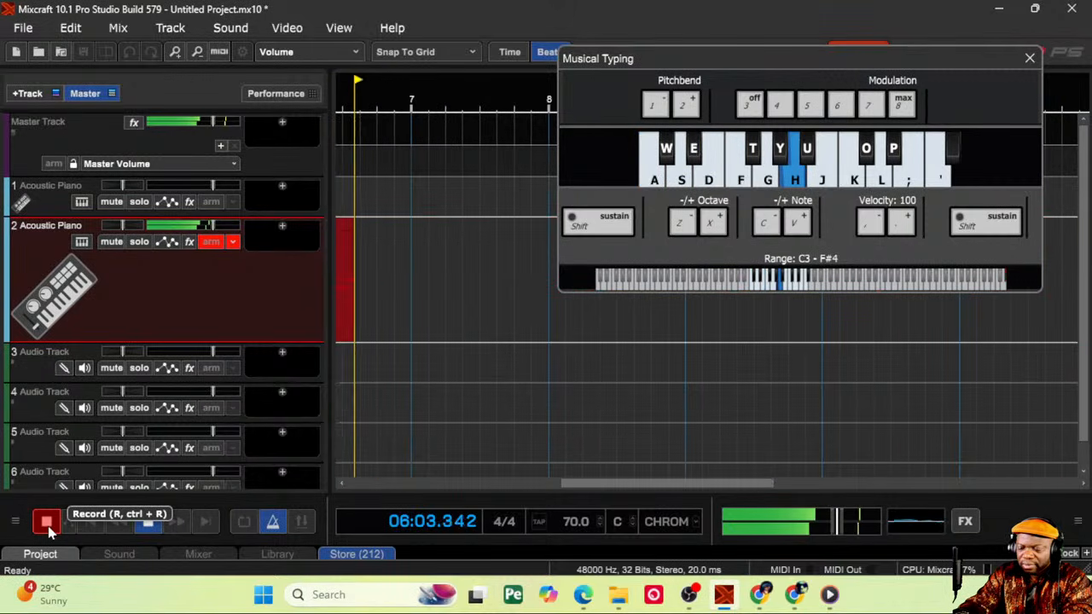
key(j)
key(k)
key(s)
key(h)
key(f)
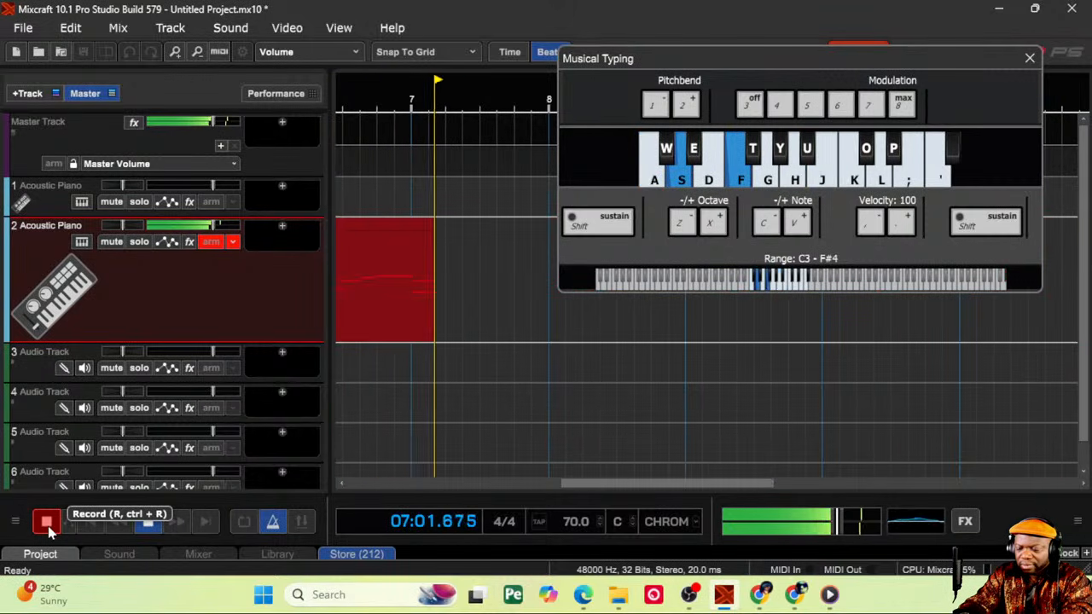
key(g)
key(d)
key(j)
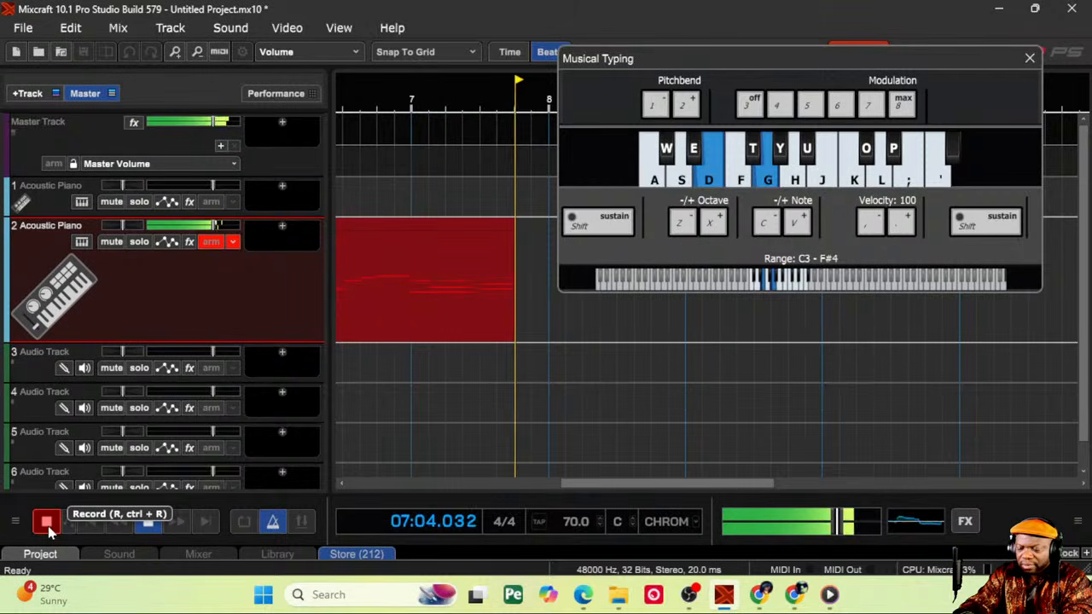
key(g)
key(f)
key(d)
key(s)
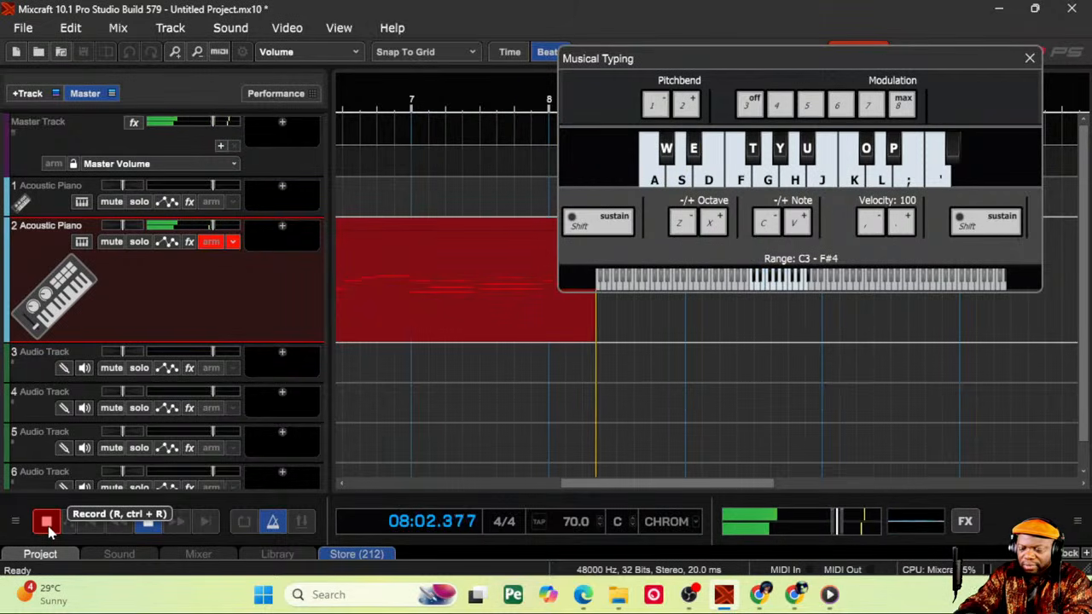
key(h)
key(j)
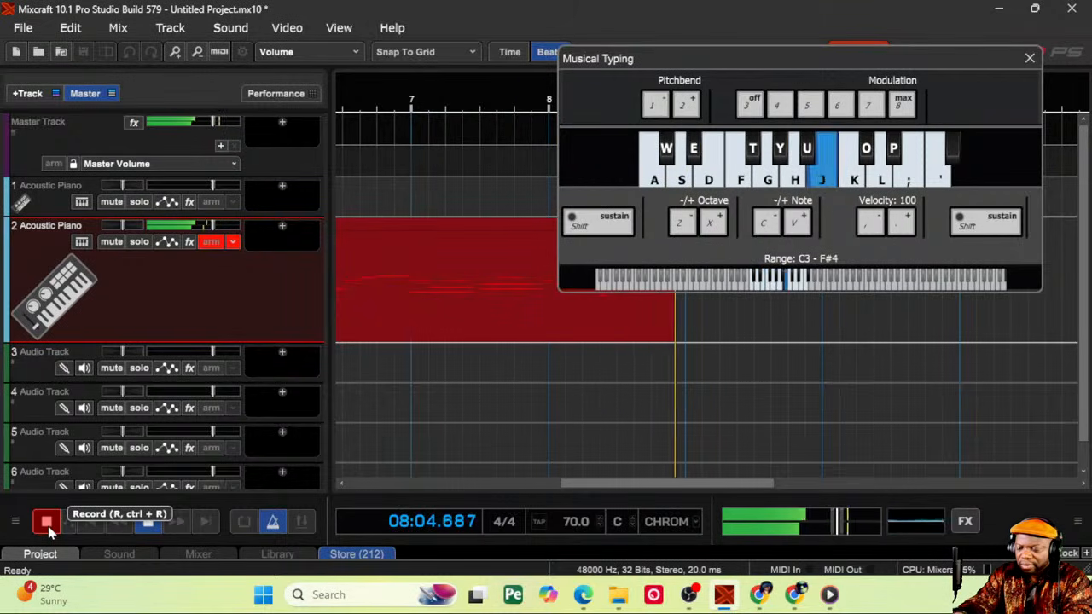
key(k)
key(j)
key(h)
key(j)
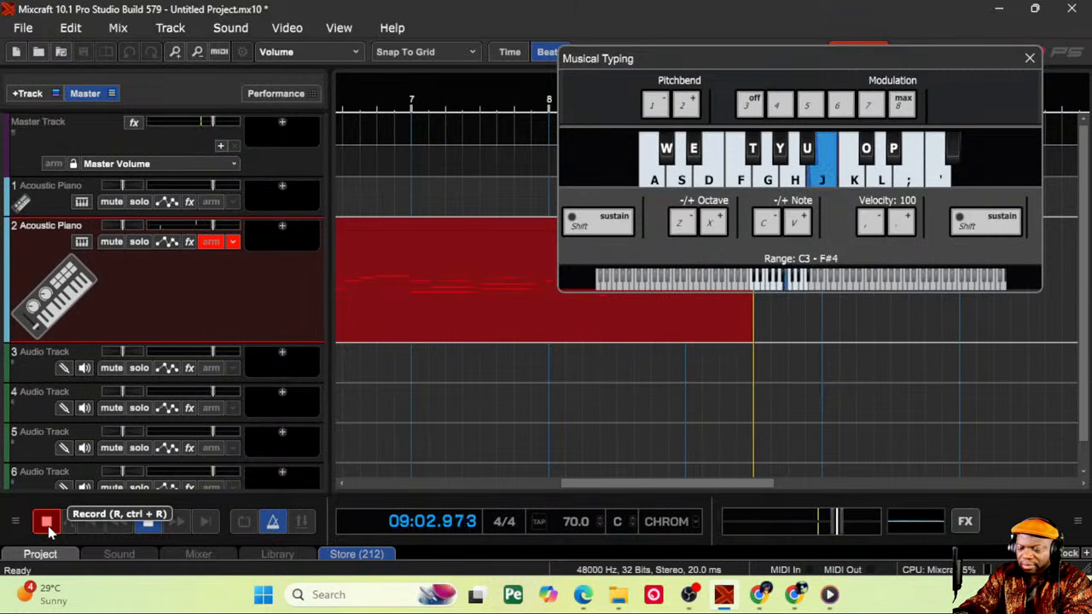
key(h)
key(g)
key(h)
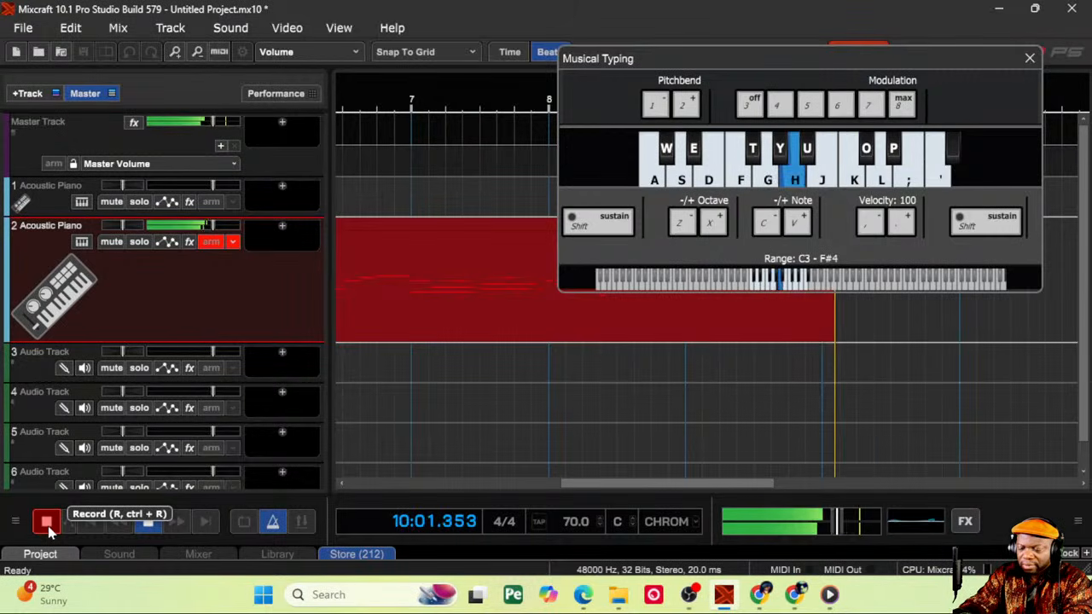
key(f)
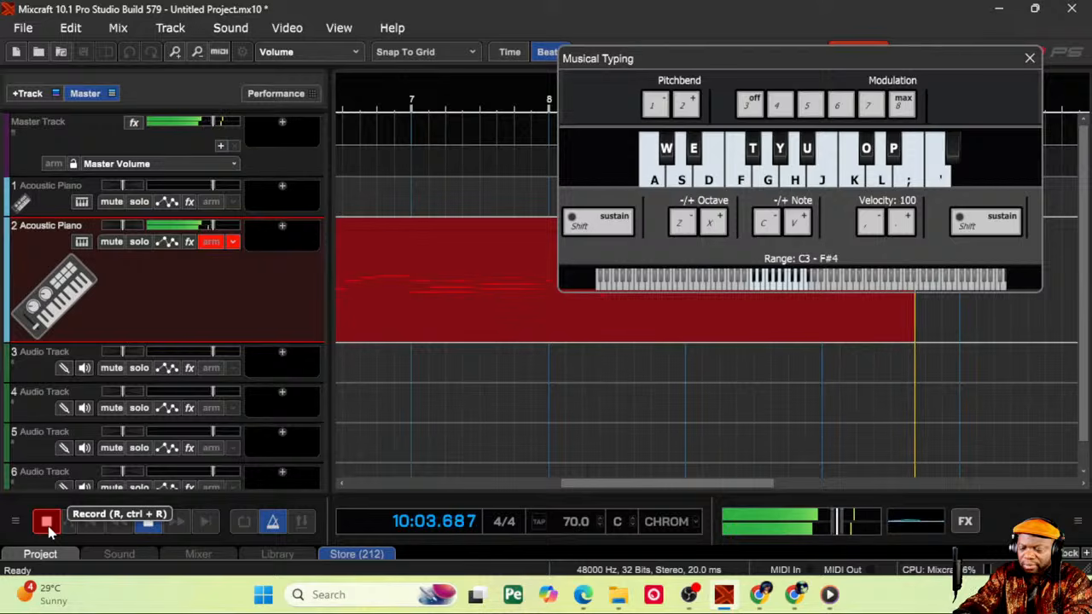
key(e)
key(h)
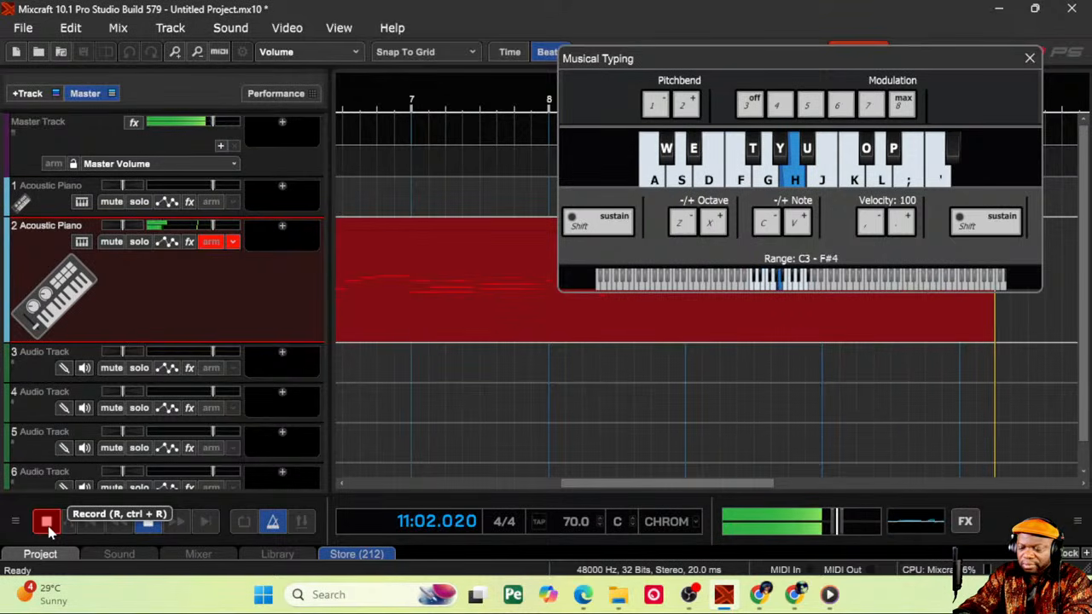
key(g)
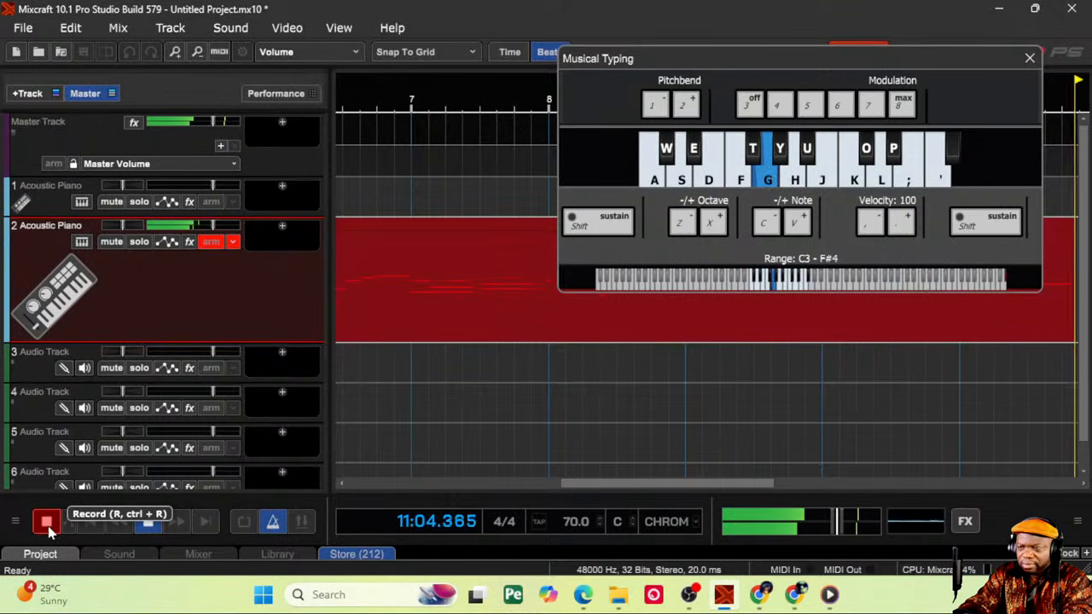
key(f)
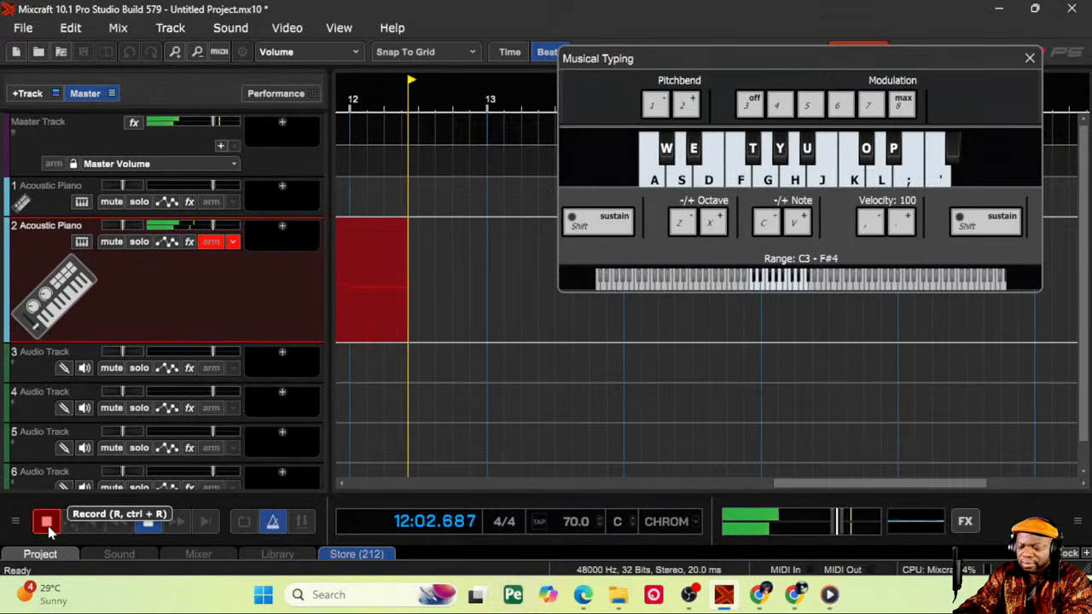
key(d)
key(h)
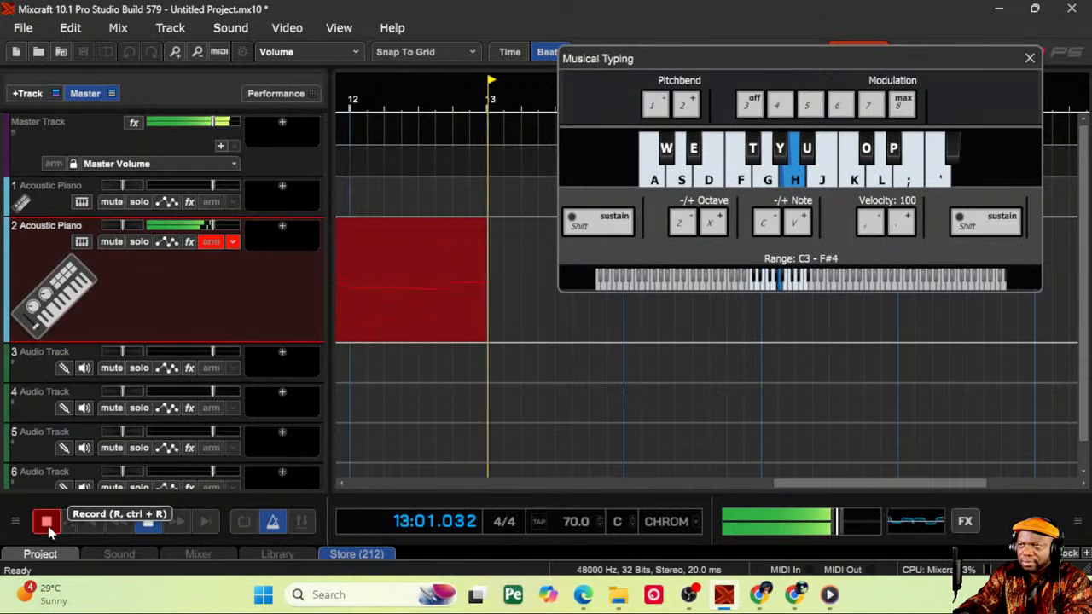
key(h)
key(y)
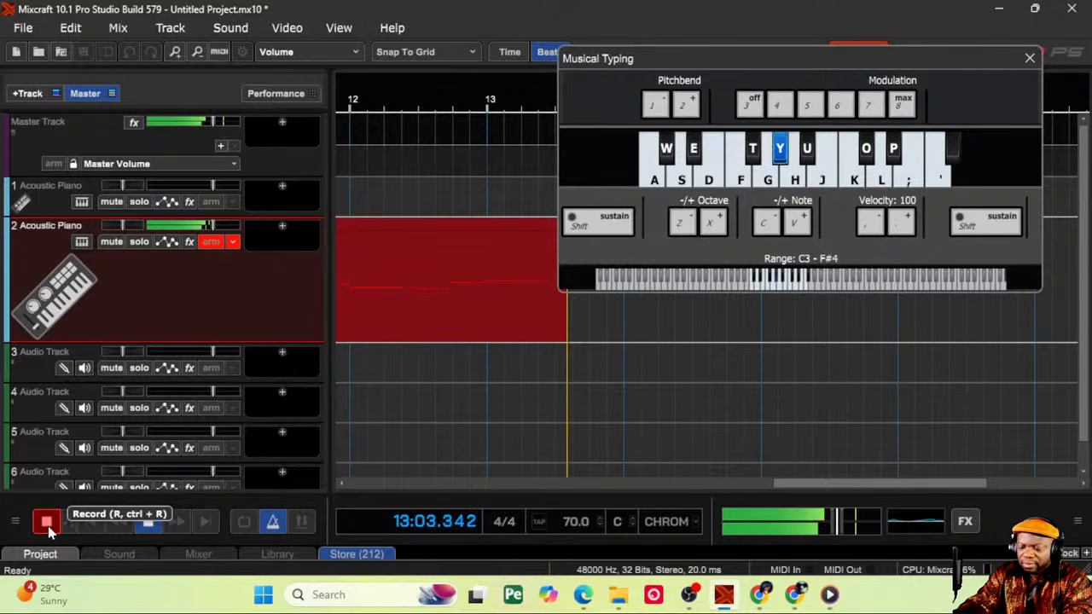
key(h)
key(d)
key(f)
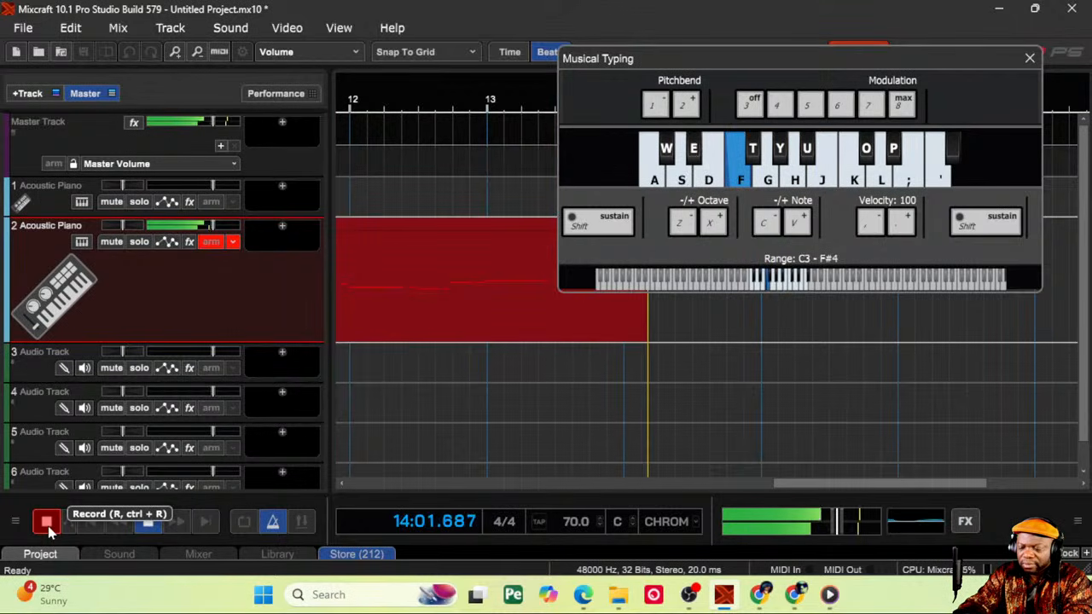
key(w)
key(d)
key(g)
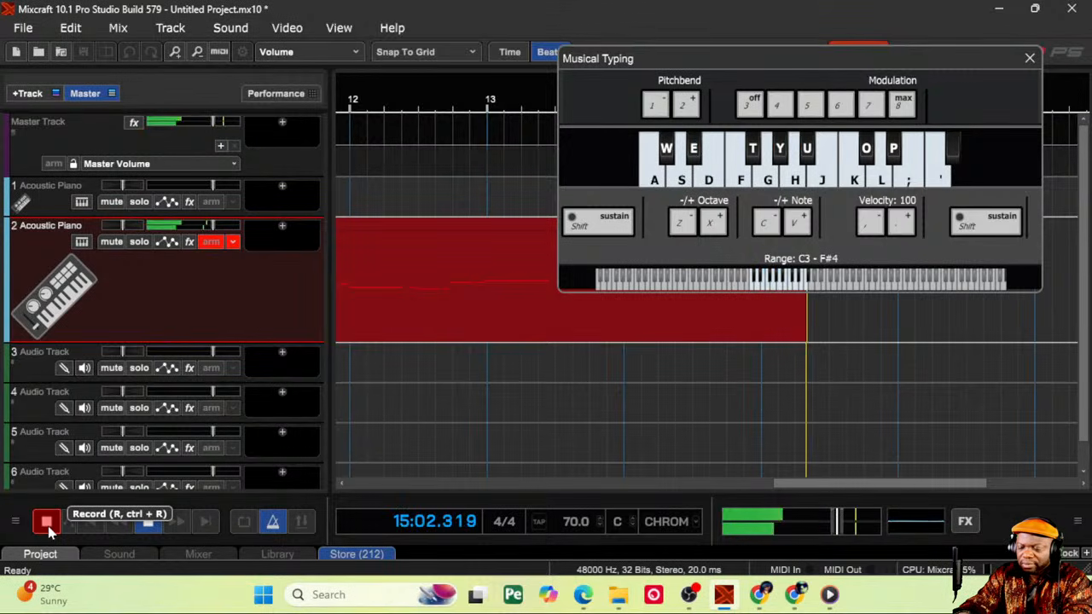
key(d)
key(h)
key(d)
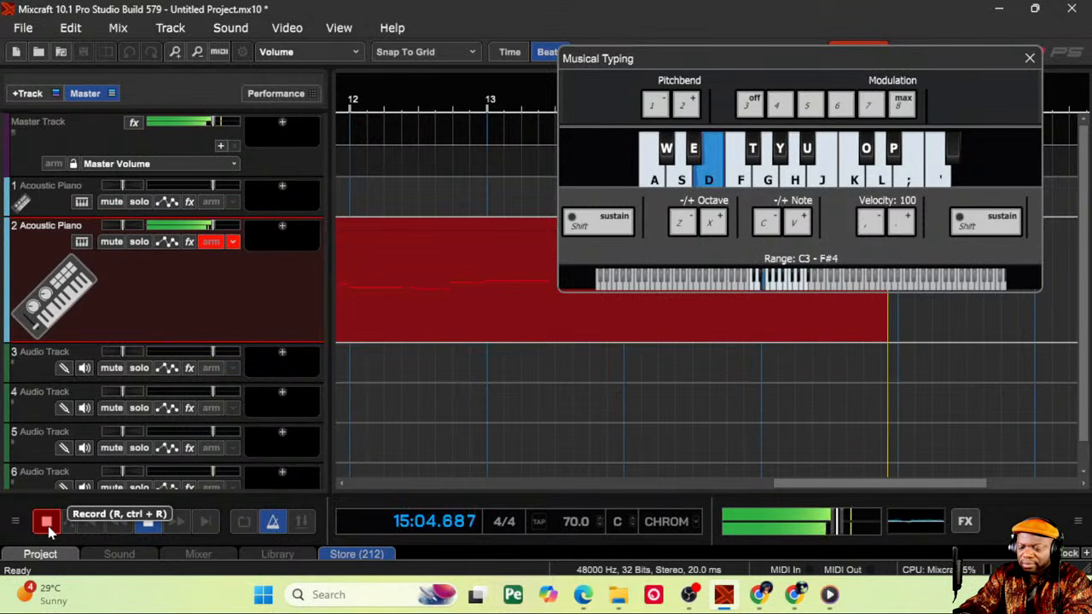
key(a)
key(d)
key(h)
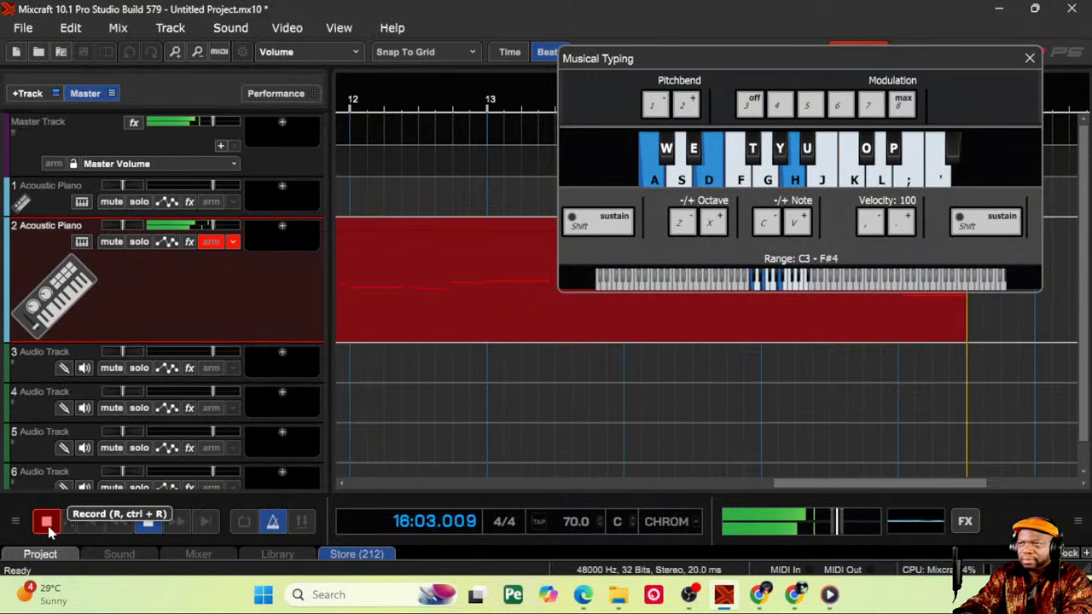
click(152, 524)
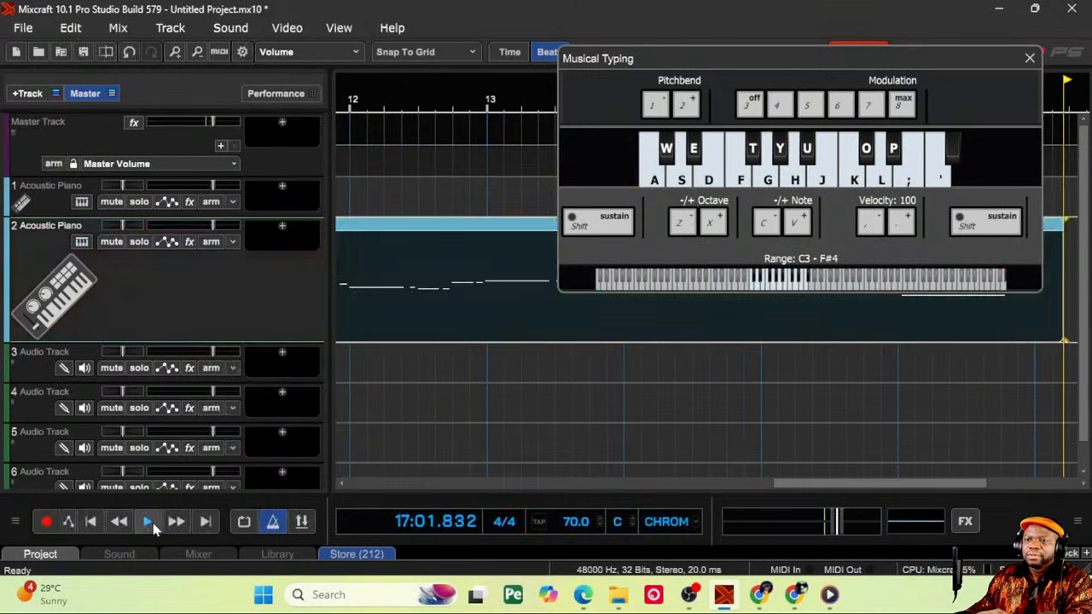
Step: Close the Musical Typing keyboard to uncover the end of the recorded piano clip on the timeline
click(1031, 59)
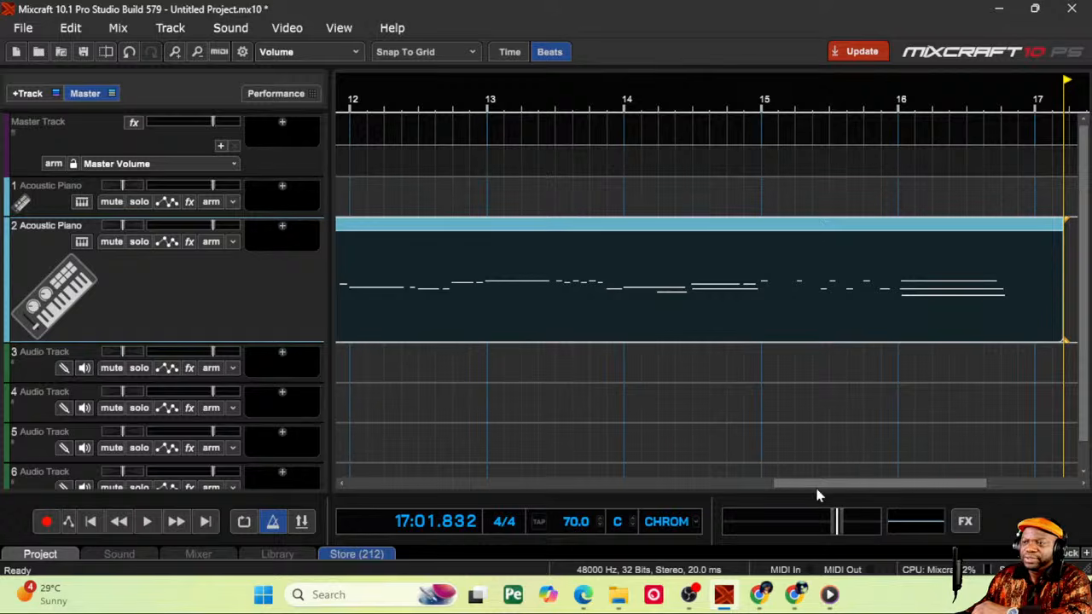
scroll(817, 494, right, 3)
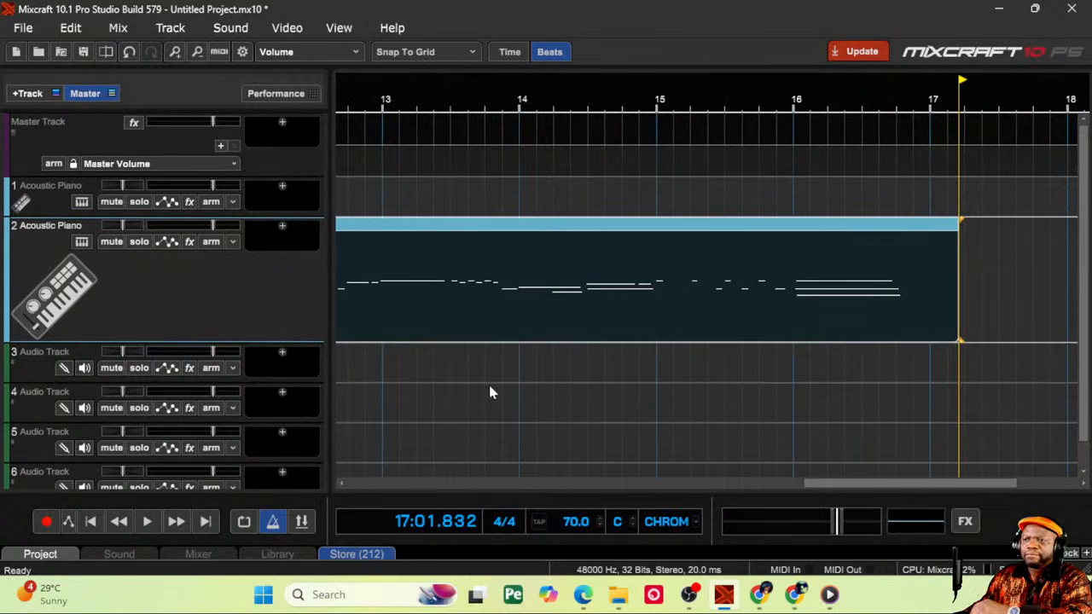
Step: Review the whole recorded piano clip on the timeline and check the instrument preset of the second Acoustic Piano track
scroll(489, 410, right, 4)
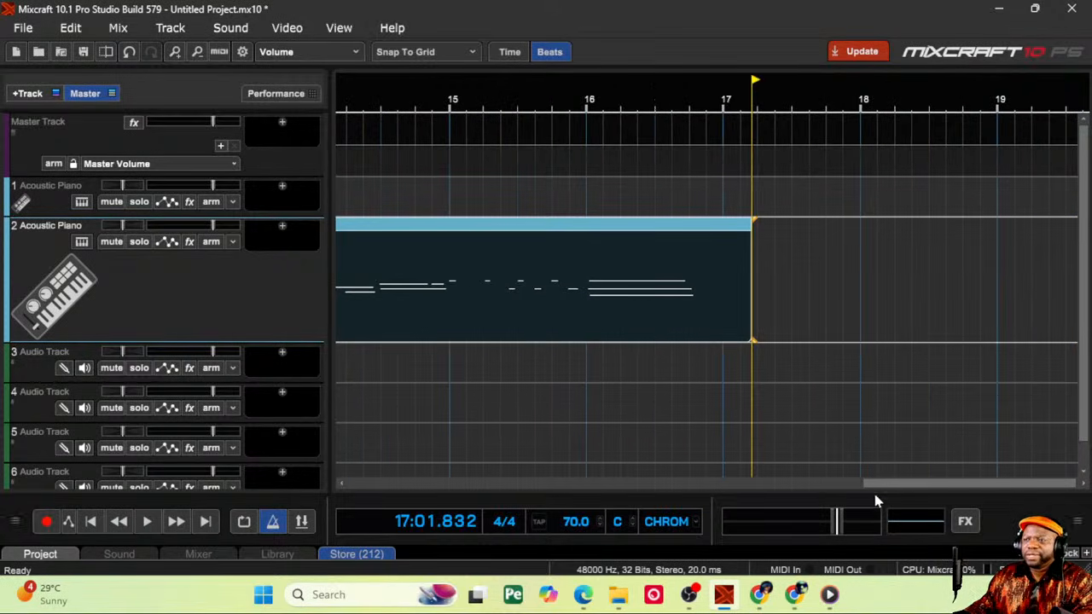
drag(879, 487, 349, 504)
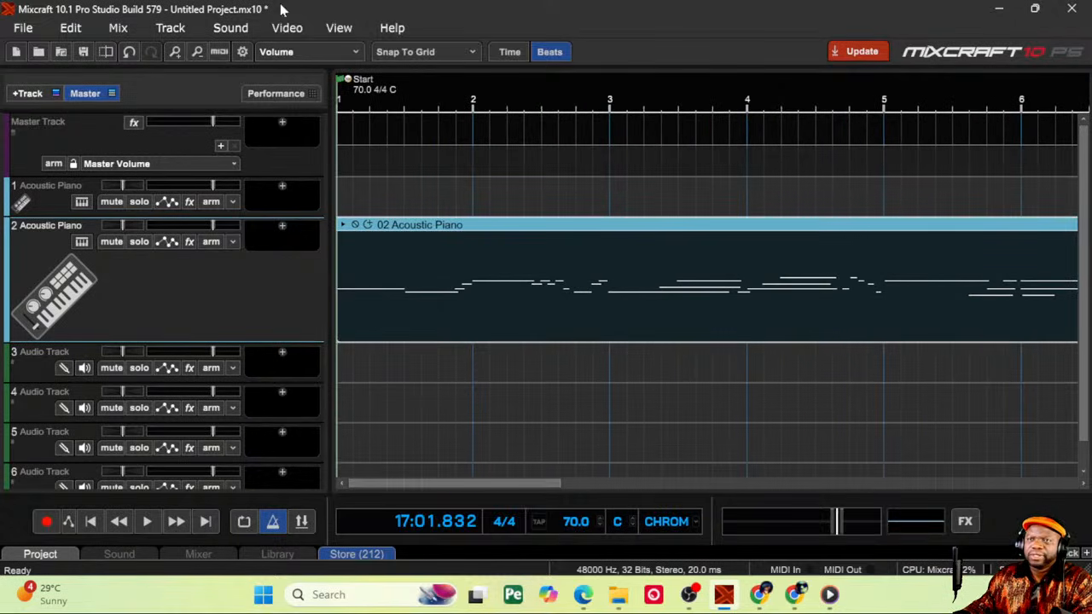
click(201, 58)
click(201, 58)
click(201, 58)
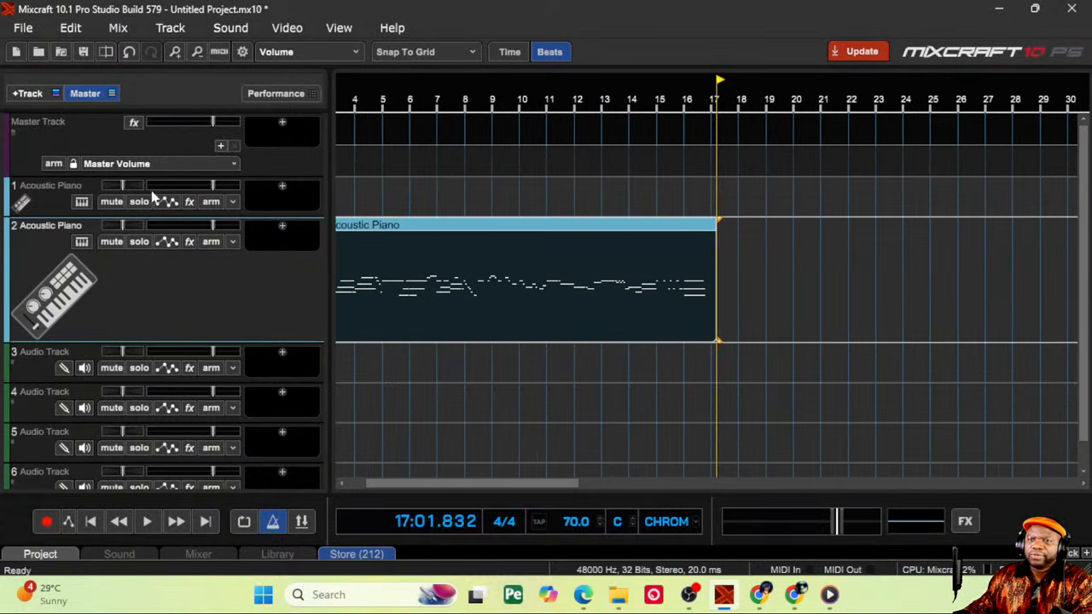
click(88, 243)
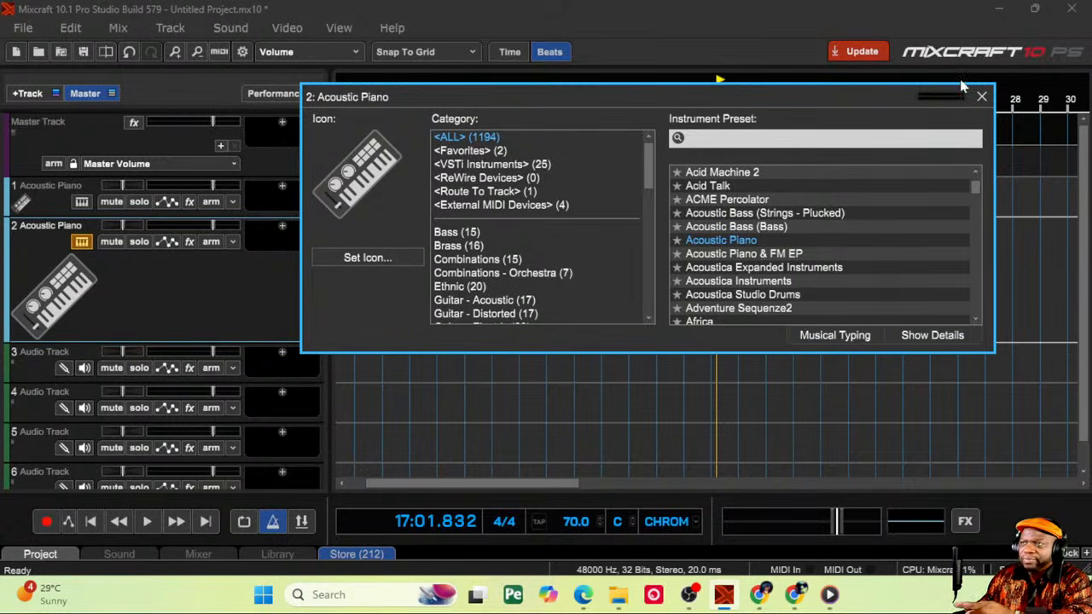
click(982, 96)
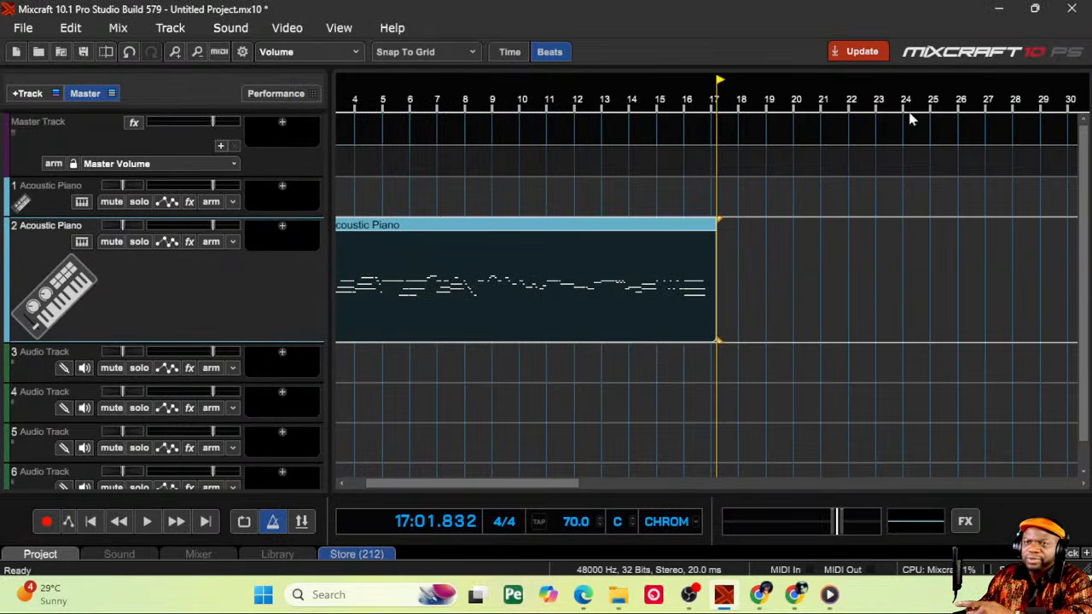
Step: Add the Acoustica Flanger effect to the second Acoustic Piano track
click(189, 242)
click(546, 300)
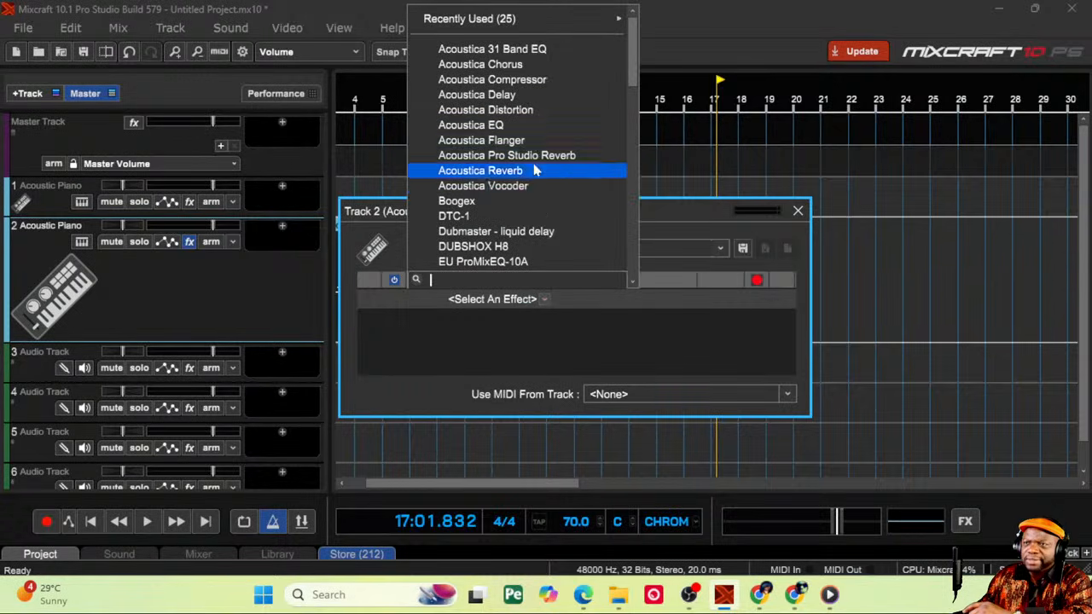
click(520, 140)
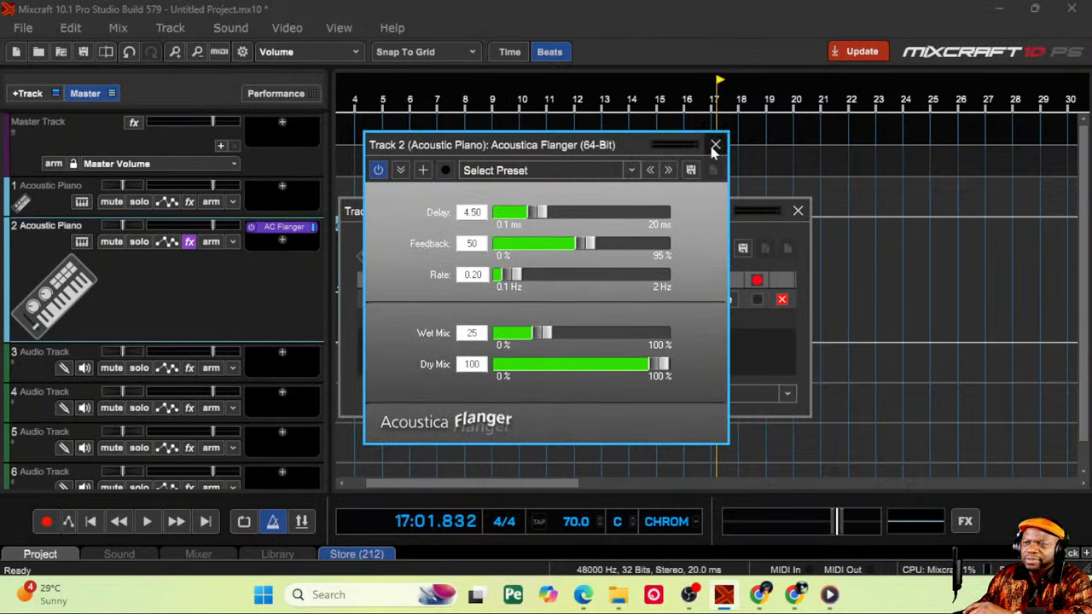
click(715, 144)
Step: Add Acoustica Pro Studio Reverb with the Medium Hall preset to the second Acoustic Piano track and raise its output mix
click(546, 318)
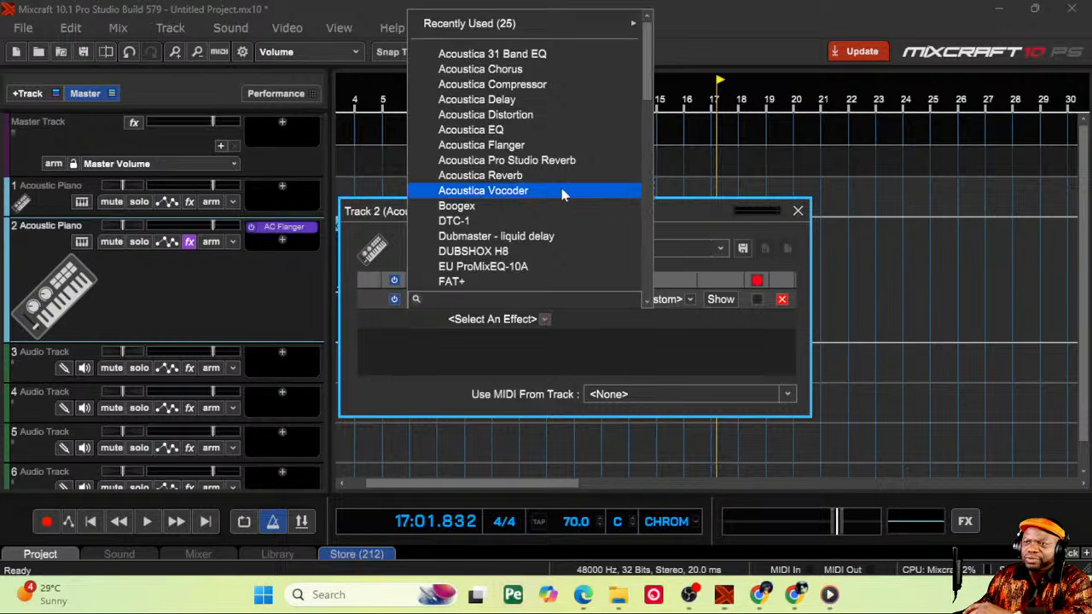
click(555, 160)
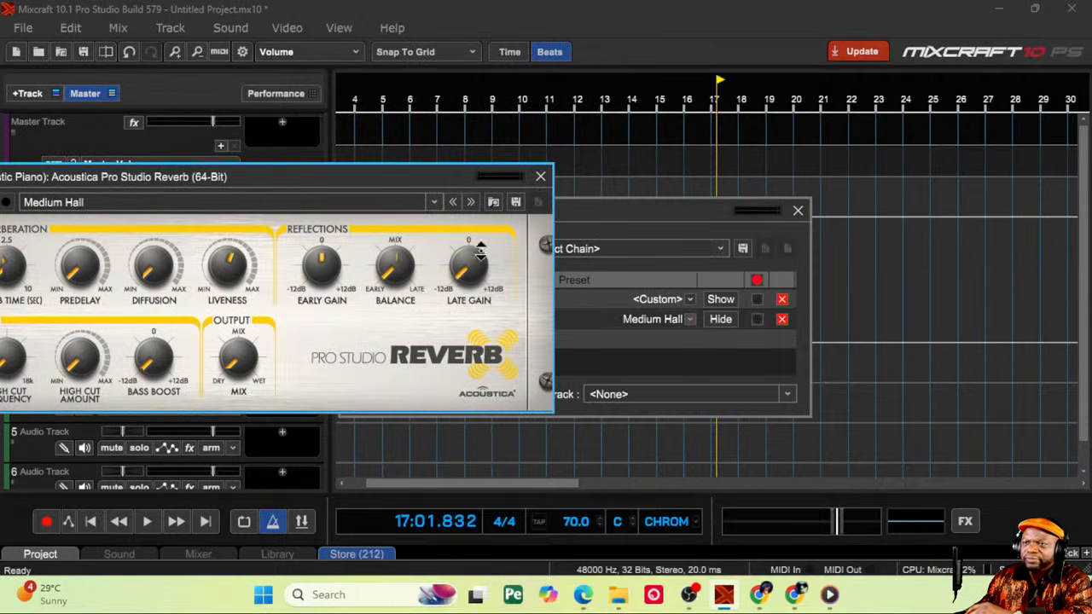
drag(421, 335, 435, 318)
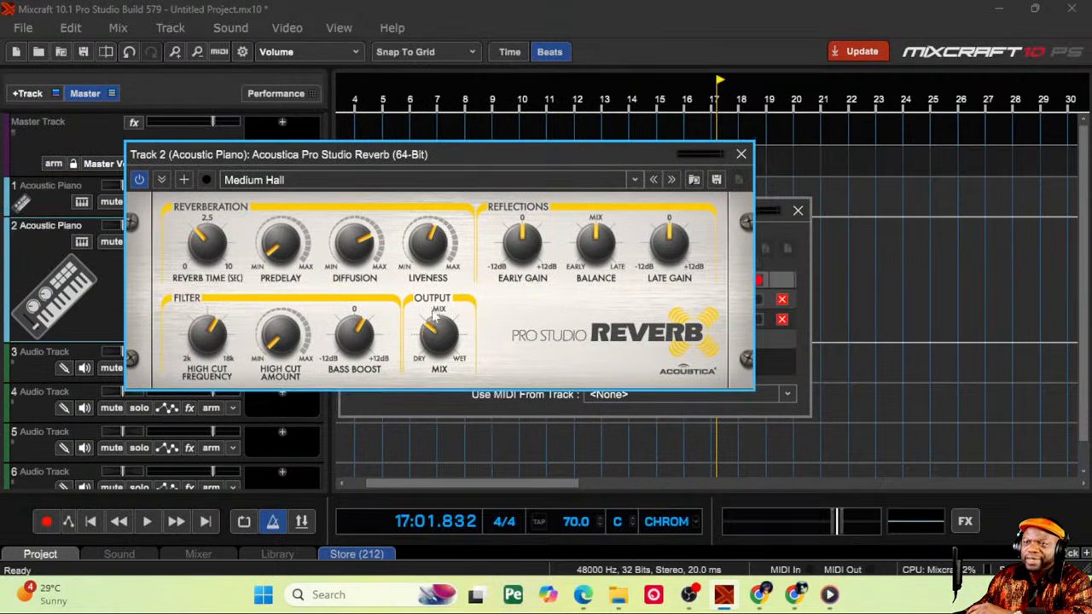
click(740, 154)
click(796, 209)
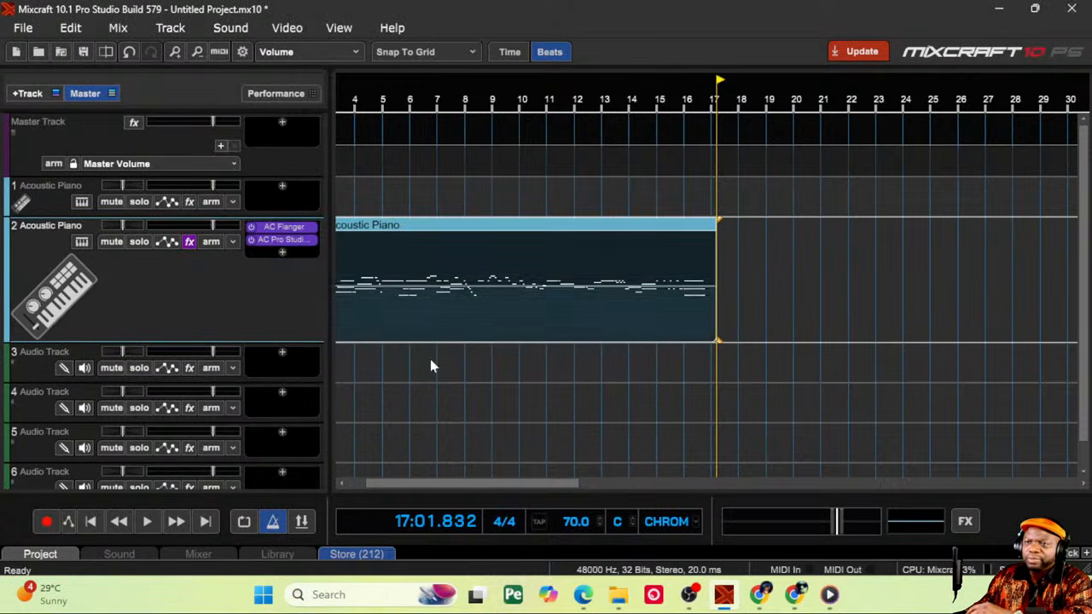
Step: Play the piano take with its effects briefly from the project start, stop it, and reduce the second track's height
click(90, 521)
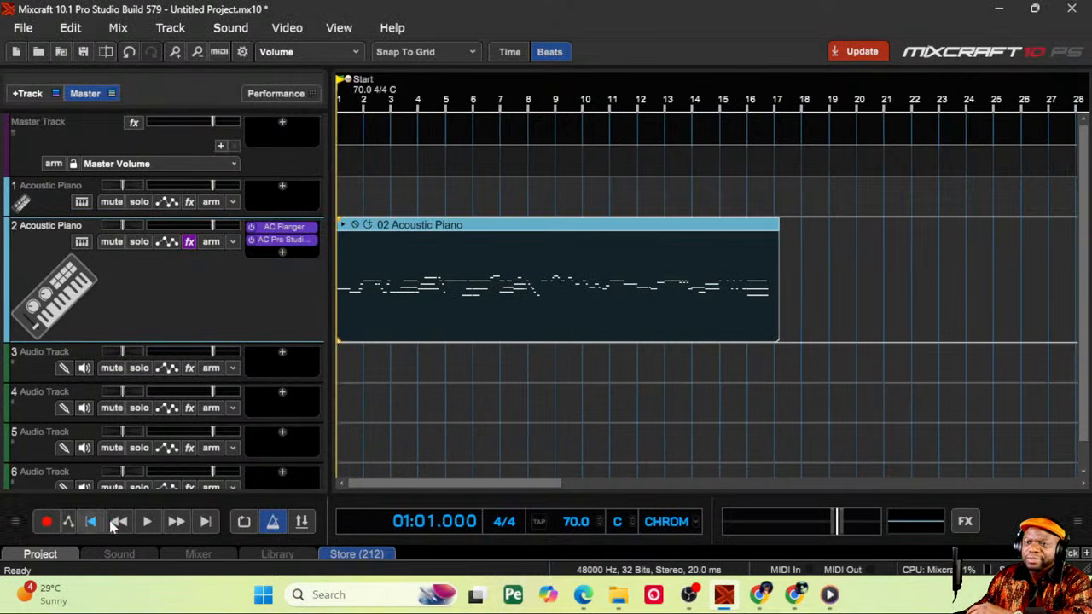
click(149, 523)
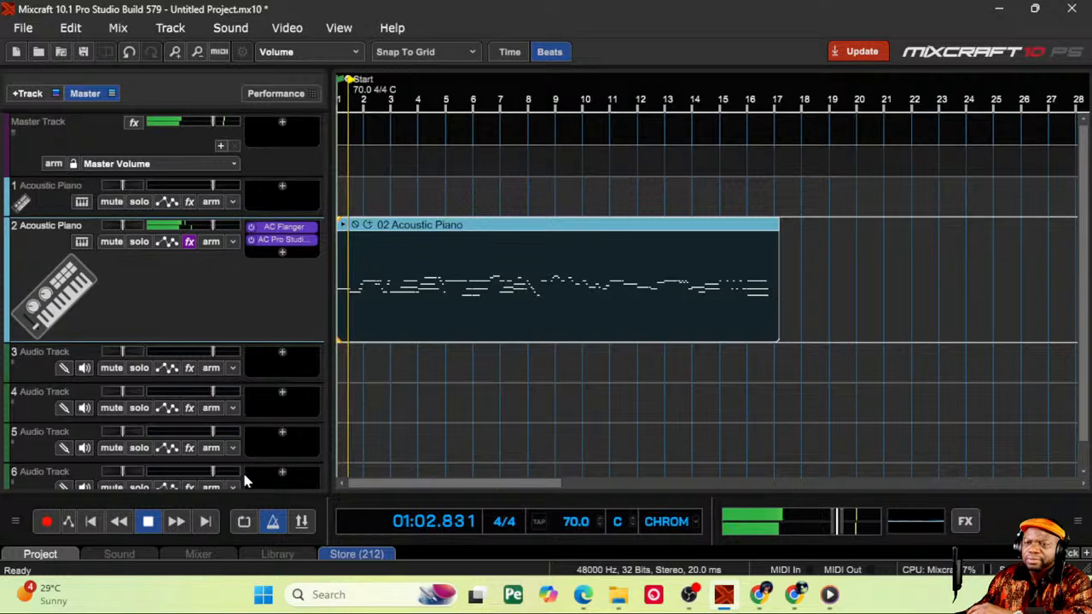
click(148, 522)
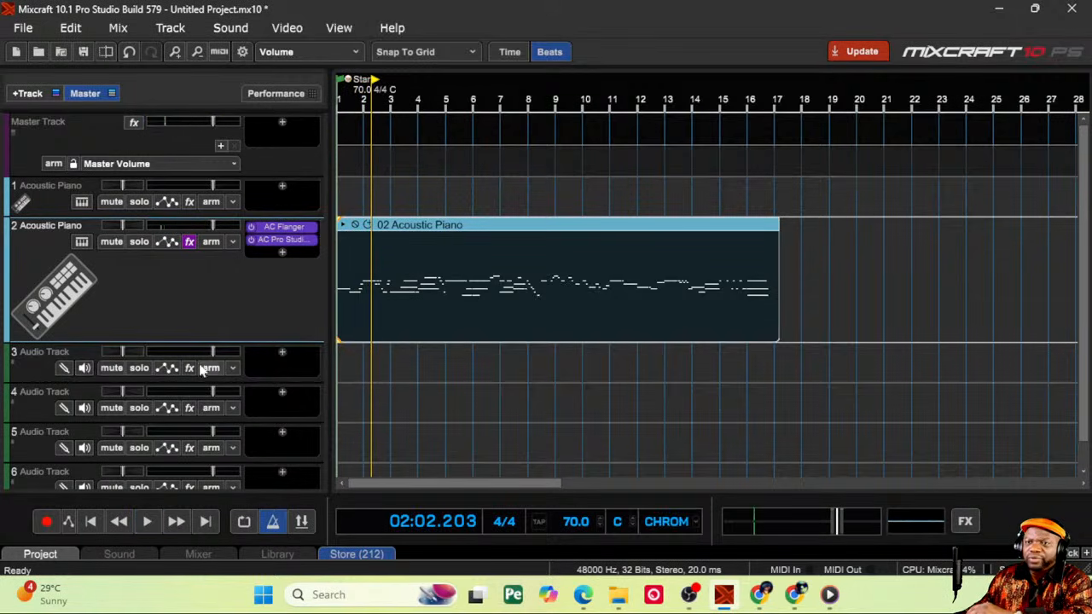
drag(206, 341, 224, 274)
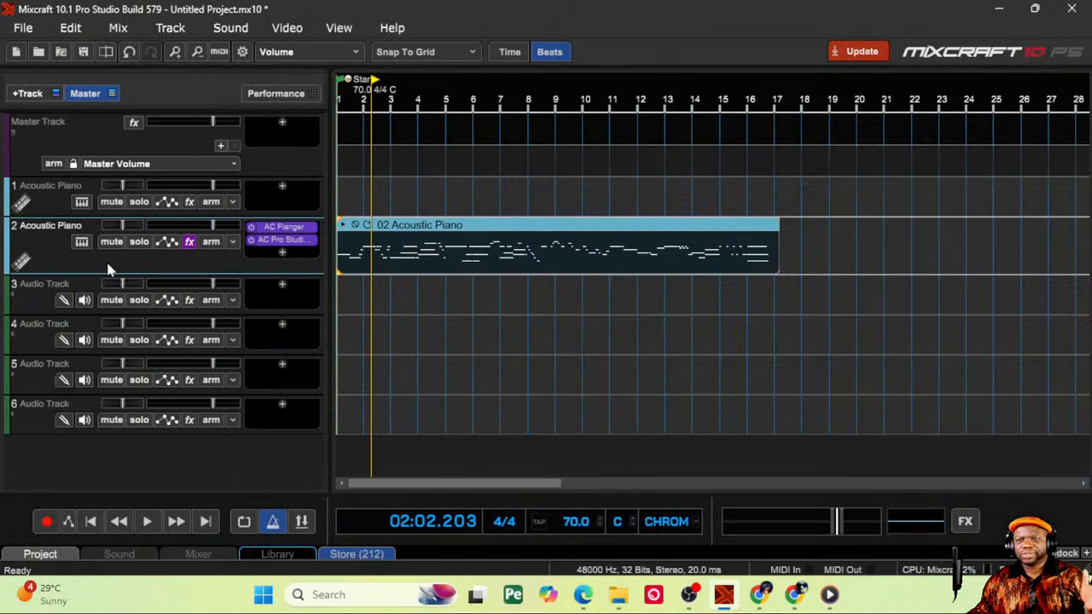
Step: Open the sound library and search it for "DRUM"
key(Tab)
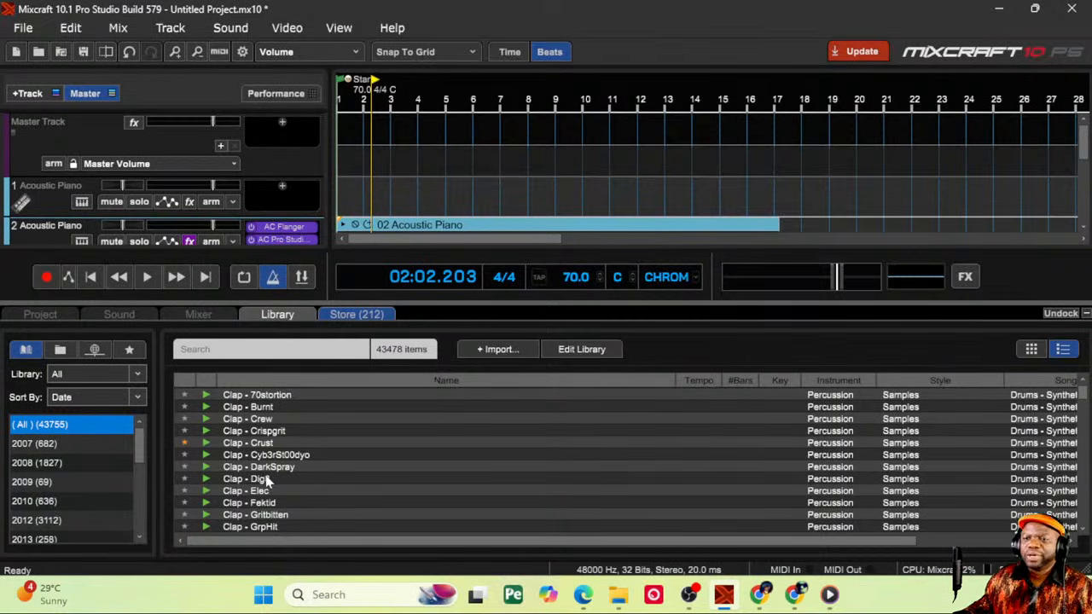
scroll(267, 482, down, 3)
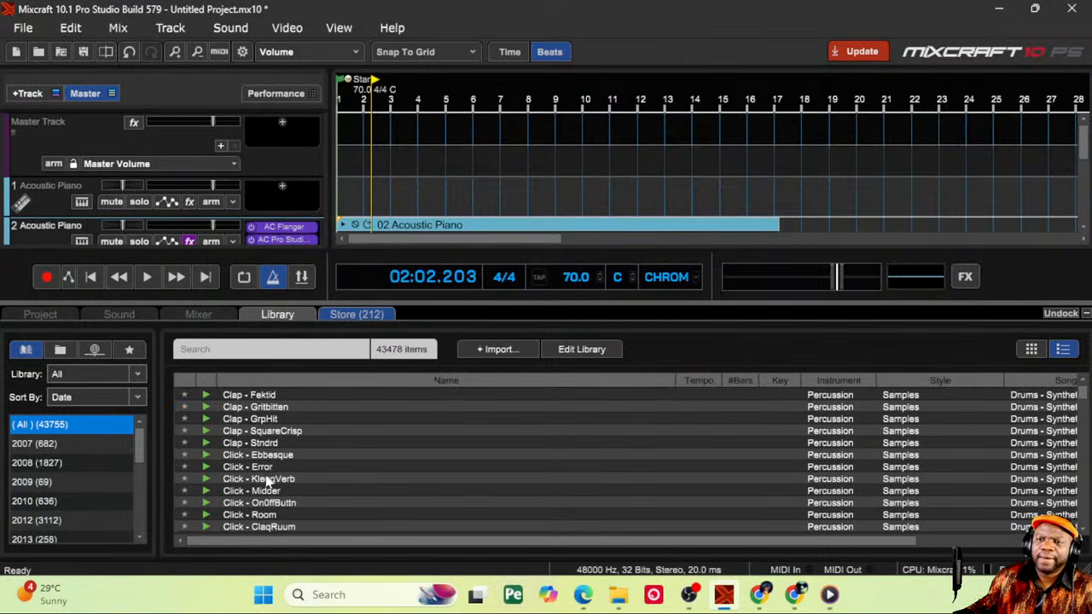
scroll(267, 460, down, 1)
scroll(68, 454, up, 1)
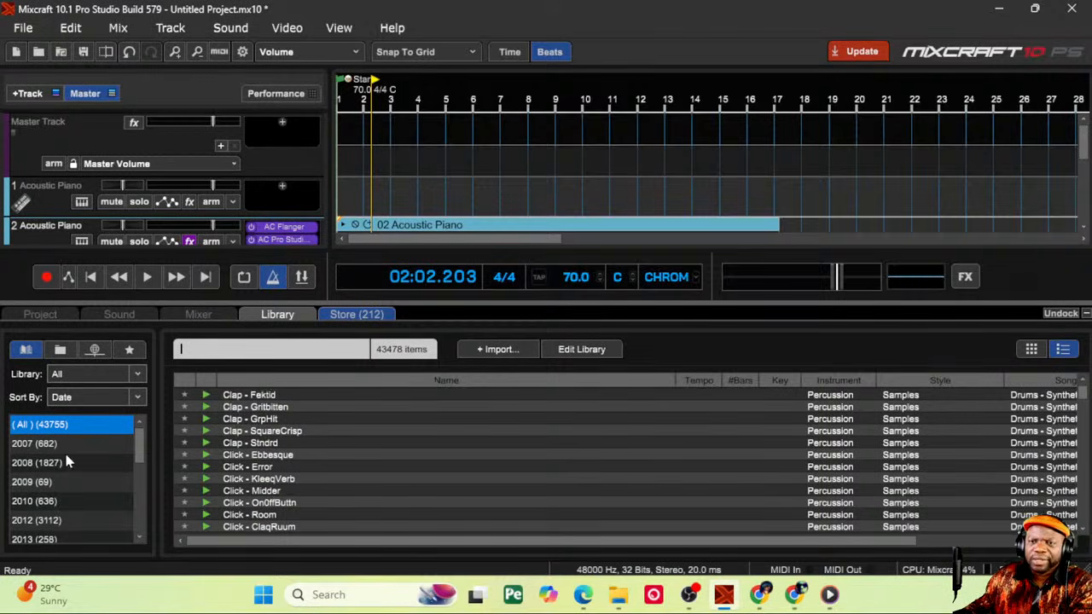
text(D)
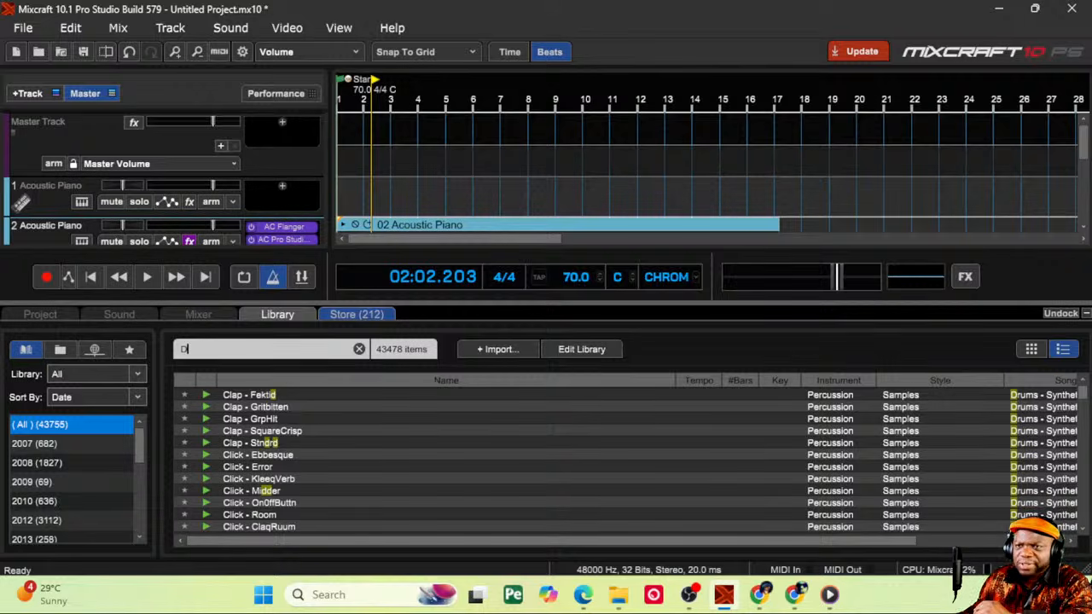
text(RUM)
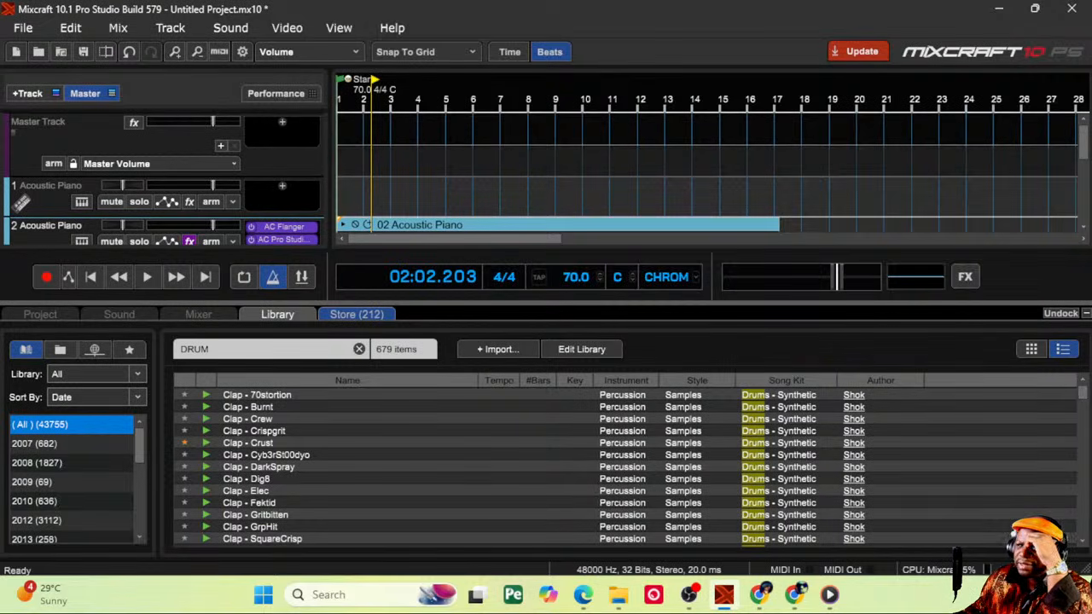
Step: Audition SBJ4_Style4_120bpm drum fills and place DRUM-14_Fill_2bar on track 3, looped from measure 1 to measure 17
drag(1083, 396, 1089, 474)
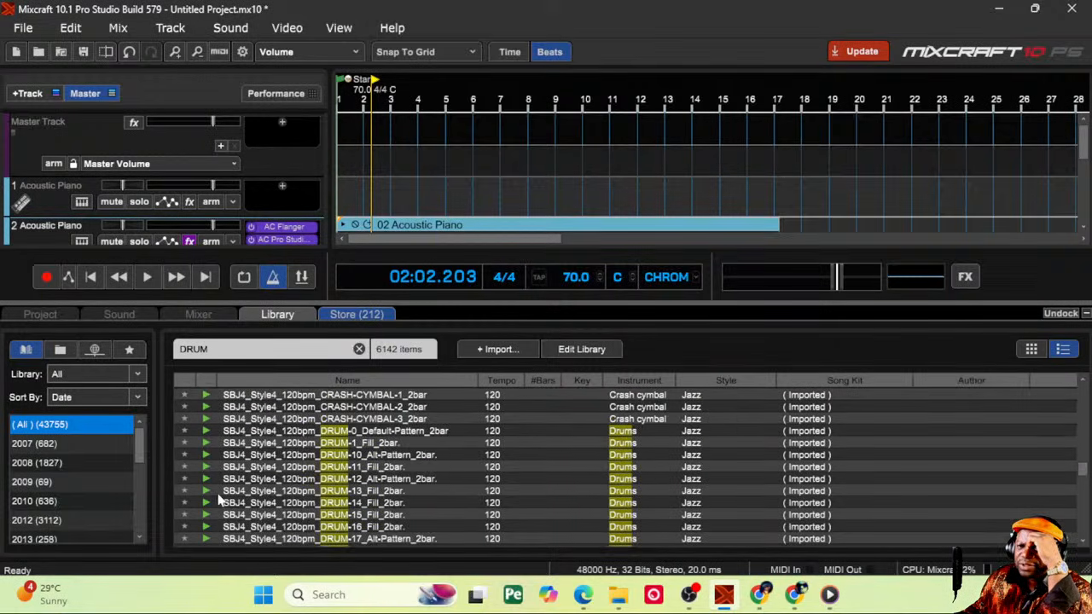
click(207, 467)
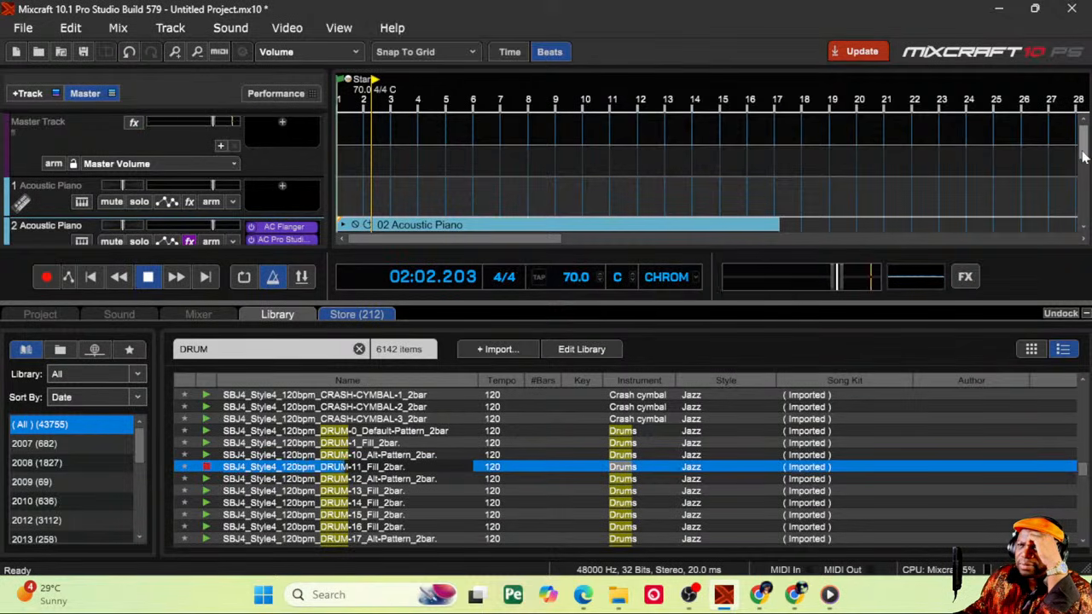
click(1082, 156)
click(211, 503)
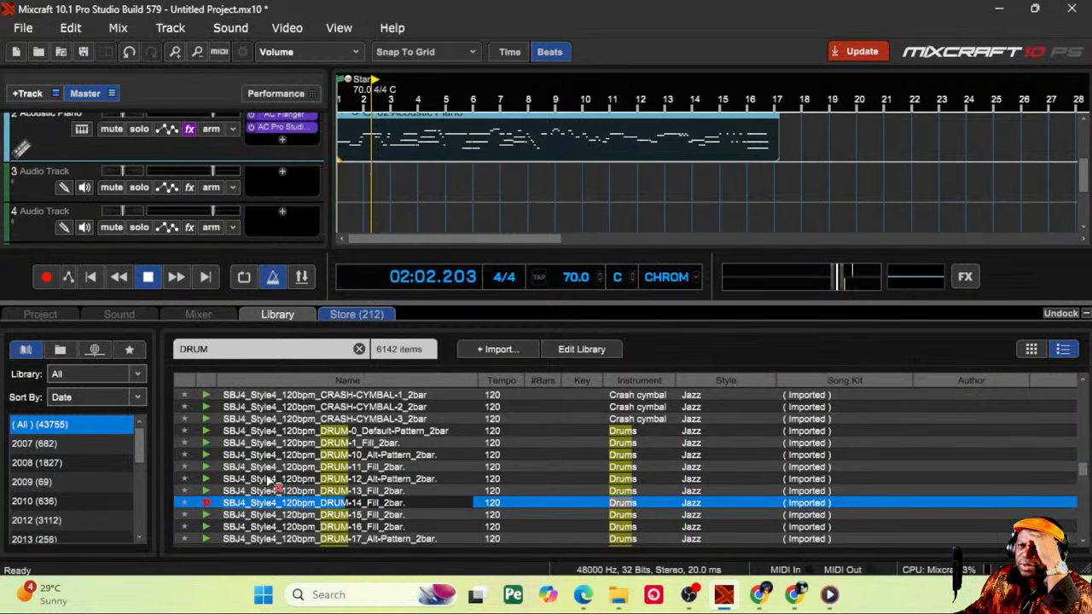
drag(270, 483, 775, 171)
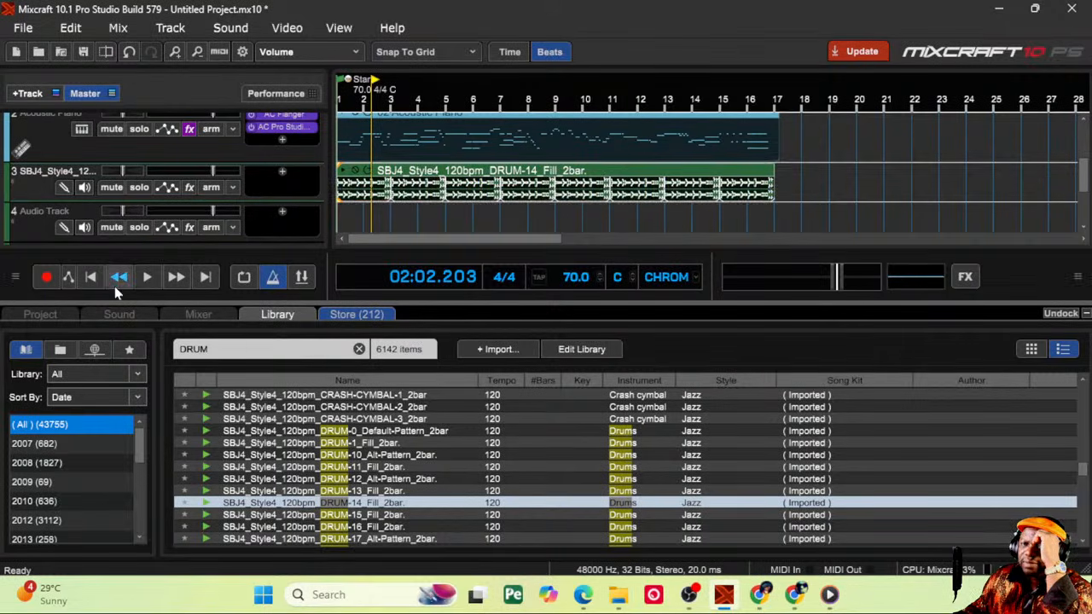
Step: Play the piano and drum fill together from the project start while browsing the drum results for OSTR grooves, and stop playback
click(91, 278)
click(147, 278)
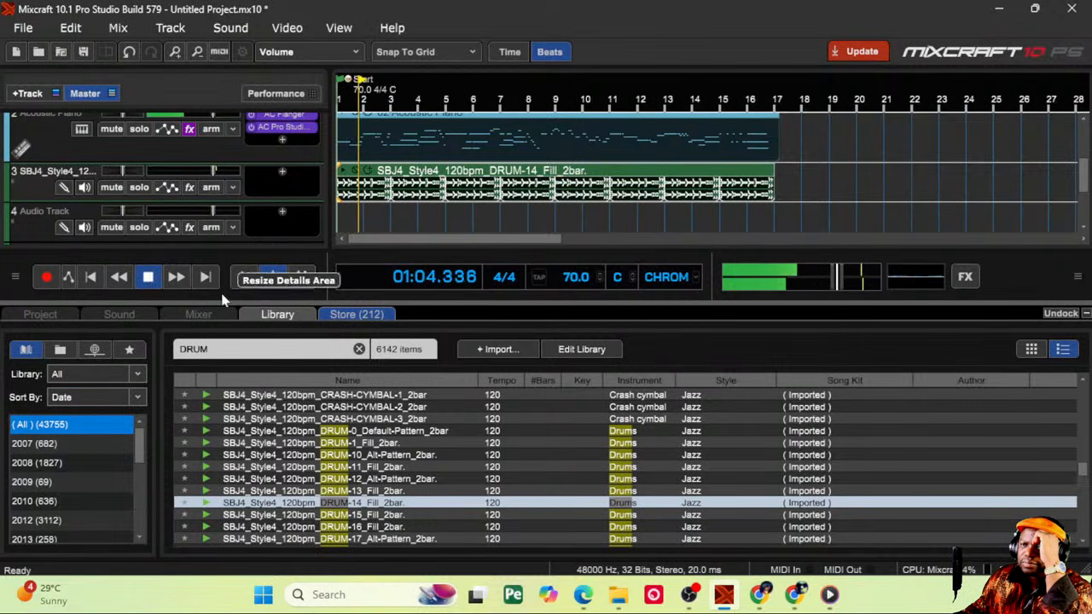
scroll(378, 480, down, 10)
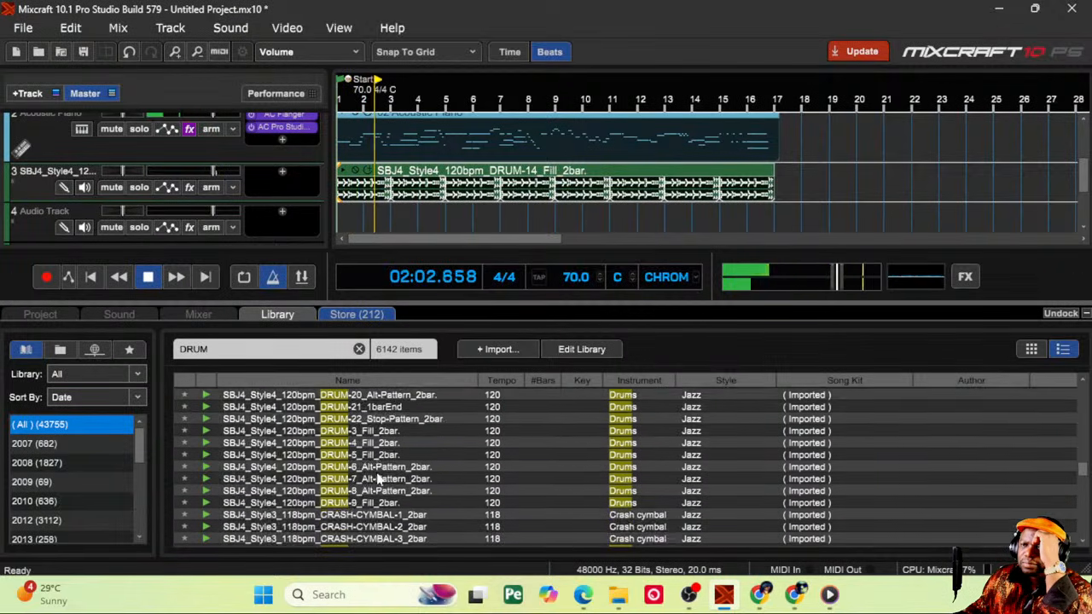
scroll(377, 480, down, 10)
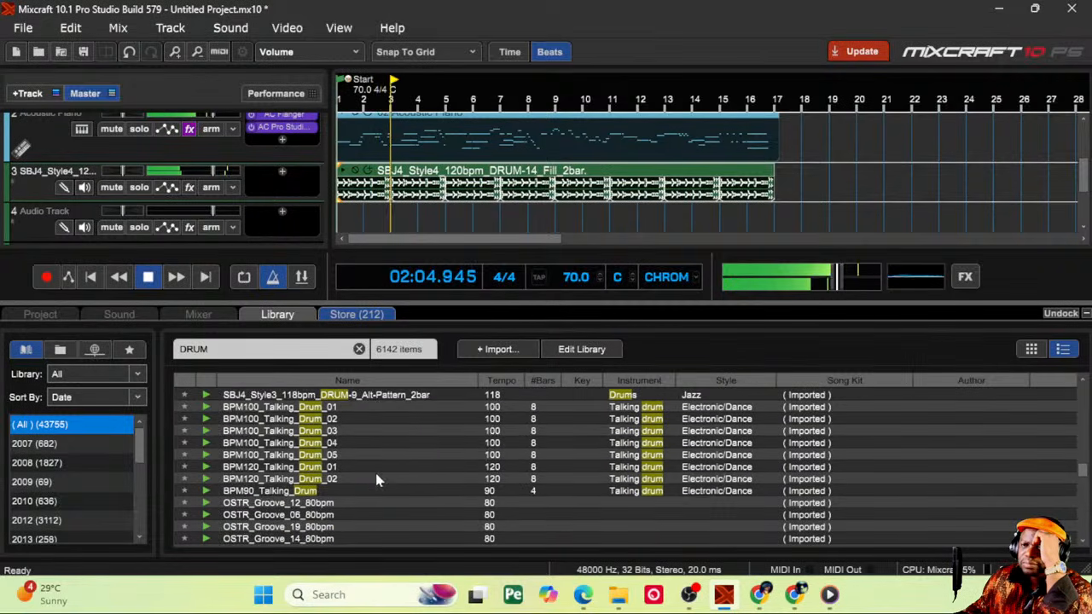
scroll(378, 480, down, 5)
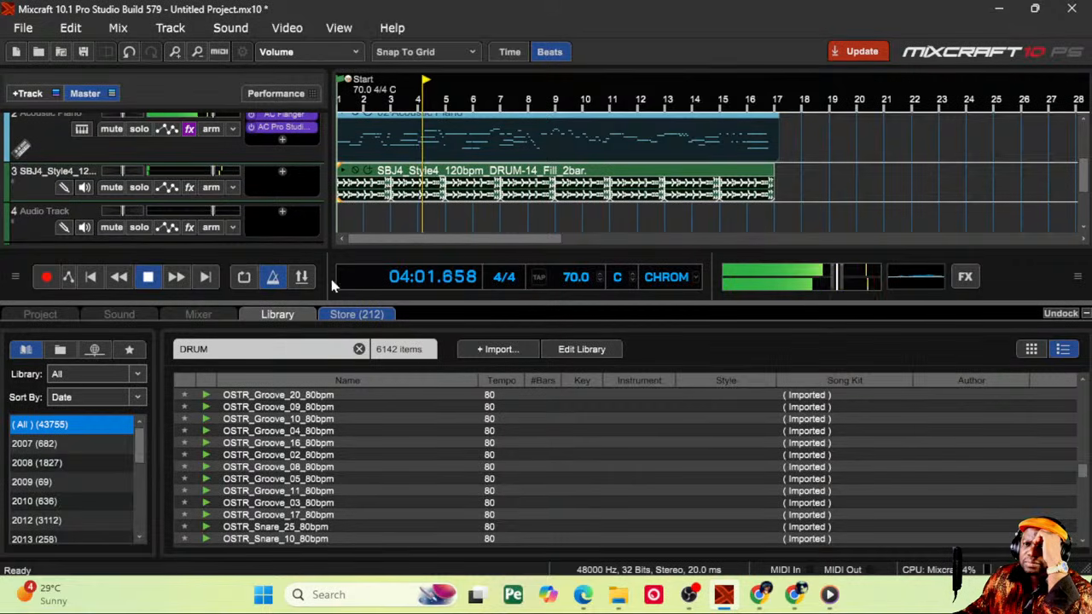
click(151, 278)
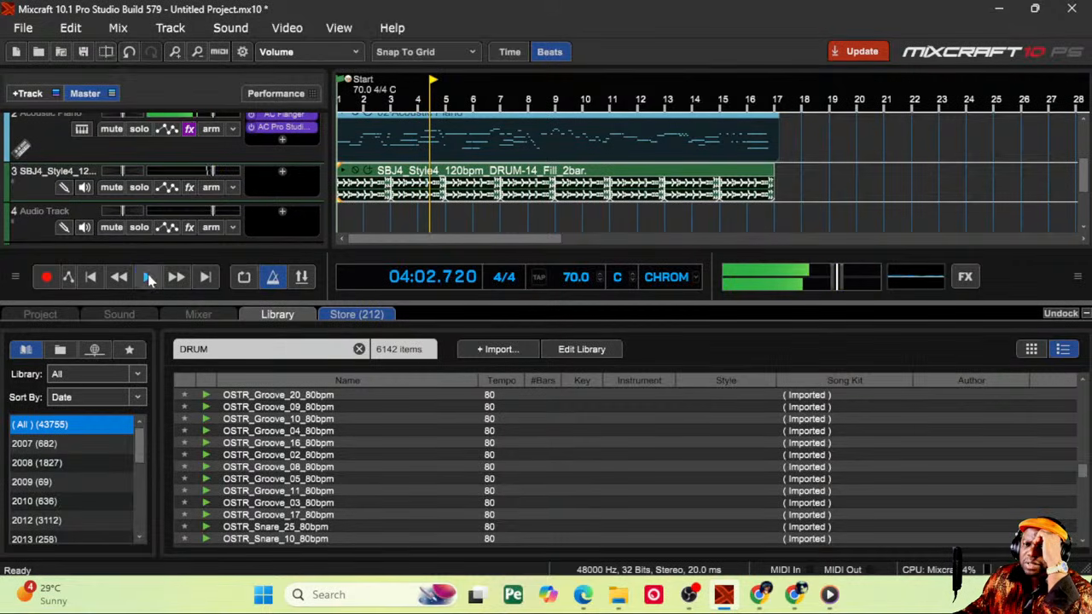
Step: Audition OSTR_Groove_04_80bpm and replace the DRUM-14 fill clip on track 3 with it, starting at measure 1
click(207, 432)
click(207, 431)
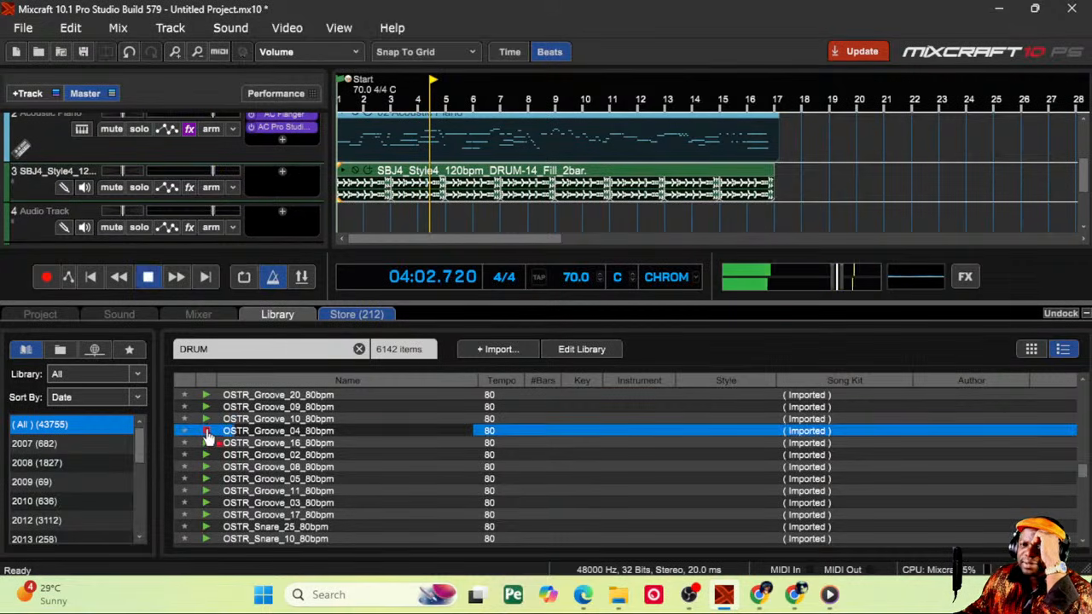
click(510, 173)
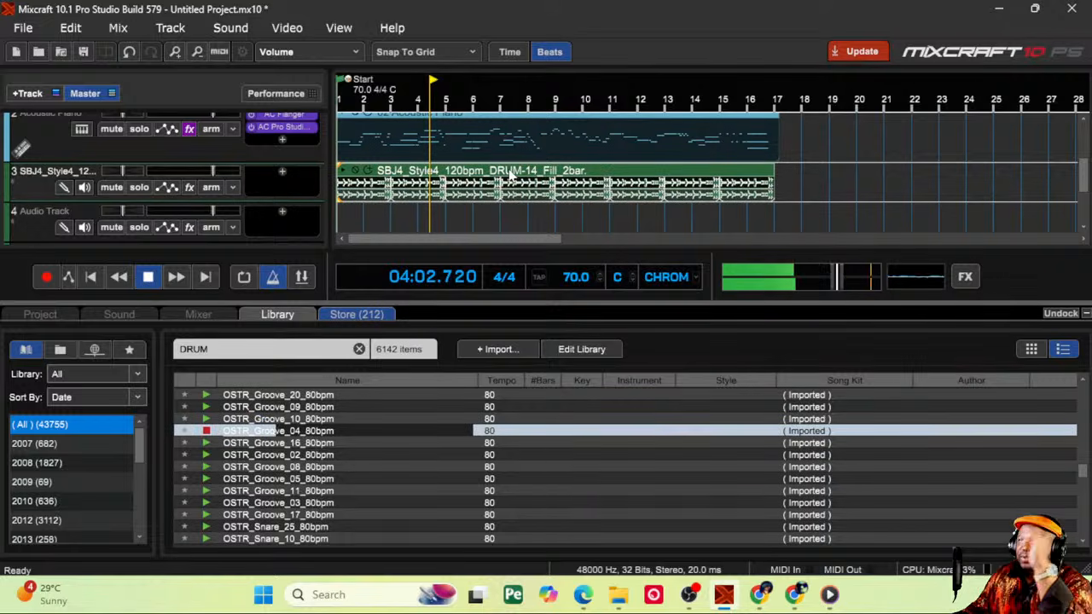
key(Delete)
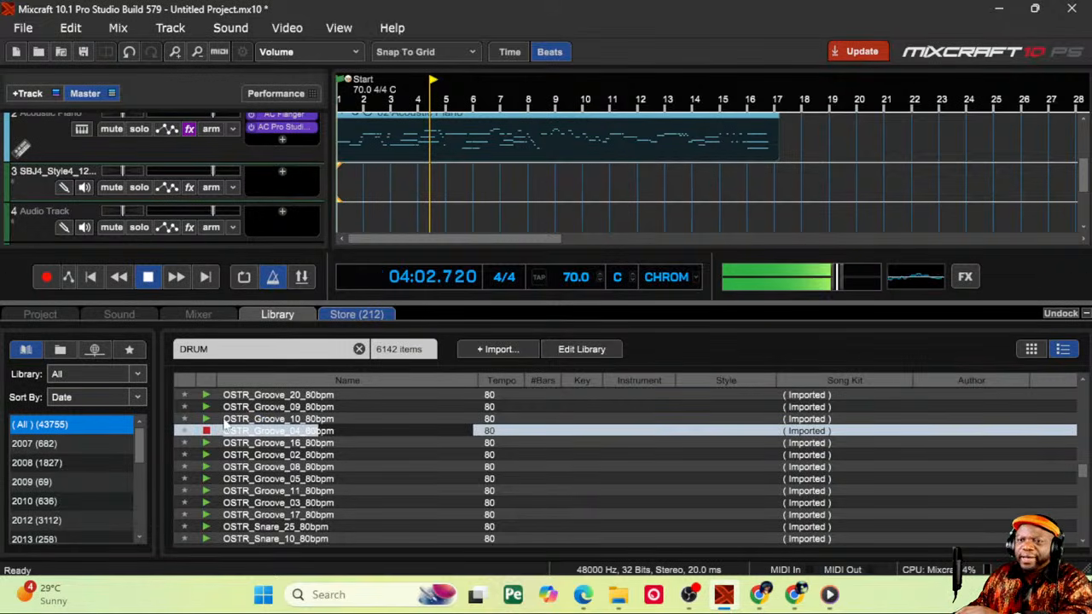
drag(228, 437, 341, 180)
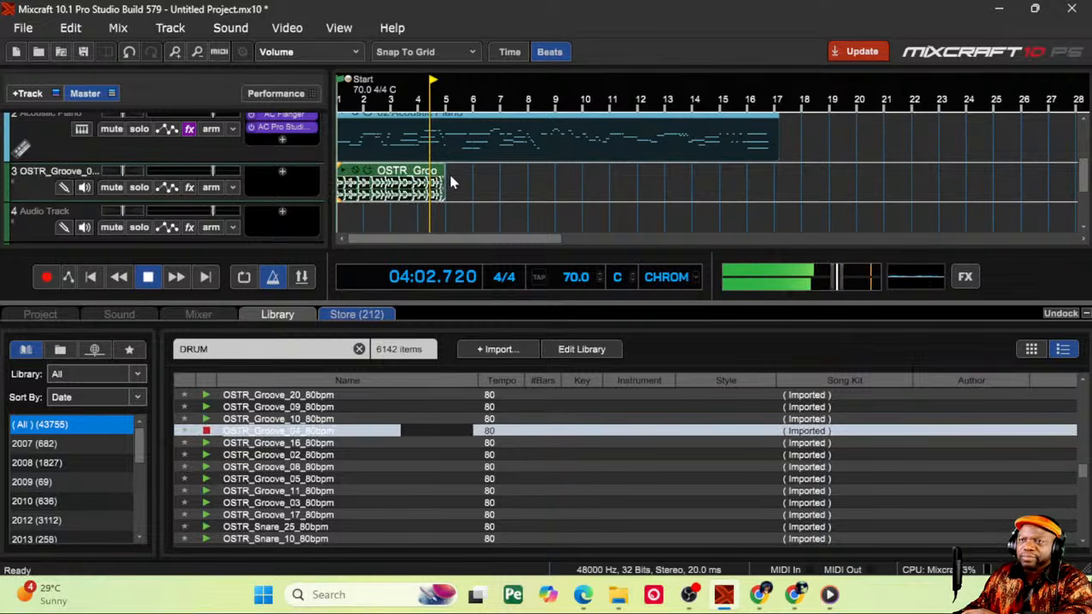
Step: Start playback from the project start and extend the OSTR_Groove_04_80bpm loop on track 3 to measure 17
click(147, 277)
click(91, 276)
key(space)
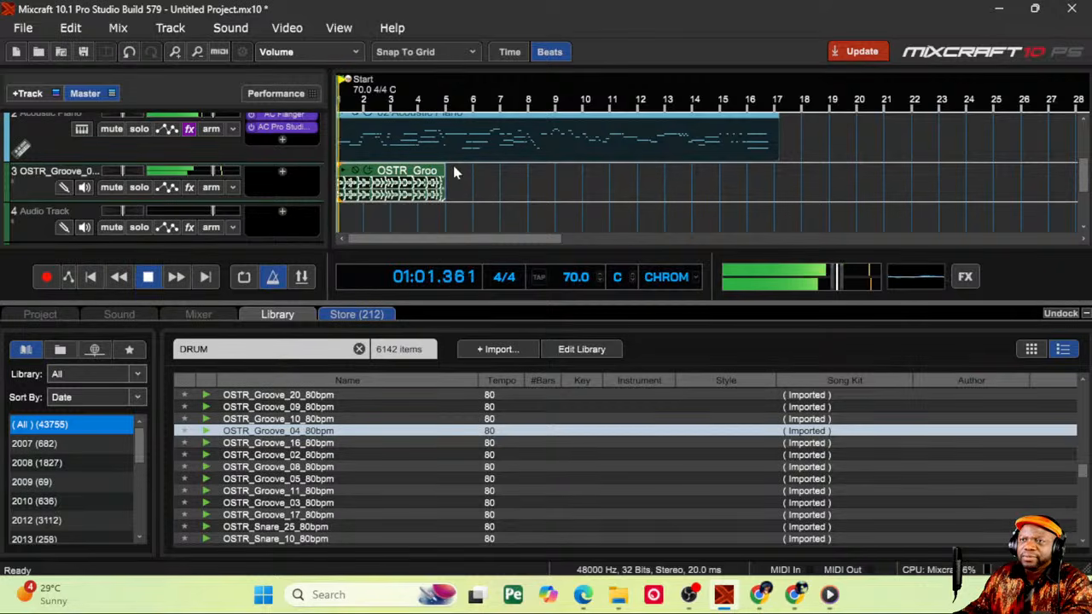
drag(444, 173, 774, 173)
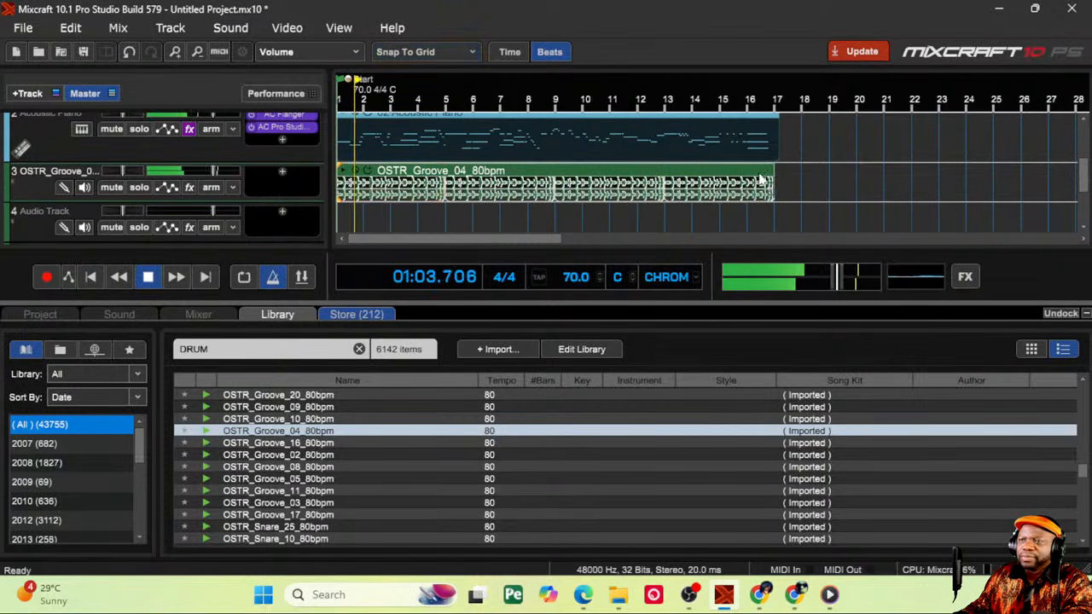
Step: Set the project tempo to 80 BPM and stop playback
click(575, 277)
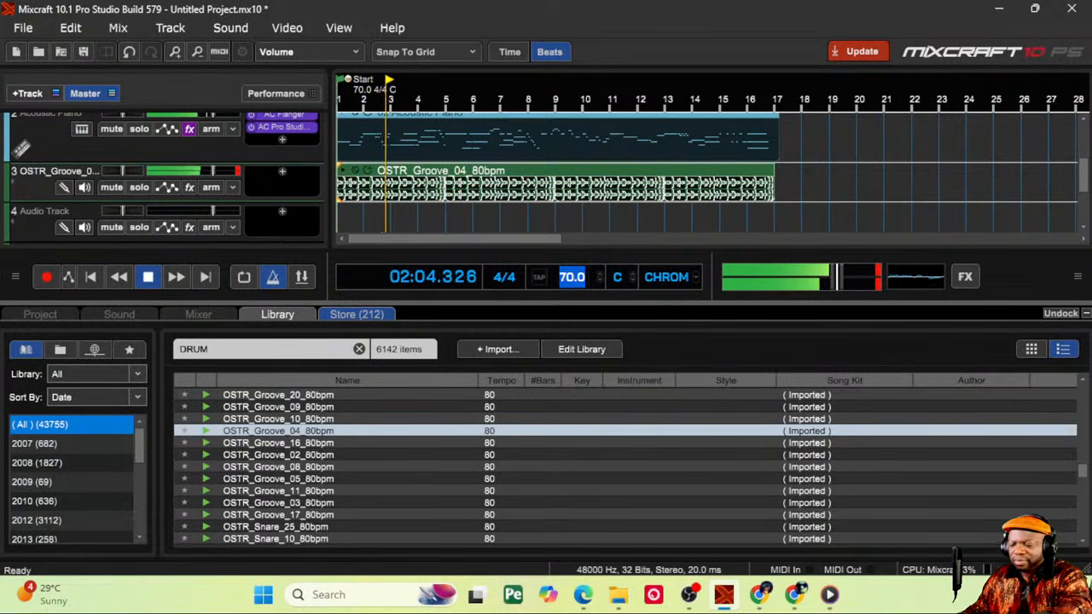
text(80)
key(Return)
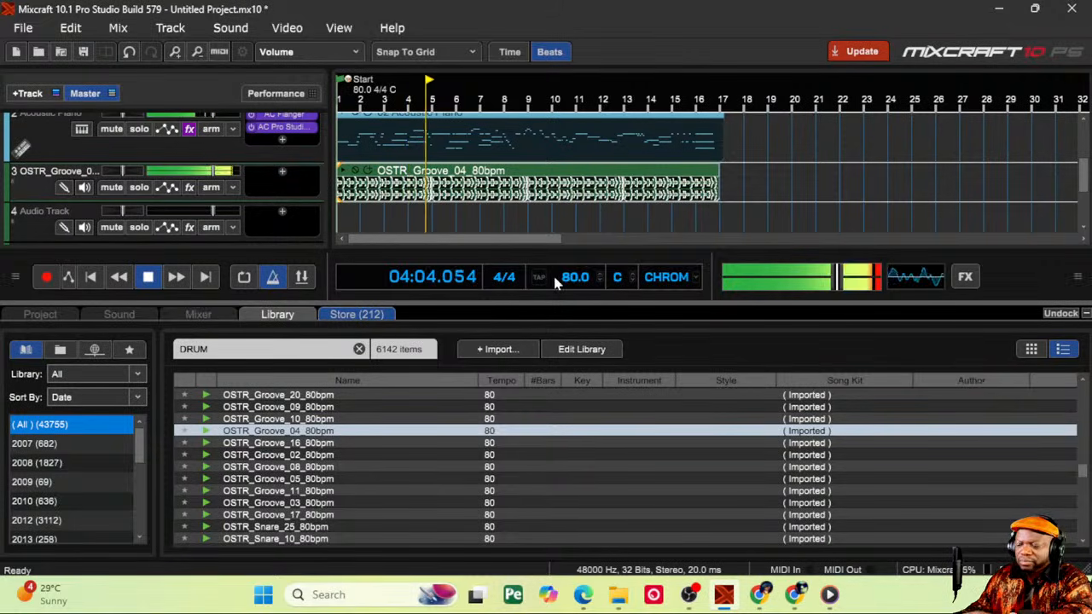
key(space)
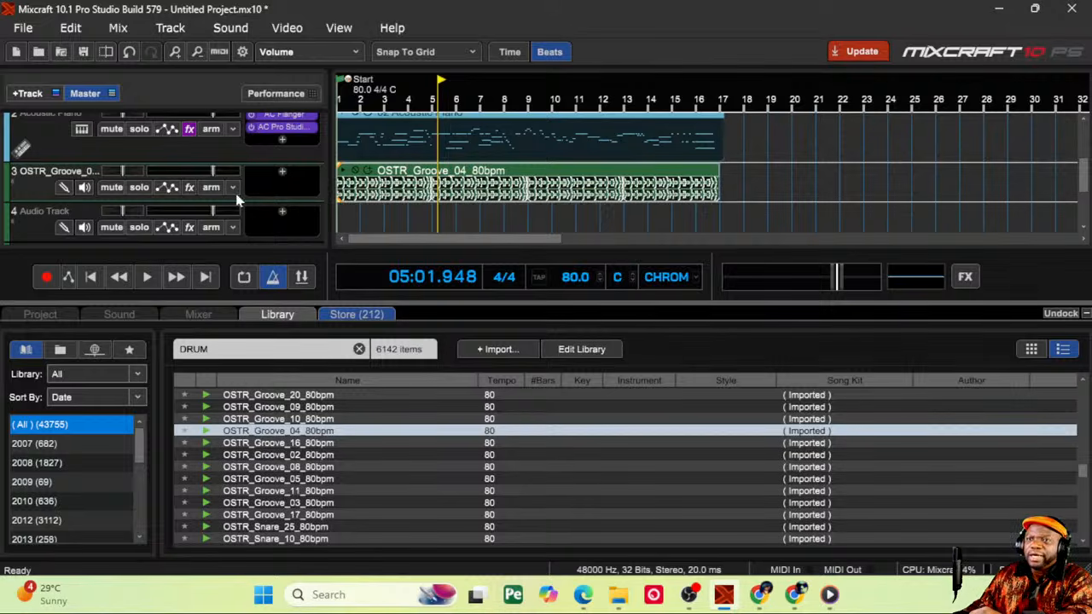
Step: Duplicate the Acoustic Piano track 2 and delete the piano clip from the duplicate
scroll(331, 204, up, 2)
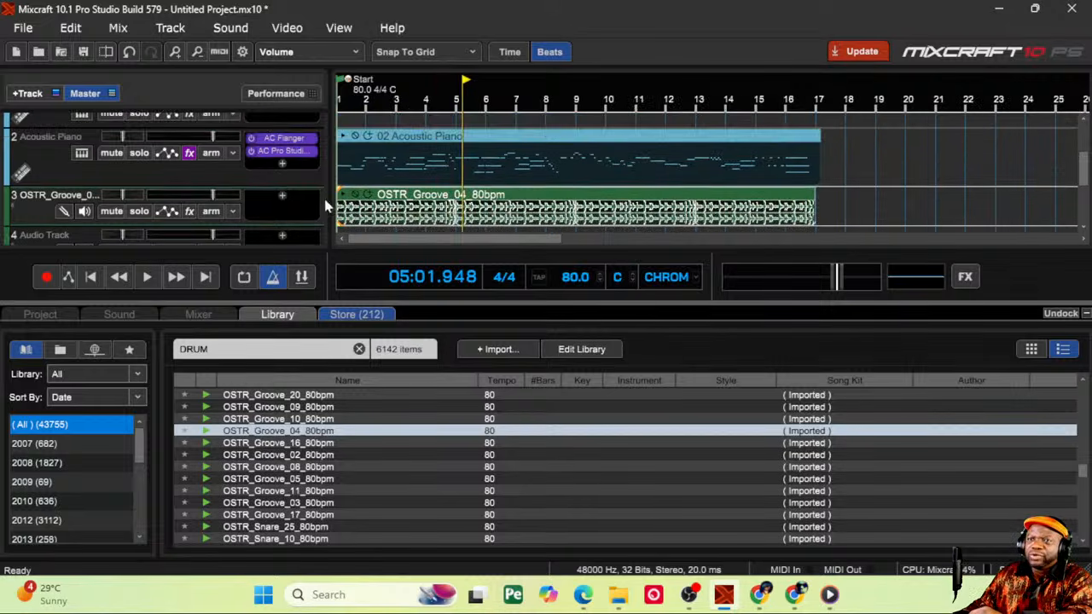
right_click(60, 167)
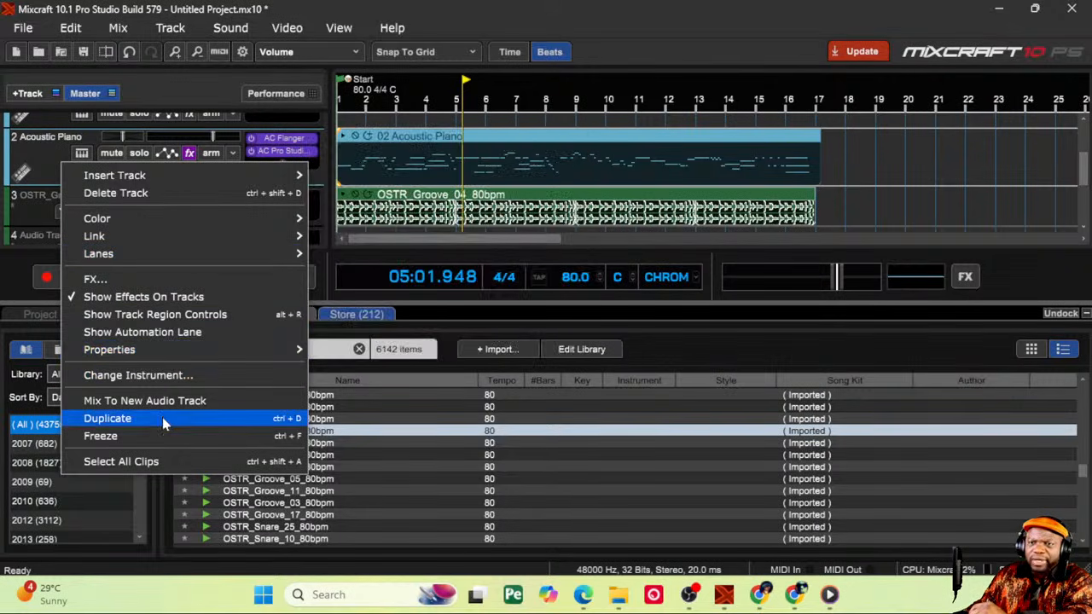
click(162, 417)
click(506, 181)
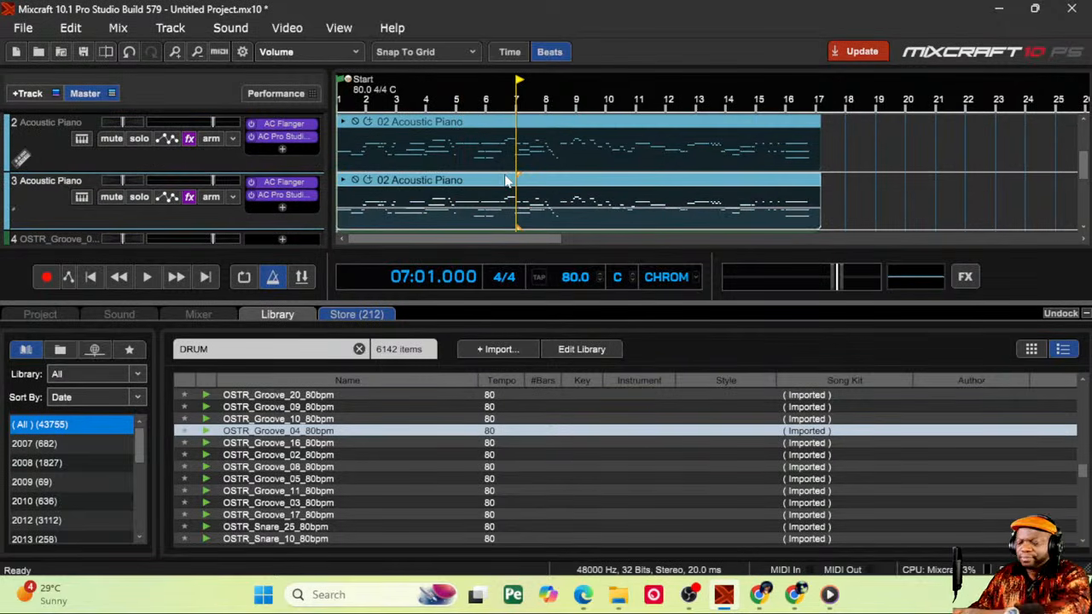
key(Delete)
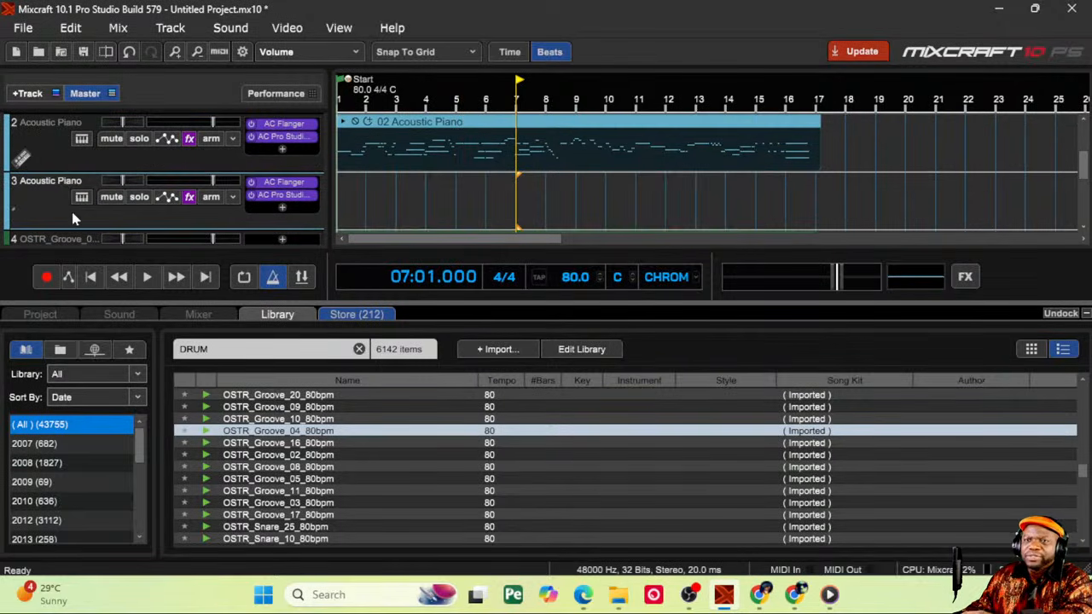
Step: Return to the project start and change track 3's instrument to Acoustic Bass from the Bass category
click(92, 277)
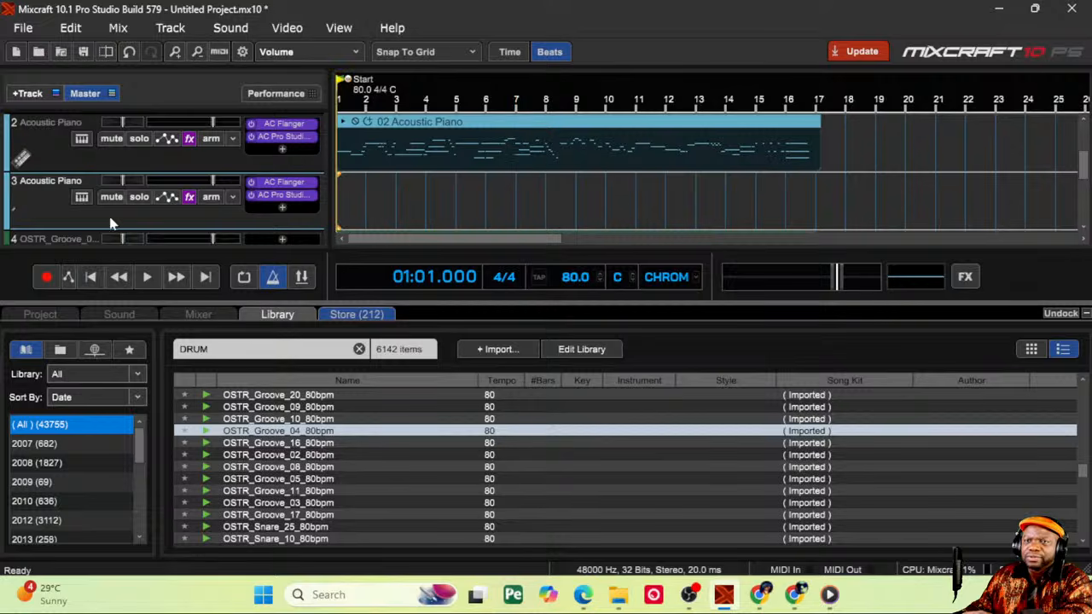
click(81, 197)
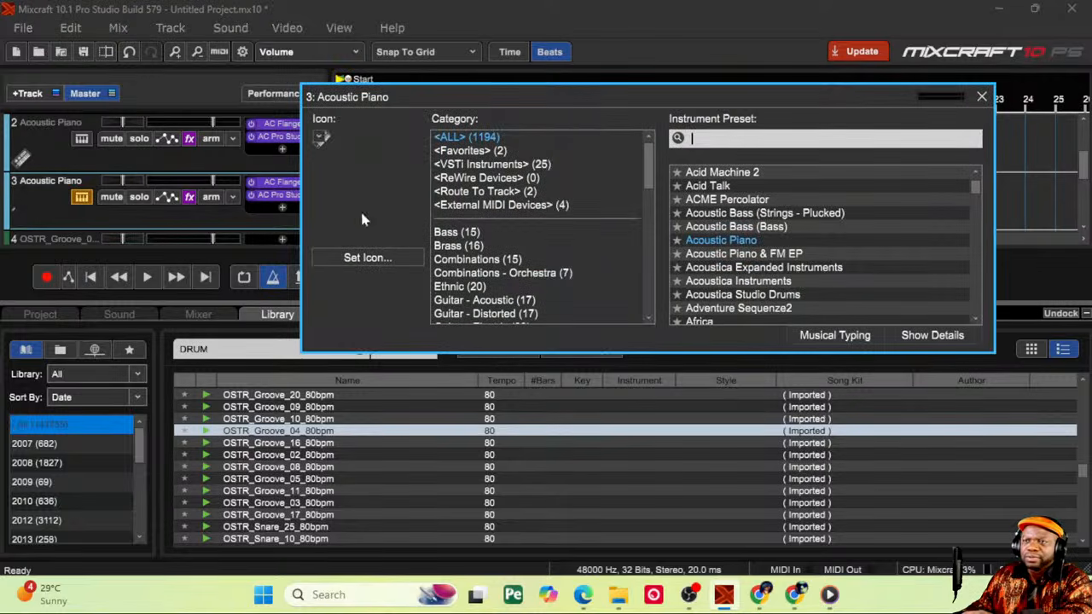
click(453, 233)
click(721, 200)
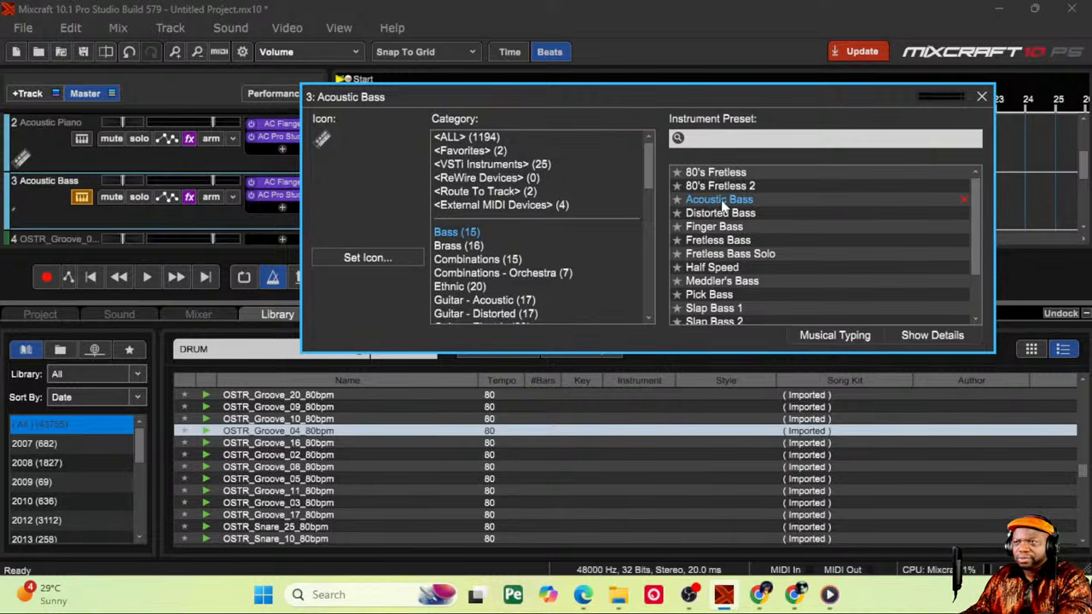
Step: Open Musical Typing for the Acoustic Bass, lower its range one octave to C2 - F#3, and try out a few notes
click(834, 335)
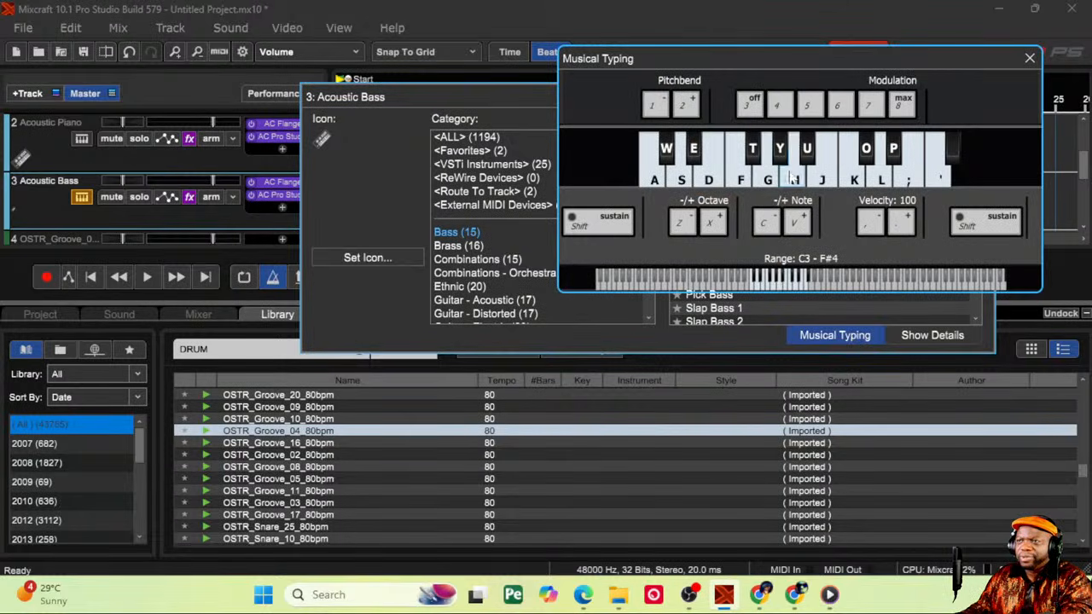
click(793, 171)
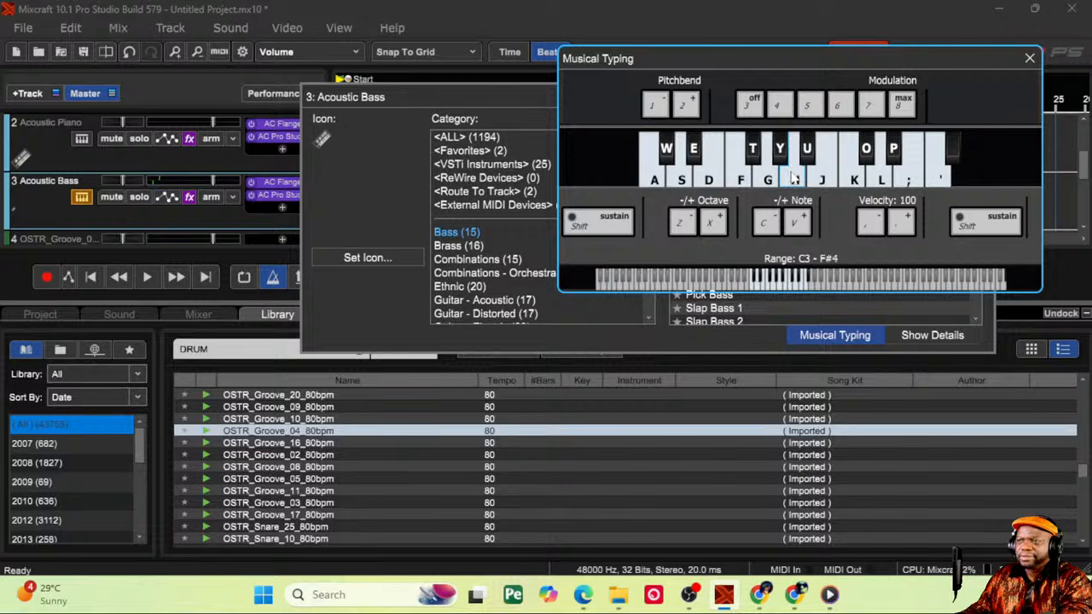
click(793, 174)
key(z)
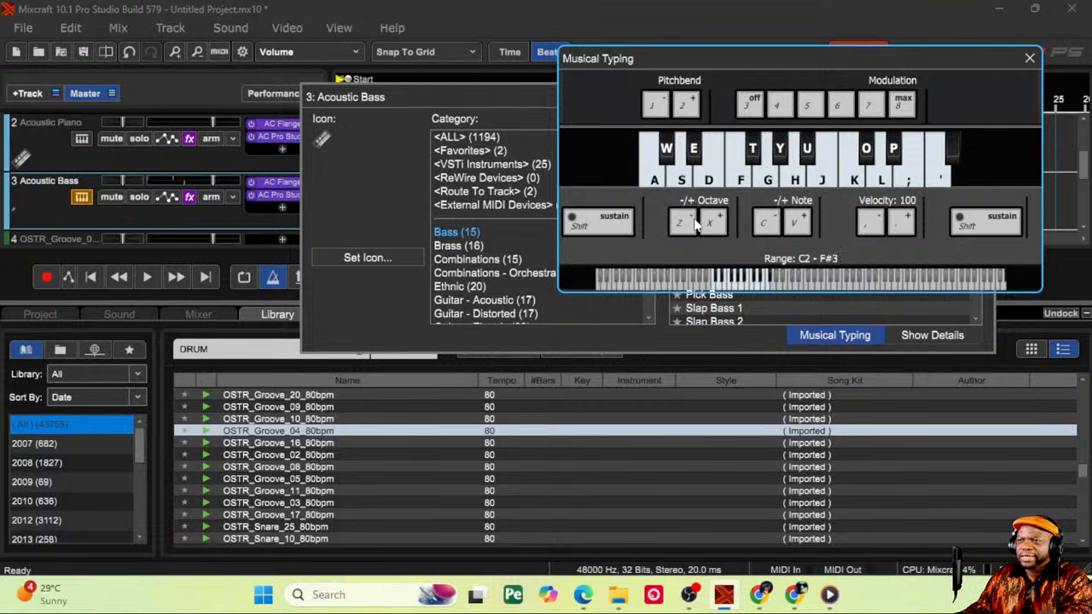
click(793, 174)
click(793, 175)
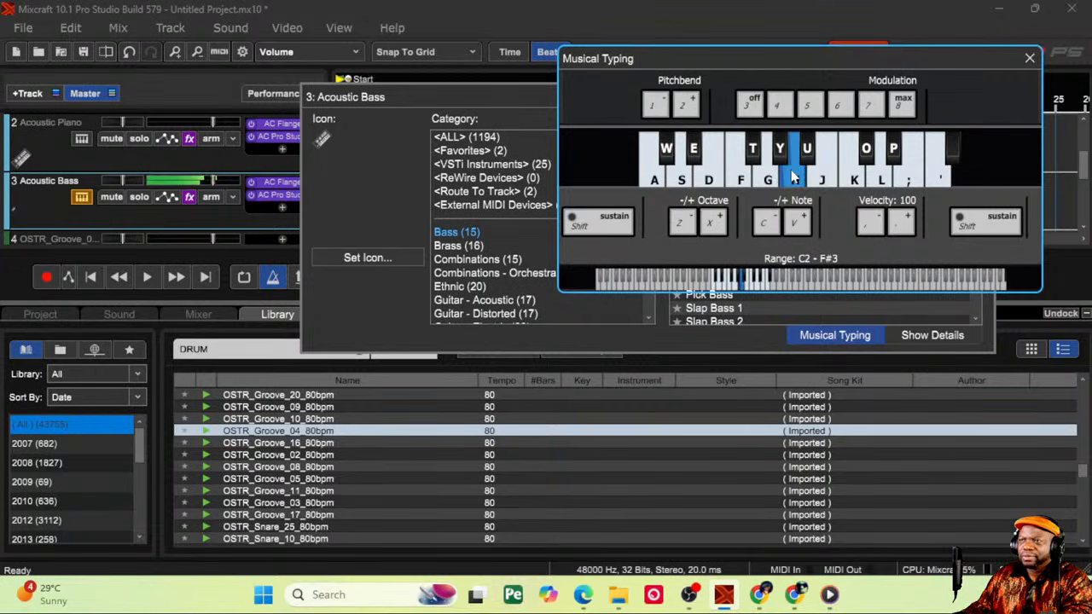
Step: Choose the Empty Room preset for the Pro Studio Reverb on the Acoustic Bass track and close its effect list
click(189, 197)
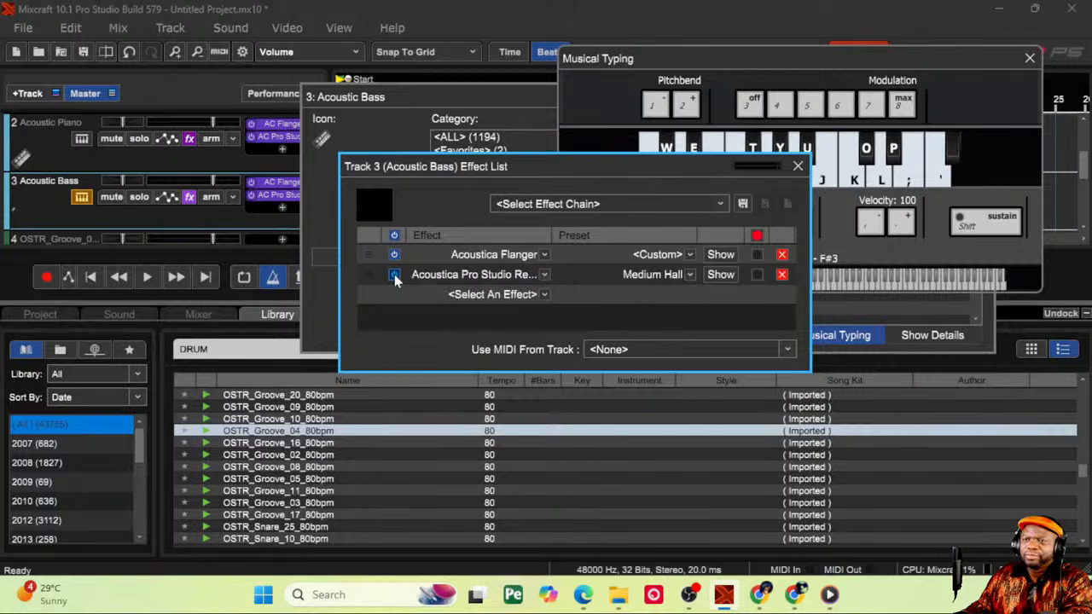
click(690, 275)
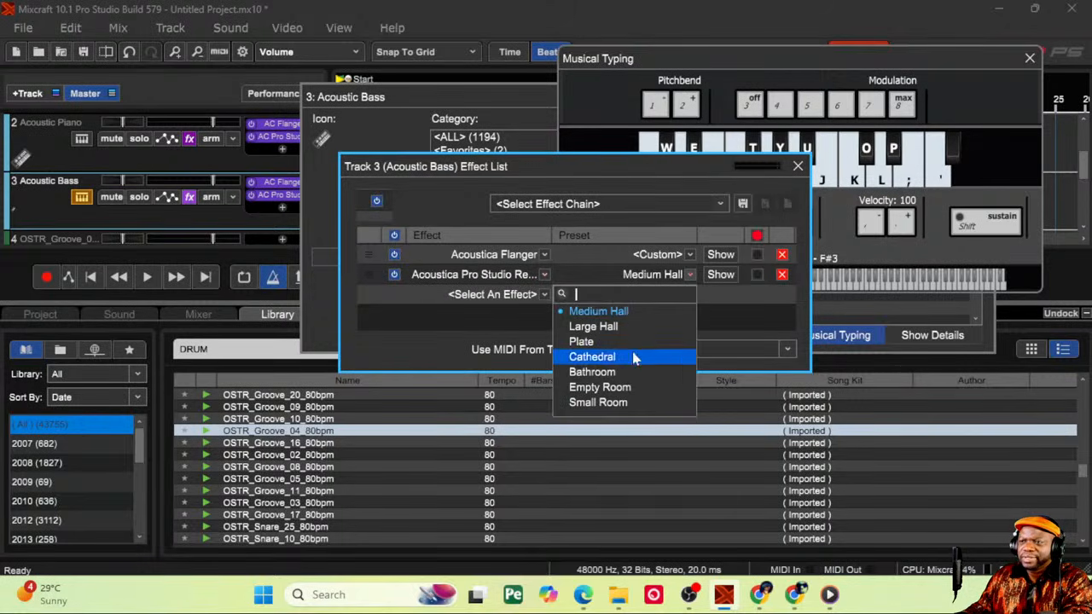
click(616, 387)
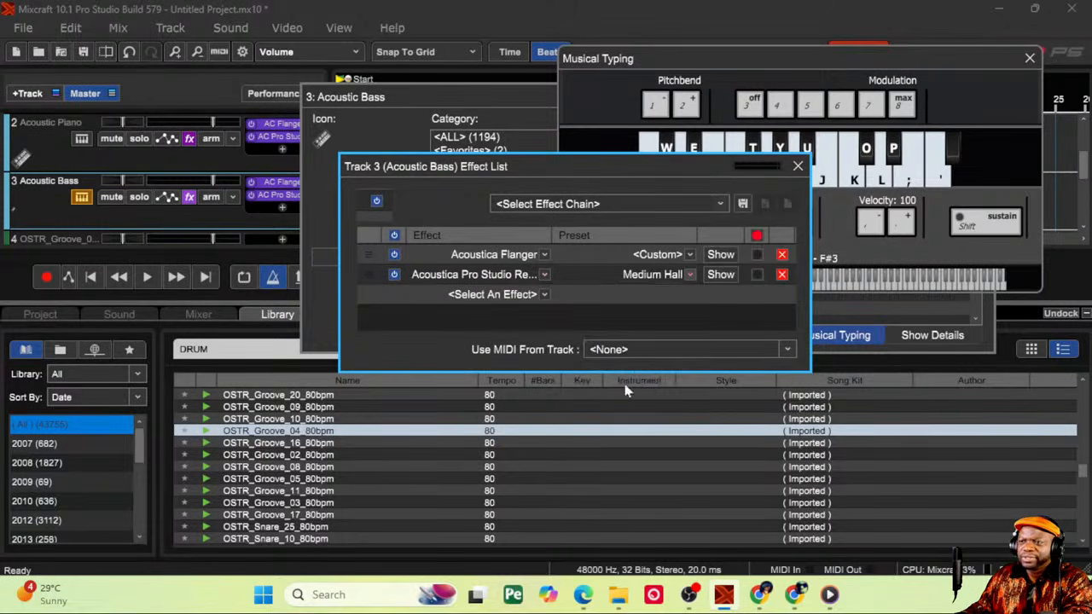
click(797, 167)
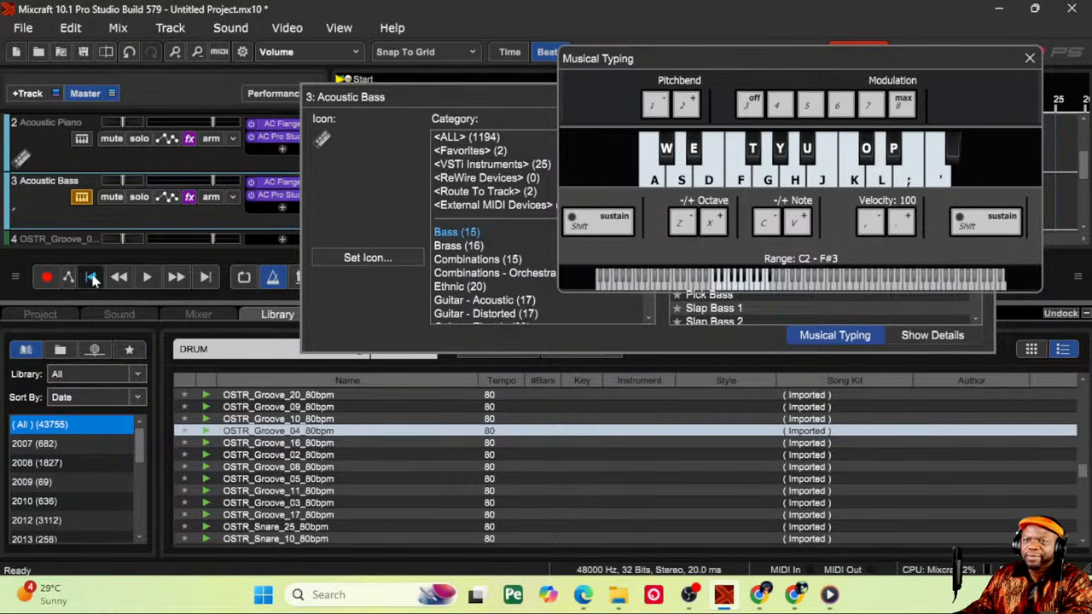
Step: Close the Acoustic Bass instrument window and move the Musical Typing keyboard off the track timeline, over the library area
drag(444, 102, 386, 362)
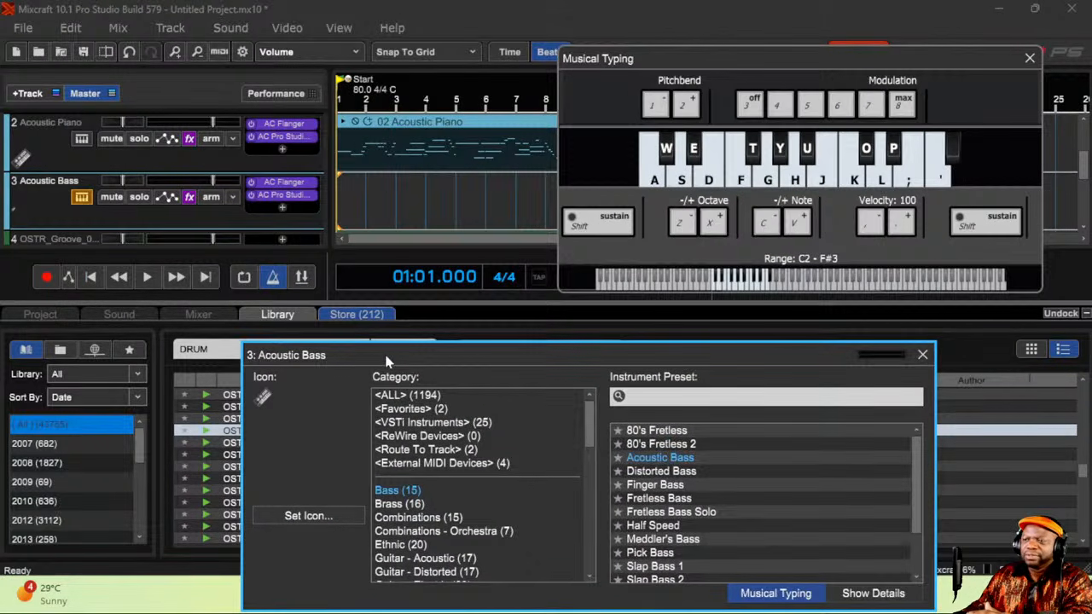
click(923, 355)
drag(743, 70, 766, 286)
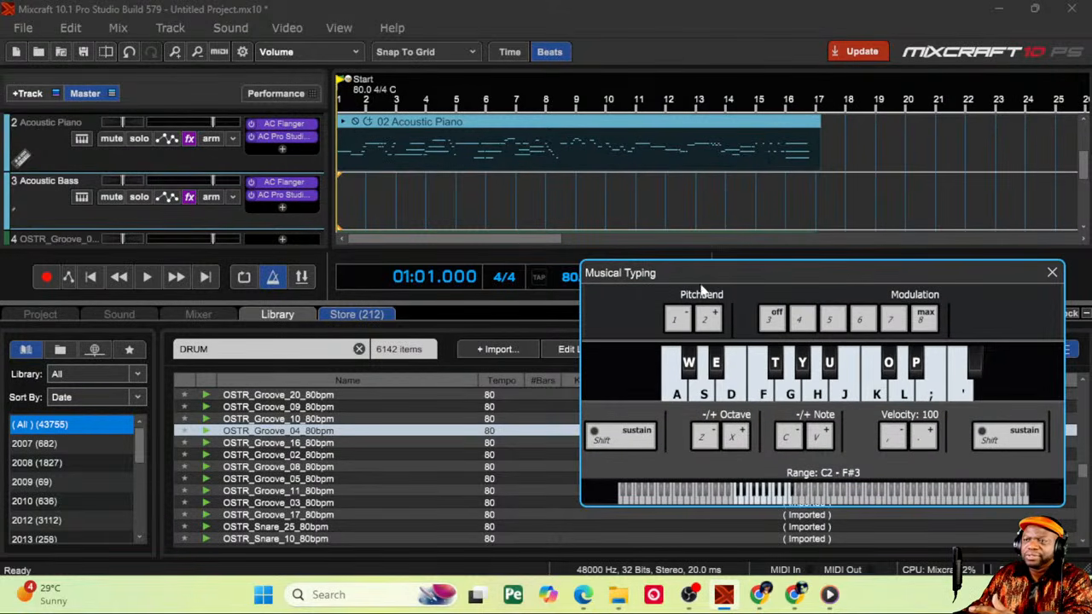
Step: Record a bass line on the Acoustic Bass track from the project start to about bar 17 with Musical Typing, stop, and close the keyboard
click(93, 280)
click(46, 278)
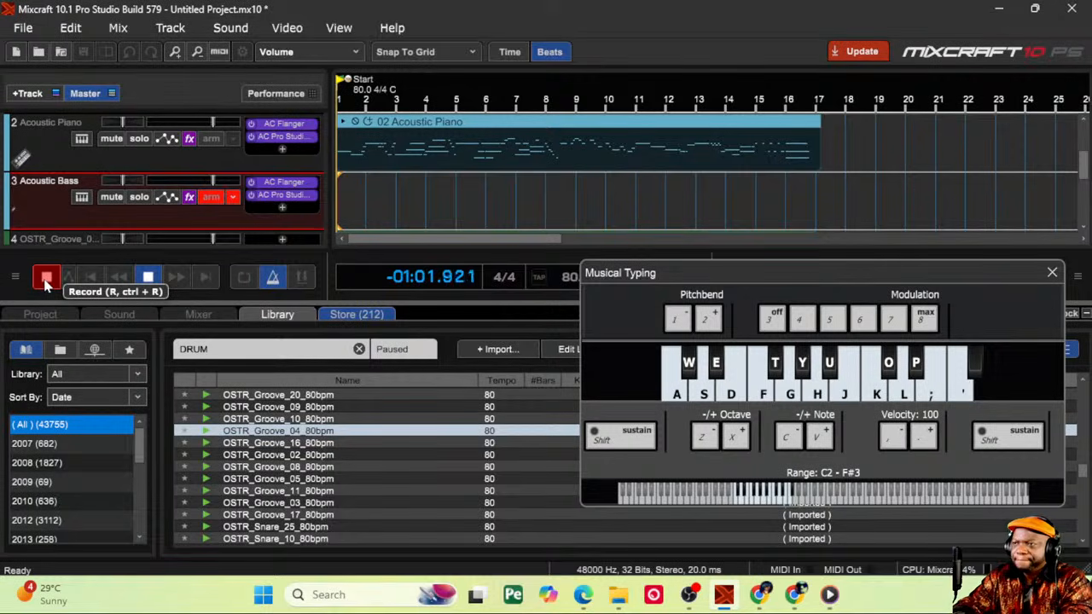
key(h)
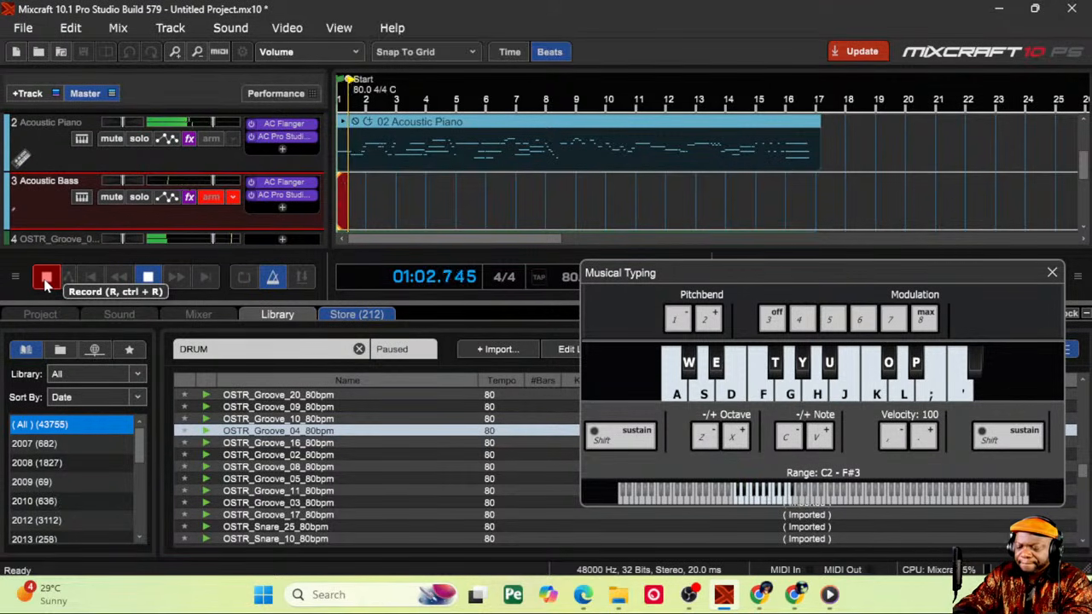
key(y)
key(y)
key(t)
key(h)
key(h)
key(h)
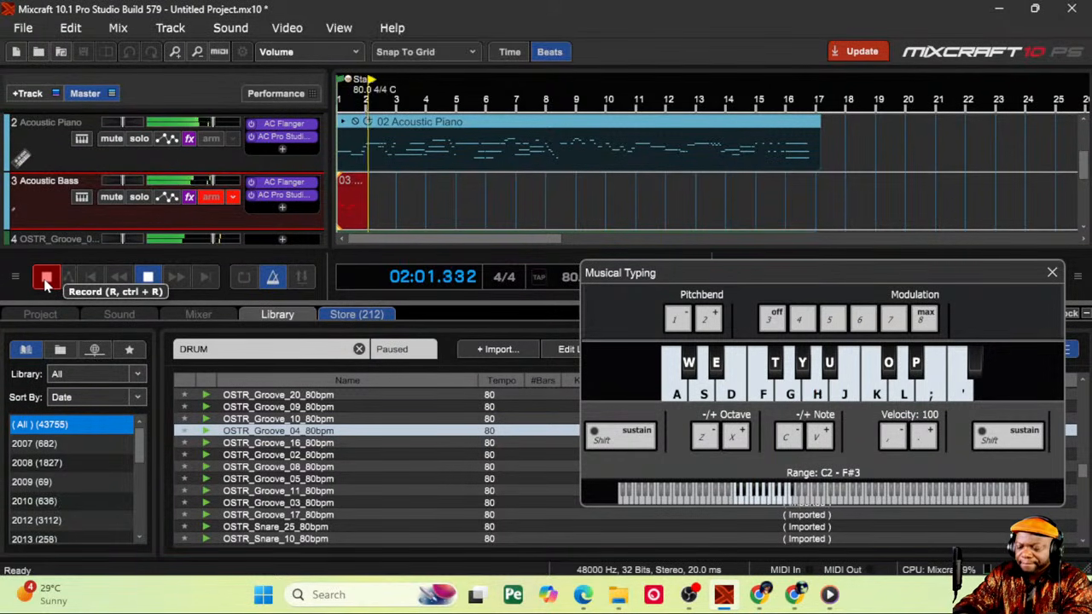
key(h)
key(h)
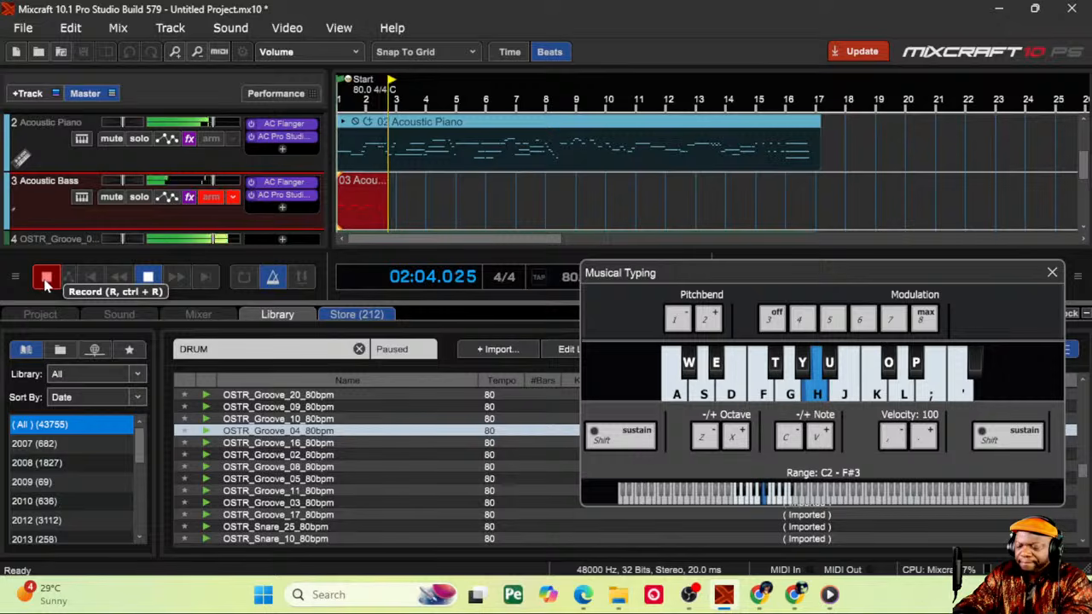
key(d)
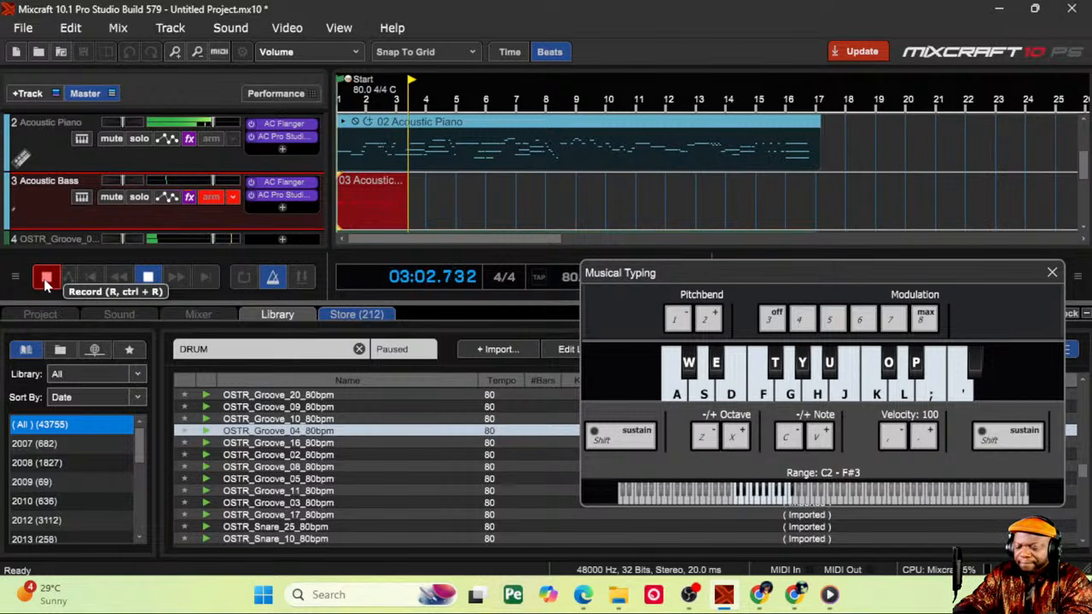
key(s)
key(s)
key(d)
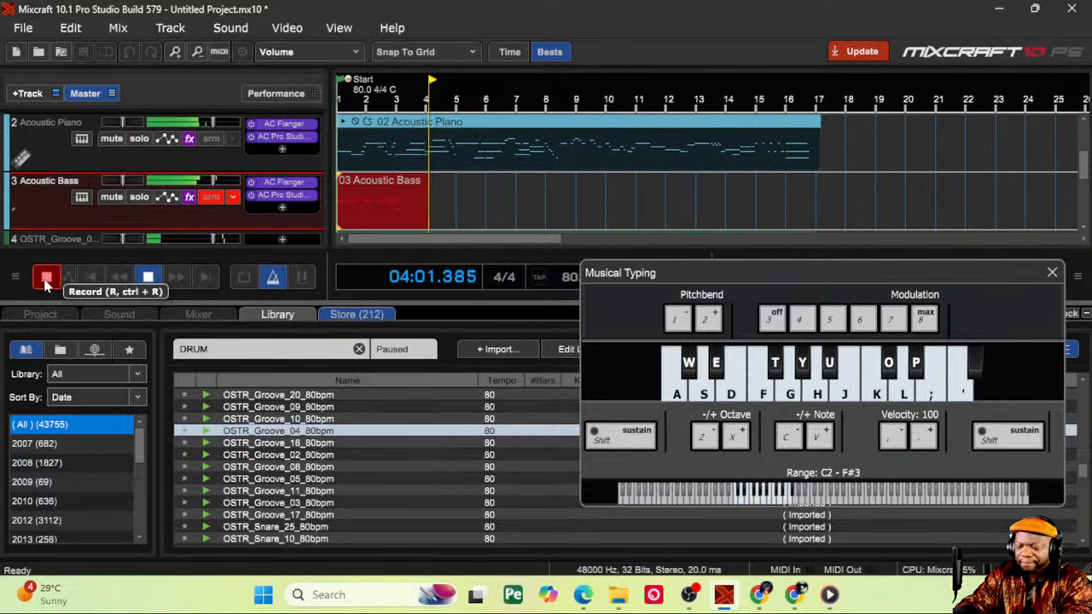
key(d)
key(y)
key(j)
key(h)
key(g)
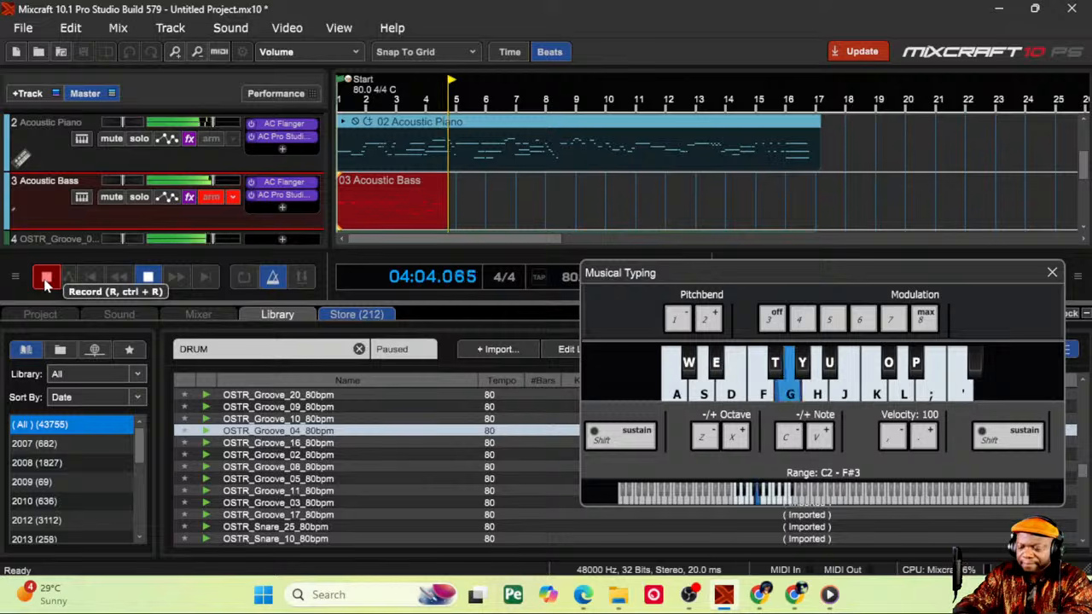
key(h)
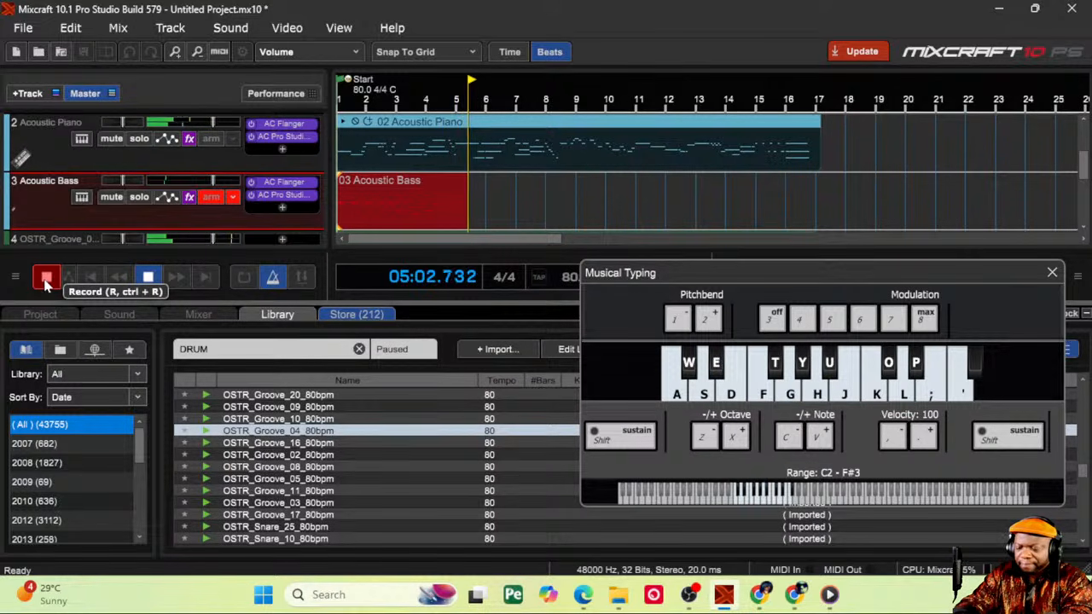
key(h)
key(g)
key(d)
key(s)
key(a)
key(h)
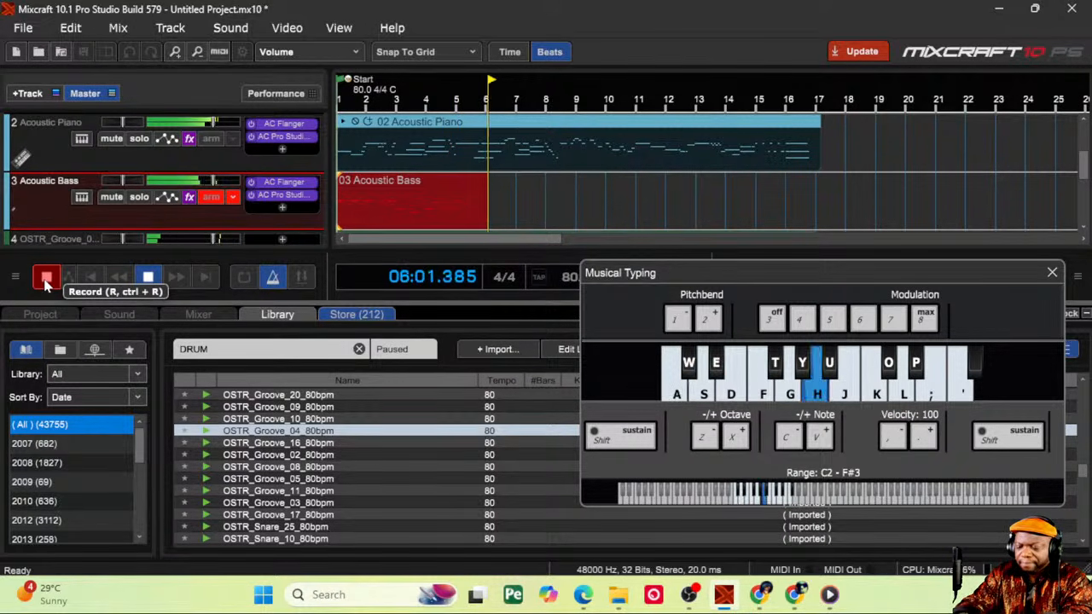
key(h)
key(g)
key(h)
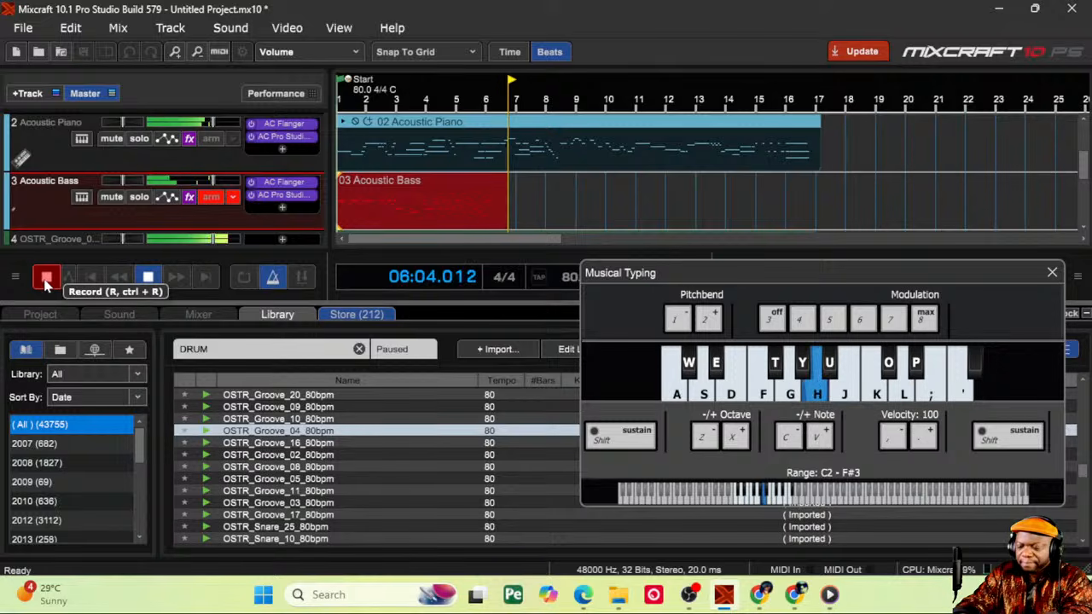
key(d)
key(s)
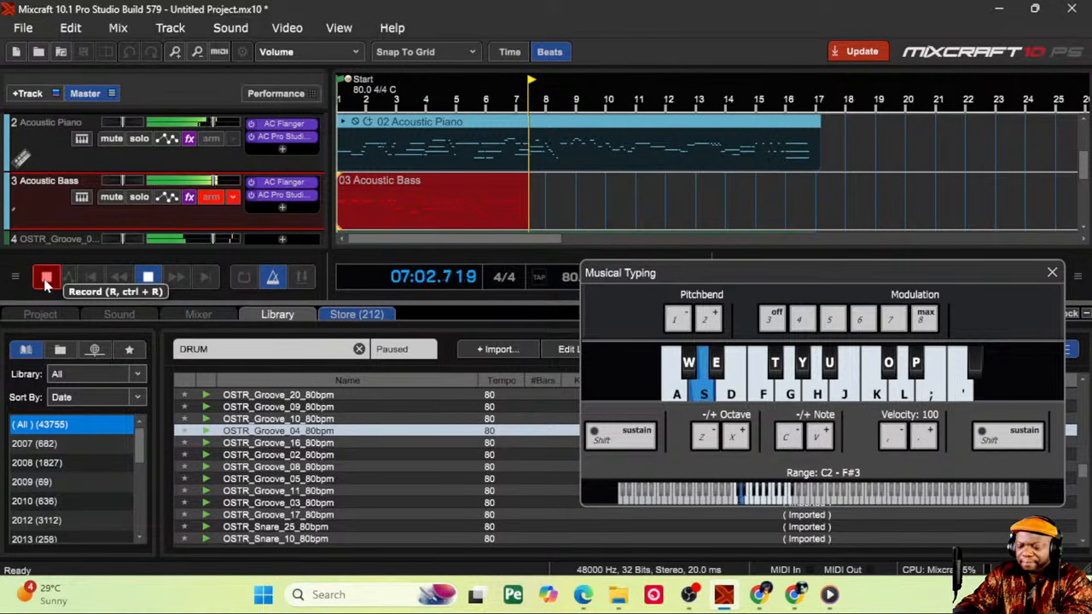
key(f)
key(h)
key(g)
key(h)
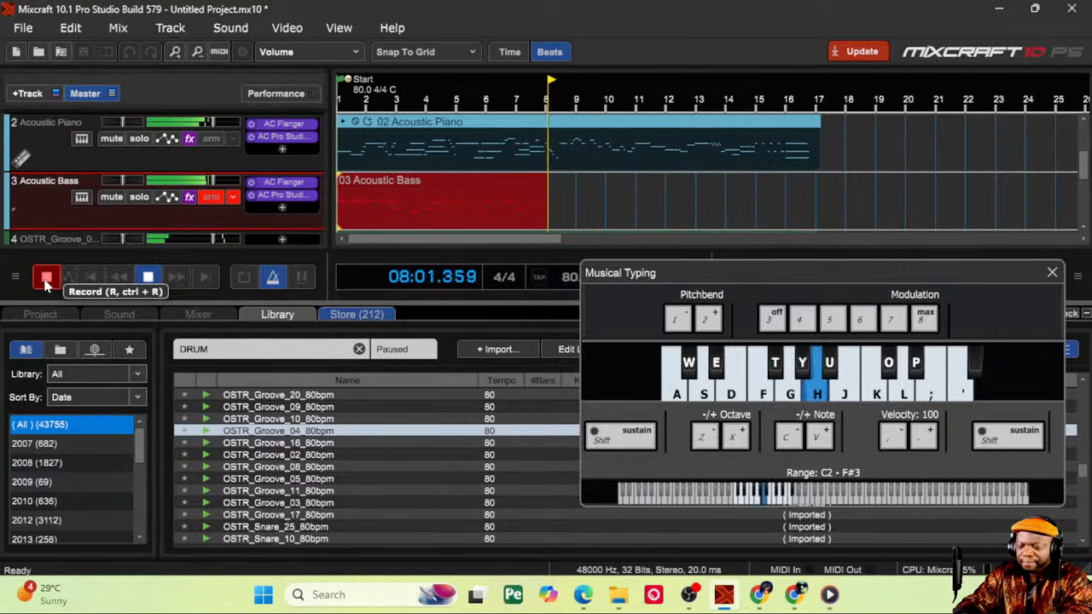
key(h)
key(f)
key(s)
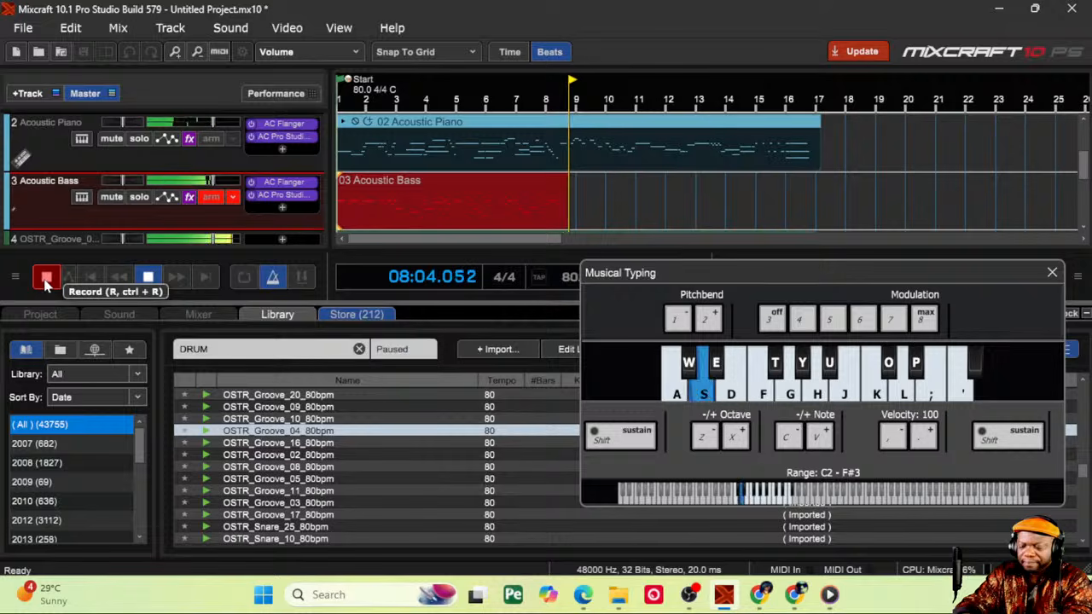
key(h)
key(h)
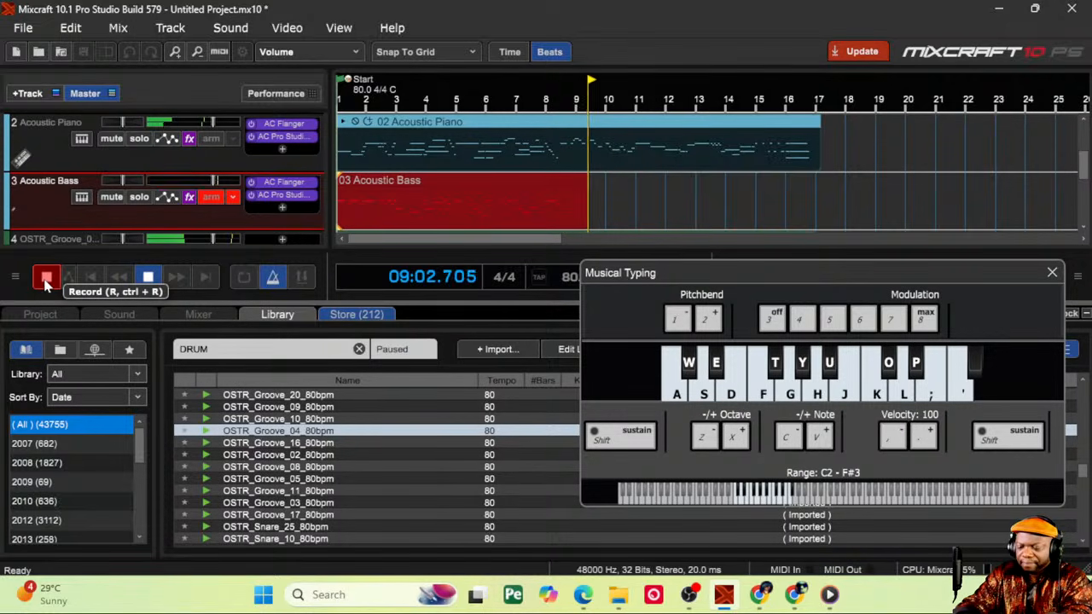
key(g)
key(h)
key(j)
key(f)
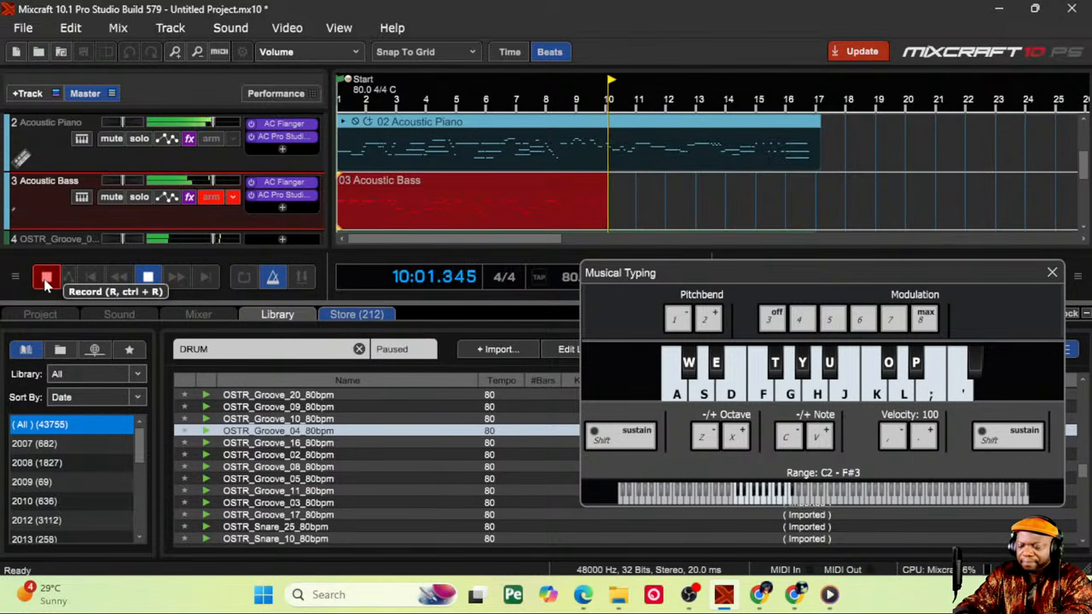
key(f)
key(h)
key(d)
key(h)
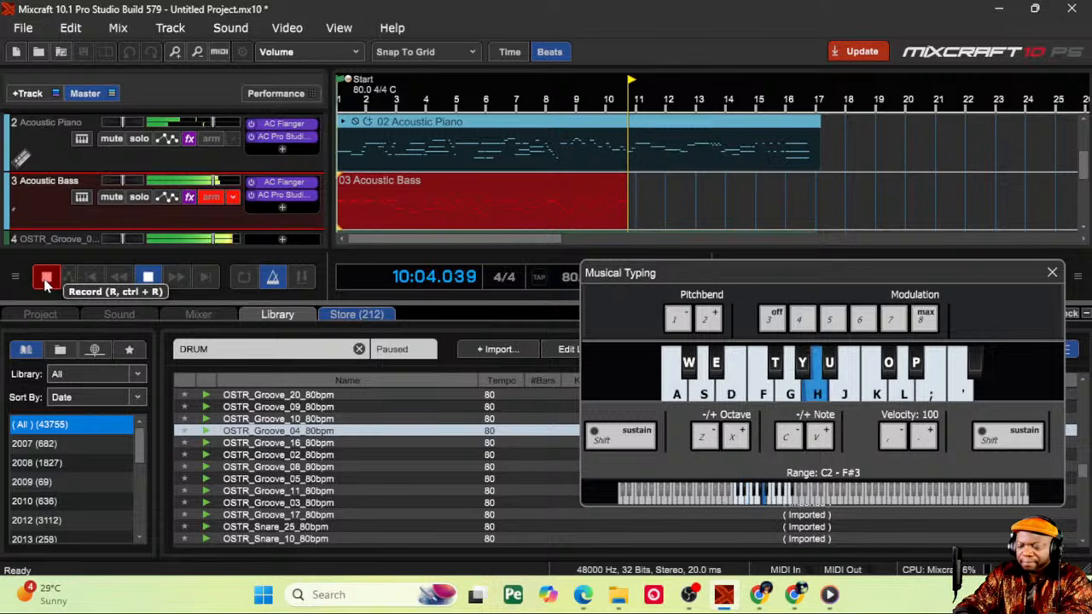
key(h)
key(g)
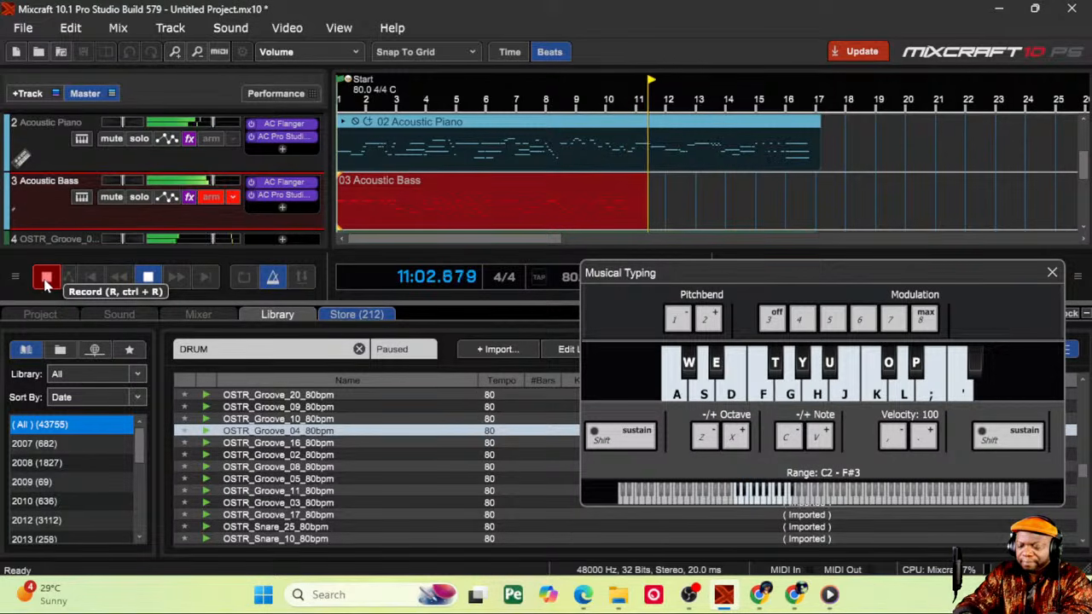
key(j)
key(h)
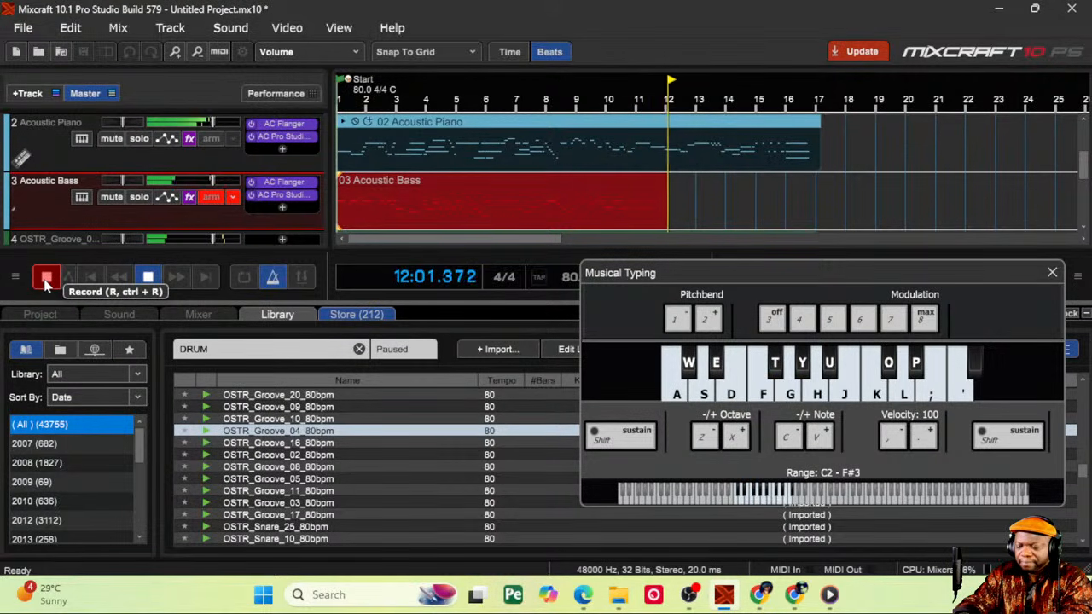
key(g)
key(h)
key(f)
key(y)
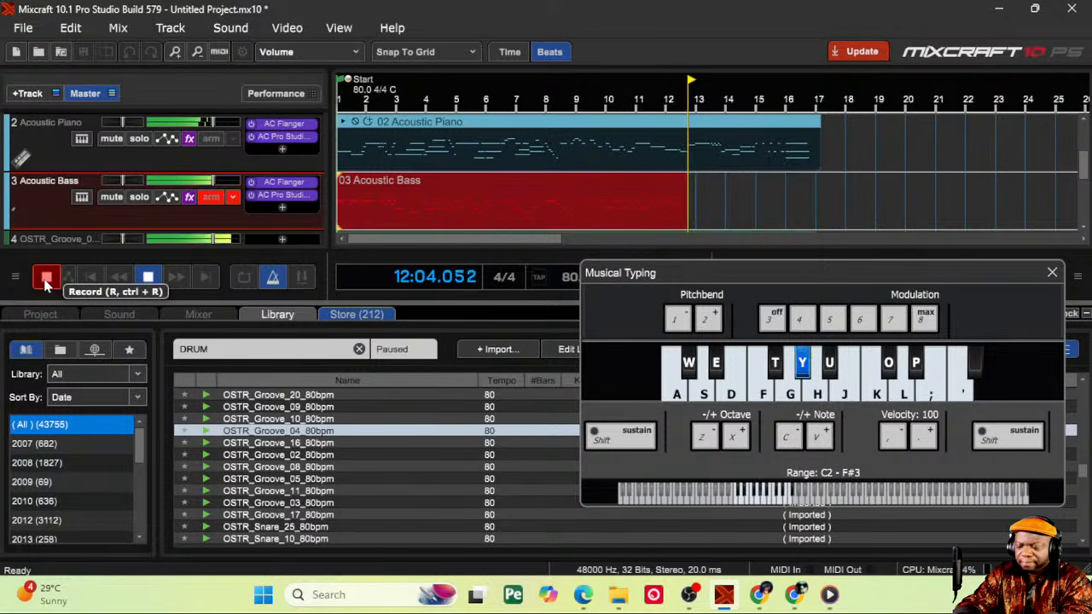
key(h)
key(h)
key(g)
key(h)
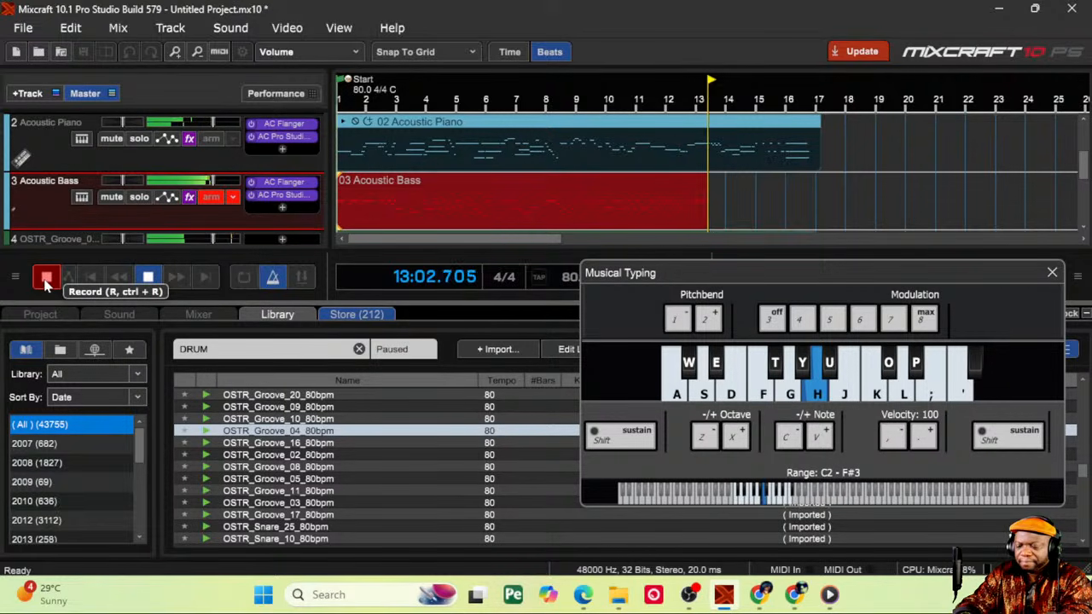
key(g)
key(h)
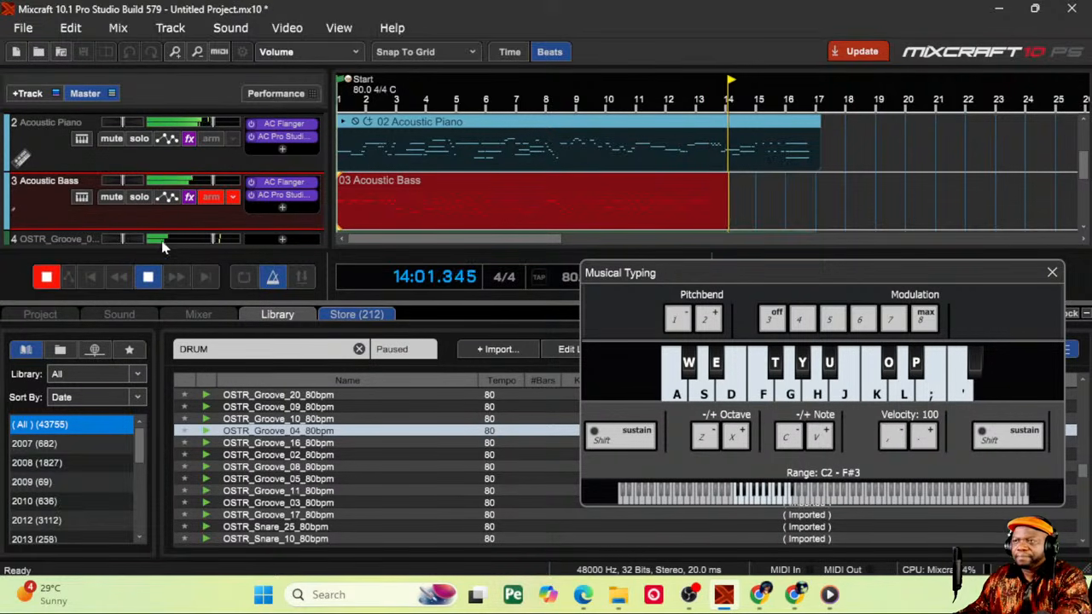
key(f)
key(g)
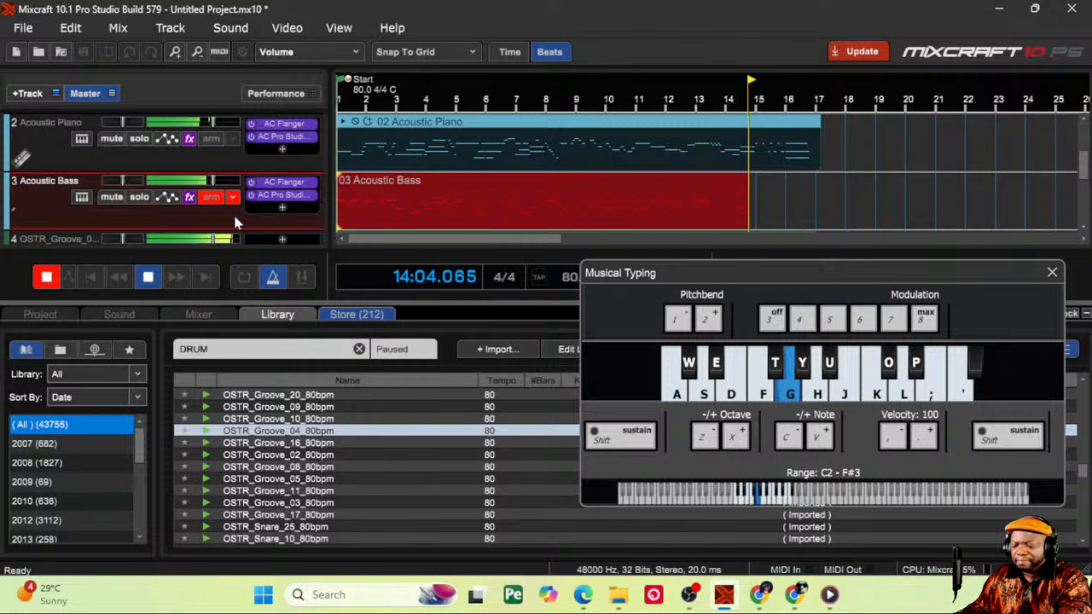
key(h)
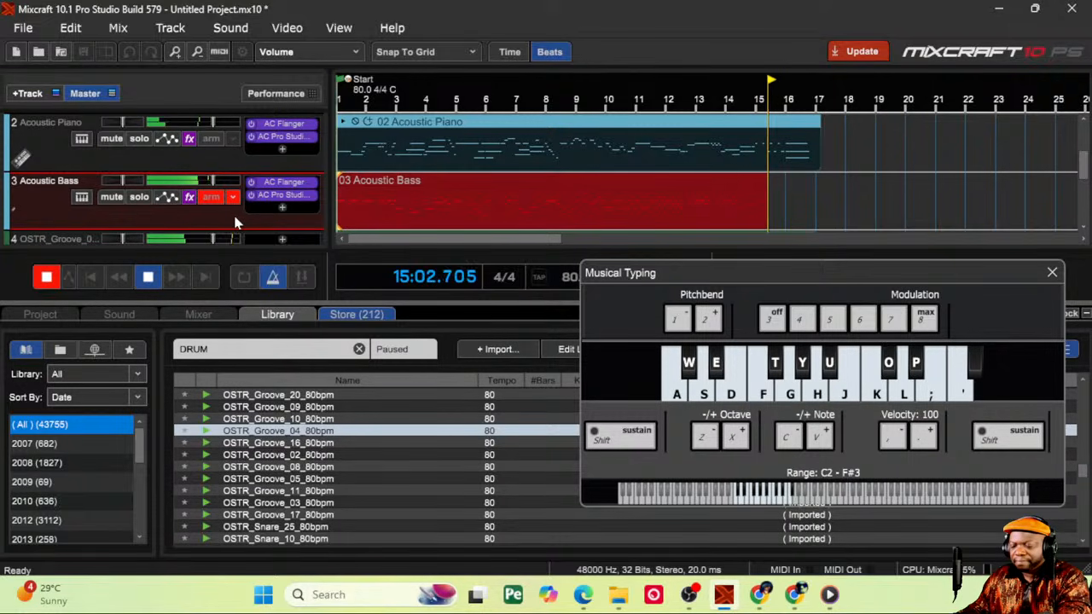
key(d)
key(a)
key(h)
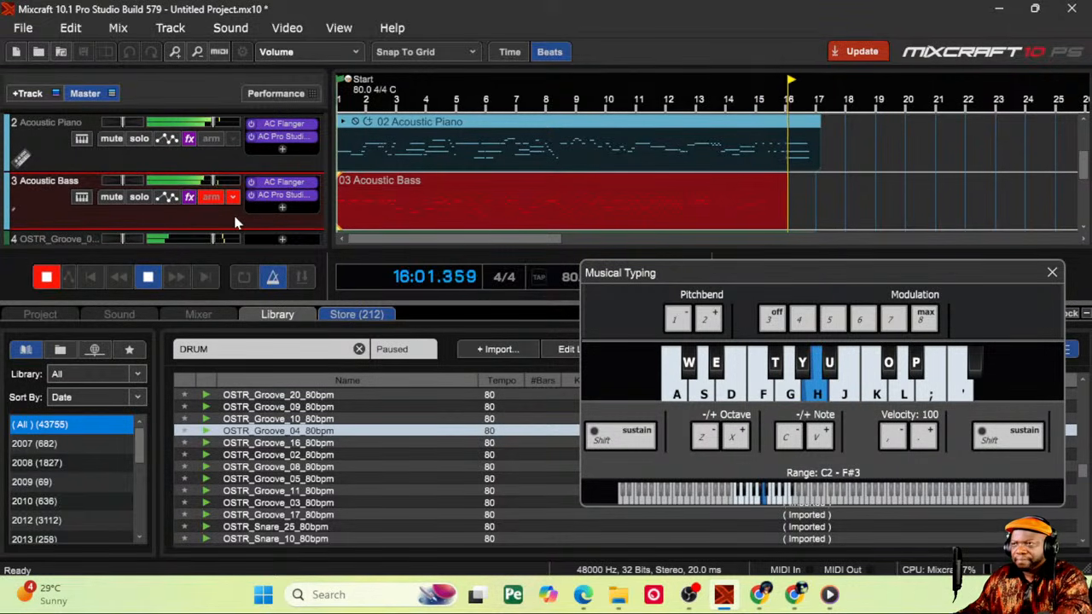
click(148, 276)
click(1051, 272)
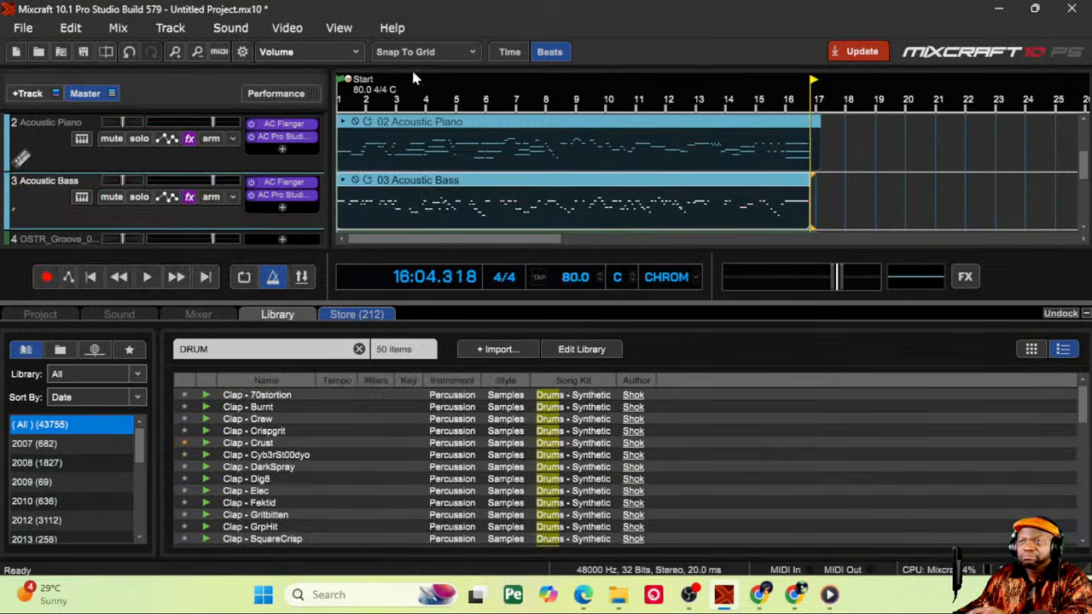
click(25, 32)
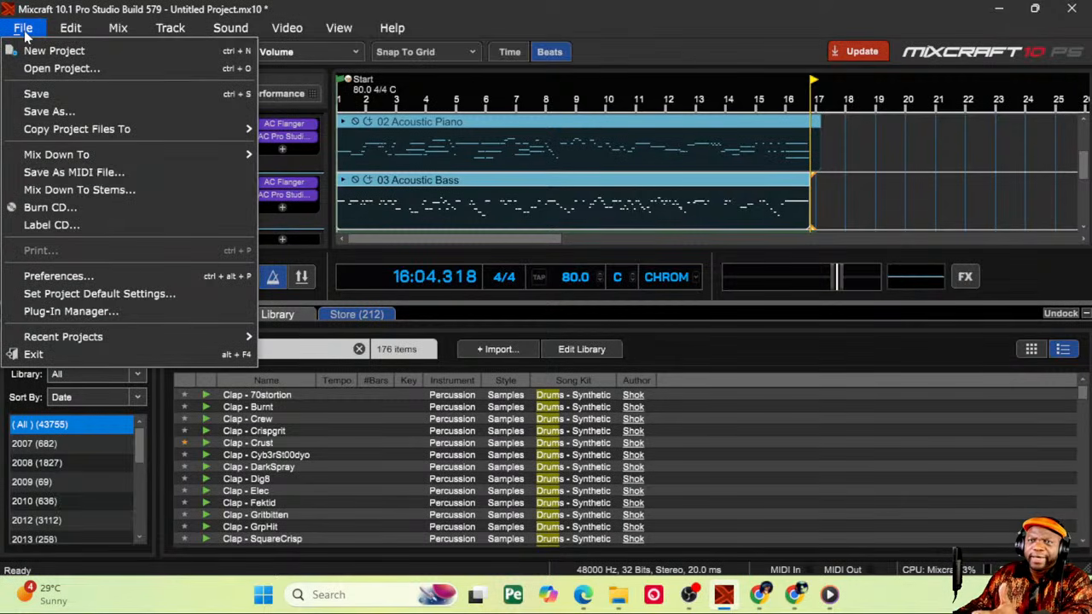
mouse_move(82, 157)
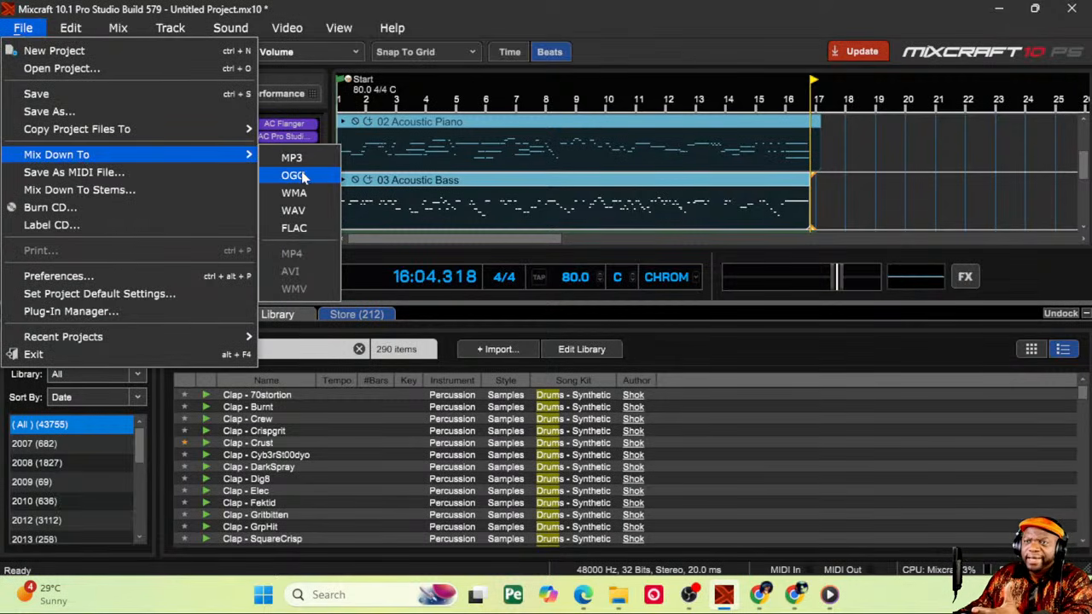
click(764, 33)
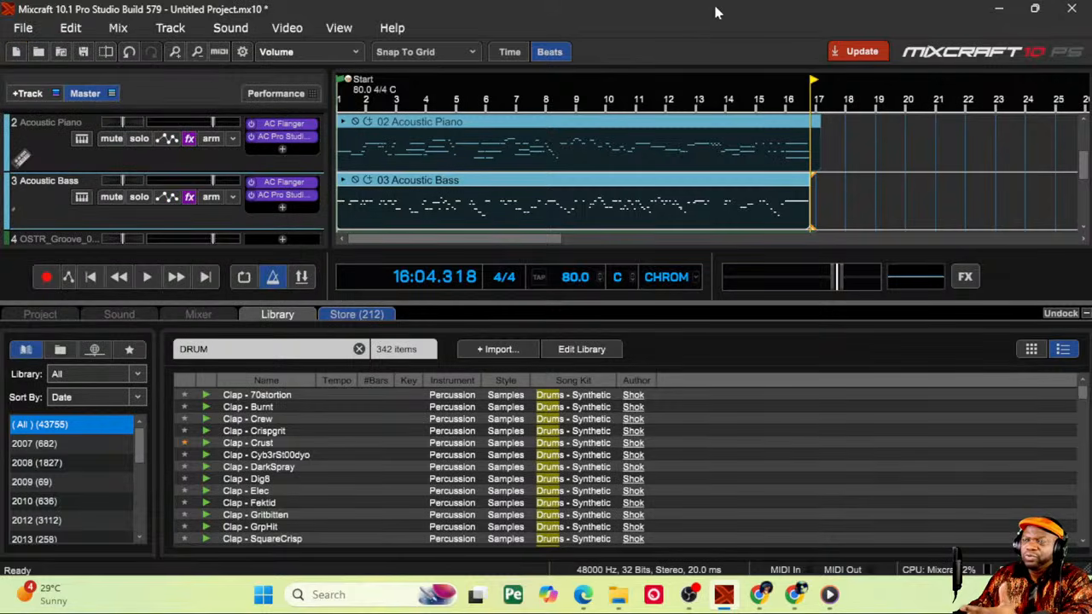
Step: Switch to the Suno create page in the browser and reload it to clear the previous audio and lyrics from the song form
drag(714, 11, 0, 17)
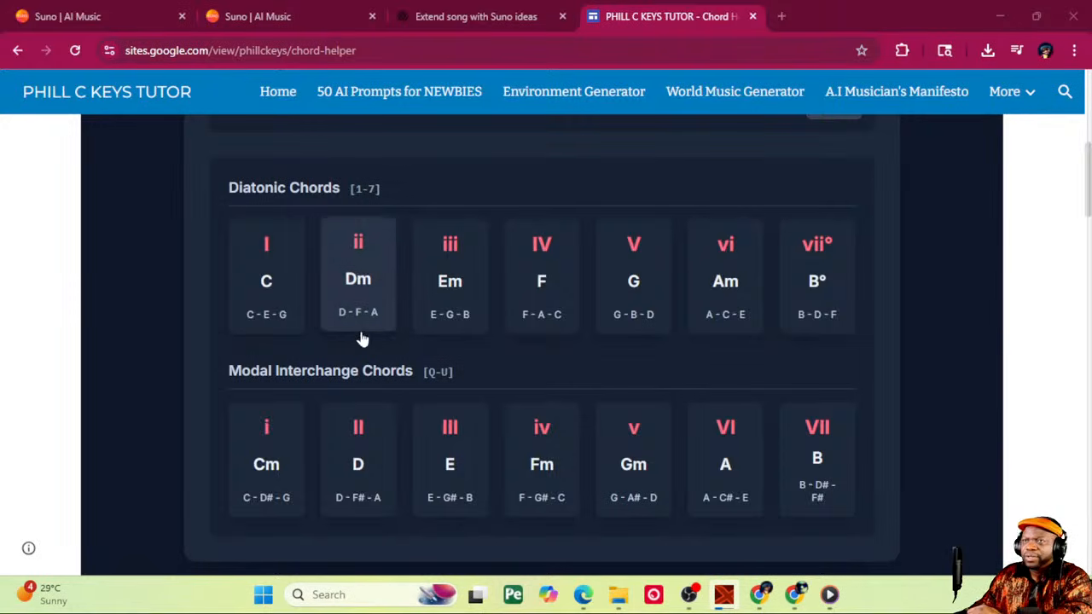
click(279, 18)
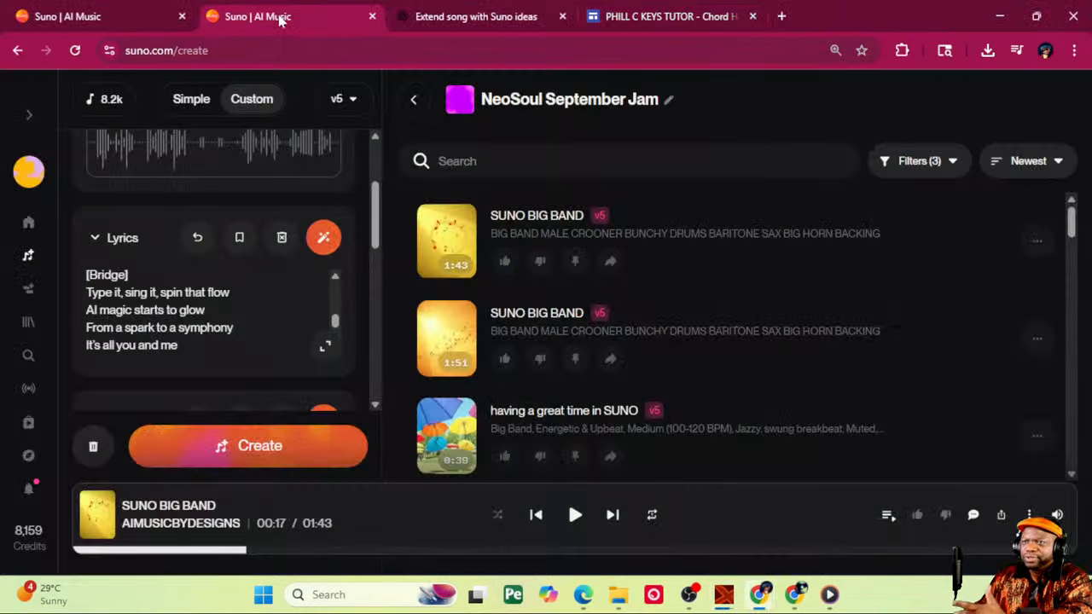
scroll(290, 236, up, 2)
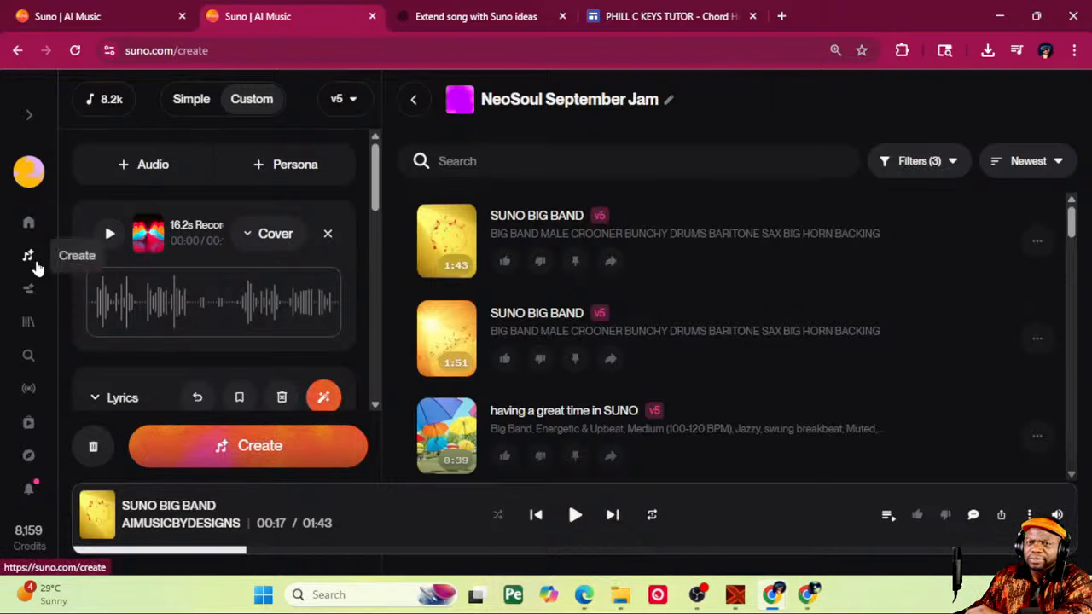
click(75, 51)
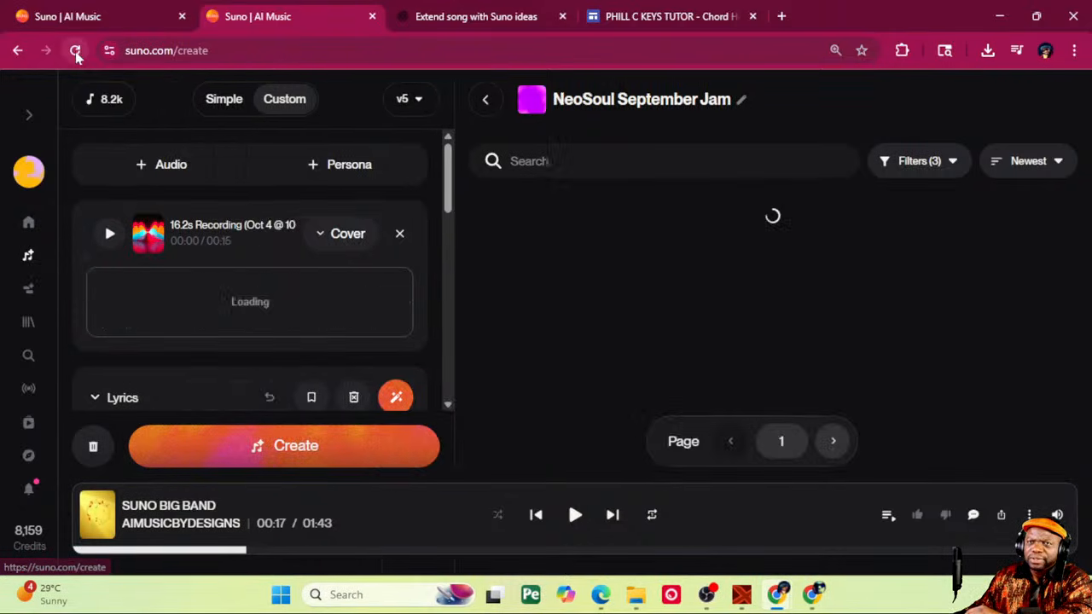
click(78, 56)
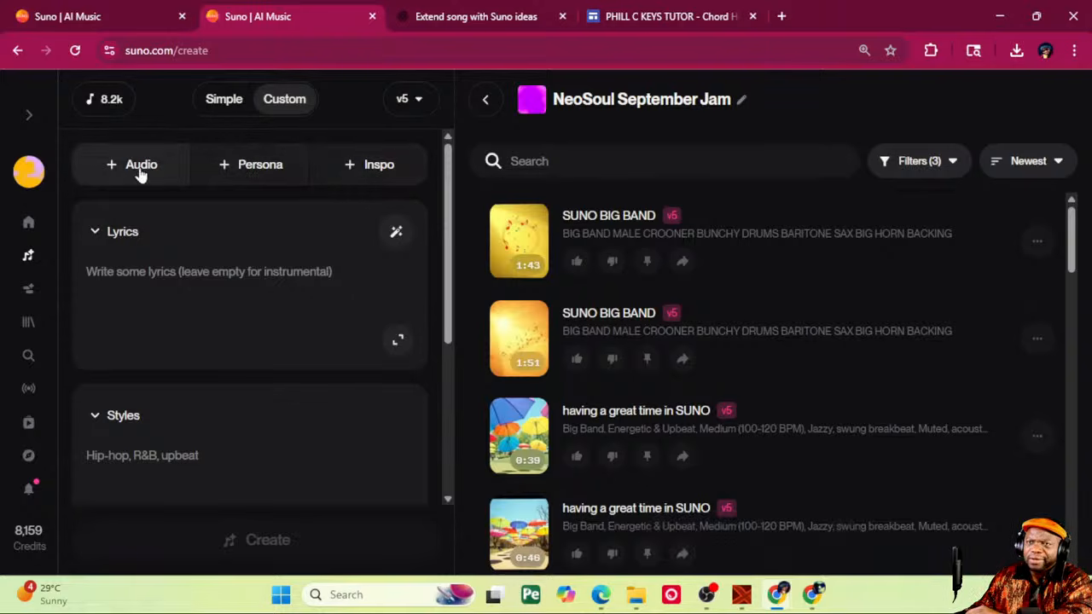
Step: Detach the Suno create tab into its own window, load the MIXCRAFT1 audio file, and bring the window back onto the main screen
drag(267, 14, 4, 452)
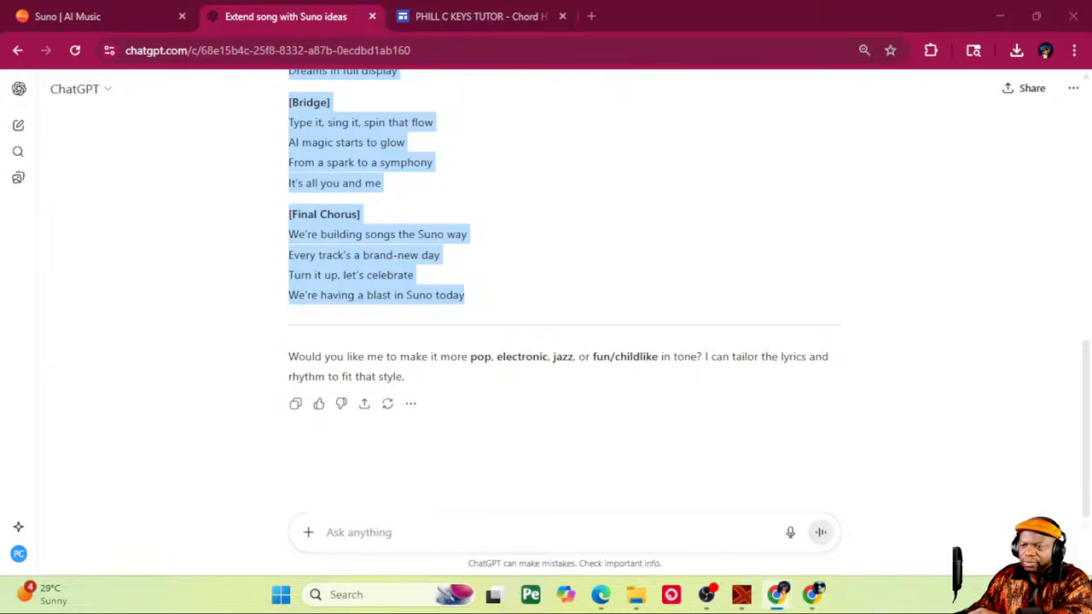
drag(0, 86, 261, 3)
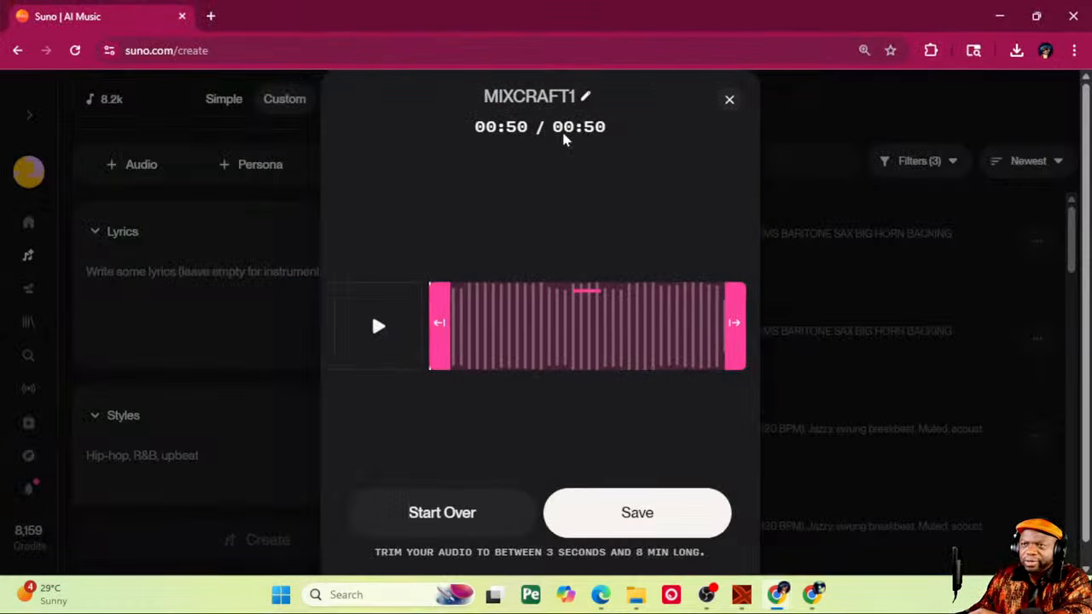
Step: Save the untrimmed MIXCRAFT1 clip, upload it for a Cover, and merge the Suno tab back into the main browser window
click(385, 326)
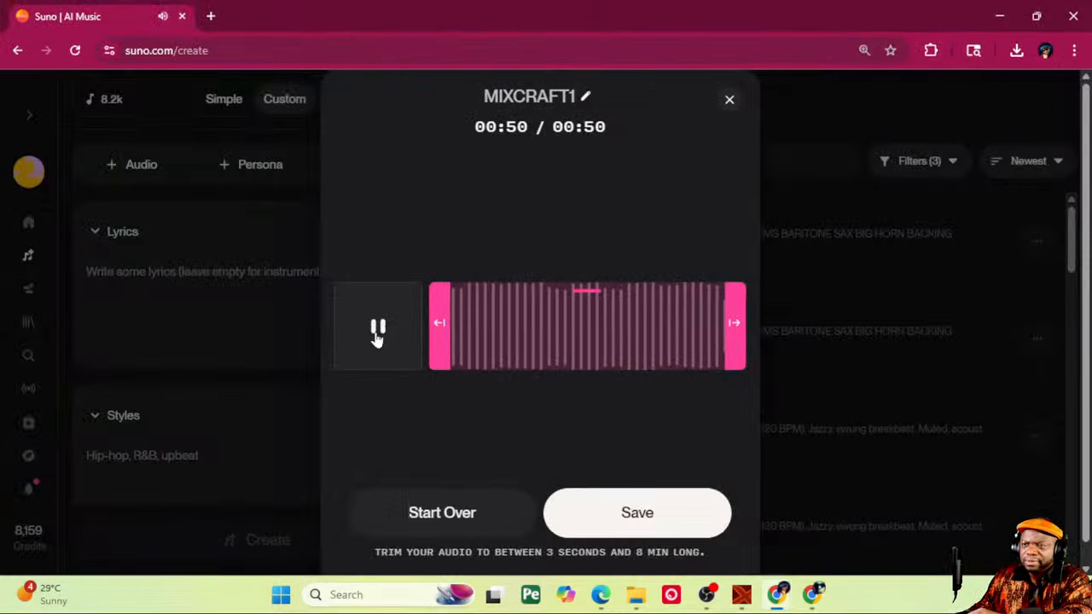
click(586, 516)
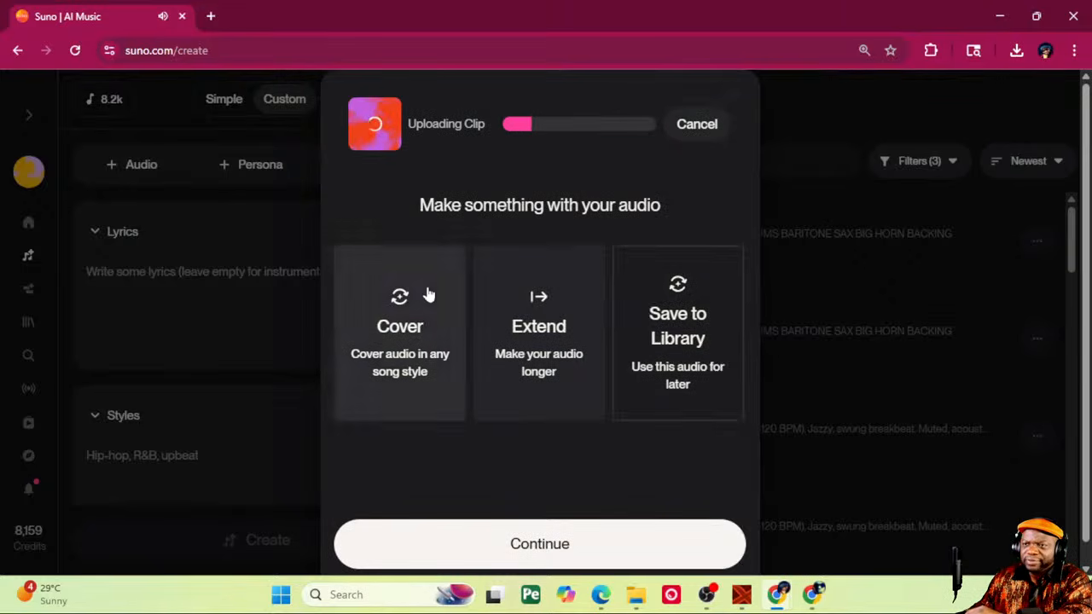
click(520, 540)
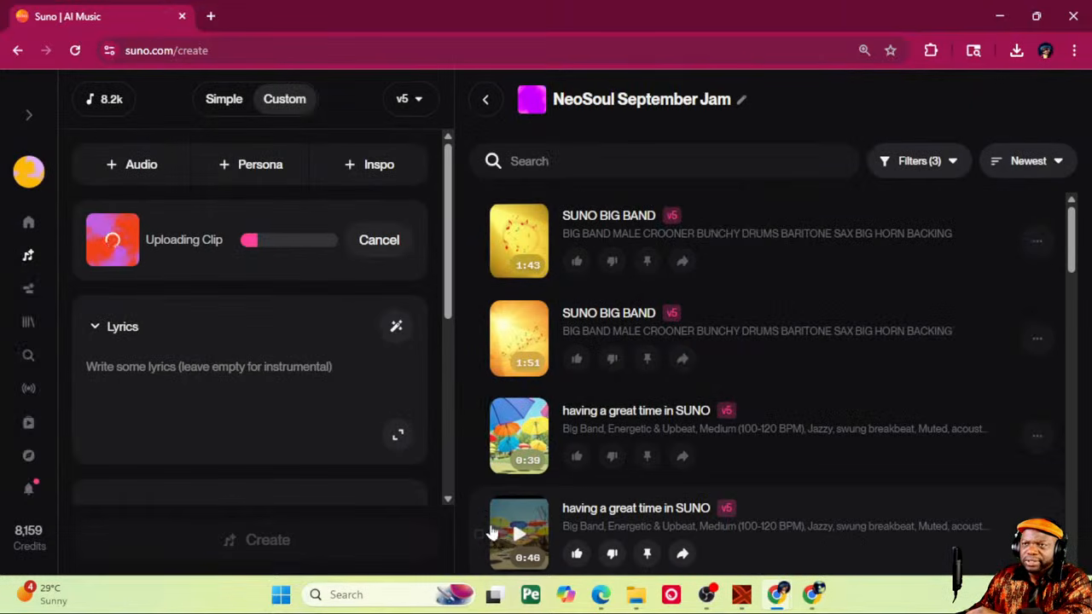
double_click(322, 24)
drag(308, 114, 289, 26)
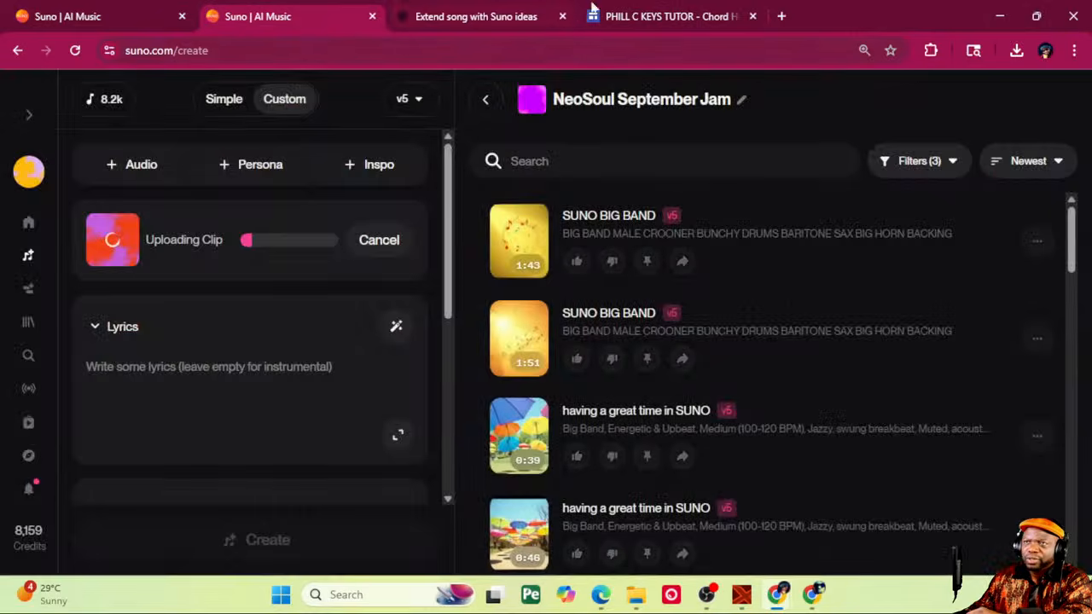
Step: Switch to the PHILL C KEYS TUTOR site and open its Environment Generator page at the Music Prompt Generator
click(657, 16)
scroll(563, 139, up, 8)
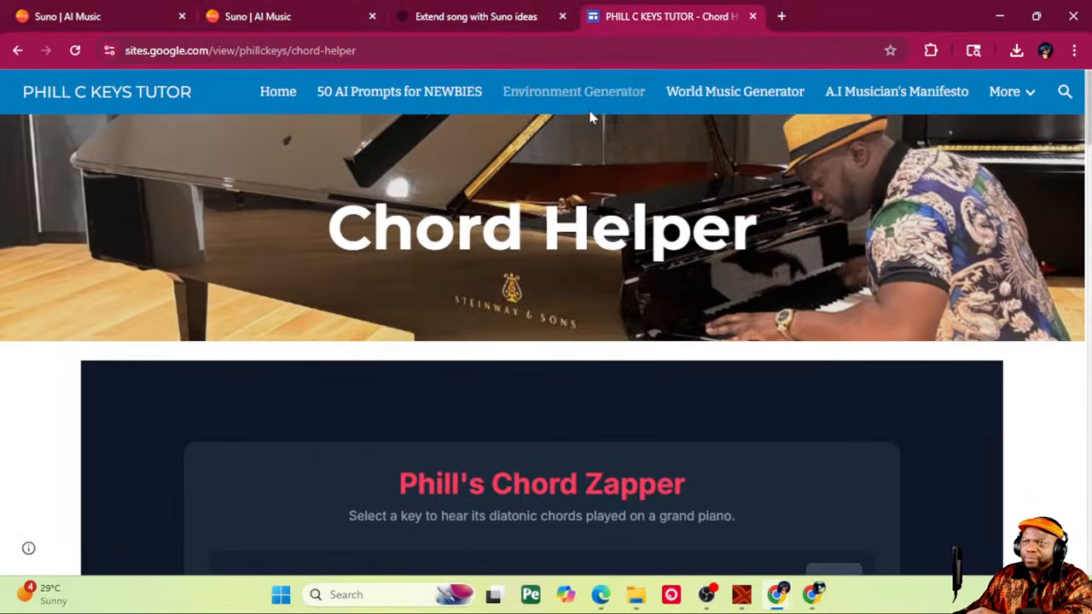
click(581, 101)
scroll(581, 101, down, 6)
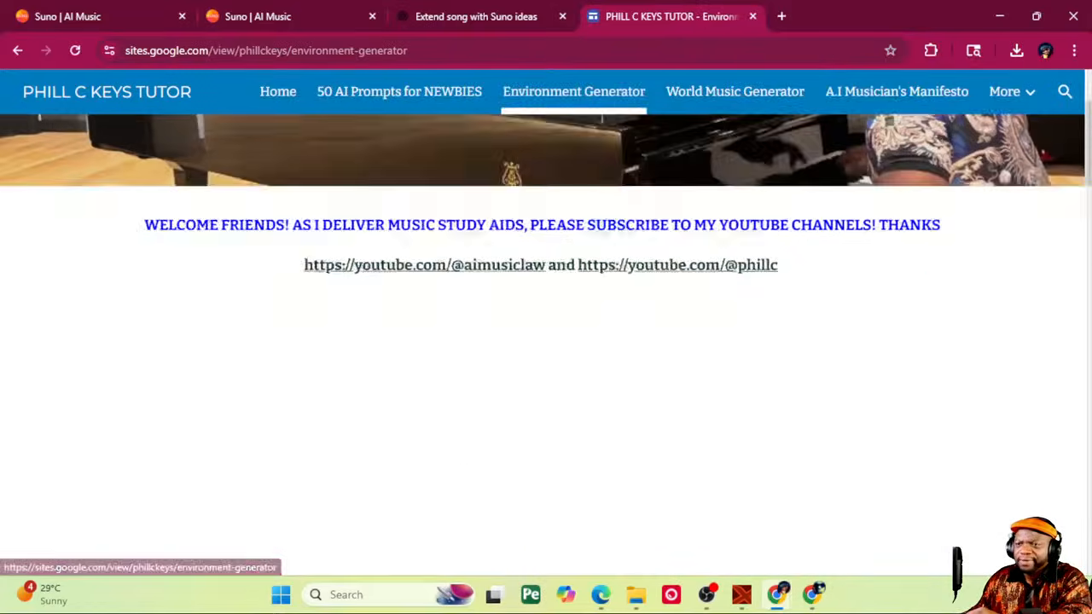
Step: Look through the genre choices of Phill's Music Prompt Generator and Phill's Prompt Super-Sizer
click(326, 317)
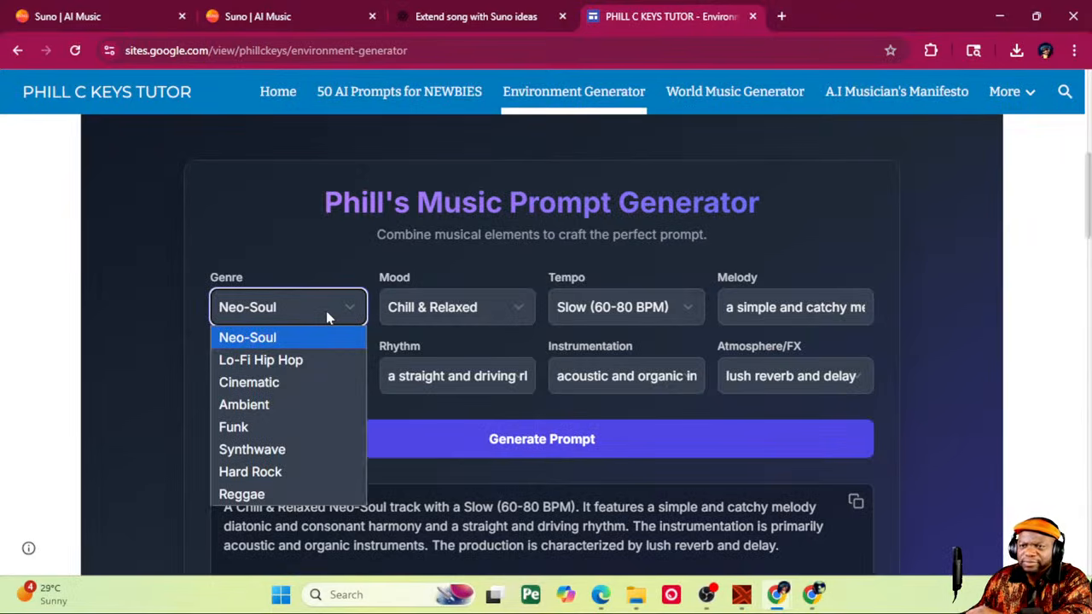
scroll(325, 311, down, 8)
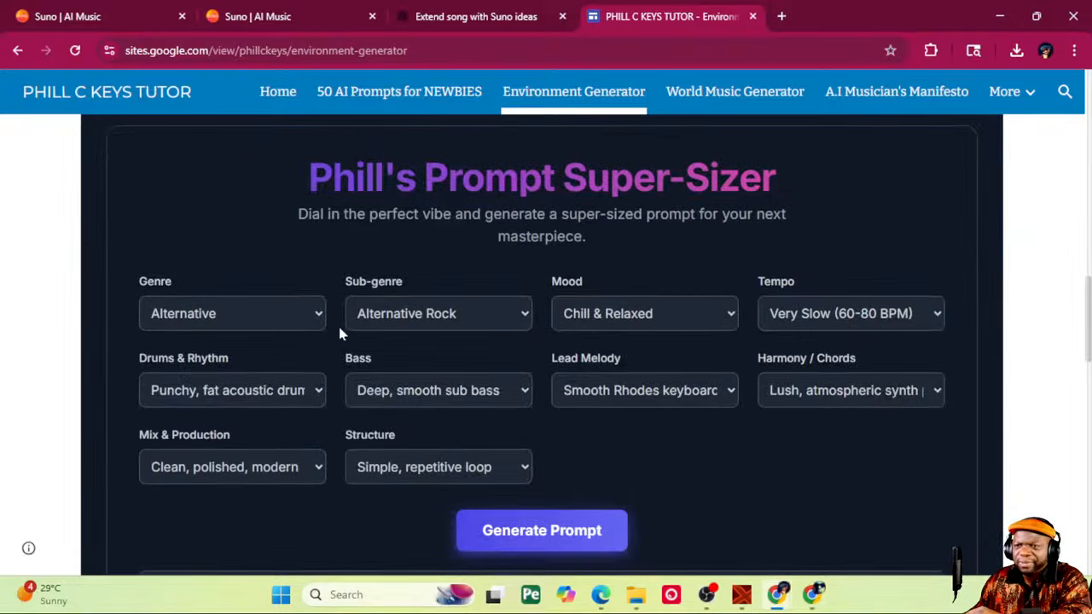
click(315, 331)
scroll(264, 227, down, 1)
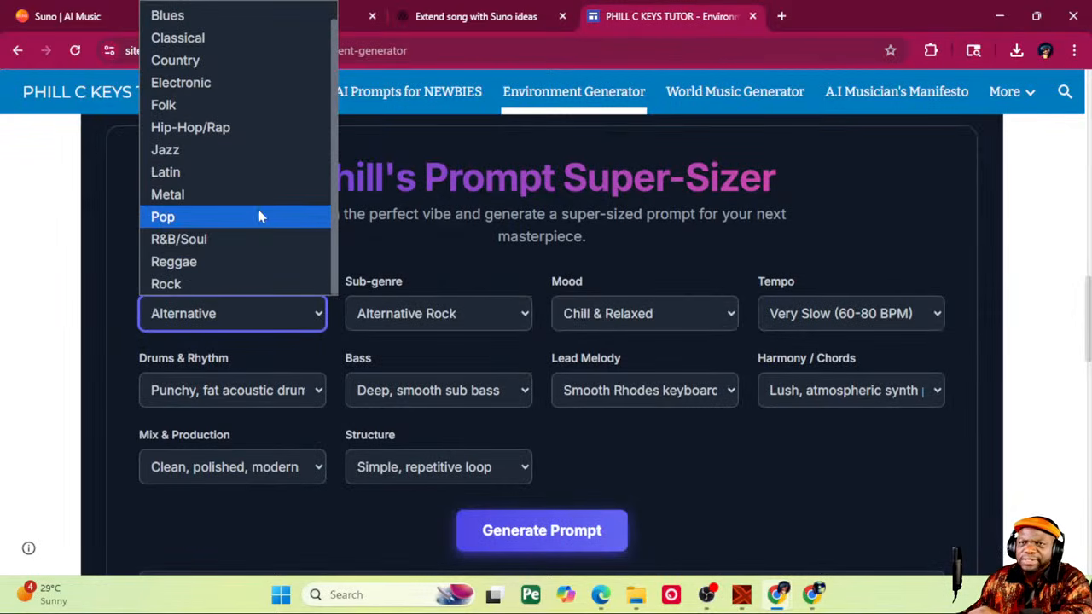
scroll(260, 217, up, 1)
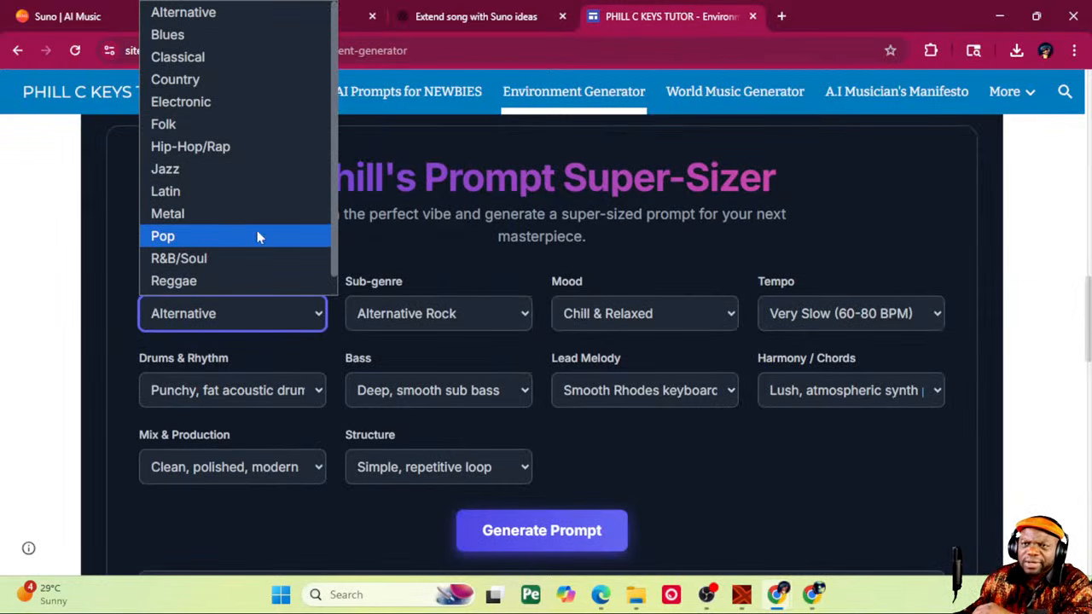
scroll(257, 230, down, 1)
click(85, 237)
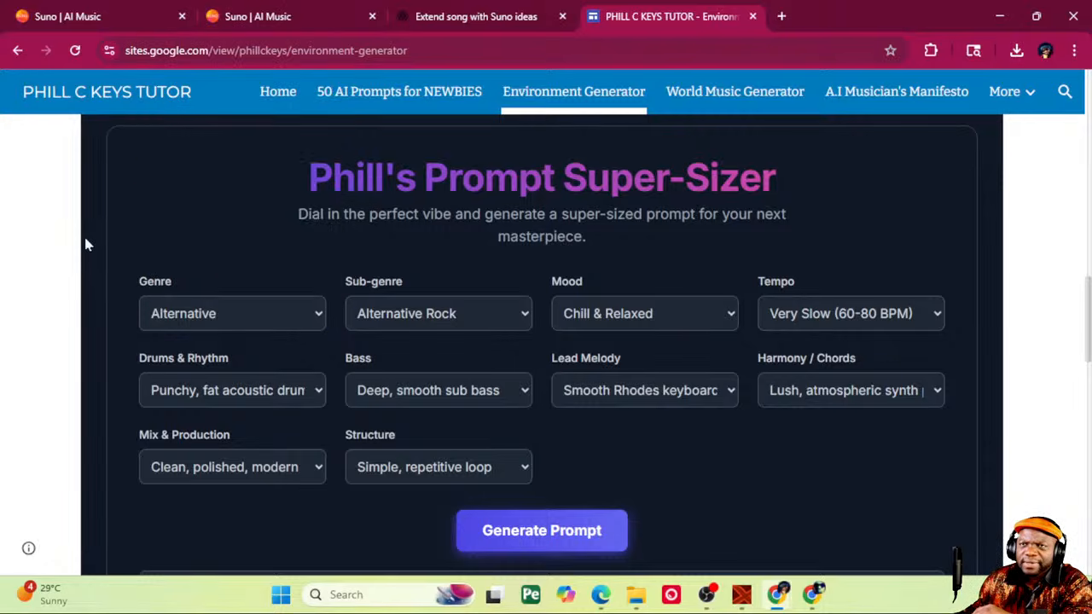
Step: Generate a Lo-Fi Hip Hop prompt with the Chill & Relaxed mood in Phill's Music Prompt Generator and copy it
scroll(117, 258, up, 8)
click(265, 313)
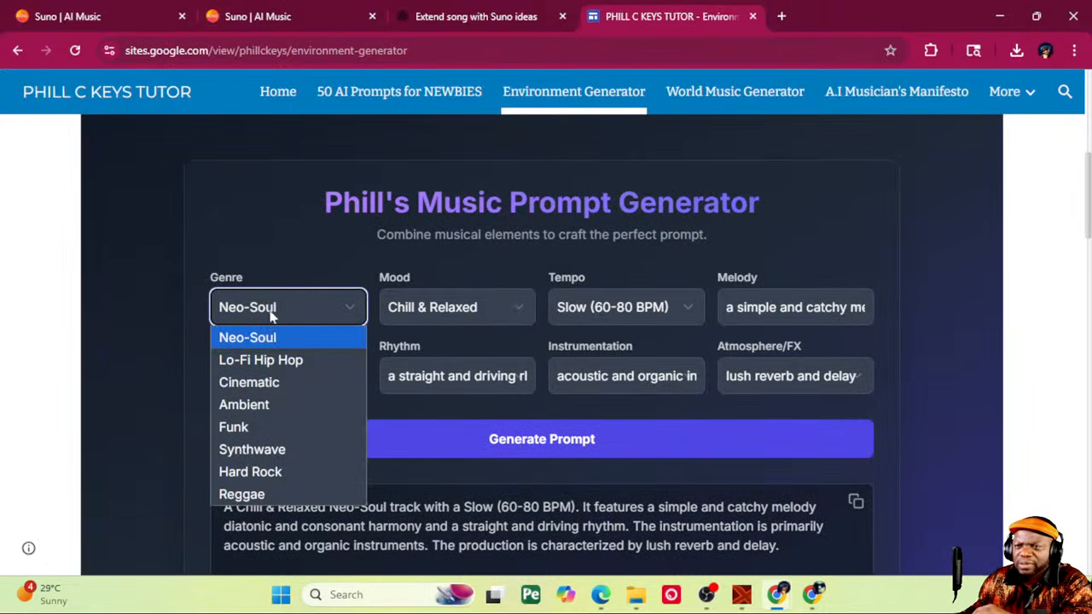
click(283, 358)
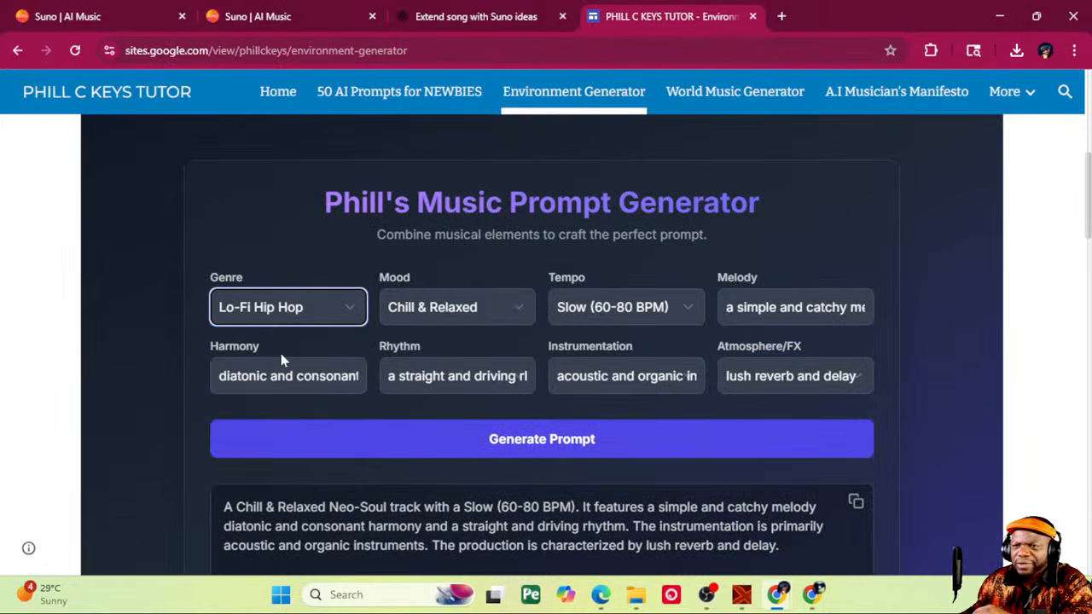
click(453, 313)
click(454, 313)
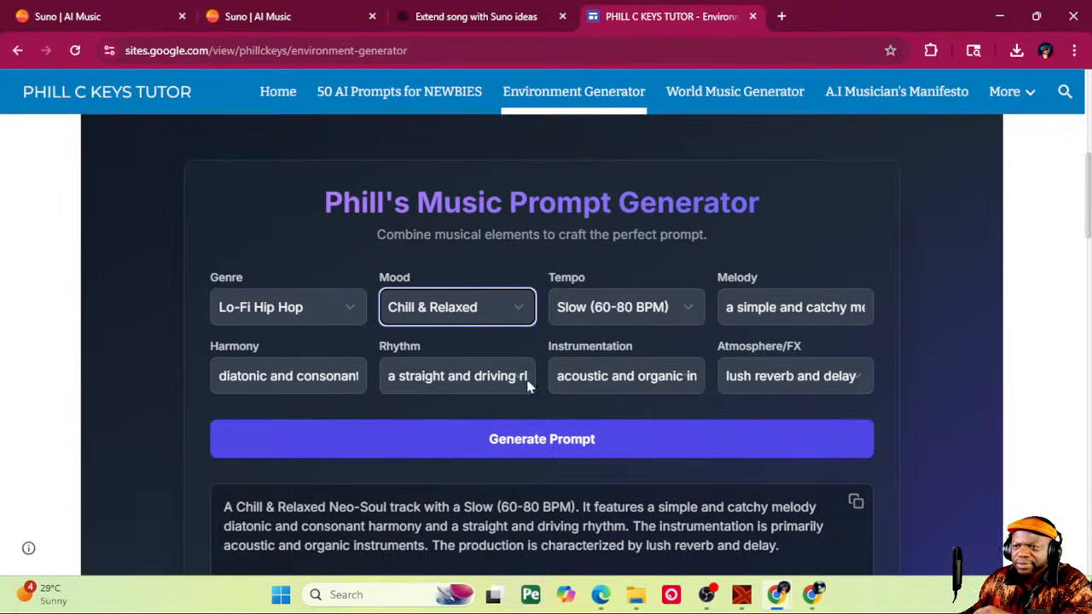
scroll(527, 386, down, 2)
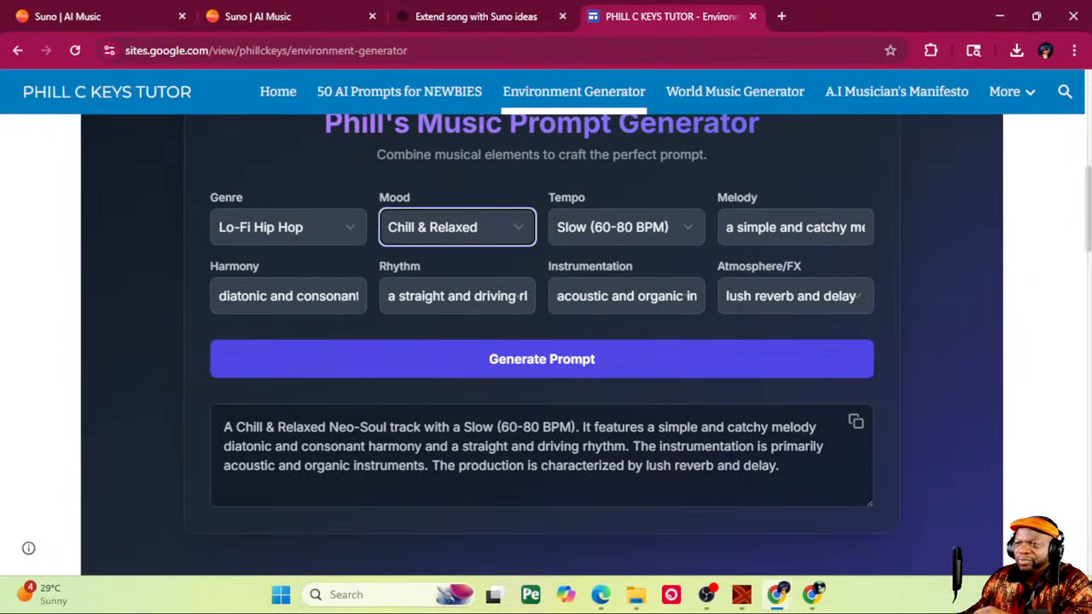
click(731, 372)
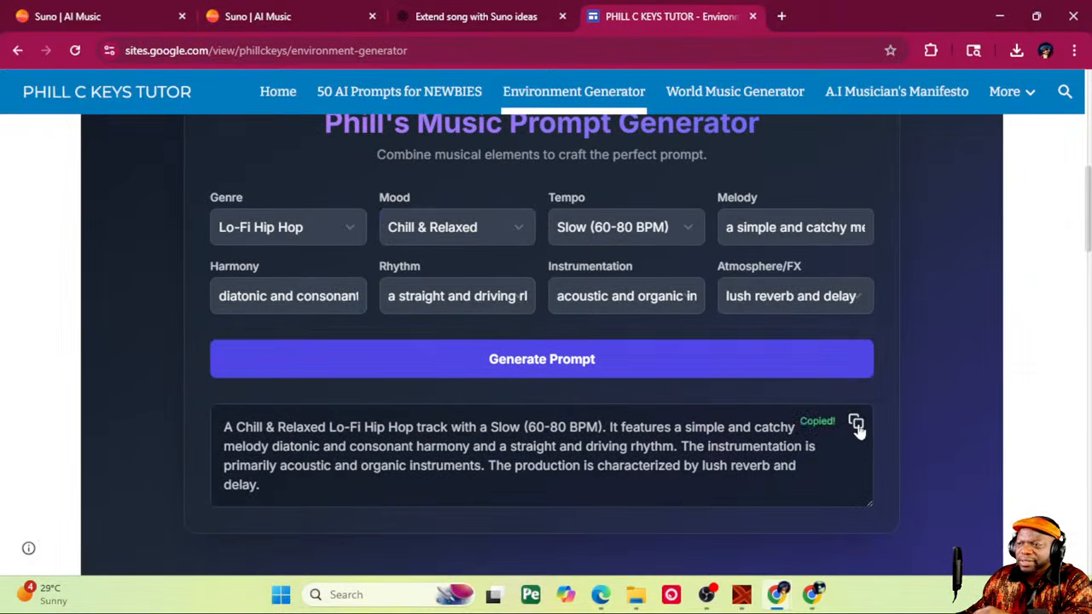
Step: Return to the Suno song form and replace the whole Styles description with the copied Lo-Fi Hip Hop prompt
click(281, 12)
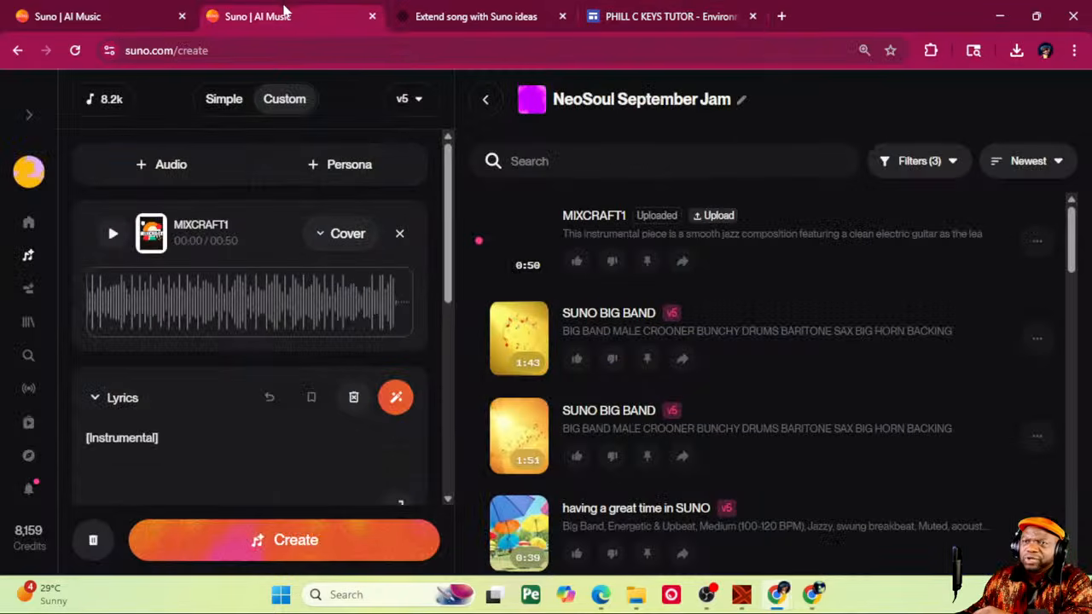
scroll(300, 271, down, 4)
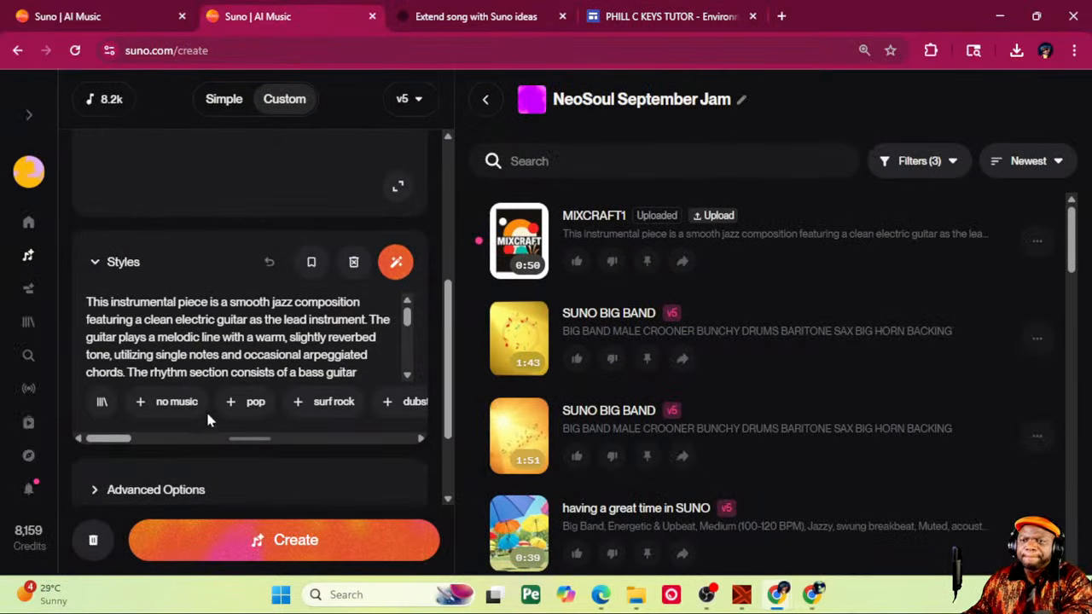
click(213, 337)
key(ctrl+a)
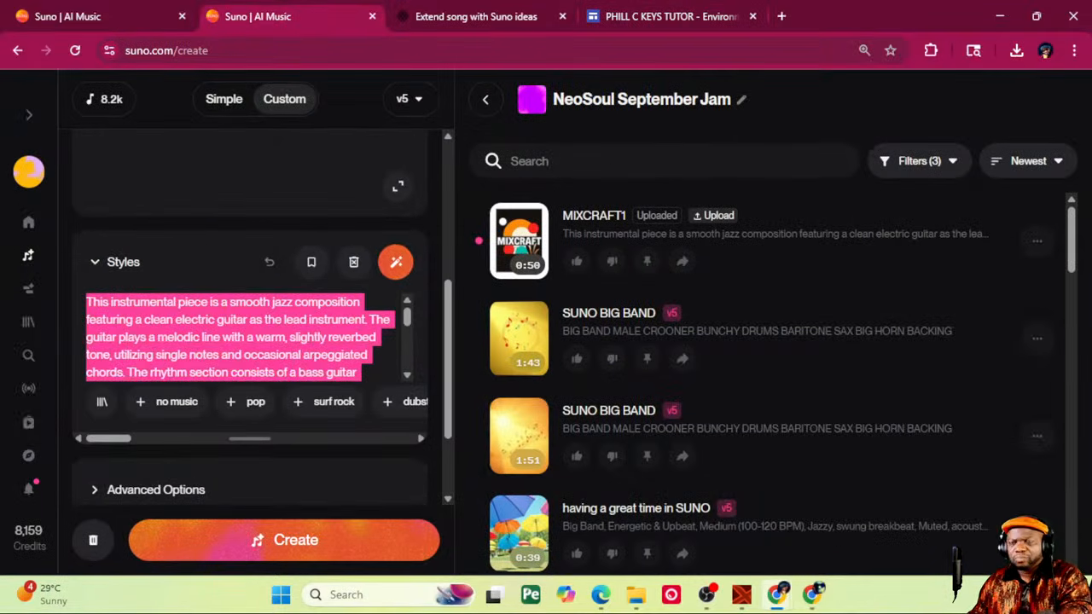
key(ctrl+v)
scroll(287, 305, up, 6)
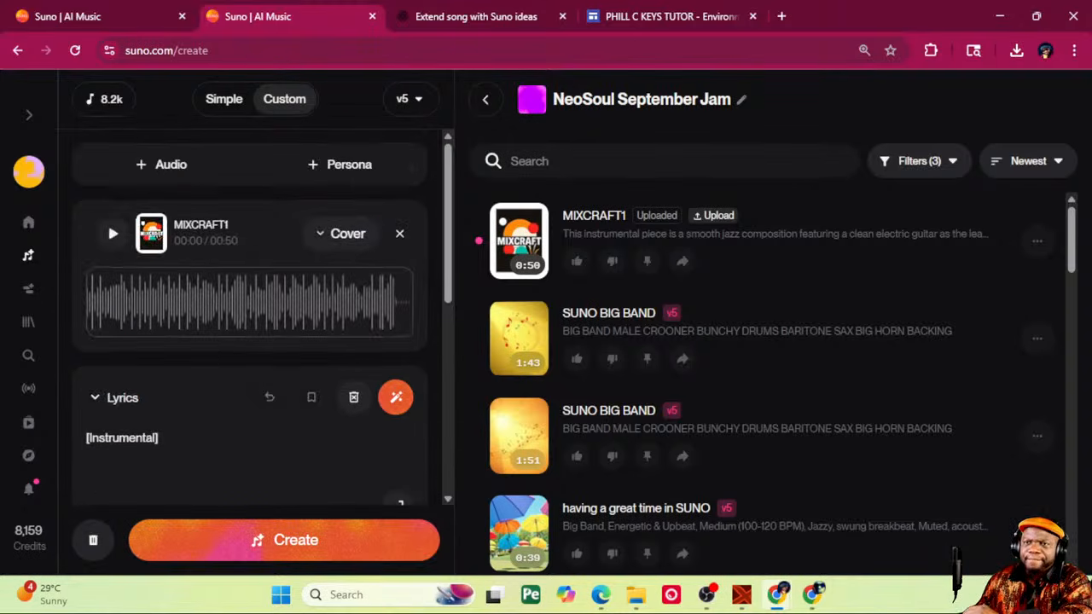
Step: Set Audio Influence to 88% and Style Influence to 92% in the advanced options, and create the MIXCRAFT1 cover
scroll(219, 353, down, 5)
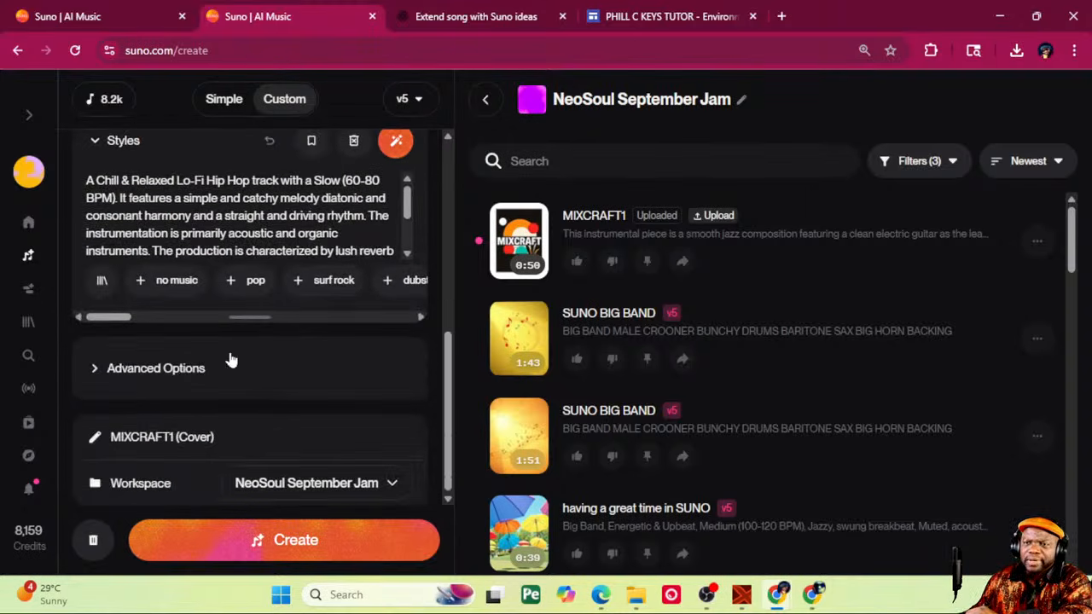
click(187, 368)
scroll(256, 341, down, 3)
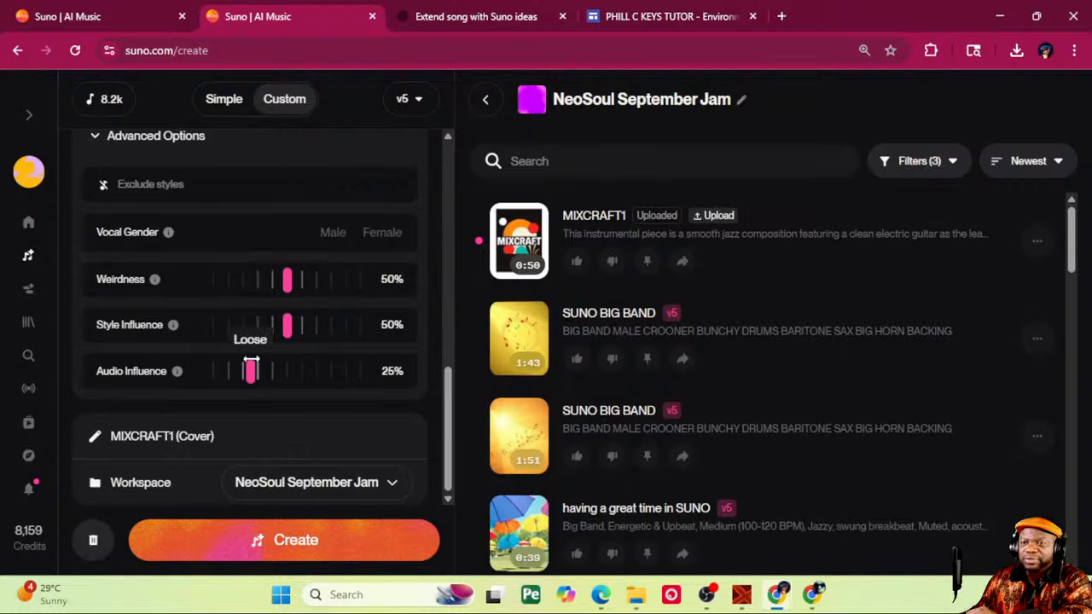
drag(251, 369, 342, 370)
drag(288, 324, 348, 334)
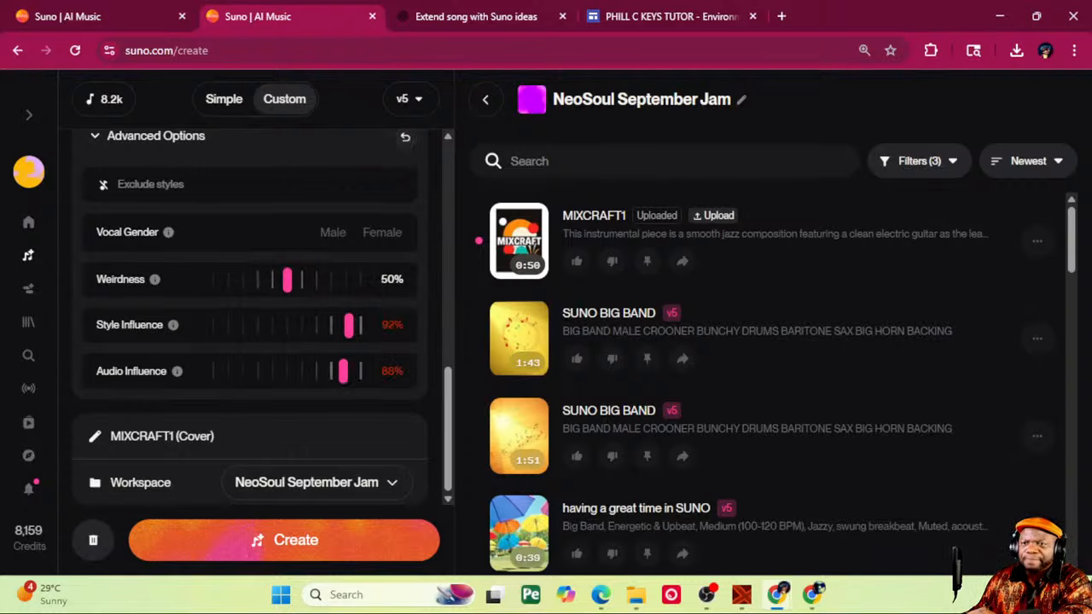
click(354, 546)
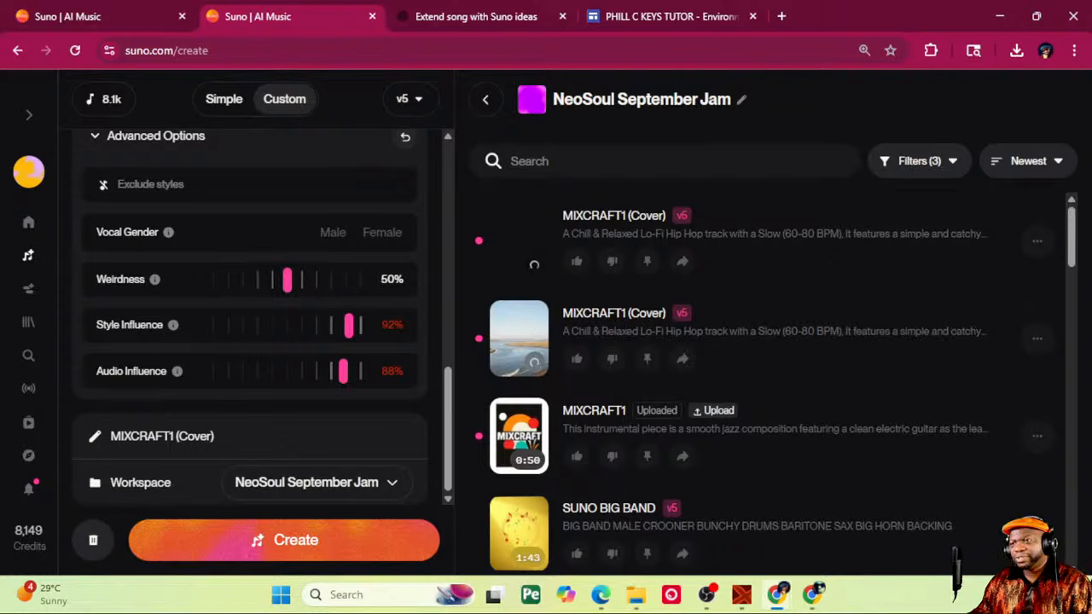
Step: Play the second MIXCRAFT1 (Cover) version on repeat, close its details, and pause after listening
click(518, 338)
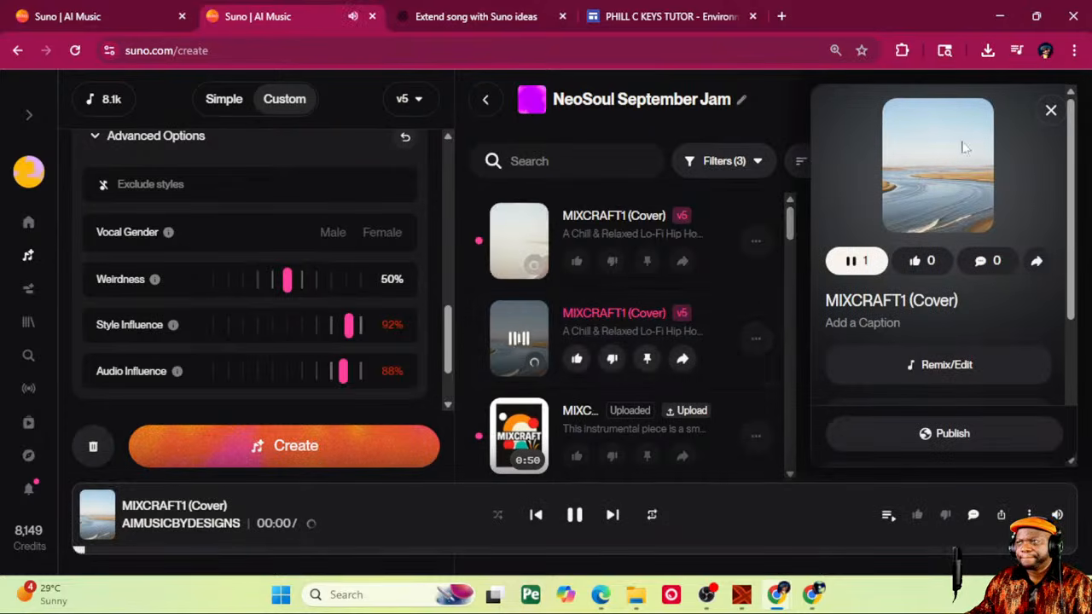
click(1051, 110)
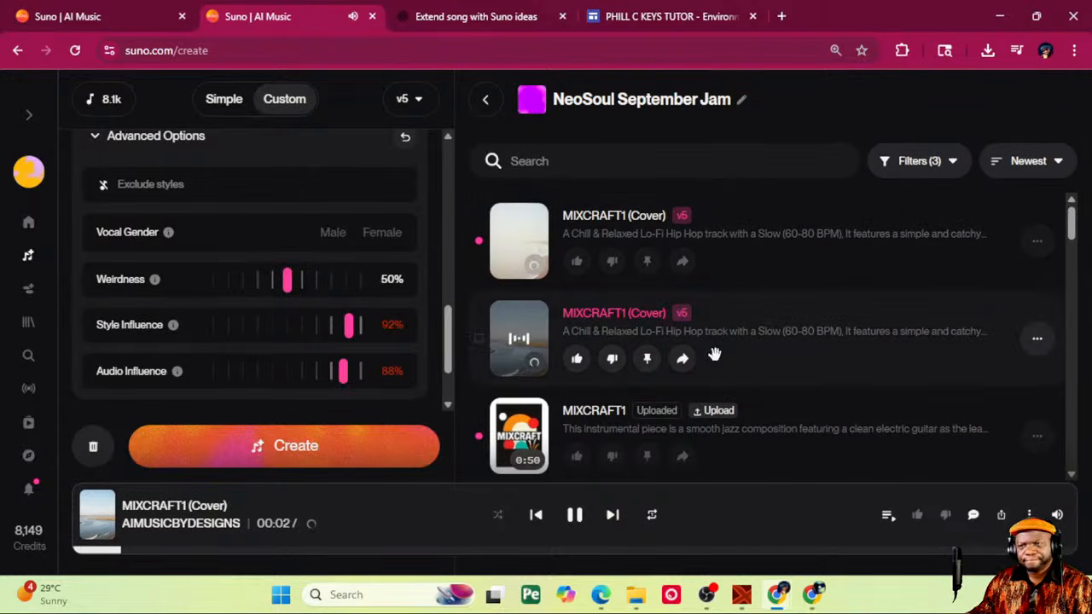
click(648, 516)
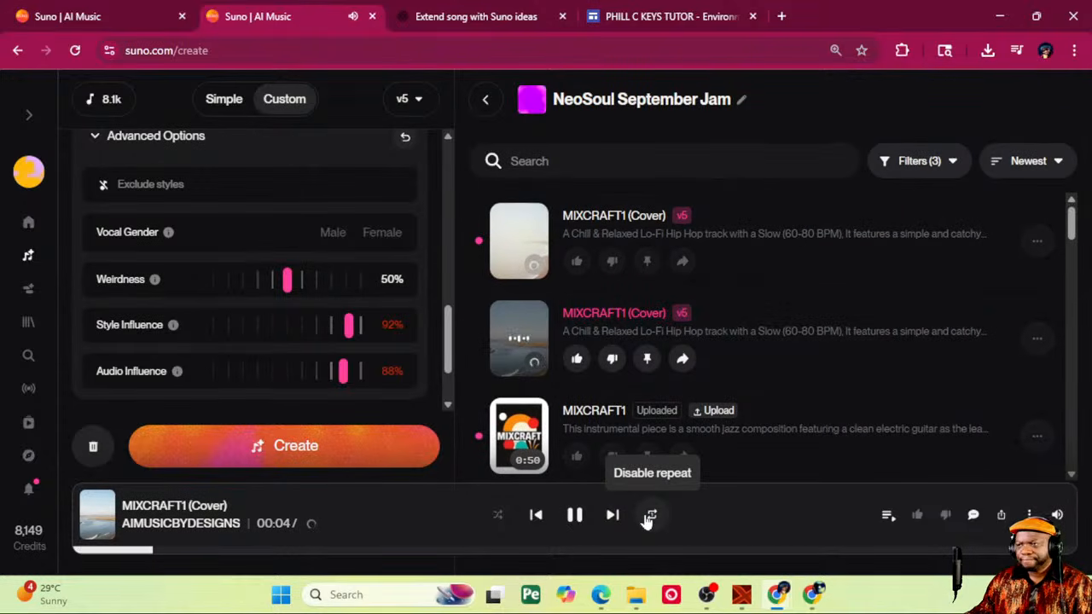
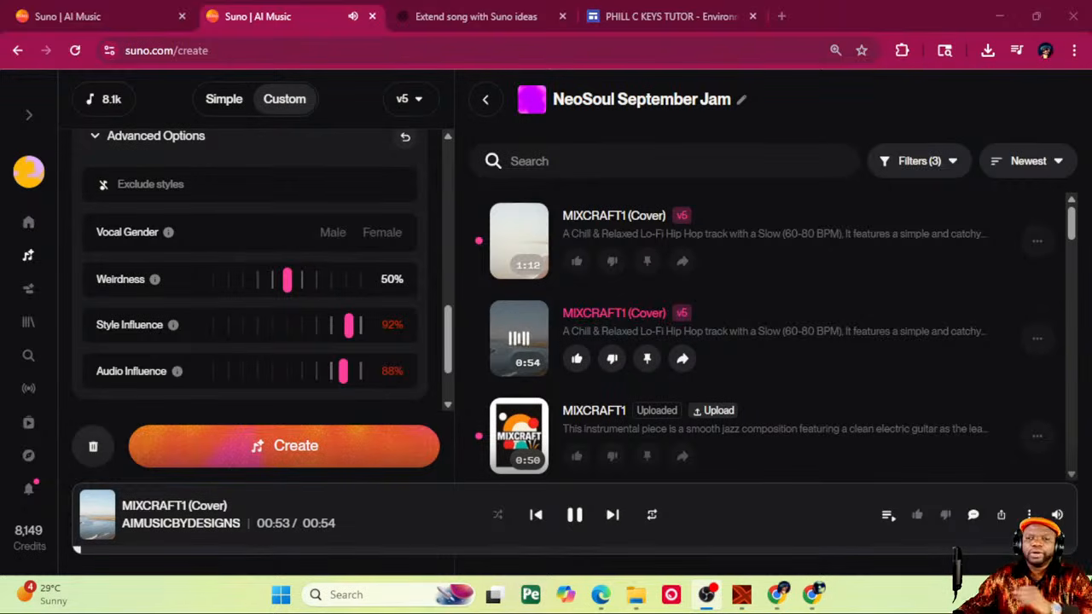
click(574, 514)
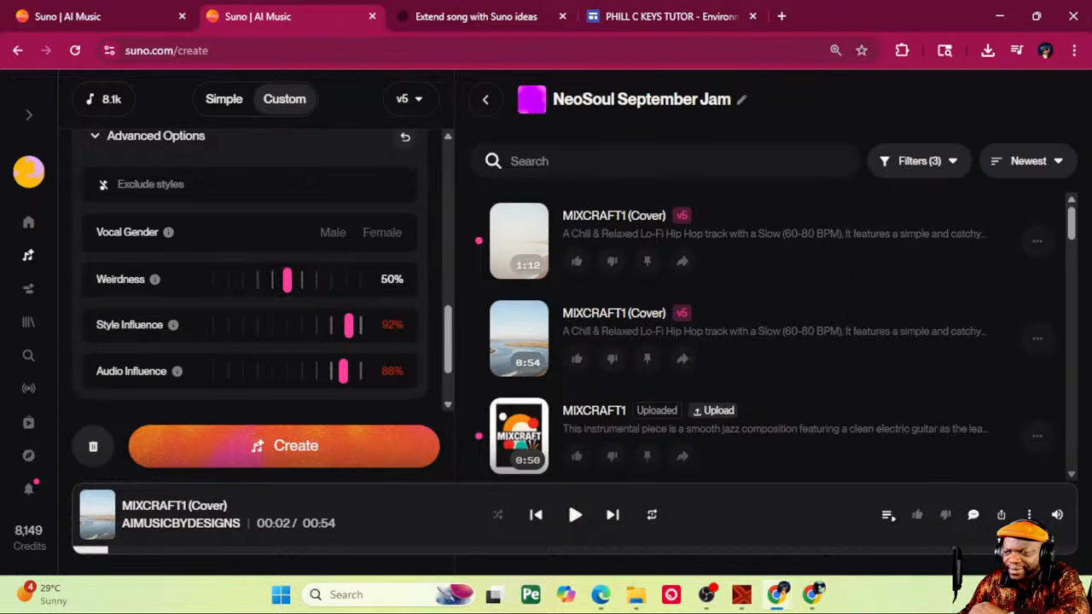
Step: Look through the older songs in the NeoSoul September Jam workspace, down to the Jazz and Funk tracks
key(alt+Tab)
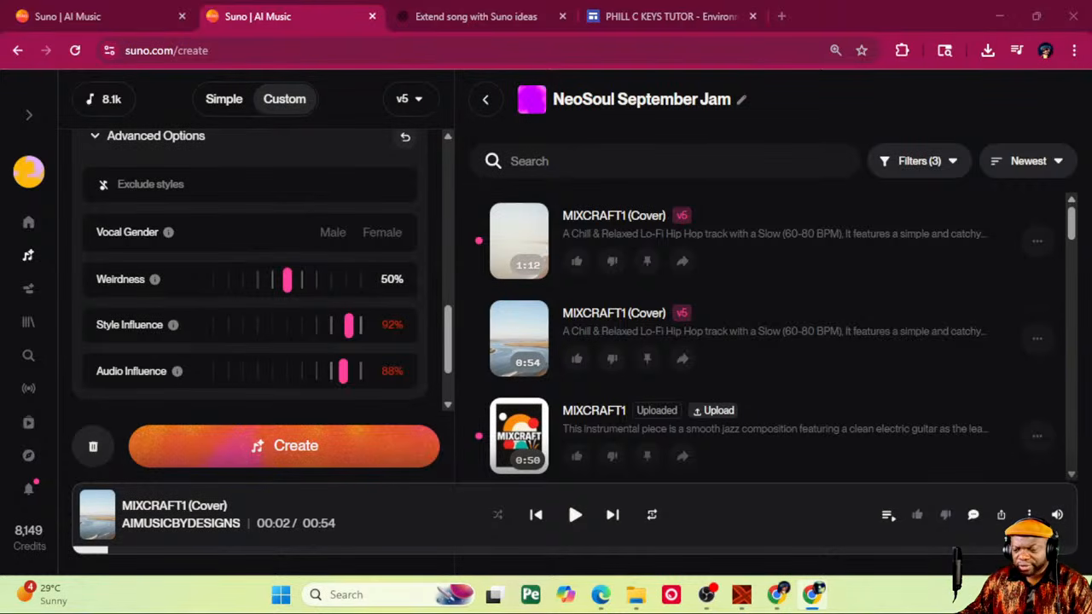
key(alt+Tab)
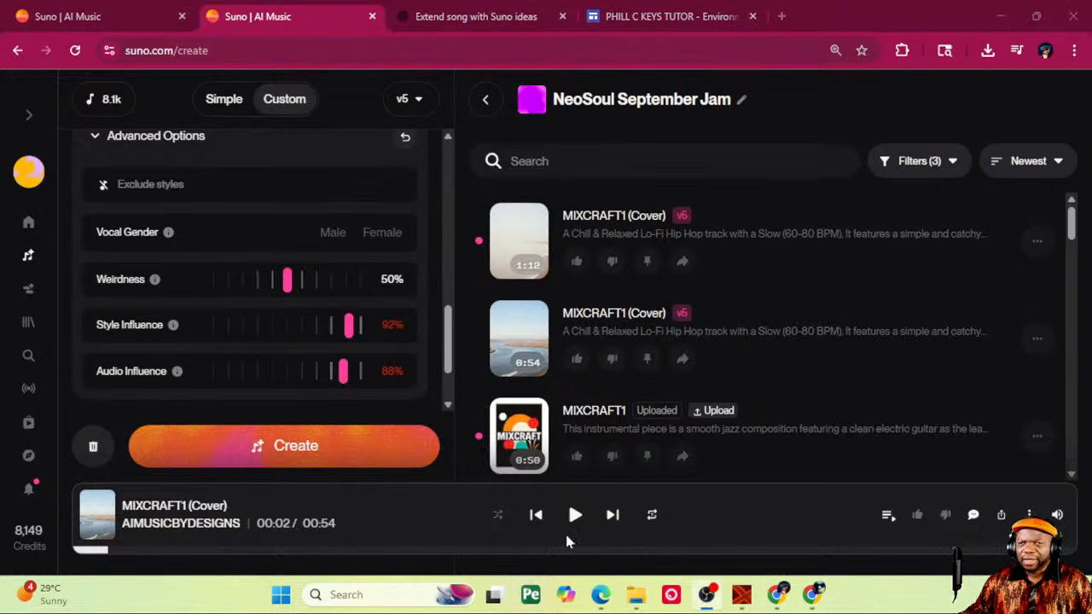
scroll(801, 303, down, 3)
scroll(802, 303, down, 5)
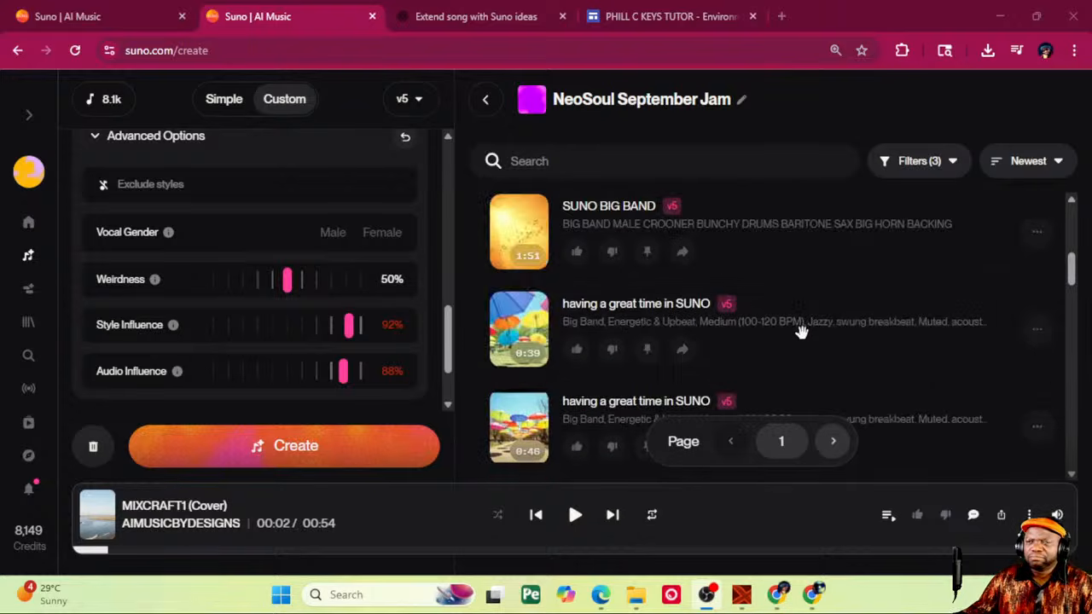
scroll(802, 332, down, 5)
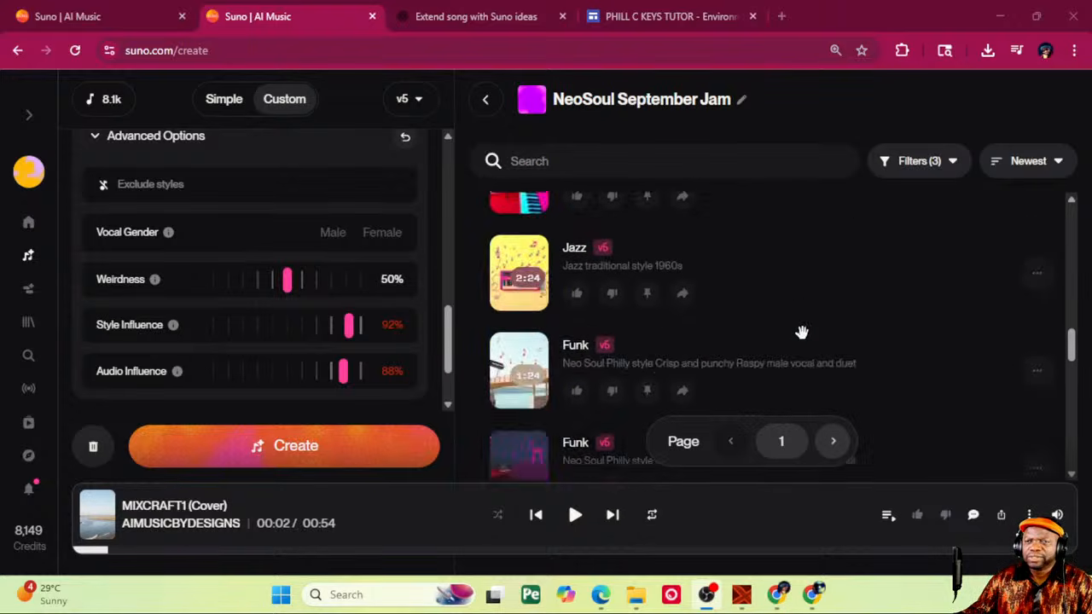
scroll(662, 338, up, 1)
scroll(589, 307, down, 2)
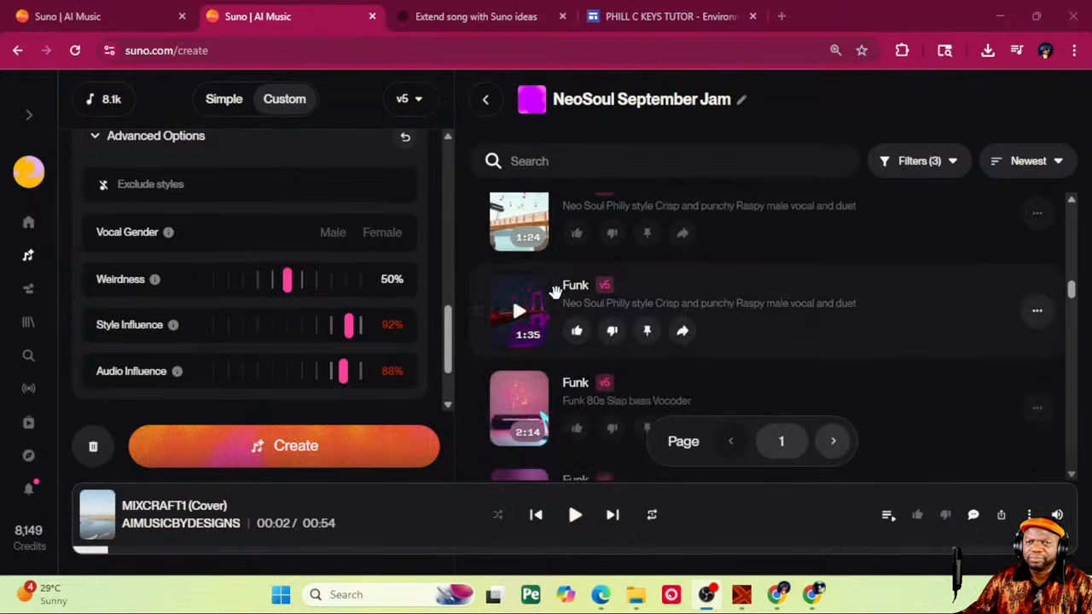
scroll(571, 297, up, 1)
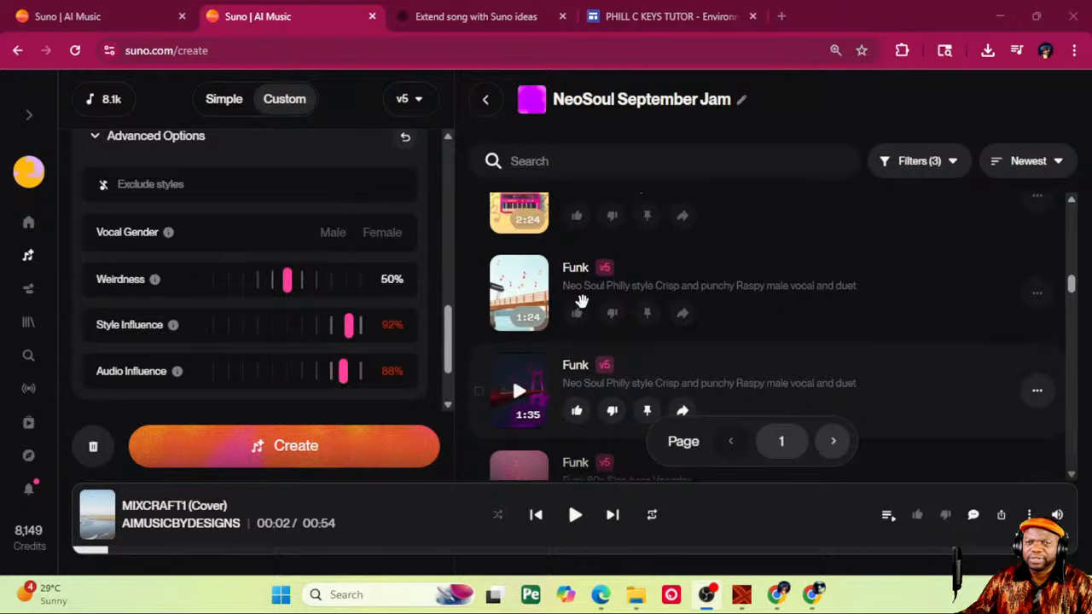
Step: Play the 1:24 Neo Soul Philly style Funk song, close its details, and pause after a short listen
click(520, 294)
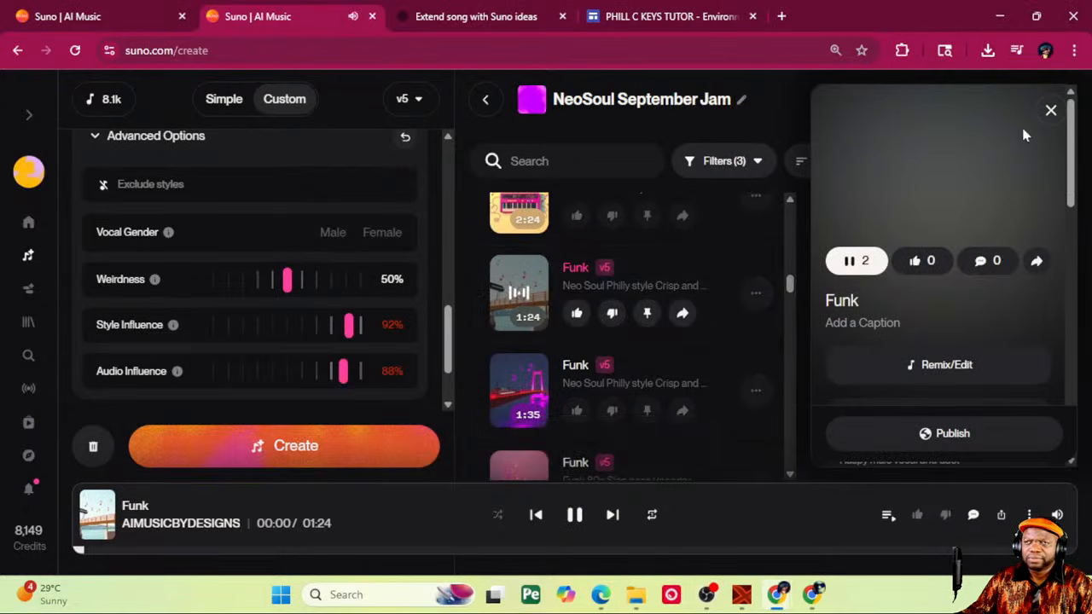
click(1050, 111)
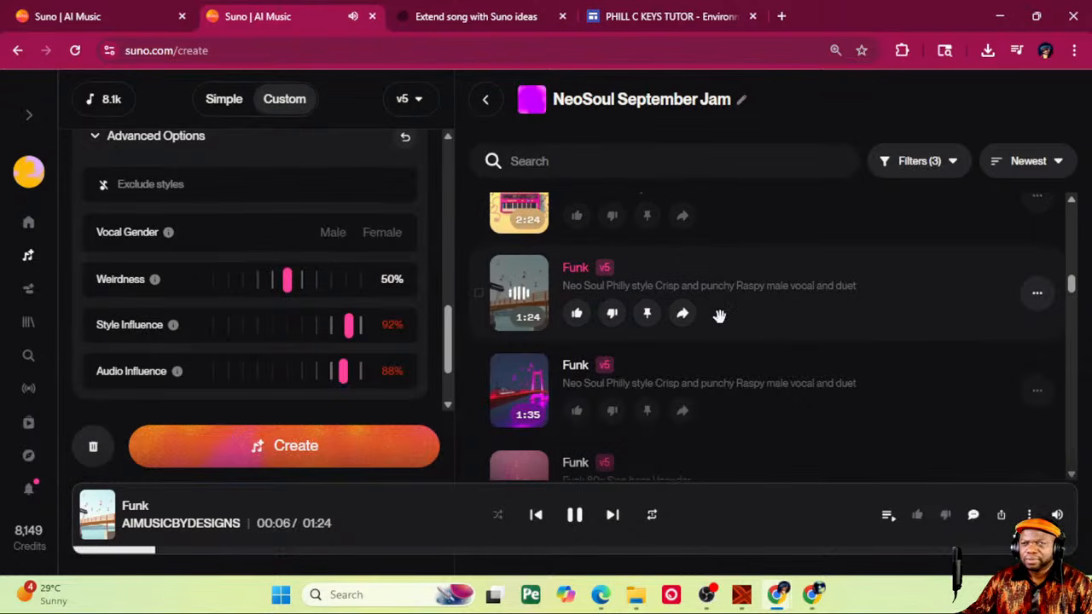
click(575, 515)
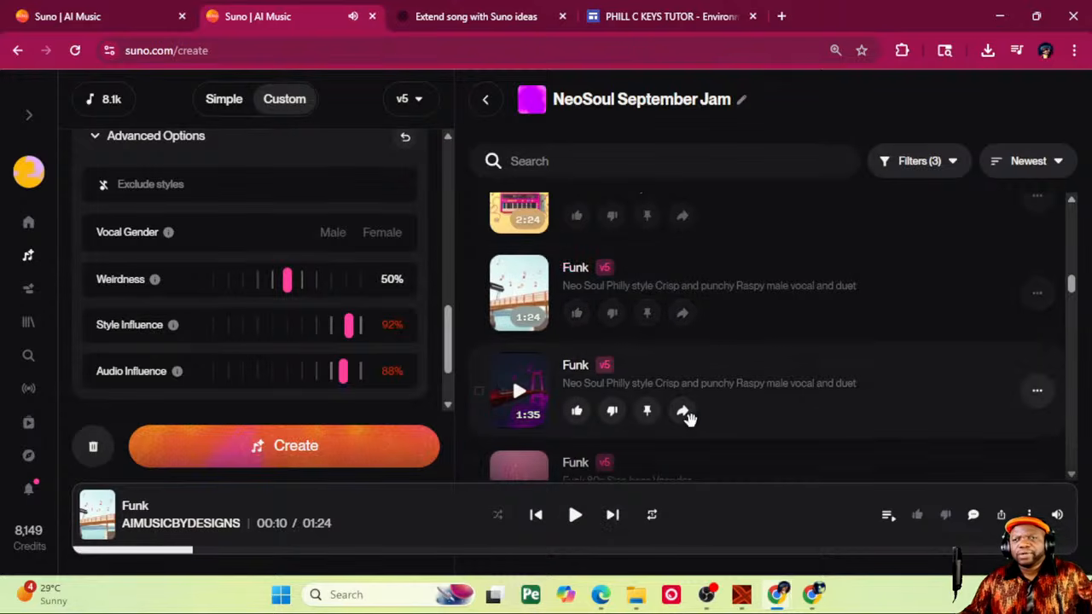
Step: Find HERE4U (Cover) -dminor further down the workspace, play it briefly, and pause it
scroll(688, 417, down, 10)
scroll(691, 424, down, 5)
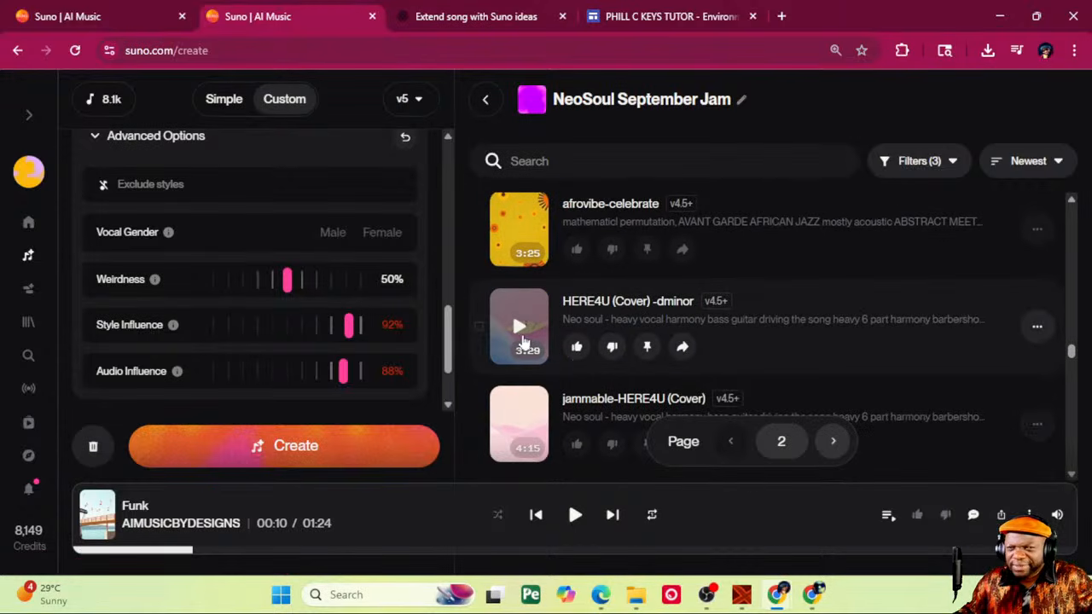
click(518, 329)
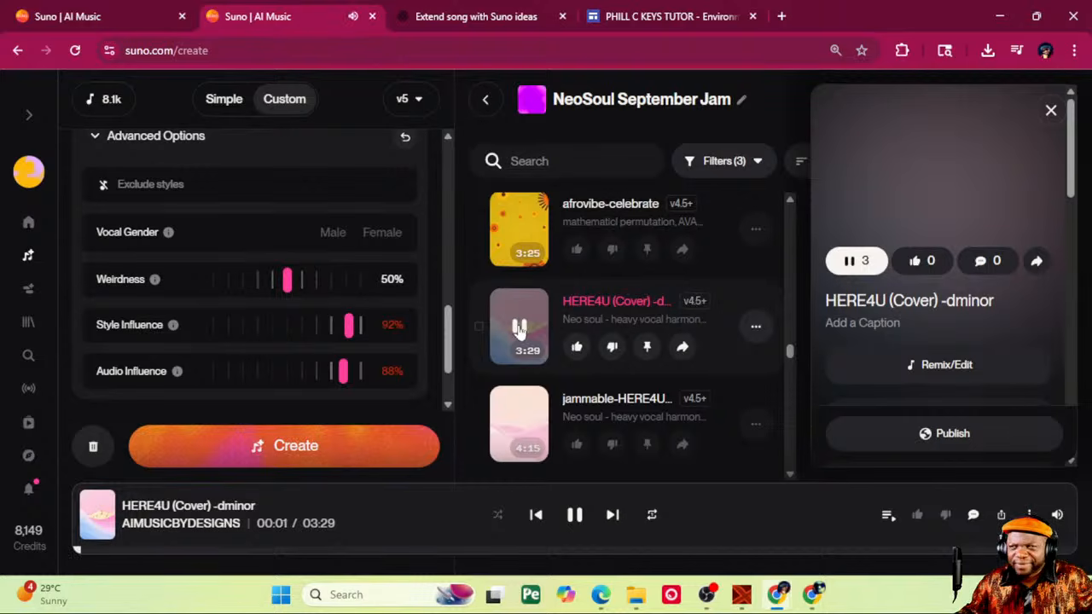
click(1051, 112)
click(519, 329)
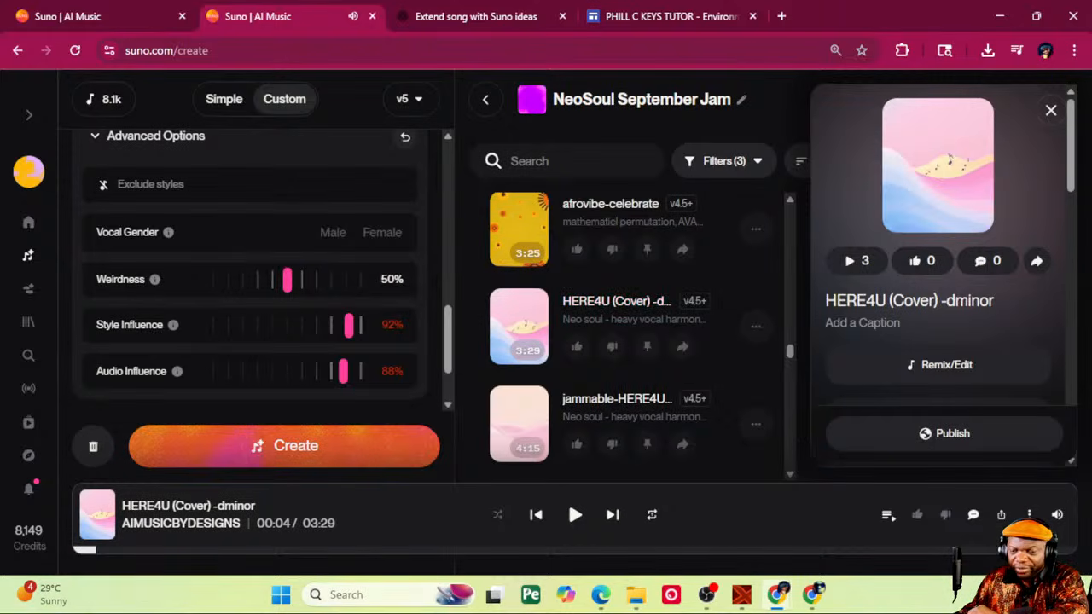
Step: Switch to the newjam project in Mixcraft, play it from the start while raising the master volume, and stop playback
click(741, 594)
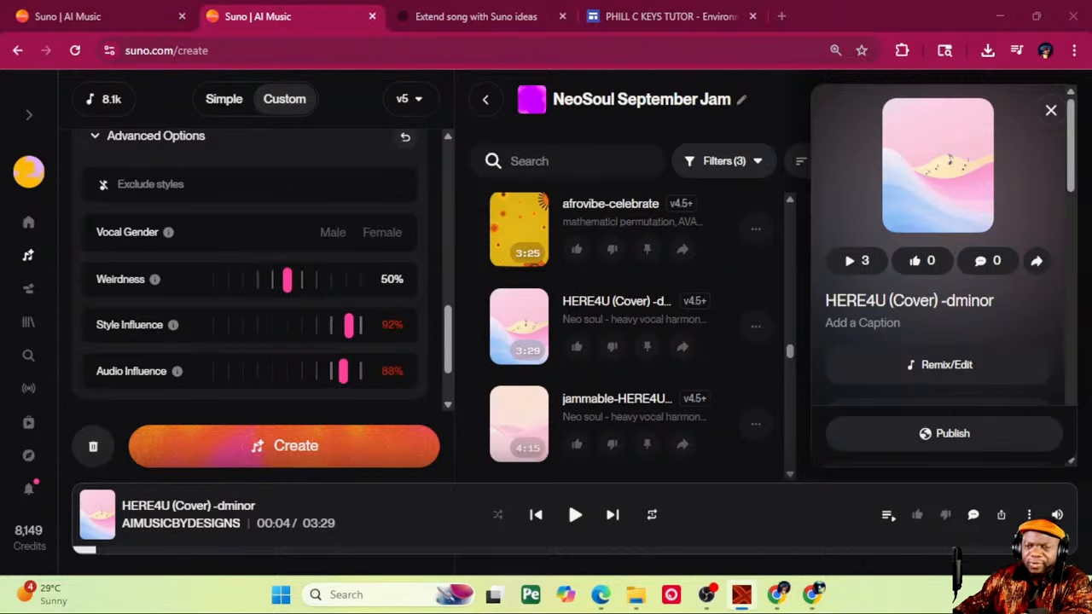
key(alt+Tab)
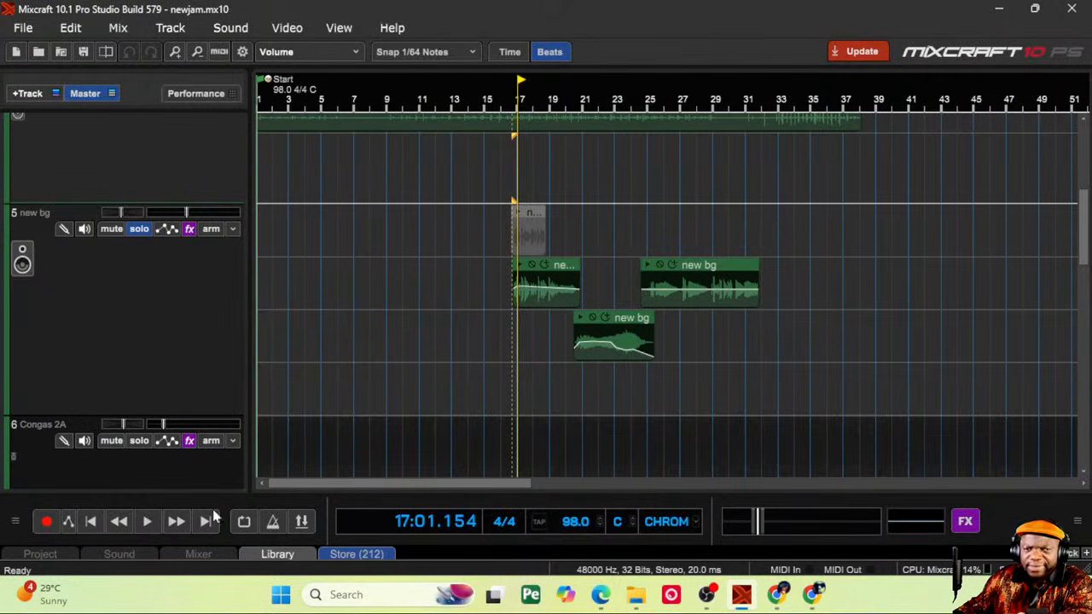
click(90, 521)
key(space)
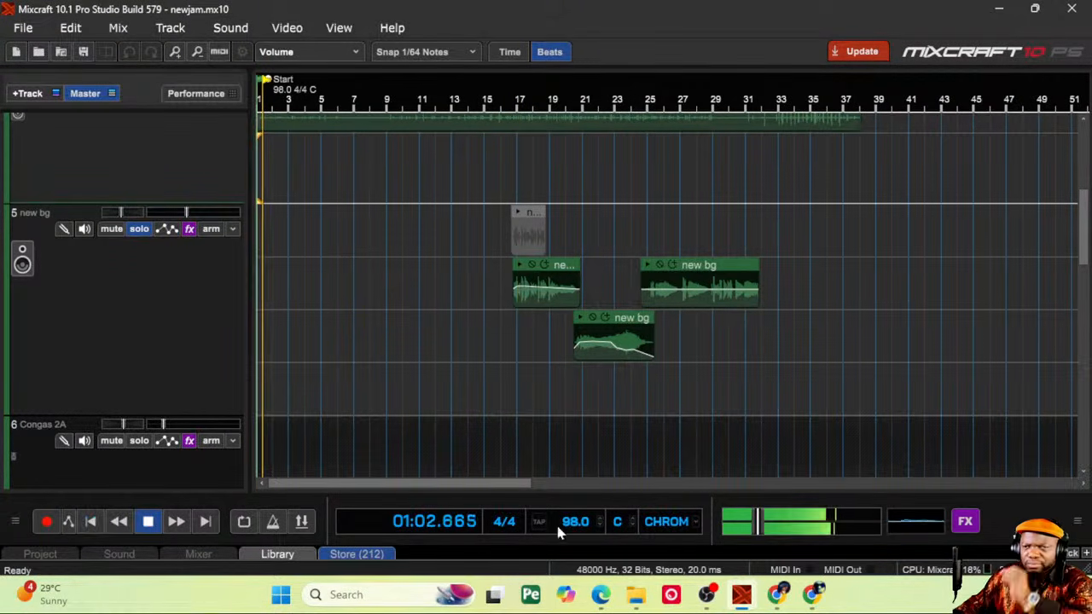
drag(757, 524, 803, 528)
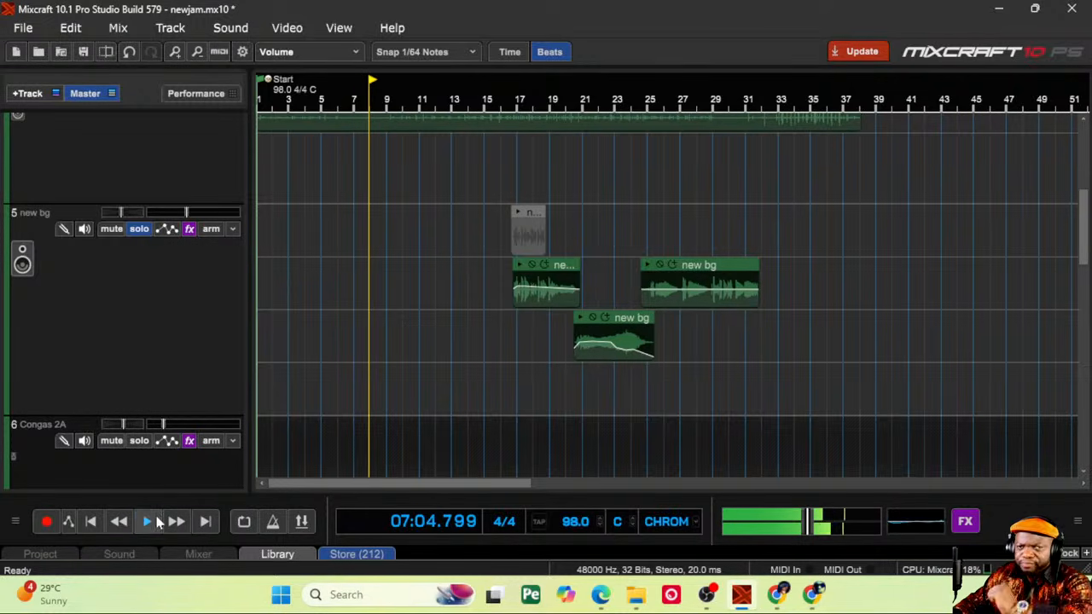
click(146, 521)
Step: Examine the newjam tracks down to Wind Chimes and the effect lists of the master track and the Drums track
drag(1082, 252, 1090, 340)
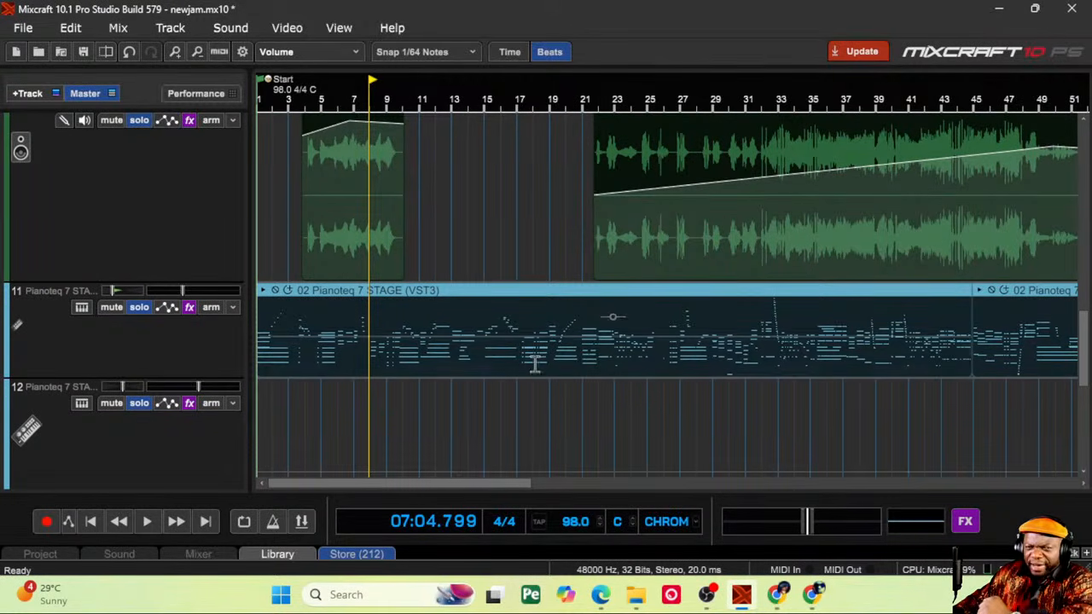
scroll(536, 426, down, 2)
scroll(536, 426, up, 2)
scroll(536, 425, down, 1)
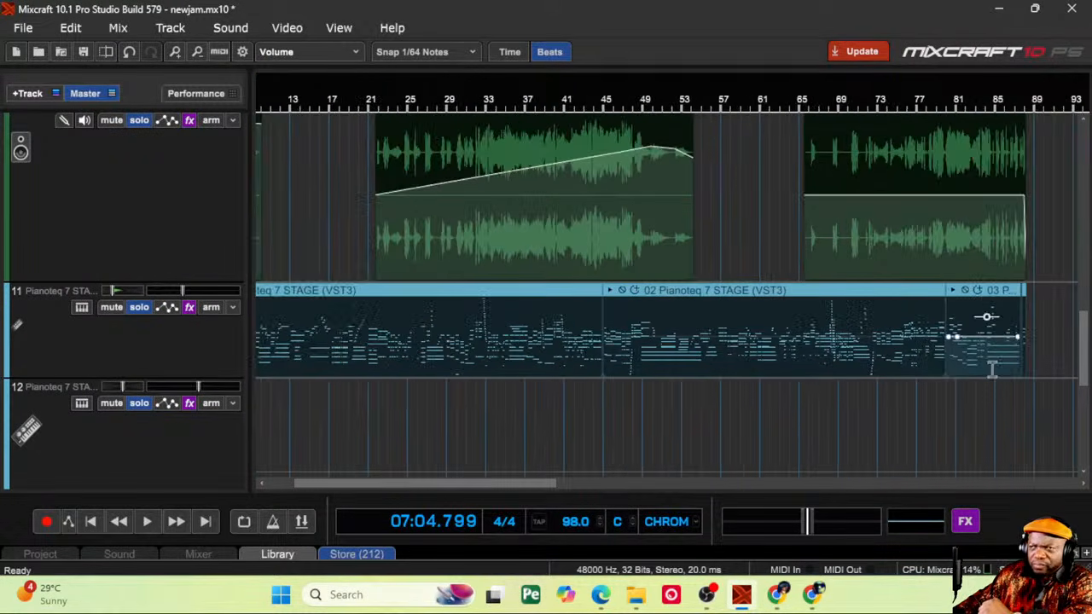
drag(1079, 352, 1079, 435)
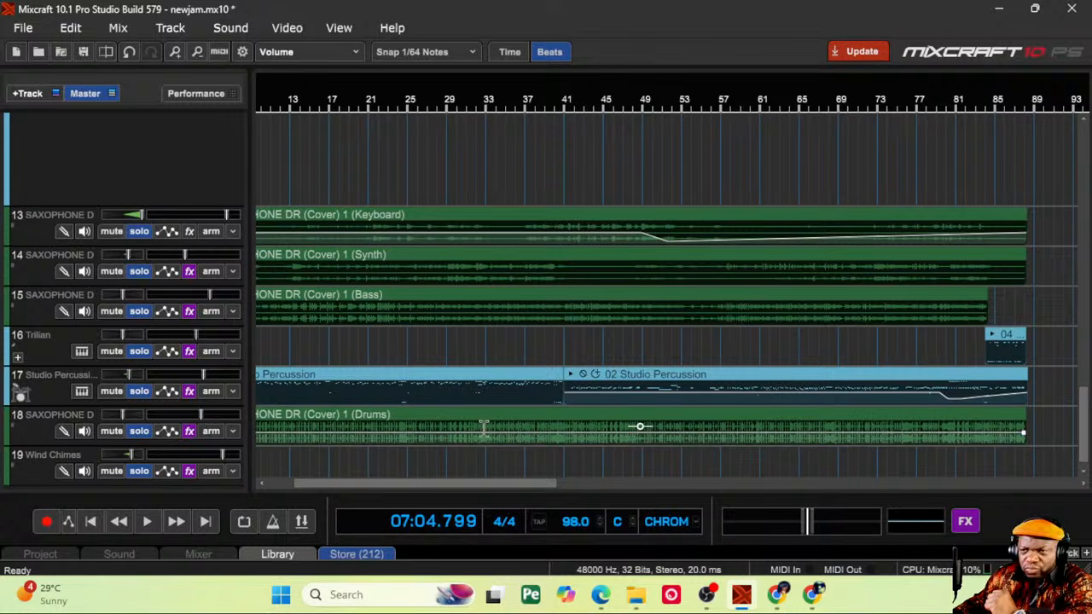
drag(478, 488, 407, 490)
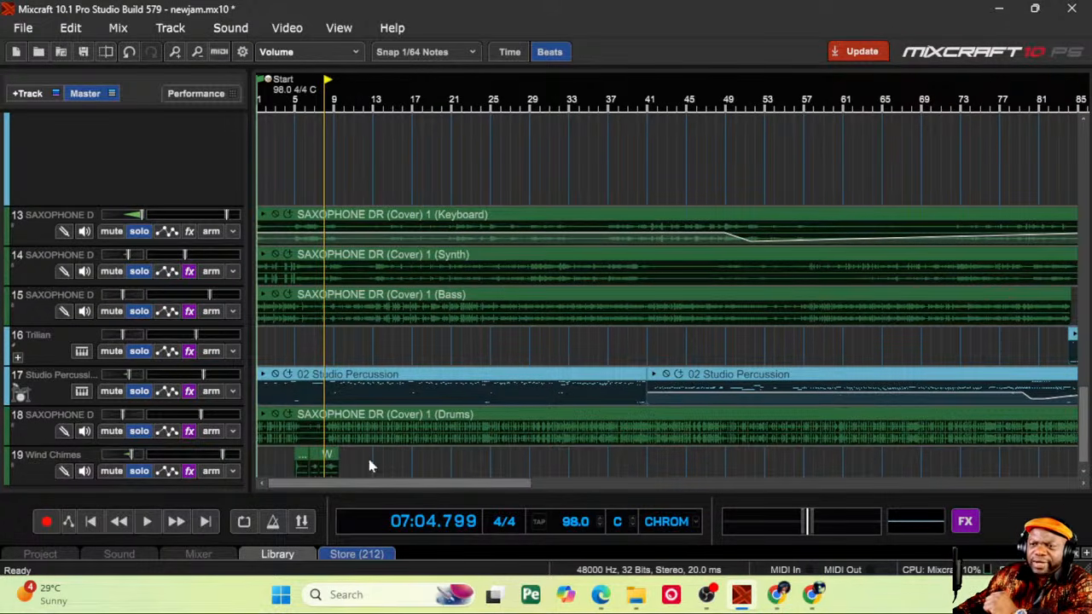
click(965, 521)
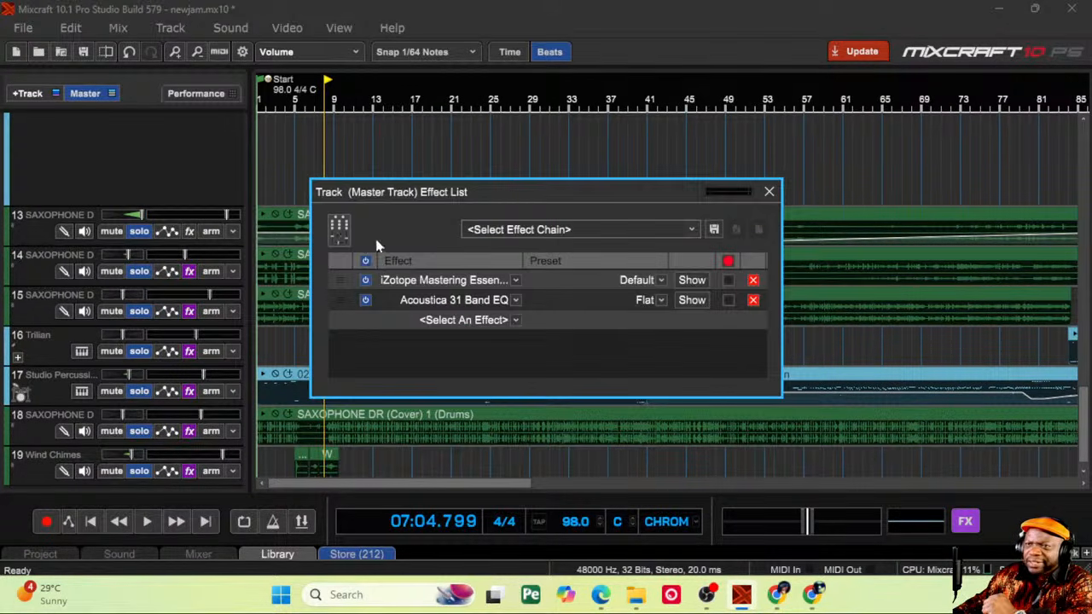
click(769, 191)
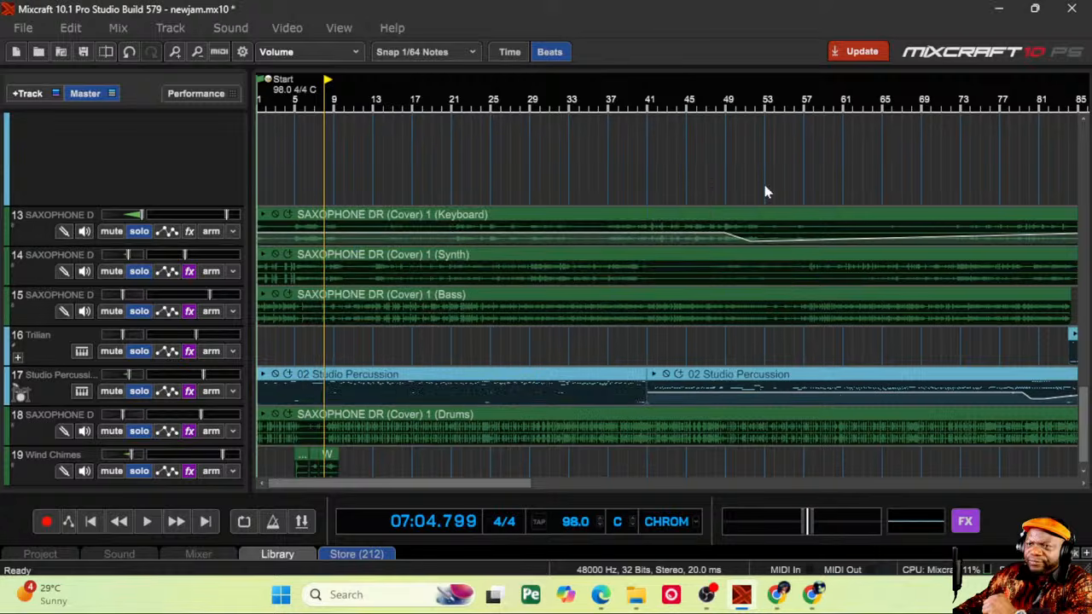
click(189, 431)
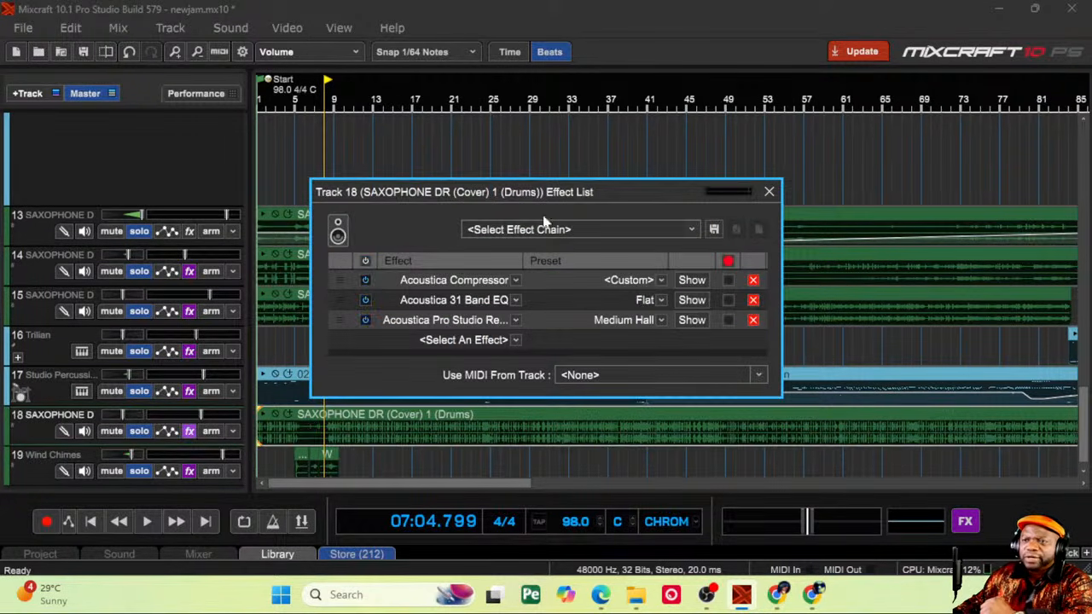
click(768, 190)
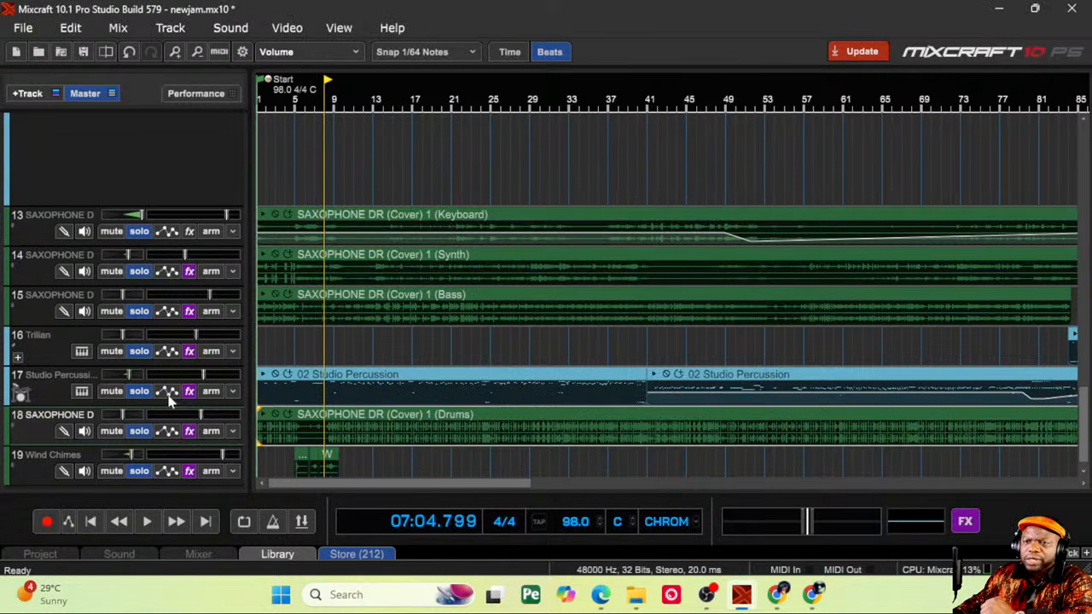
Step: Turn off solo on the Studio Percussion, Trilian, Bass, Synth, Keyboard and Wind Chimes tracks
click(139, 391)
click(139, 351)
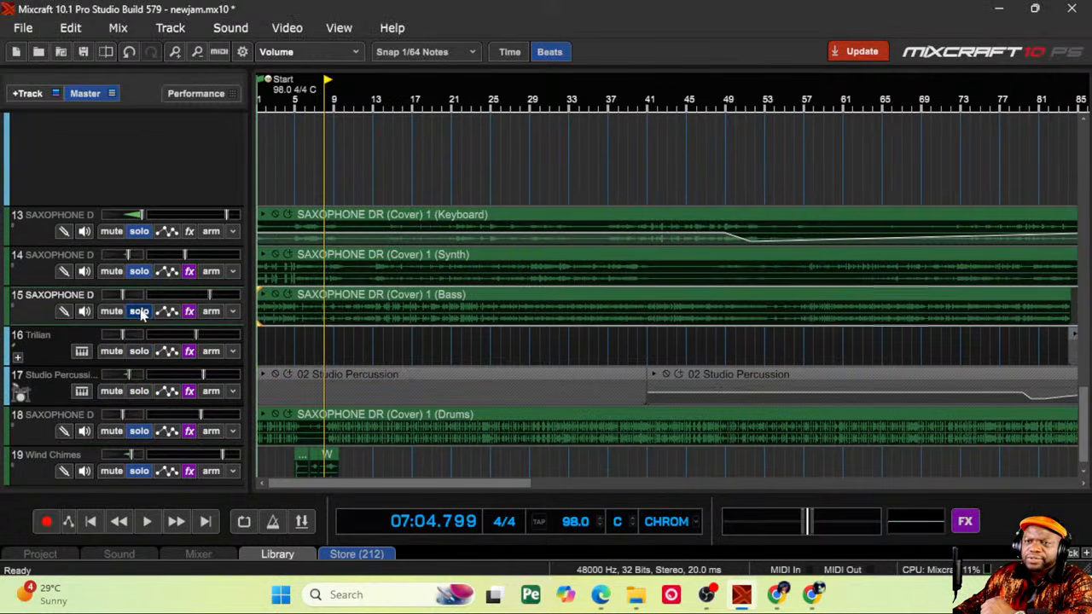
click(139, 311)
click(139, 270)
click(139, 230)
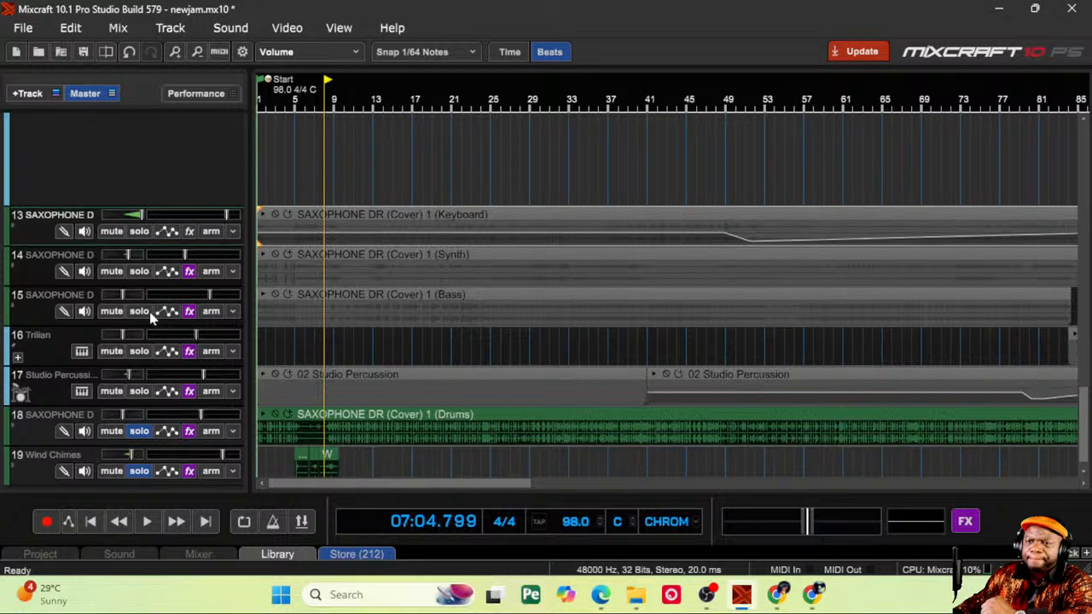
click(135, 474)
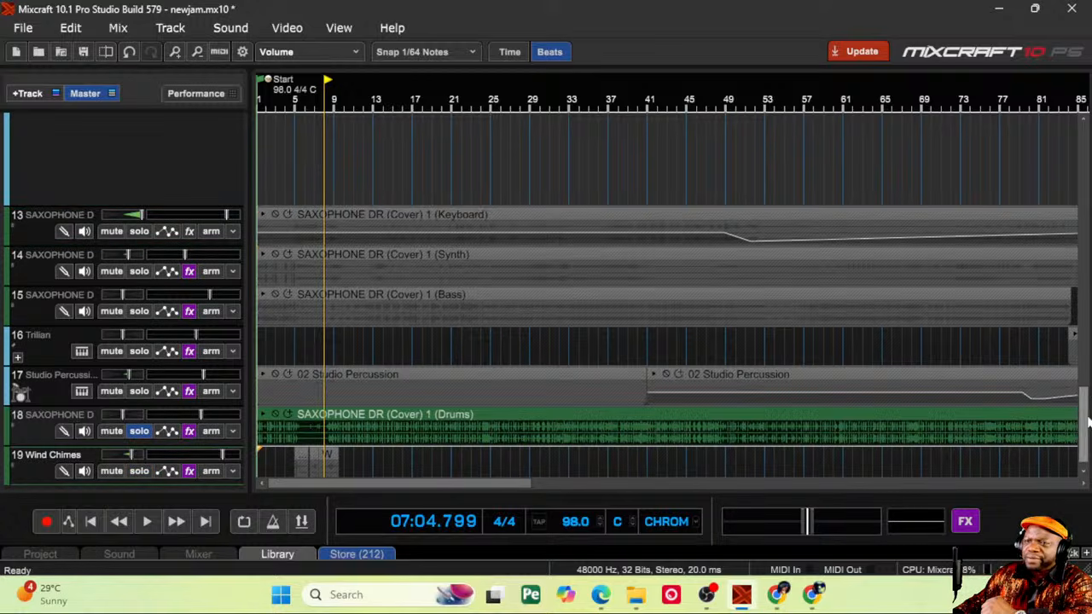
Step: Turn off solo on the new bg track and on saxophone cover tracks 8, 9 and 10
drag(1087, 422, 1086, 244)
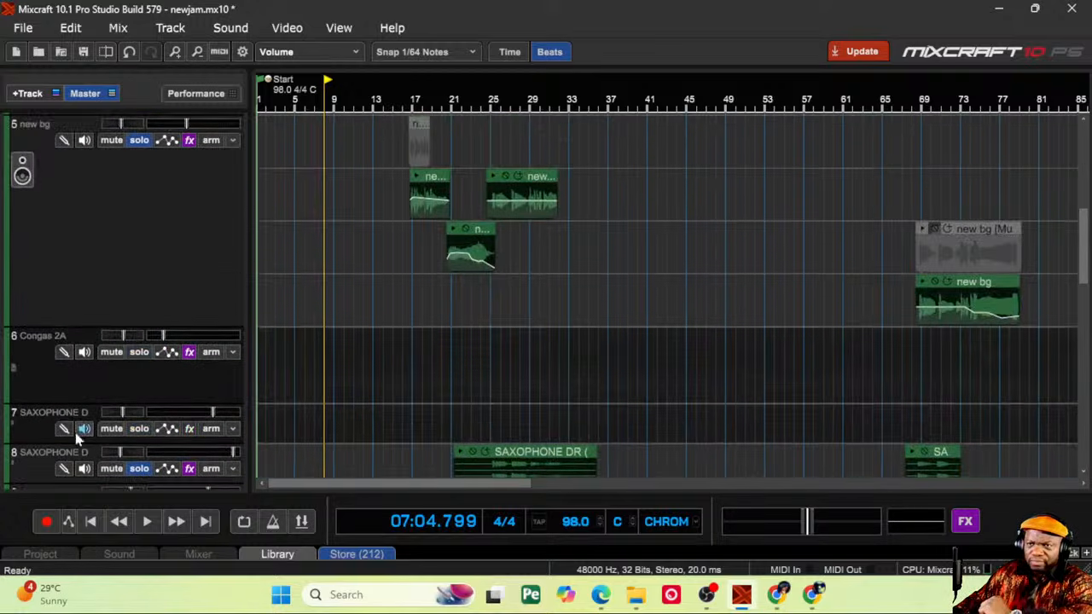
click(138, 141)
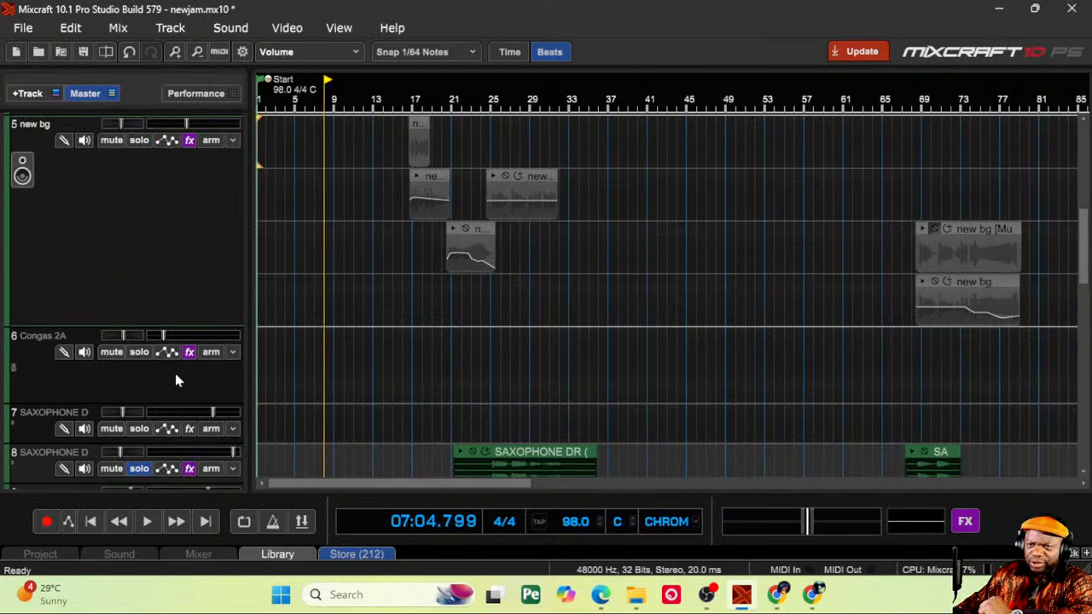
click(139, 469)
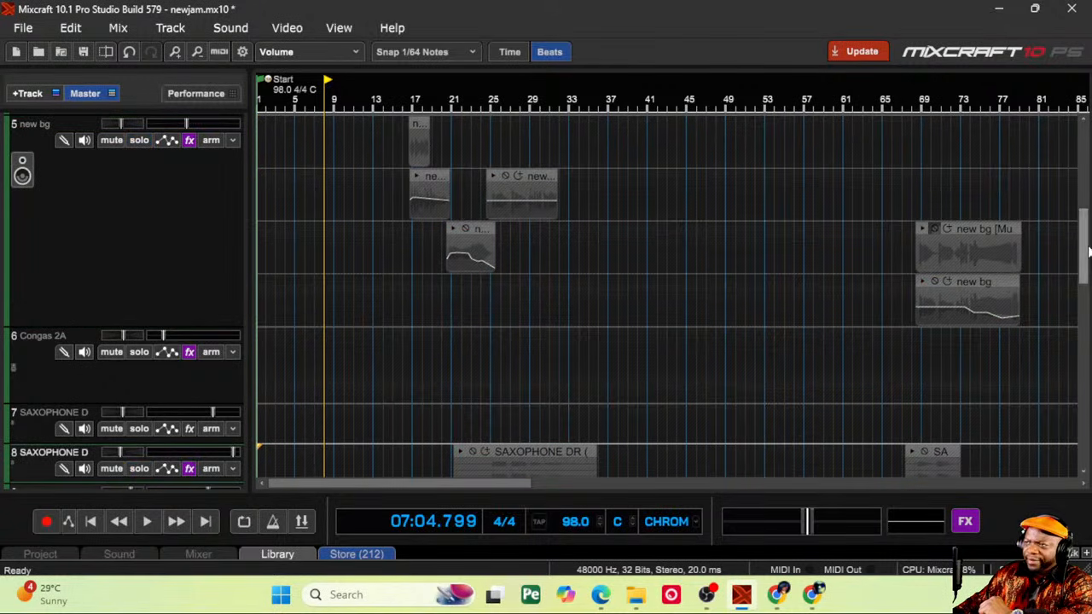
drag(1087, 250, 1086, 320)
click(138, 199)
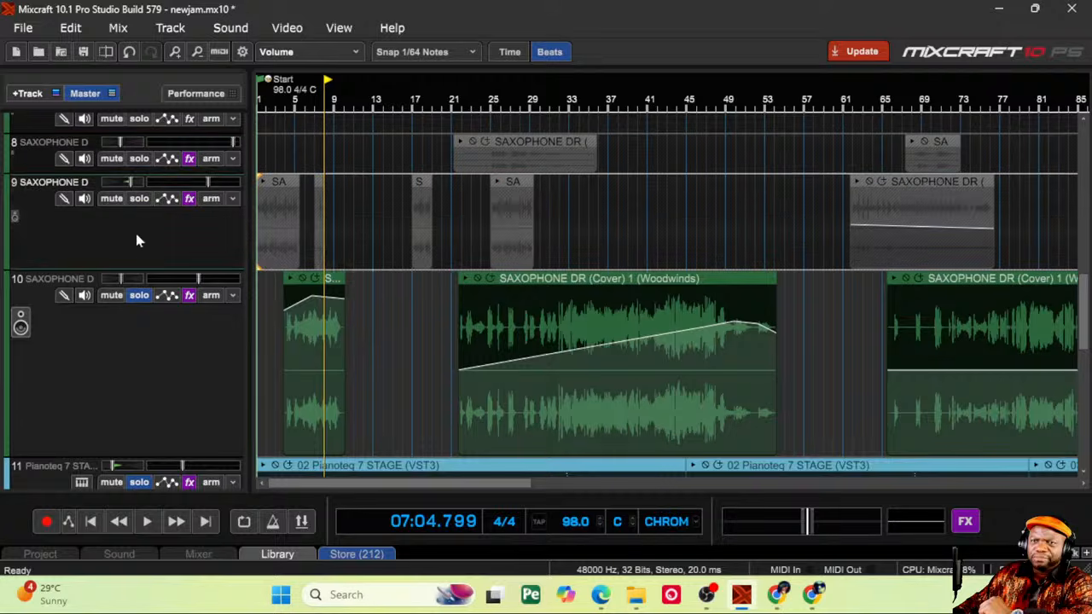
click(138, 296)
Step: Turn off solo on Pianoteq track 12 and the Drums track, keeping only Pianoteq track 11 soloed
drag(1083, 296, 1084, 367)
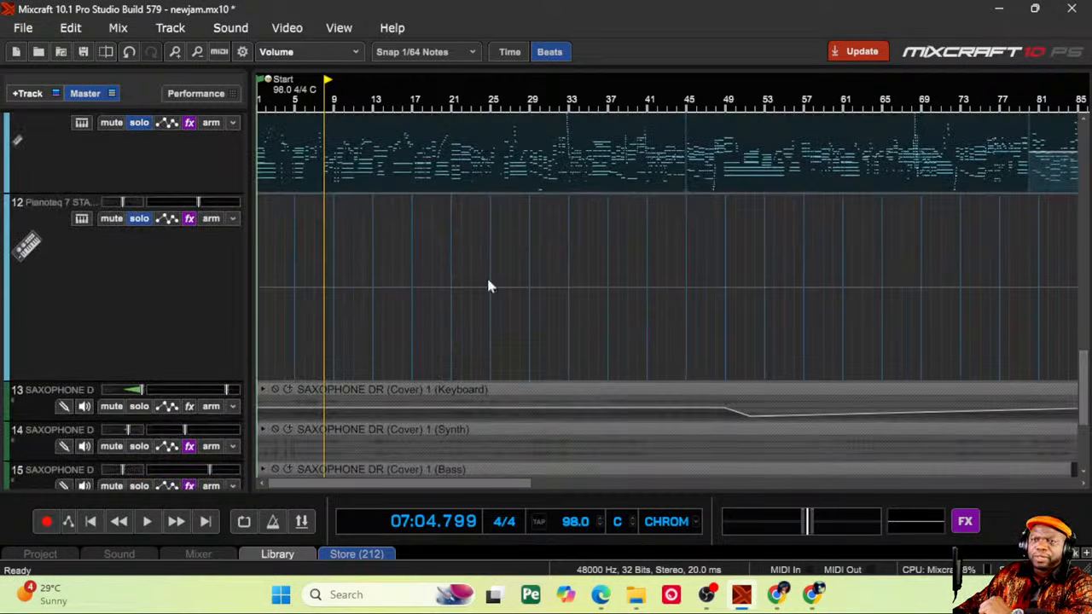
drag(1083, 383, 1084, 358)
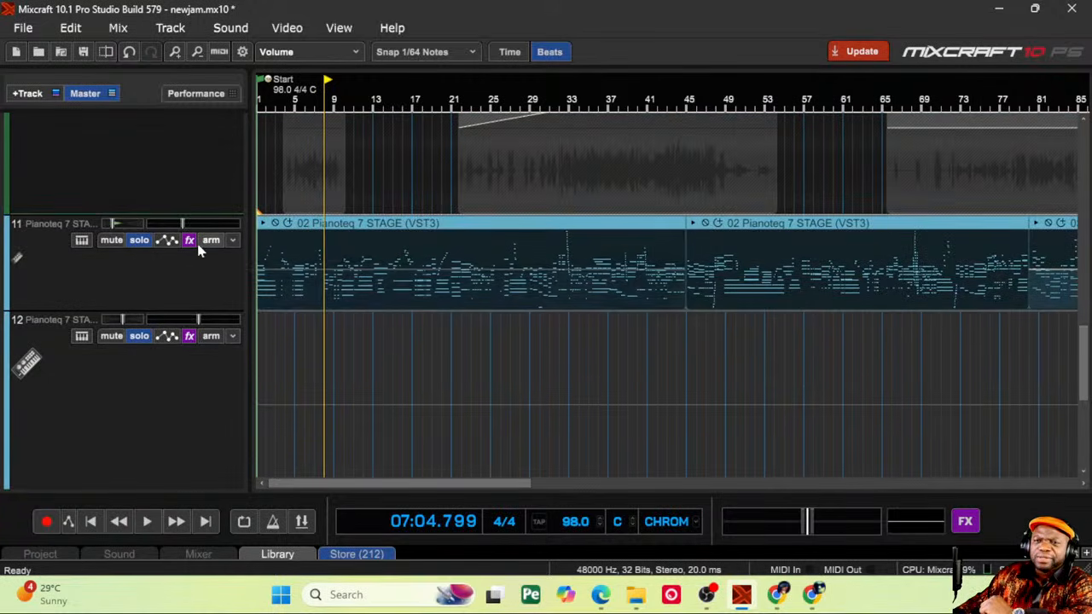
click(139, 240)
click(142, 336)
click(139, 240)
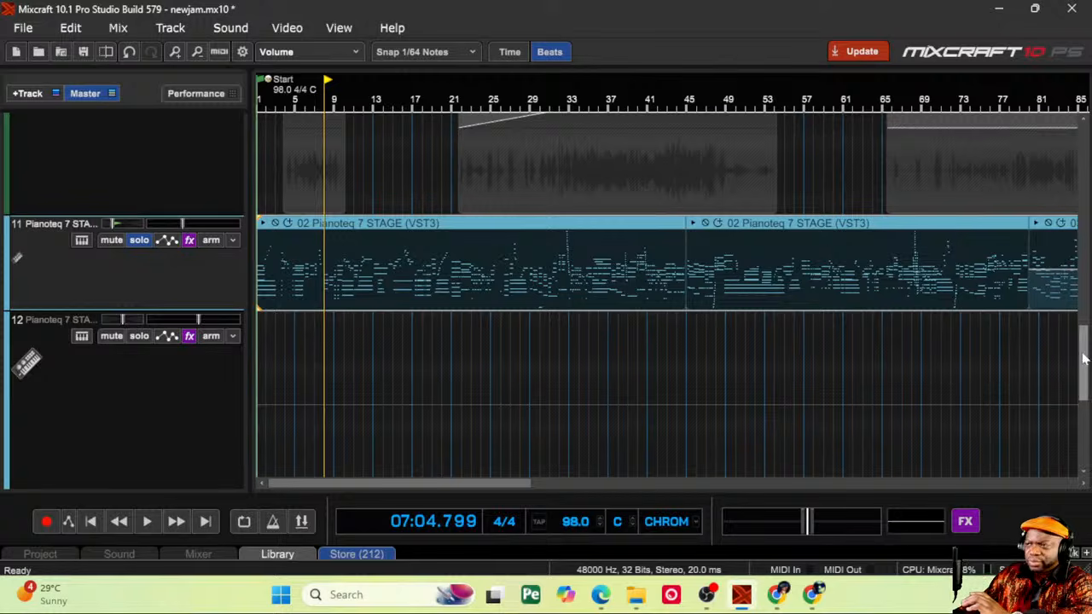
drag(1083, 359, 1083, 426)
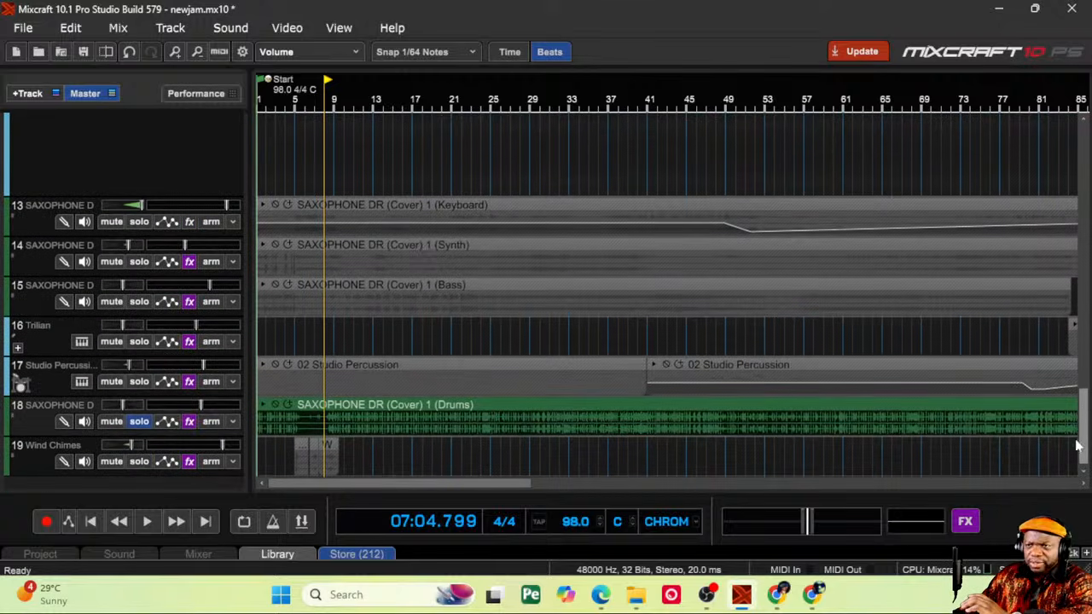
click(141, 424)
Step: Solo the Keyboard cover track 13 and turn off solo on Pianoteq track 11
drag(1084, 422, 1083, 340)
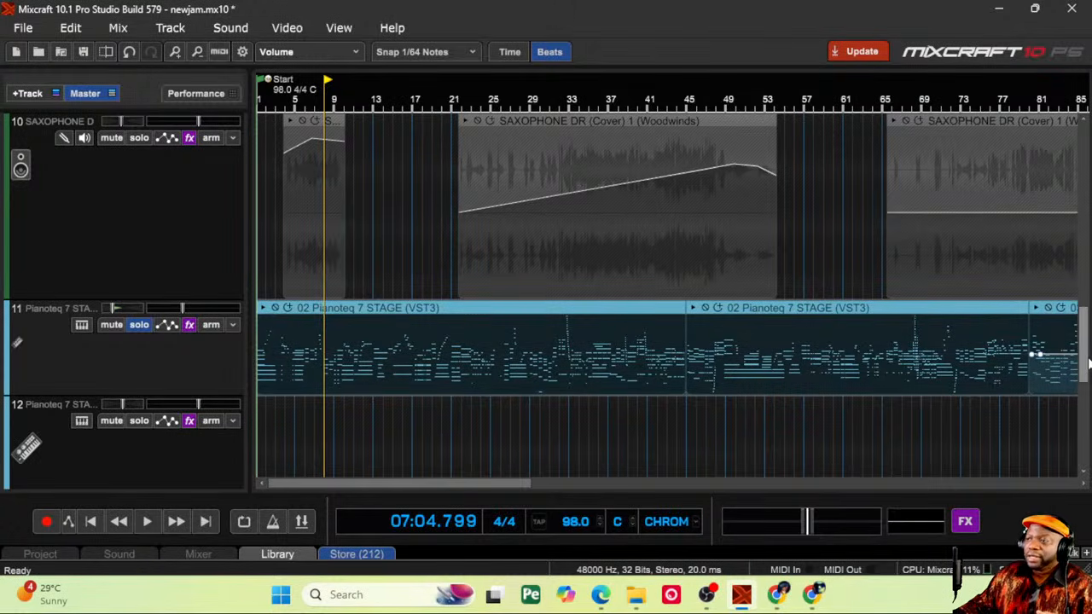
drag(1085, 362, 1085, 425)
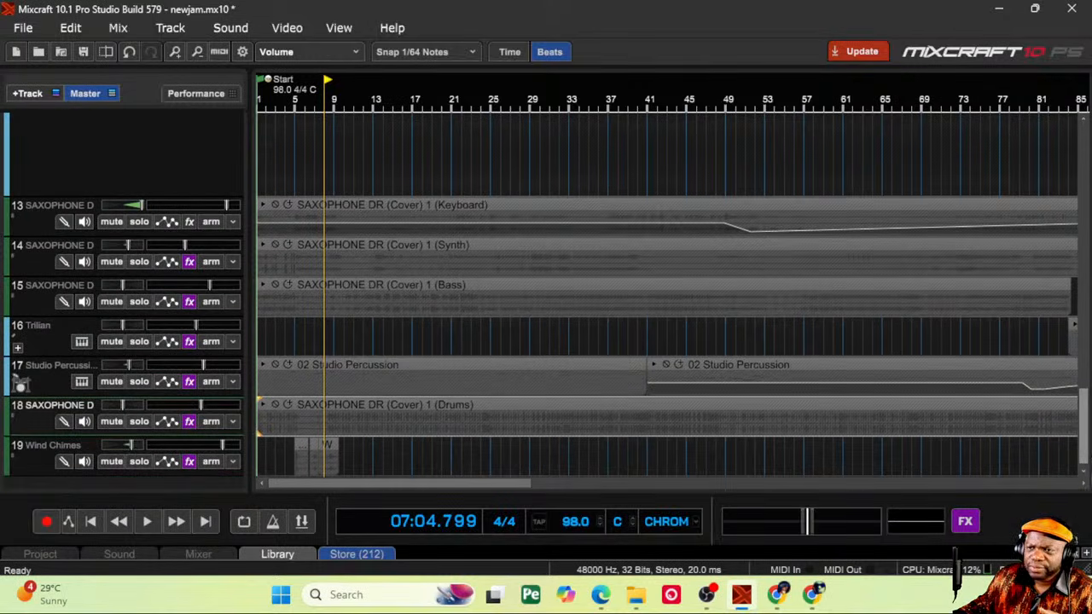
drag(1083, 426, 1083, 294)
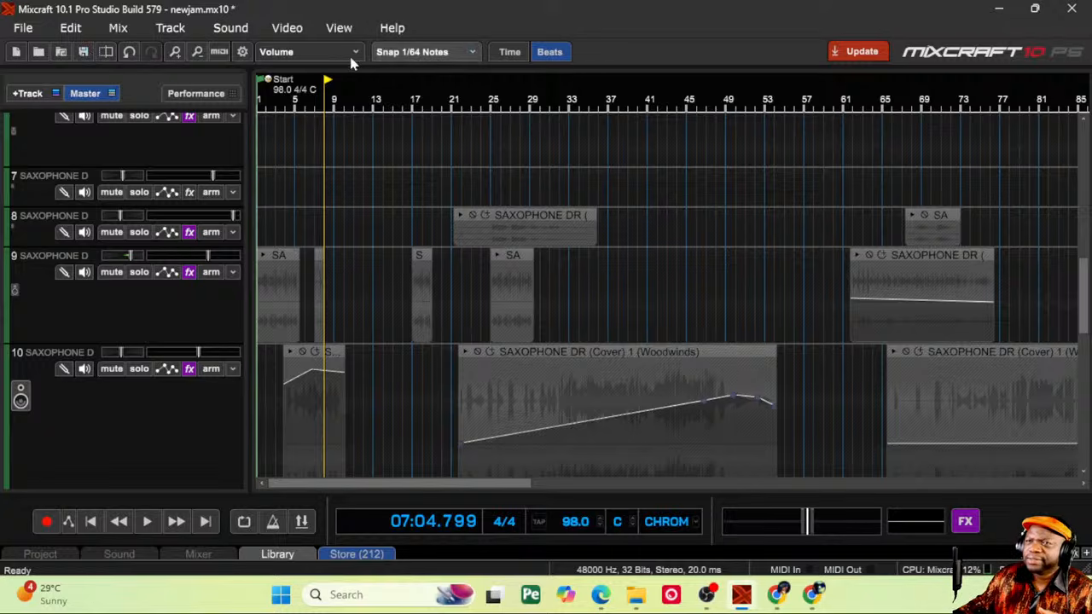
click(176, 51)
click(177, 52)
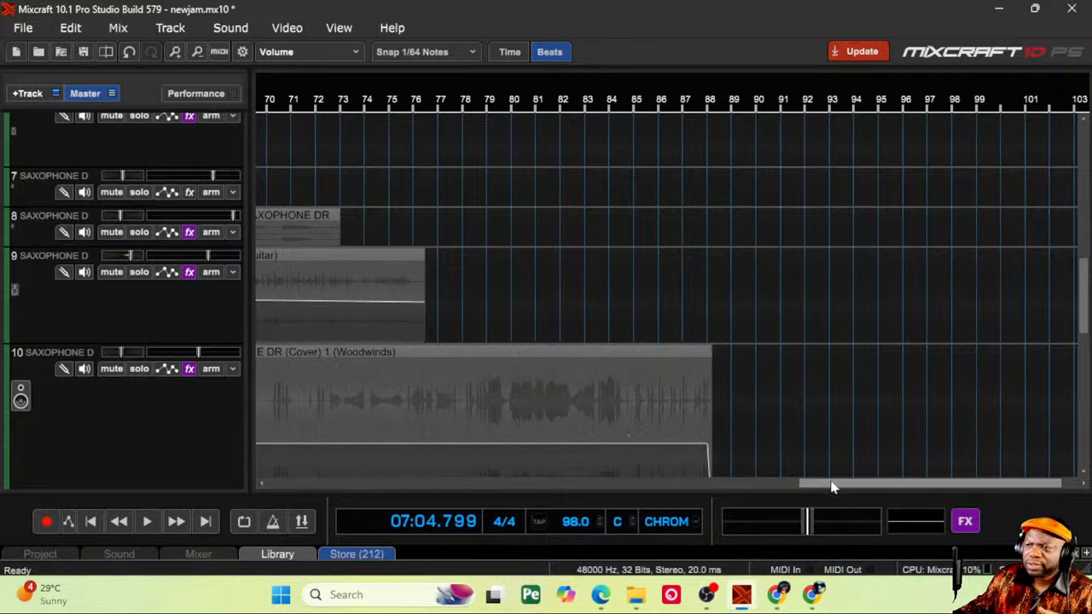
drag(828, 483, 687, 491)
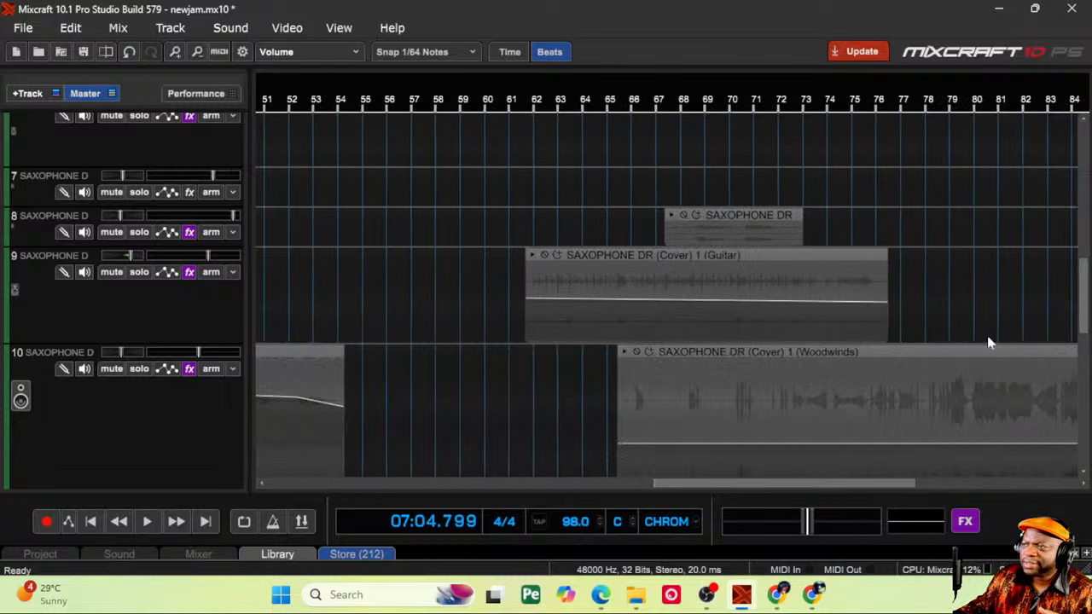
drag(1088, 294, 1072, 395)
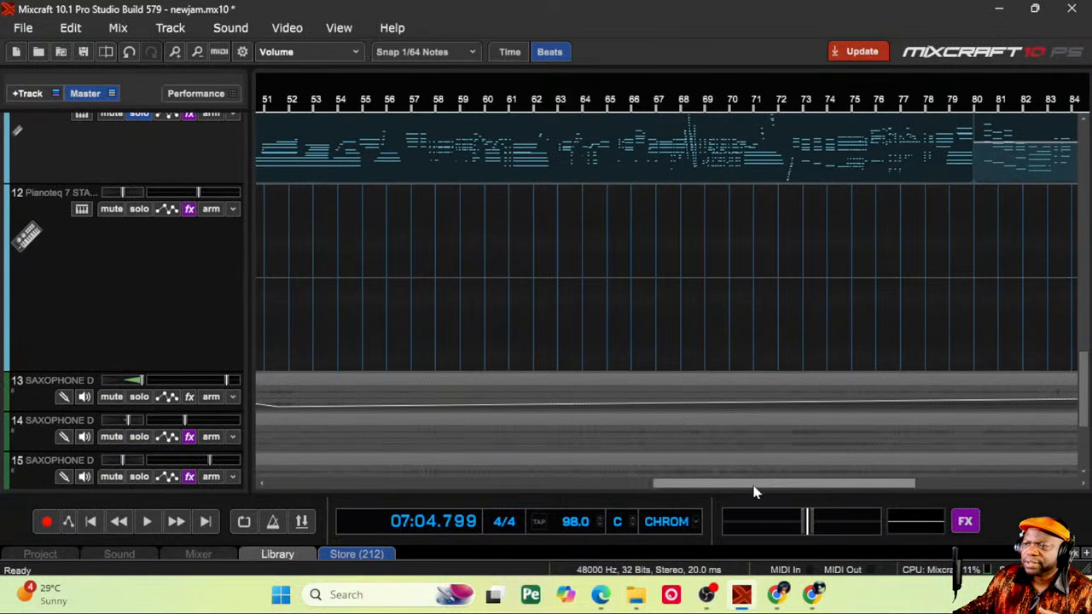
drag(753, 485, 320, 482)
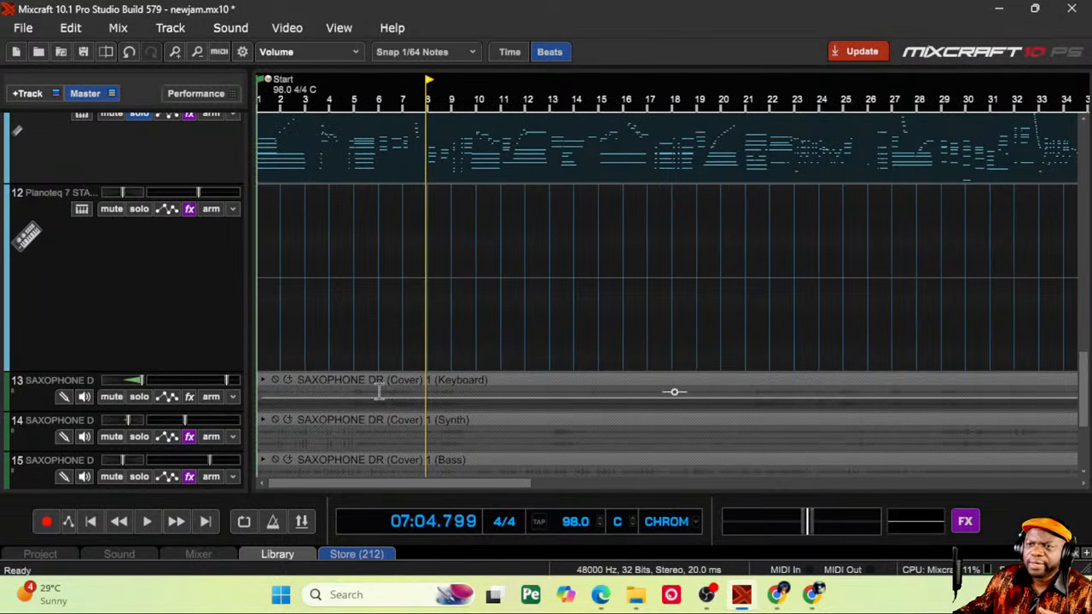
click(147, 386)
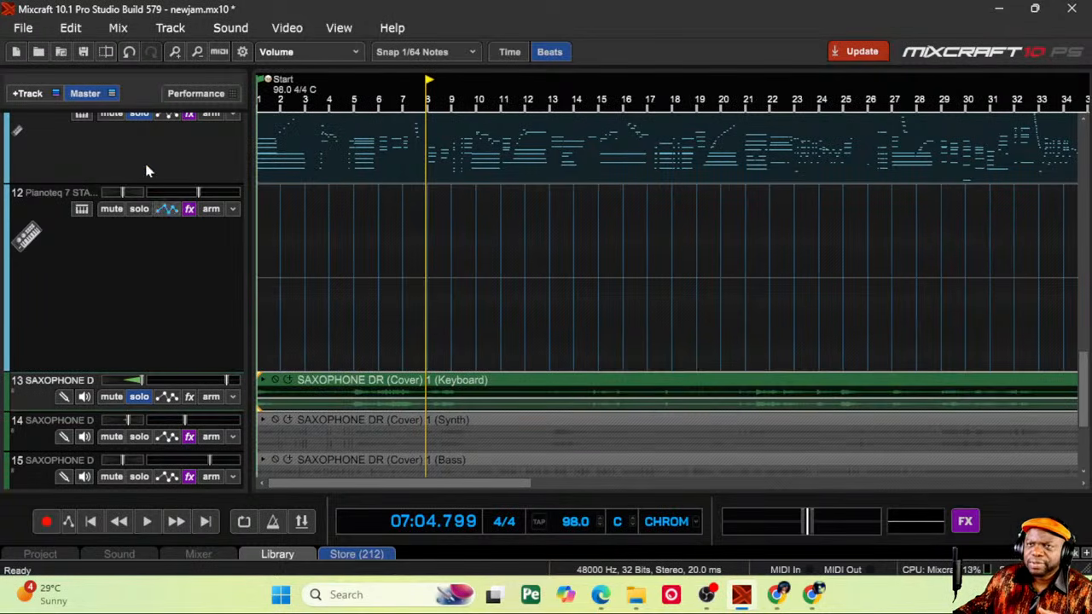
click(140, 117)
Step: Play the Keyboard cover track from about bar 4 while centring its pan and raising the master volume
drag(1090, 357, 1088, 458)
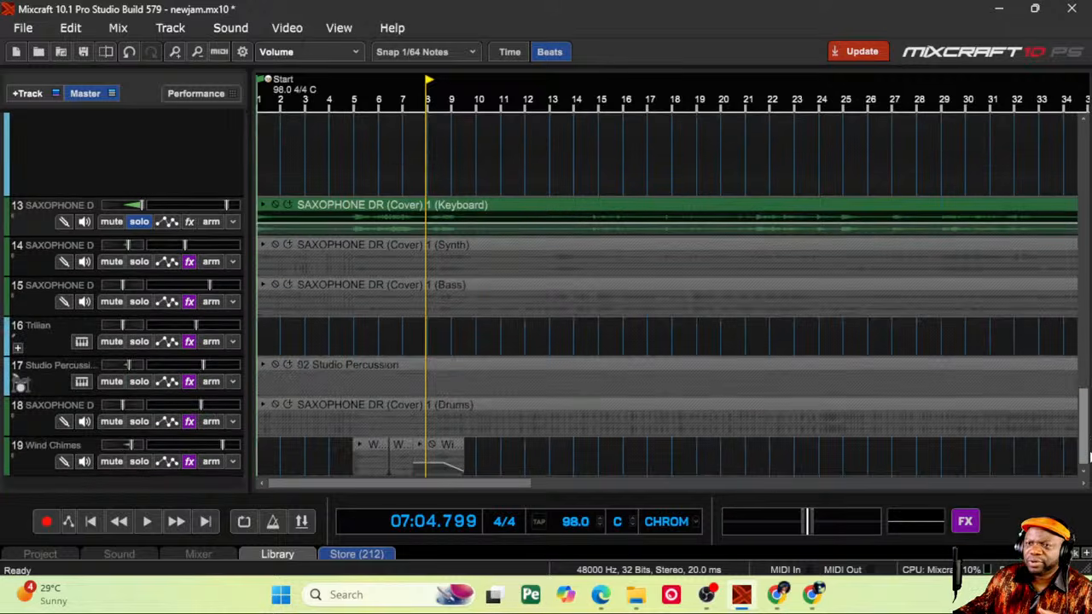
click(340, 166)
key(space)
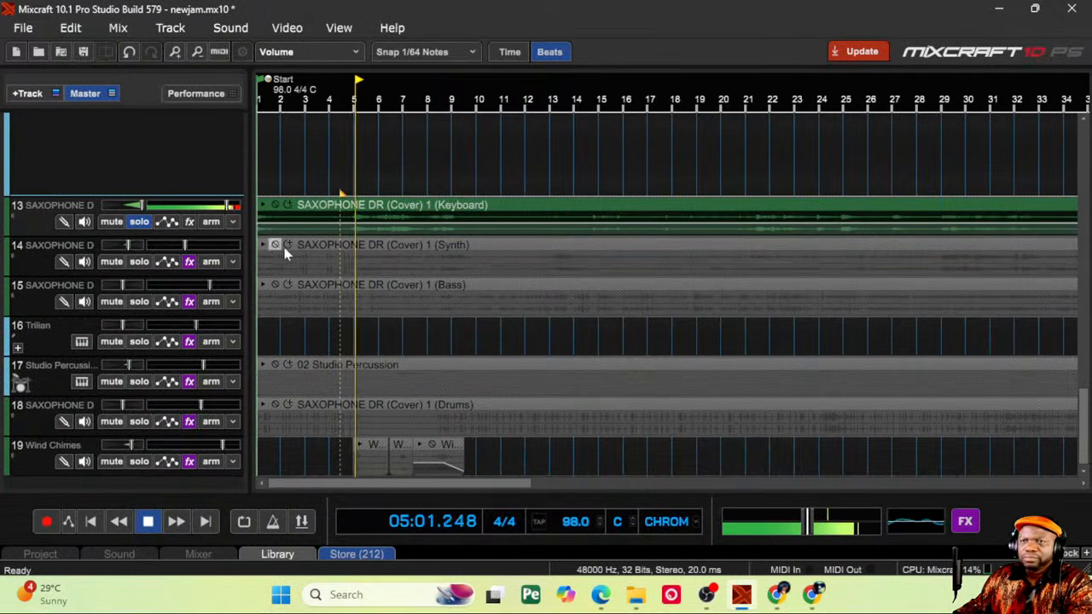
drag(141, 206, 92, 212)
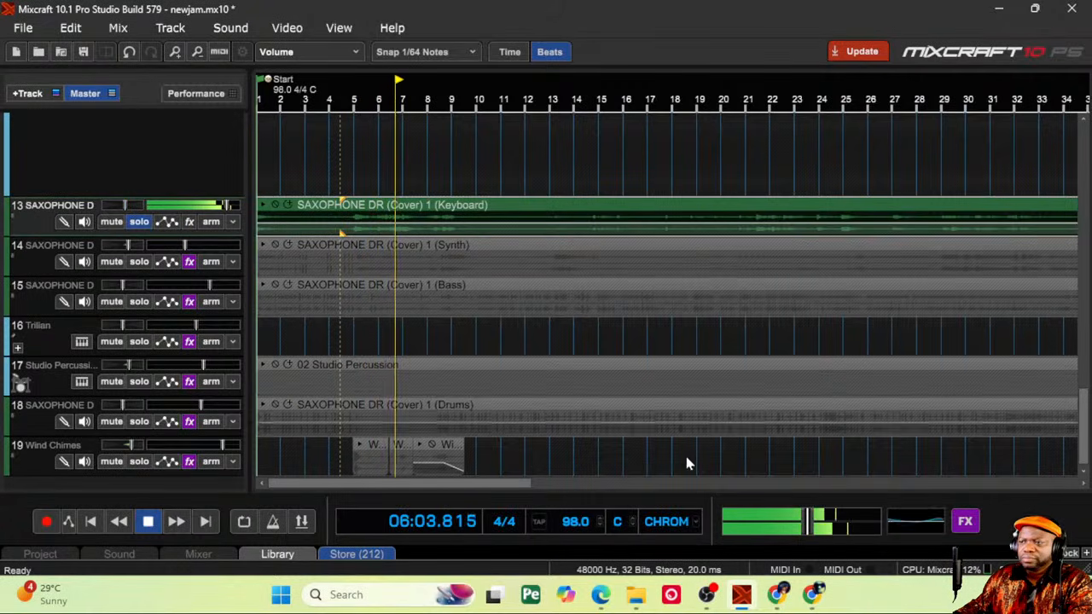
drag(806, 520, 834, 521)
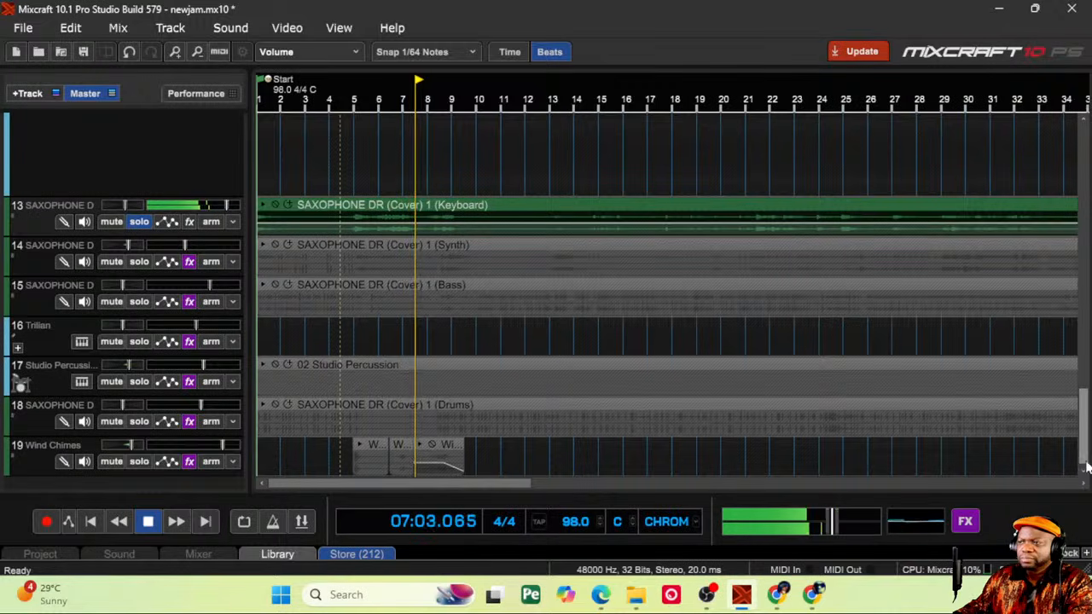
Step: Turn off solo on vocals track 4 and saxophone cover track 2 during playback
drag(1083, 451, 1082, 345)
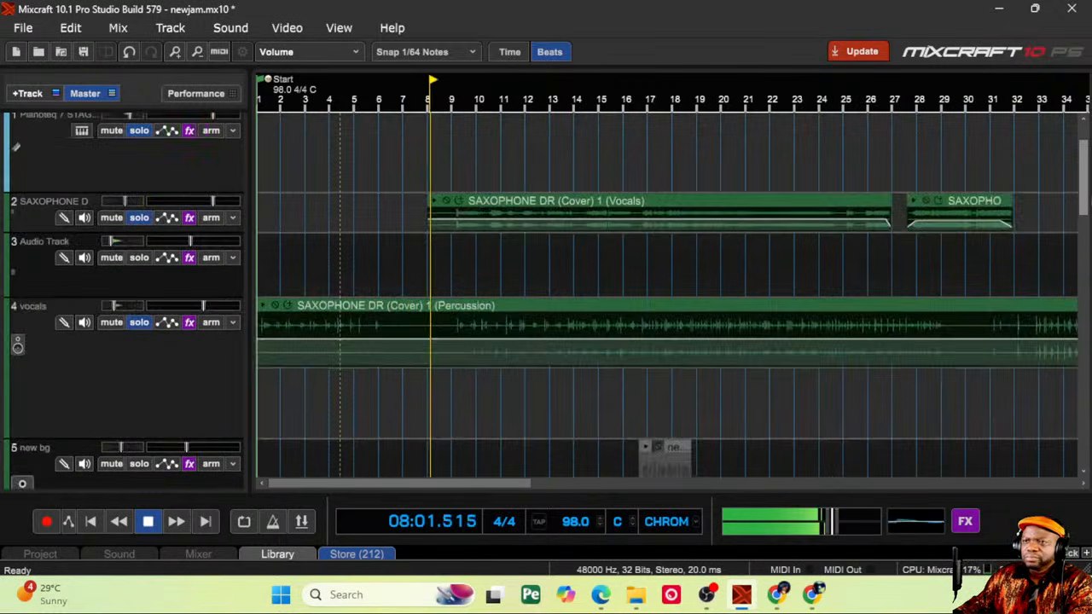
scroll(171, 401, up, 3)
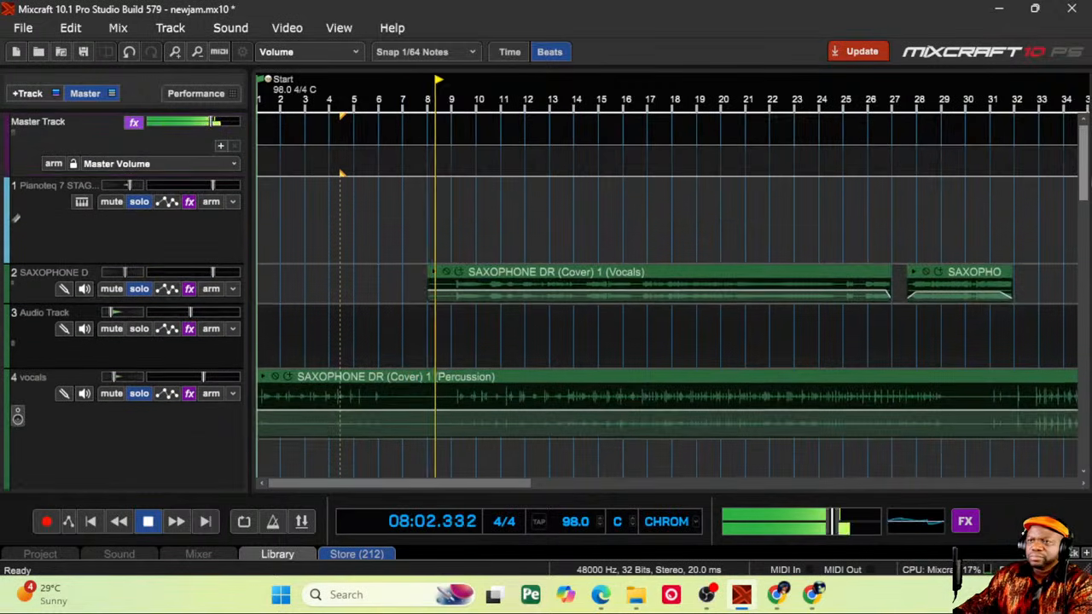
click(149, 392)
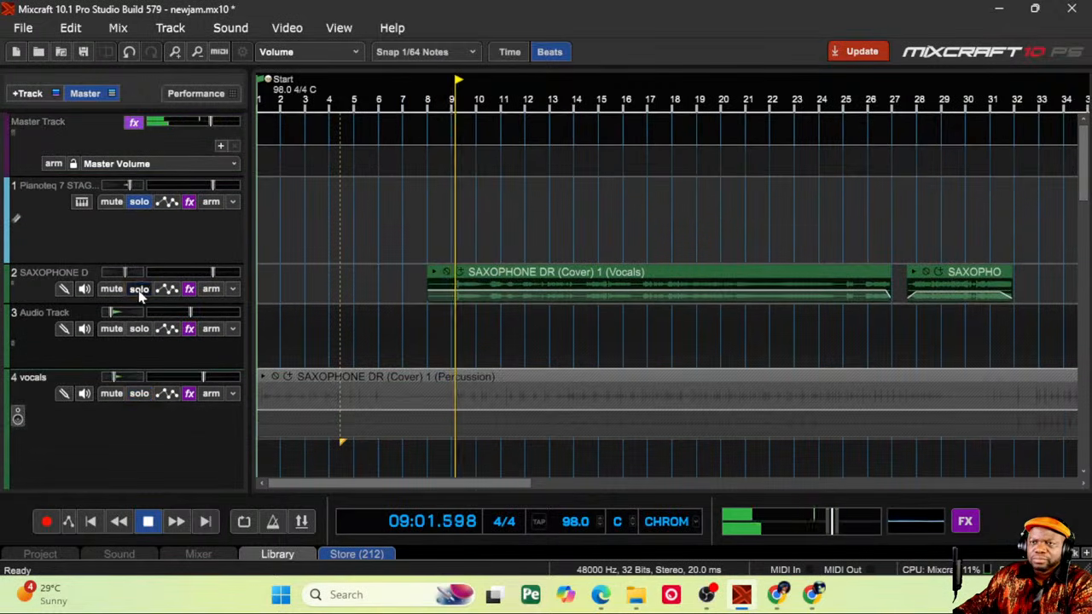
click(139, 289)
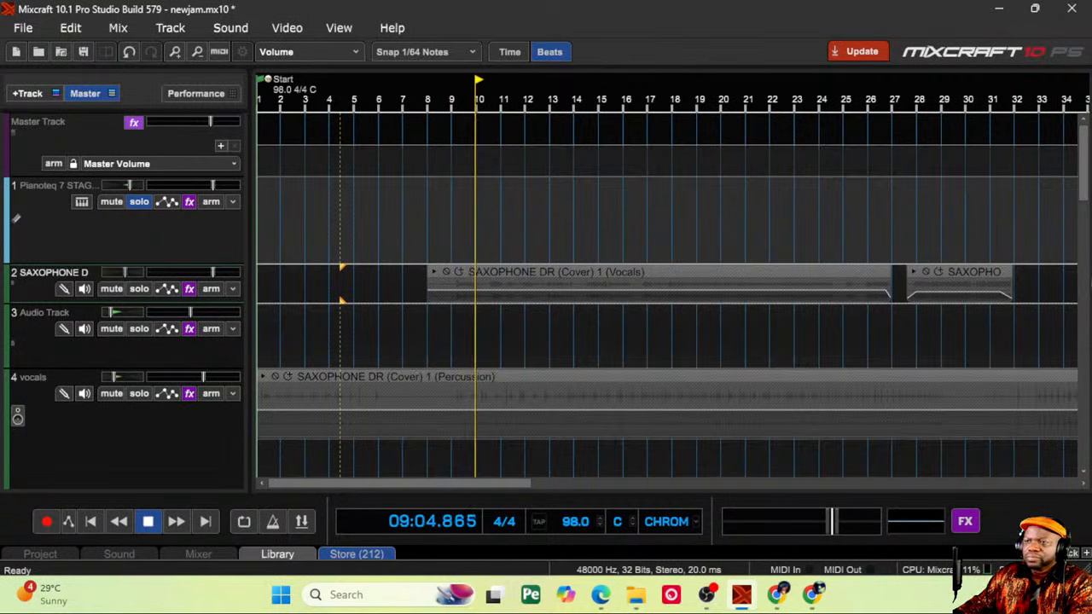
Step: Listen to the Keyboard cover track from about bar 21 to bar 24, pausing and resuming playback
drag(1086, 186, 1086, 450)
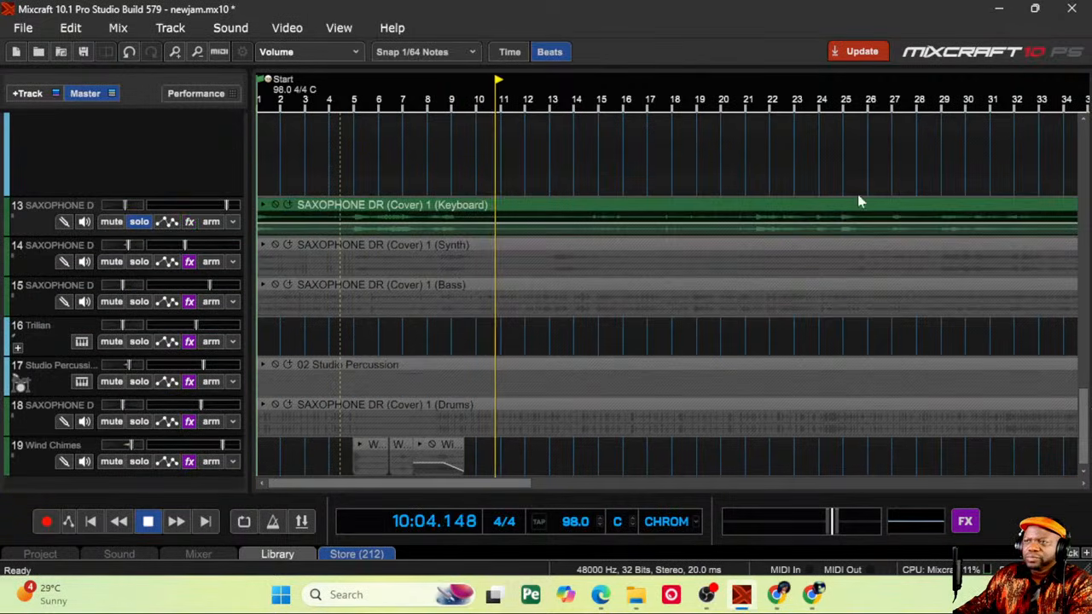
click(762, 100)
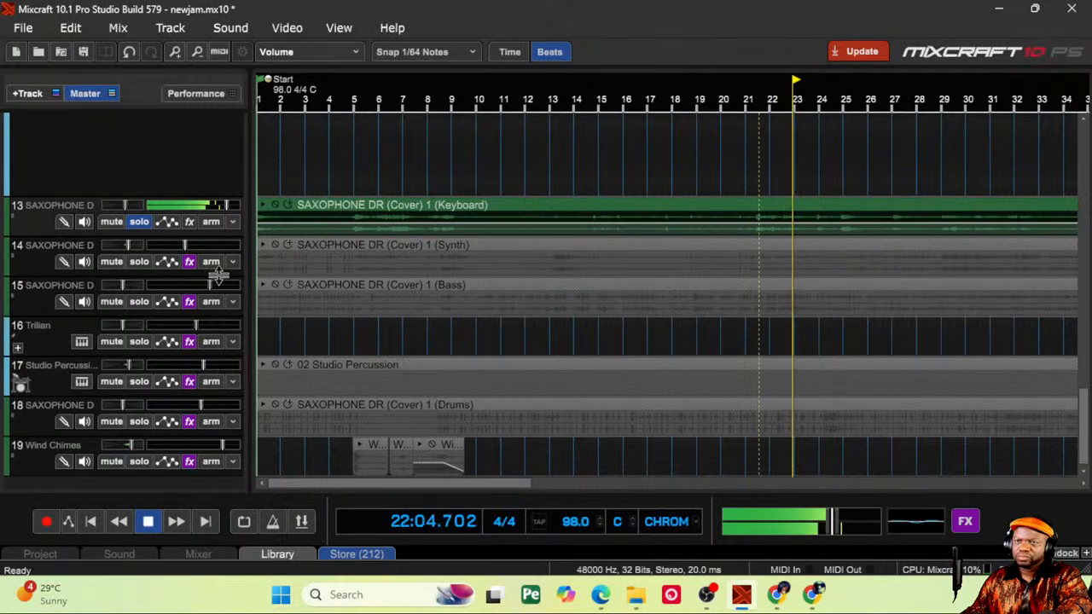
click(147, 522)
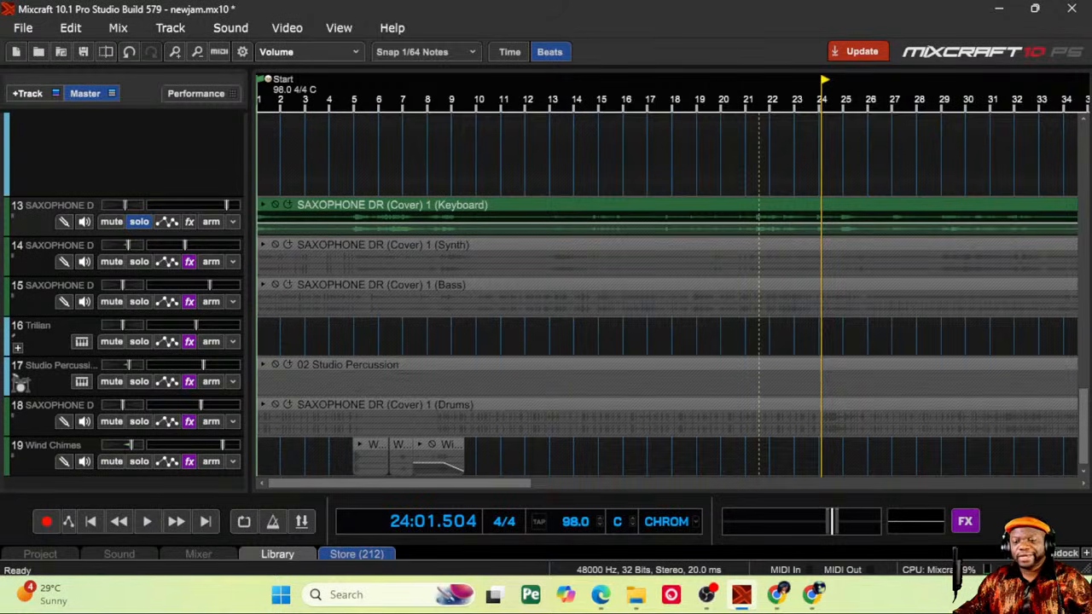
click(146, 521)
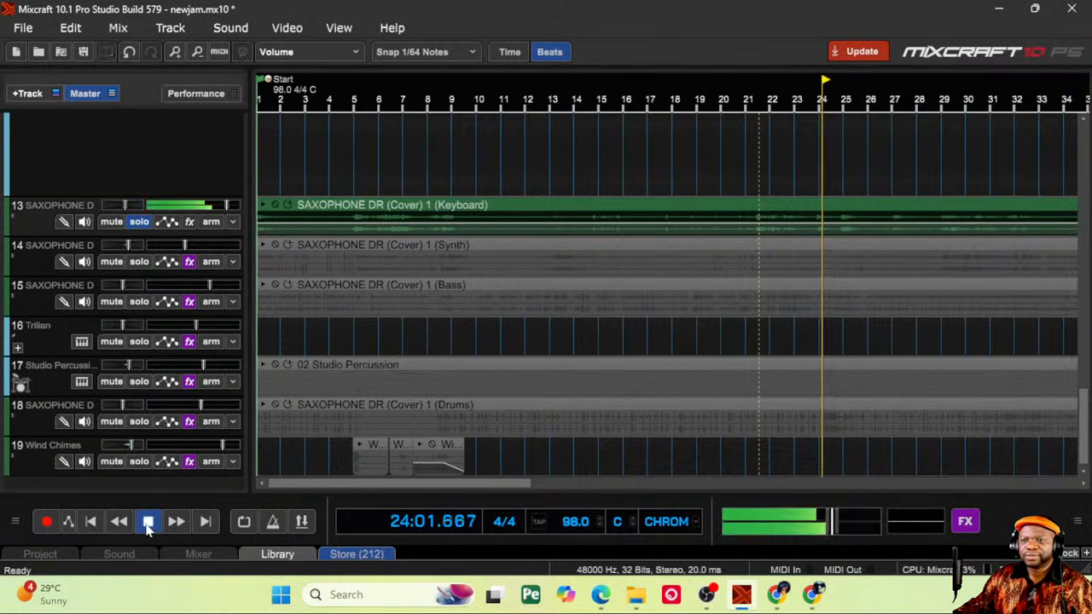
click(147, 521)
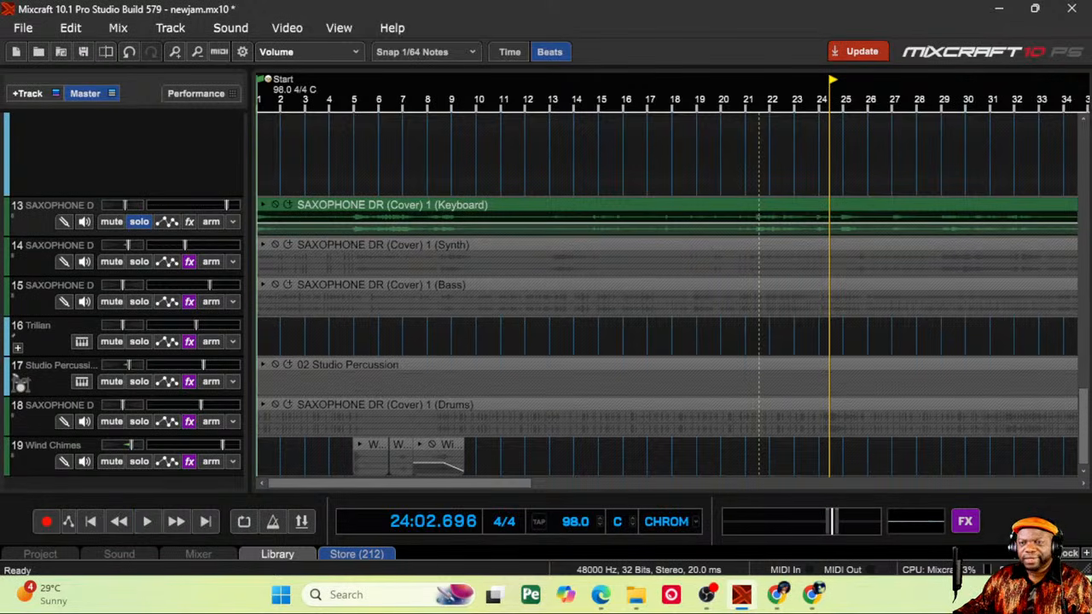
Step: Resume playback of the Keyboard cover track, raise the master volume slightly, and stop around bar 30
click(148, 522)
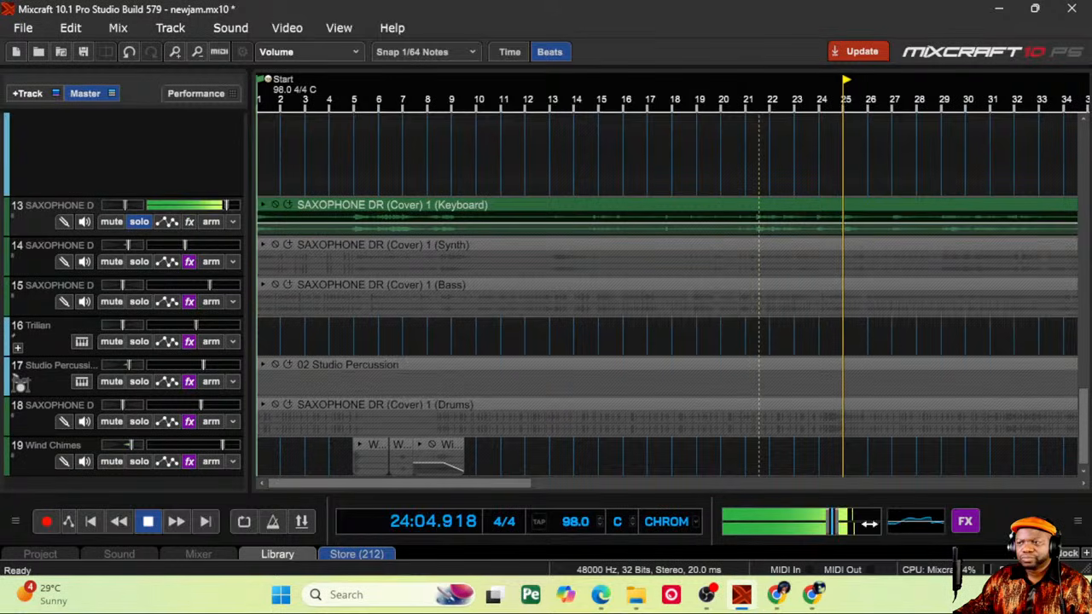
drag(869, 524, 840, 530)
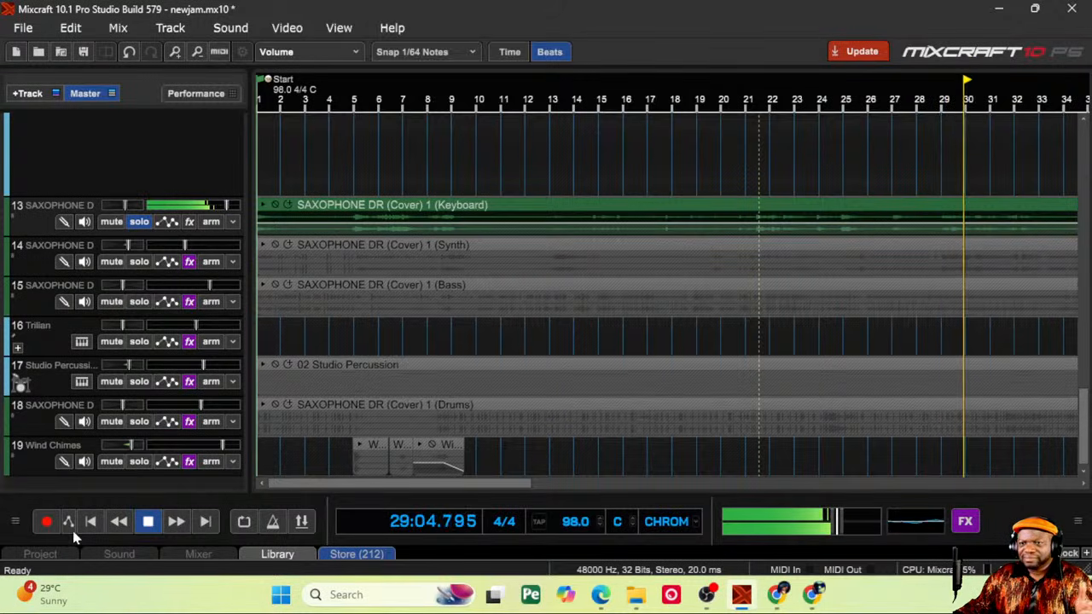
click(149, 524)
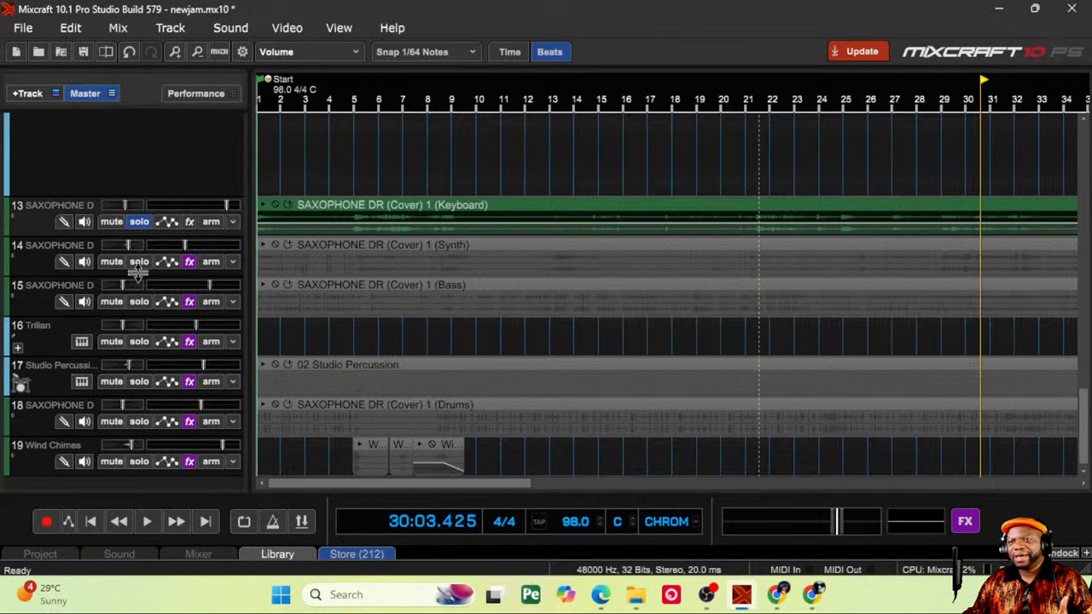
Step: Turn off solo on Keyboard cover track 13 and solo Pianoteq track 11
click(139, 222)
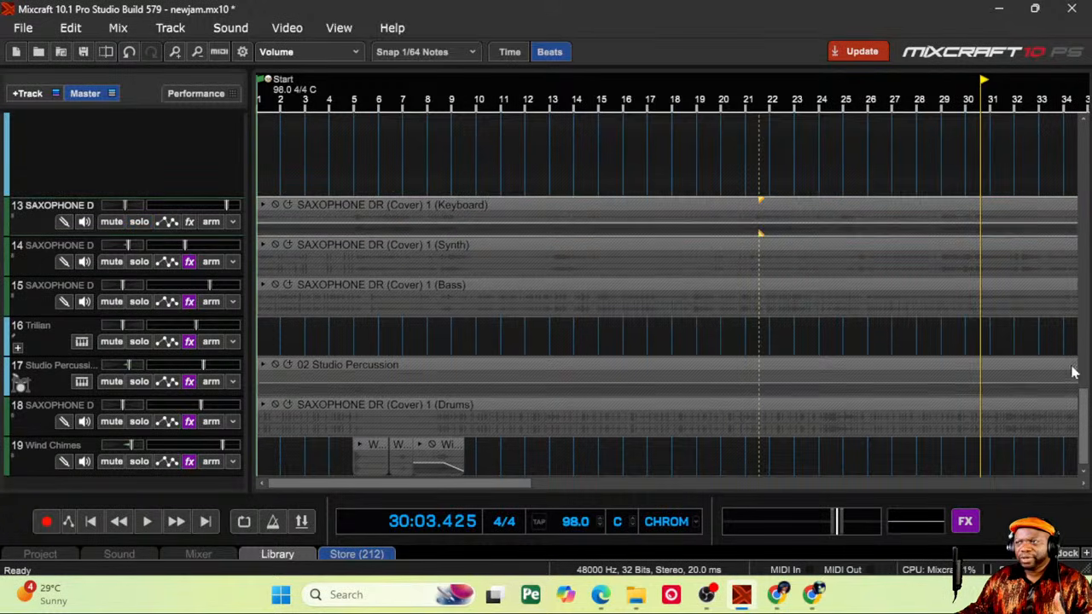
scroll(1073, 372, up, 5)
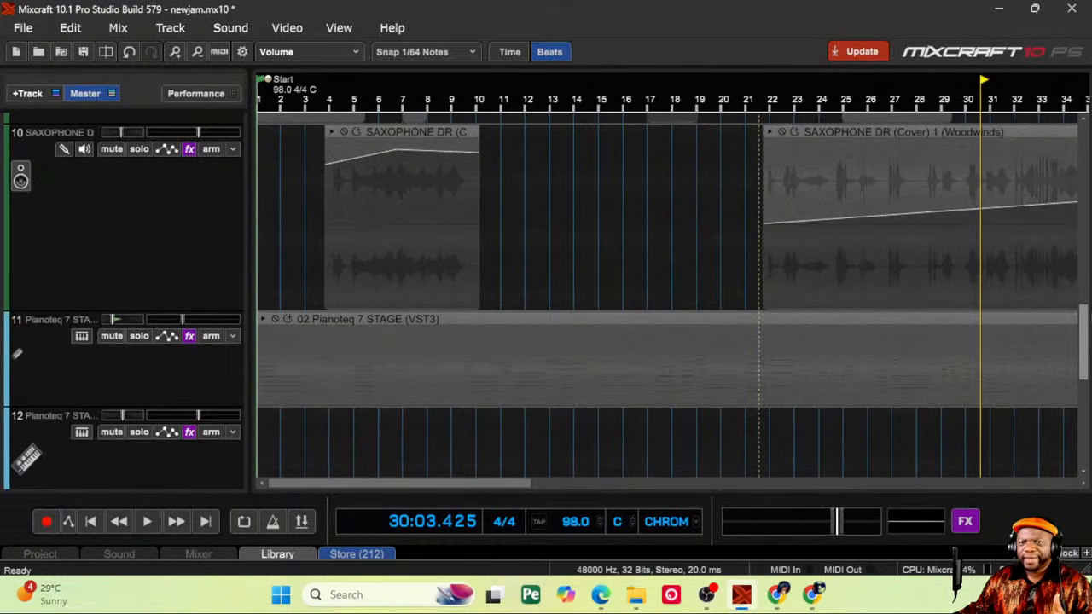
click(139, 337)
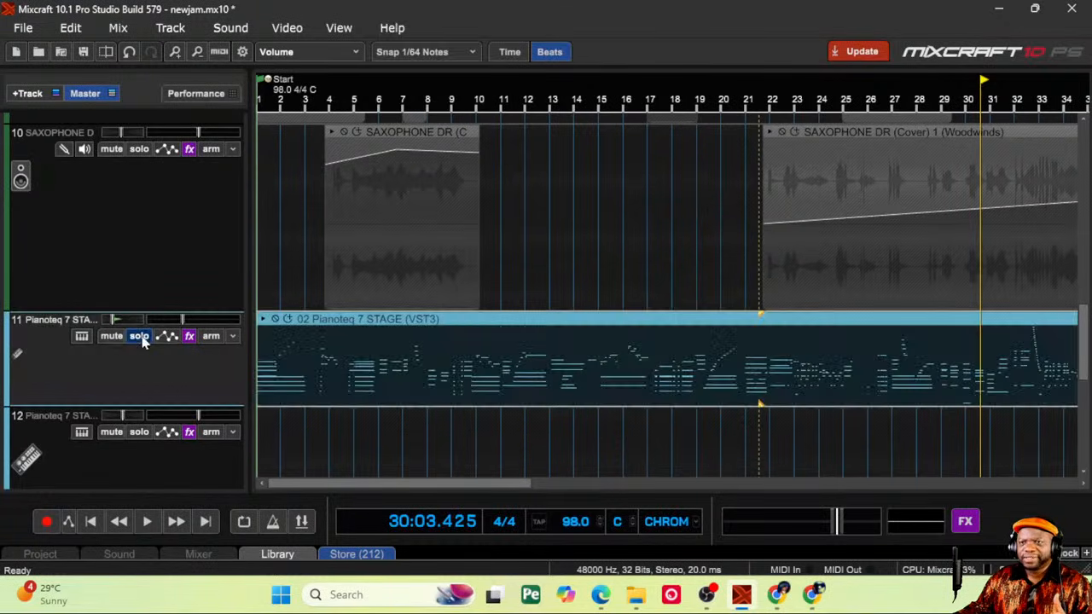
Step: Listen to Pianoteq track 11 with its pan centred, first from the project start and again from about bar 10
click(92, 523)
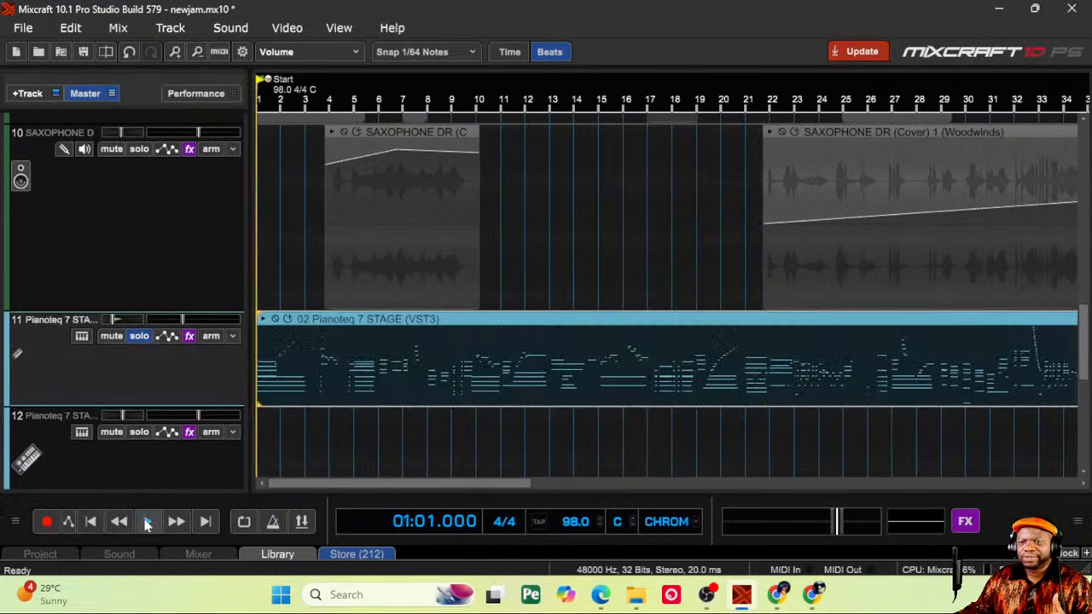
click(147, 521)
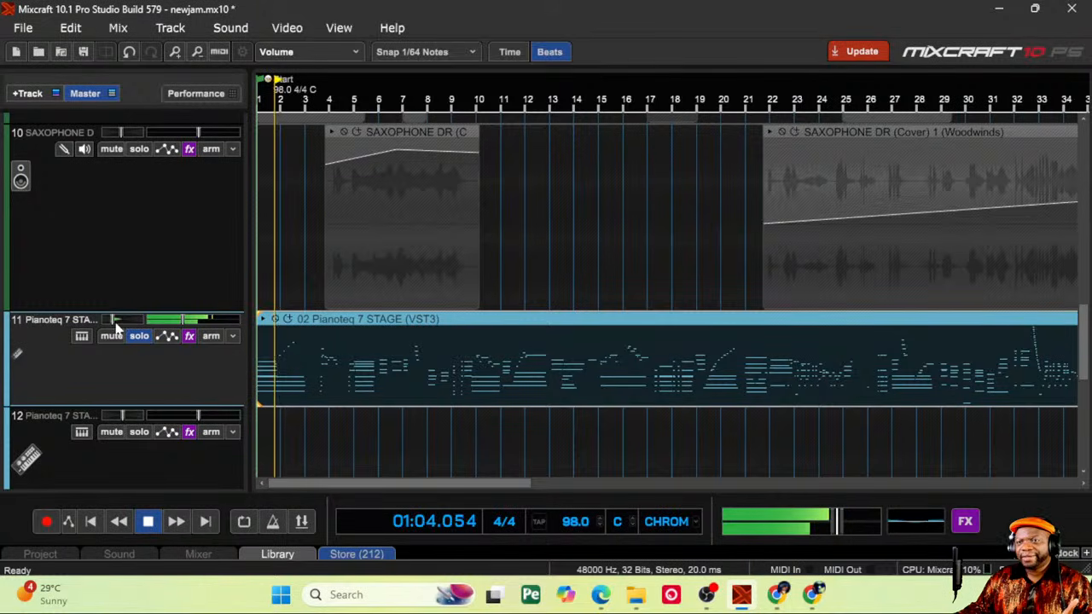
mouse_move(123, 324)
drag(126, 327, 155, 331)
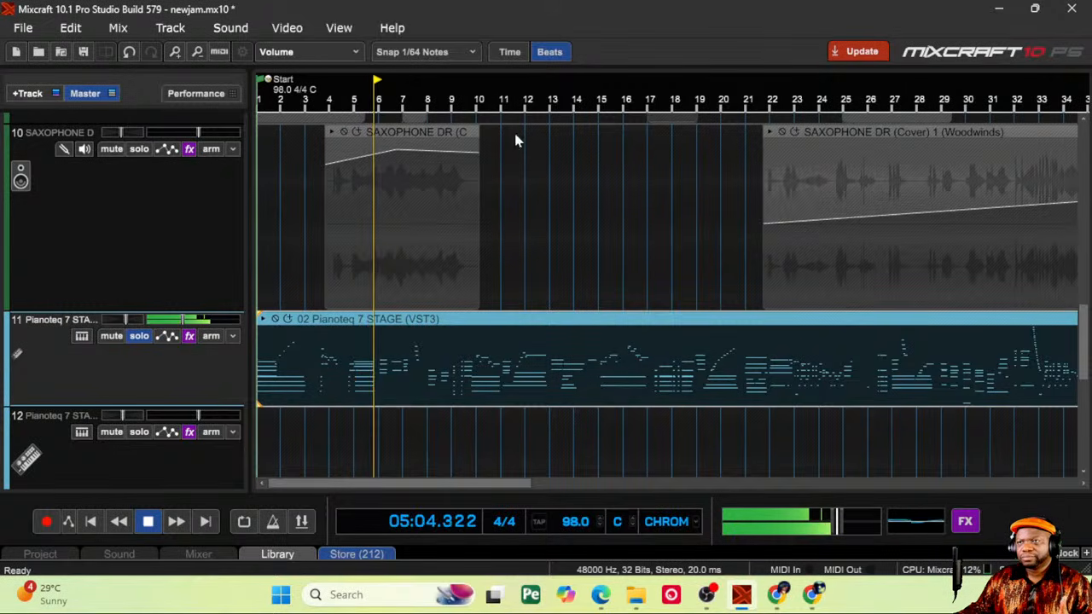
click(484, 162)
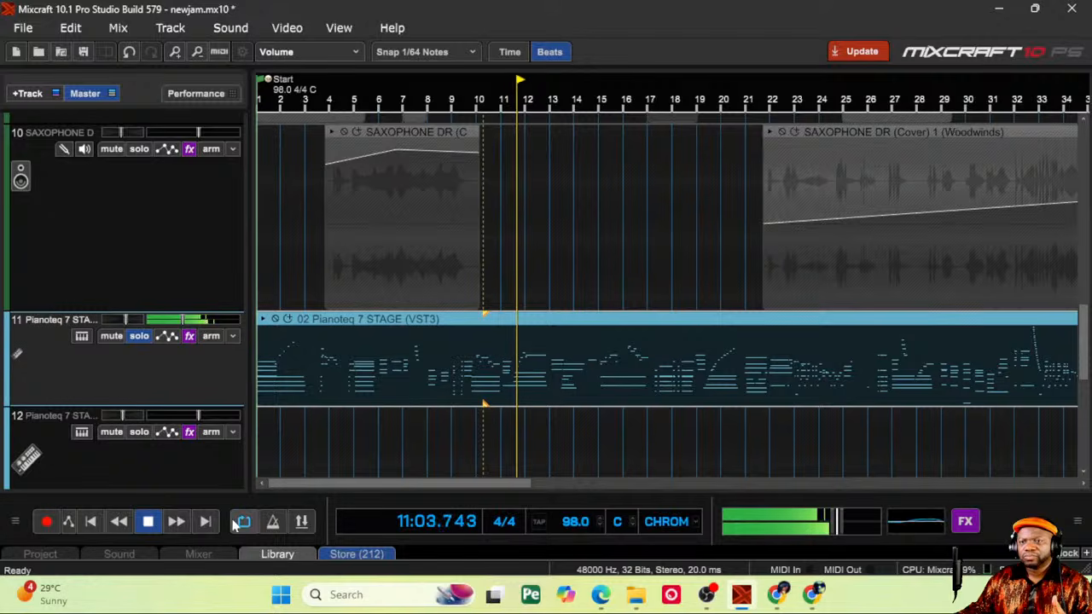
click(147, 521)
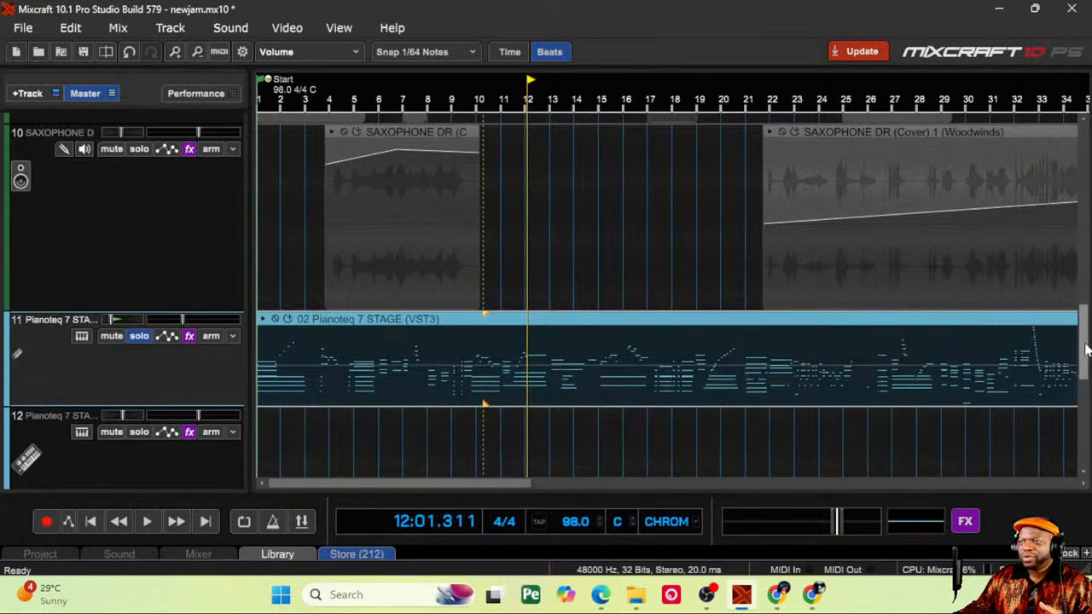
Step: Solo the Keyboard cover track 13 and pan it 90% right
drag(1084, 347, 1089, 415)
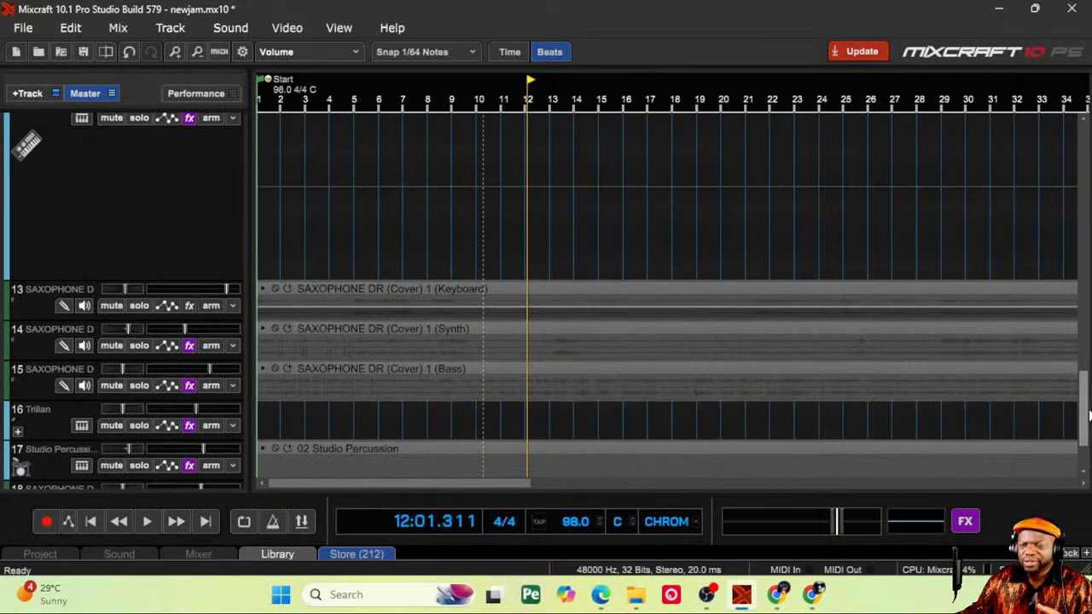
click(141, 307)
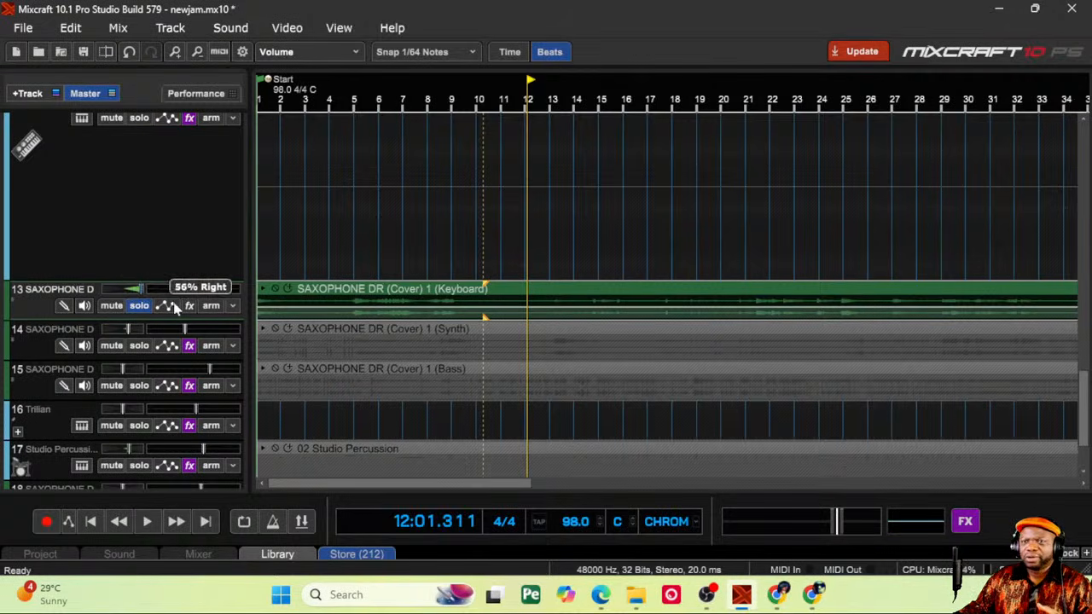
drag(174, 303, 167, 304)
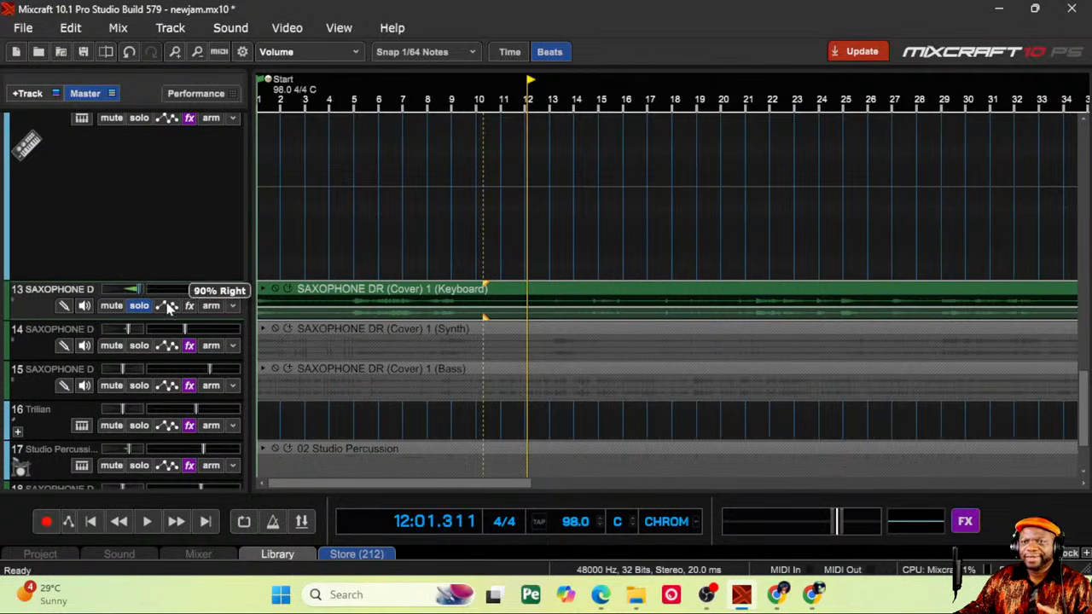
Step: Raise the volume of Pianoteq track 11 slightly and centre its pan while playing it with the Keyboard cover from about bar 12
click(147, 523)
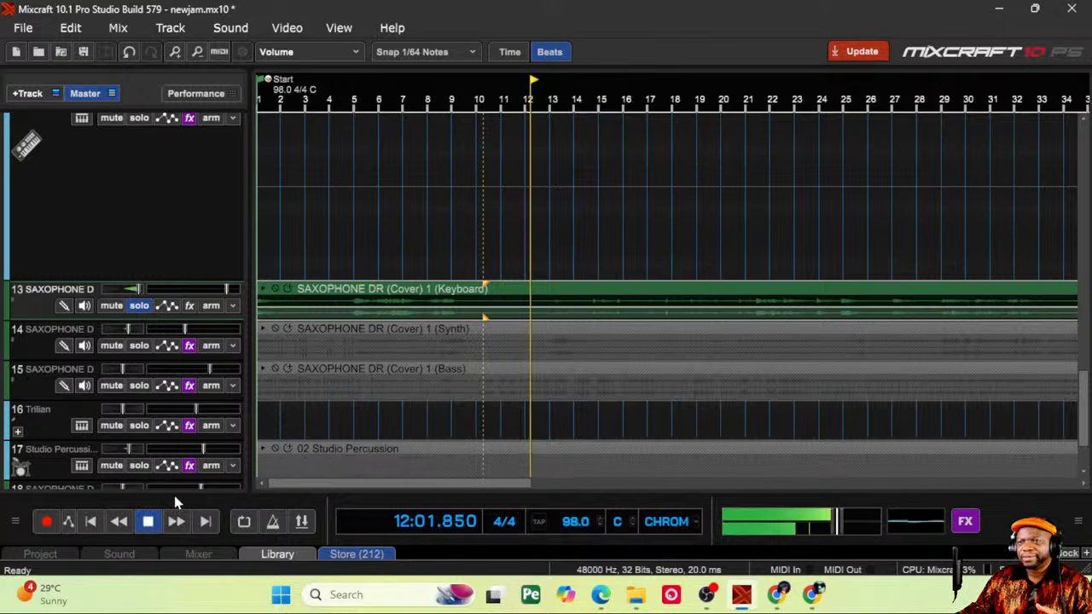
drag(1085, 420, 1085, 367)
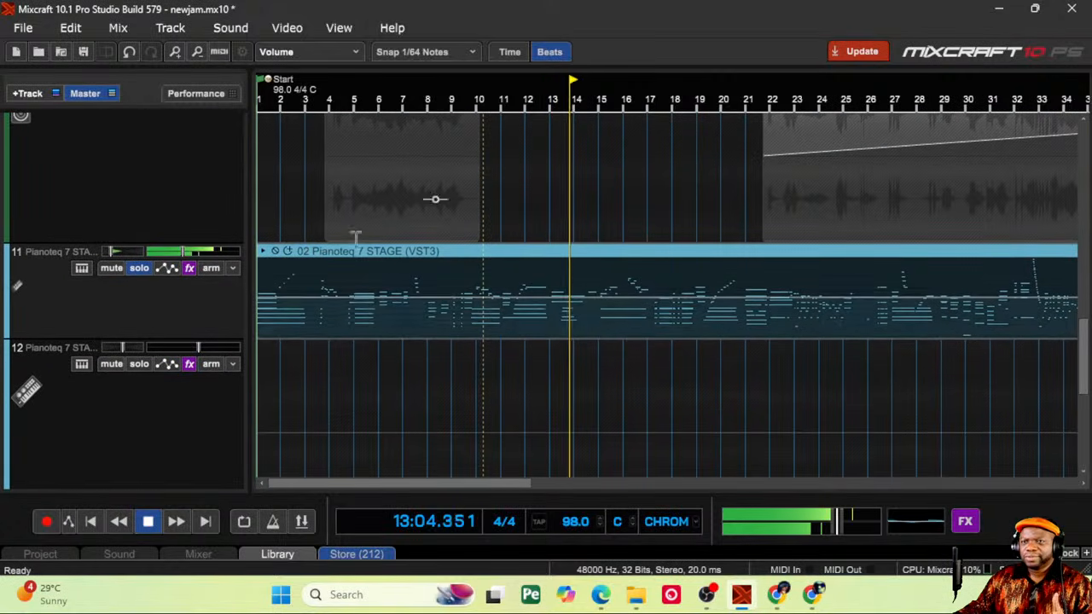
mouse_move(184, 253)
mouse_down()
mouse_move(202, 254)
mouse_move(187, 254)
mouse_up()
drag(112, 254, 131, 272)
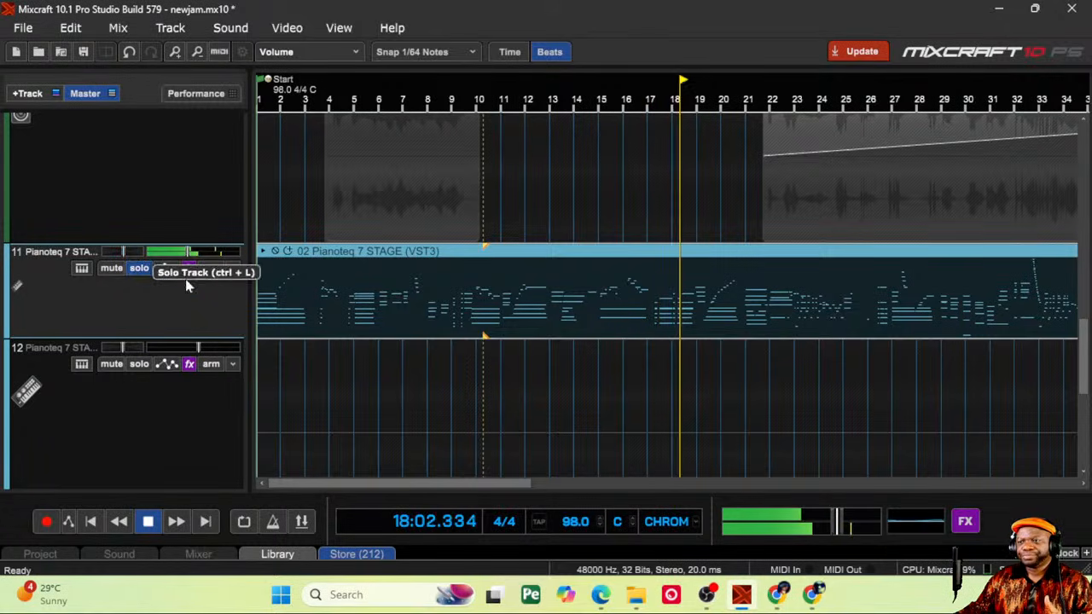
click(148, 527)
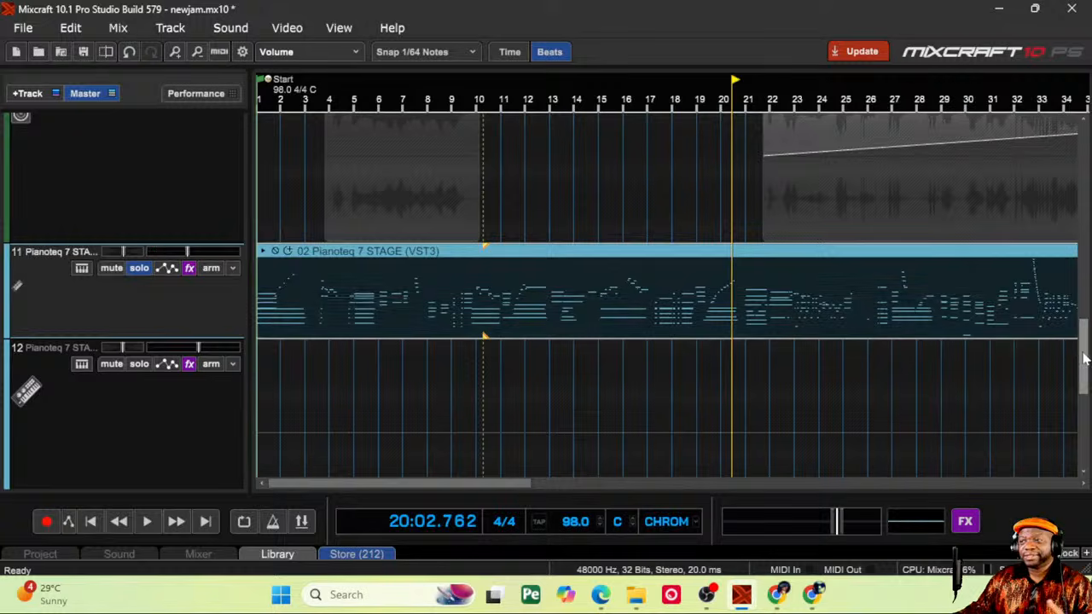
Step: Turn off solo on the Keyboard cover track 13 and switch solo on Studio Percussion track 17 on and off
drag(1084, 360, 1084, 429)
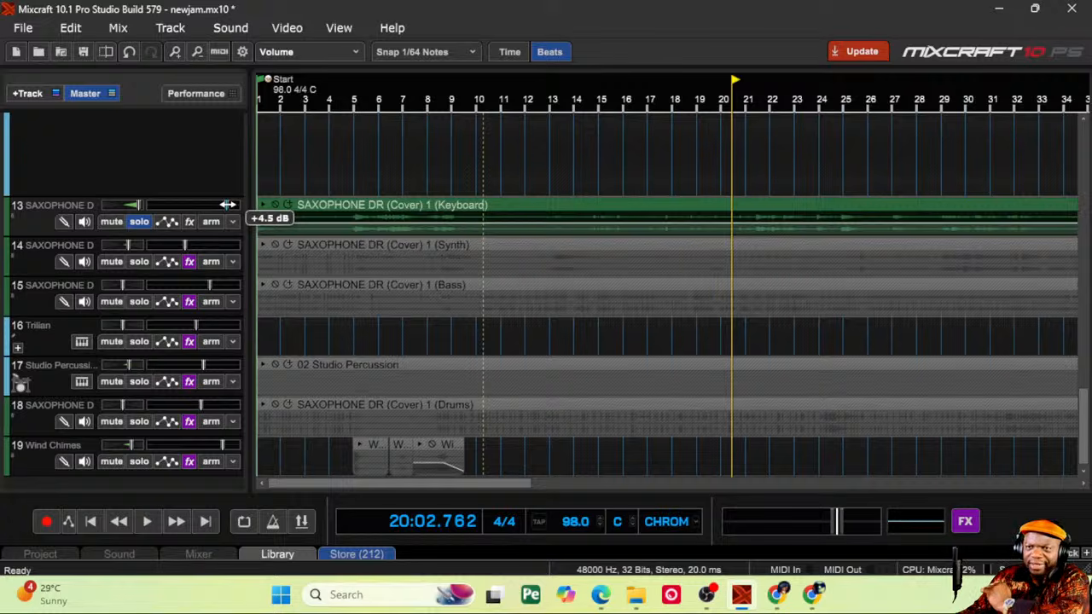
click(148, 384)
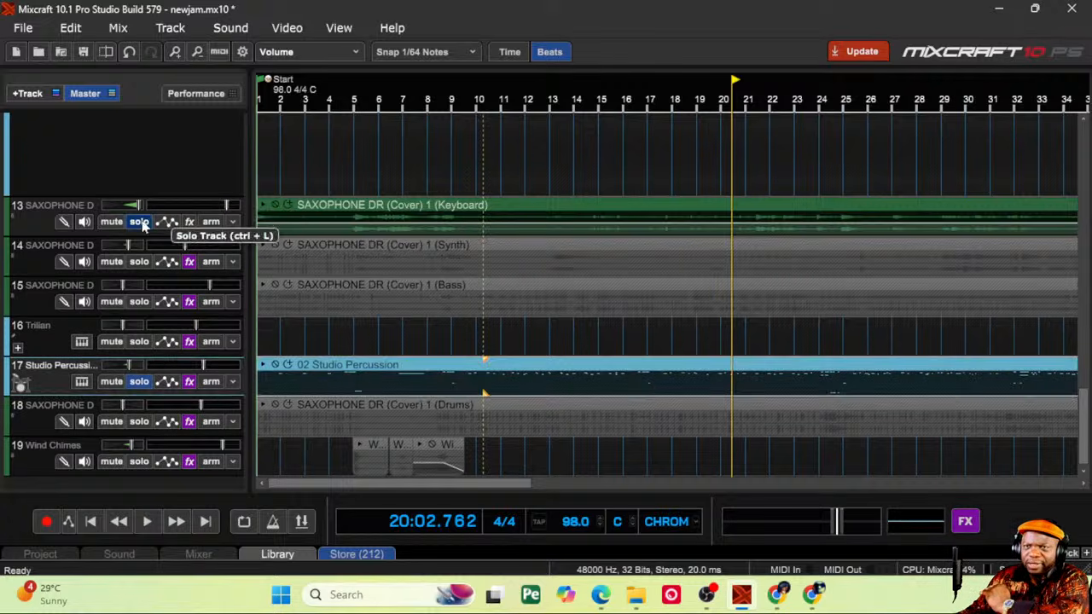
click(140, 222)
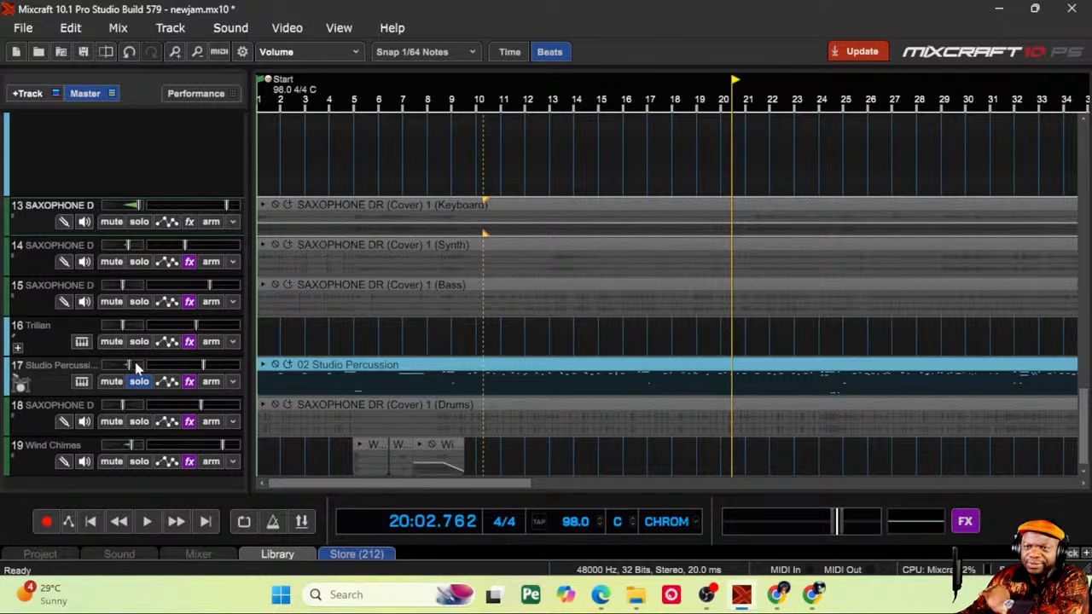
click(387, 351)
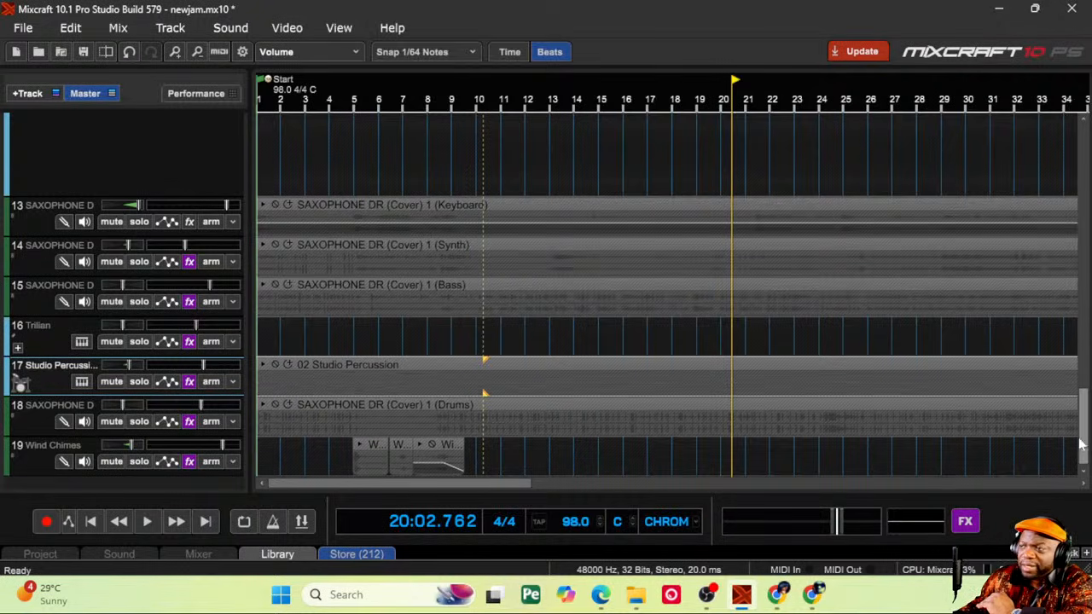
Step: Examine the tracks on a zoomed-in timeline back to the project start, briefly soloing Studio Percussion track 17
drag(1082, 443, 1083, 333)
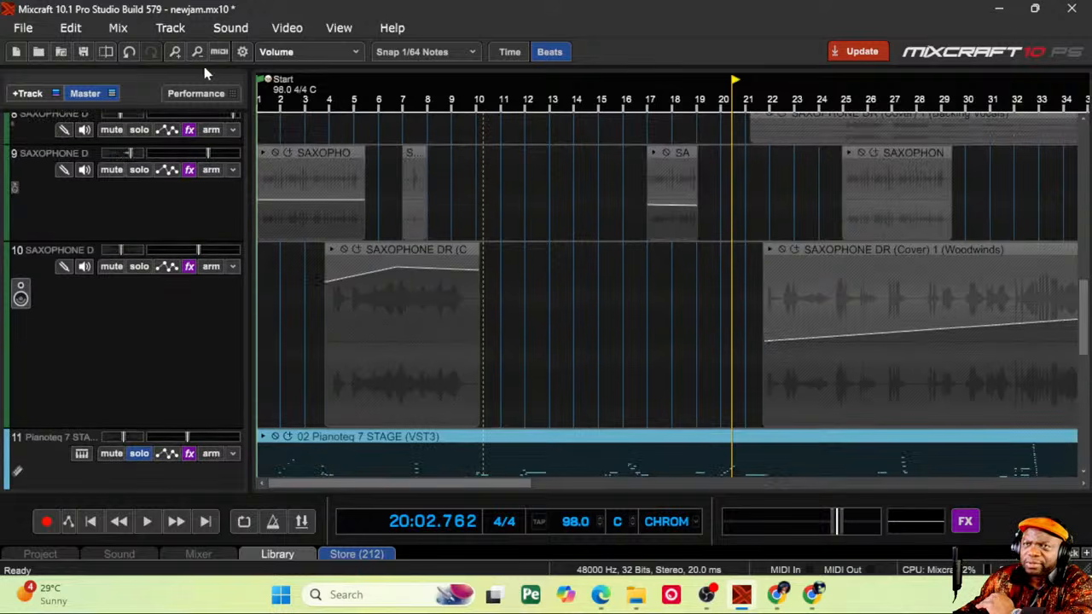
click(175, 53)
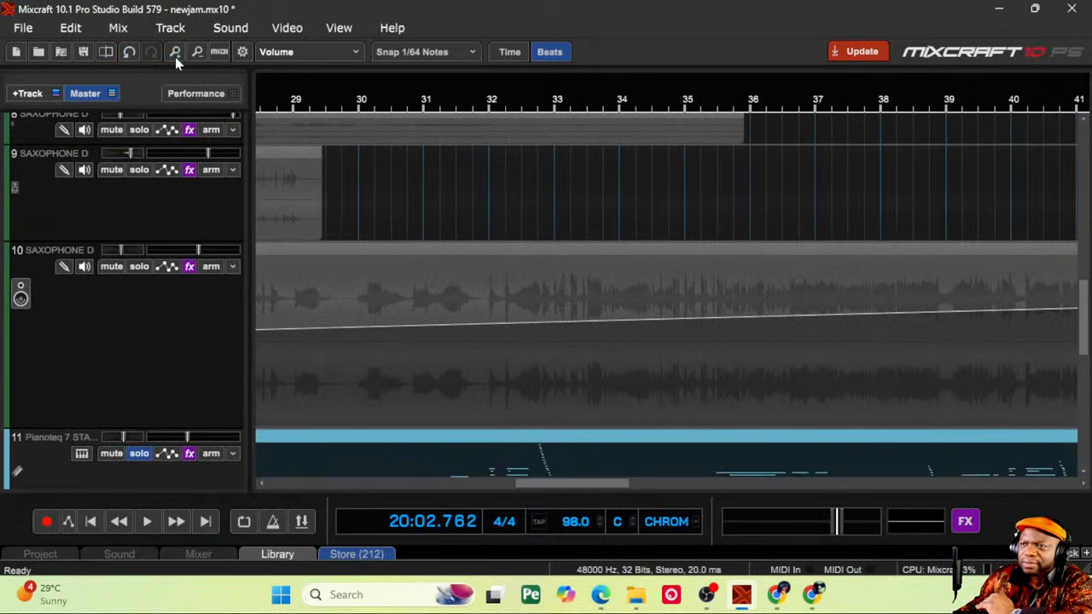
drag(532, 489, 450, 487)
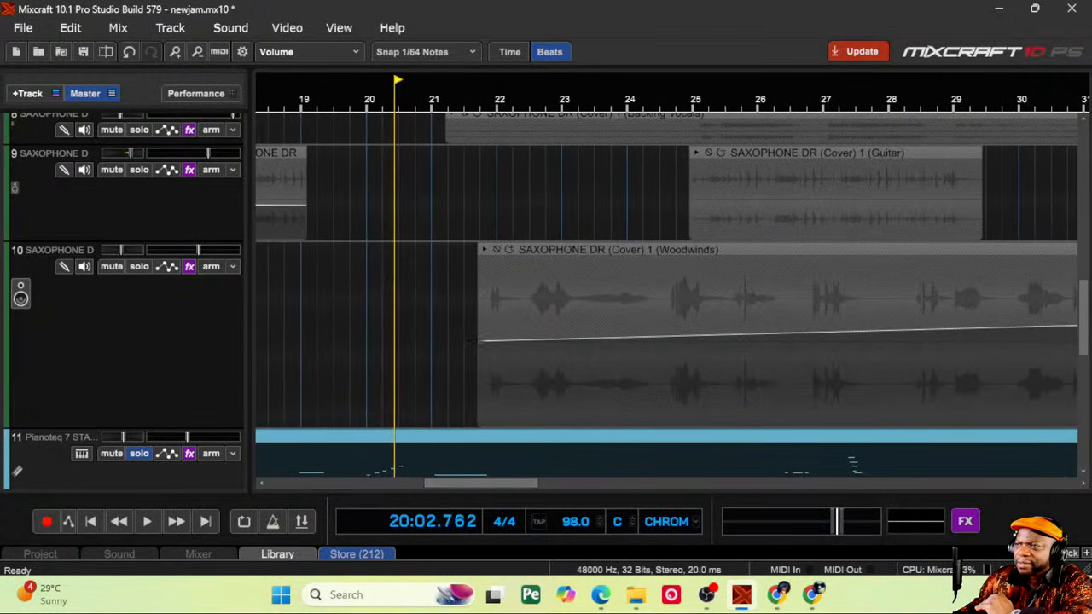
drag(1085, 335, 1088, 439)
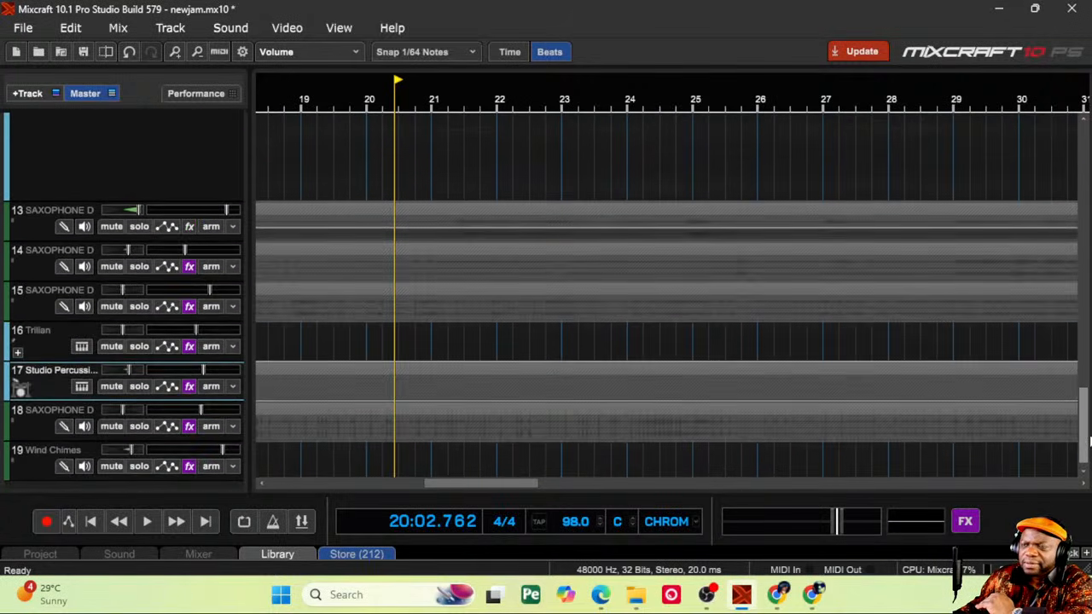
drag(533, 492, 340, 492)
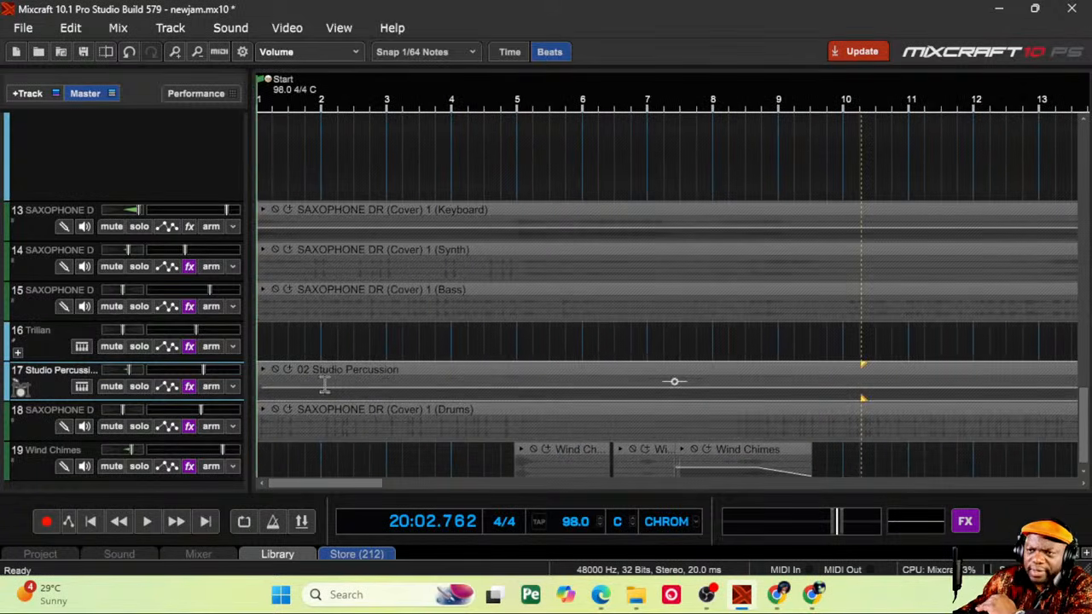
click(141, 389)
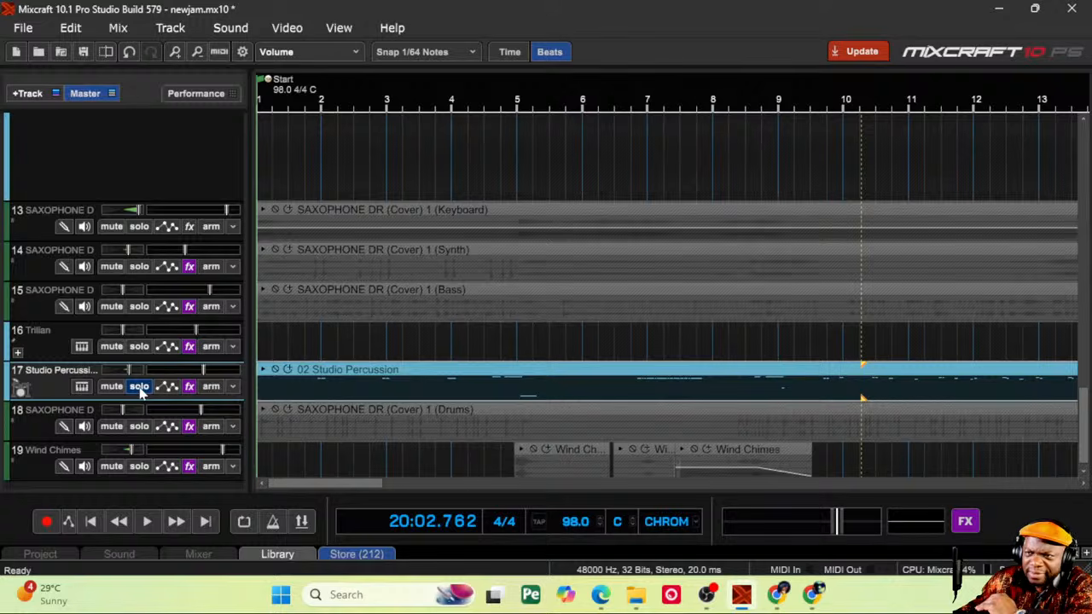
click(142, 392)
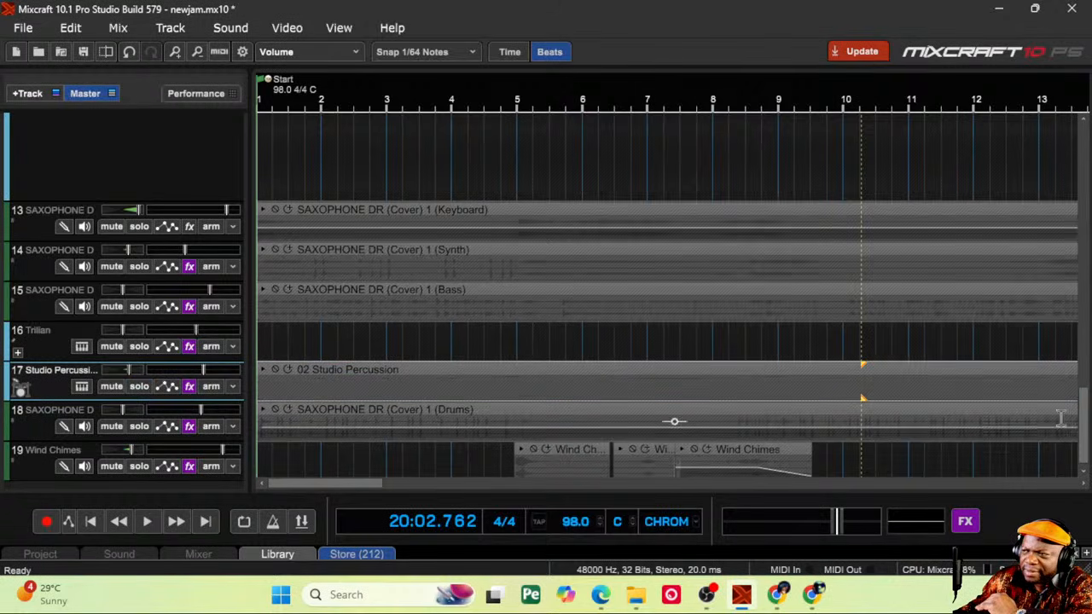
drag(1087, 418, 1083, 458)
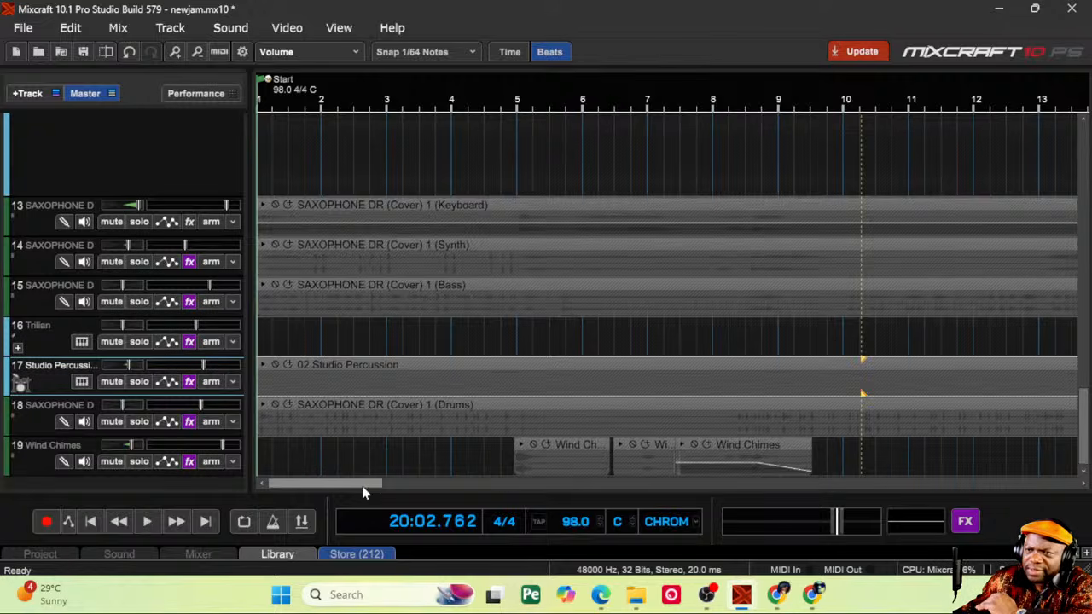
drag(367, 484, 297, 515)
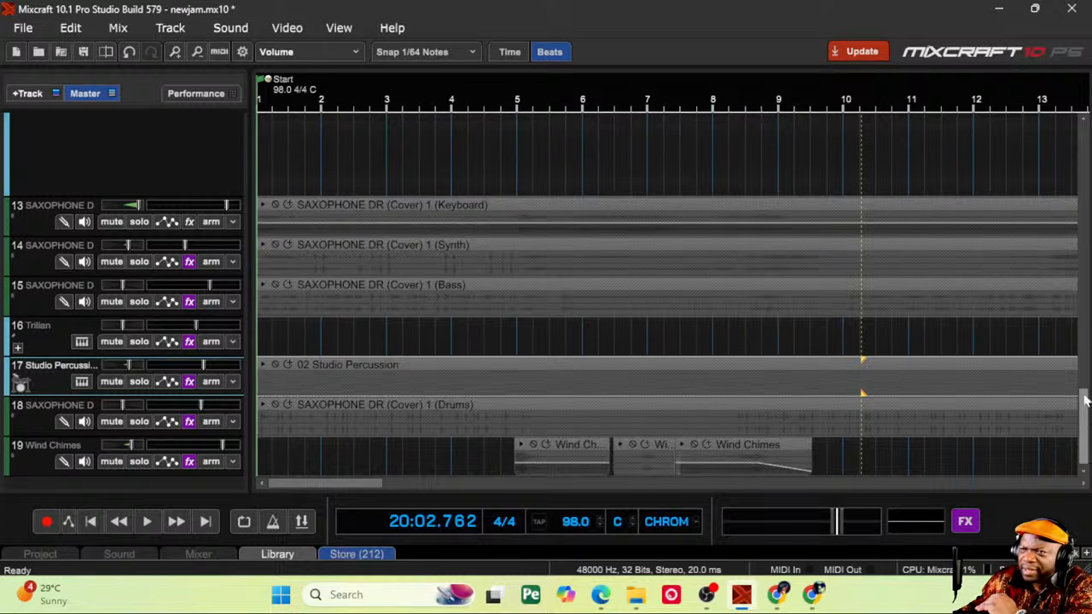
Step: Solo the vocals track holding the Percussion cover and move it below the Pianoteq STAGE track, turning off that track's solo
drag(1085, 400, 1084, 182)
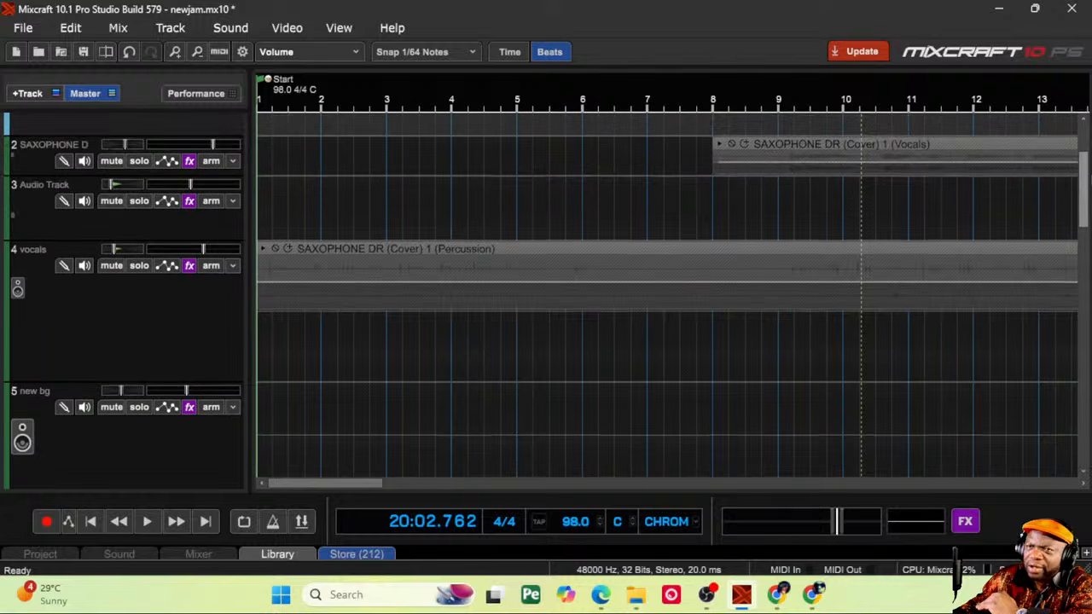
click(141, 265)
drag(73, 321, 177, 392)
click(140, 262)
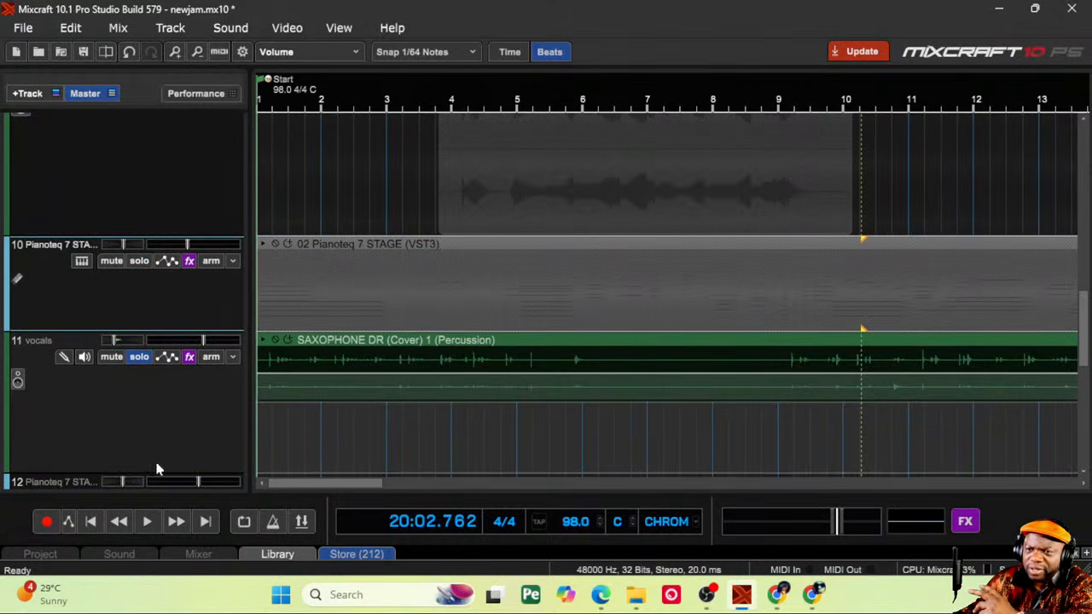
Step: Play the Percussion cover from the project start while moving its track's pan to the centre and raising its volume
click(146, 522)
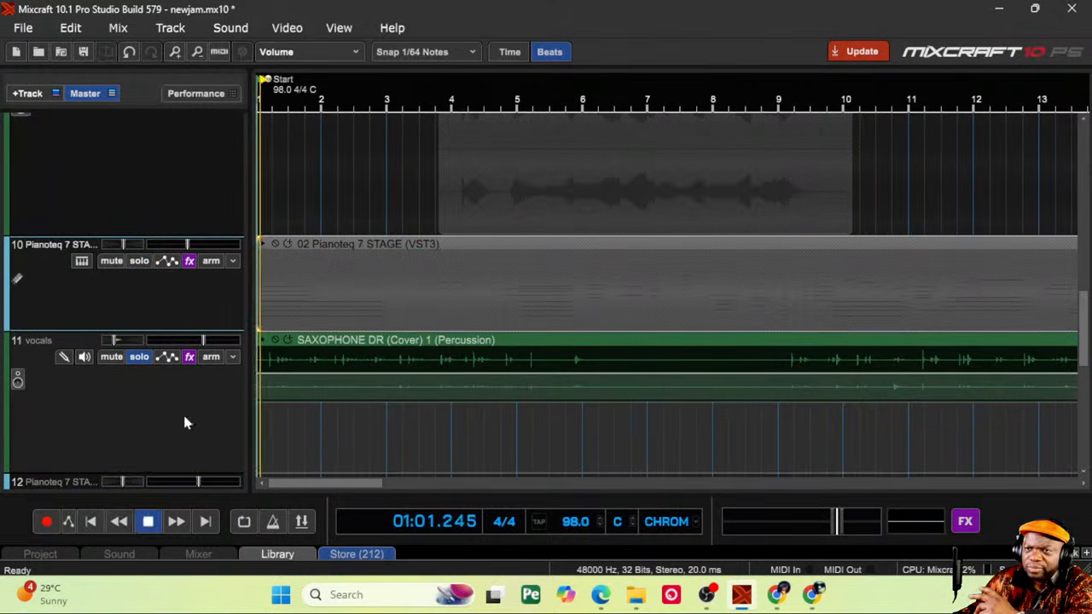
mouse_move(128, 343)
drag(128, 343, 167, 345)
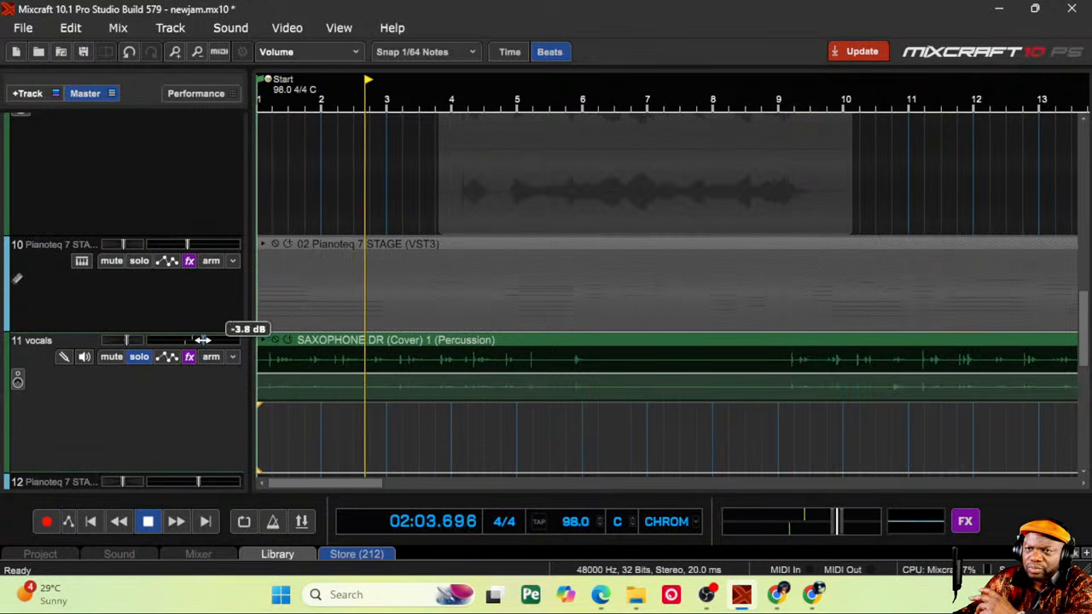
drag(128, 340, 146, 344)
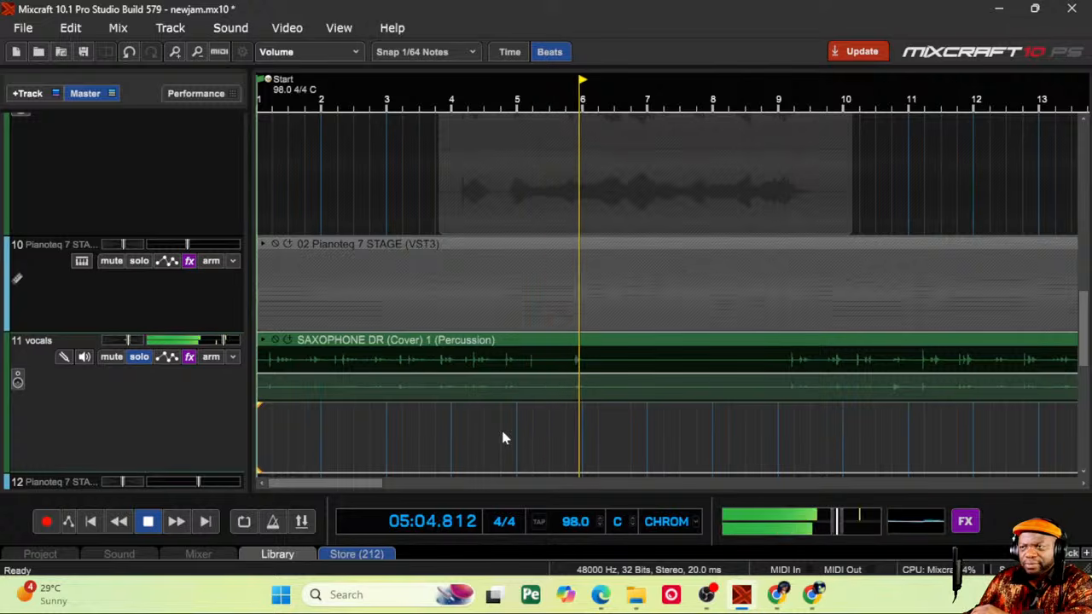
Step: Listen to the Percussion cover from about bar 9 and again from just before bar 14
click(794, 113)
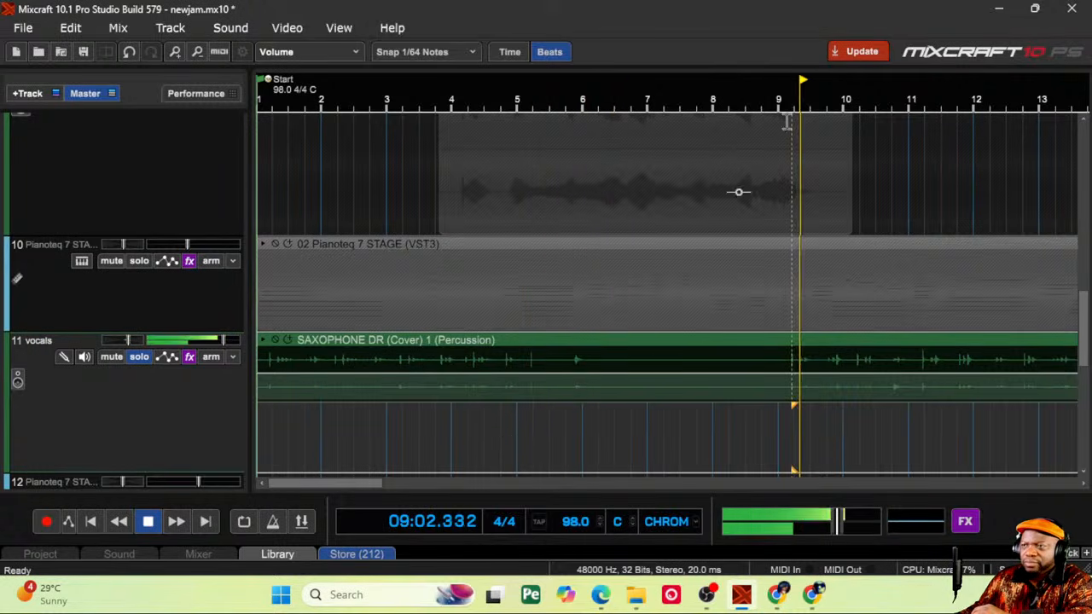
drag(348, 487, 414, 491)
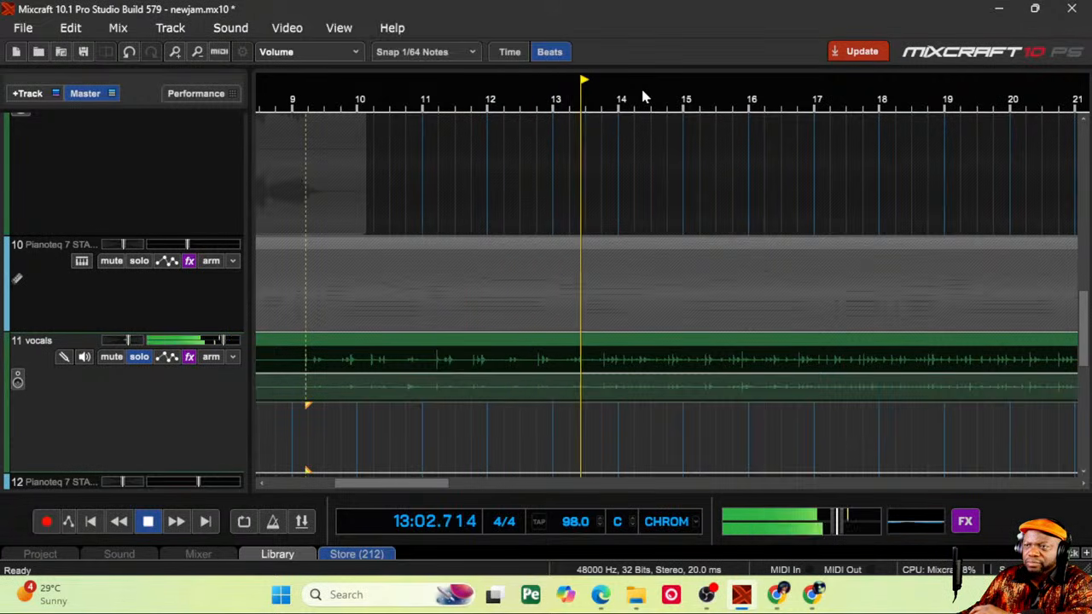
click(148, 524)
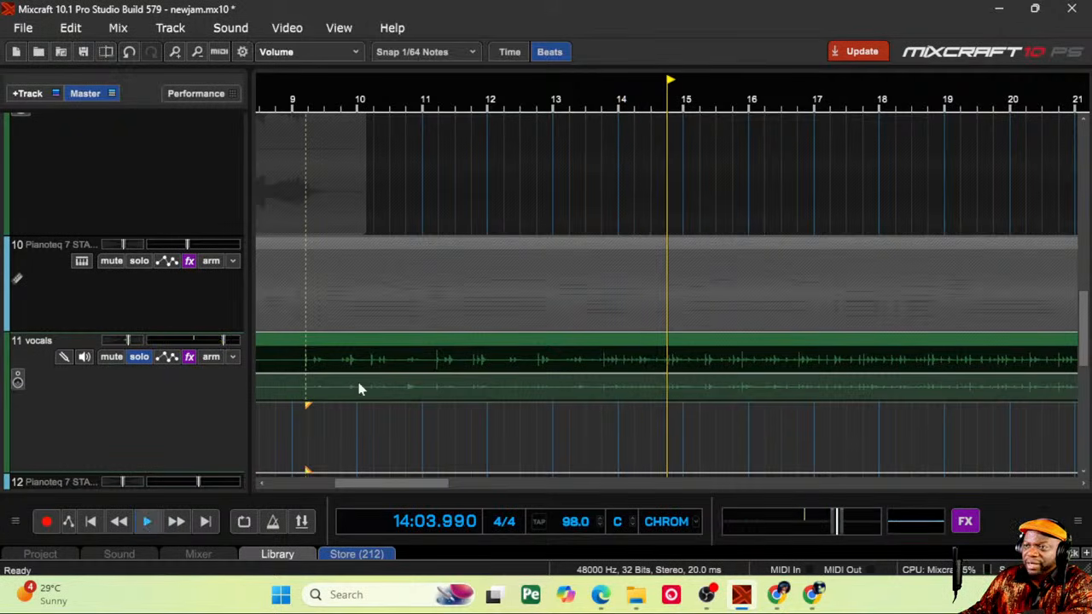
click(607, 100)
key(space)
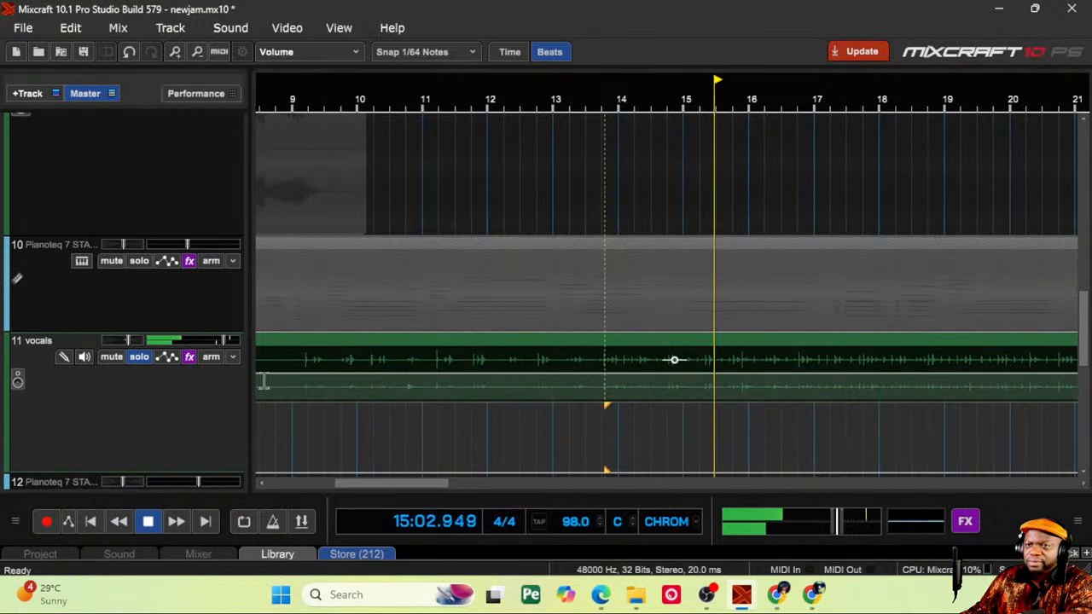
key(space)
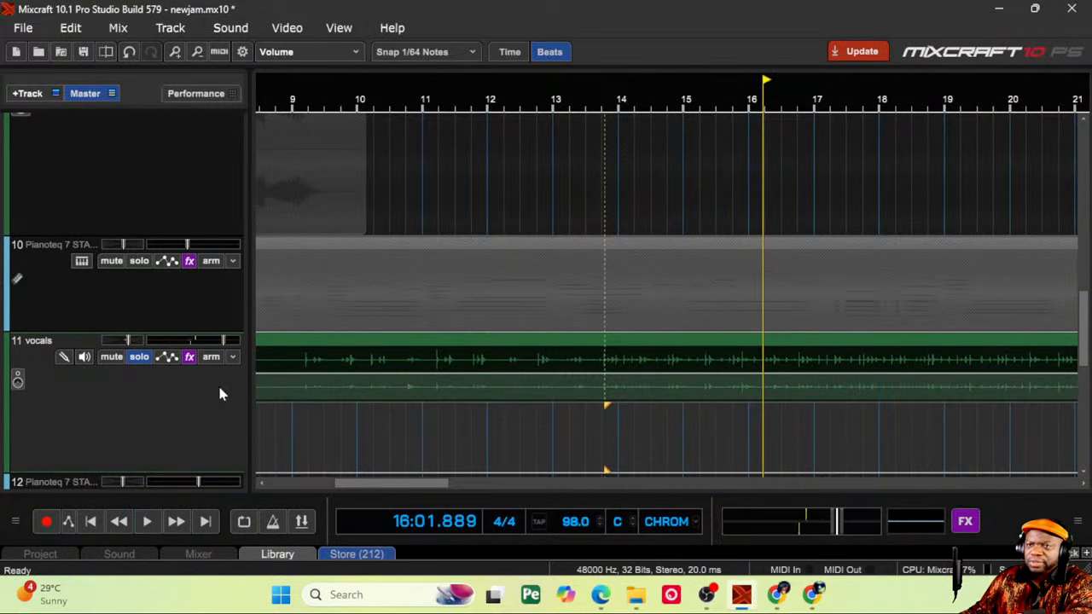
Step: Solo Pianoteq track 10 instead of the Percussion cover and play it briefly from about bar 11.5
click(146, 358)
click(141, 264)
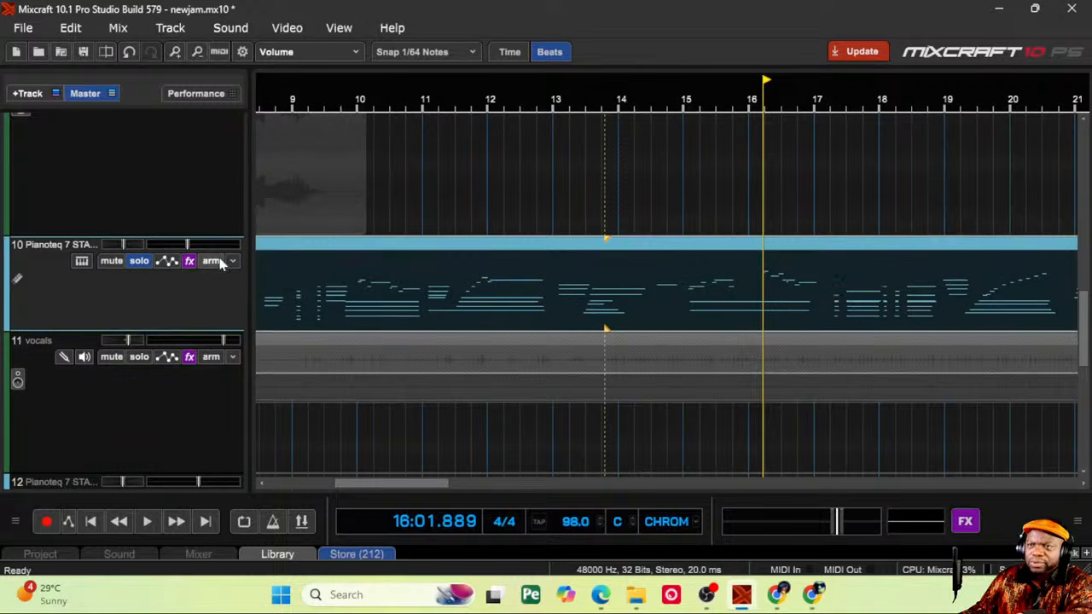
click(458, 99)
key(space)
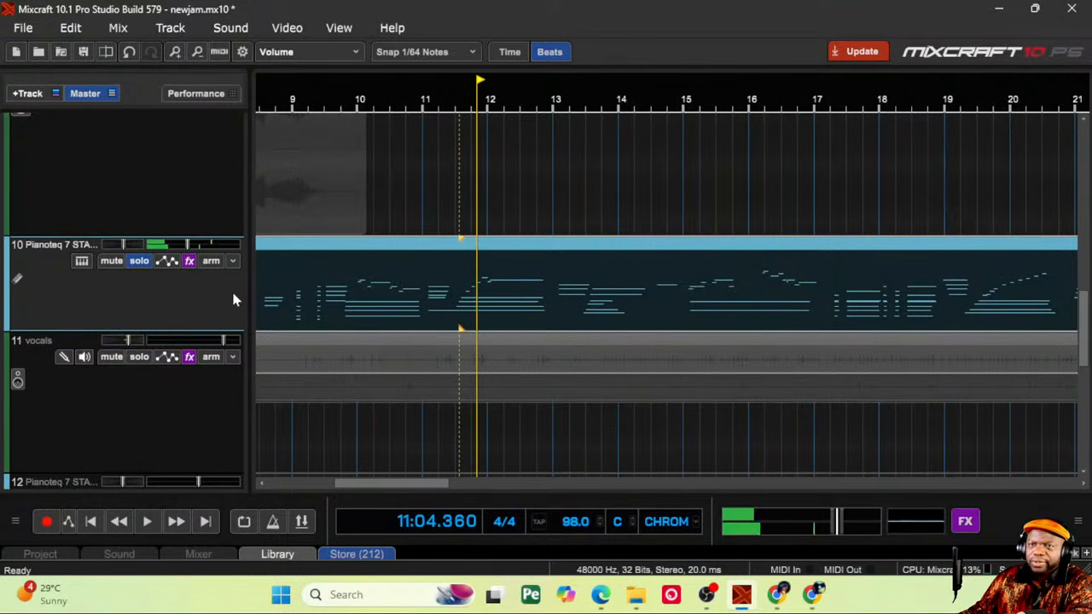
Step: Switch solo on and off for the Bass, Synth and Keyboard cover tracks, and solo the Drums cover track 18
scroll(247, 395, down, 6)
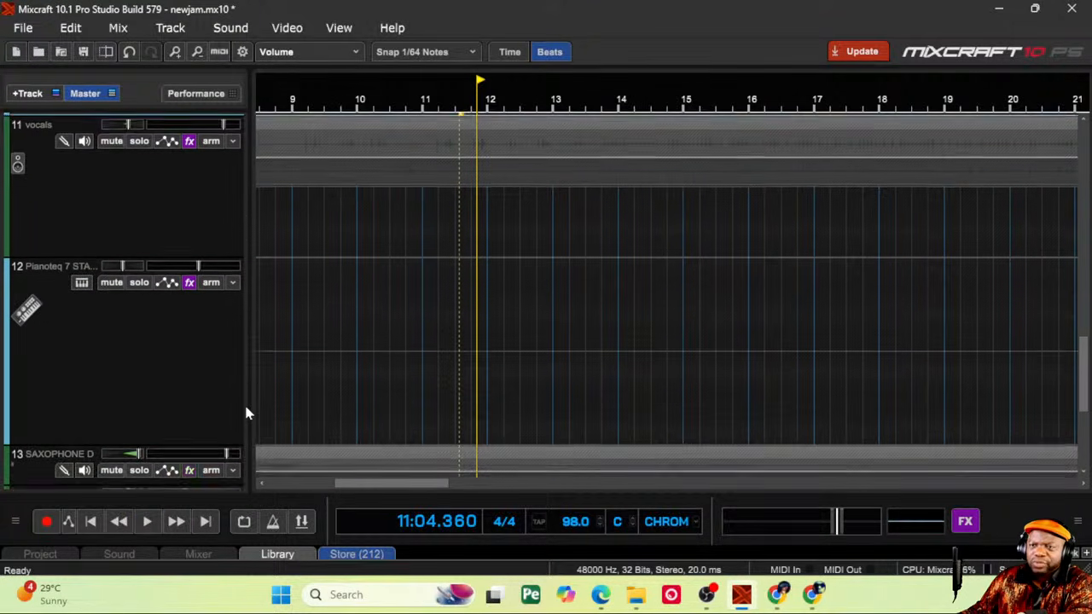
scroll(246, 414, down, 3)
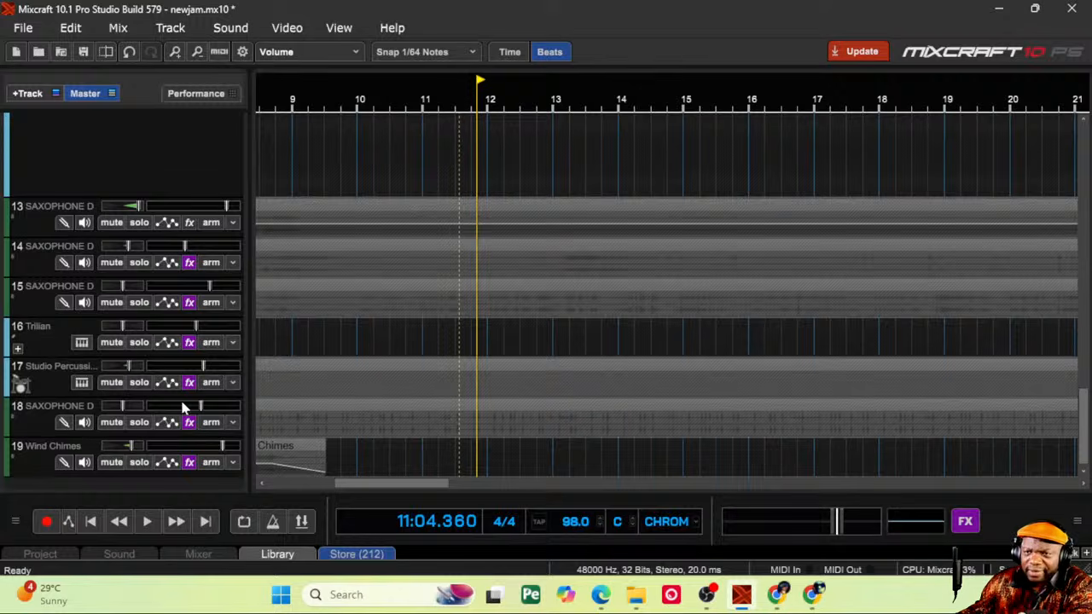
click(139, 303)
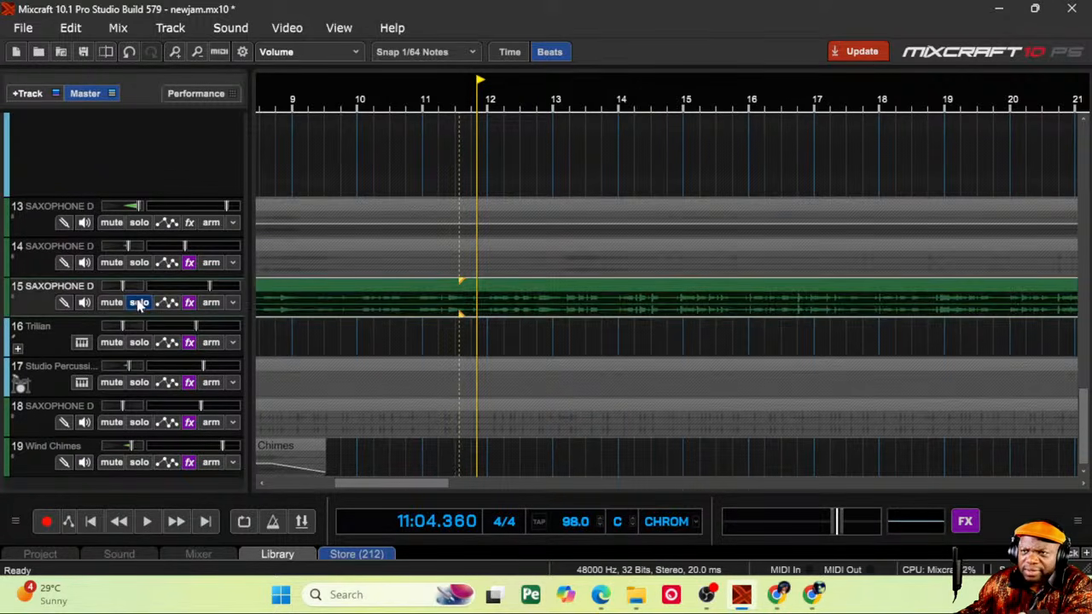
click(139, 262)
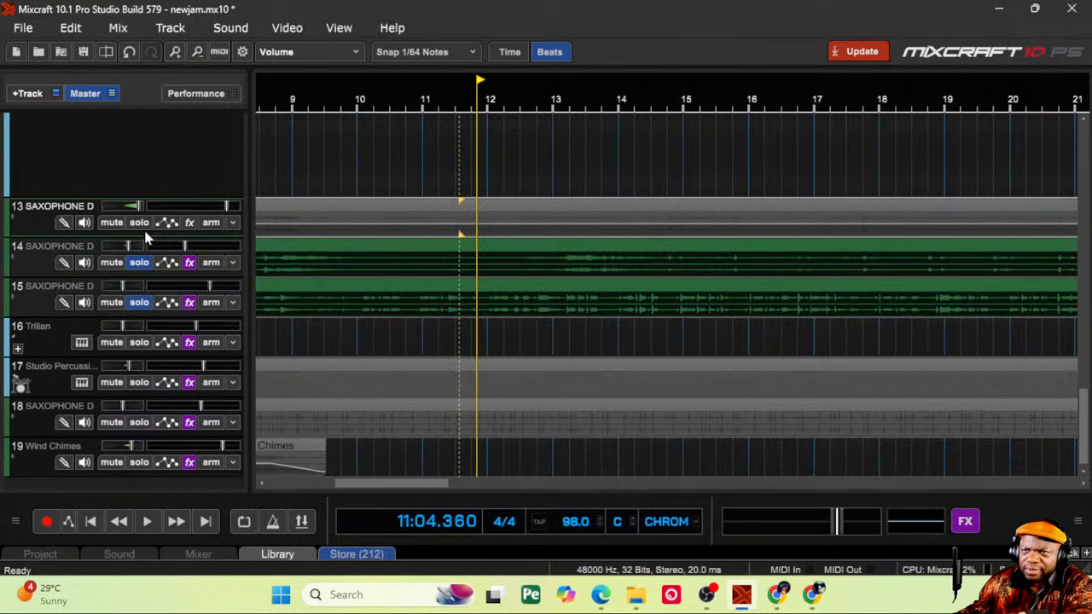
click(140, 223)
click(139, 222)
click(139, 263)
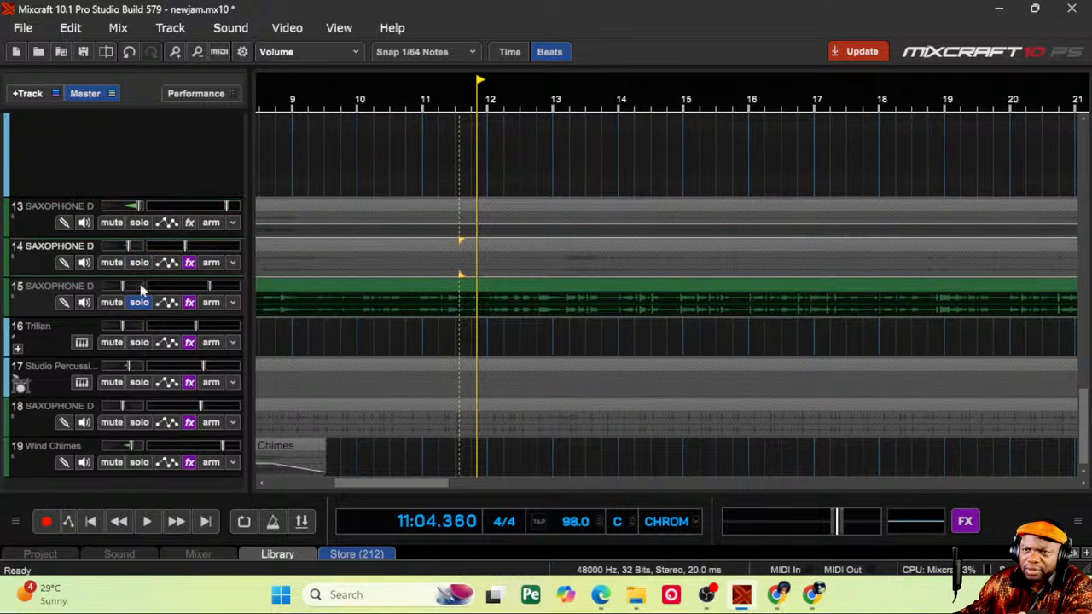
click(139, 303)
click(139, 423)
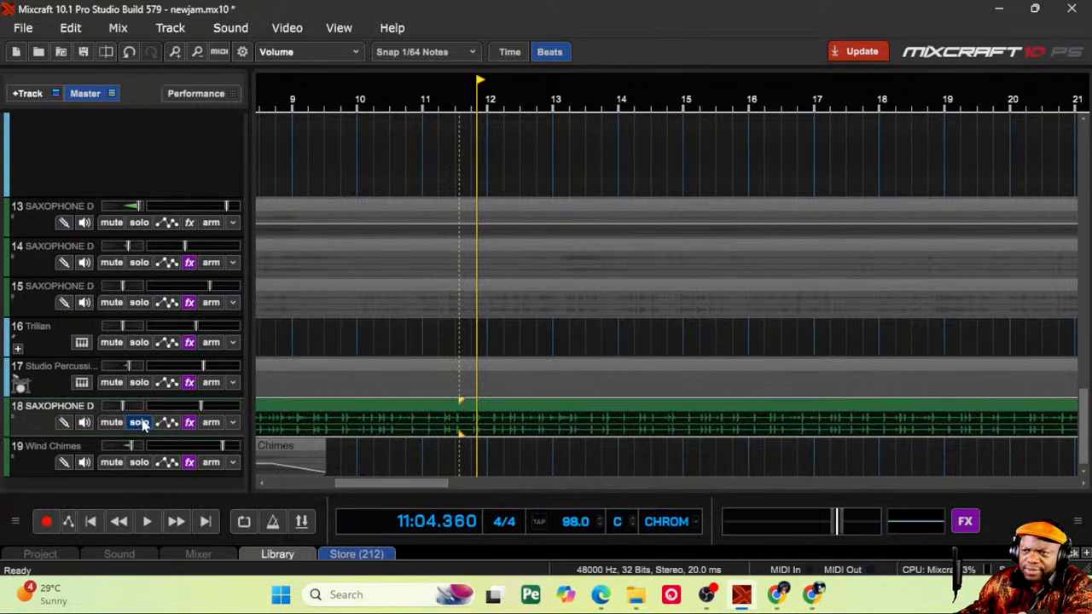
Step: Solo Studio Percussion instead of the Drums cover and move its track directly above the Percussion cover's vocals track
click(140, 384)
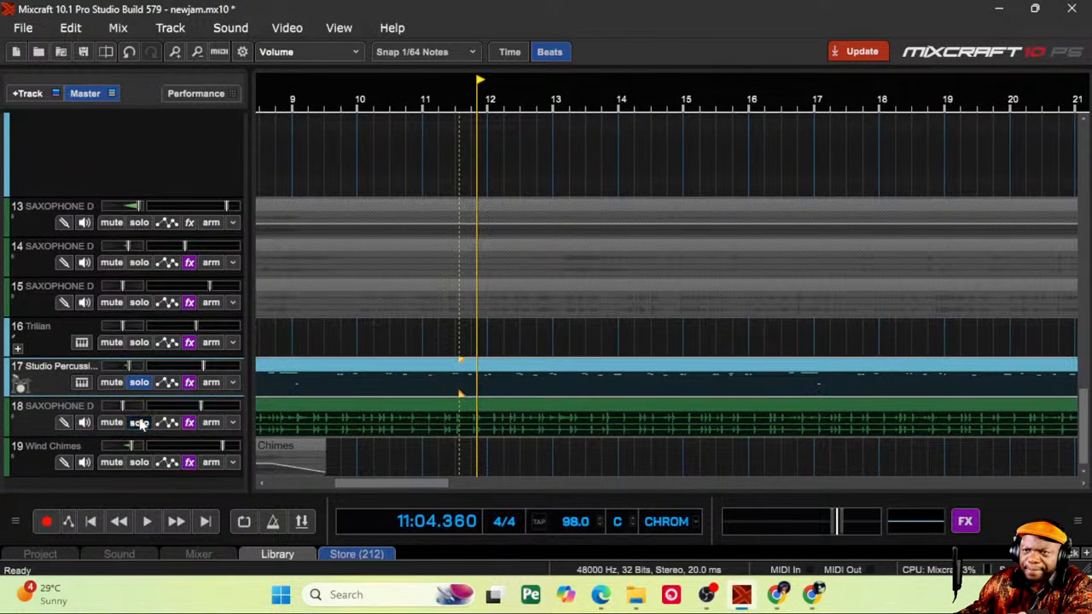
click(139, 423)
scroll(47, 375, up, 5)
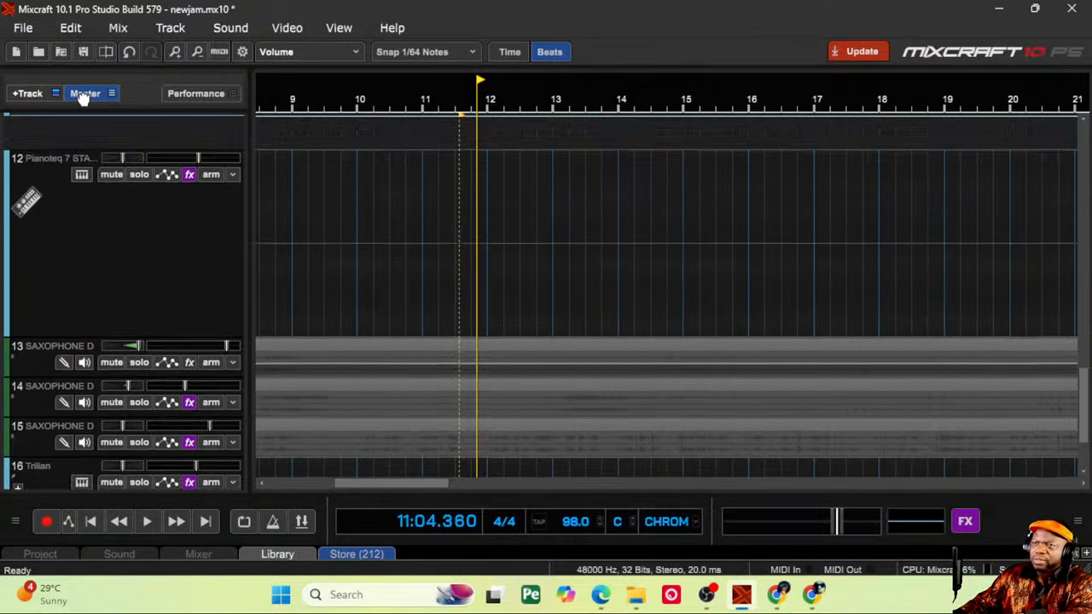
drag(83, 98, 105, 198)
scroll(239, 300, up, 8)
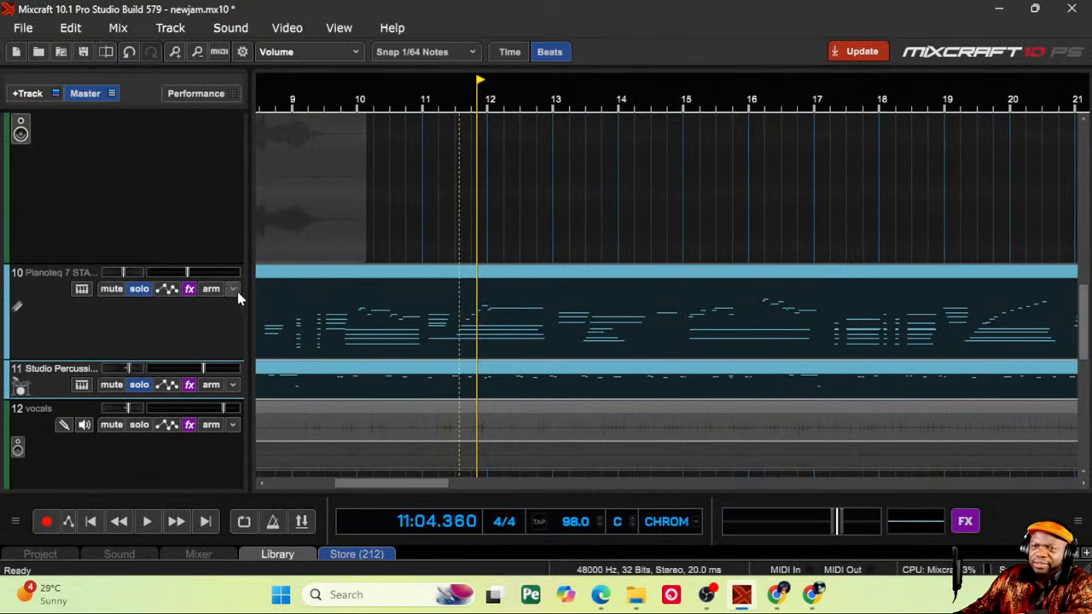
Step: Play Studio Percussion against the Percussion cover from about bar 12, without Pianoteq track 10, and raise Studio Percussion's volume
click(139, 289)
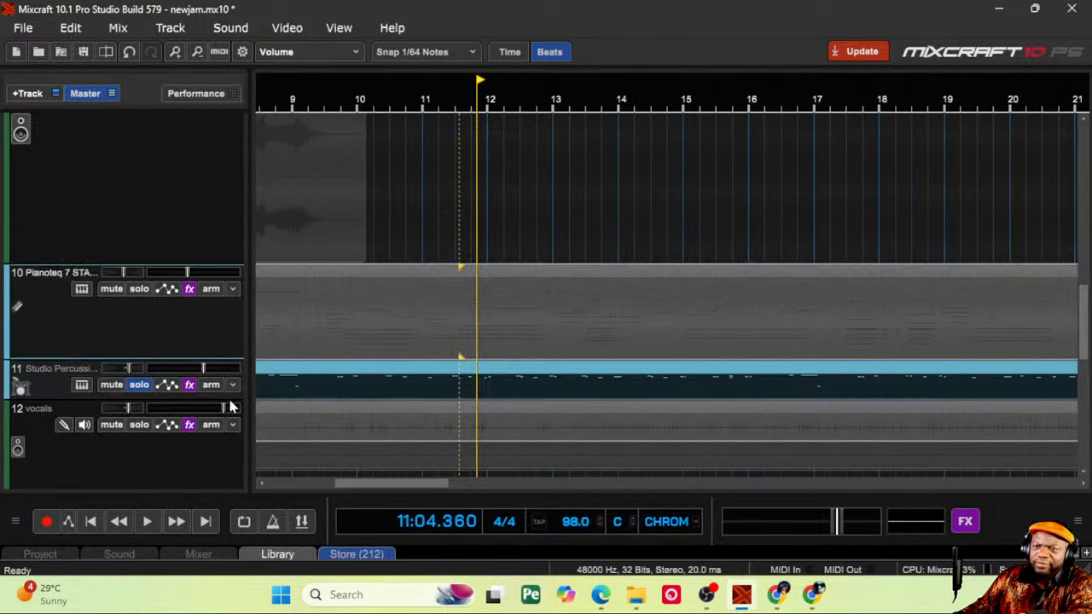
click(141, 426)
key(space)
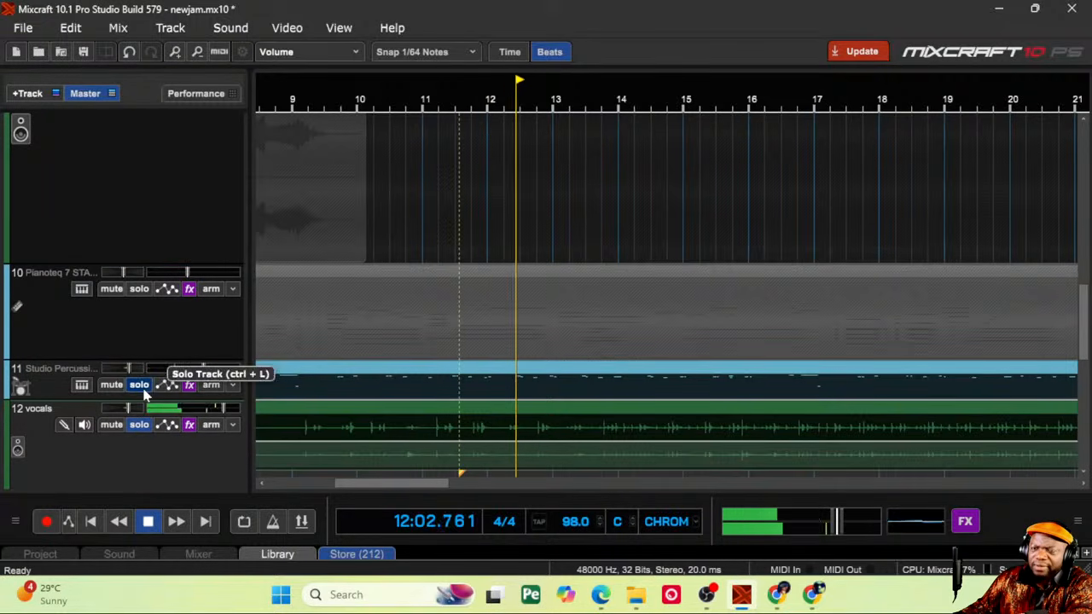
click(141, 426)
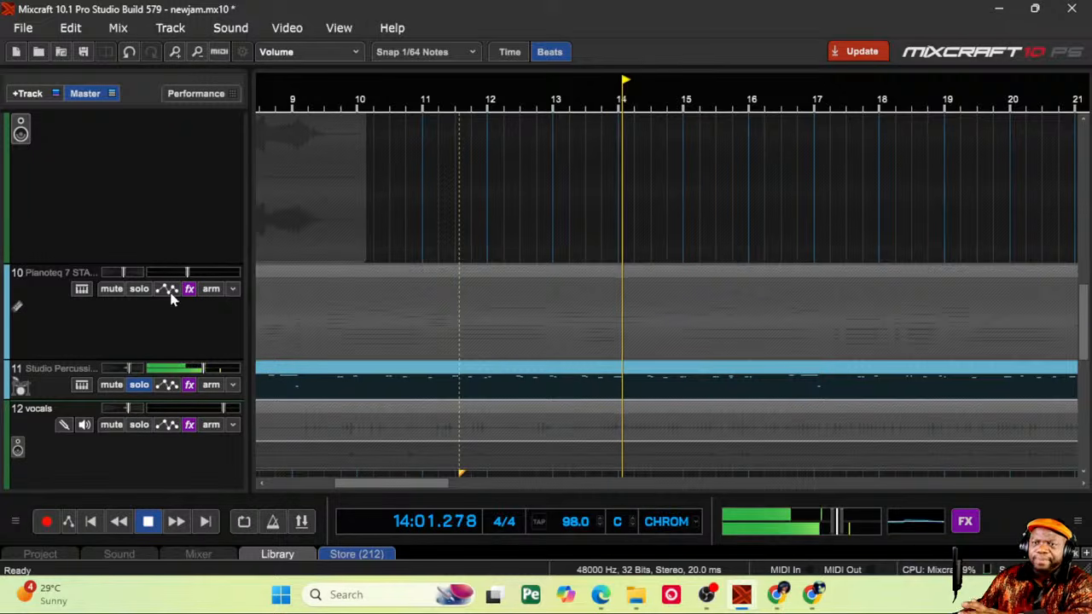
mouse_move(203, 368)
mouse_down()
mouse_move(233, 366)
mouse_move(219, 368)
mouse_up()
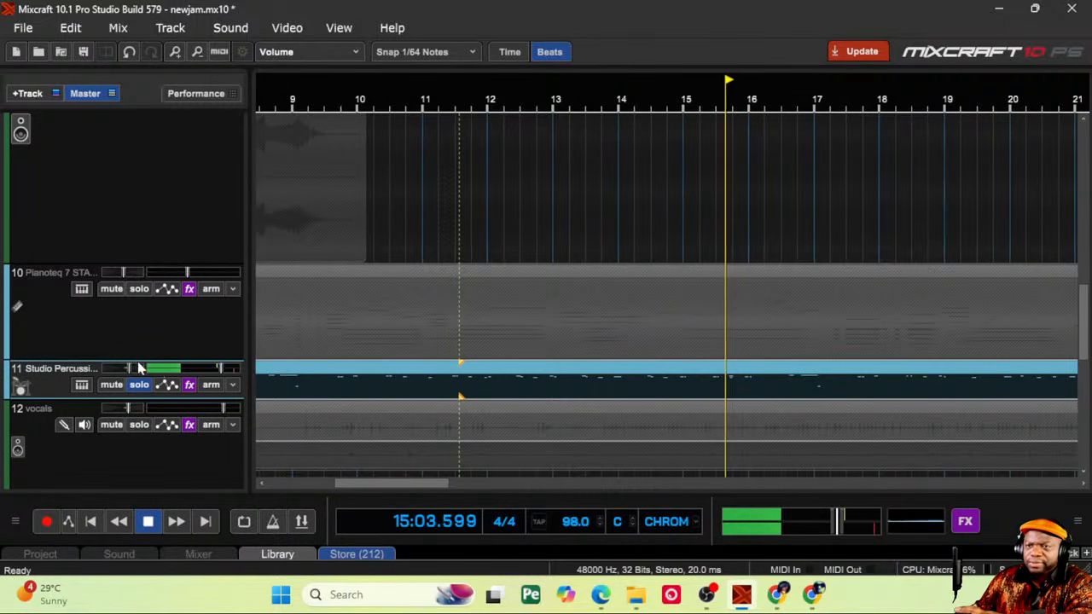
Step: Compare the Percussion cover with Studio Percussion during playback by alternating their solos, ending on Studio Percussion alone
click(143, 426)
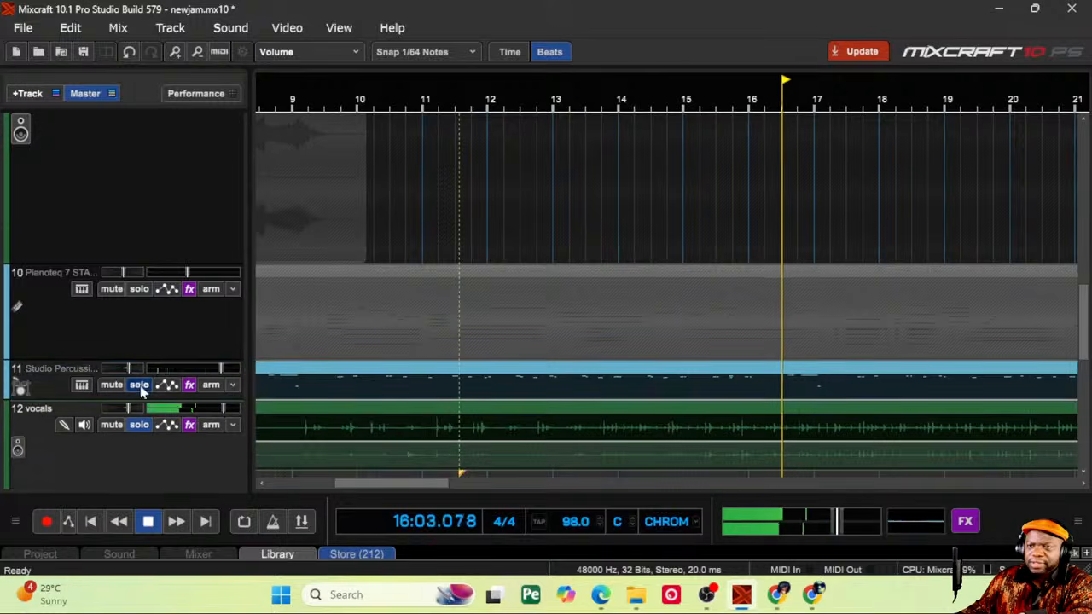
click(141, 386)
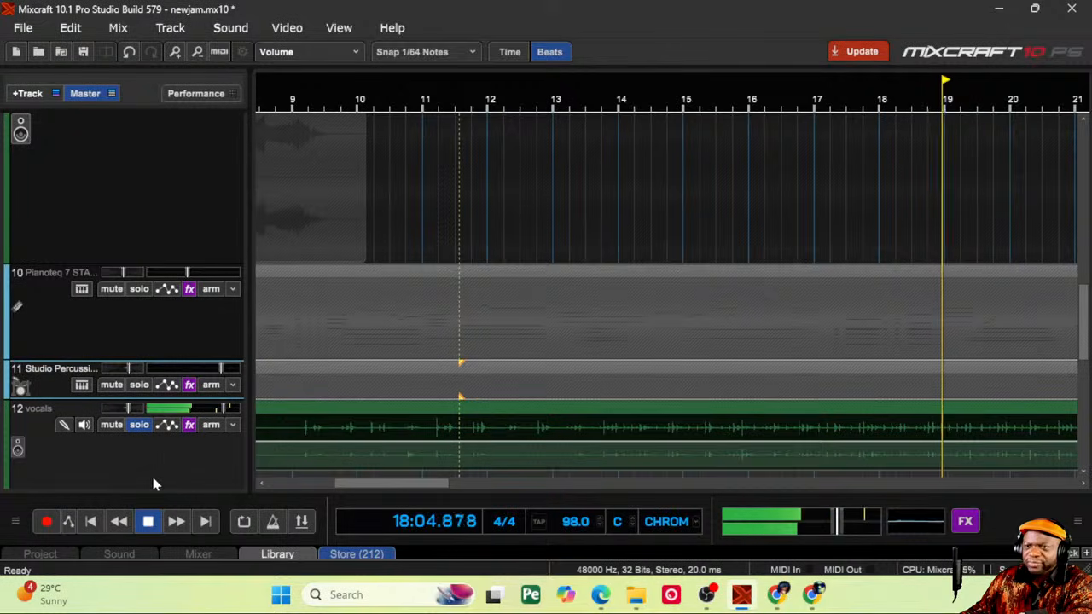
click(138, 385)
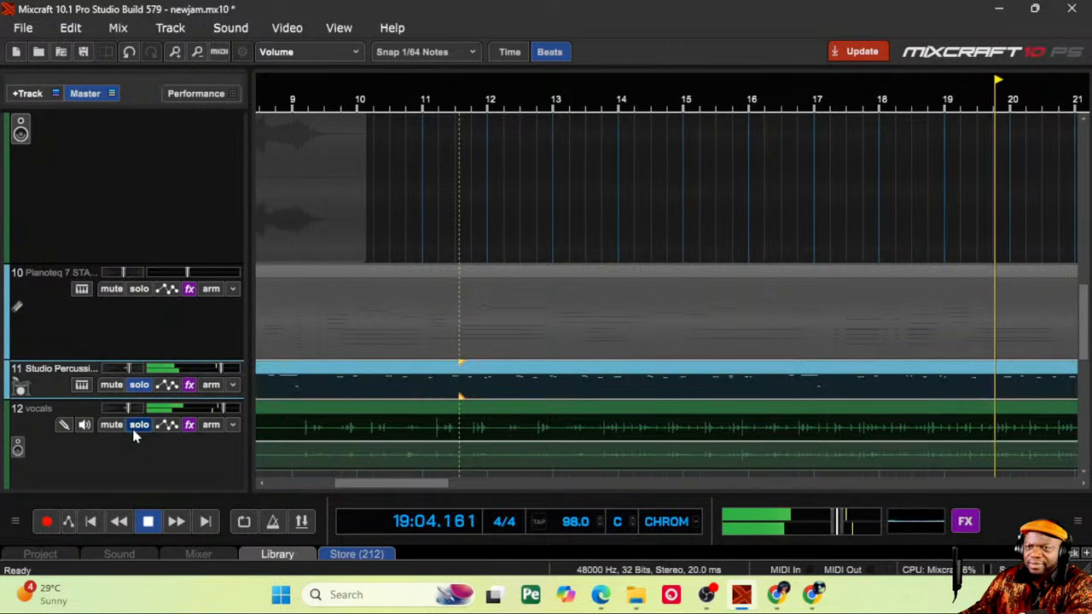
click(136, 426)
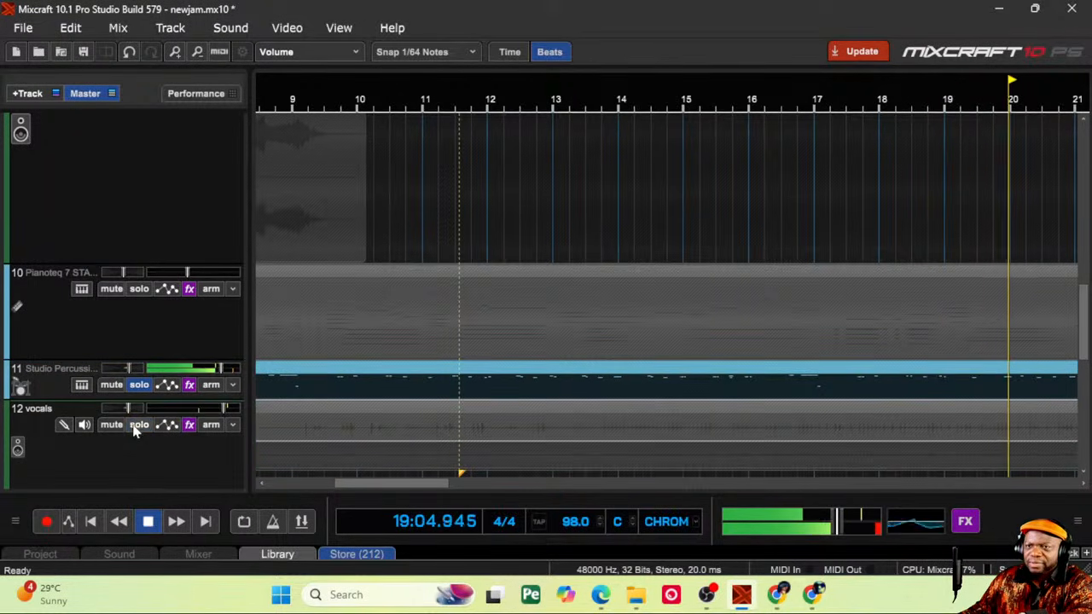
click(197, 52)
click(197, 52)
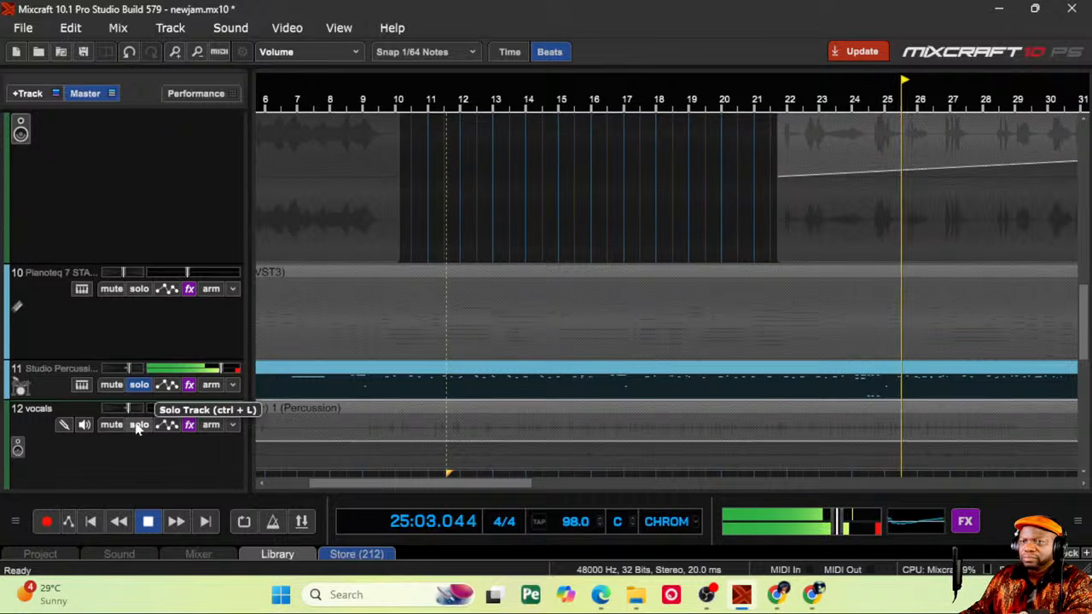
Step: Listen to the Percussion cover alone instead of Studio Percussion, clear its solo, and return to the project start
click(142, 388)
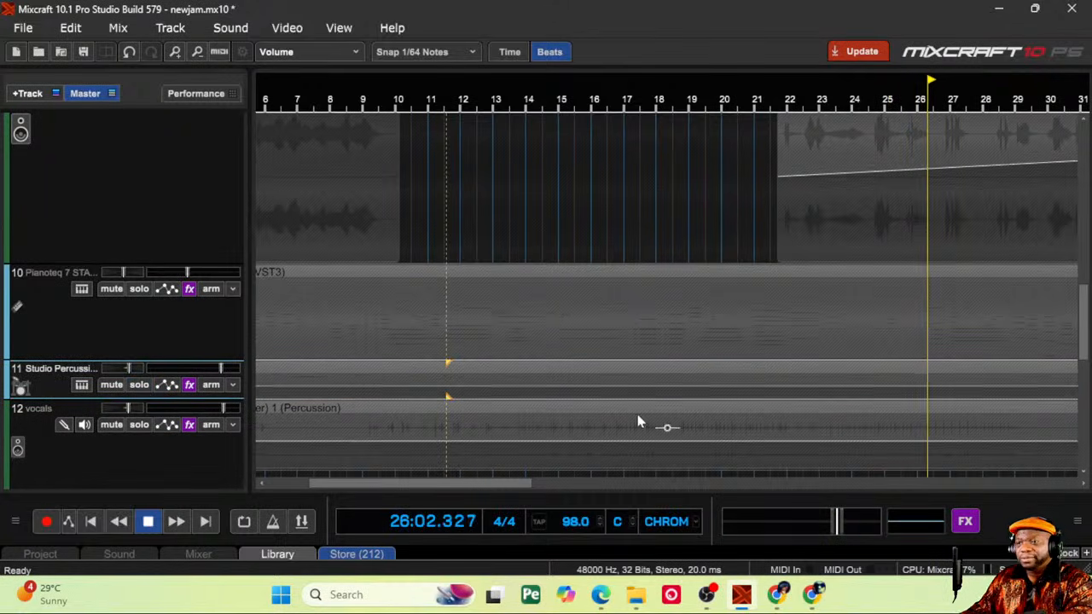
click(197, 53)
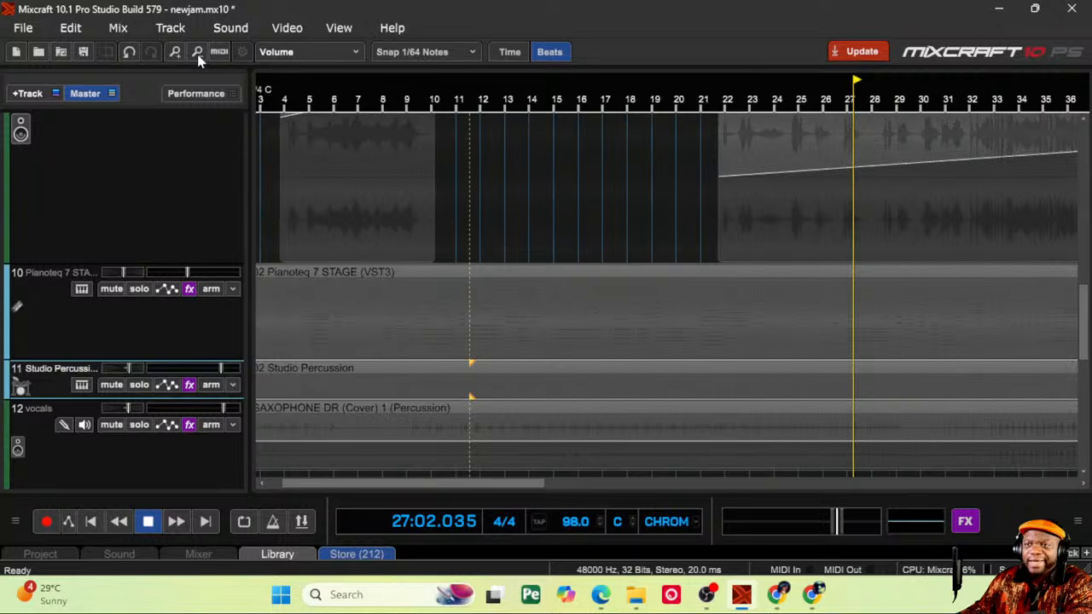
click(140, 426)
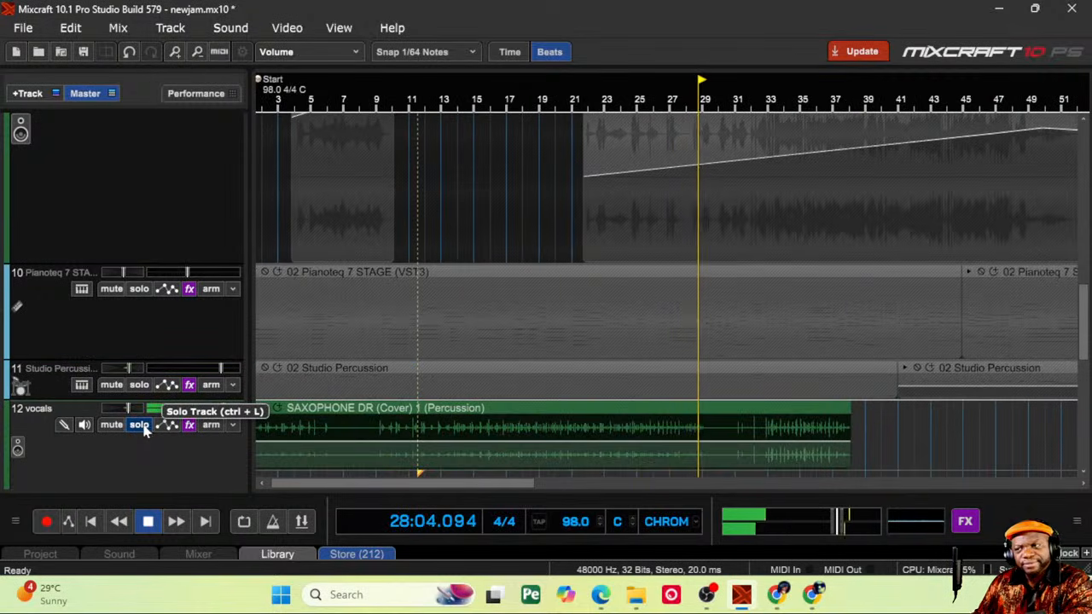
click(143, 429)
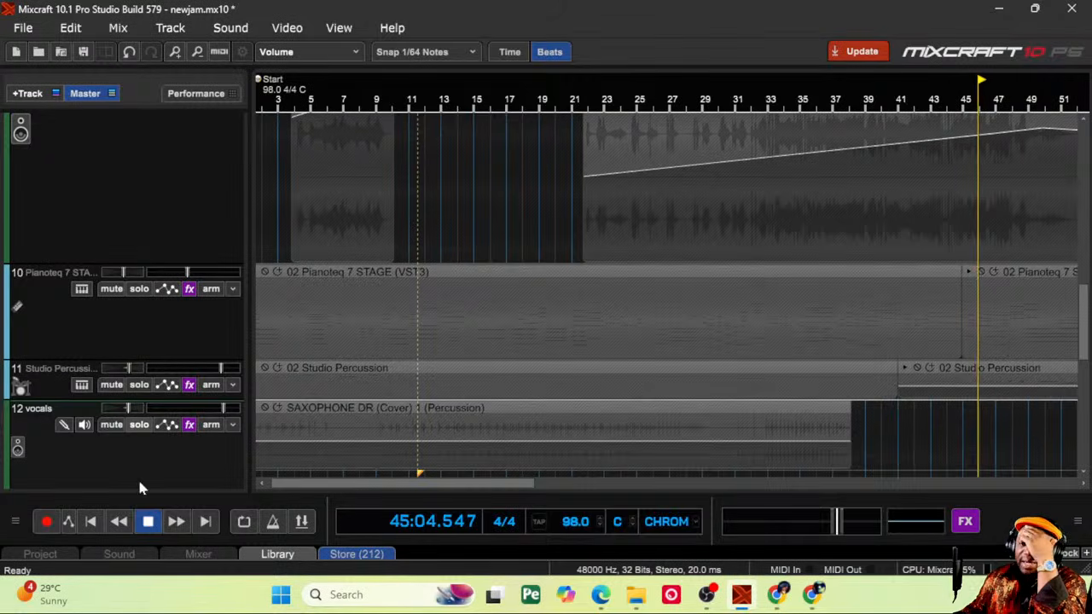
click(148, 521)
click(91, 522)
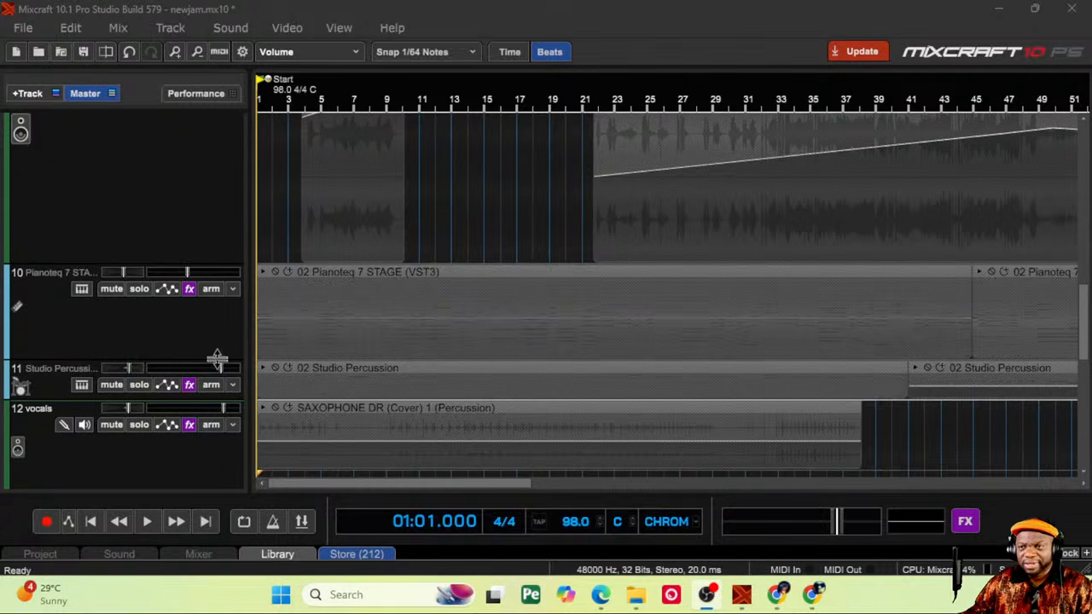
Step: Shorten the height of Pianoteq track 10 and solo the Drums cover track 18 in place of Pianoteq track 1
drag(197, 358, 213, 310)
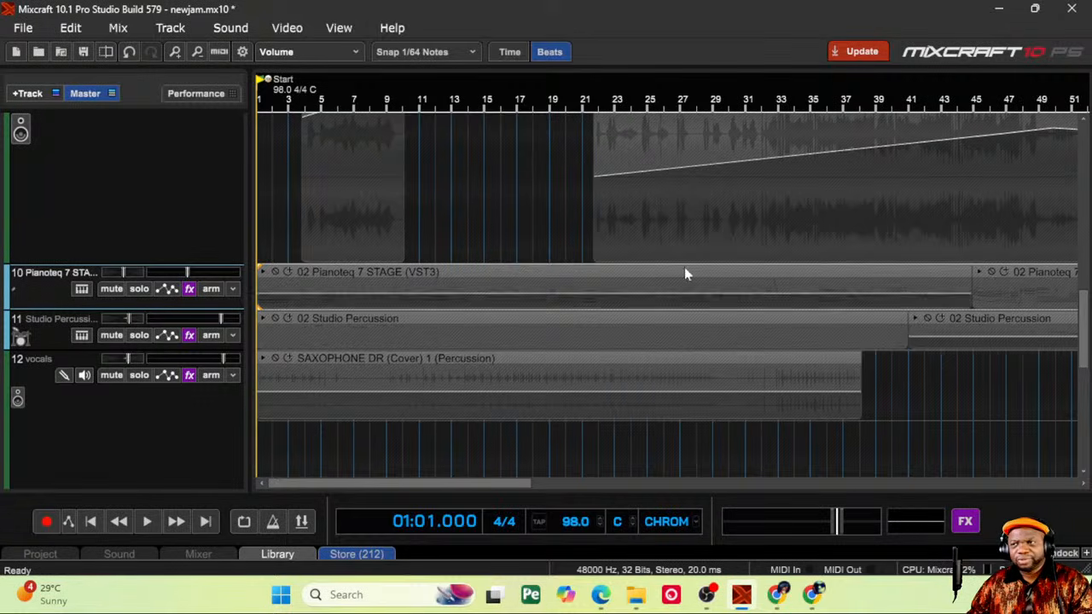
mouse_move(1083, 331)
mouse_down()
mouse_move(1087, 209)
mouse_move(1081, 359)
mouse_move(1074, 339)
mouse_up()
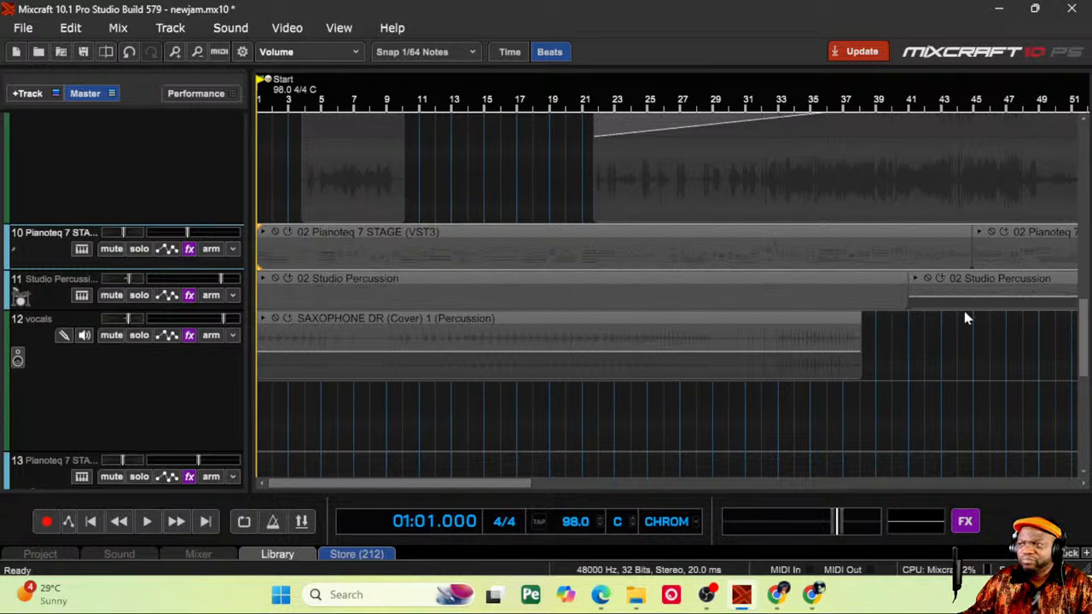
drag(1078, 333, 1079, 420)
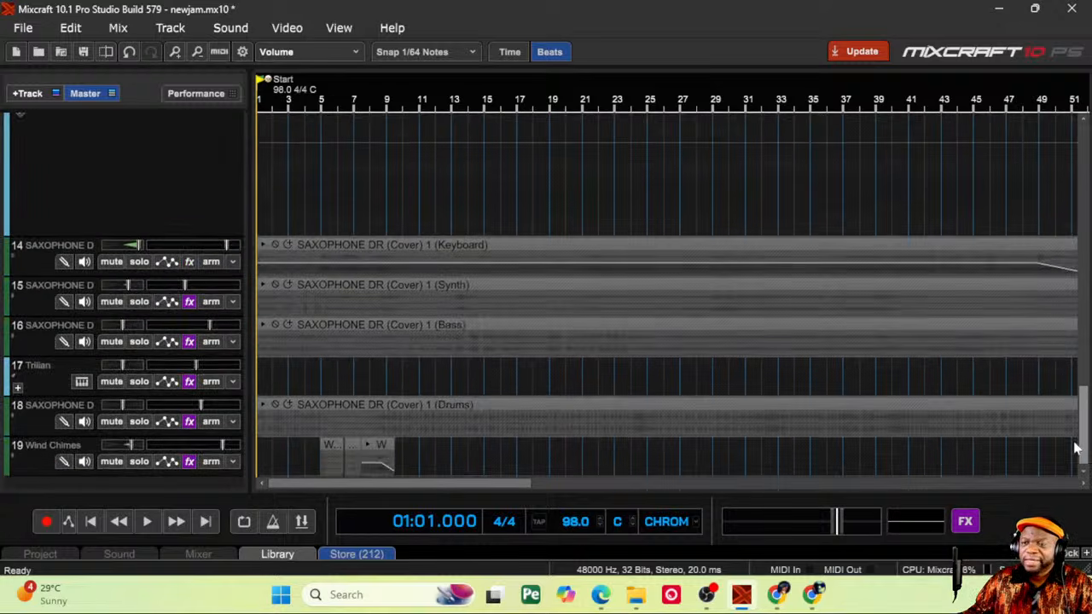
click(150, 424)
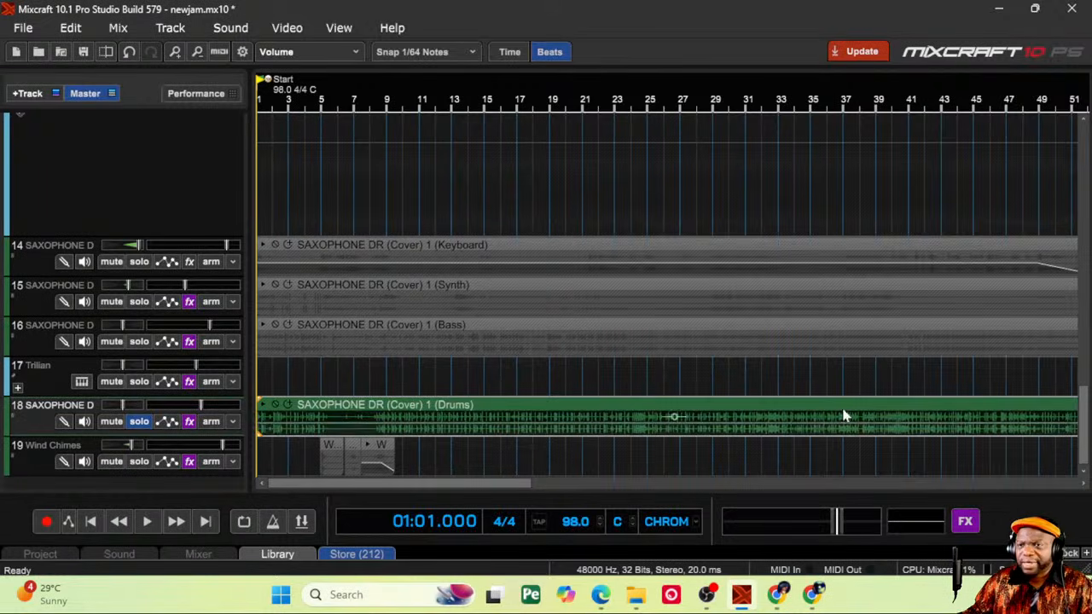
drag(1081, 401, 1086, 152)
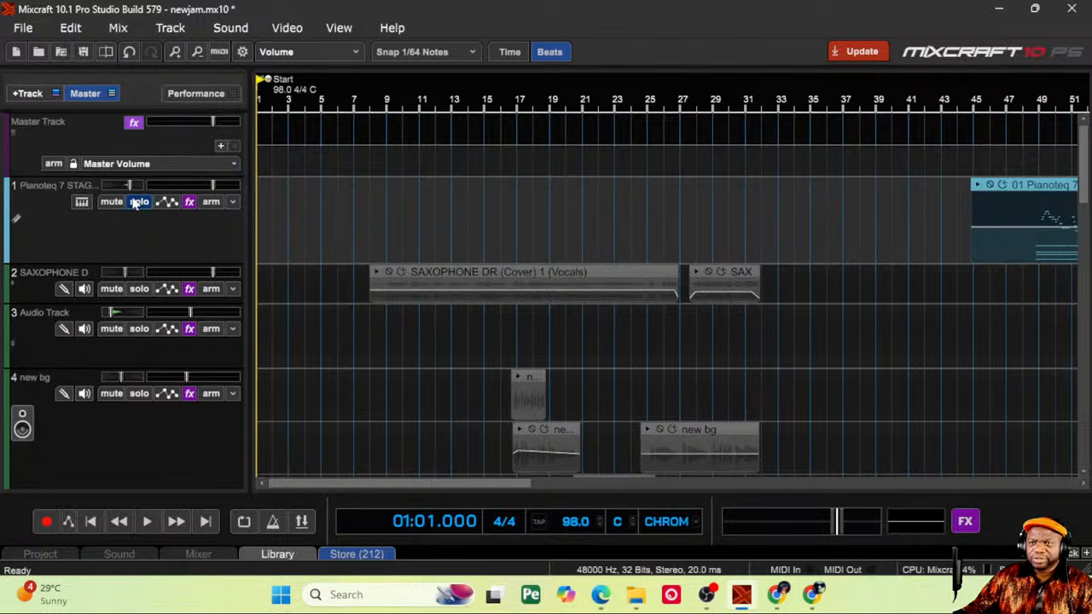
click(849, 240)
drag(1081, 164, 1064, 460)
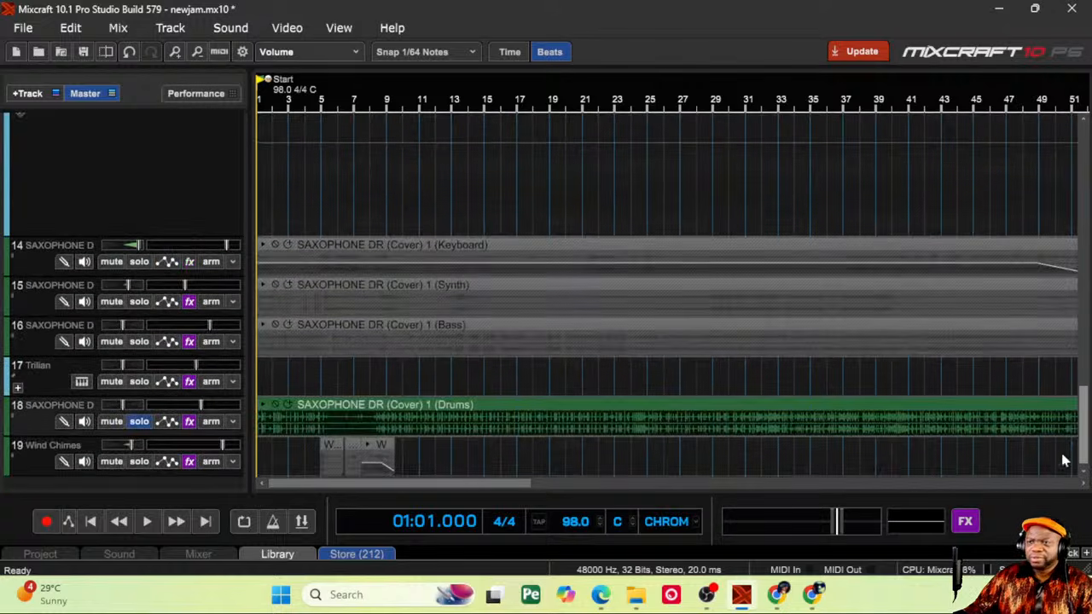
Step: Play the Drums cover from the project start with its volume raised to -2.7 dB, and open its effect list
click(146, 523)
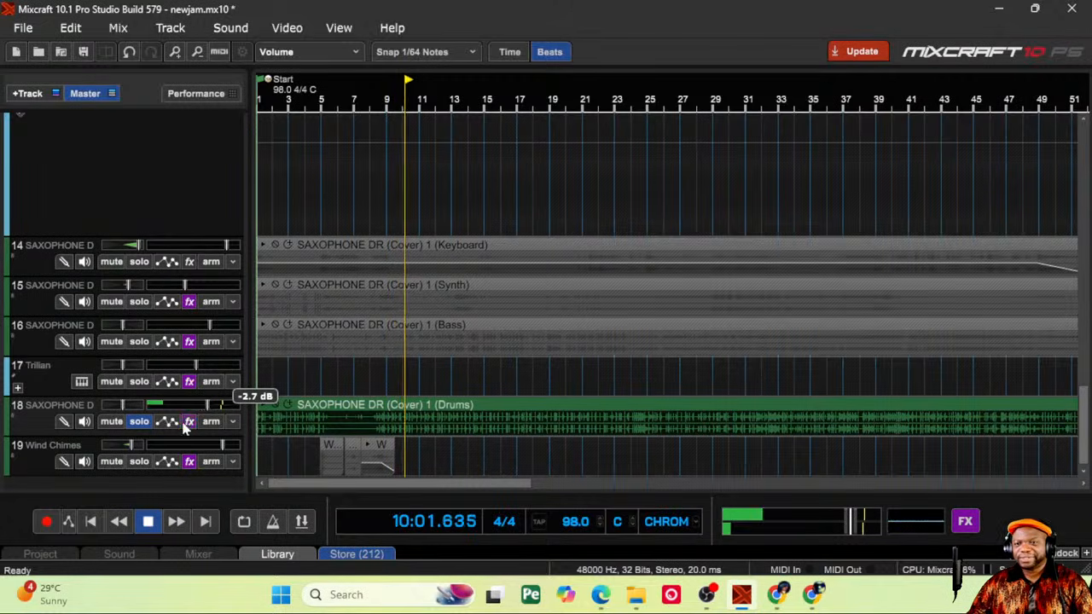
click(148, 521)
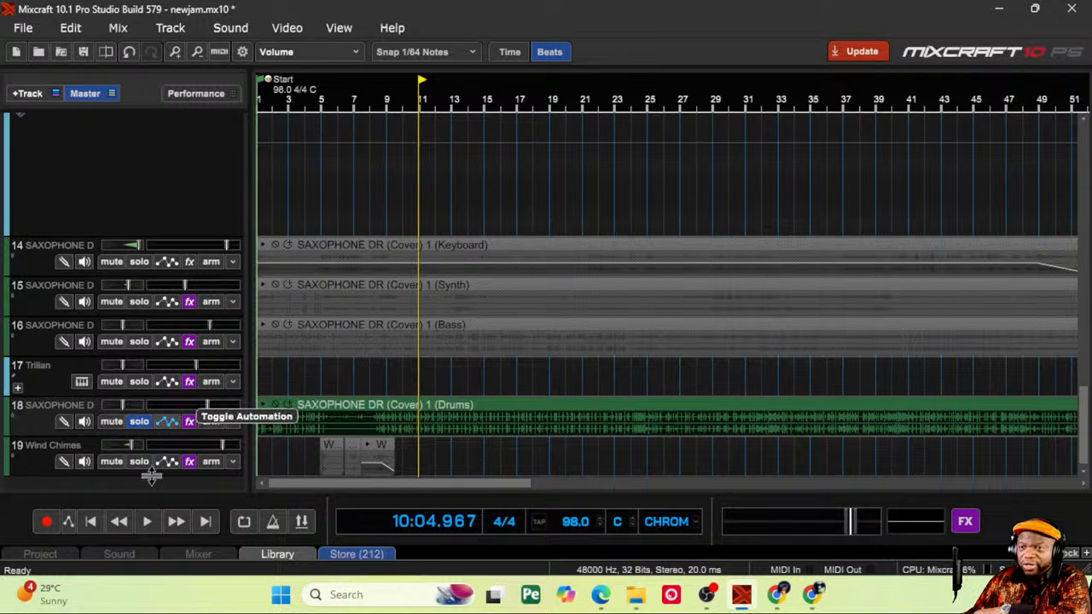
click(149, 524)
click(190, 420)
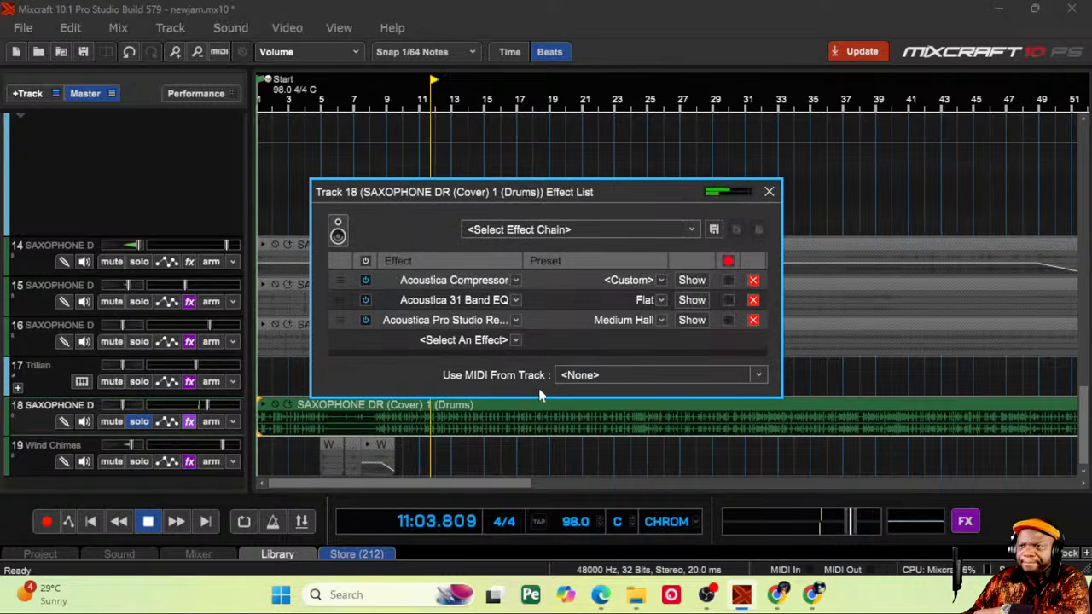
drag(500, 188, 709, 138)
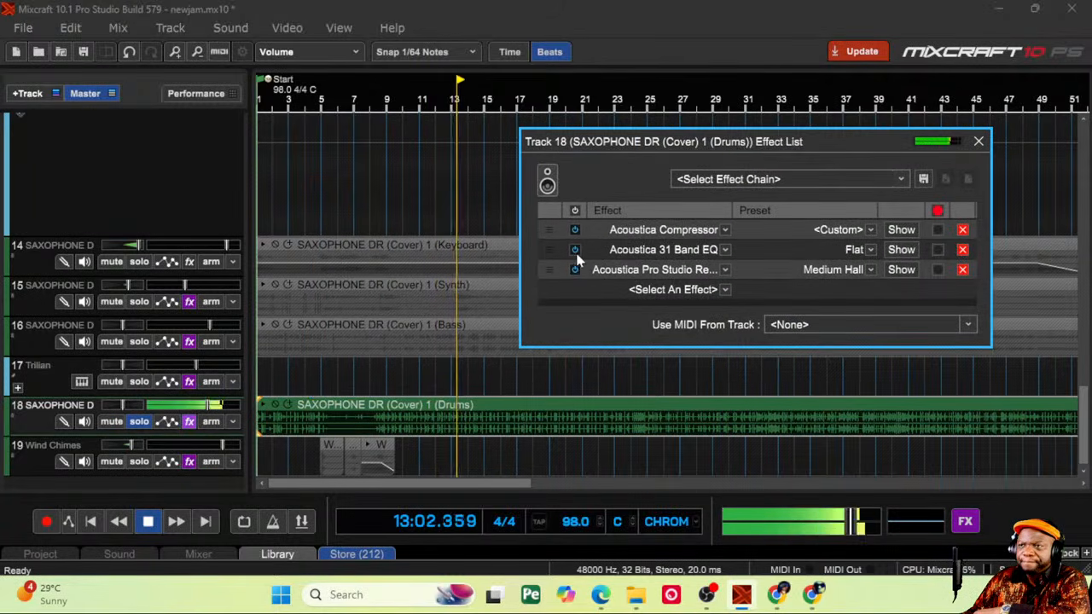
Step: Compare the Drums cover with the Acoustica 31 Band EQ and Medium Hall reverb off and on, leaving all three effects enabled
click(576, 249)
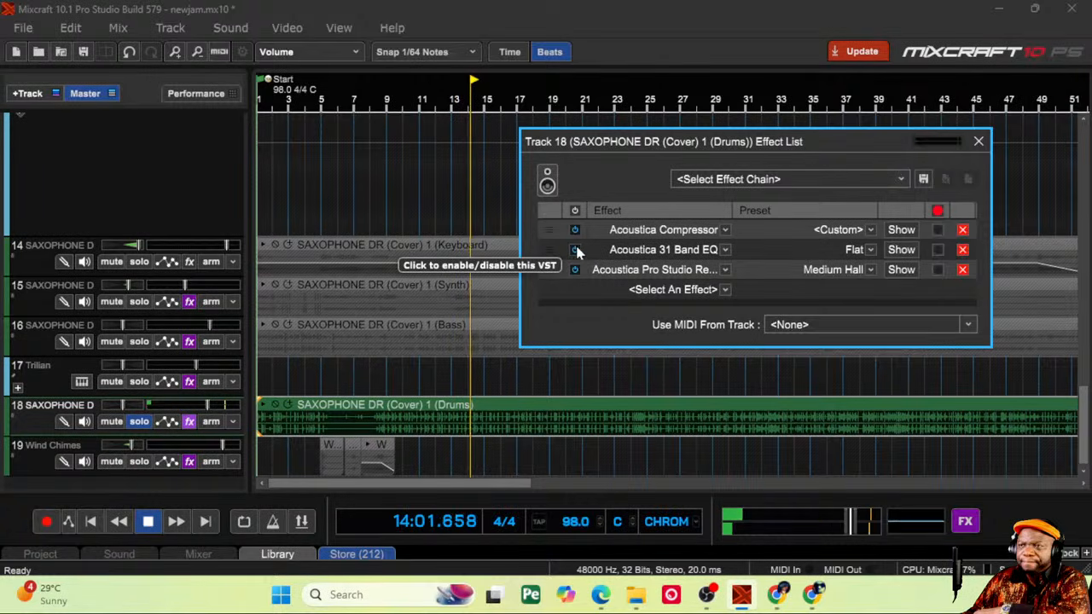
click(575, 249)
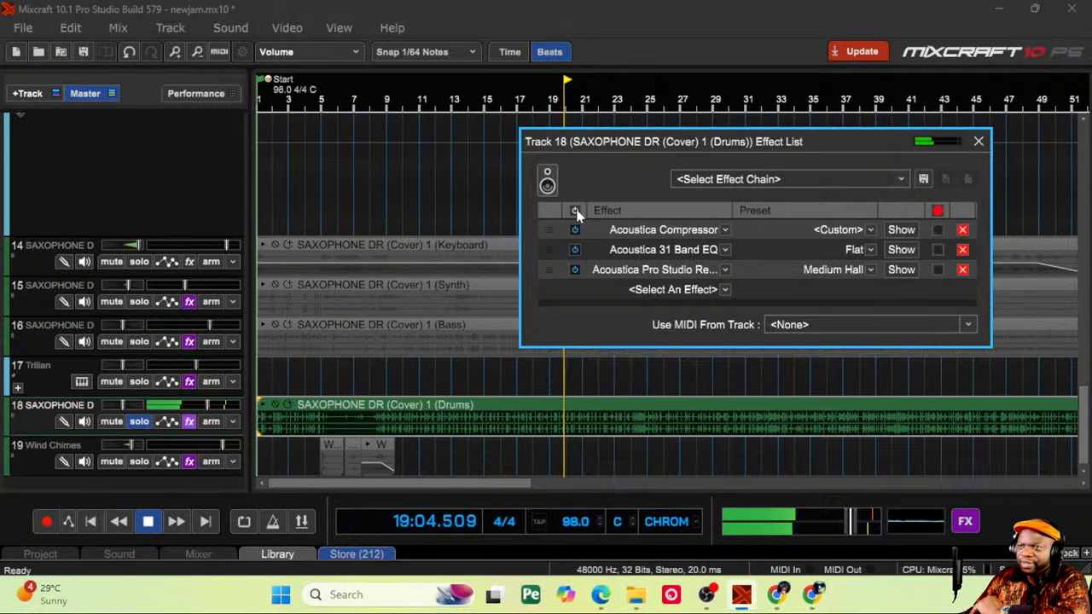
click(146, 524)
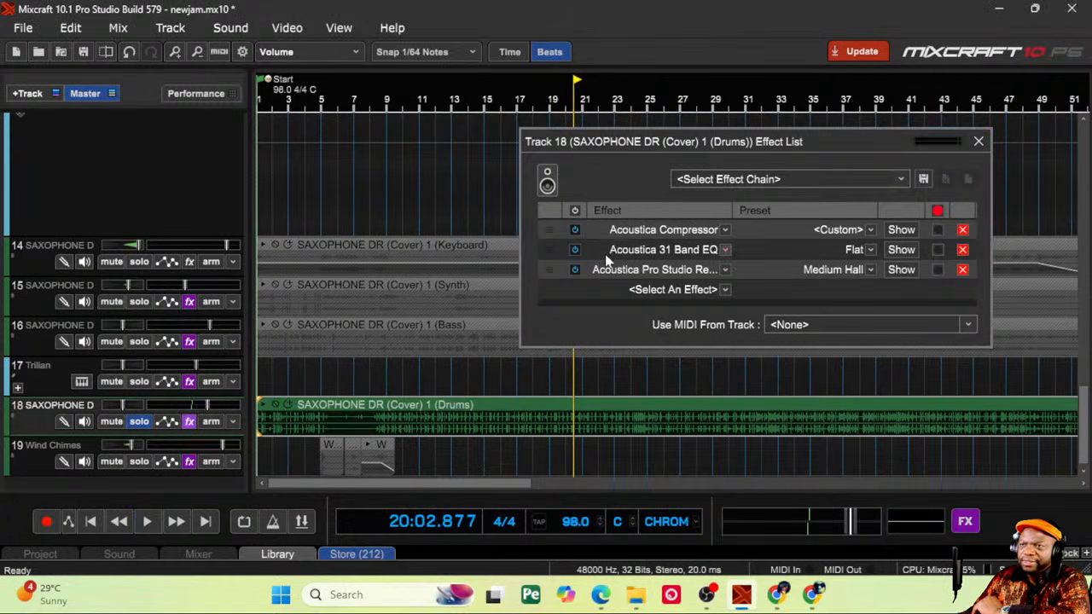
click(574, 249)
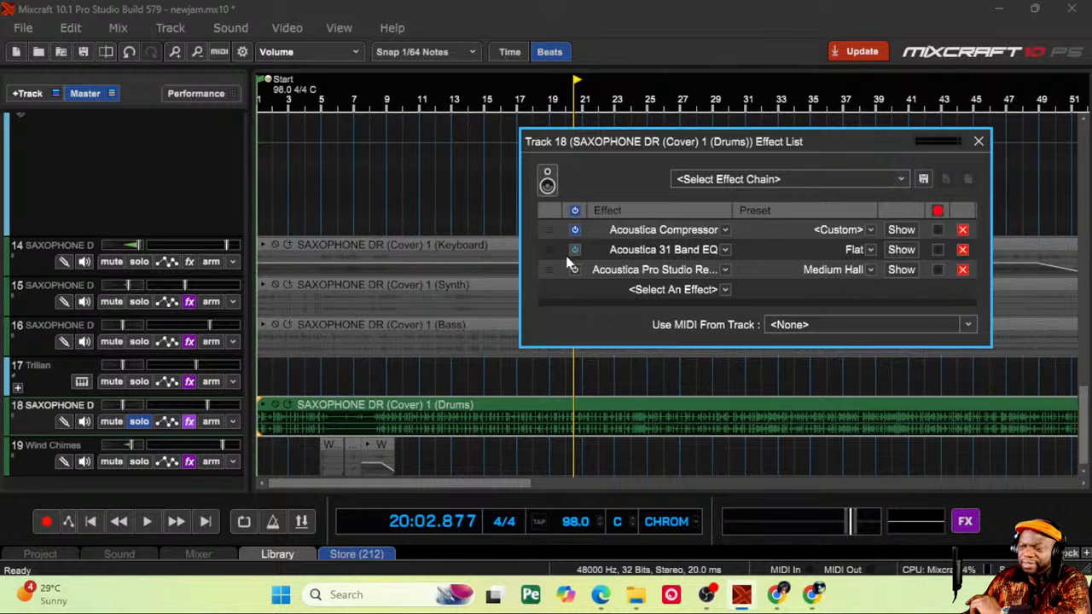
click(150, 522)
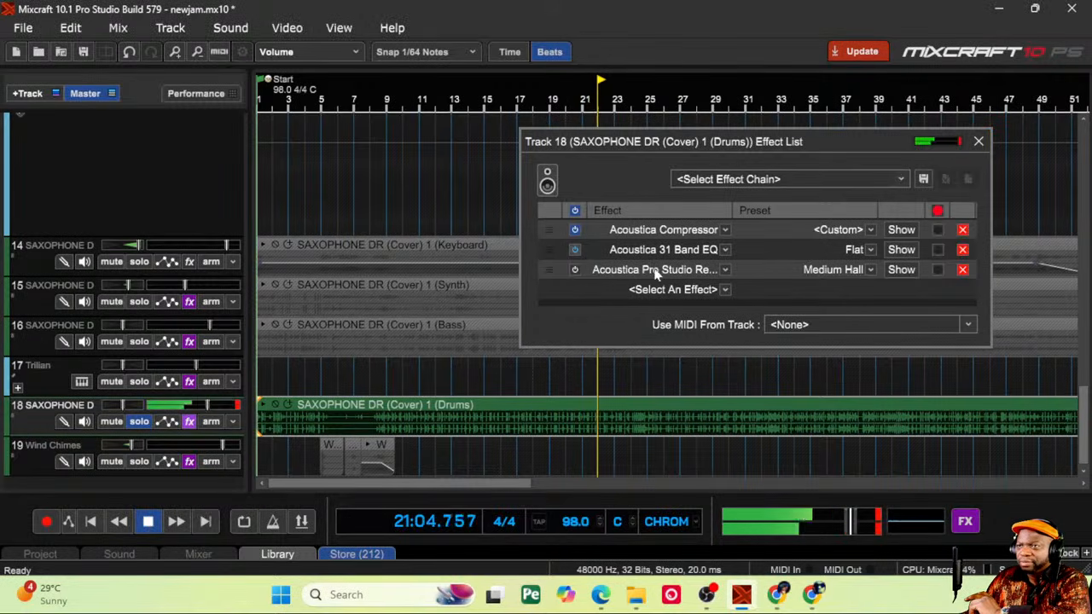
click(574, 252)
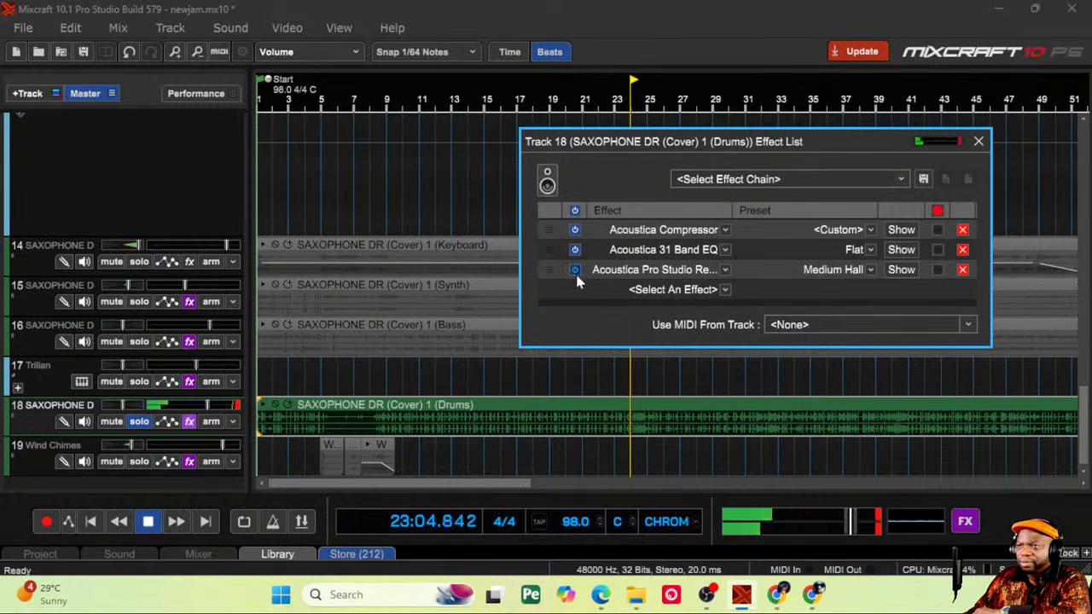
click(574, 271)
drag(752, 143, 549, 142)
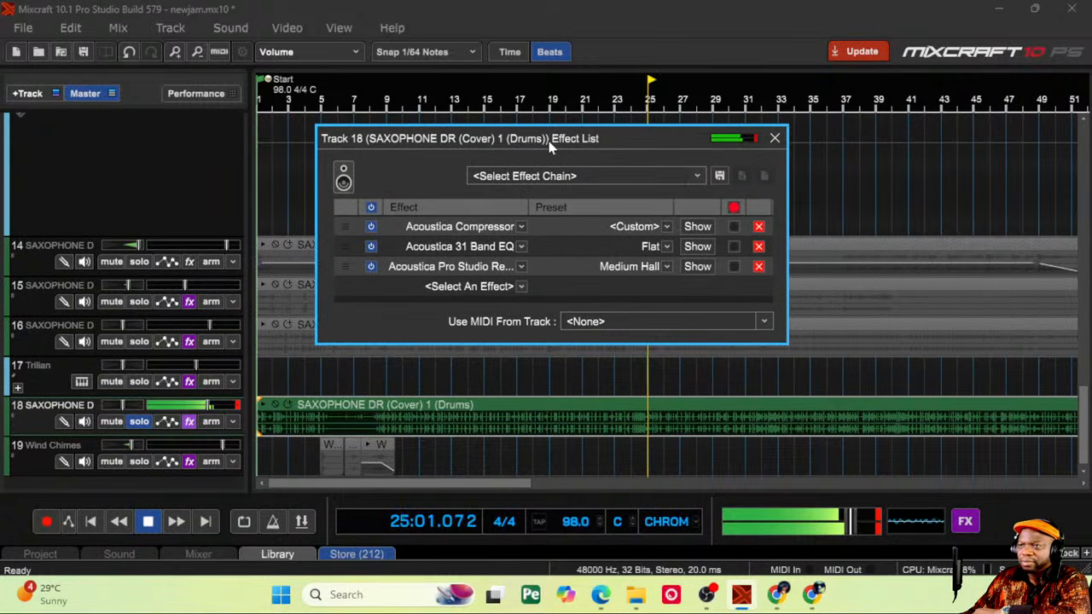
click(149, 521)
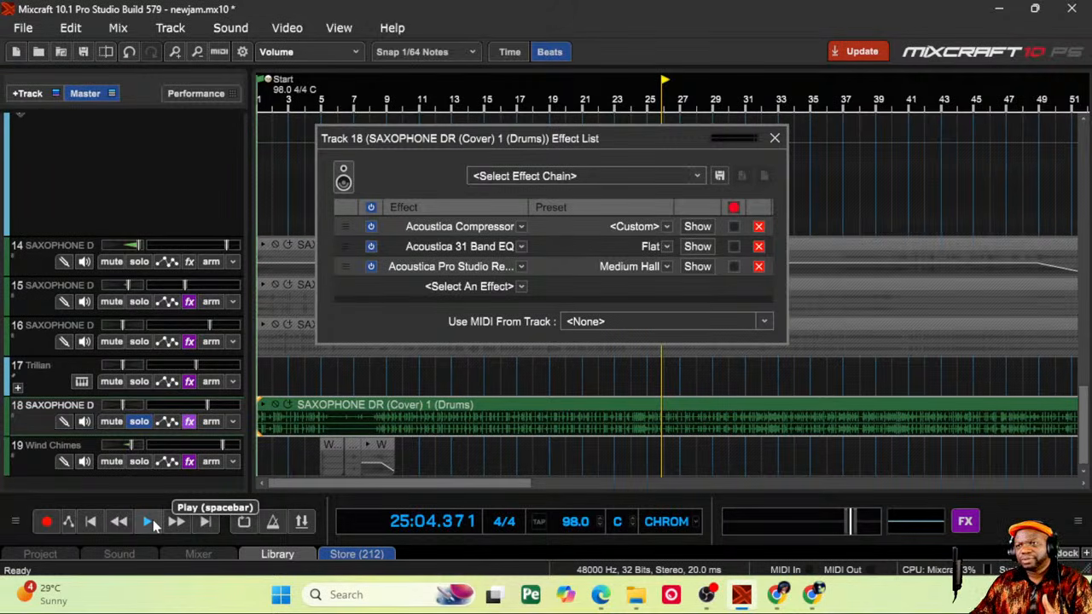
Step: Play the Drums cover from the project start with the master effects iZotope Mastering Essentials and Acoustica 31 Band EQ enabled
click(151, 522)
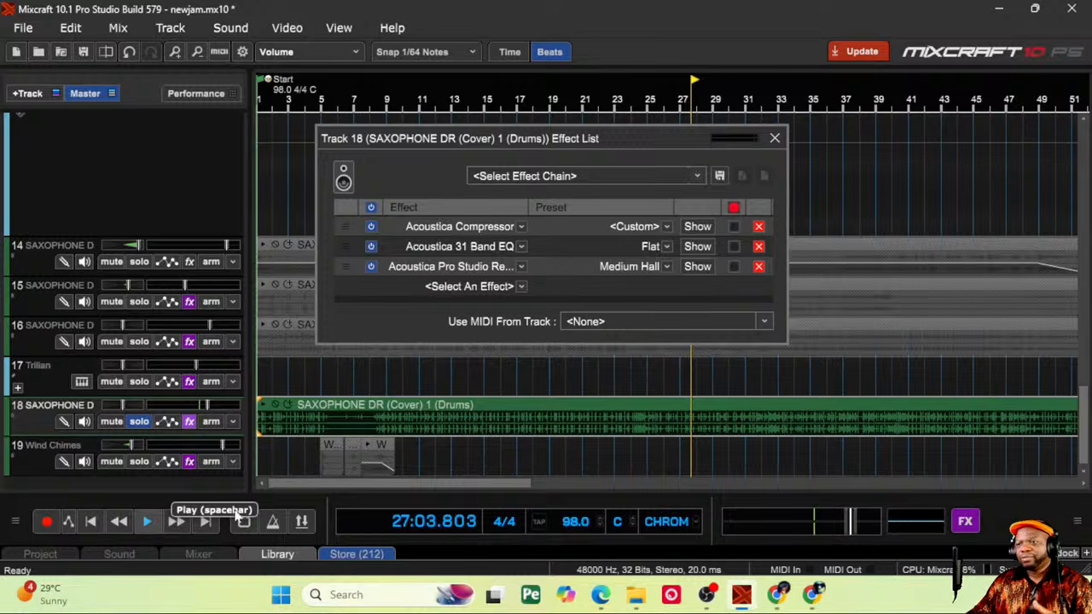
click(964, 522)
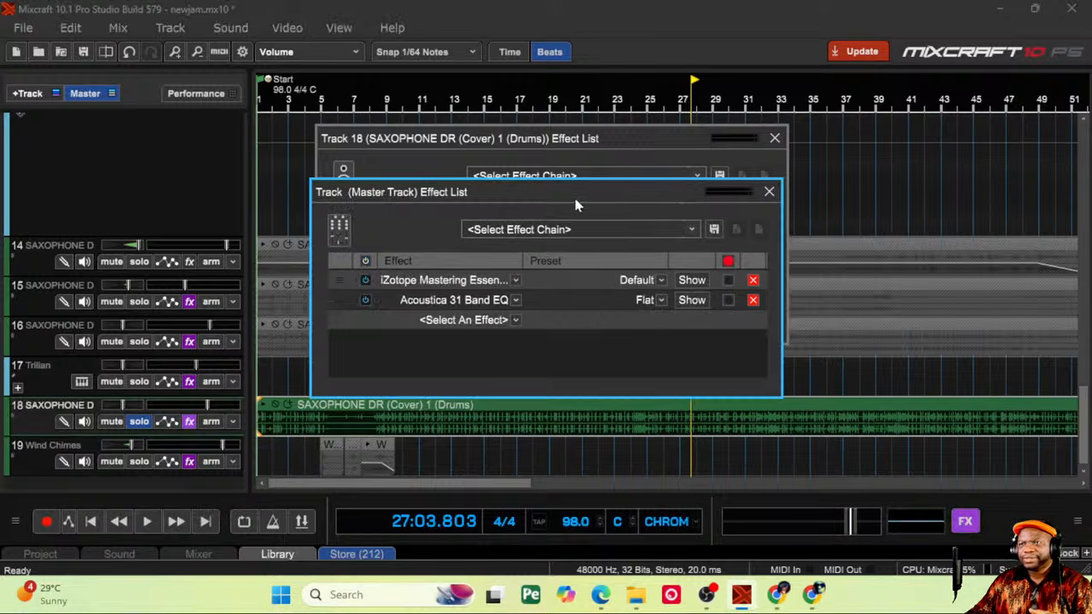
drag(576, 205, 767, 191)
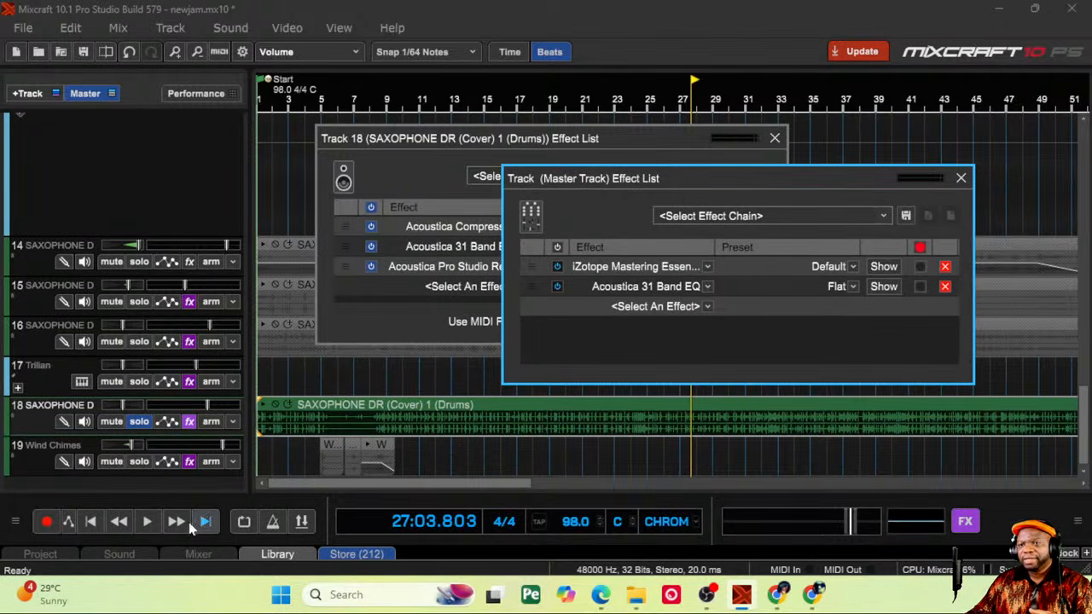
click(91, 521)
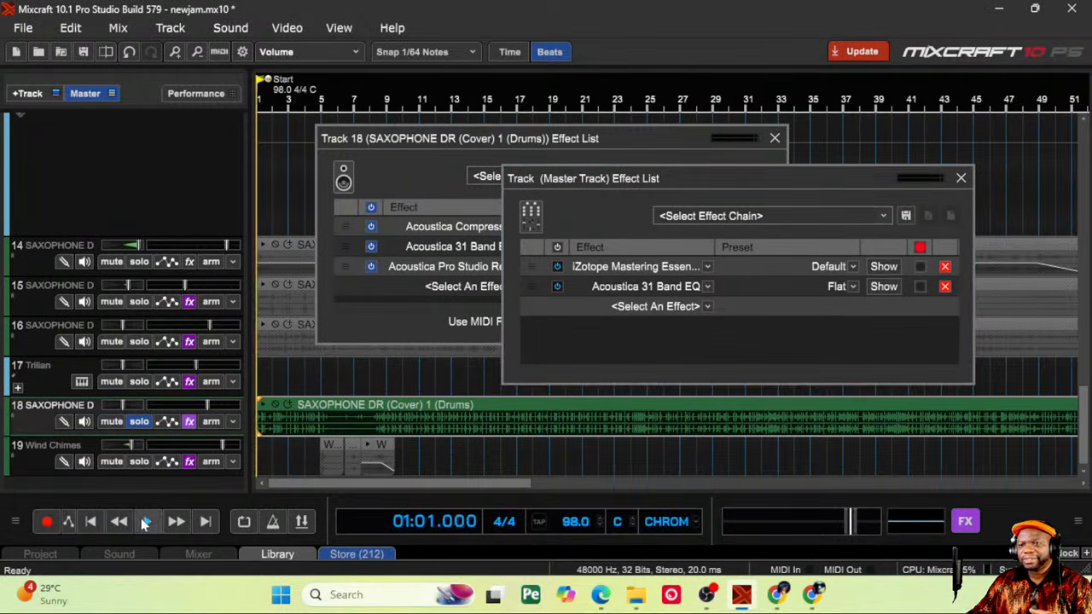
click(146, 522)
click(560, 249)
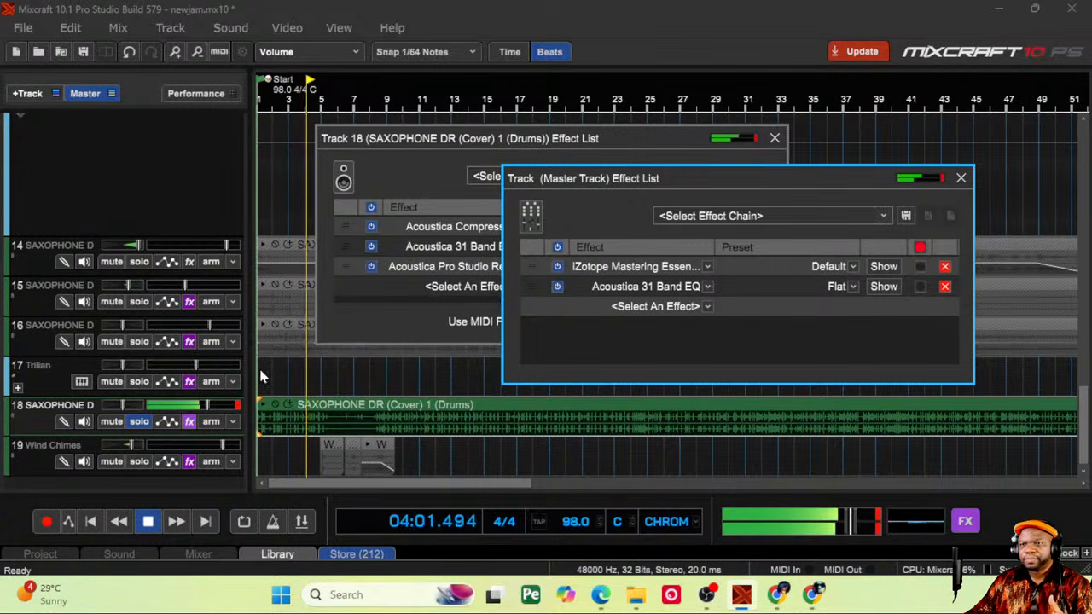
Step: Add the Bass cover, Trilian track 17, the Synth and Keyboard covers and Pianoteq track 13 to the soloed playback
click(139, 342)
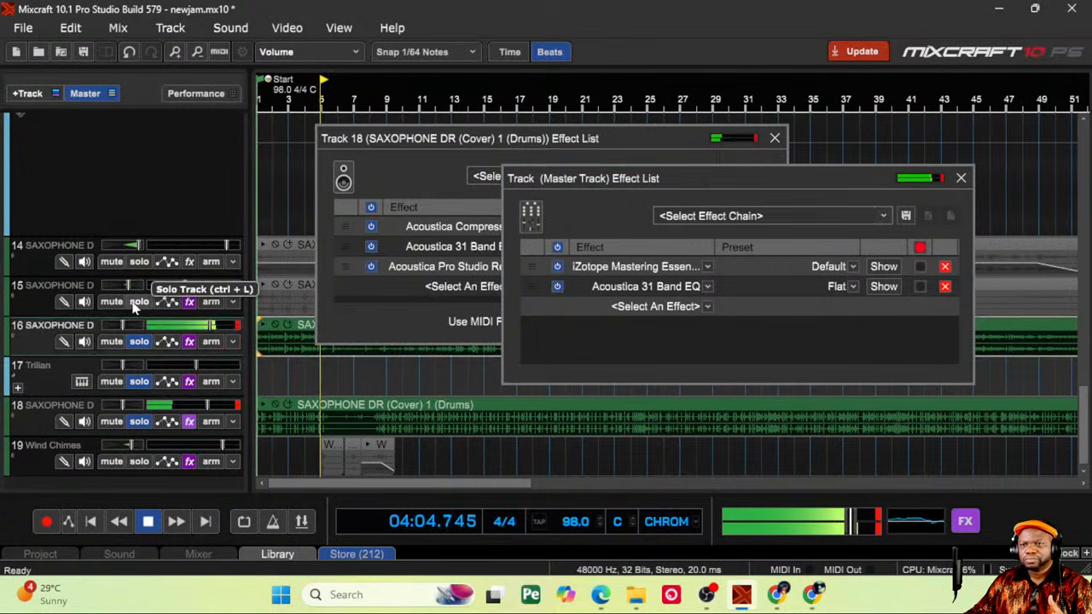
click(136, 302)
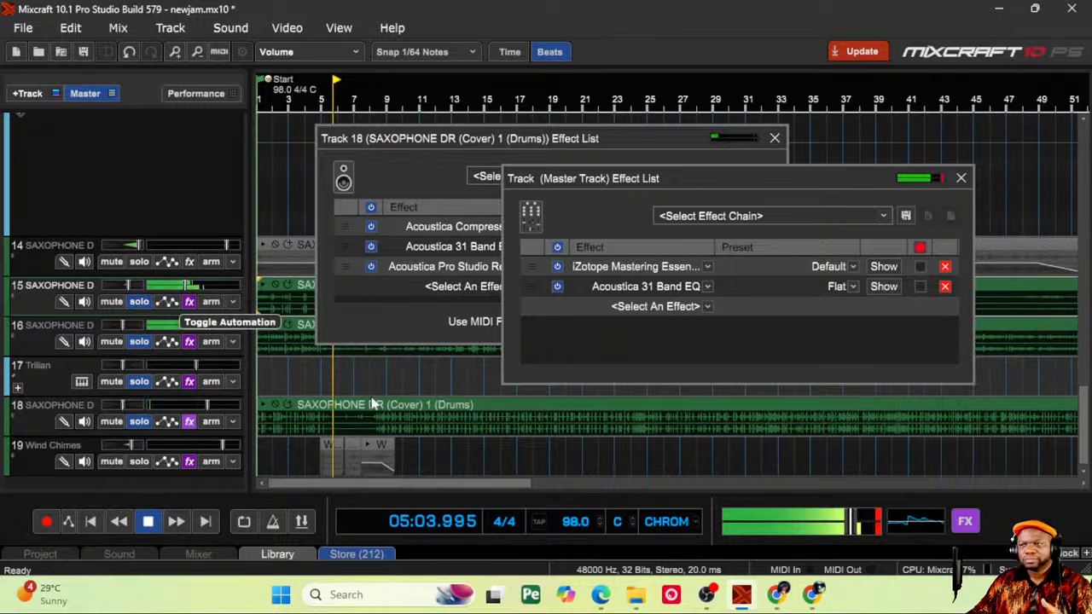
drag(1086, 413, 1086, 377)
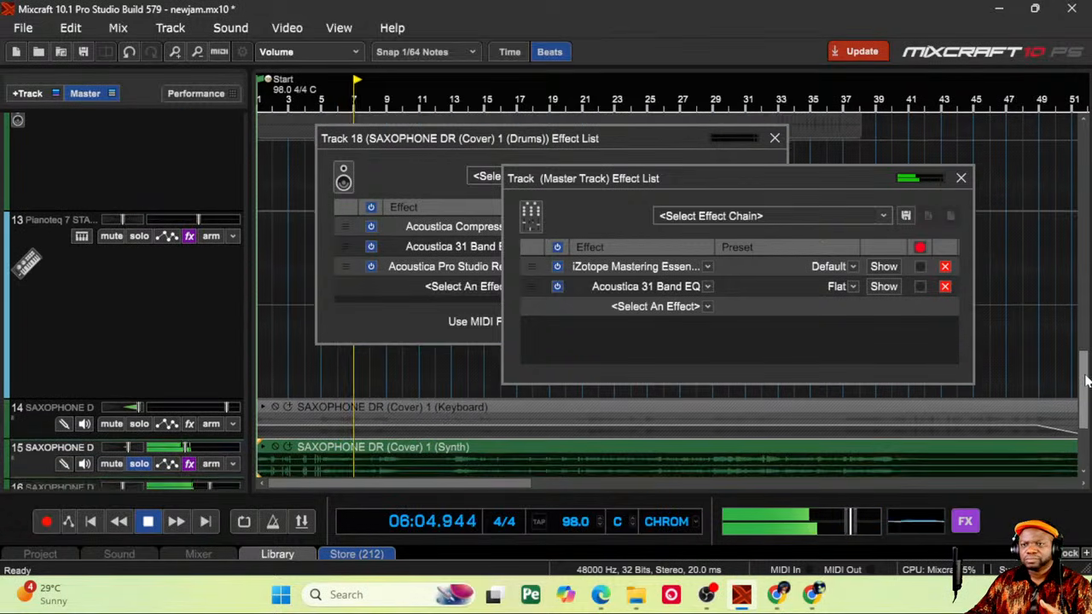
click(139, 424)
click(139, 235)
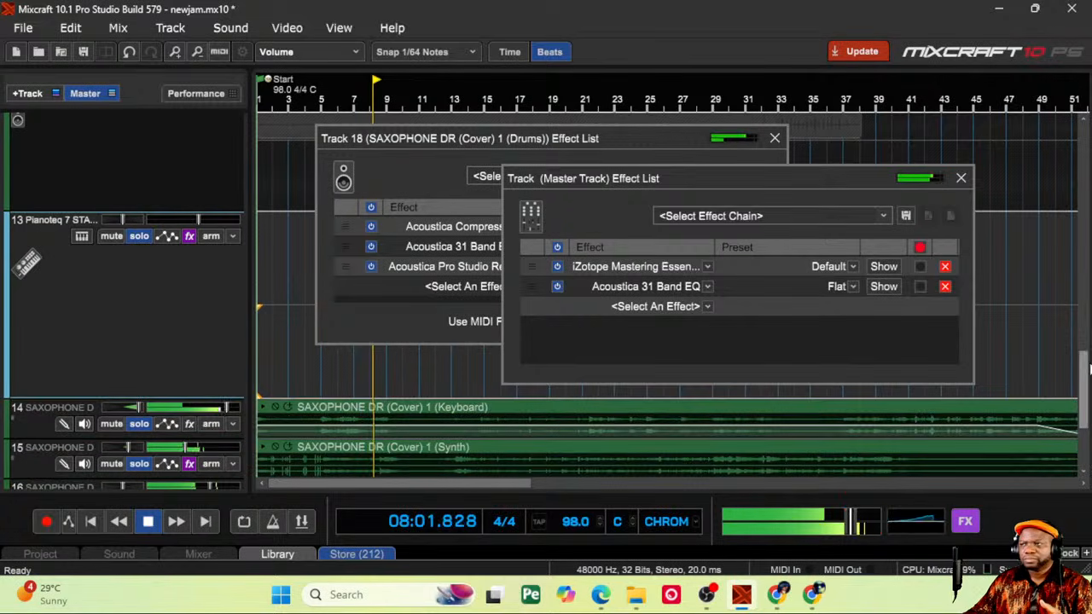
Step: Solo tracks 12 through 6 as well during playback, and close the master track and Drums cover effect lists
drag(1087, 367, 1087, 321)
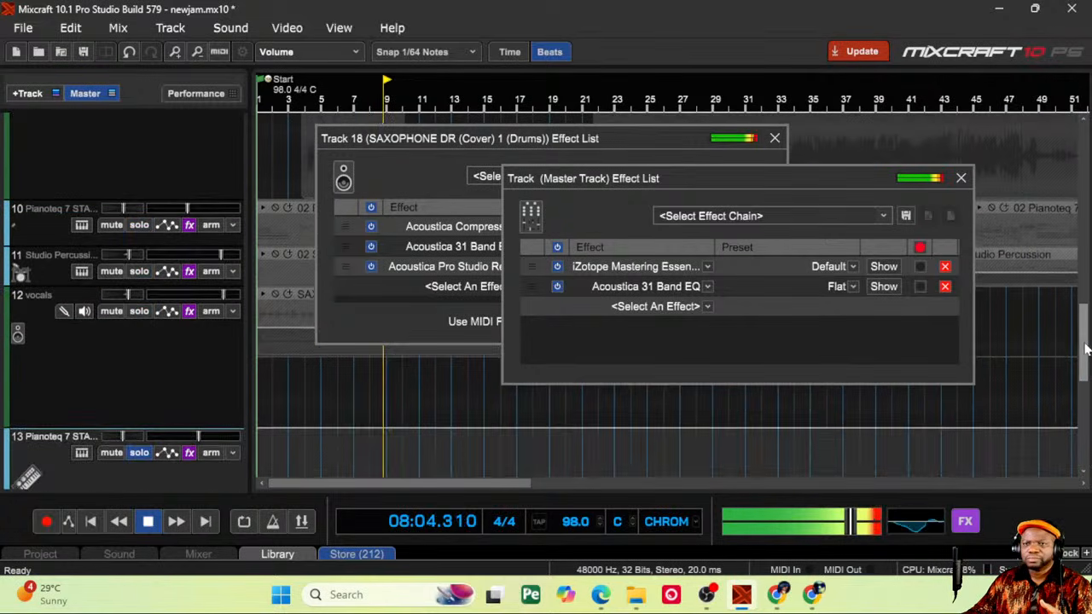
click(137, 314)
click(137, 274)
click(136, 228)
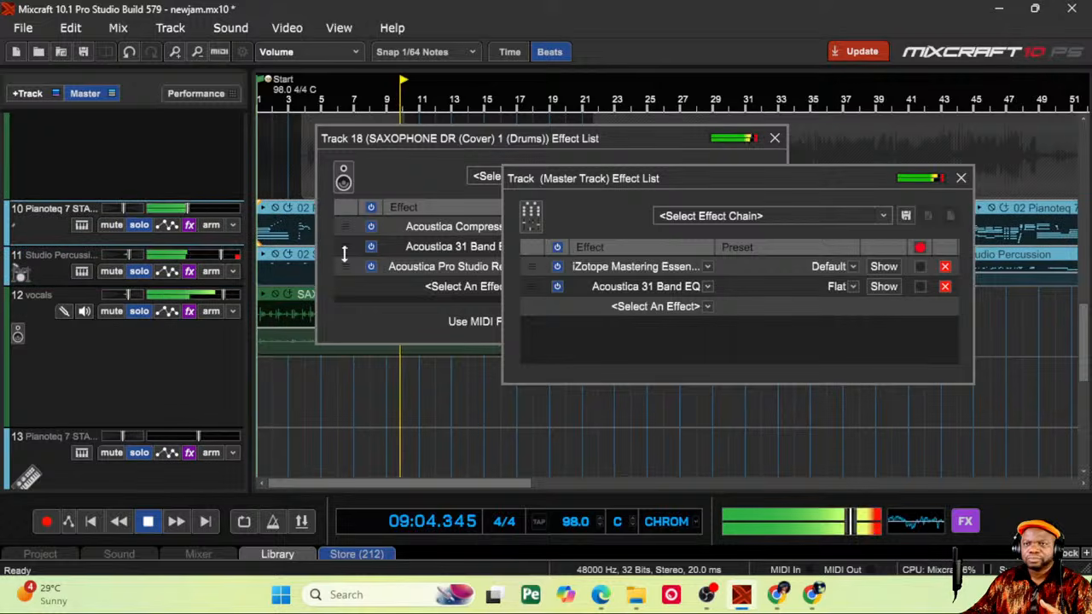
drag(1081, 330, 1081, 288)
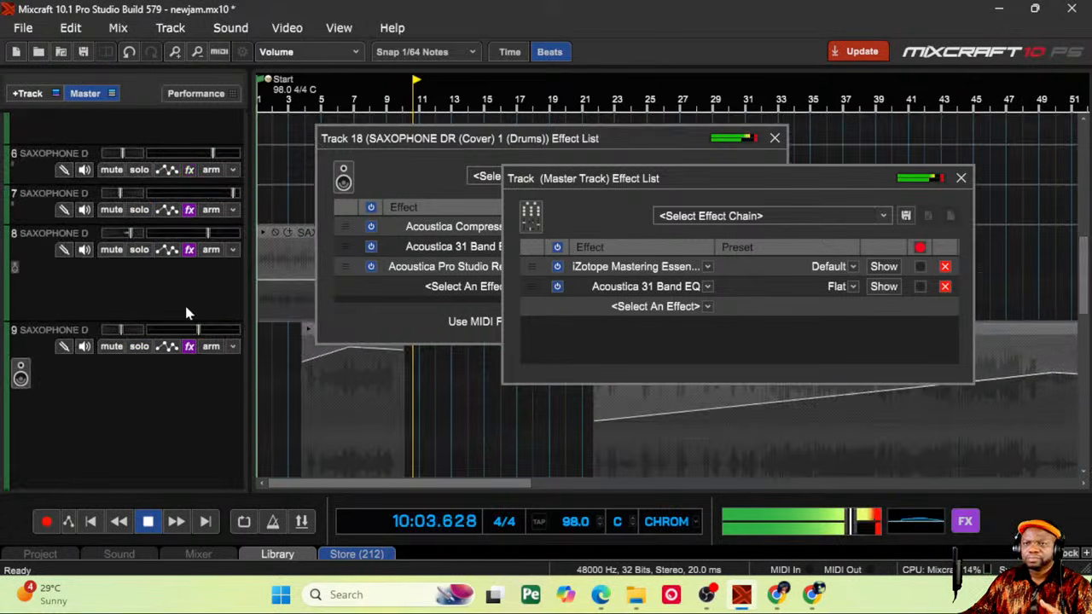
click(140, 347)
click(139, 250)
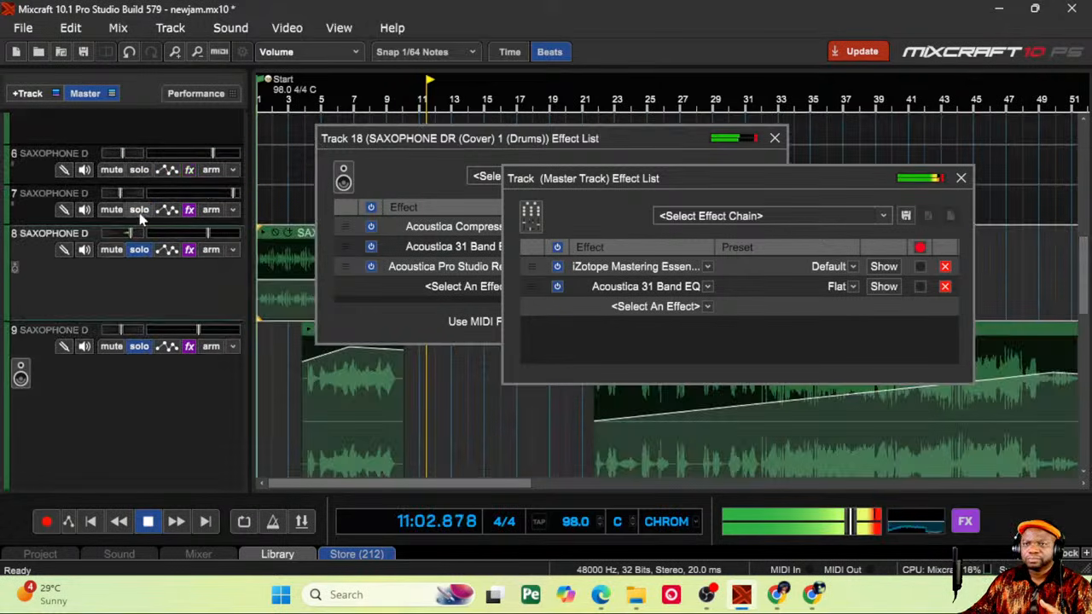
click(139, 170)
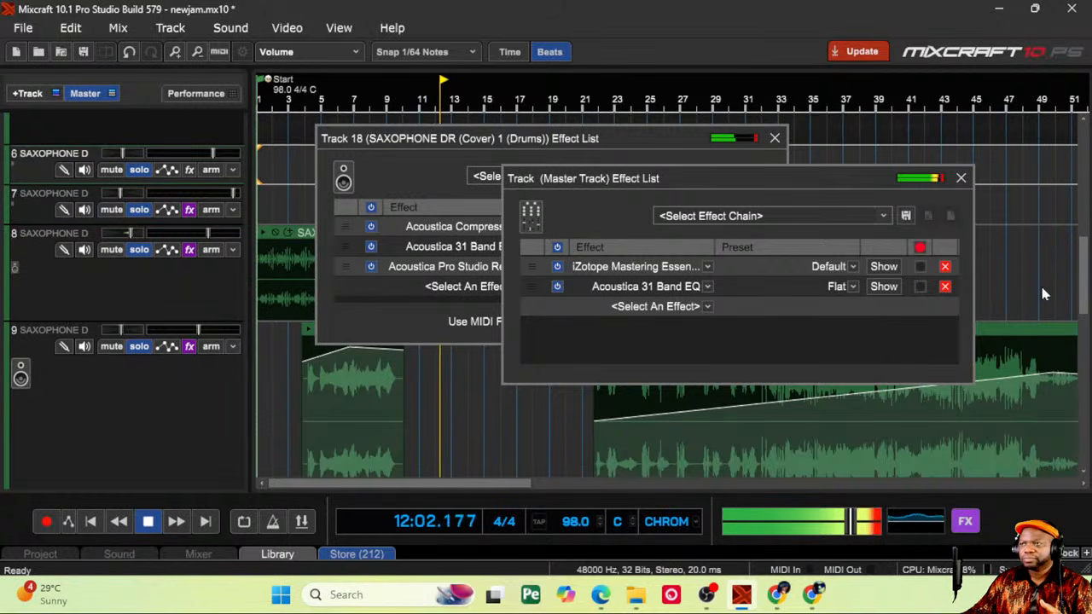
click(961, 177)
click(774, 138)
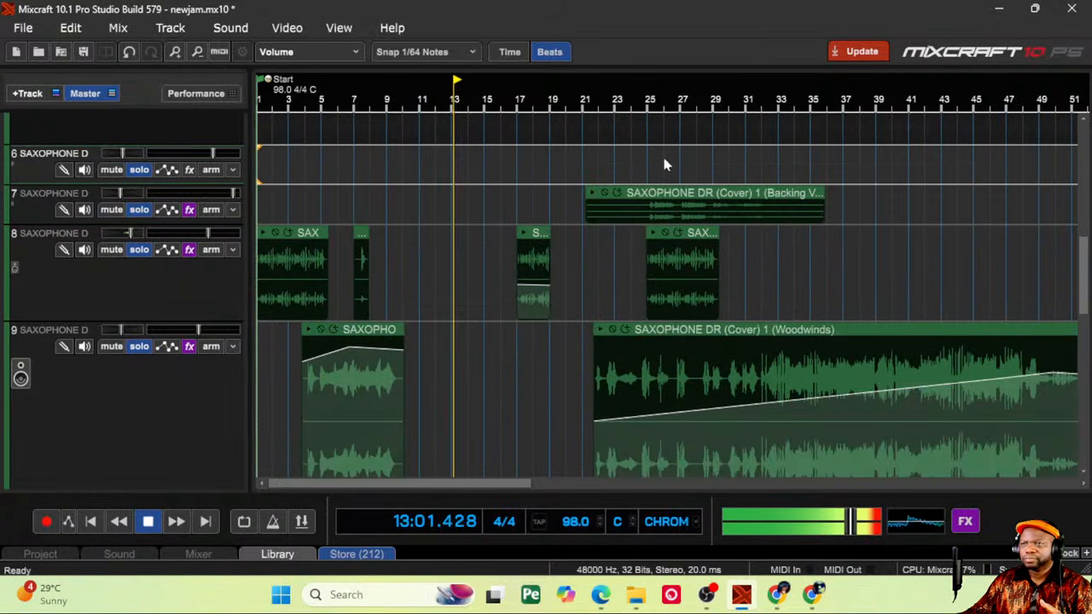
Step: Solo the Vocals cover track 2 and new bg track 4, set the new bg volume to -11.5 dB, and stop playback
drag(1081, 273, 1077, 147)
click(140, 235)
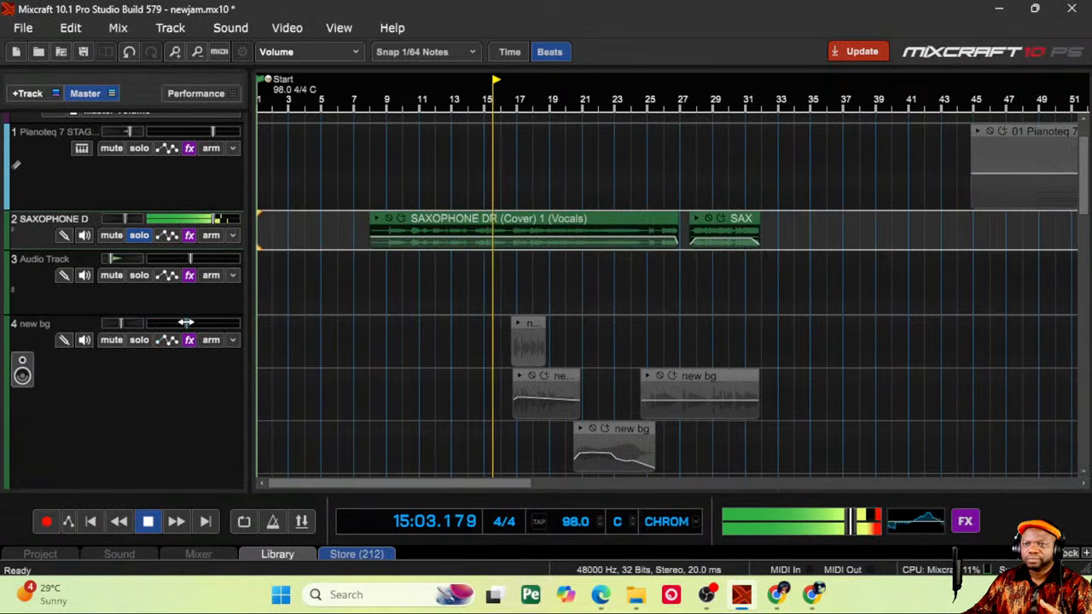
click(139, 339)
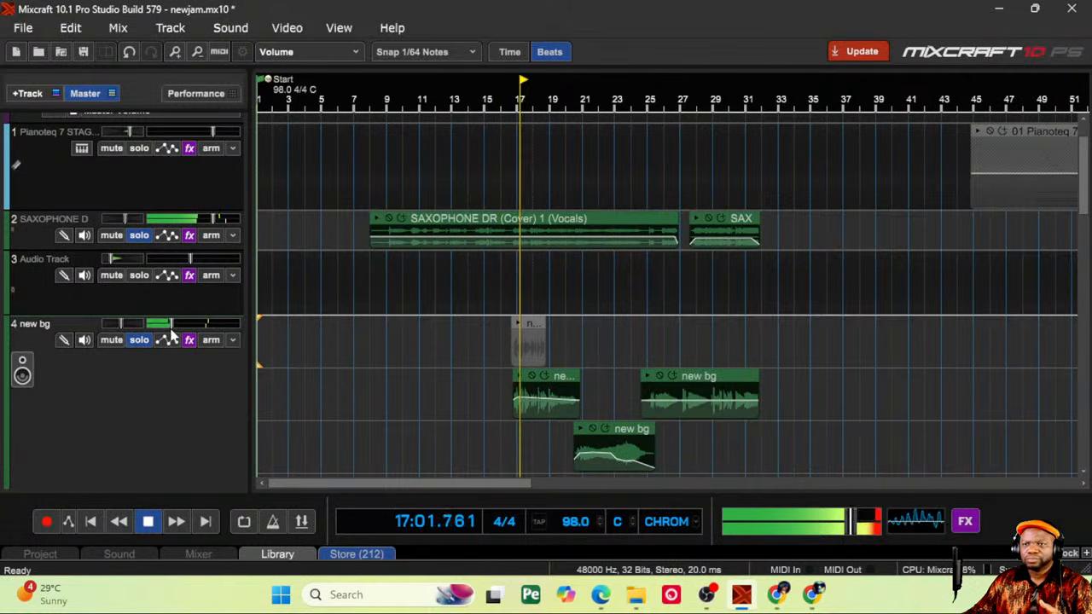
drag(170, 324, 175, 324)
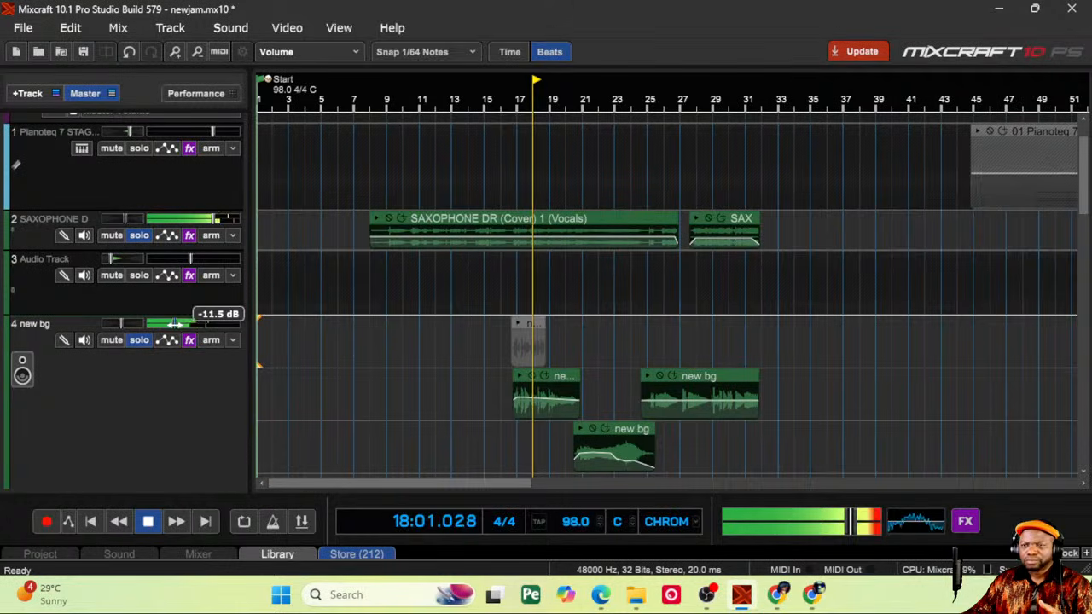
click(148, 524)
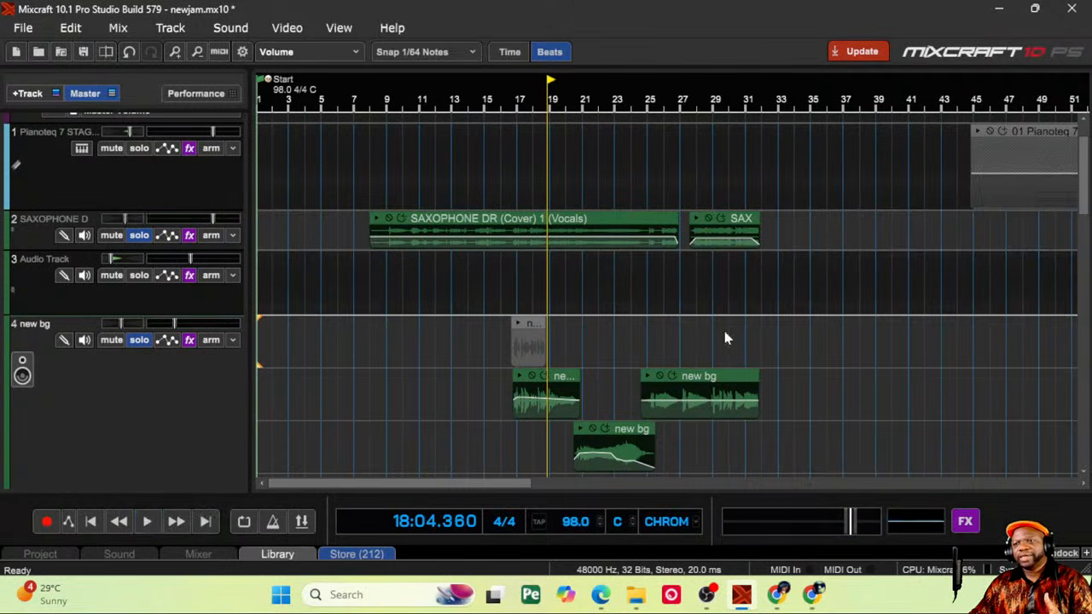
Step: Replay the mix from just before bar 17 while raising the new bg track's volume, and stop playback
mouse_move(1083, 213)
mouse_down()
mouse_move(1083, 273)
mouse_move(1082, 224)
mouse_up()
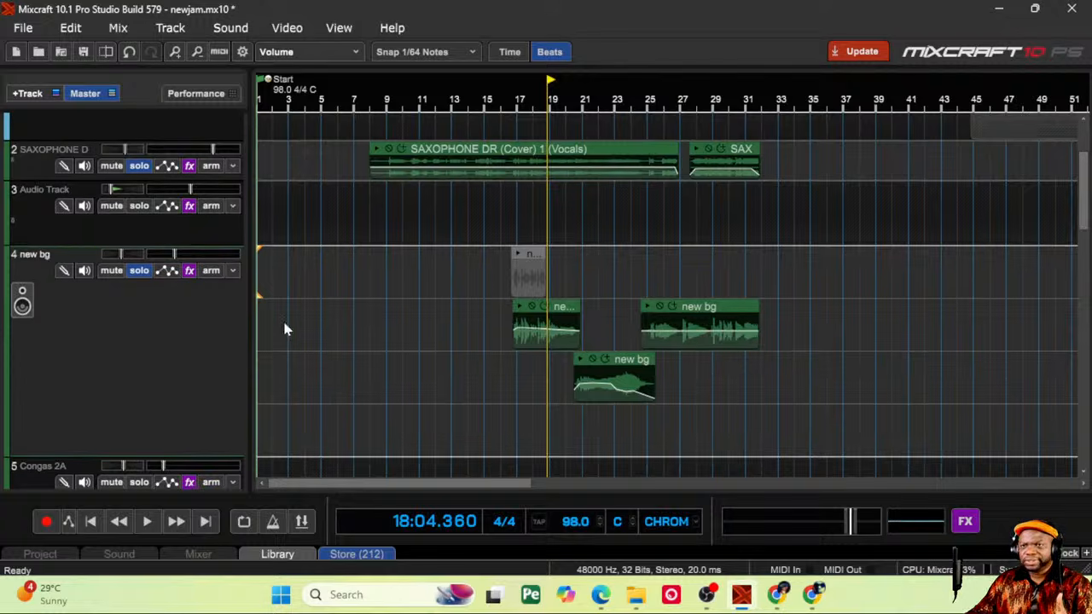
click(147, 525)
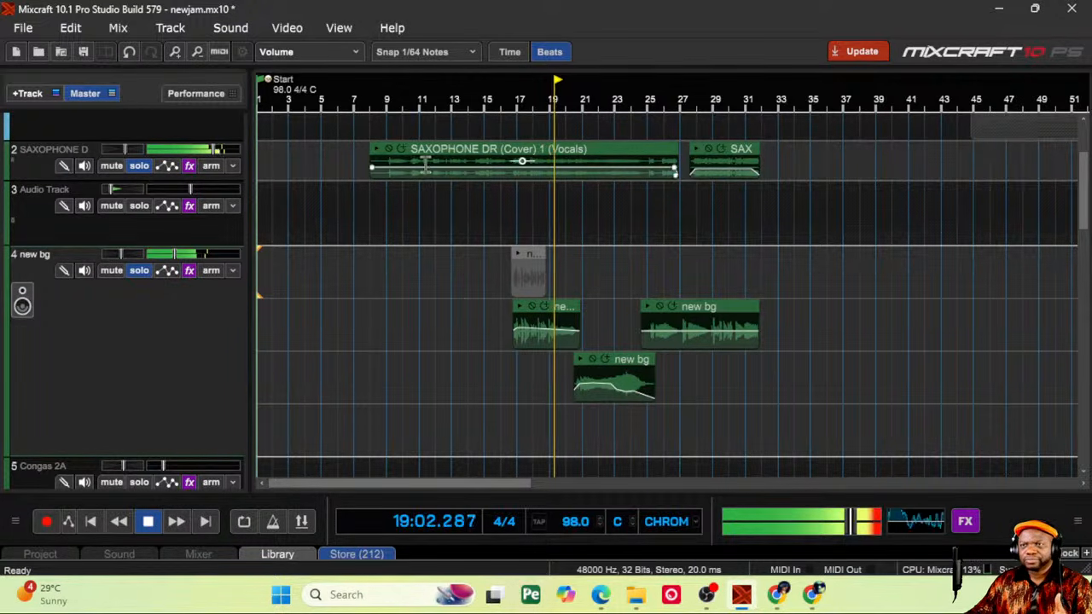
click(509, 130)
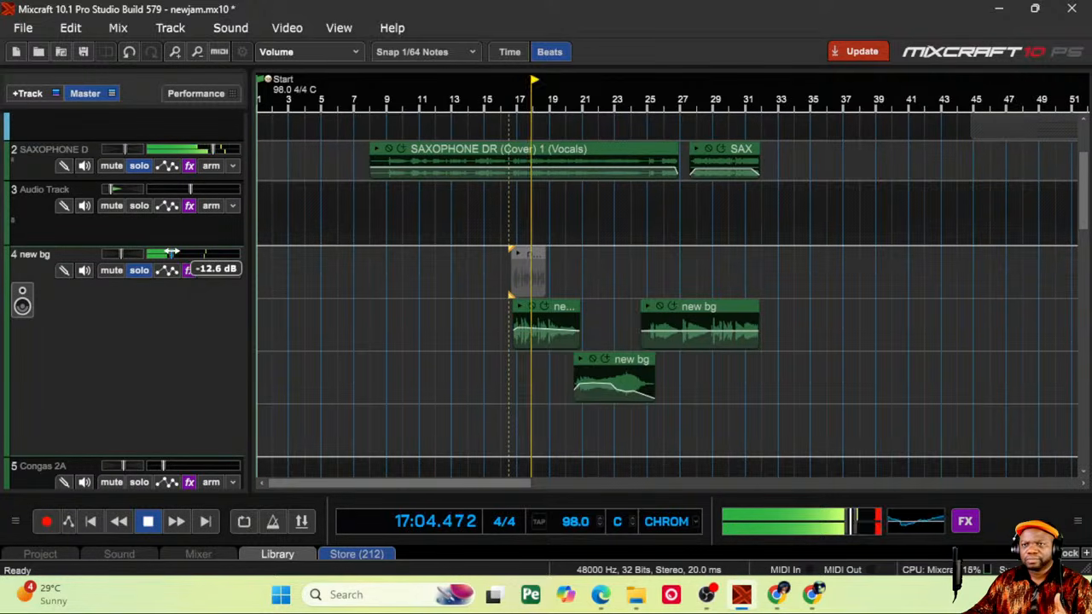
drag(173, 254, 196, 255)
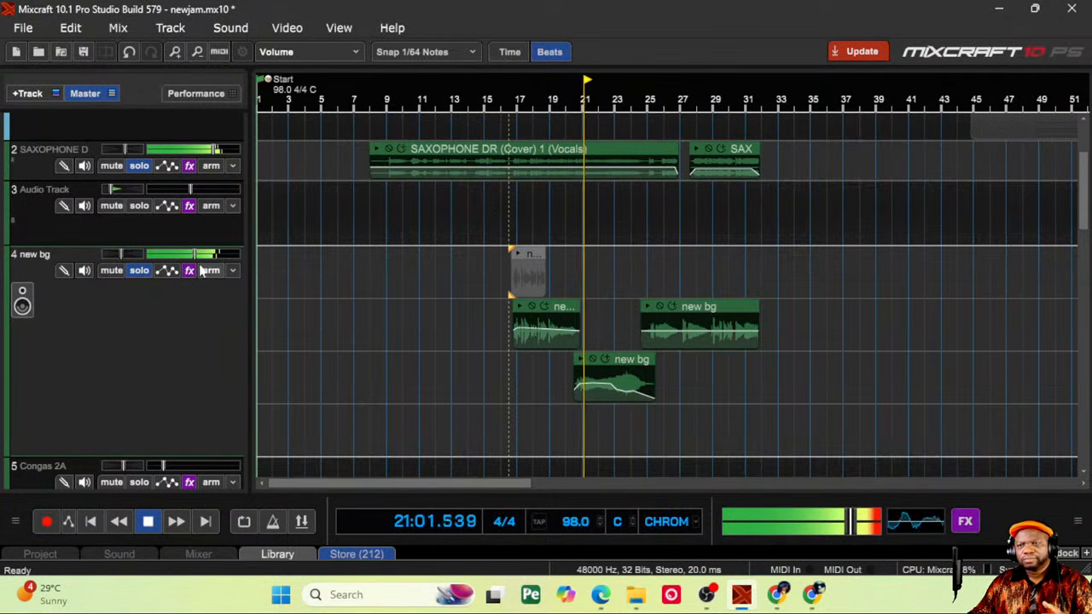
mouse_move(197, 256)
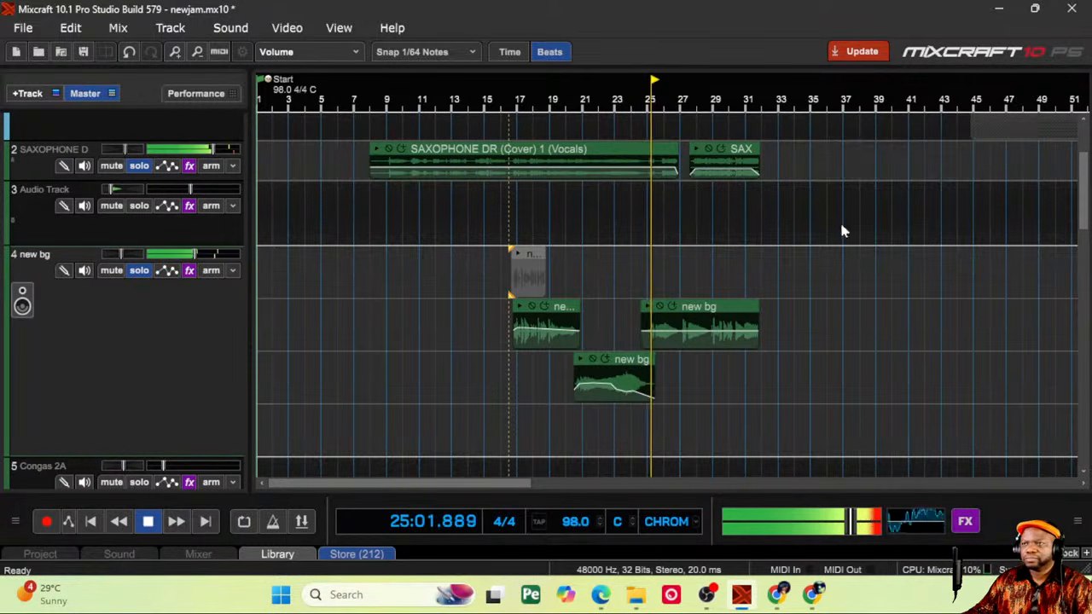
key(space)
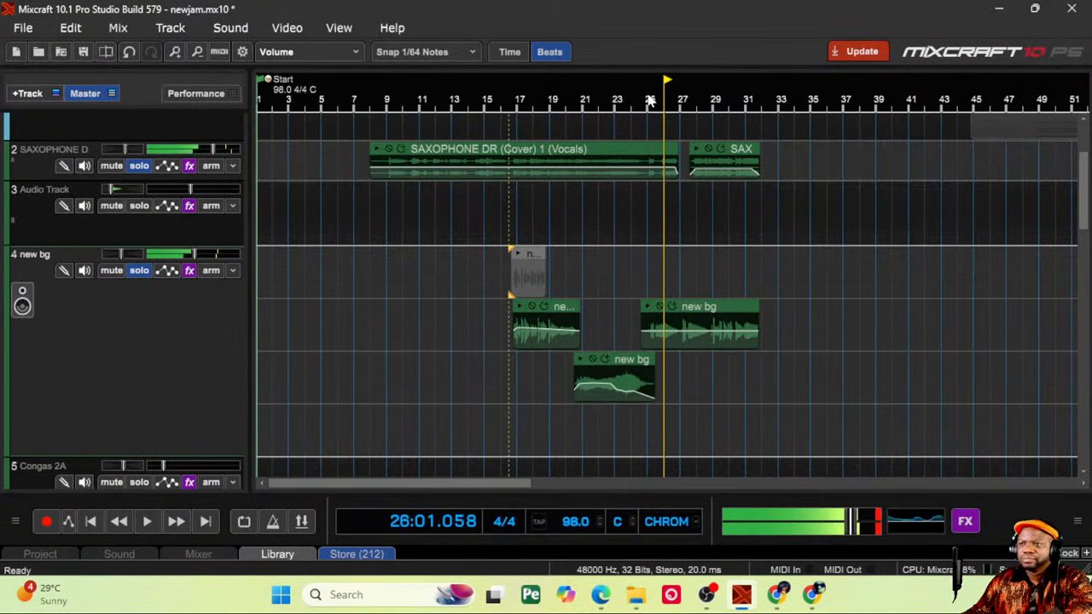
Step: Select the time range from about bar 24 to bar 30 and clear the solo on saxophone tracks 8 and 9
drag(1083, 187, 1088, 263)
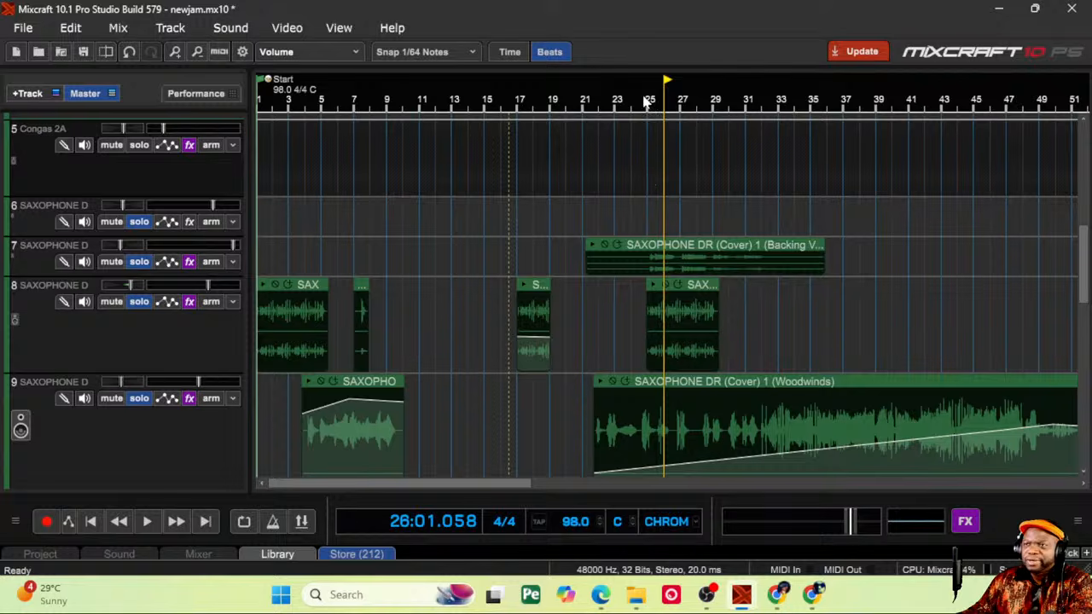
drag(671, 111, 719, 136)
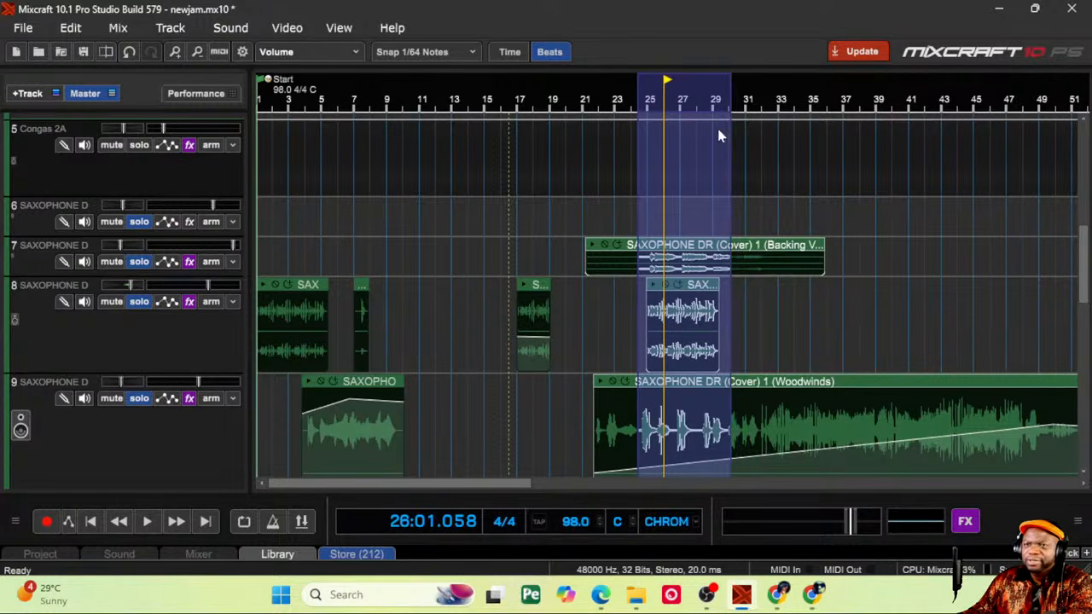
click(145, 335)
click(140, 410)
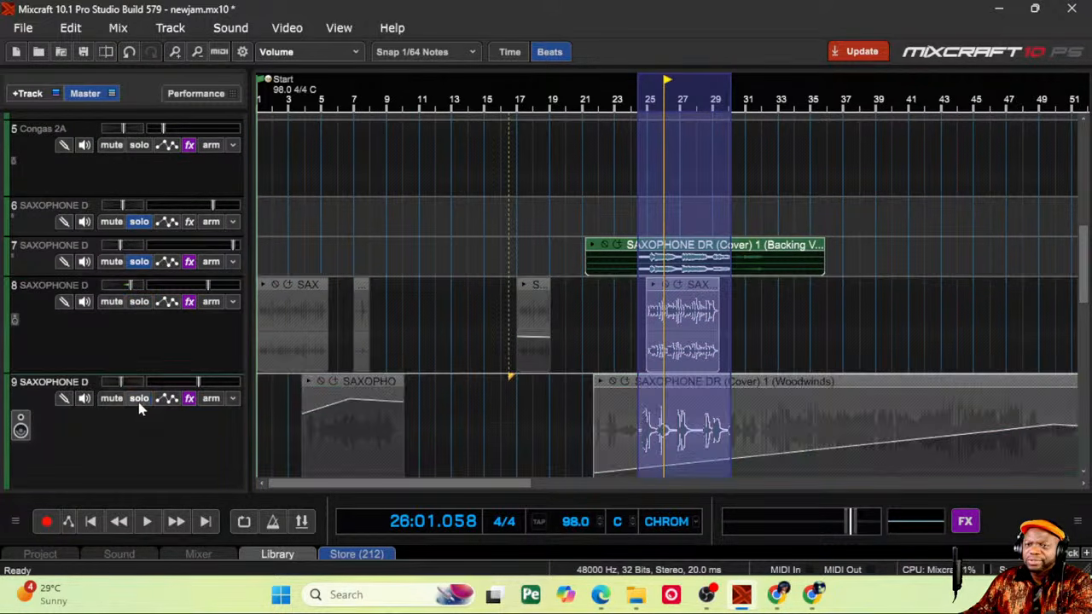
Step: Clear the solo on Pianoteq track 10, Studio Percussion track 11, vocals track 12 and Pianoteq track 13
drag(1086, 282, 1084, 341)
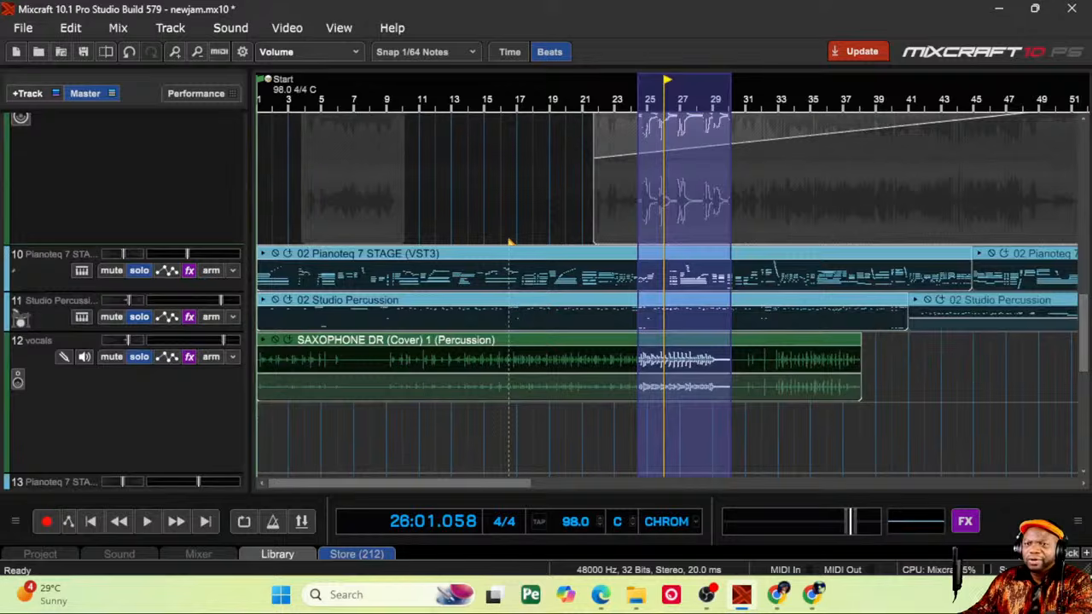
click(137, 273)
click(141, 319)
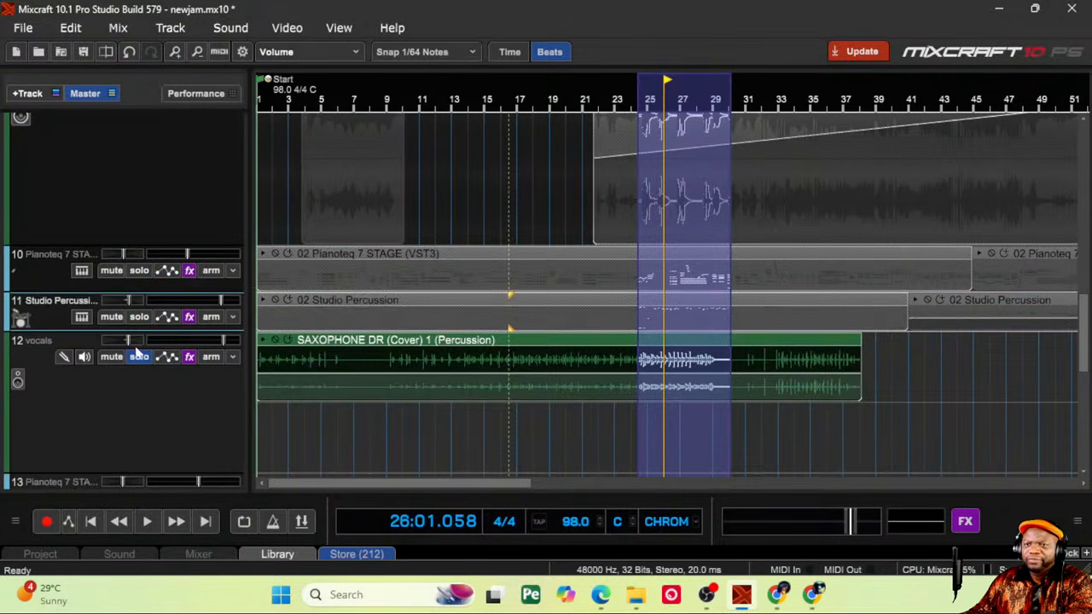
click(139, 356)
drag(1085, 361, 1087, 418)
click(138, 240)
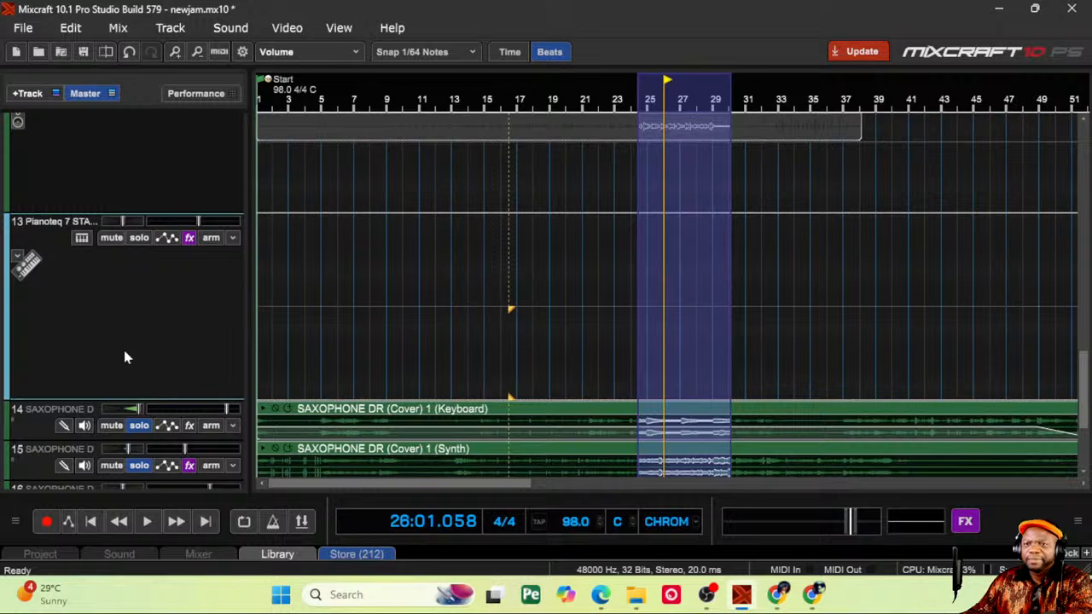
Step: Clear the solo on the Keyboard, Synth, Bass and Drums covers and Trilian track 17, returning to the first tracks
click(139, 425)
click(139, 465)
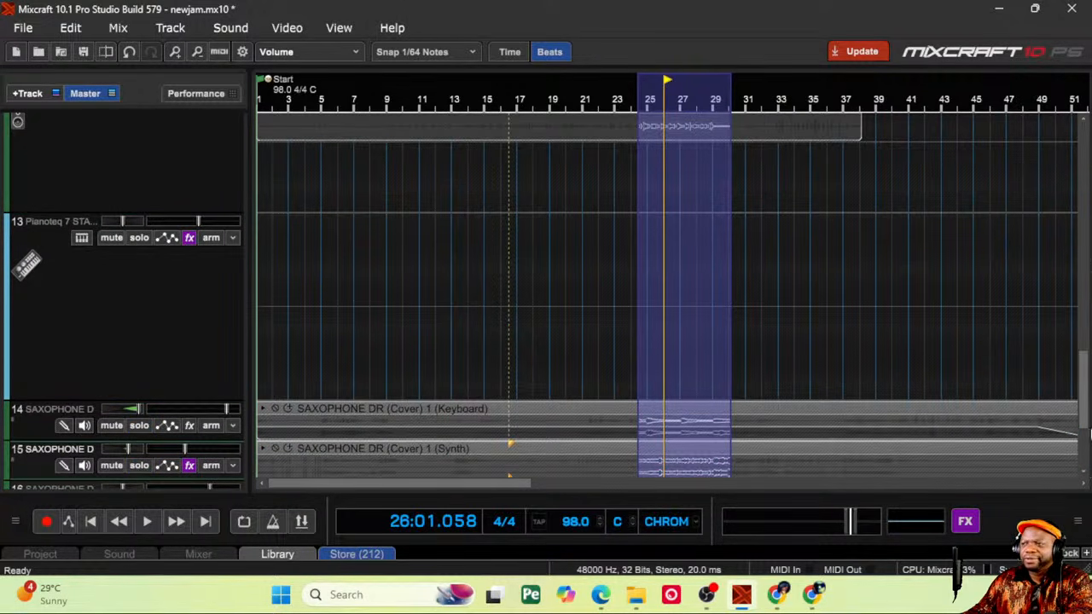
drag(1087, 418, 1086, 469)
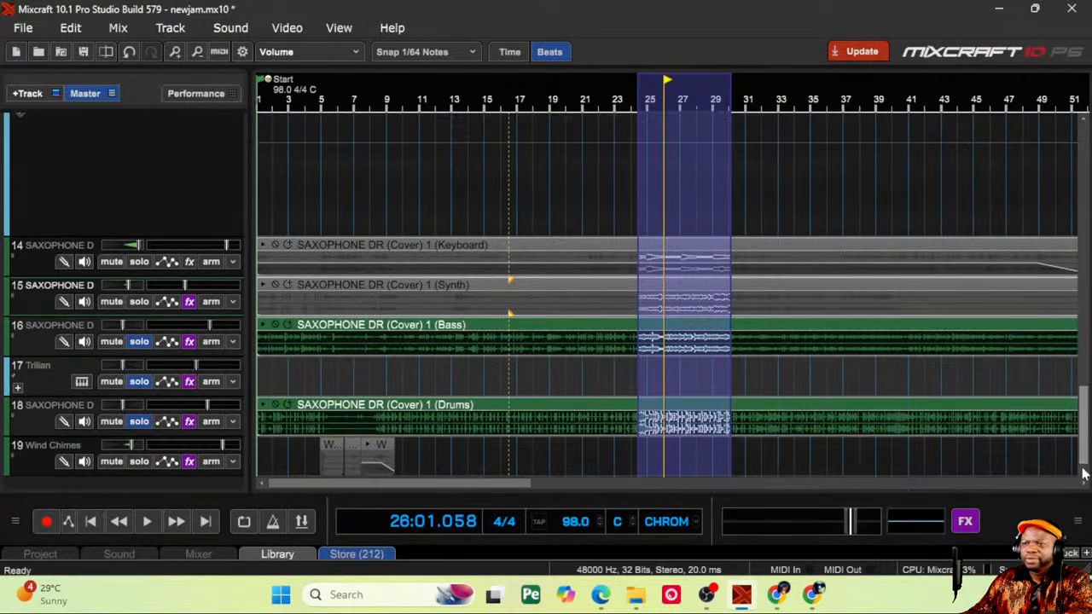
click(139, 342)
click(139, 422)
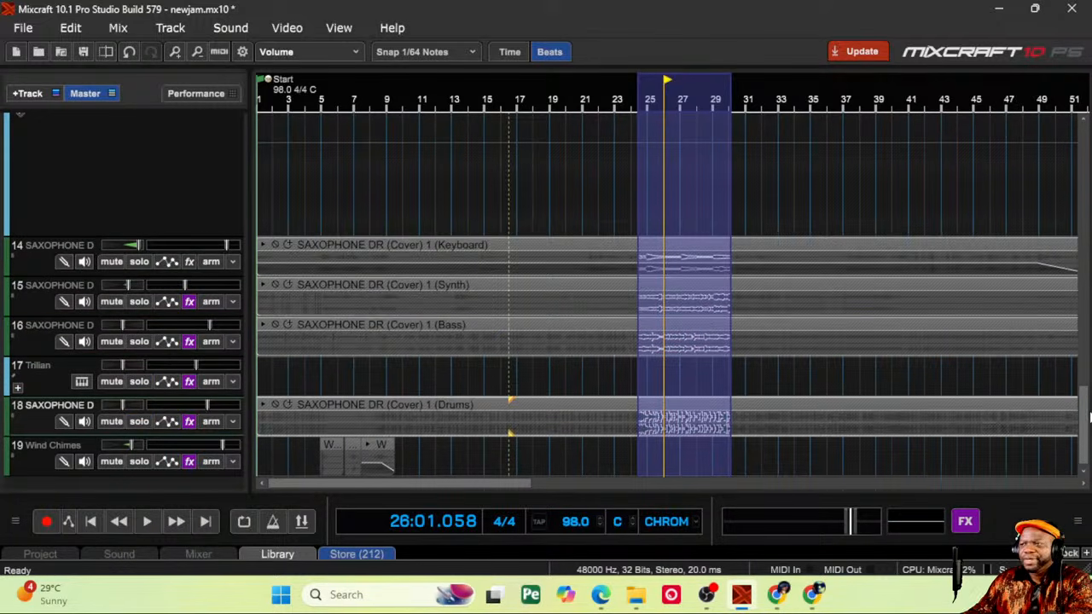
drag(1086, 405, 1085, 160)
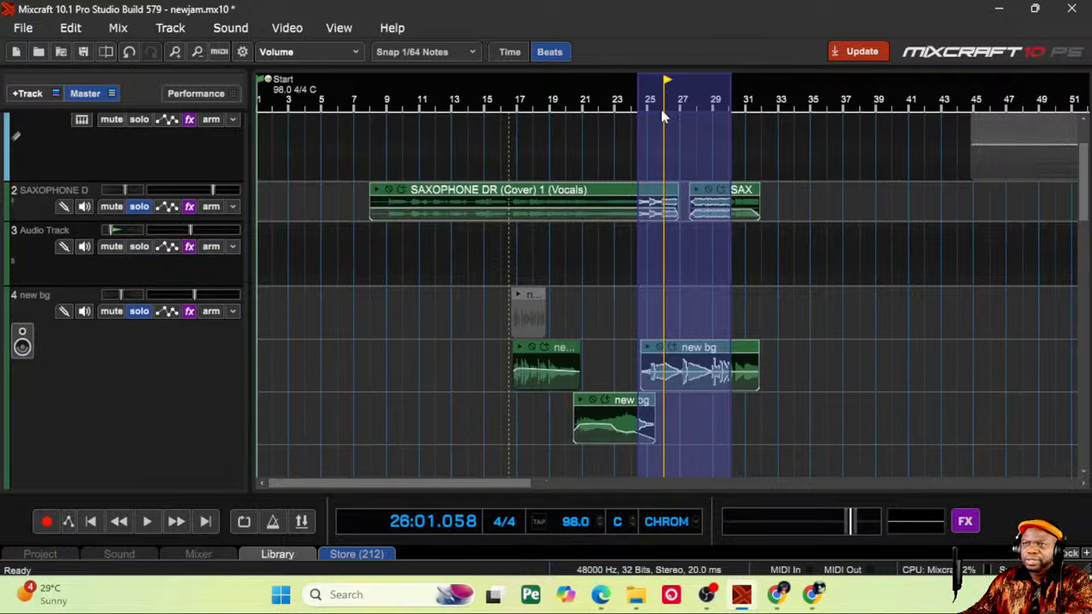
Step: Loop playback over the selected range, extending the loop's end to about bar 32, and stop playback
click(243, 522)
click(147, 521)
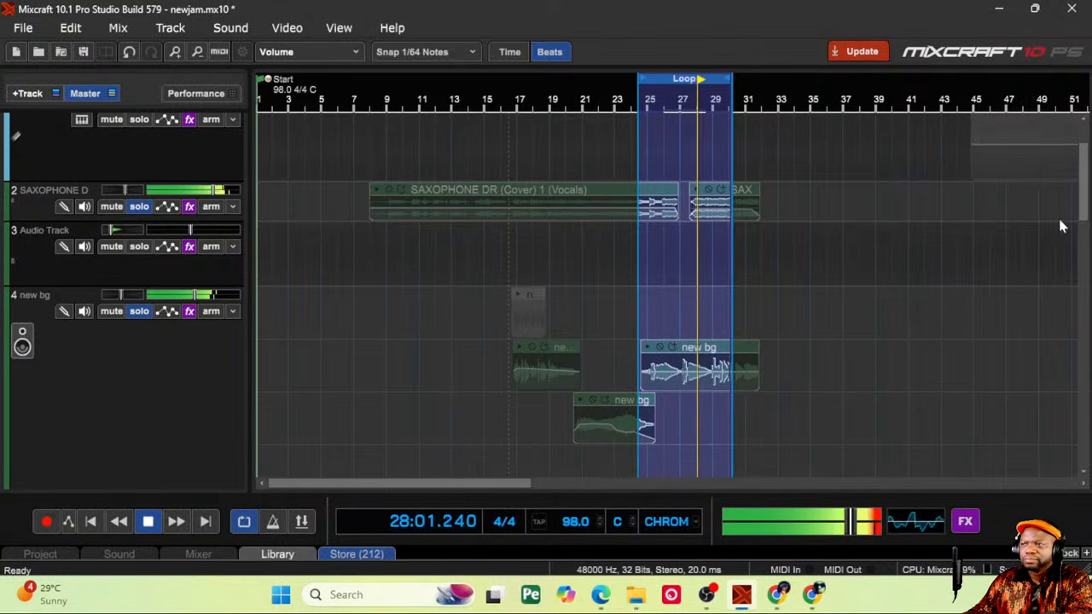
scroll(1062, 226, up, 2)
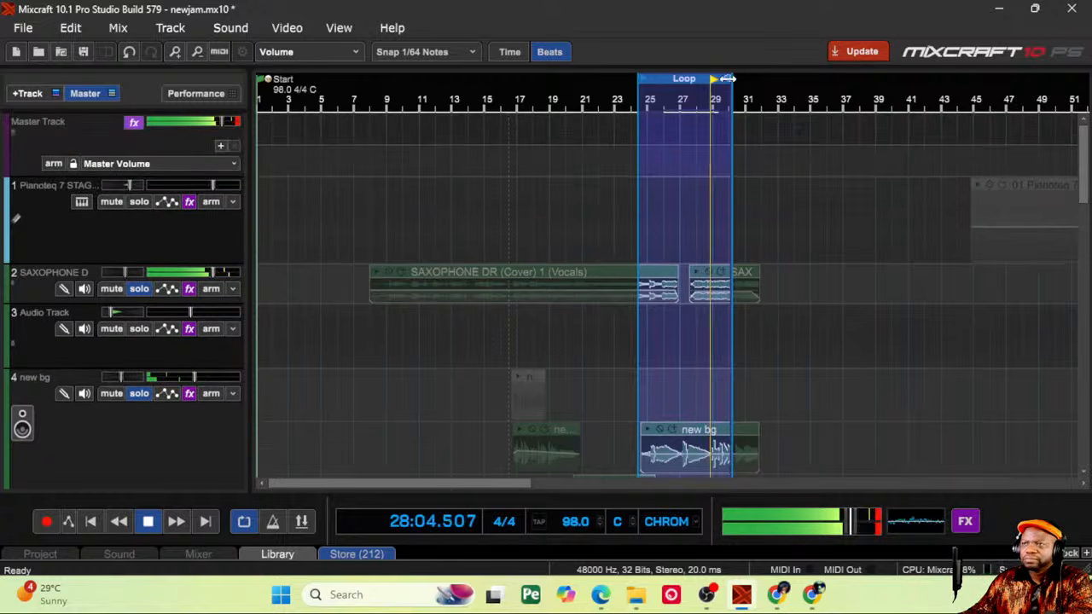
drag(727, 78, 760, 79)
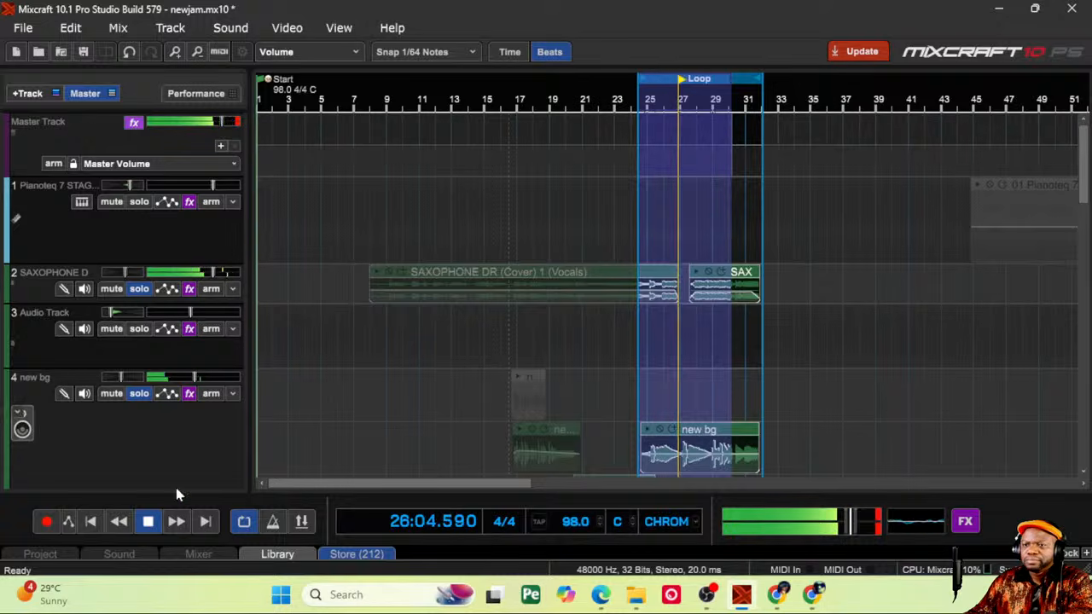
key(space)
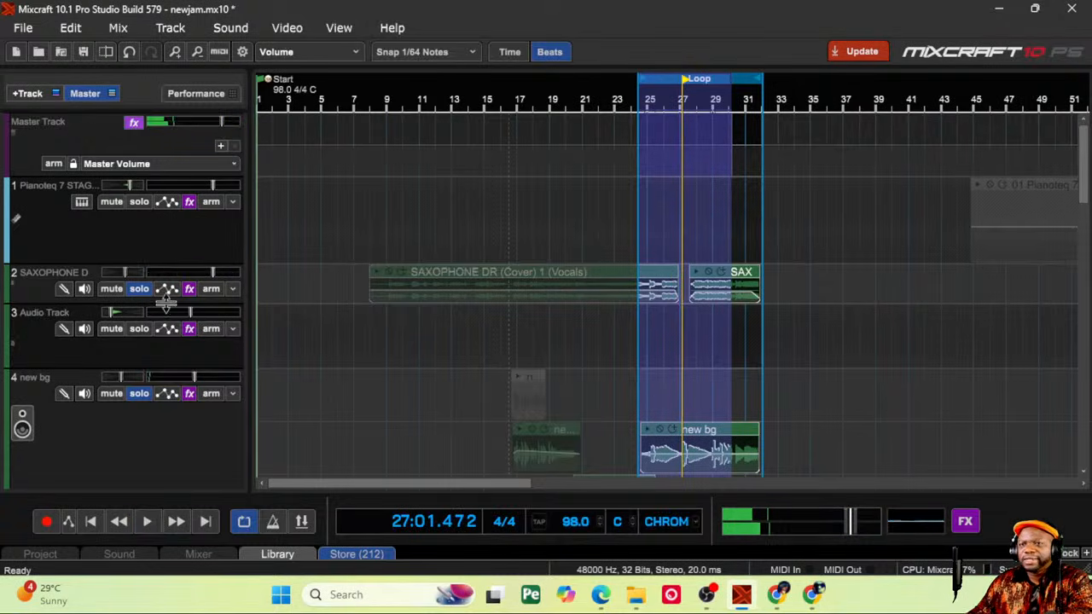
Step: Inspect the Acoustica Pro Studio Reverb settings in the effect list of saxophone vocals track 2, and close both windows
click(189, 289)
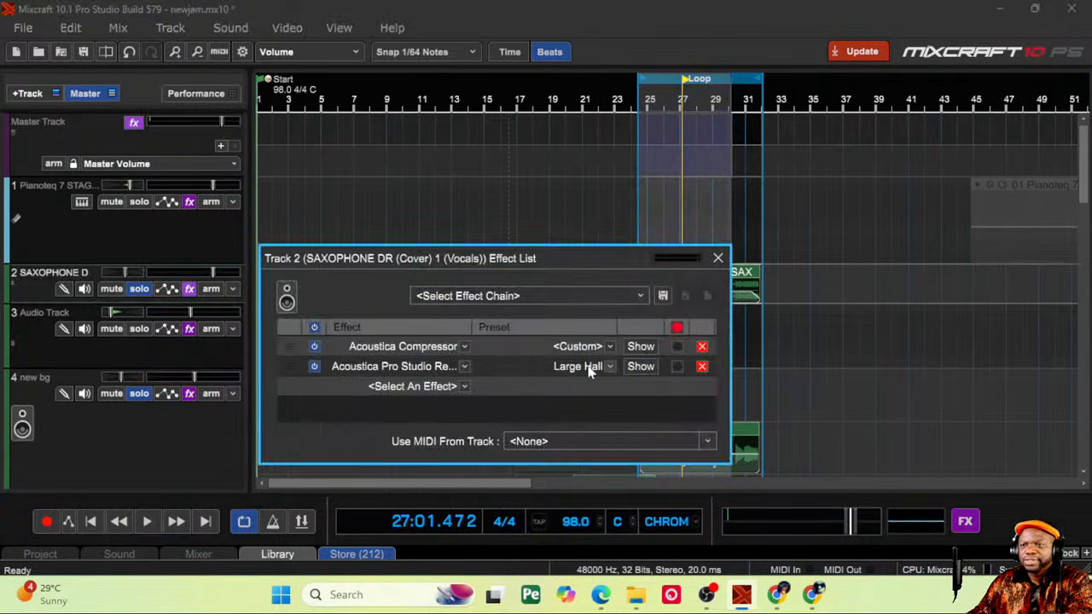
click(639, 366)
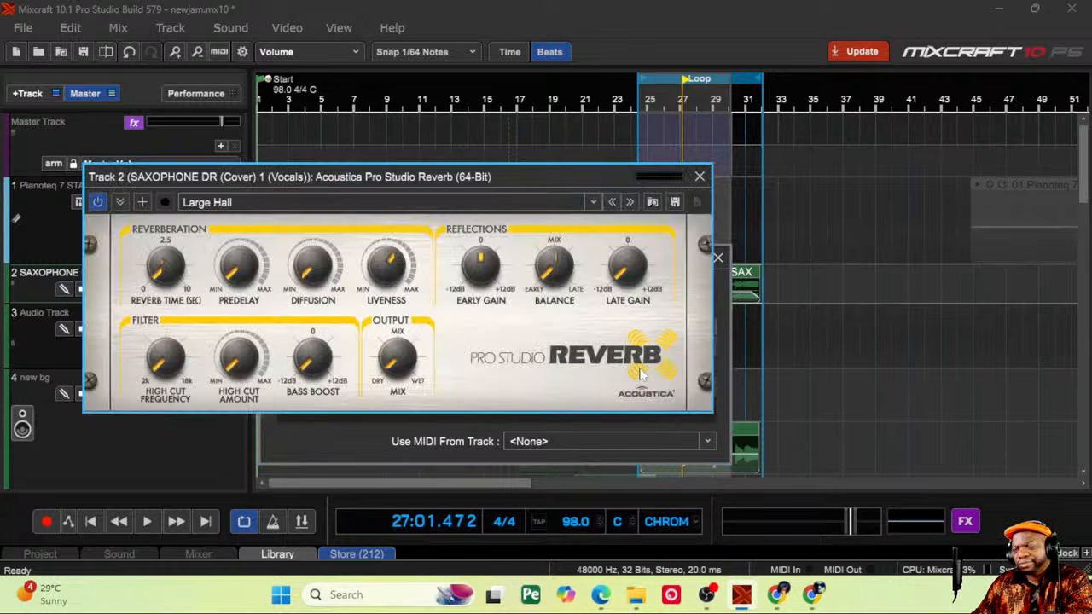
click(700, 178)
click(717, 257)
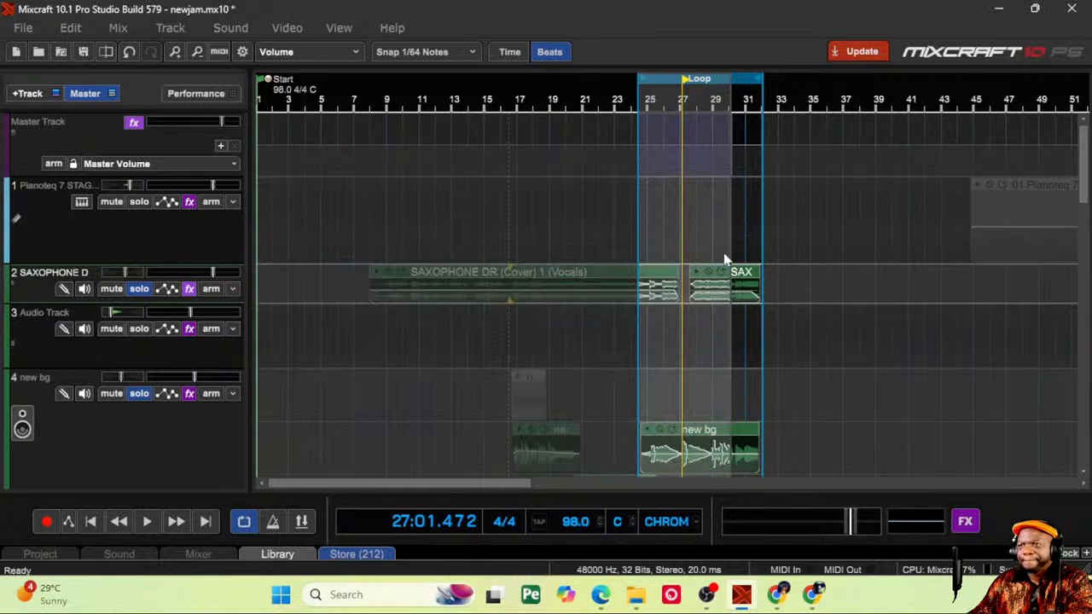
Step: Clear the time selection, review the master track's effect list, and lower the main output volume
click(806, 191)
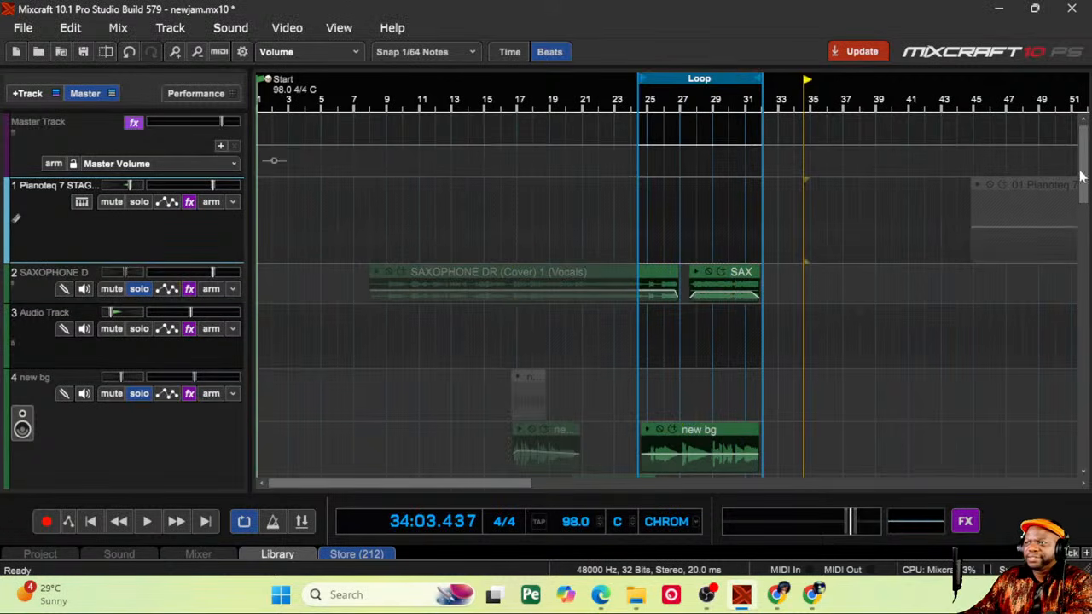
drag(1081, 162, 1080, 269)
click(964, 522)
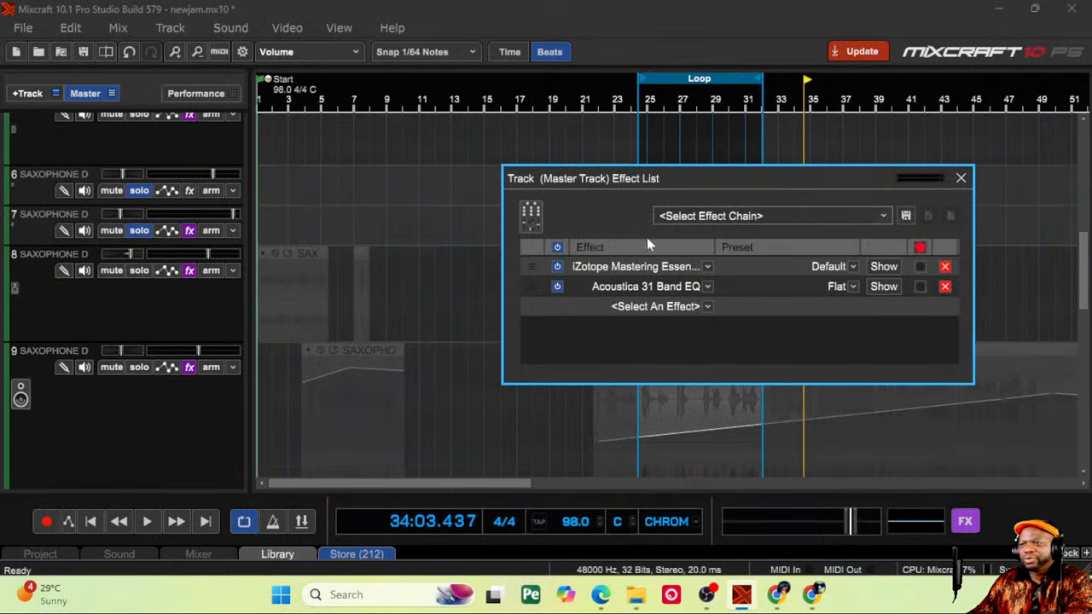
click(960, 178)
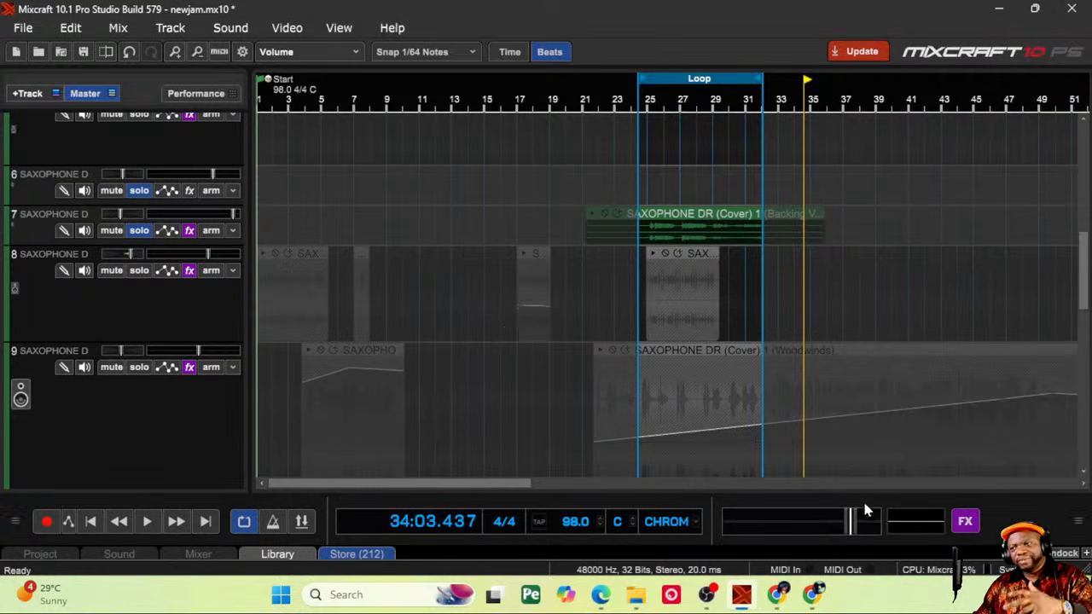
click(964, 522)
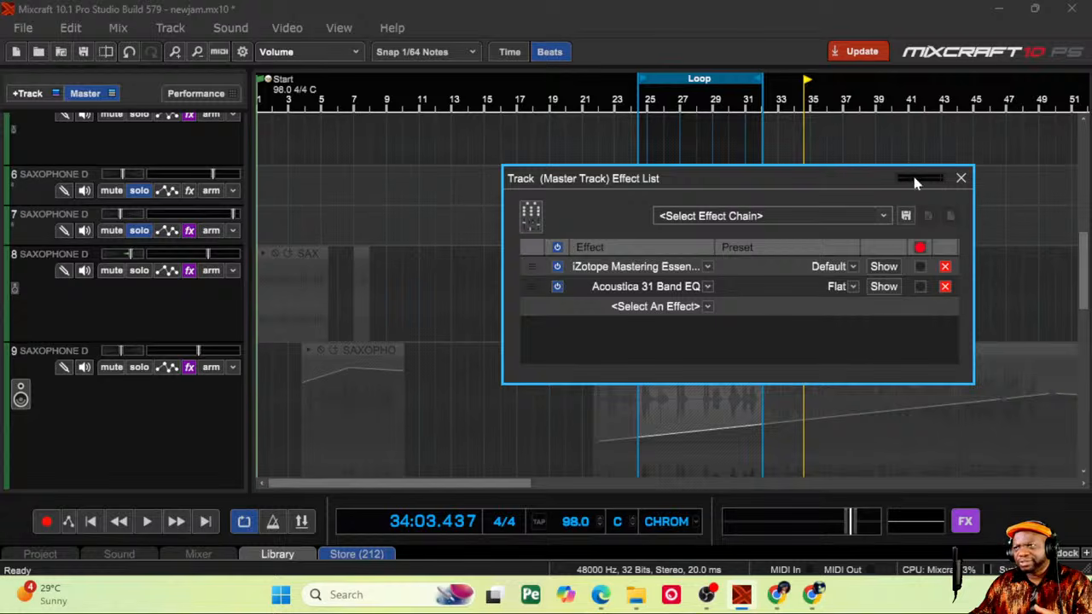
click(960, 179)
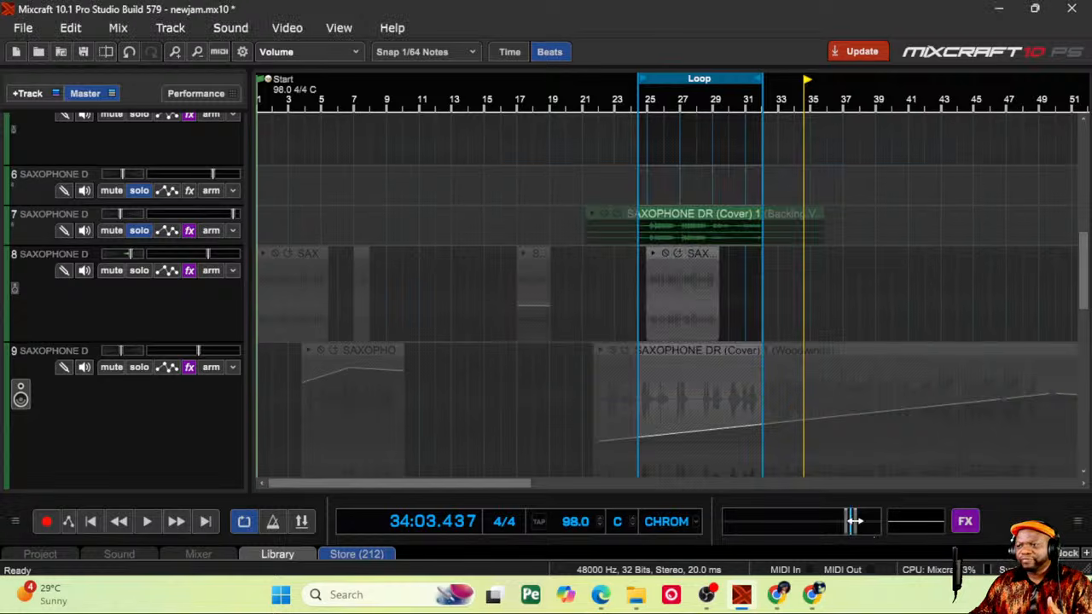
drag(853, 521, 810, 526)
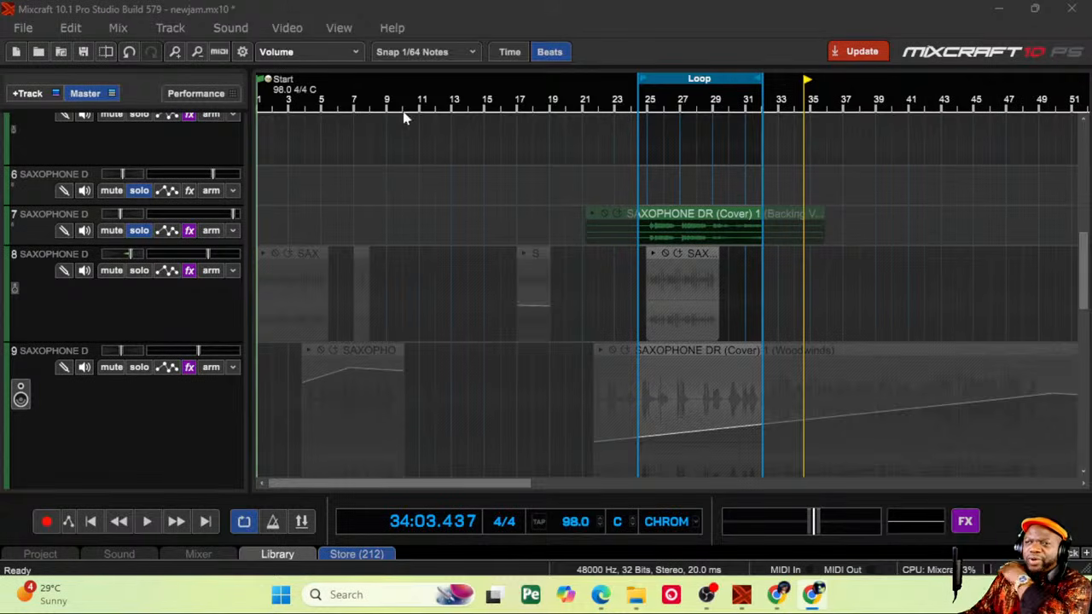
Step: Move the newjam project window off the screen and bring the WATCHME project window into view
drag(1085, 267, 1079, 463)
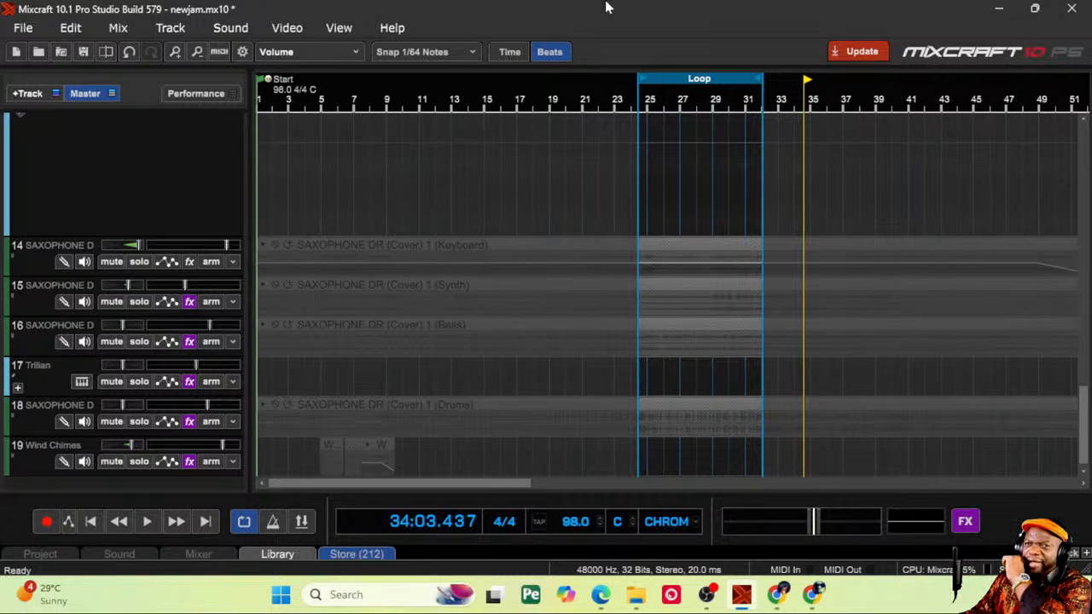
drag(606, 7, 0, 15)
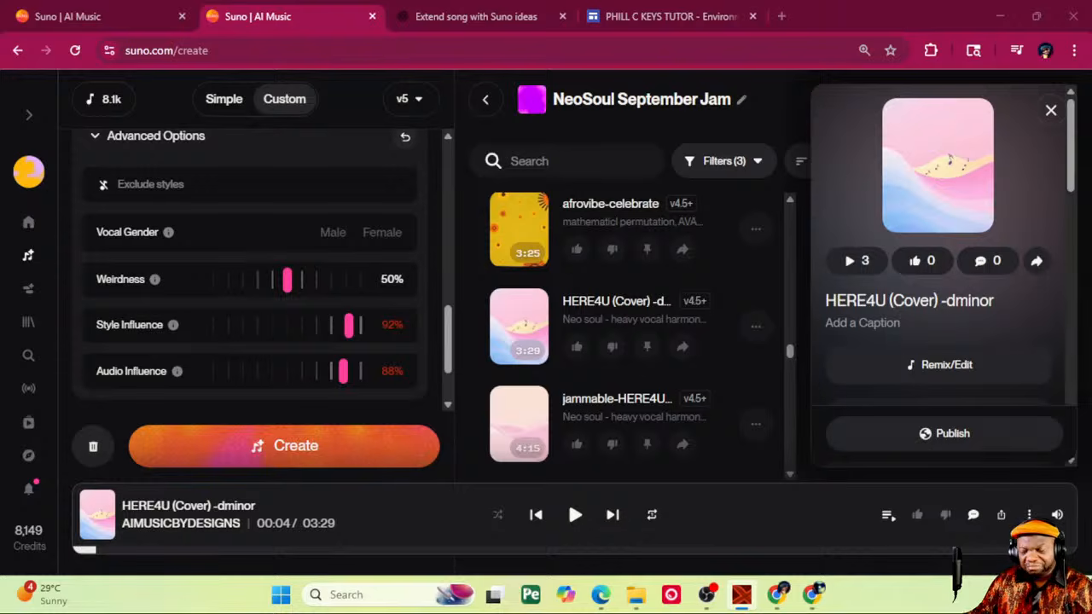
drag(0, 146, 423, 0)
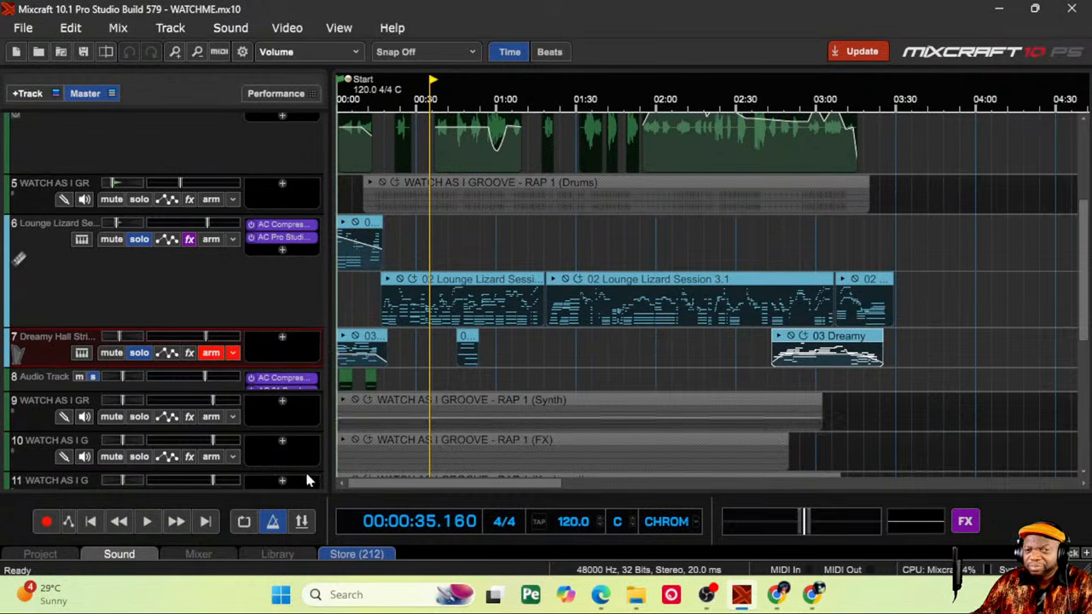
Step: Briefly play the WATCHME project from about 35 seconds and check the sound device preferences, accepting them
click(145, 523)
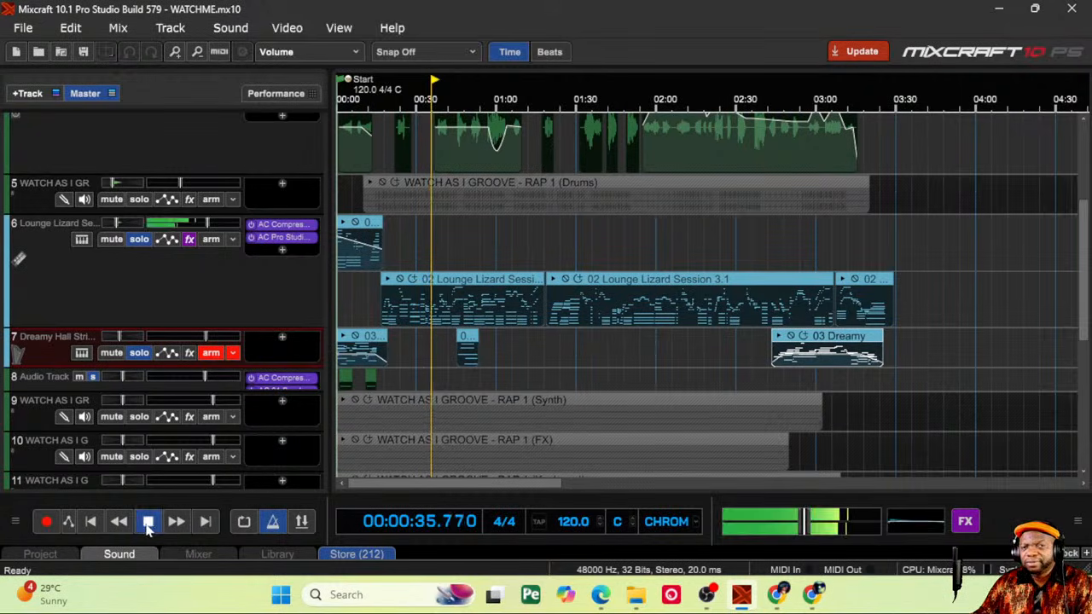
click(25, 29)
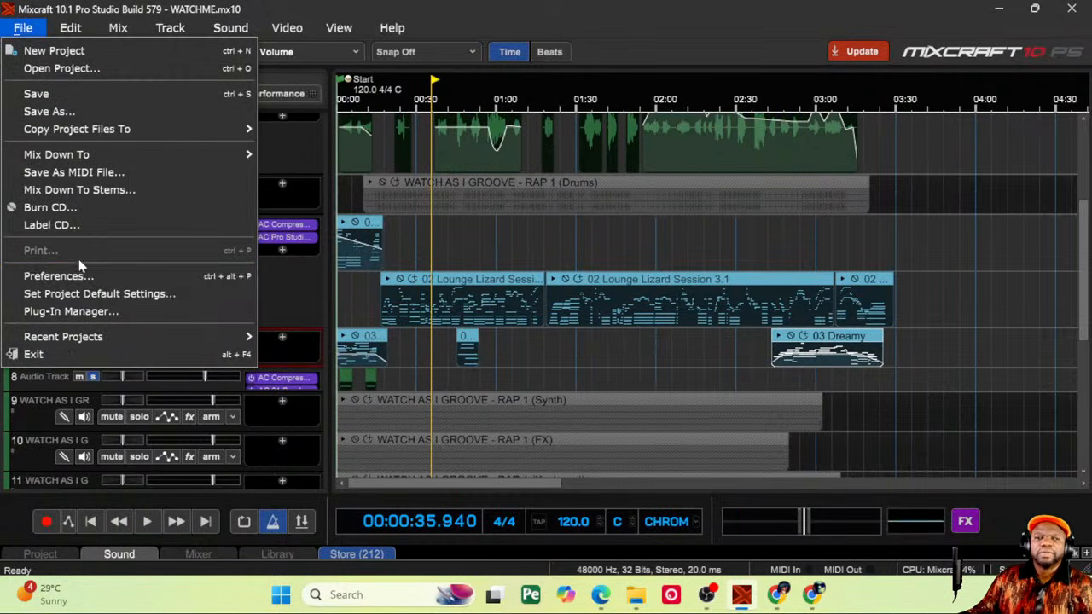
key(Escape)
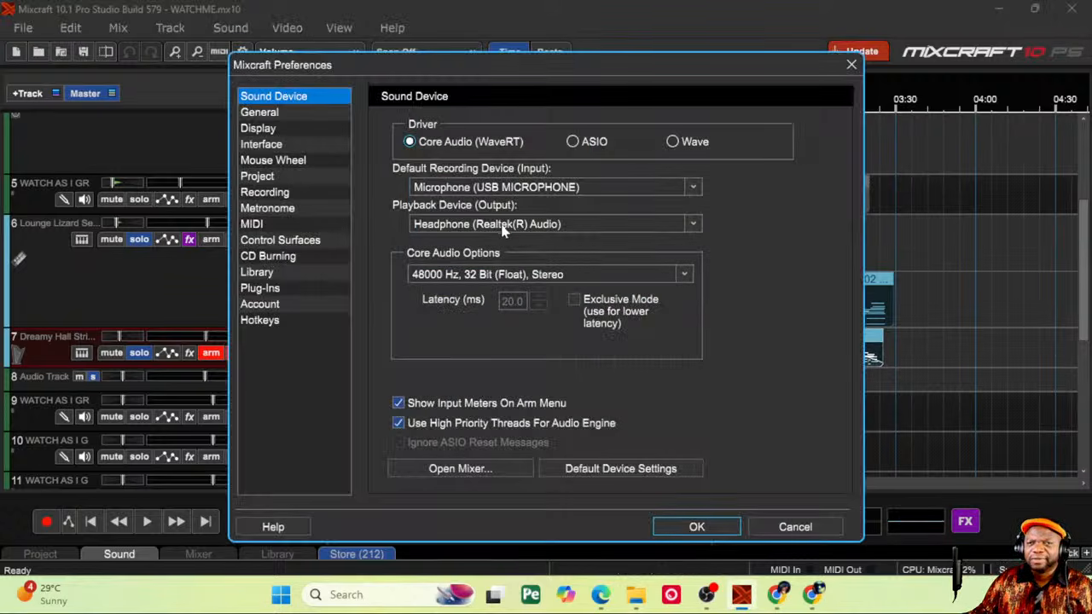
click(695, 527)
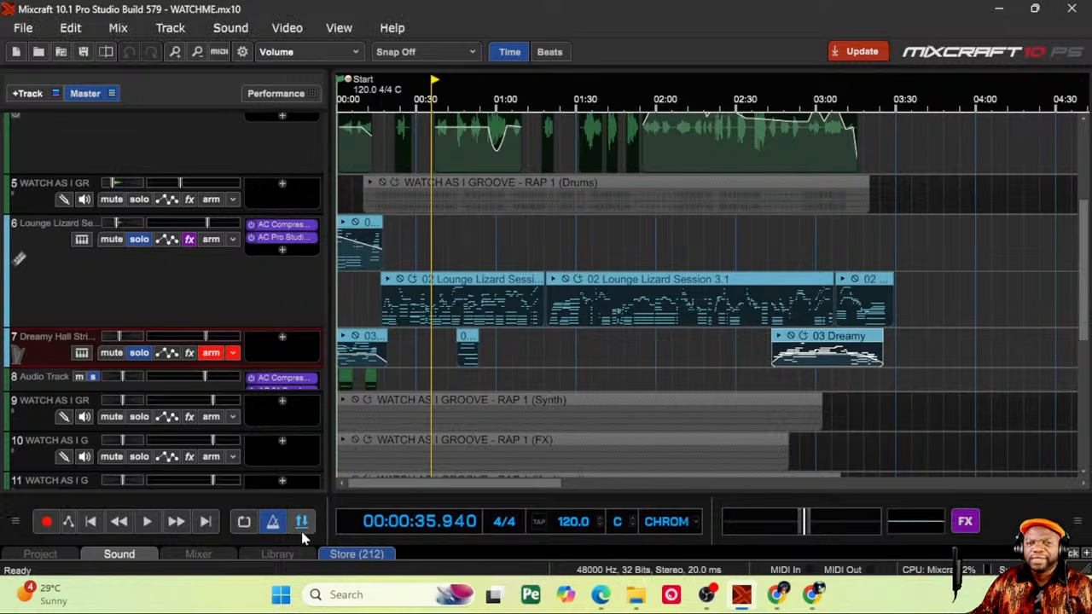
Step: Play the WATCHME project from its start for about seven seconds and stop playback
click(91, 522)
click(147, 521)
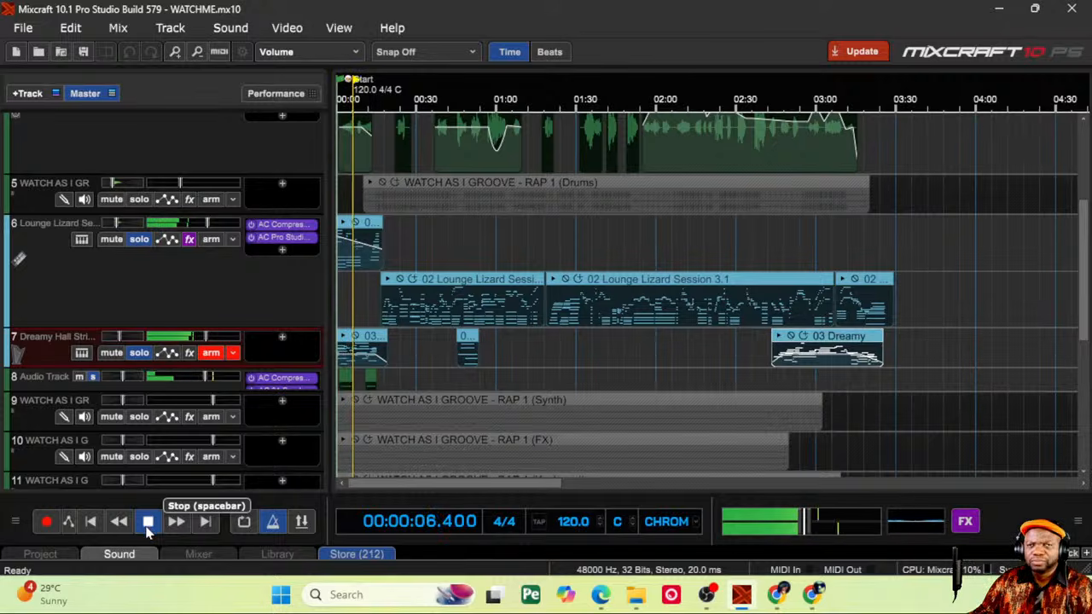
click(147, 522)
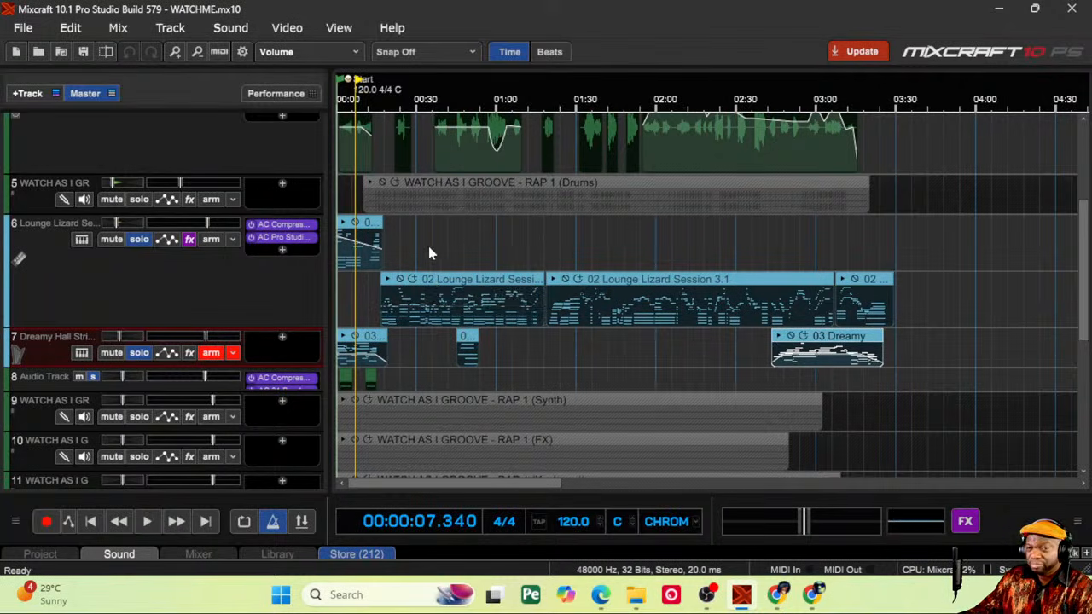
Step: Place the playhead at about 35 seconds on Lounge Lizard track 6 and move the WATCHME window off the screen
click(430, 269)
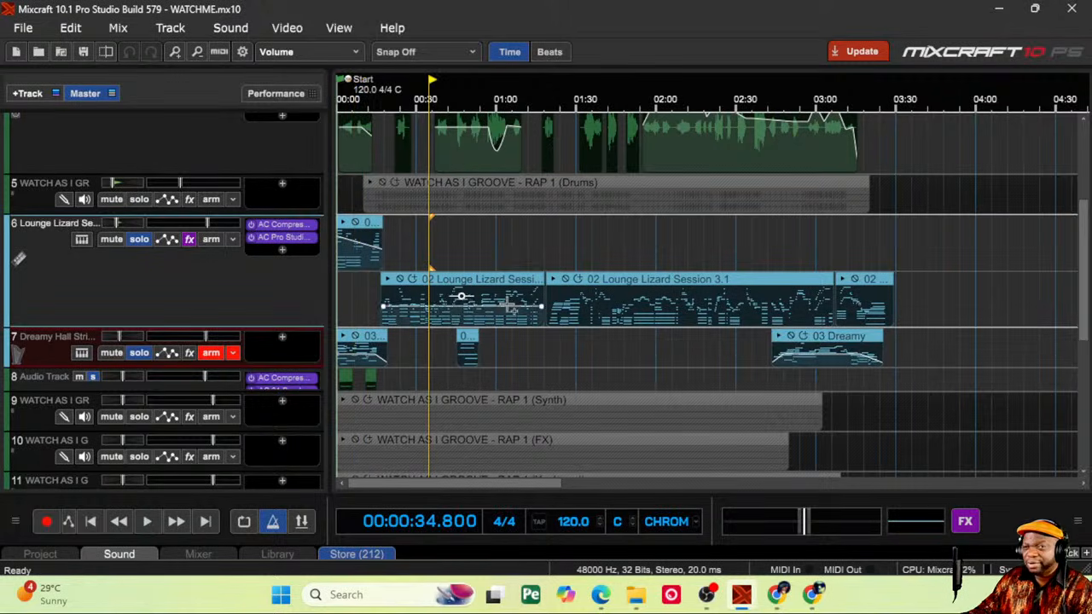
scroll(762, 269, up, 2)
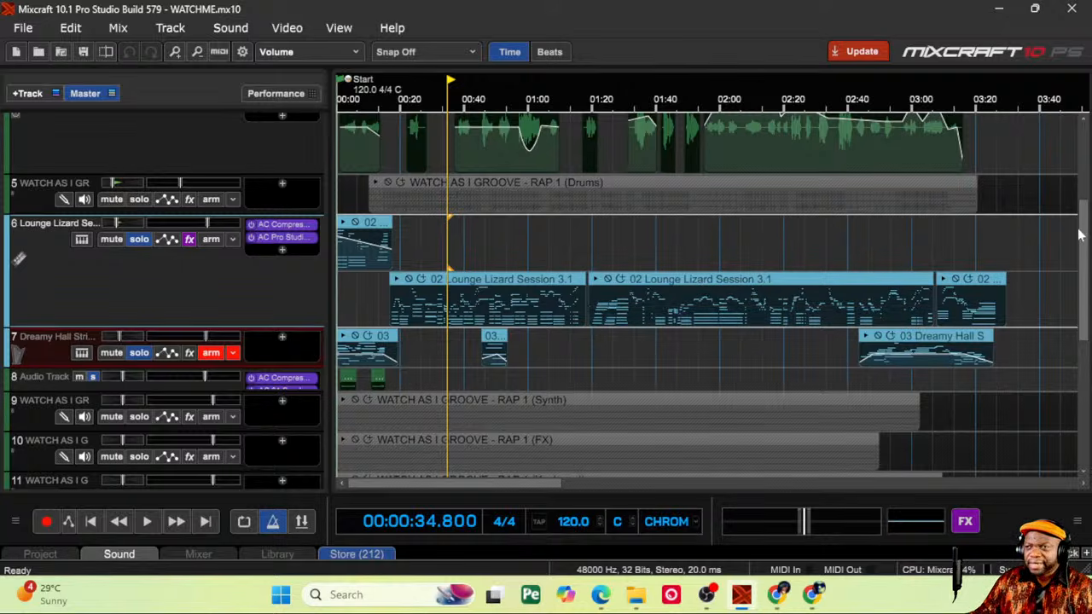
drag(1082, 234, 1082, 152)
drag(804, 16, 0, 213)
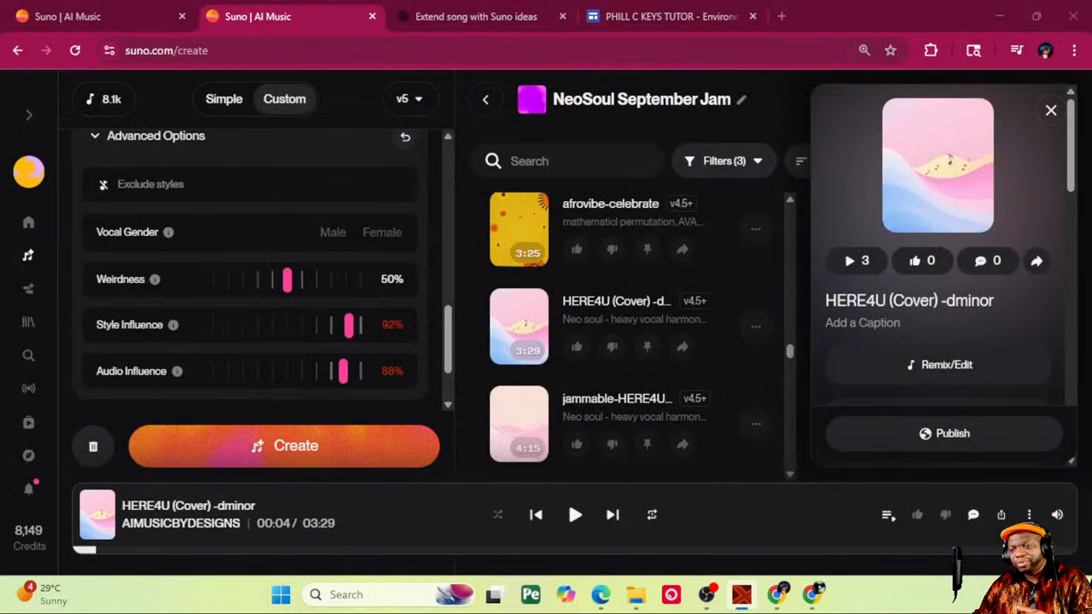